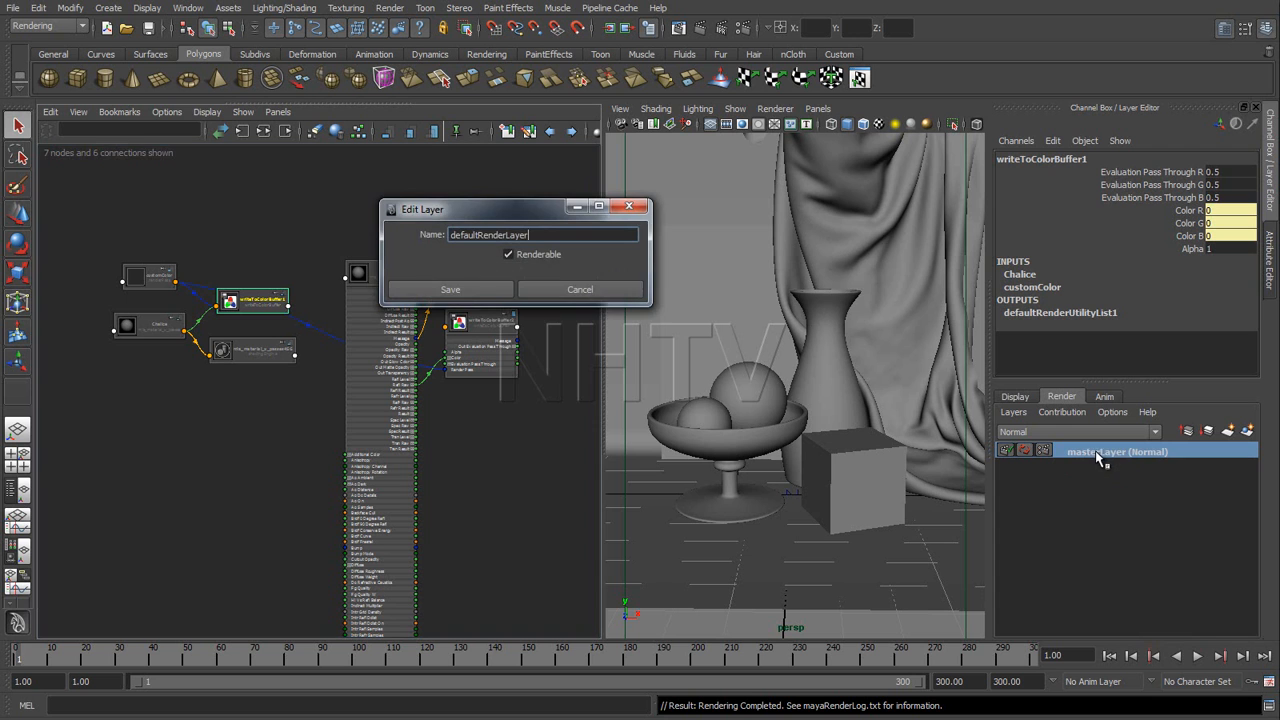
Step: Close the layer settings without changes, copy the masterLayer render layer and rename the copy Test
left_click(612, 298)
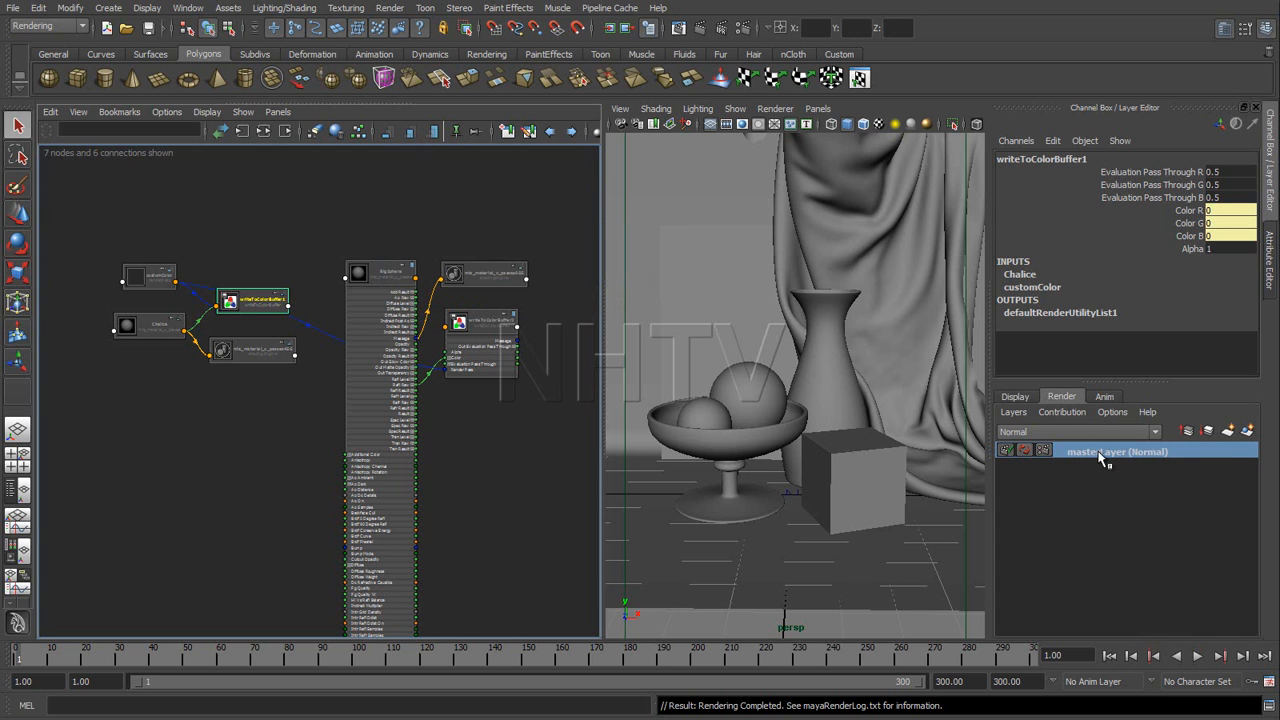
right_click(1100, 455)
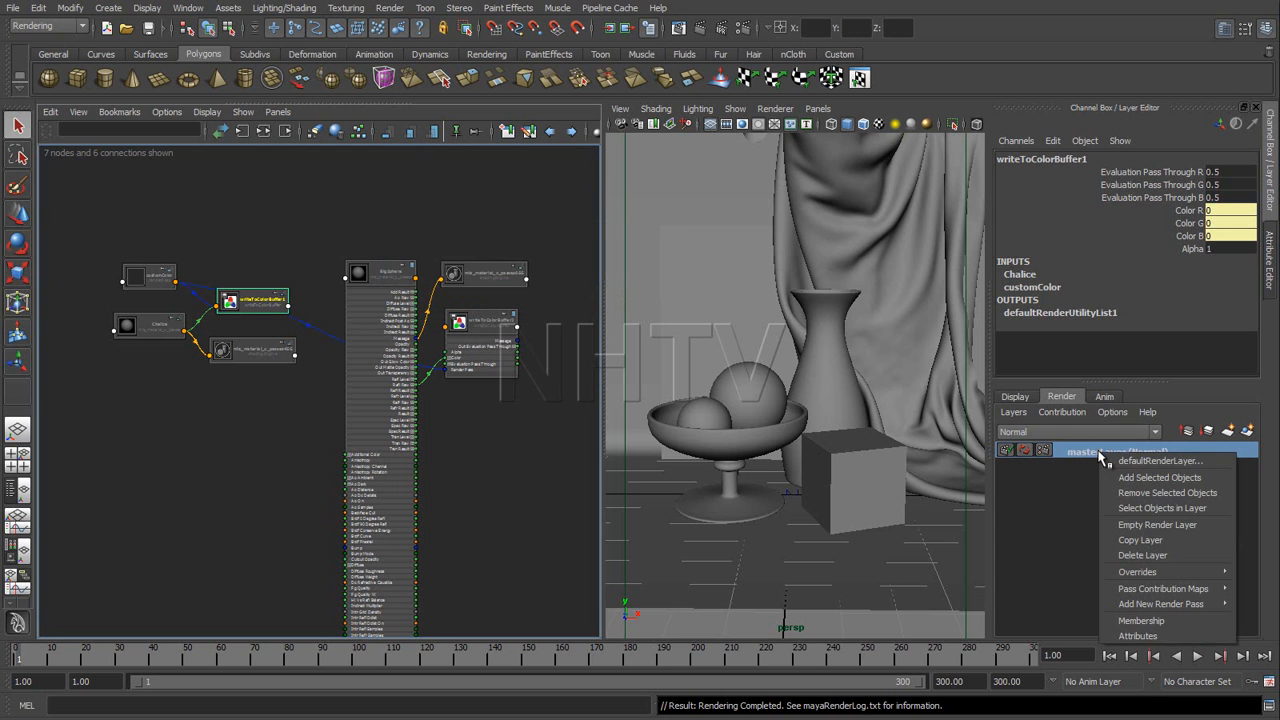
left_click(1157, 524)
left_click(1143, 456)
double_click(1145, 456)
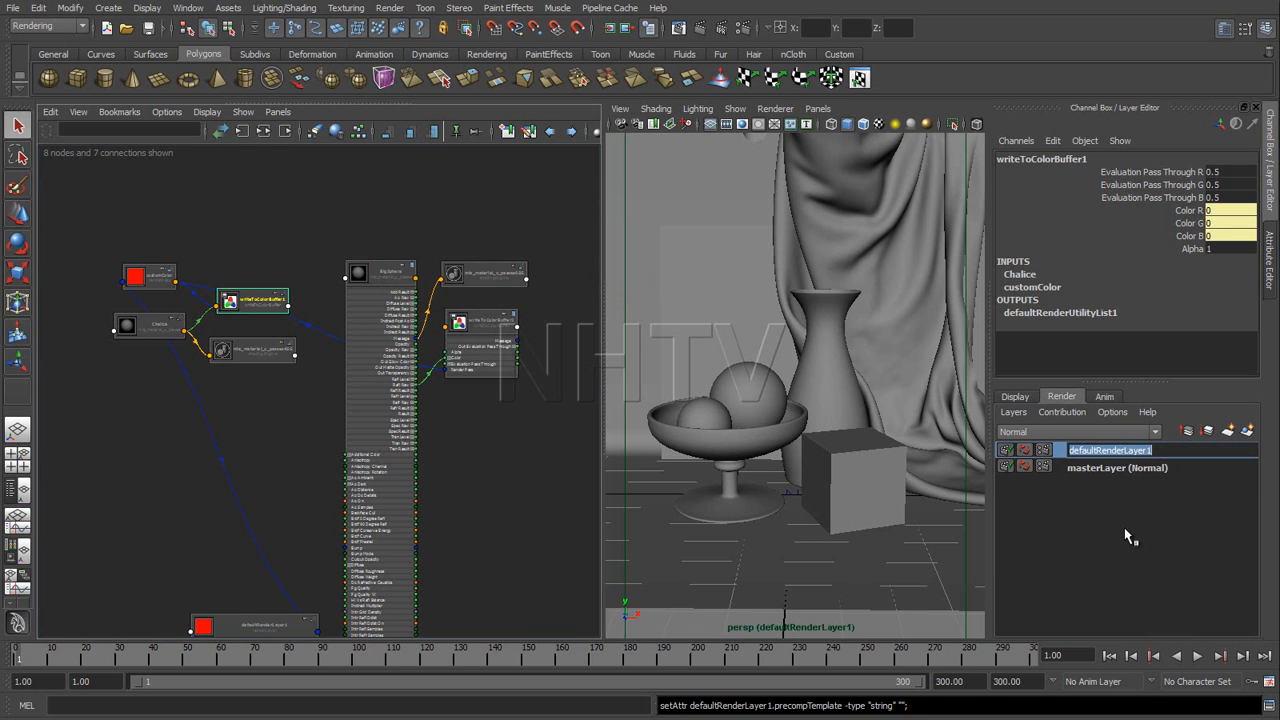
type("Test")
key("Return")
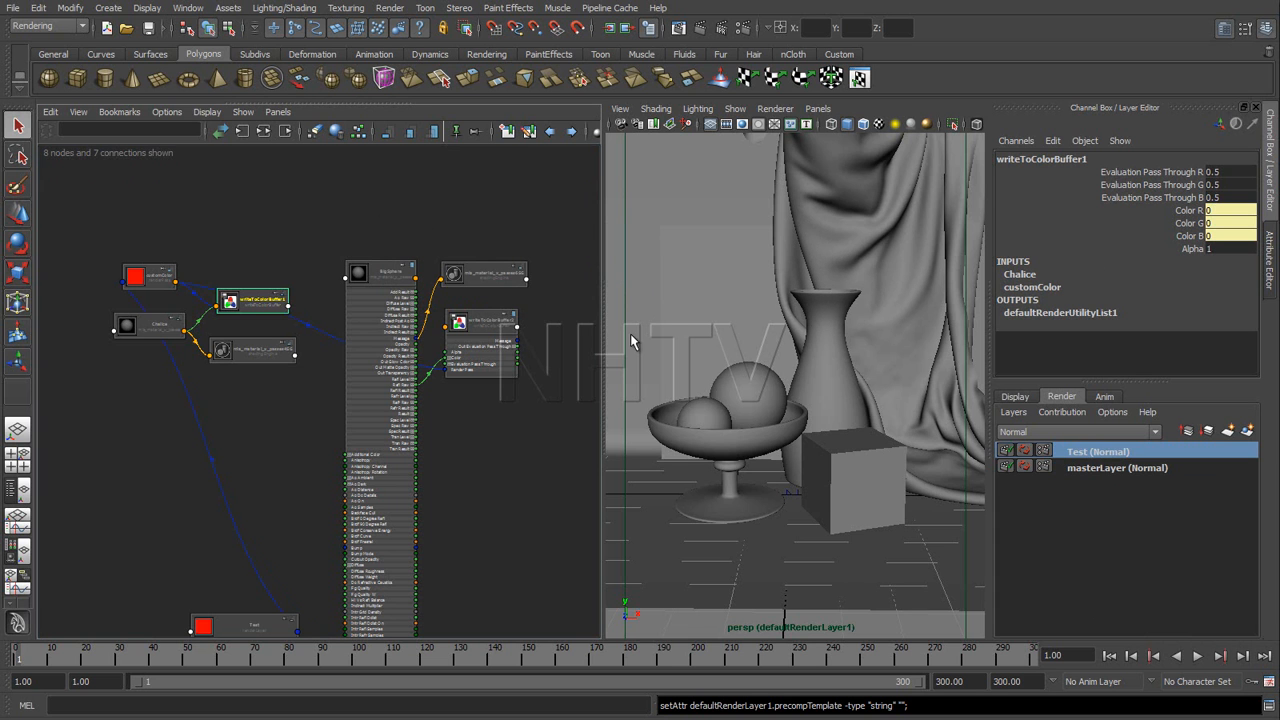
Step: Enlarge the perspective view and display the vase's transform attributes in the Attribute Editor
left_click_drag(603, 338, 455, 340)
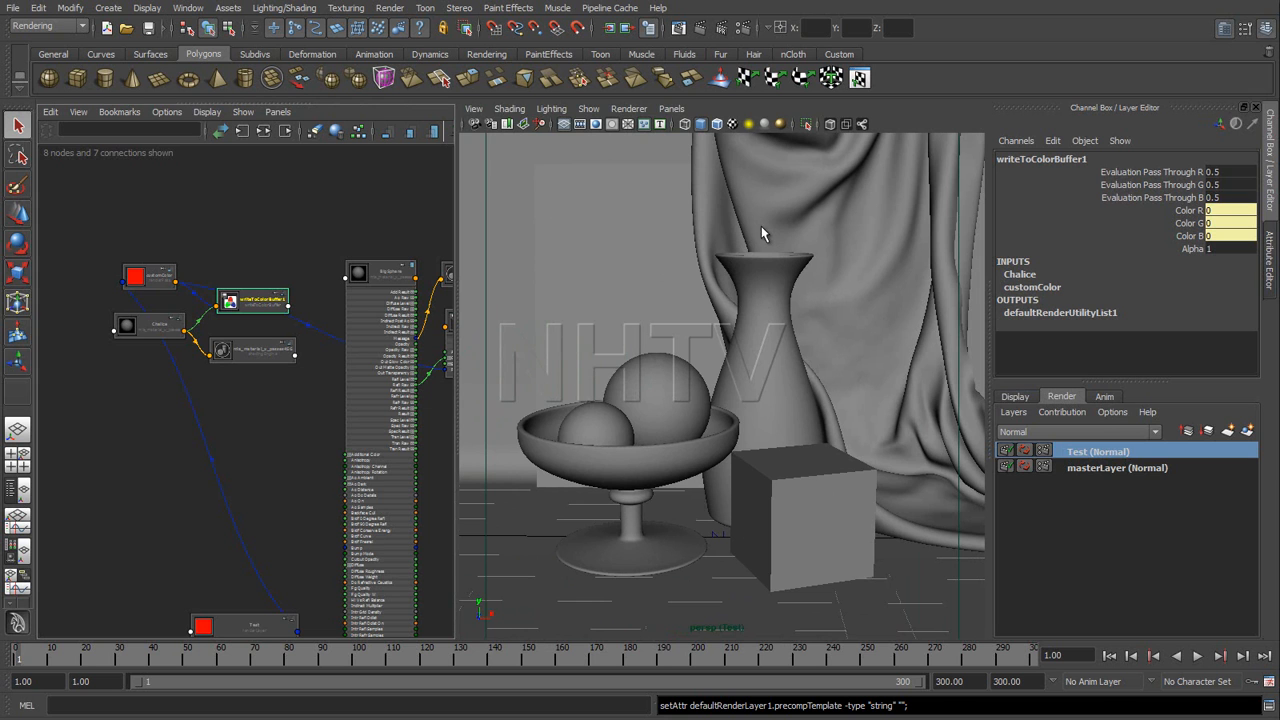
left_click(1270, 262)
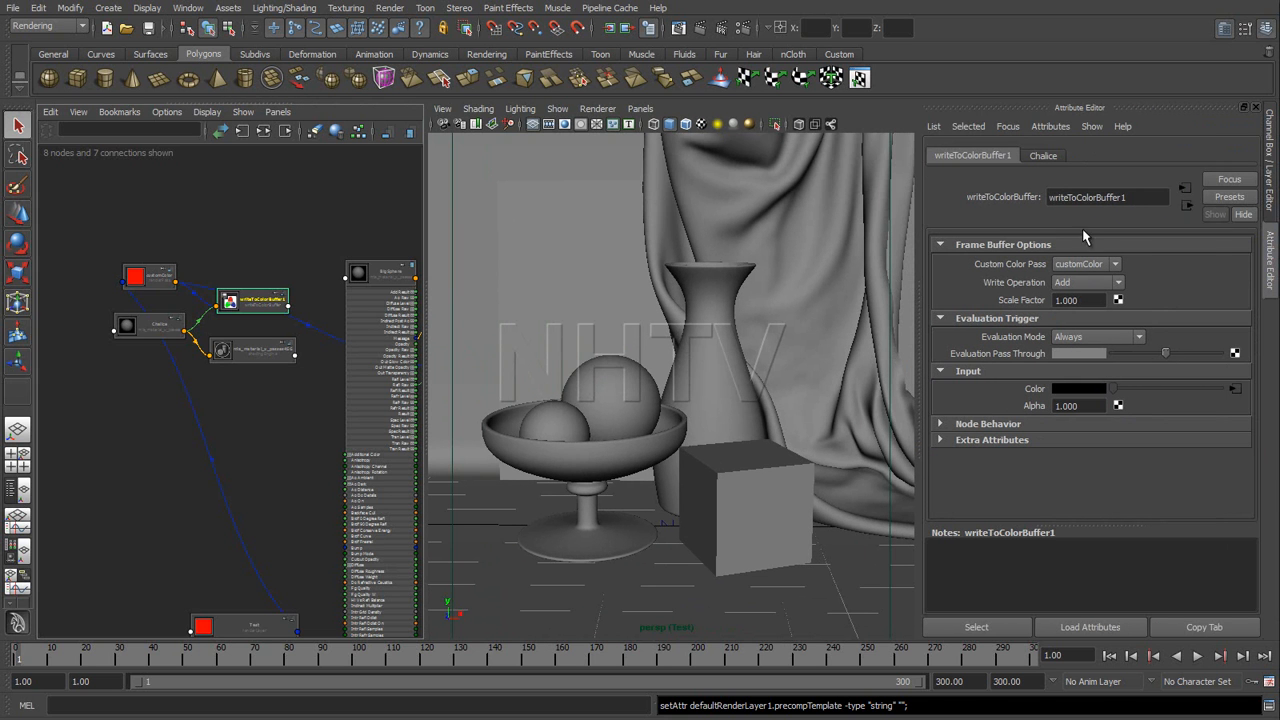
left_click(708, 322)
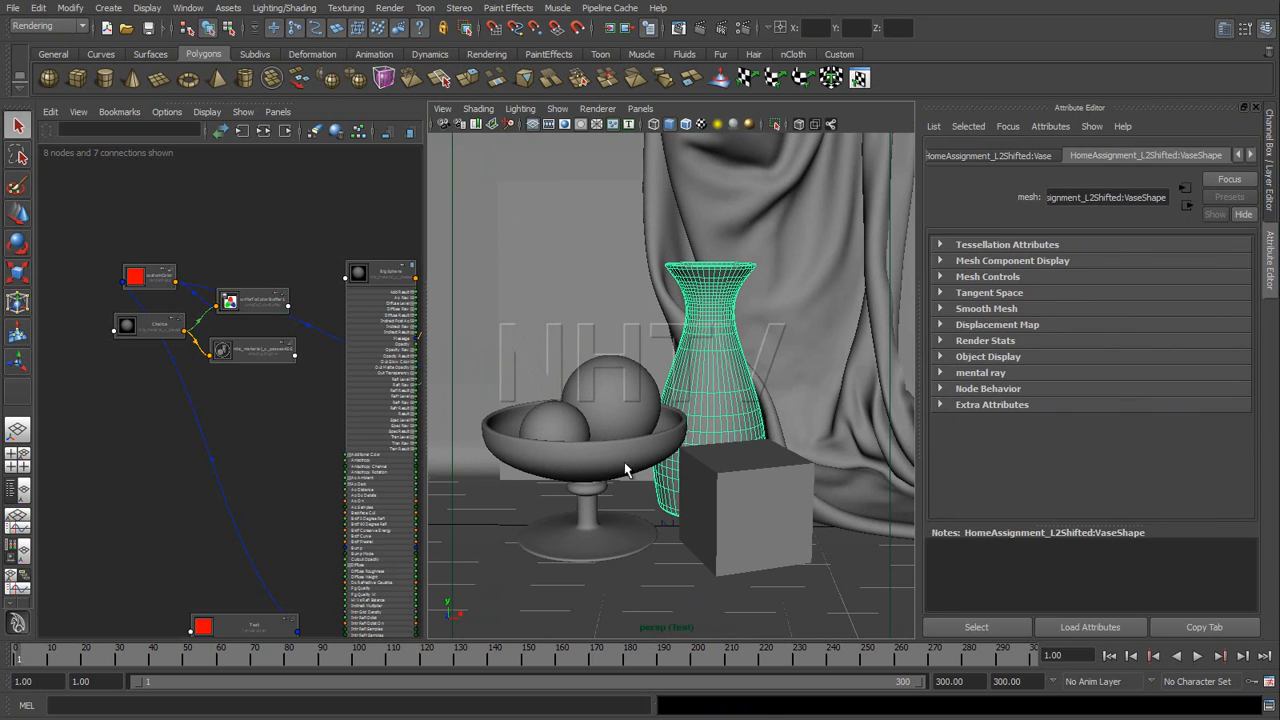
left_click(257, 348)
left_click(724, 341)
left_click(990, 156)
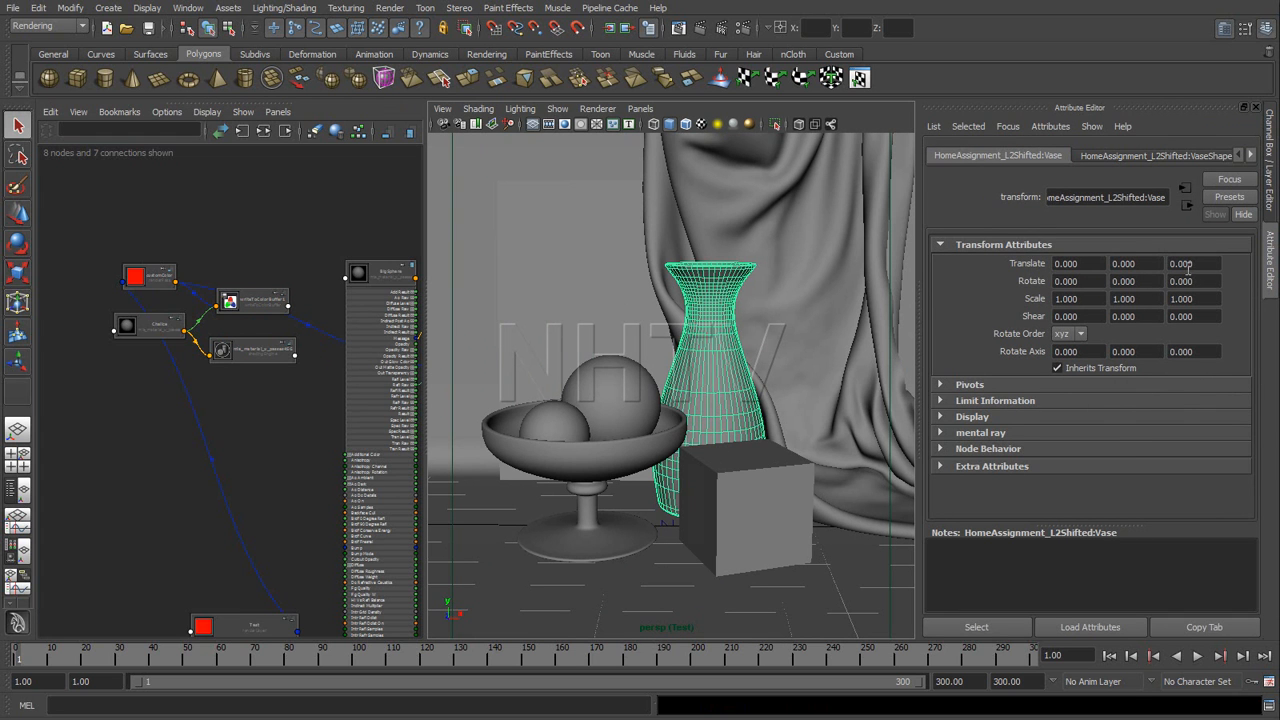
Step: Create layer overrides for the vase's Translate, Rotate and Scale attributes in the Test layer
right_click(1027, 268)
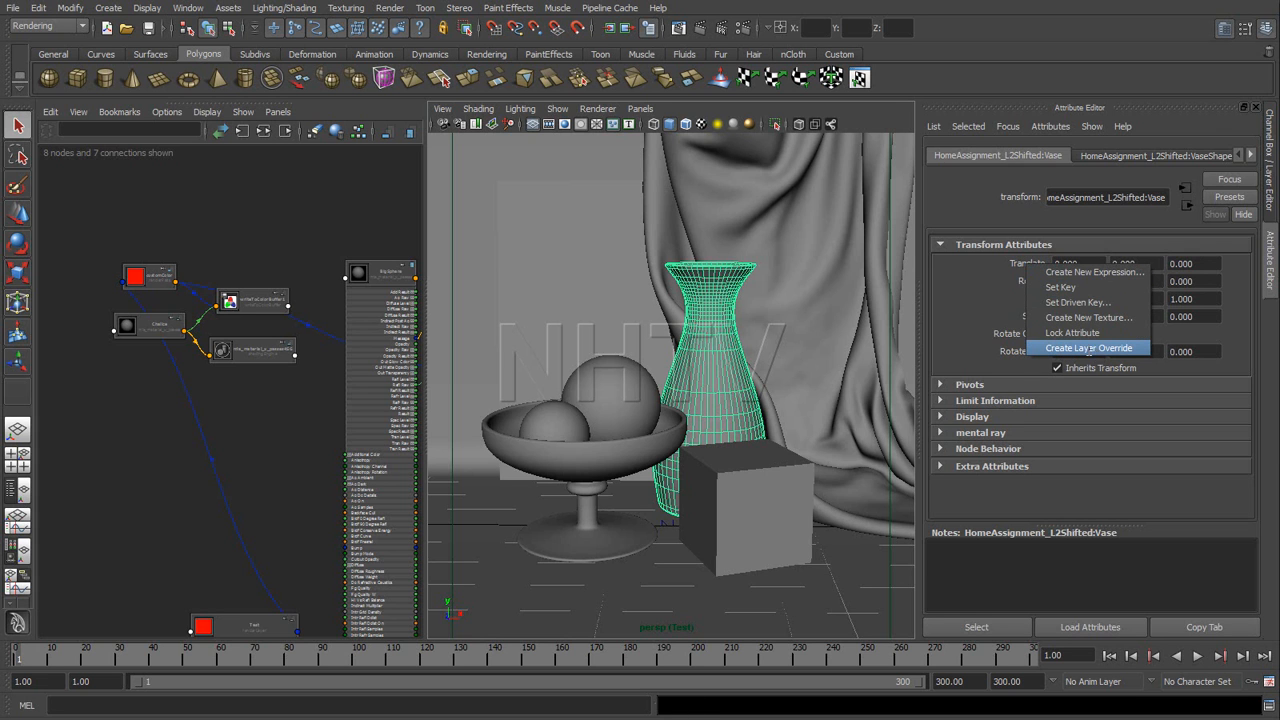
left_click(1094, 347)
right_click(1036, 284)
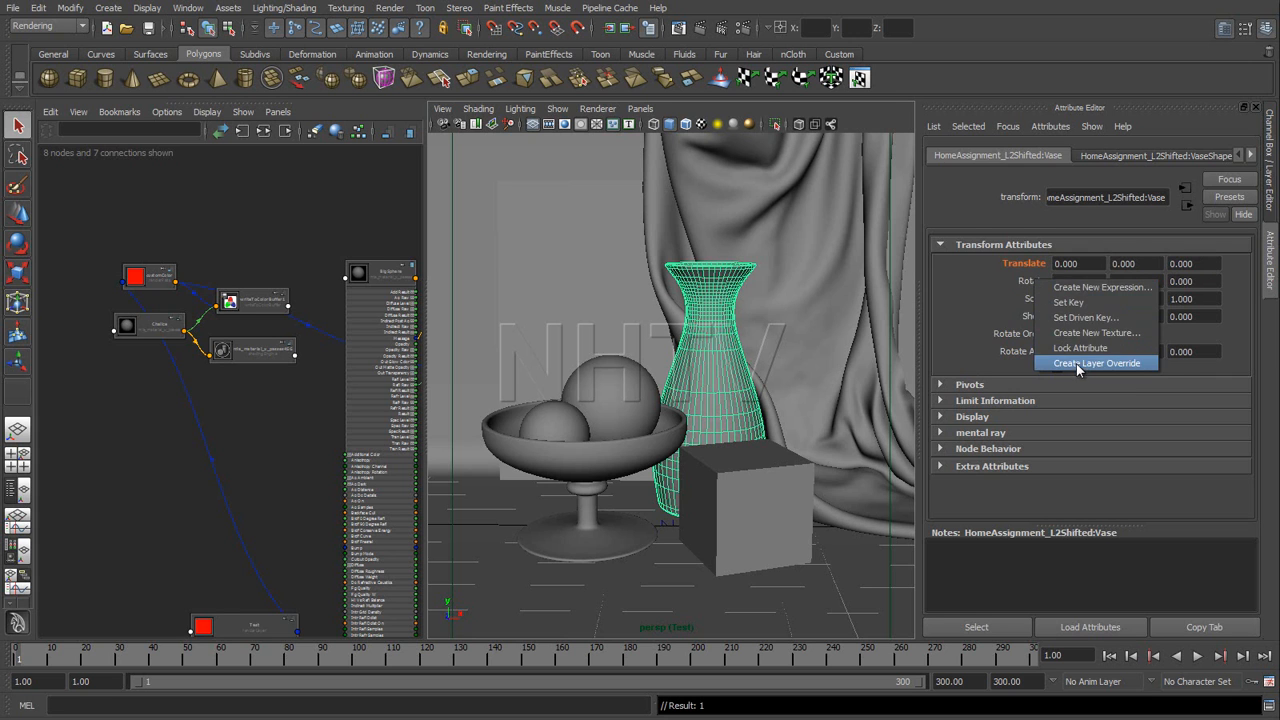
left_click(1076, 361)
right_click(1036, 302)
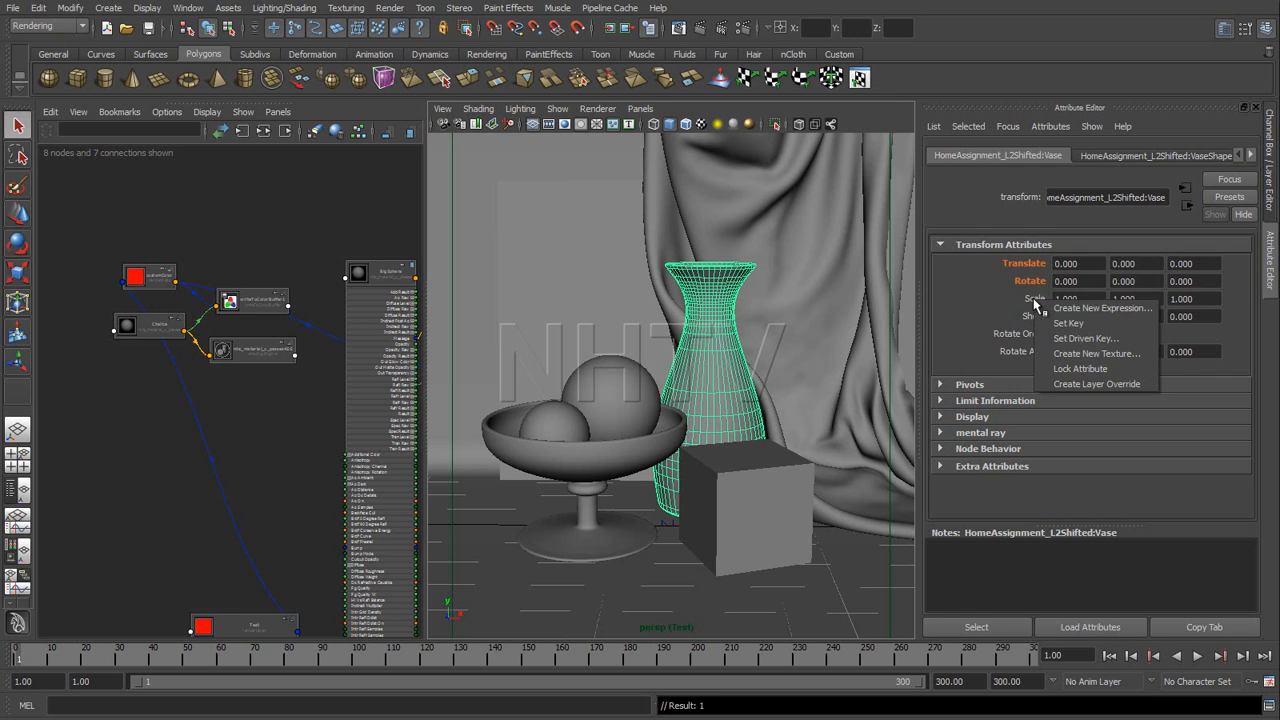
left_click(1077, 383)
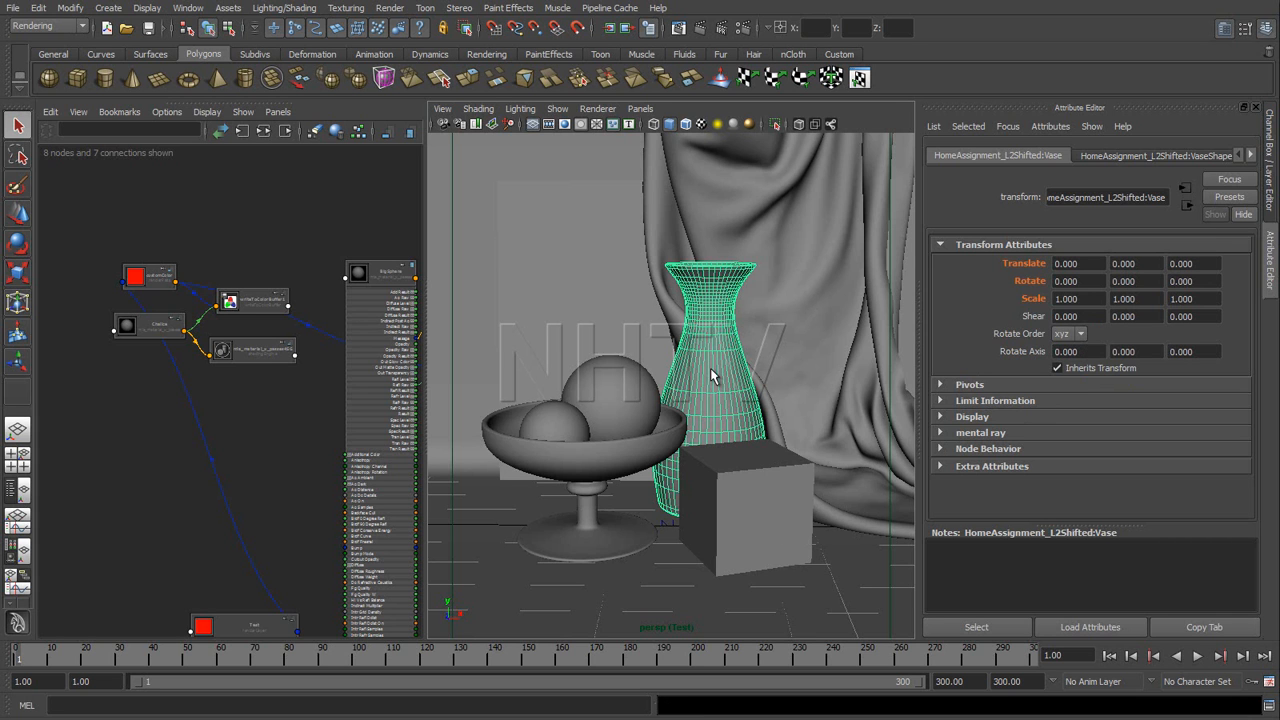
Step: Raise the vase about 2.265 in Y, rotate it freely to about 27, 20, 48 degrees and scale Y to about 0.268
key("t")
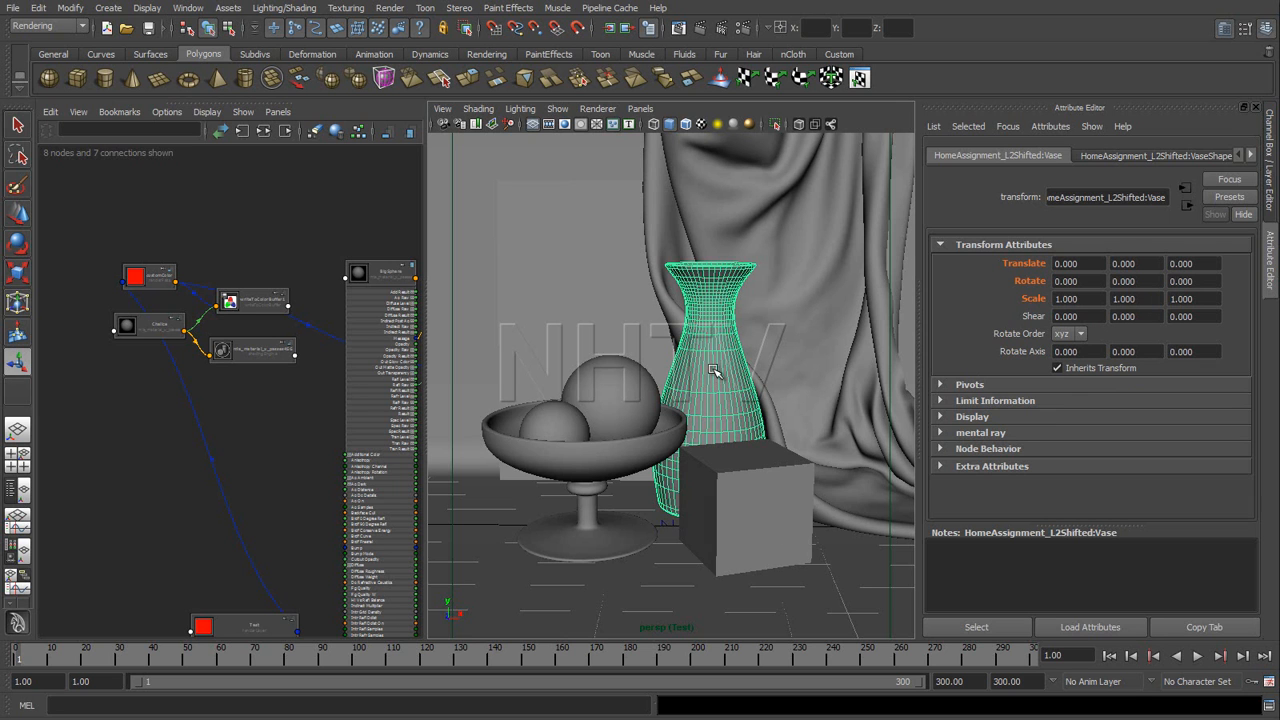
key("w")
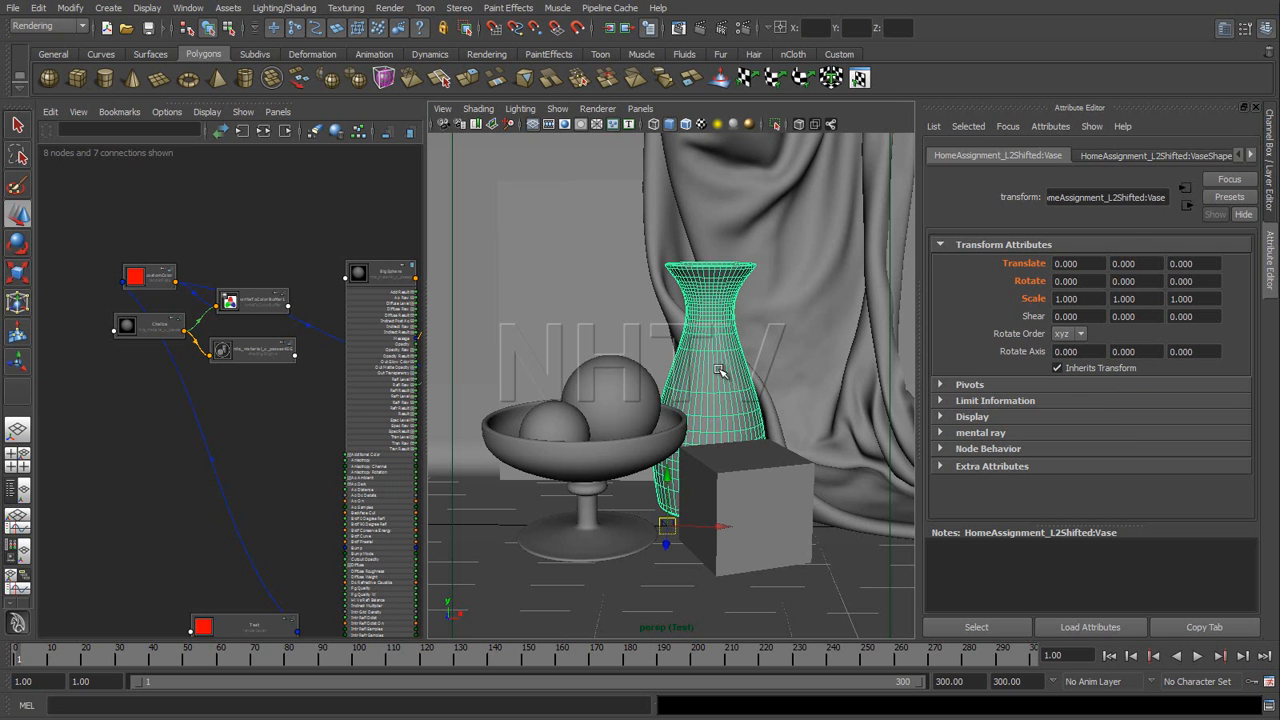
left_click_drag(670, 485, 674, 395)
key("e")
left_click_drag(707, 435, 726, 415)
key("r")
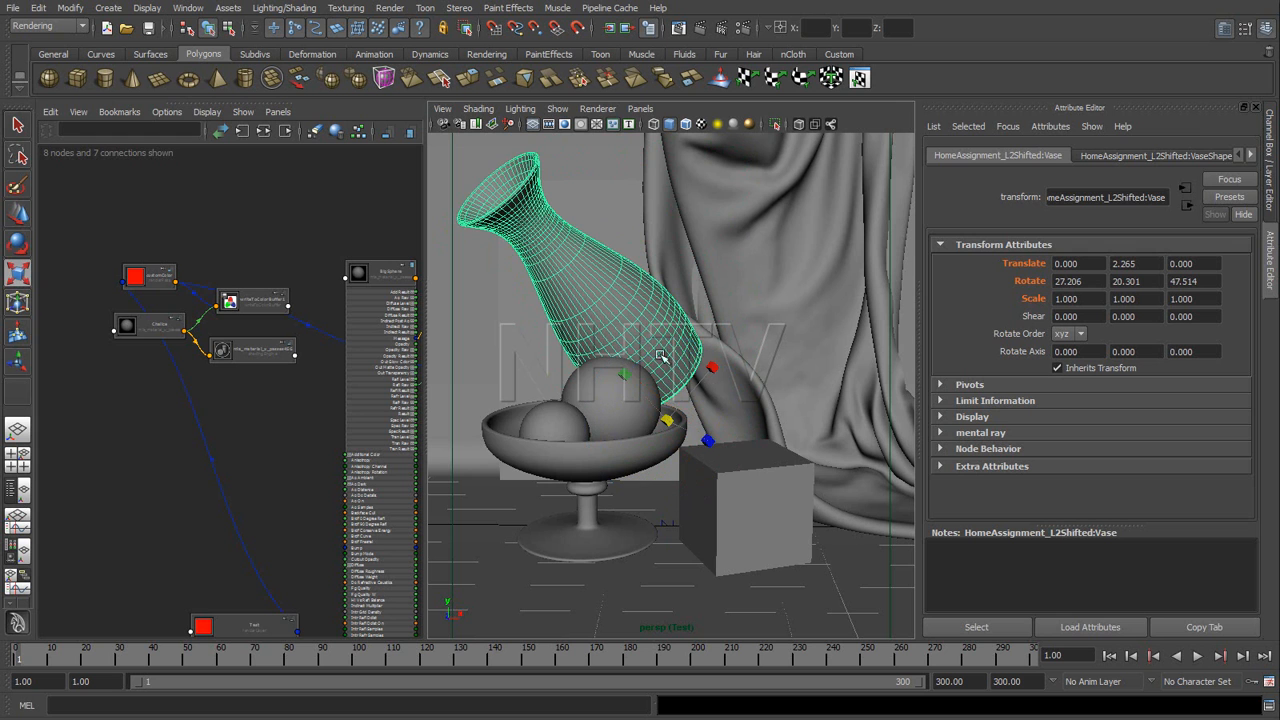
left_click_drag(640, 372, 664, 398)
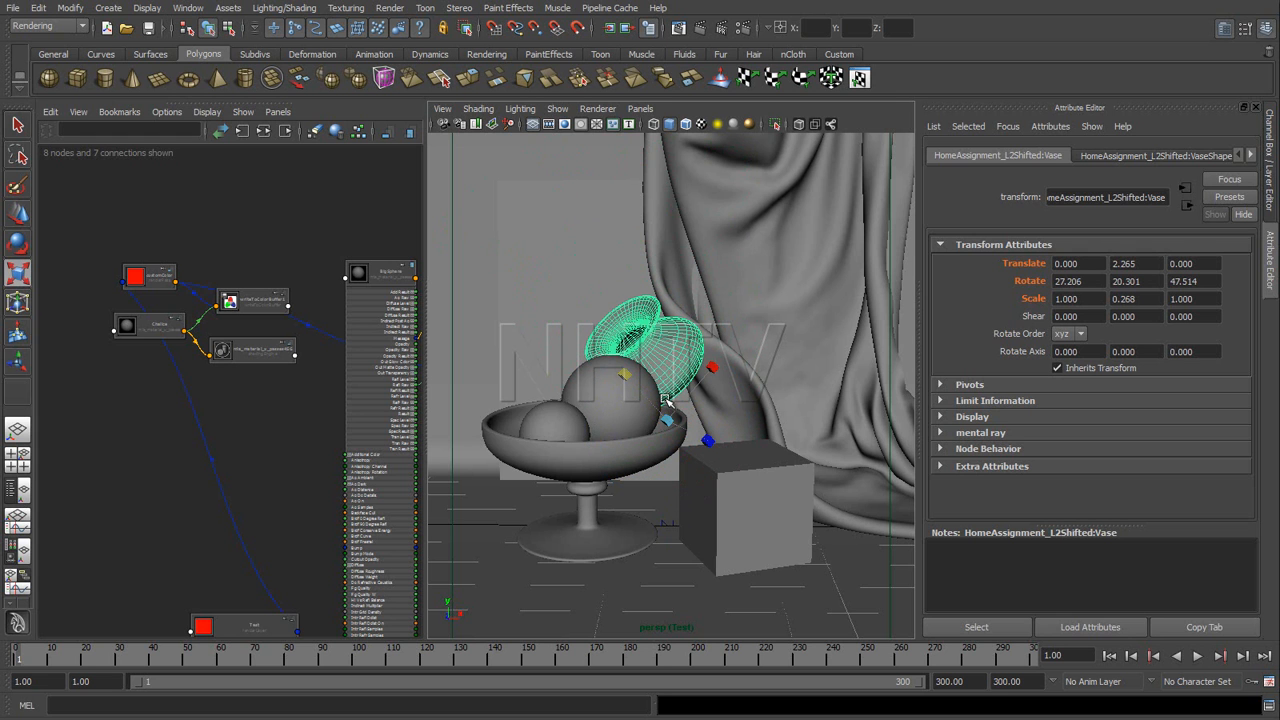
Step: Compare the vase's transforms between the Test and masterLayer render layers, finishing on masterLayer
left_click(1268, 188)
left_click(1096, 468)
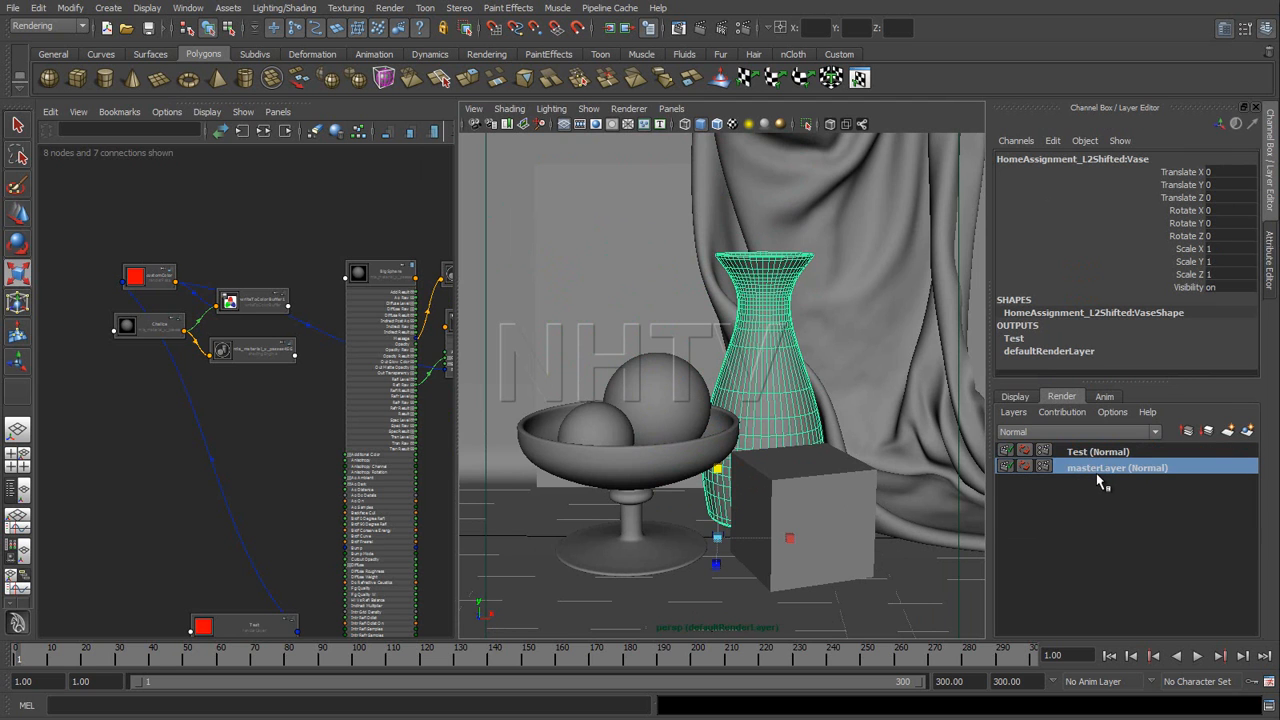
left_click(1094, 454)
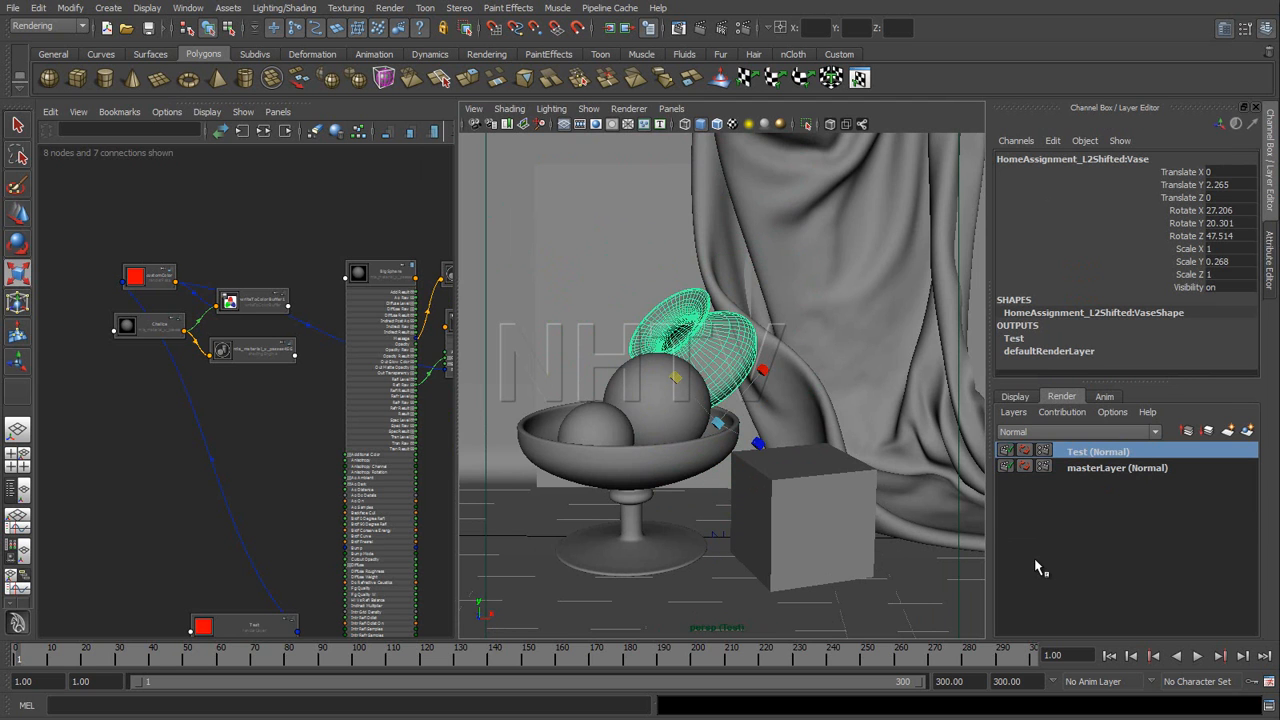
left_click(1091, 471)
left_click(1084, 455)
left_click(1086, 469)
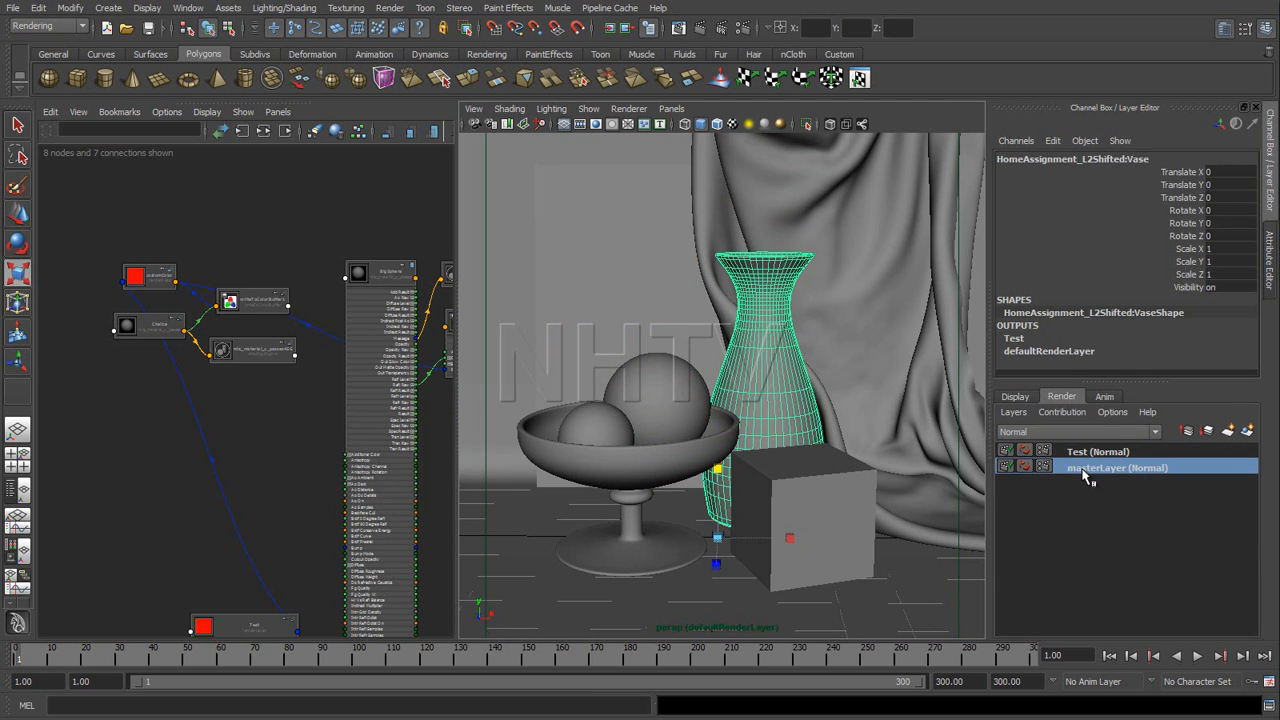
left_click(1085, 455)
left_click(1087, 470)
Step: Move the chalice along X to about -1.762 in masterLayer and check its position in the Test layer
left_click(632, 510)
key("w")
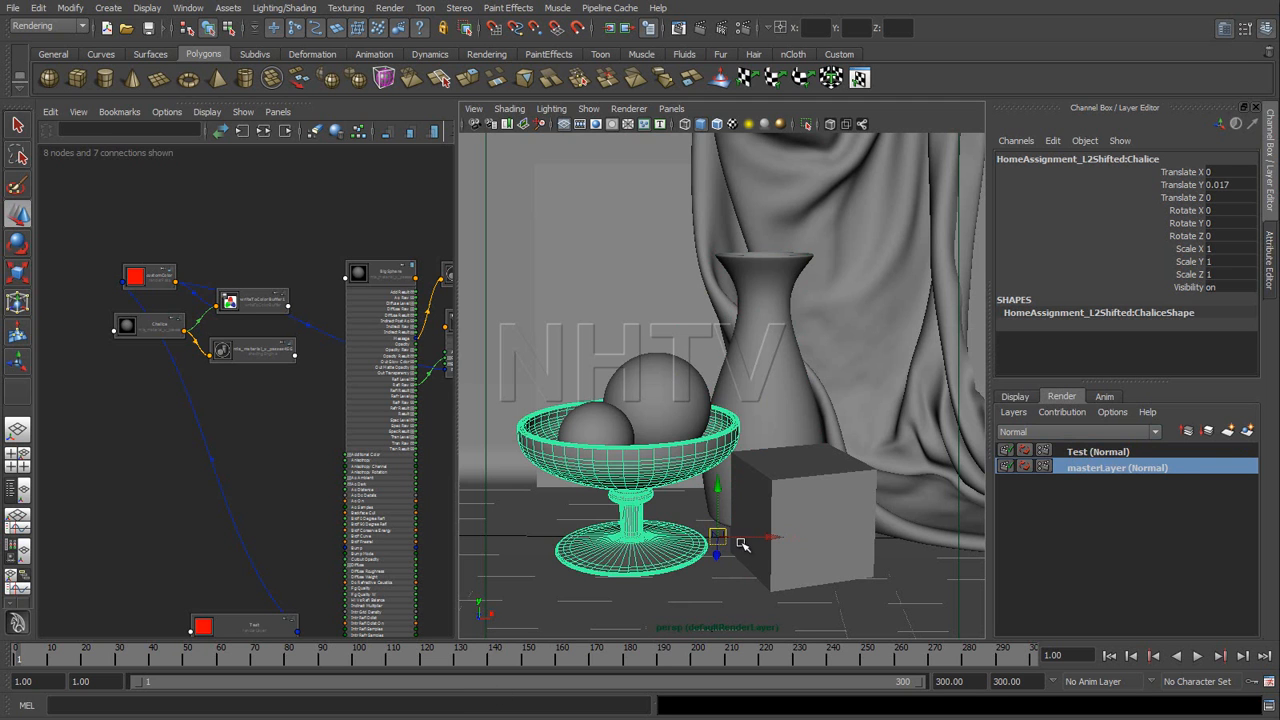
left_click_drag(751, 537, 658, 537)
left_click(1092, 453)
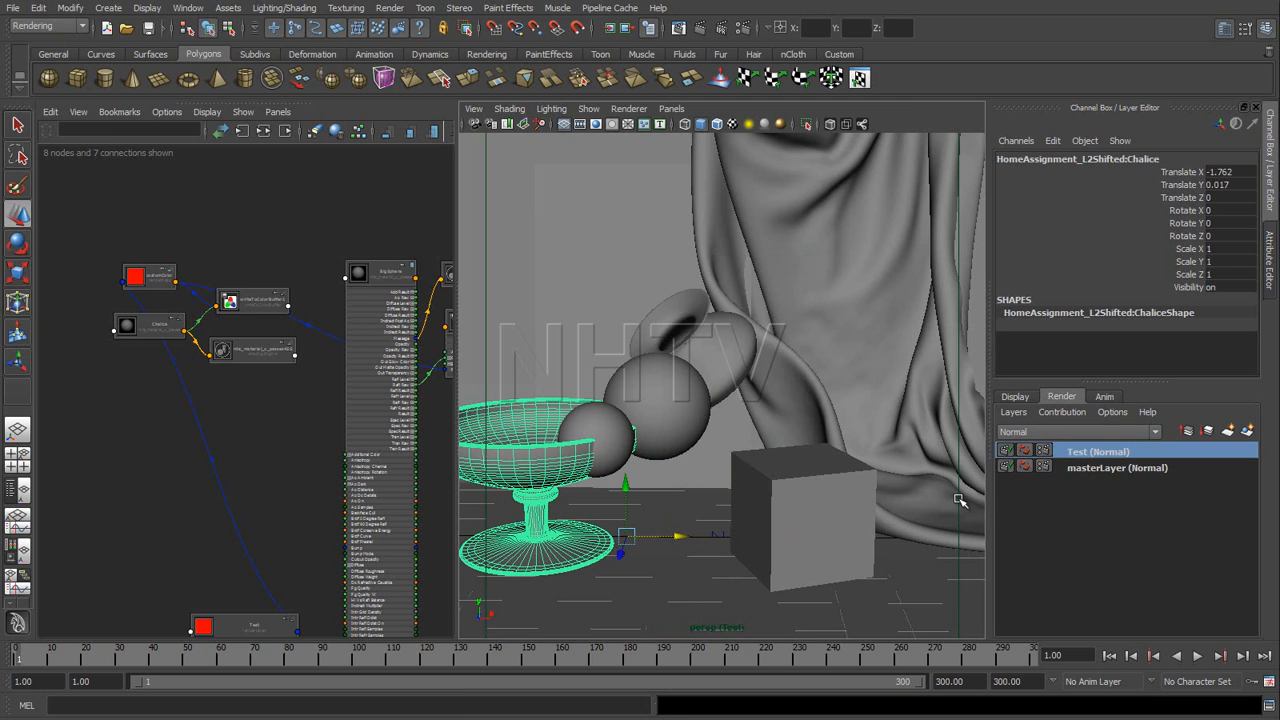
Step: Return to masterLayer and set the chalice's Translate X and Translate Y to 0
left_click(1090, 469)
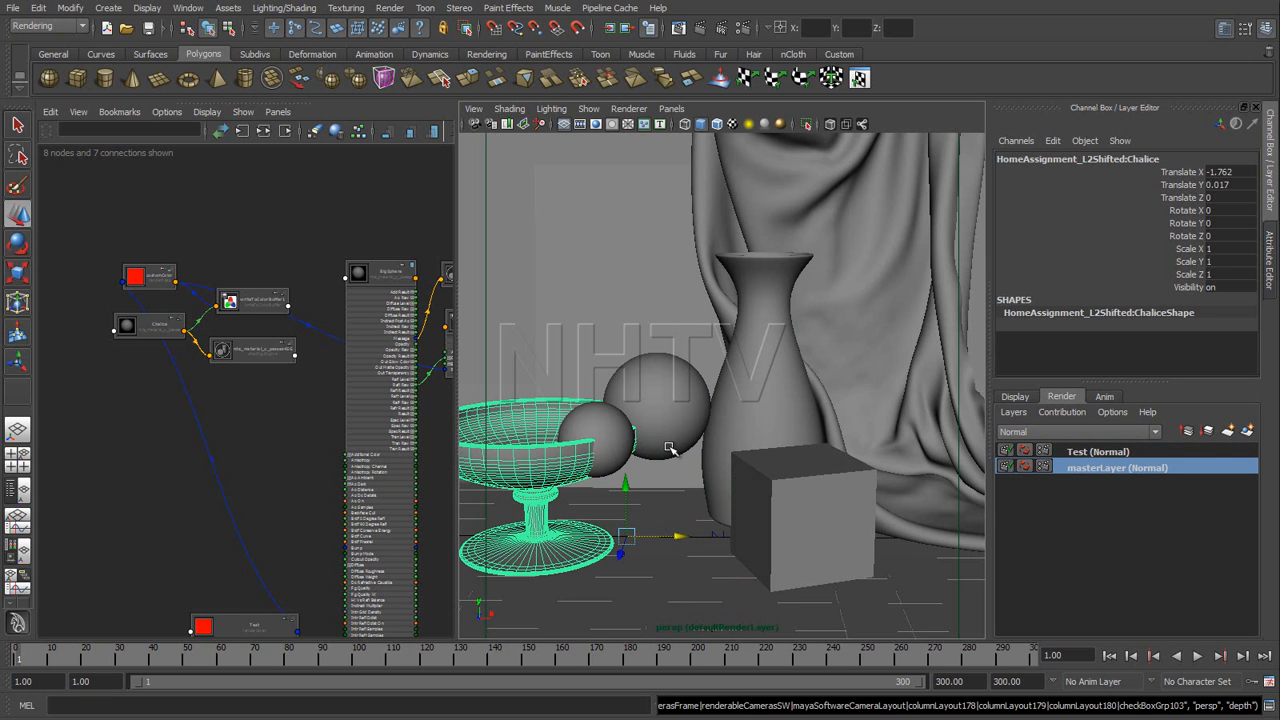
left_click_drag(1230, 172, 1230, 185)
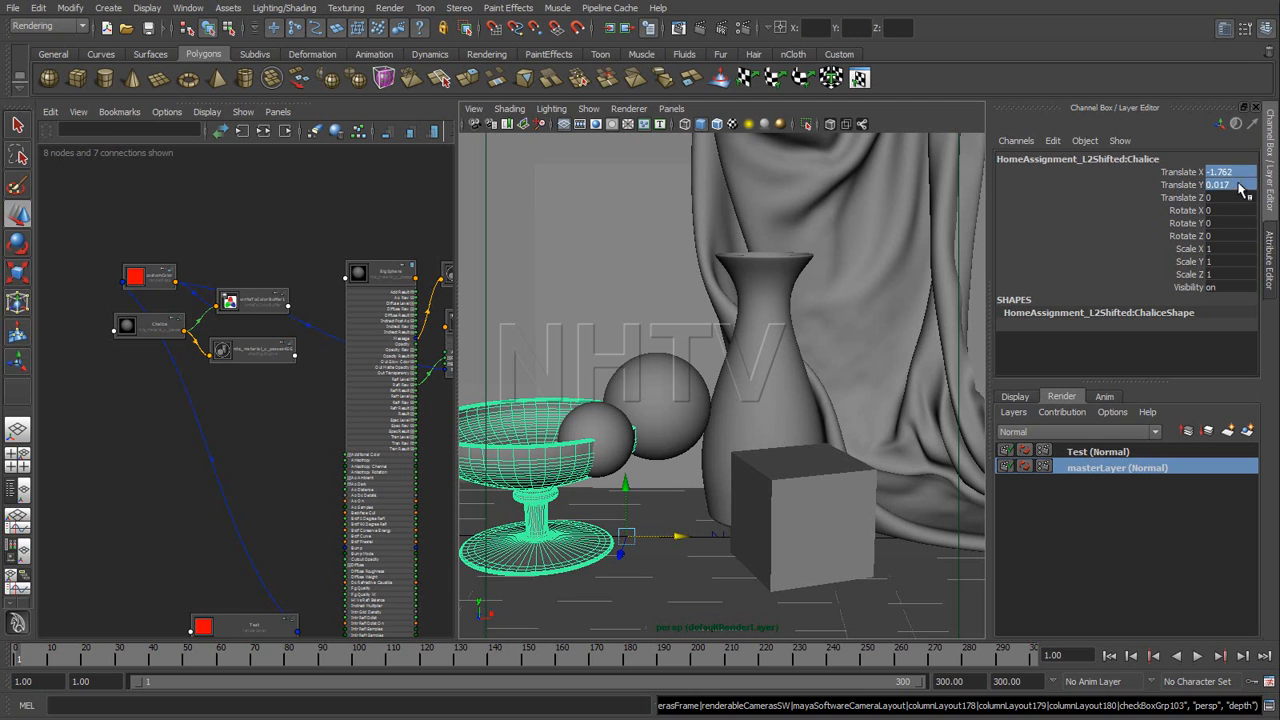
type("0")
key("Return")
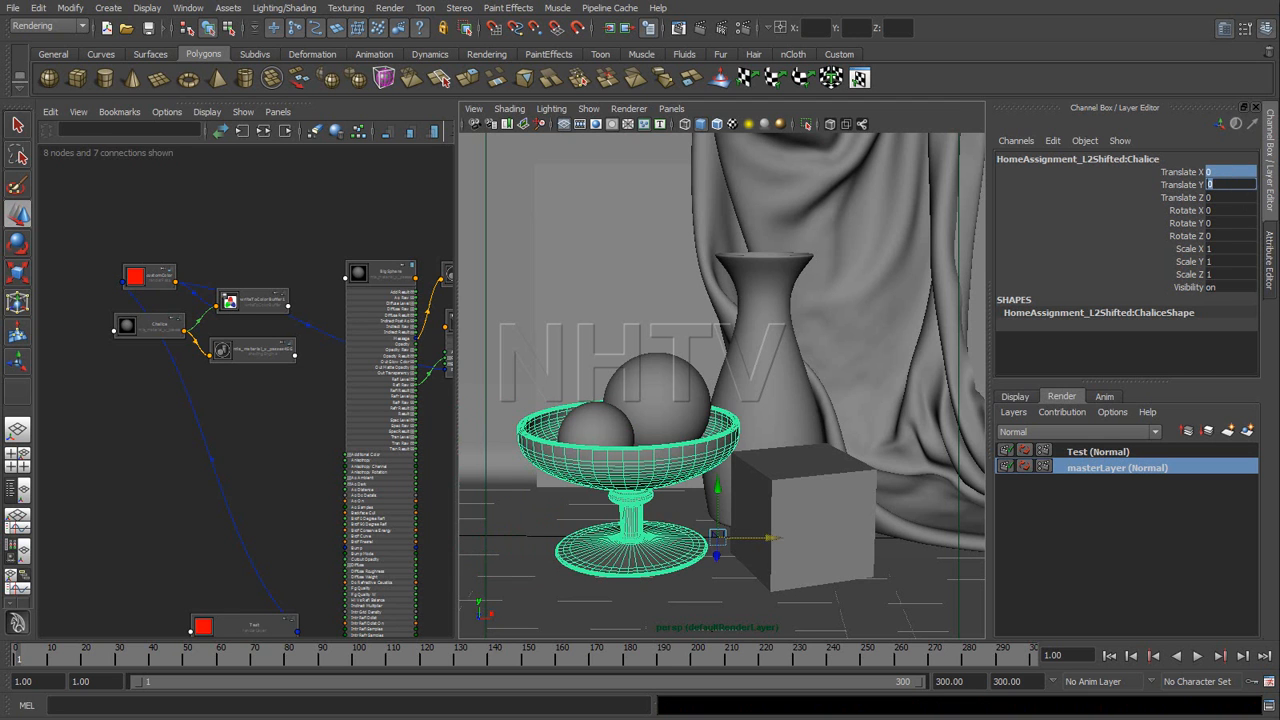
Step: Compare both render layers, then move the chalice along X to about -1.869 in the Test layer
left_click(1116, 455)
left_click(1116, 467)
left_click(1096, 452)
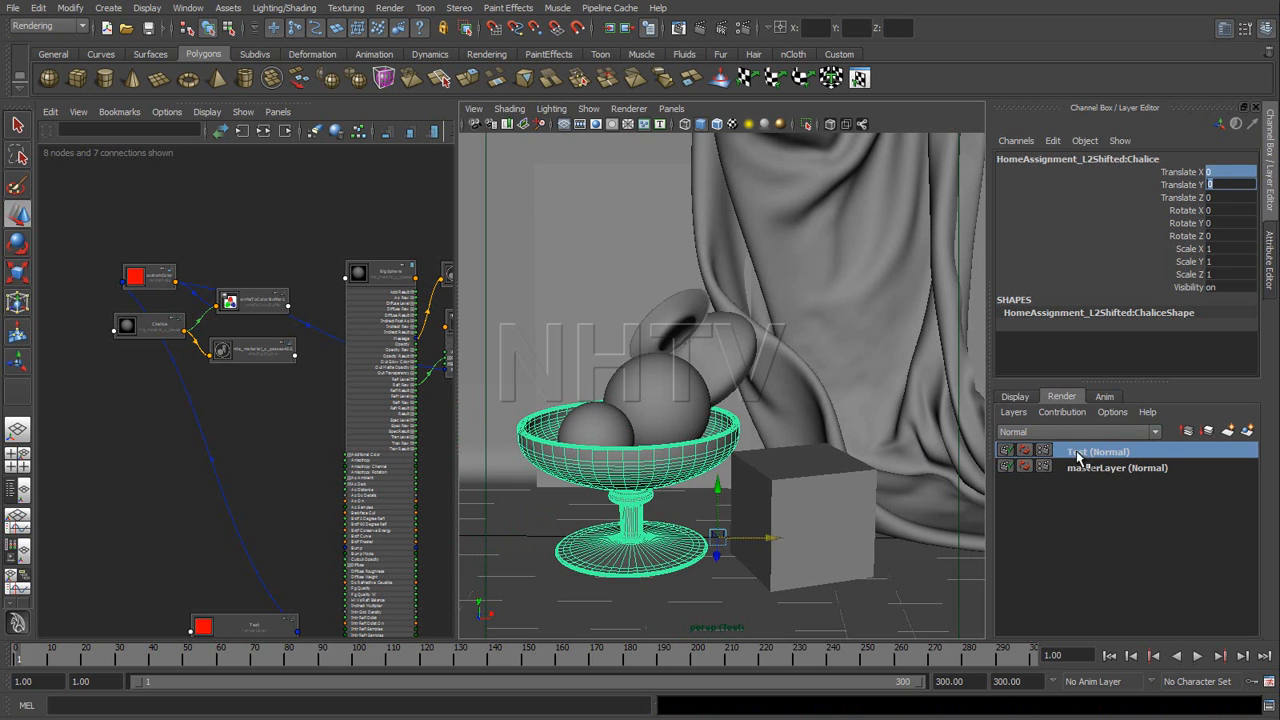
left_click_drag(760, 538, 664, 538)
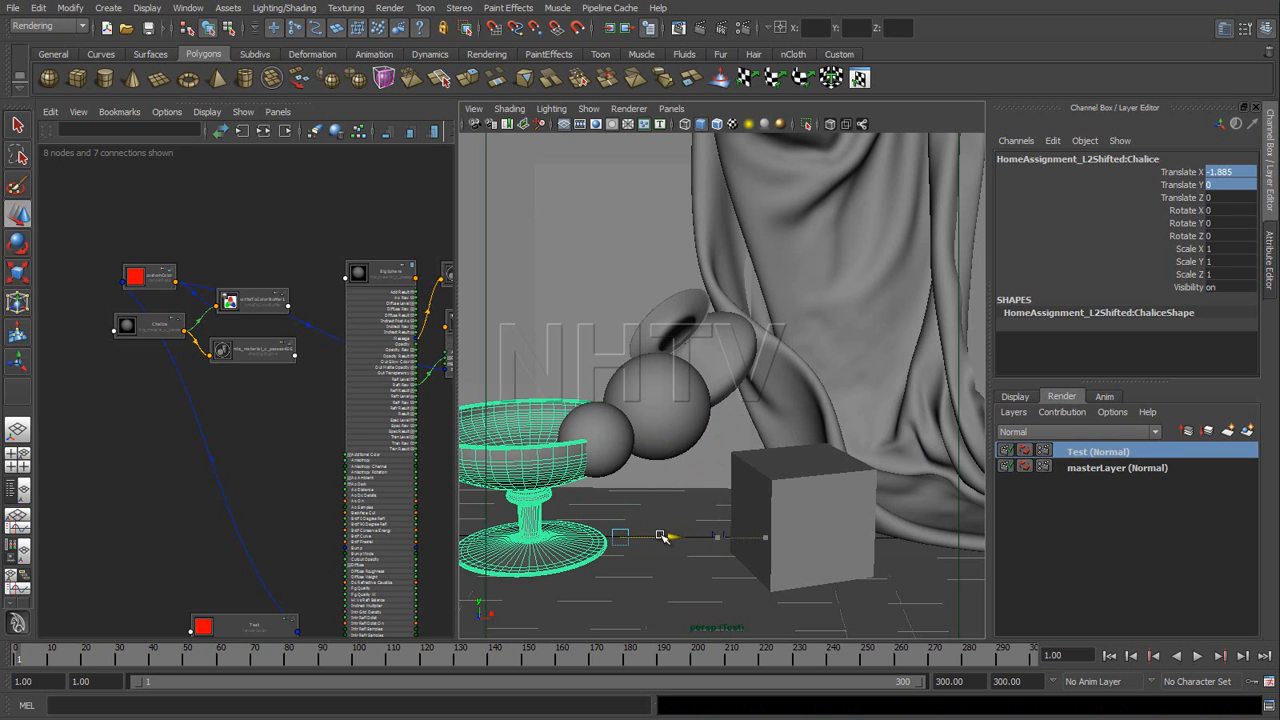
Step: Check the chalice's position in masterLayer and reset its Translate X and Translate Y to 0
left_click(1085, 468)
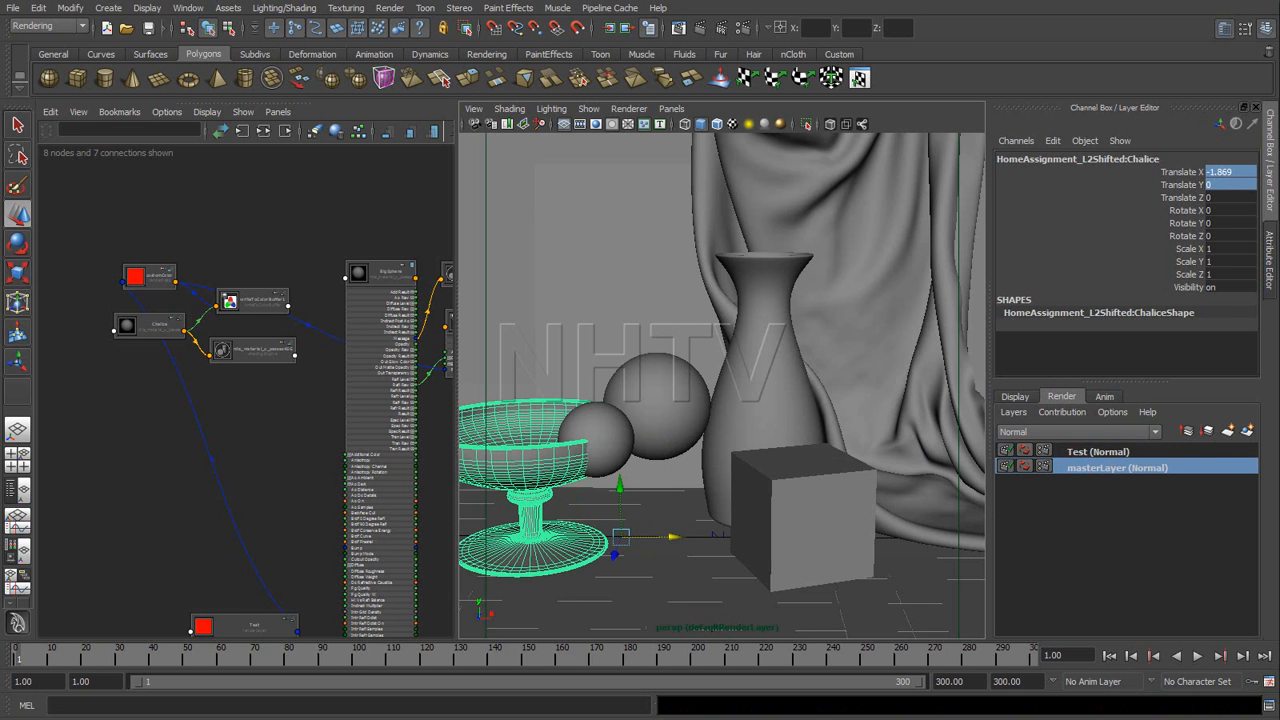
key("1")
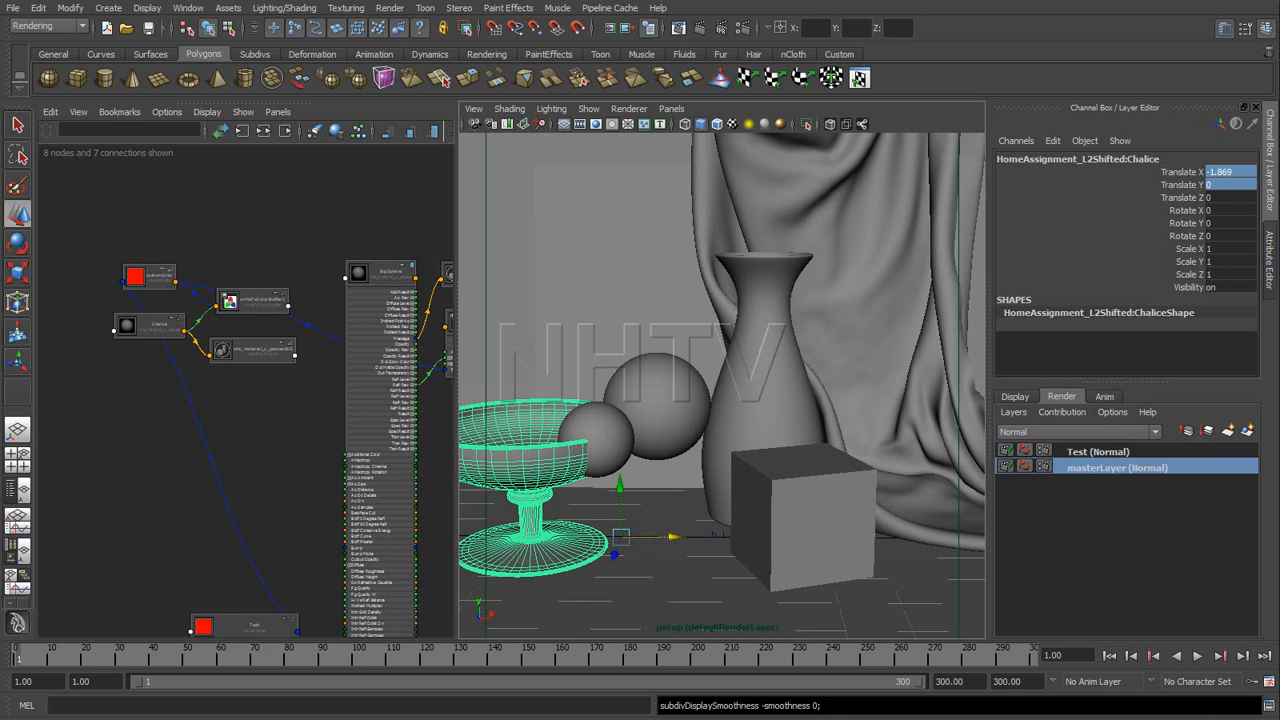
left_click_drag(1225, 171, 1228, 189)
type("0")
key("Return")
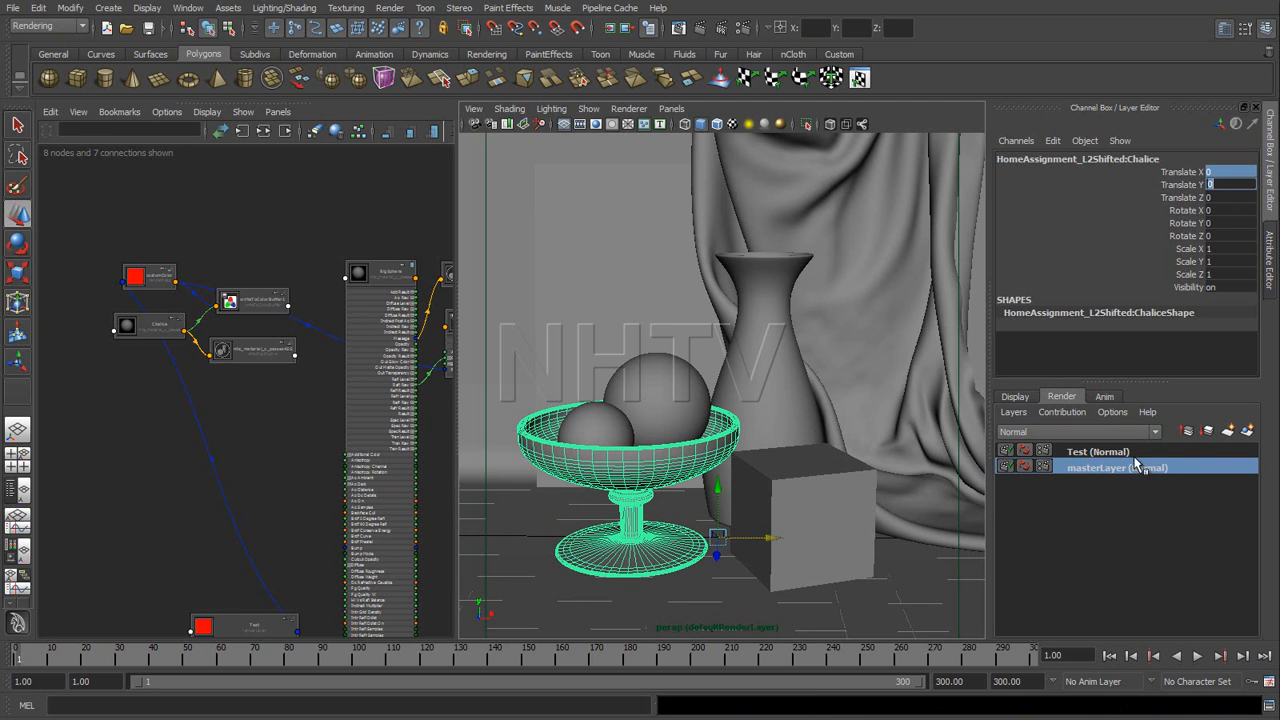
Step: Remove the vase's Translate, Rotate and Scale layer overrides in the Test layer
left_click(1090, 455)
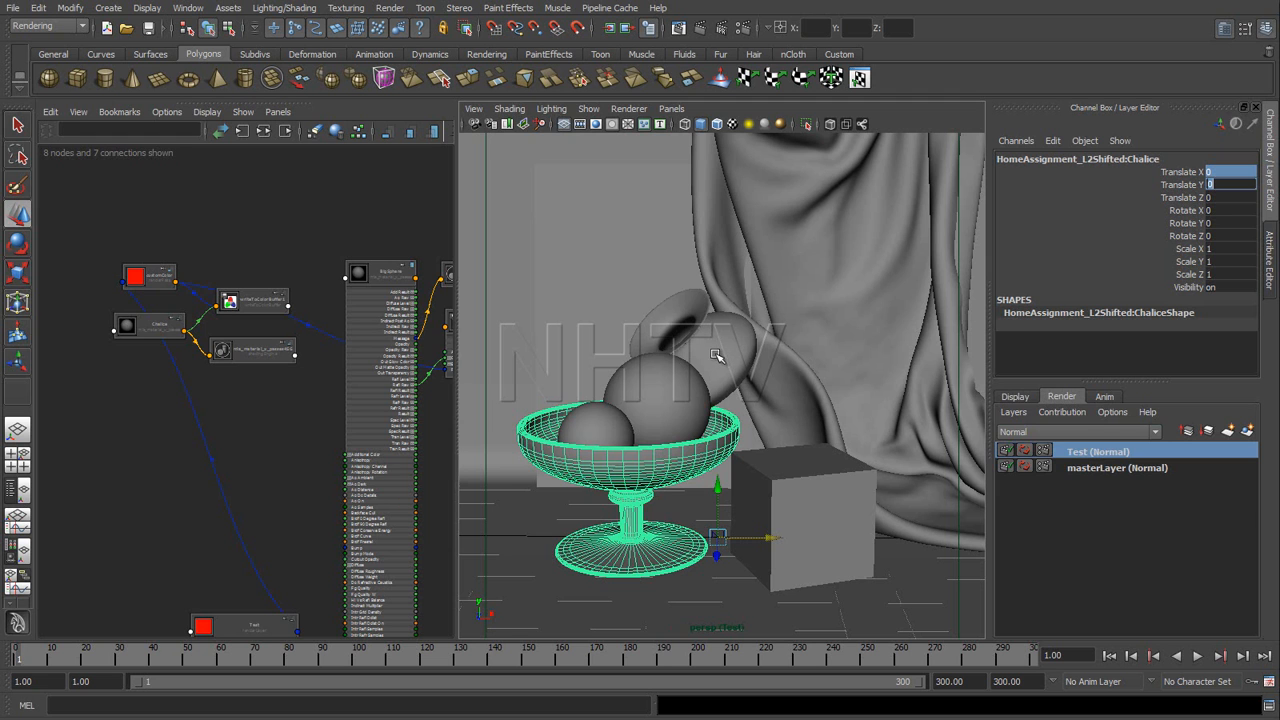
left_click(1268, 252)
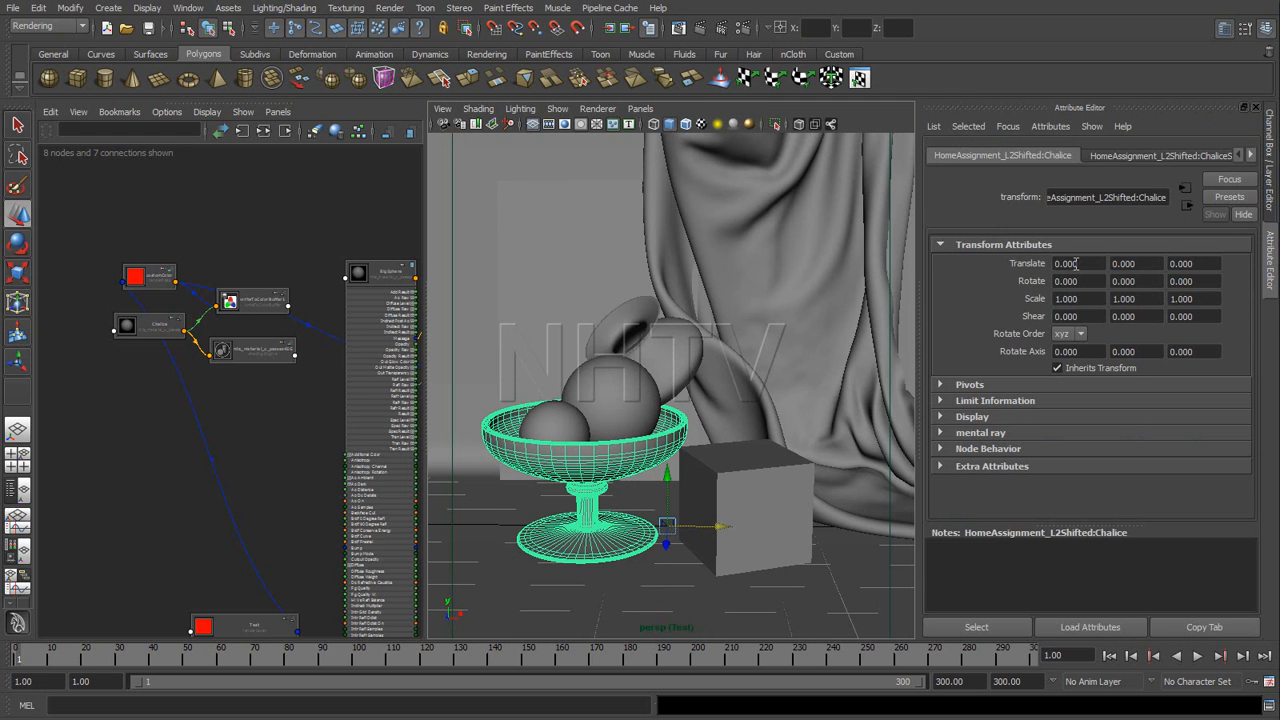
left_click(690, 355)
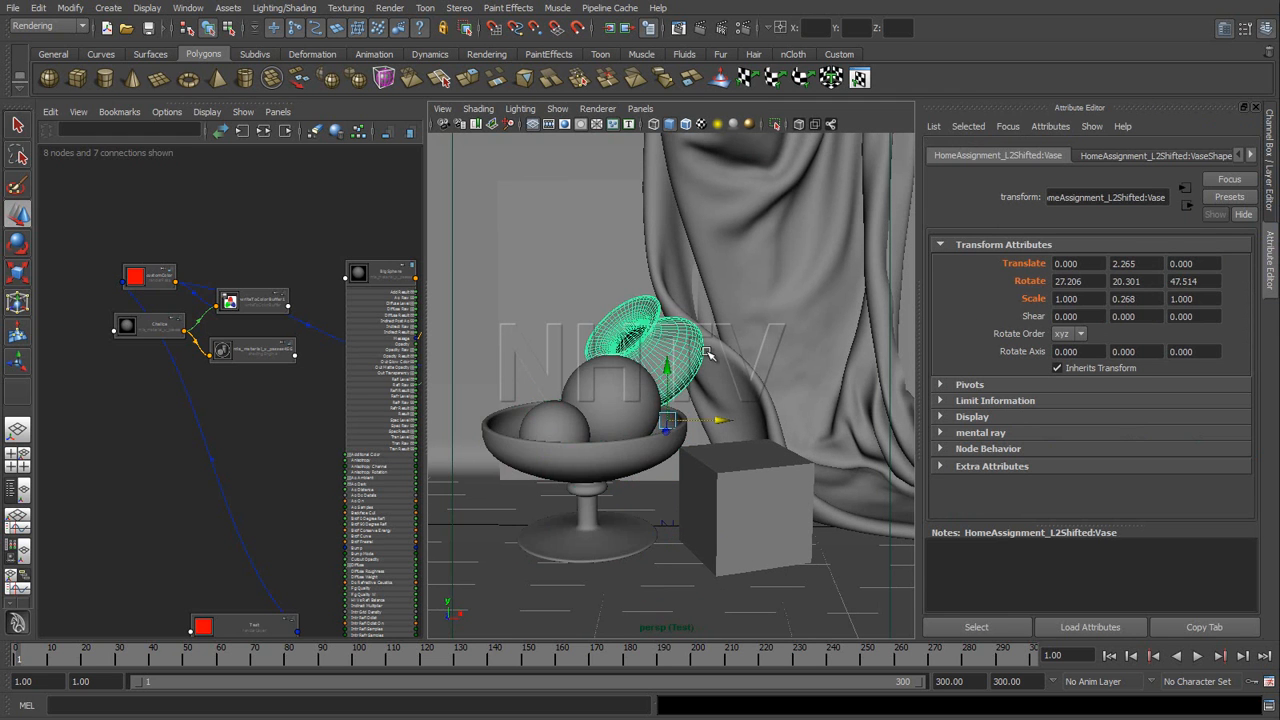
right_click(1030, 264)
left_click(1068, 345)
right_click(1030, 281)
left_click(1068, 362)
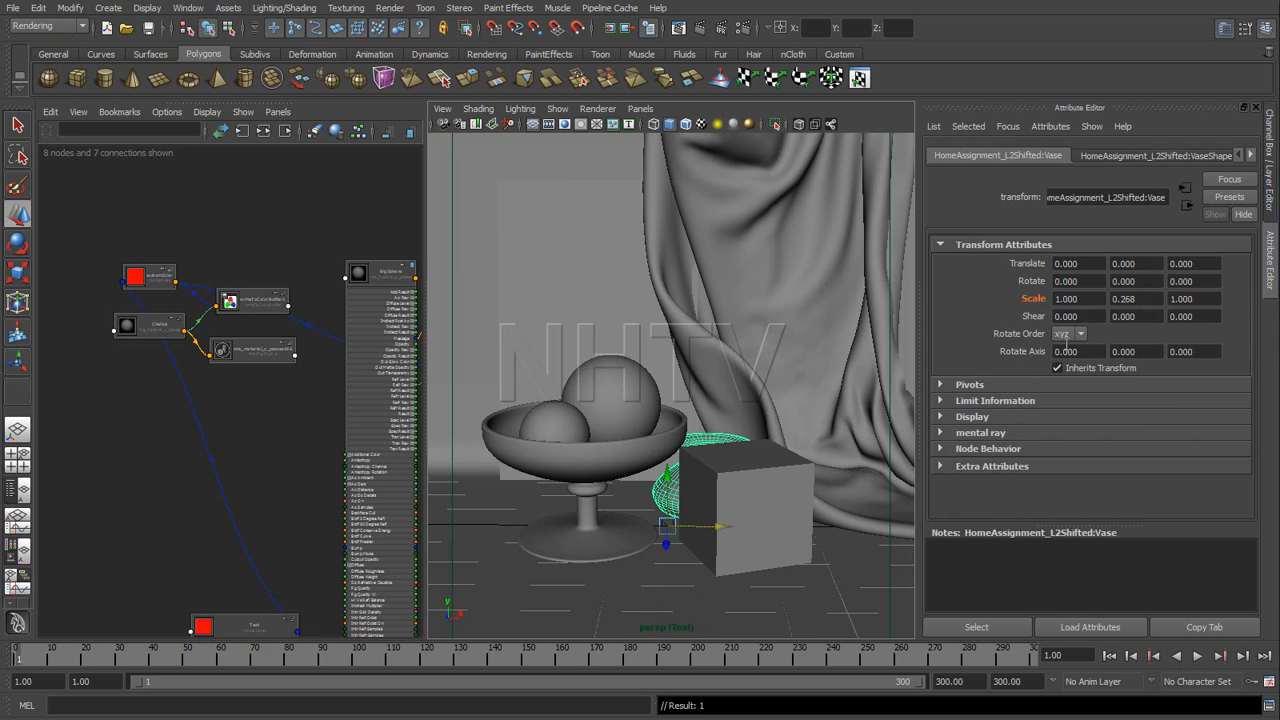
right_click(1033, 300)
left_click(1088, 390)
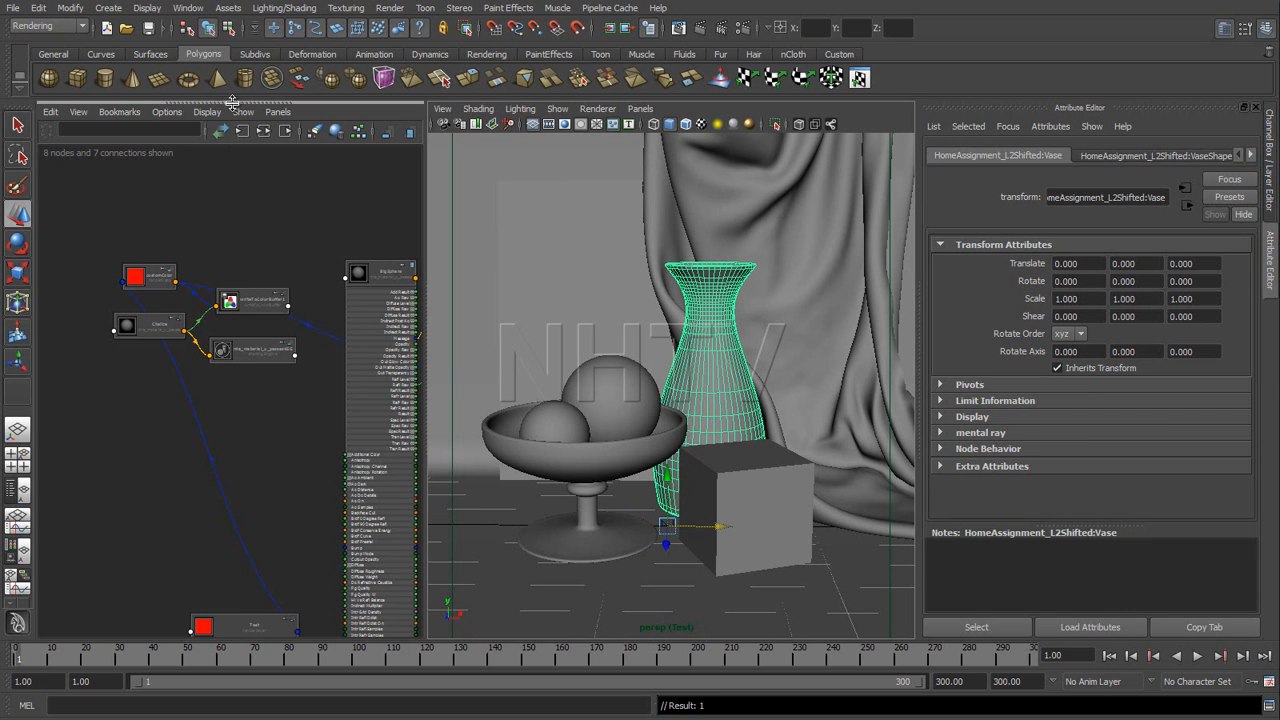
Step: Create three Surface Shader materials in the Hypershade
left_click_drag(231, 101, 232, 581)
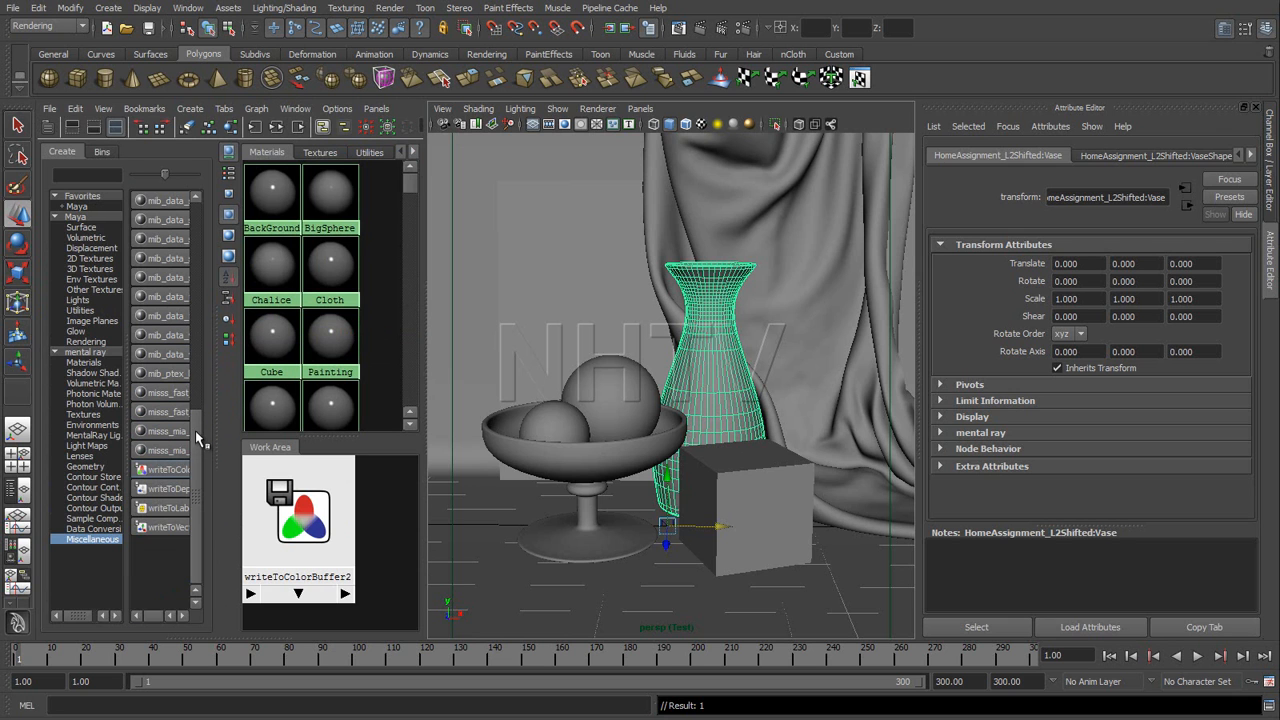
left_click(81, 228)
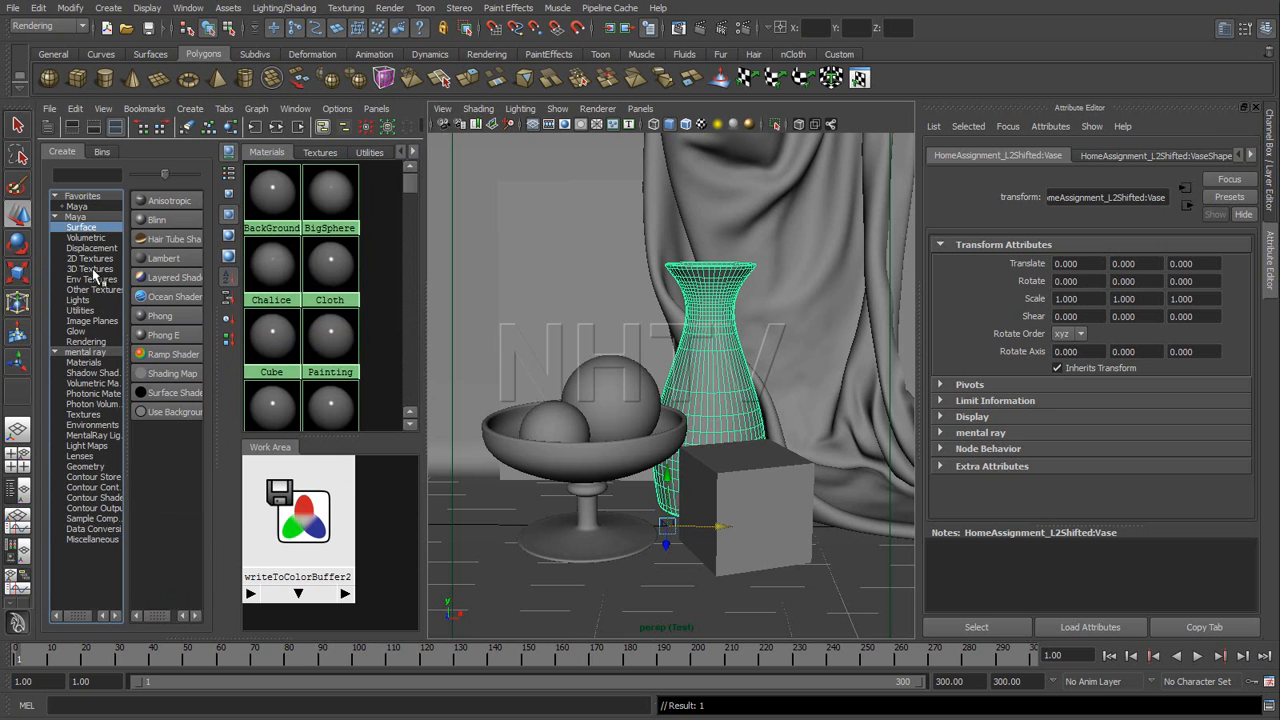
left_click(160, 397)
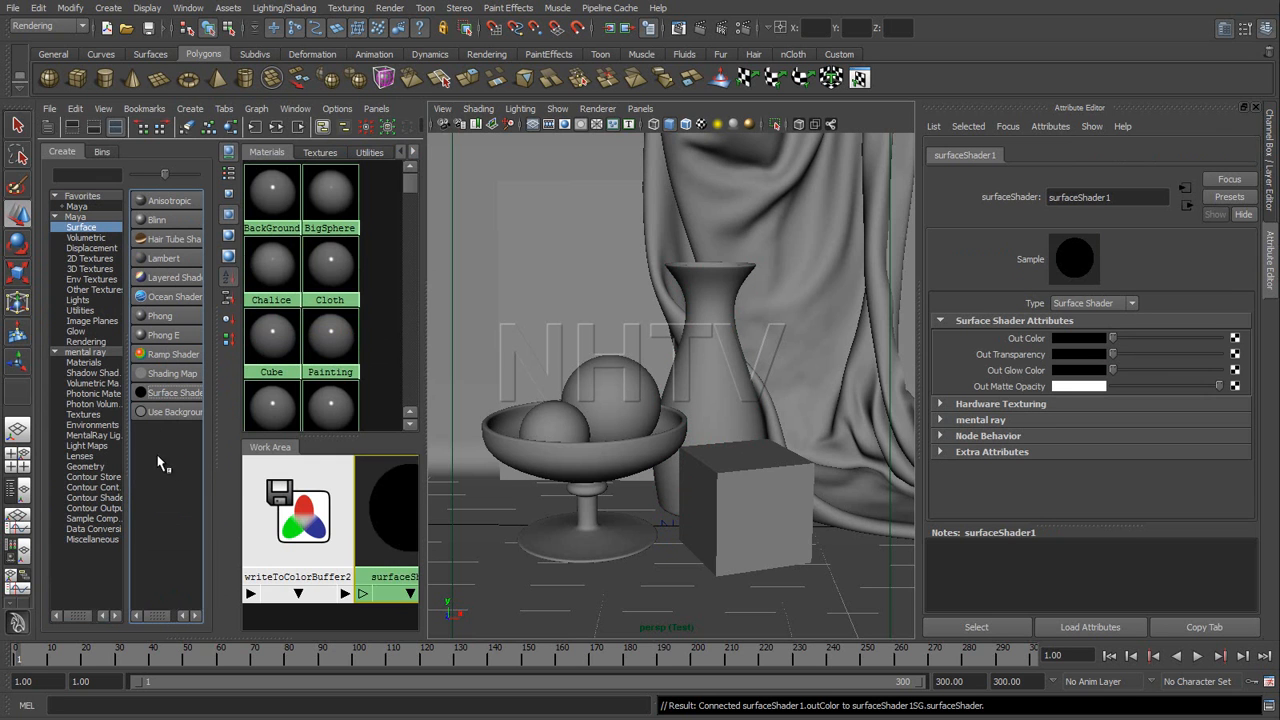
left_click(186, 395)
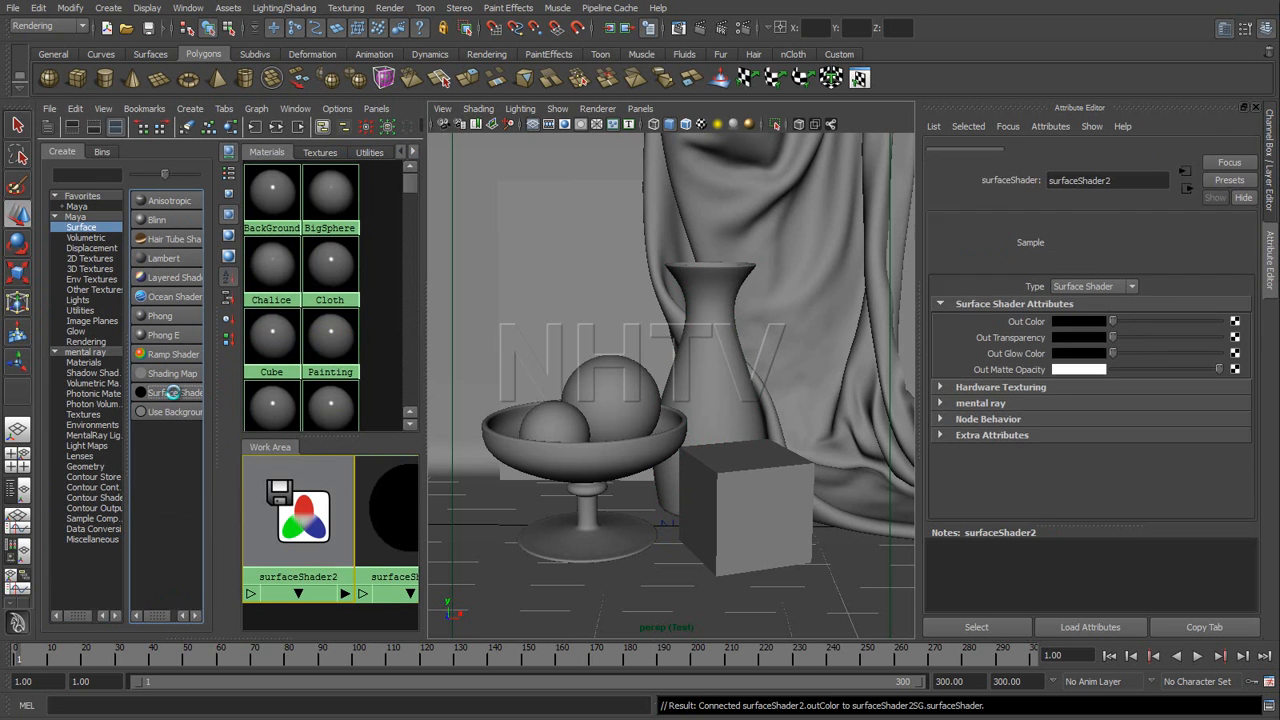
left_click(186, 395)
Step: Rename the first new surface shader as Red
left_click_drag(408, 212, 407, 332)
left_click(267, 268)
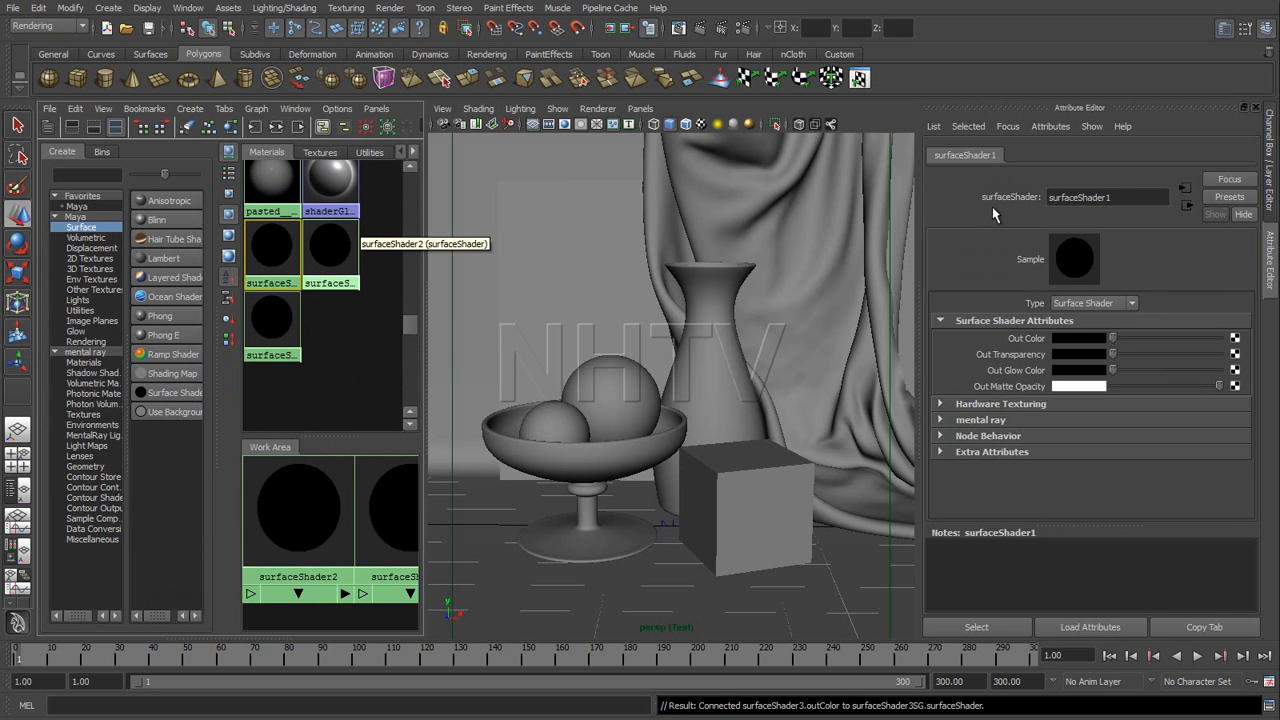
double_click(1054, 196)
type("Red")
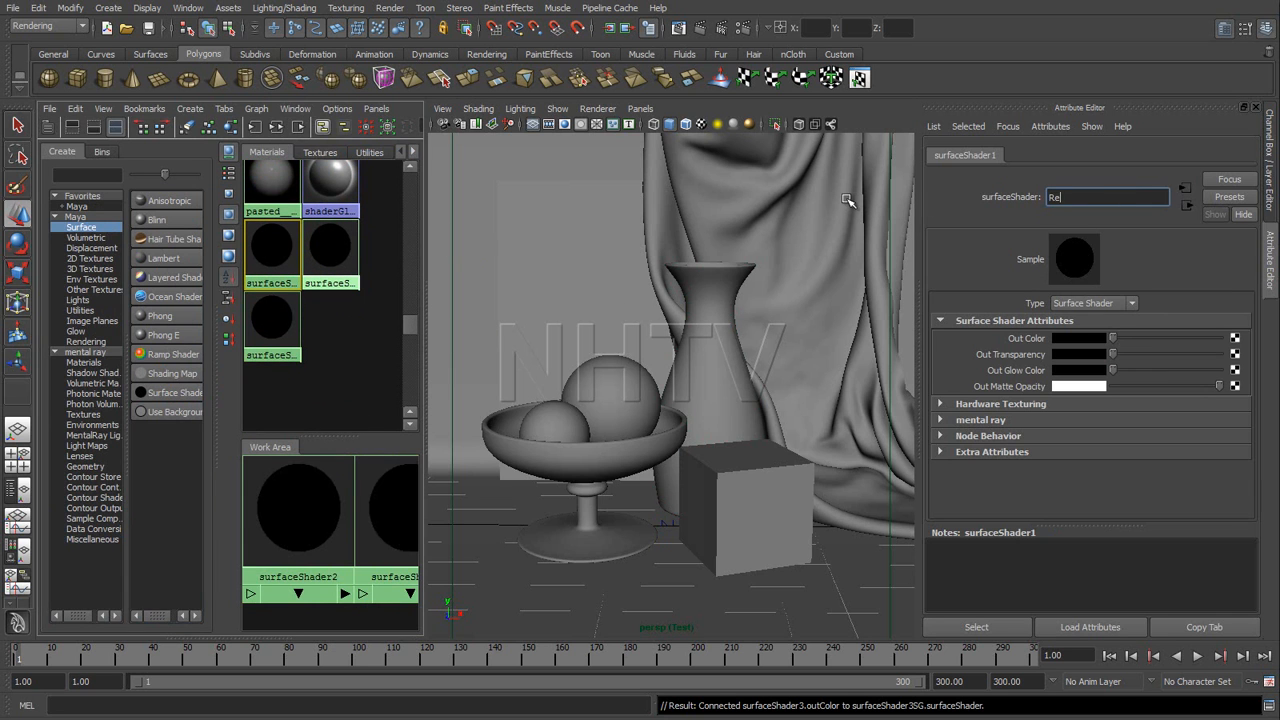
key("Return")
Step: Rename the second surface shader as Green and the third as Blue
left_click(334, 249)
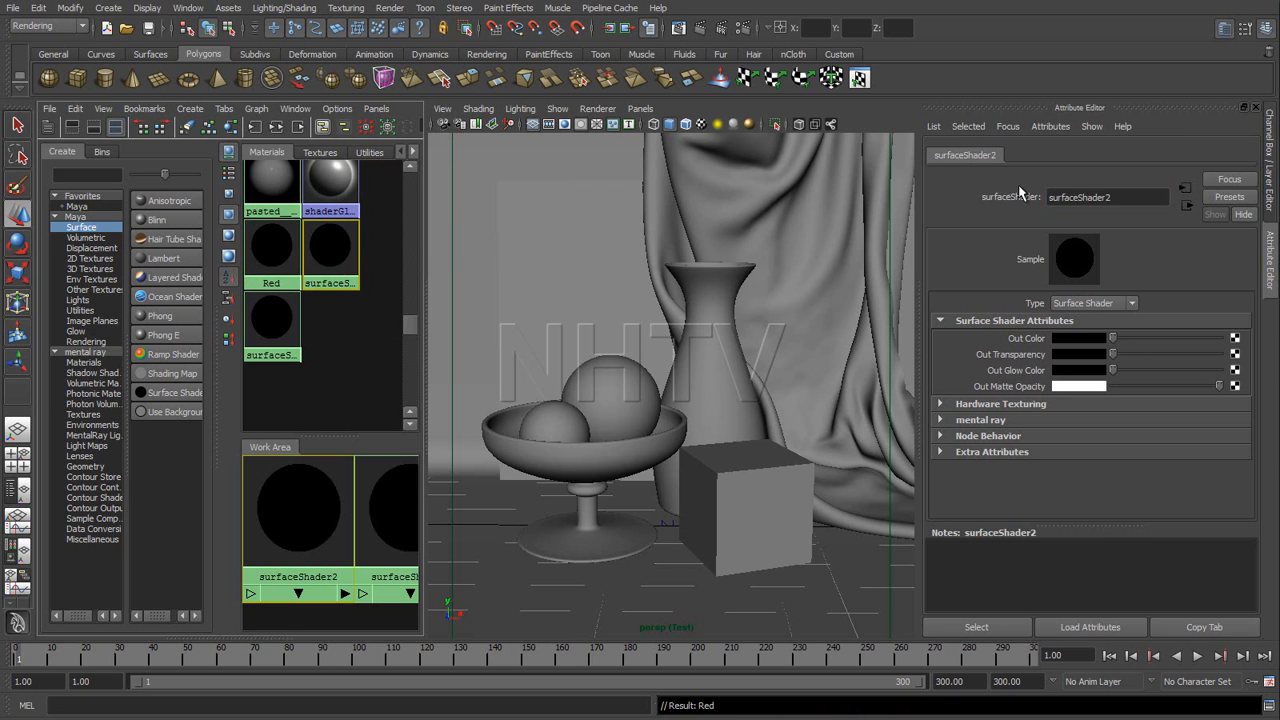
double_click(1147, 195)
type("Gre")
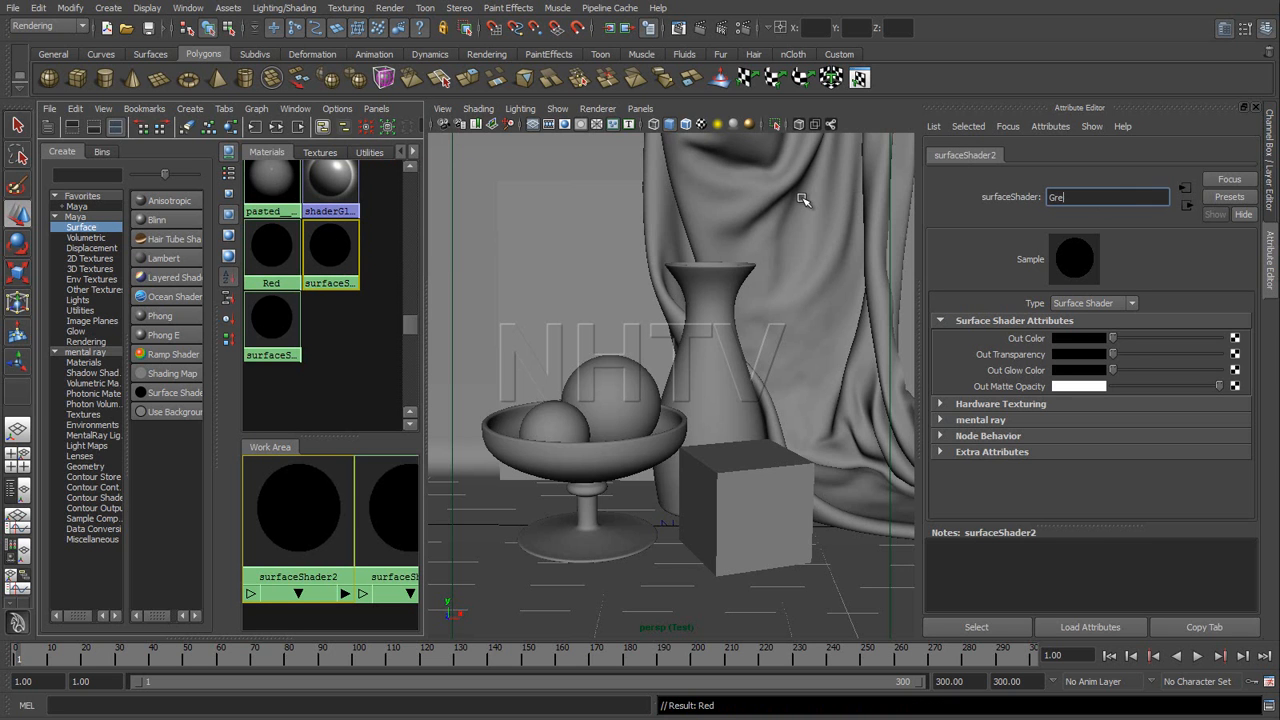
type("en")
key("Return")
left_click(280, 325)
double_click(1055, 201)
type("Blue")
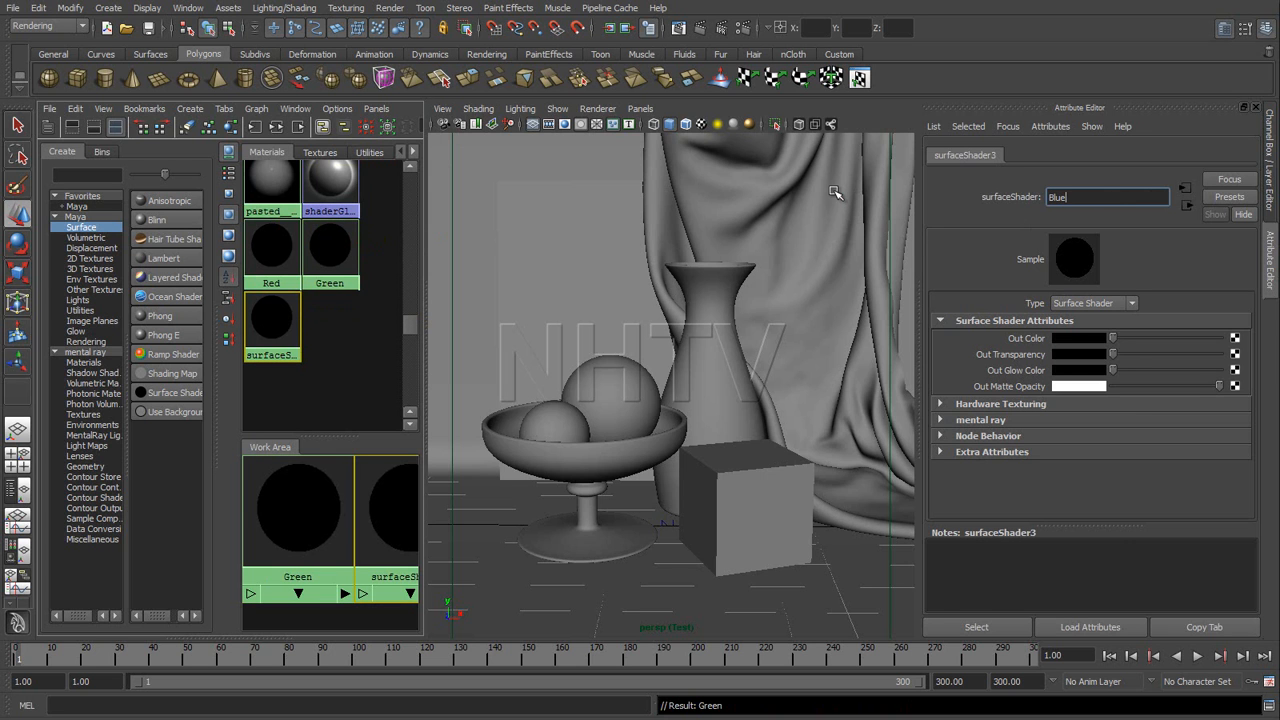
key("Return")
Step: Set the Out Color of the Red, Green and Blue shaders to pure red, green and blue respectively
left_click(272, 250)
left_click(1080, 338)
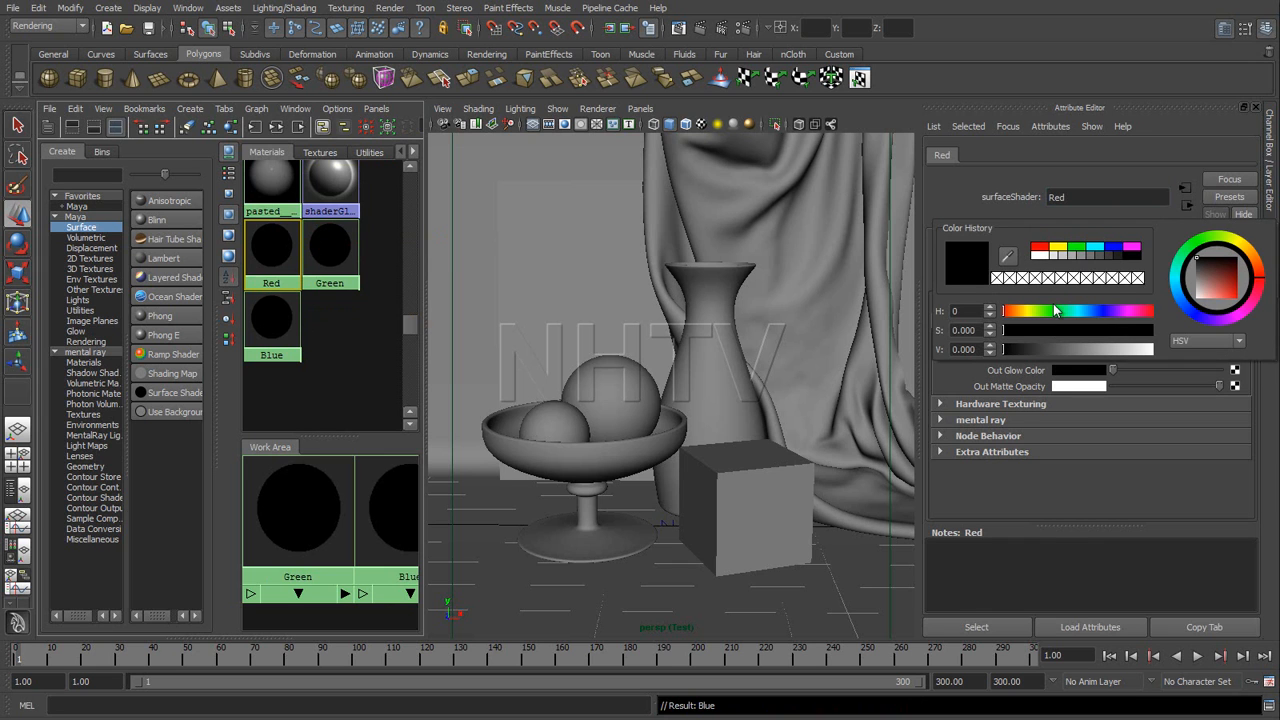
left_click(1040, 247)
left_click(330, 247)
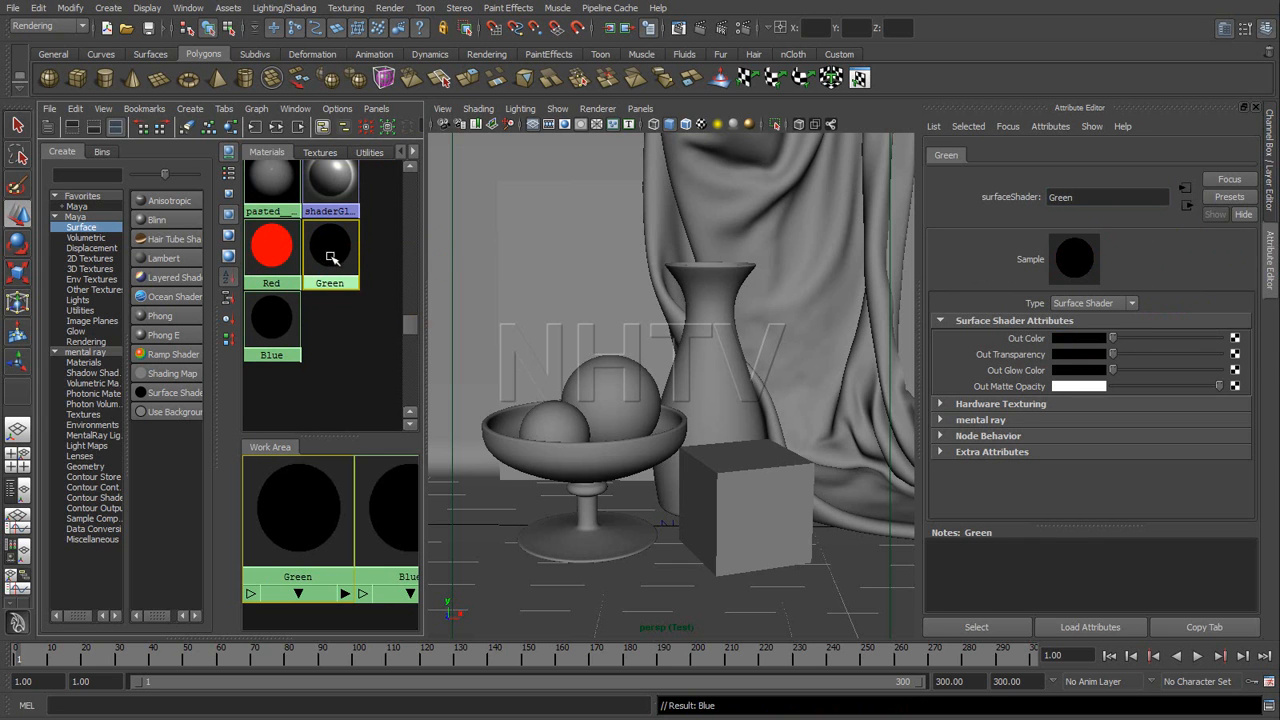
left_click(1079, 340)
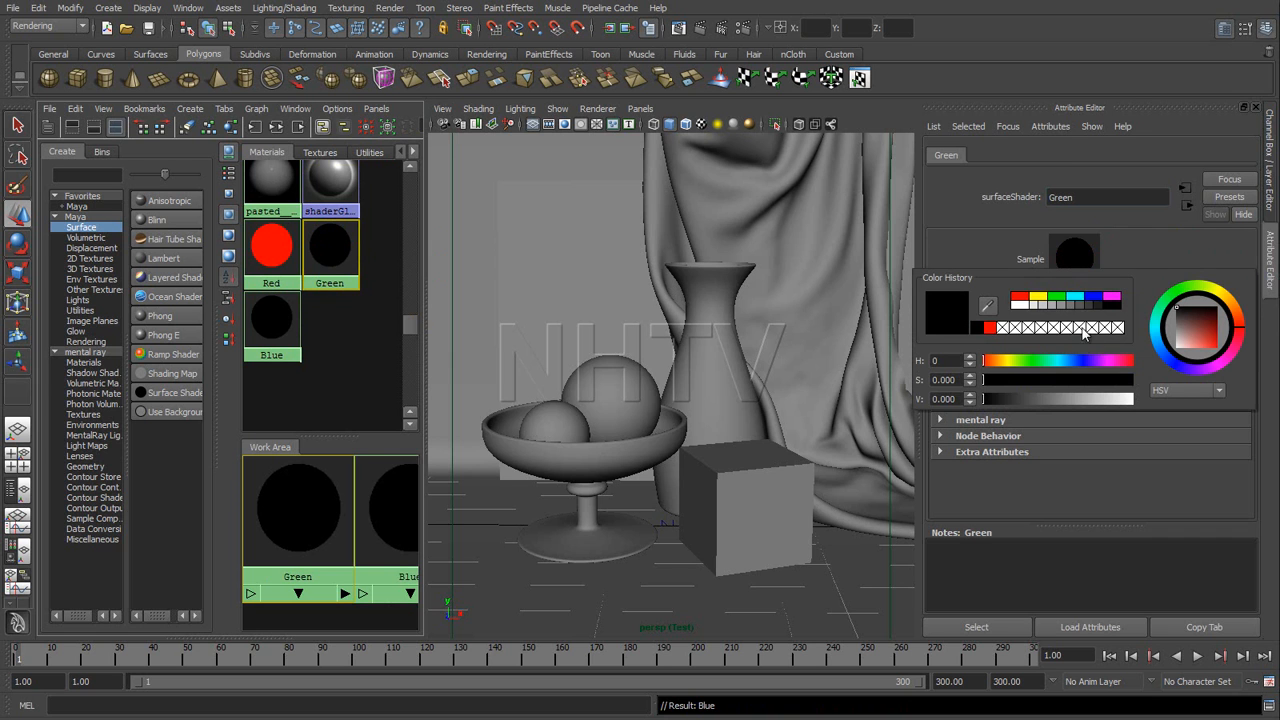
left_click(1072, 298)
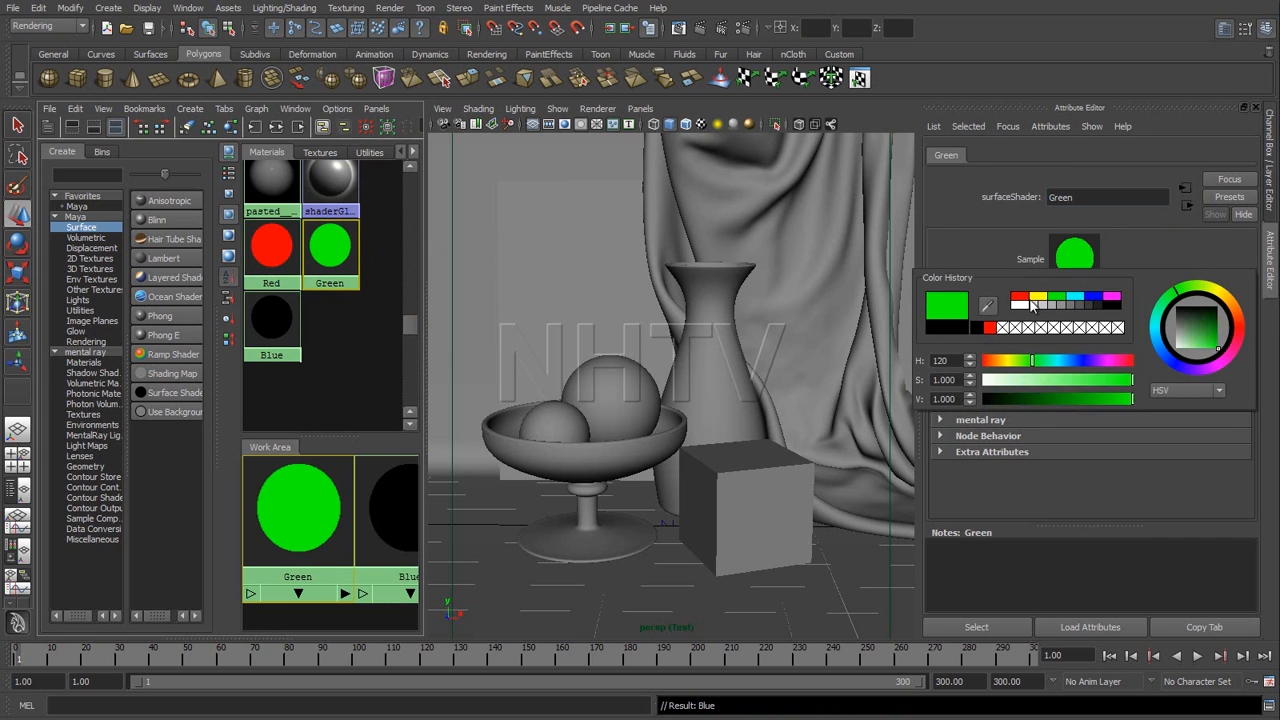
left_click(284, 320)
left_click(1068, 345)
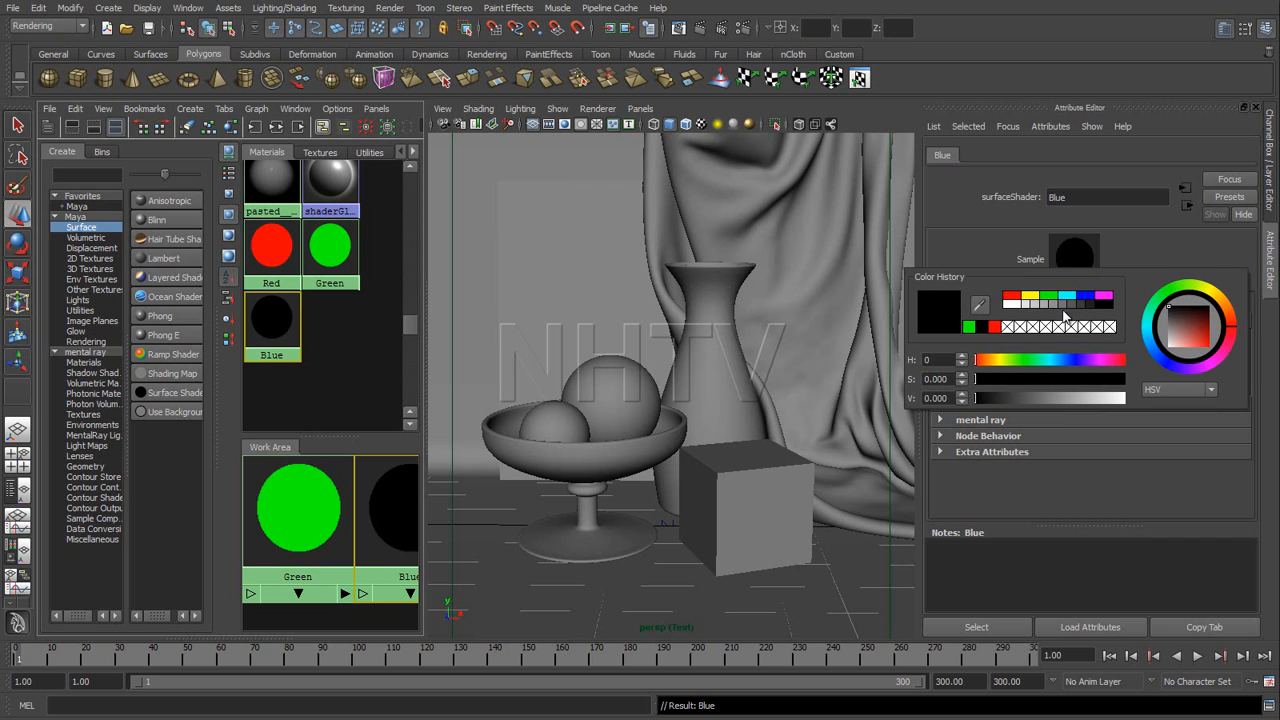
left_click(1084, 306)
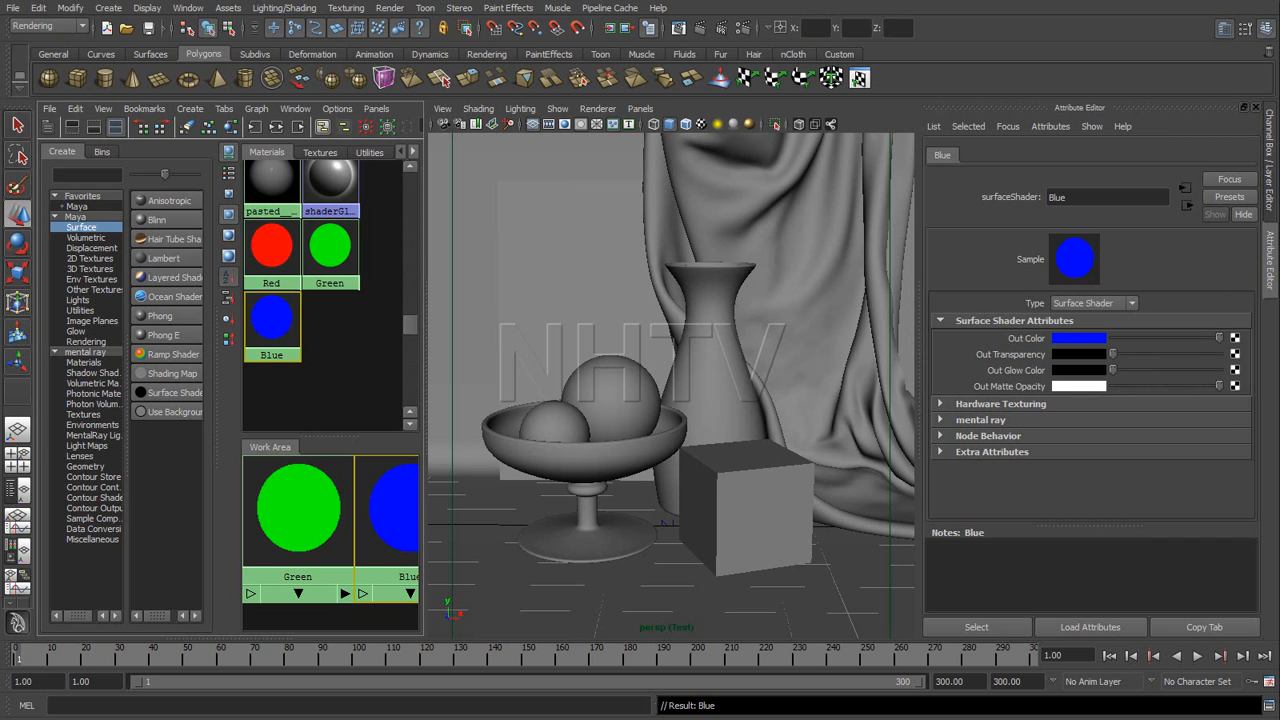
Step: Assign the Red shader to the small sphere, the cloth and the background in the Test layer
left_click(1272, 192)
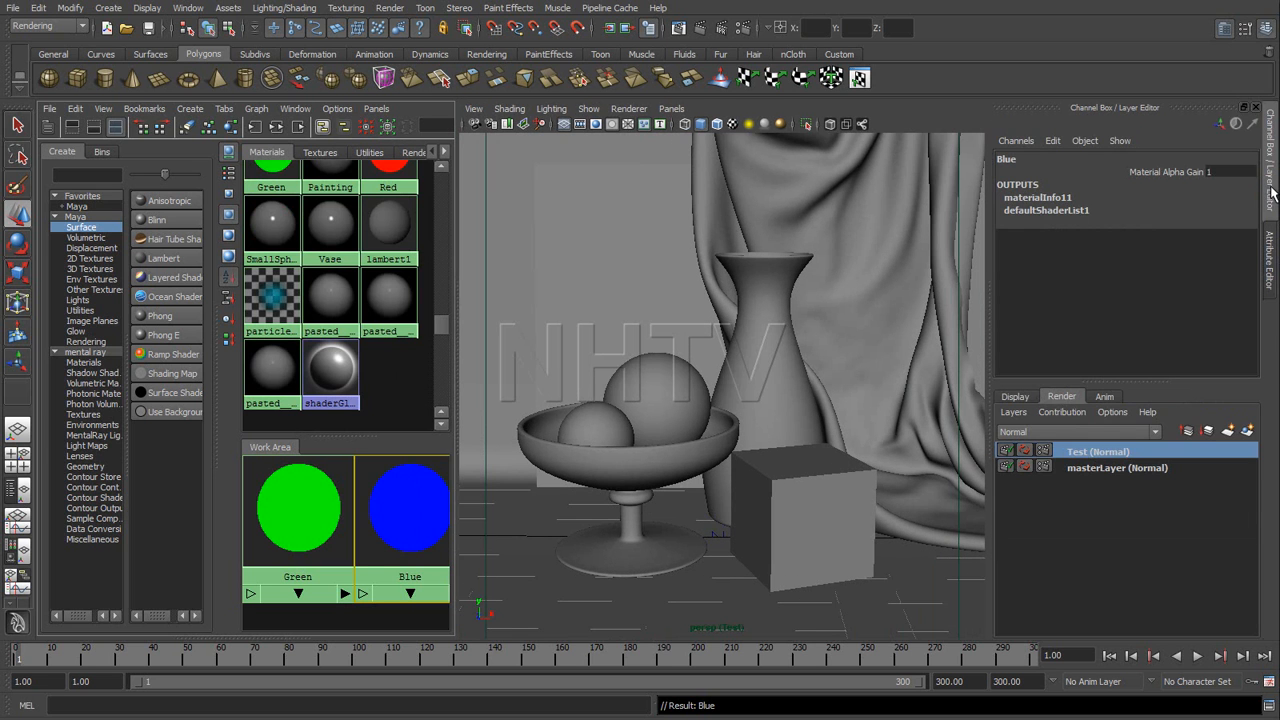
left_click(1270, 268)
left_click(1268, 200)
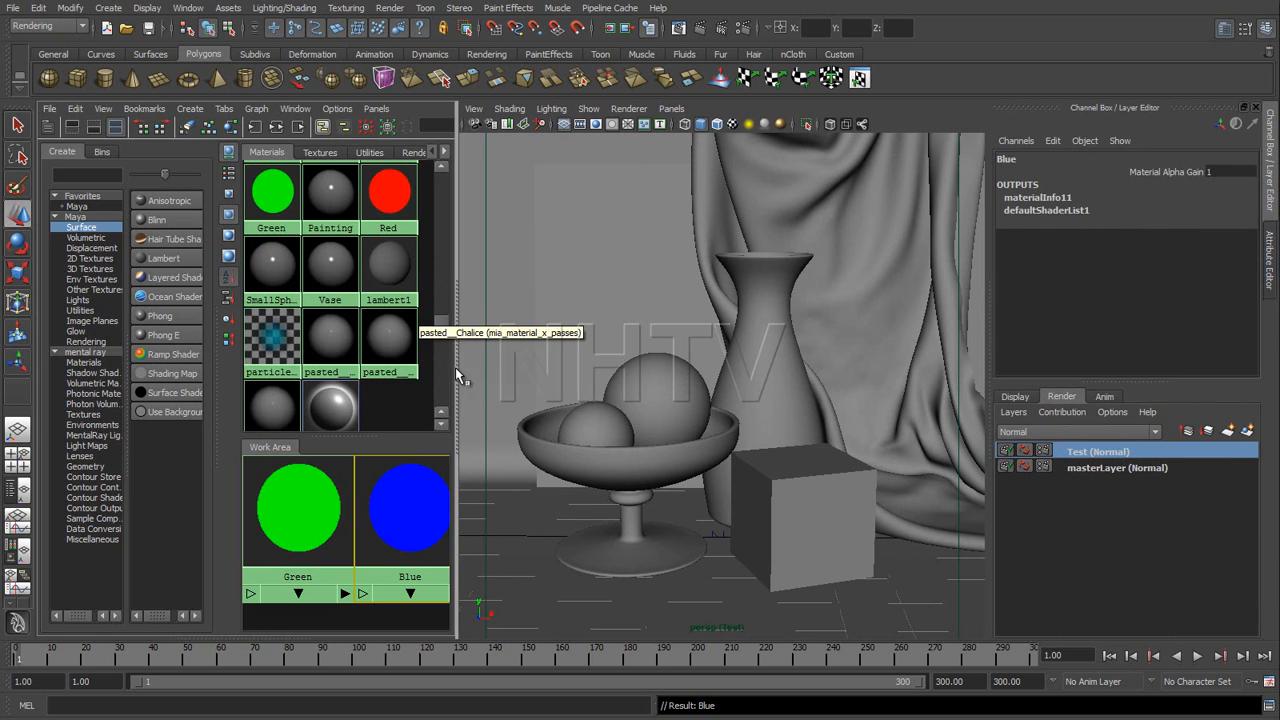
middle_click_drag(391, 188, 601, 427)
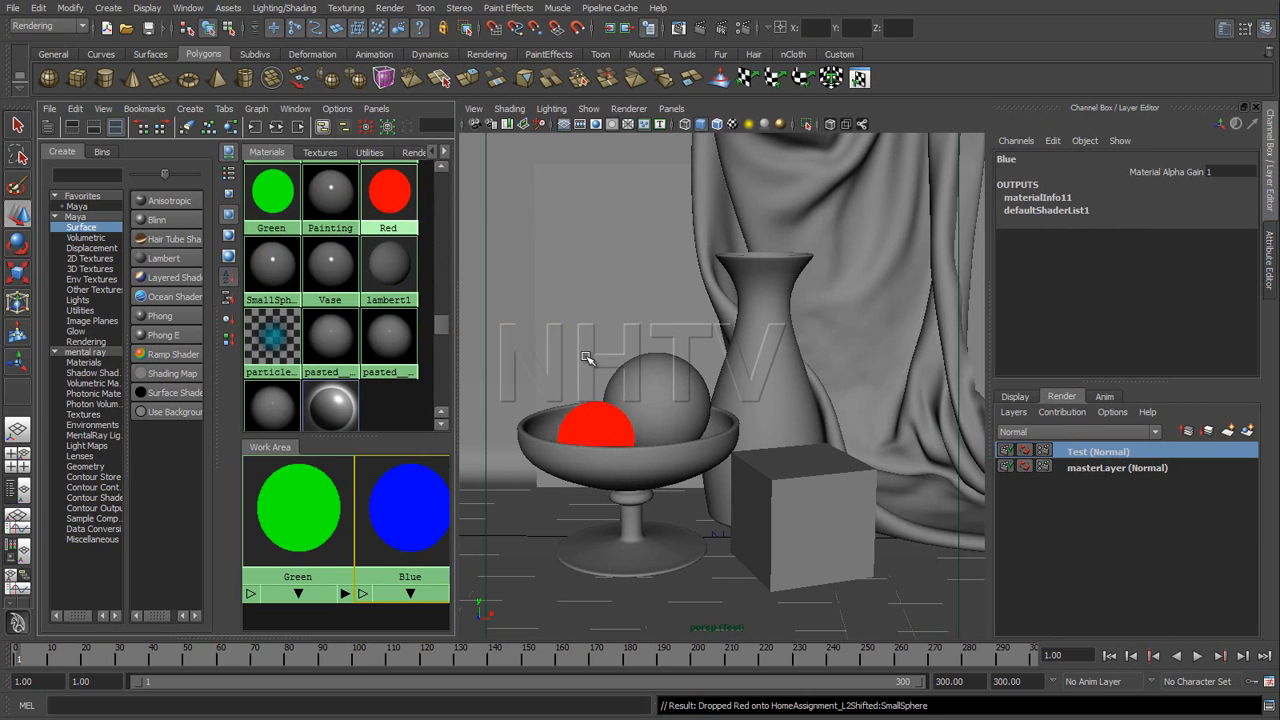
middle_click_drag(802, 202, 802, 202)
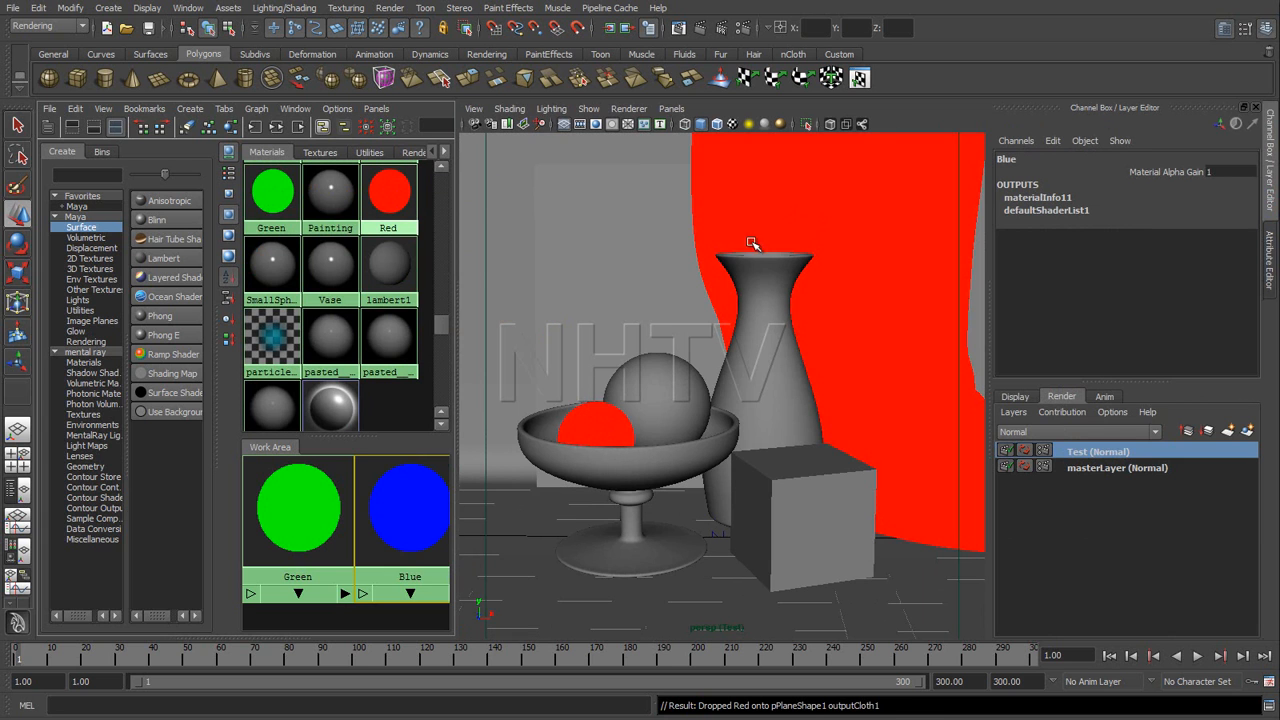
middle_click_drag(391, 188, 507, 280)
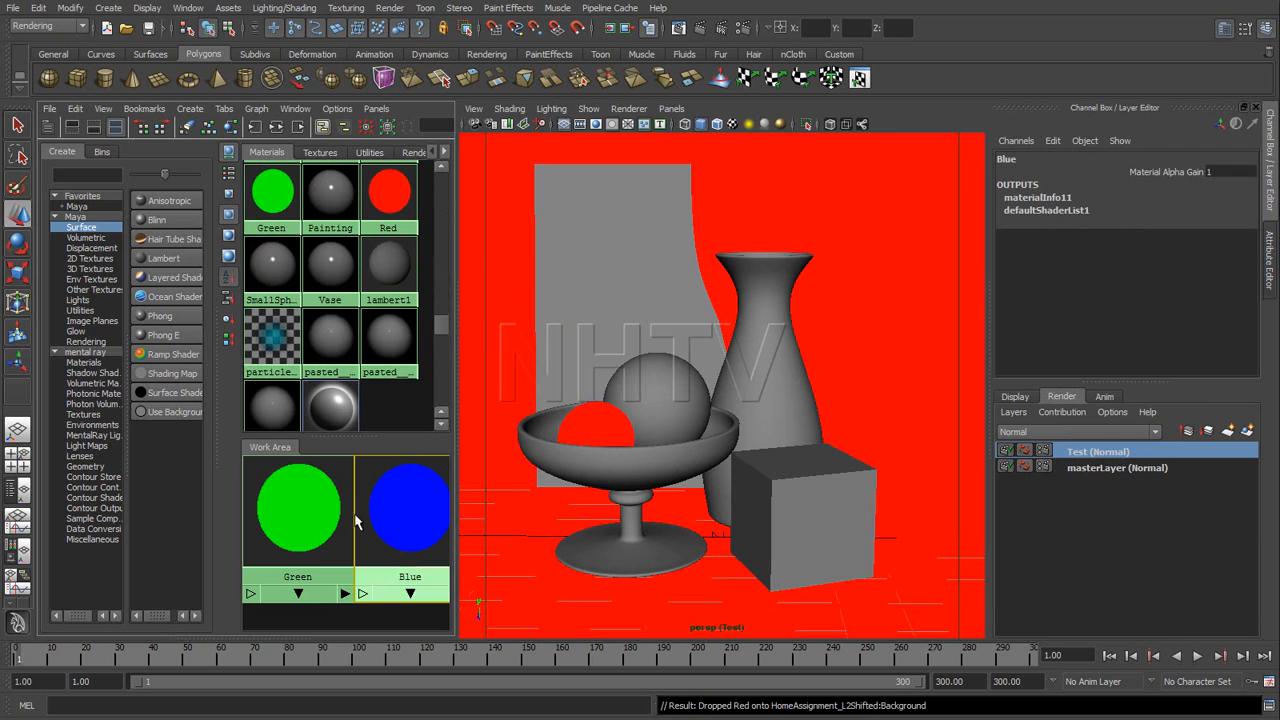
Step: Assign the Green shader to the big sphere, the box and the painting in the Test layer
middle_click_drag(290, 213, 568, 287)
middle_click_drag(657, 389, 657, 384)
mouse_move(263, 196)
middle_mouse_down()
mouse_move(393, 258)
mouse_move(793, 508)
middle_mouse_up()
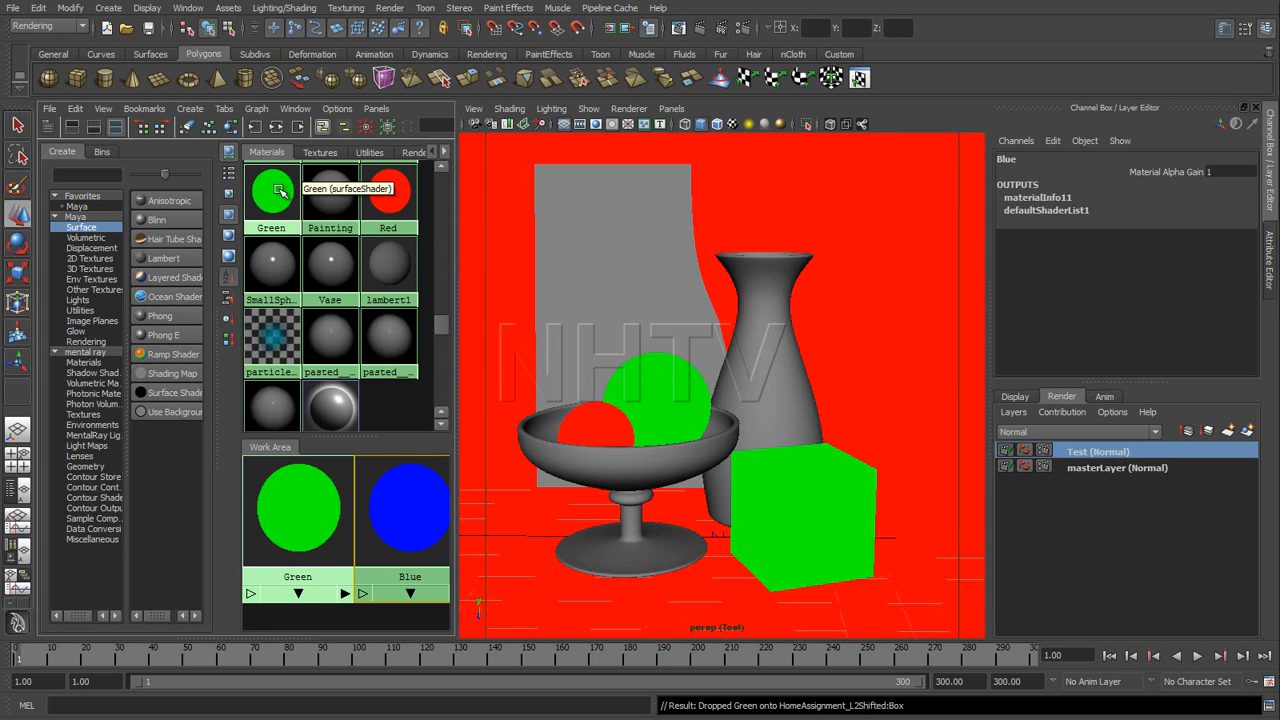
middle_click_drag(277, 191, 346, 203)
middle_click_drag(638, 222, 638, 224)
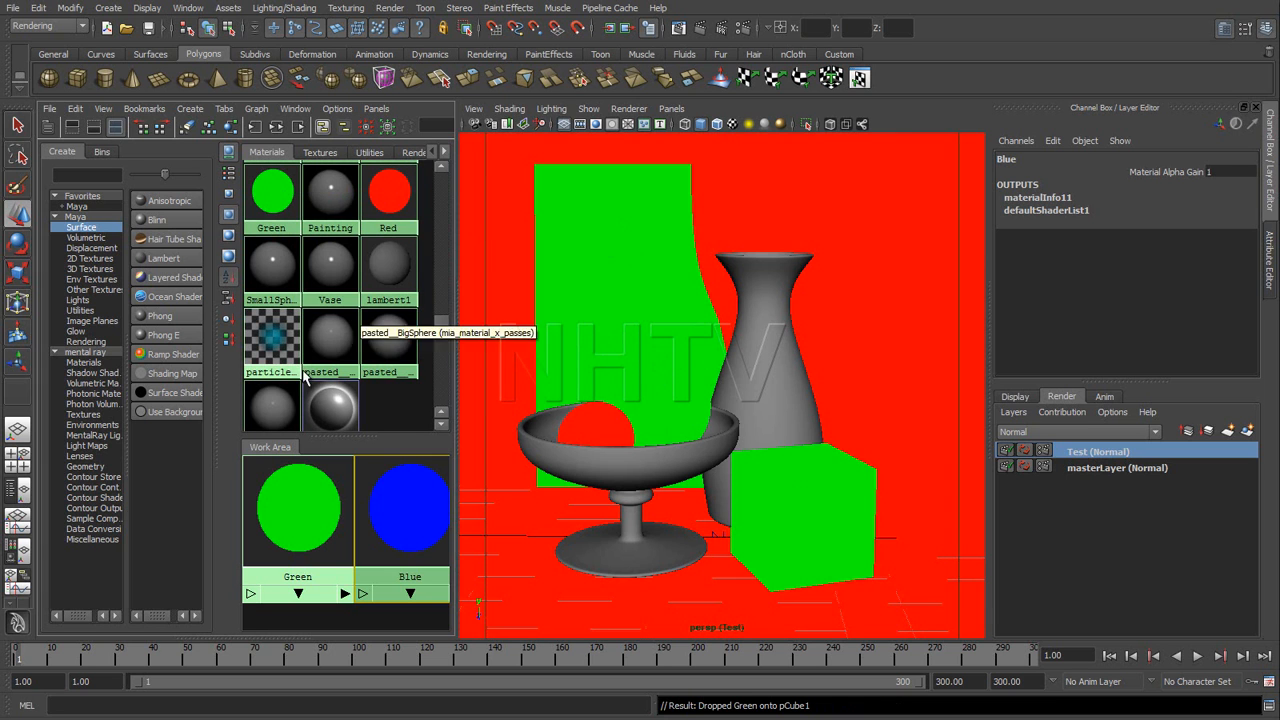
Step: Assign the Blue shader to the chalice and the vase in the Test layer
left_click_drag(443, 324, 432, 159)
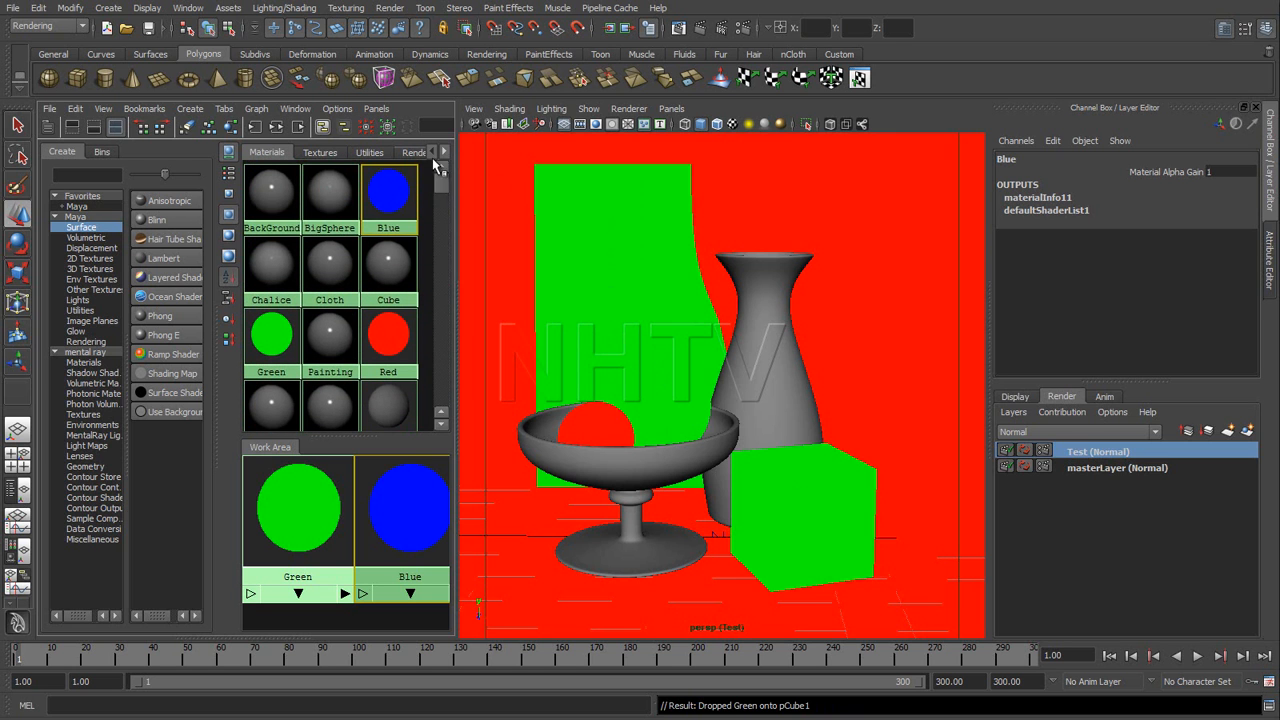
middle_click_drag(400, 208, 642, 487)
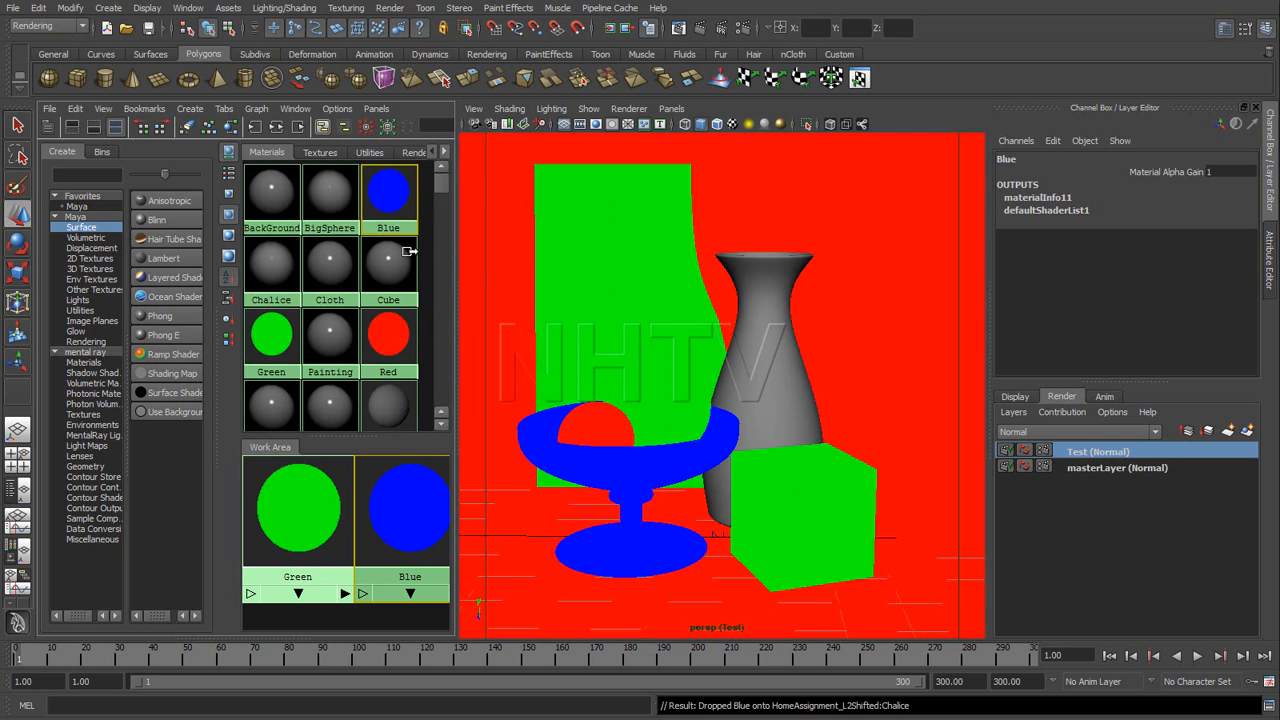
middle_click_drag(390, 195, 754, 394)
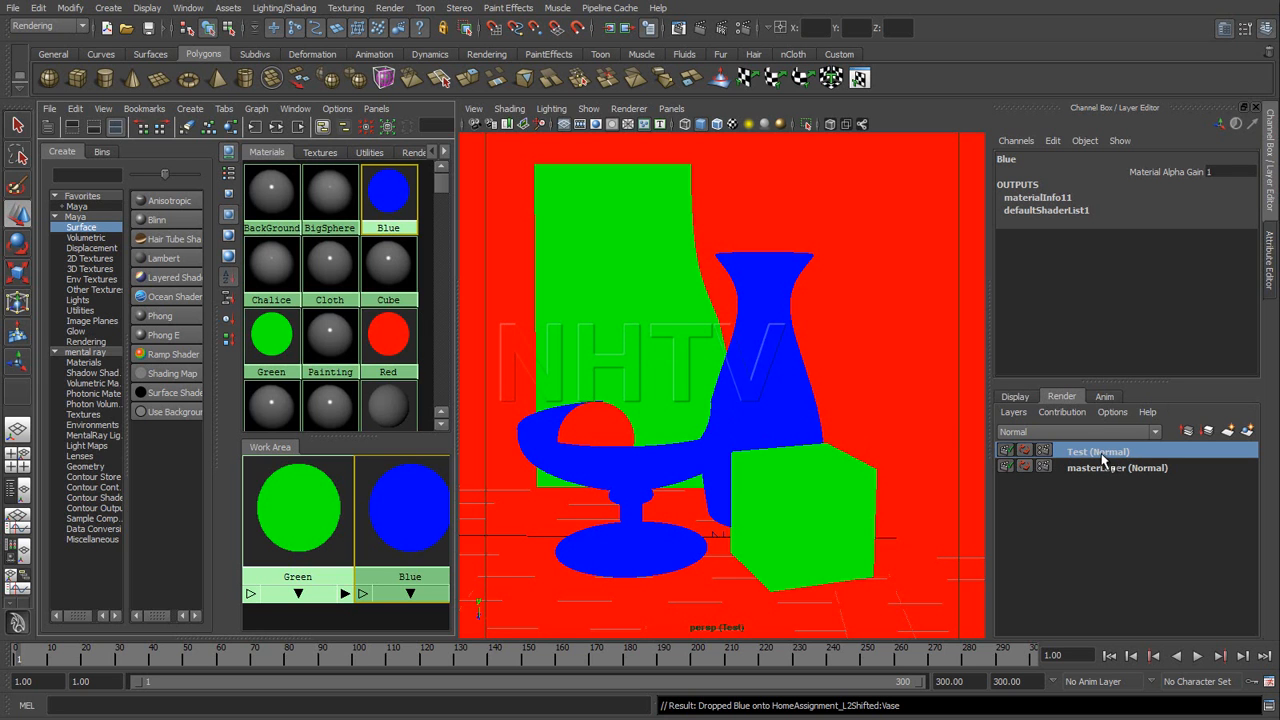
Step: Remove customColor, diffuse, normalCam, normalWorld and reflection from the Test layer's associated render passes, then put the Render Settings away
left_click(743, 28)
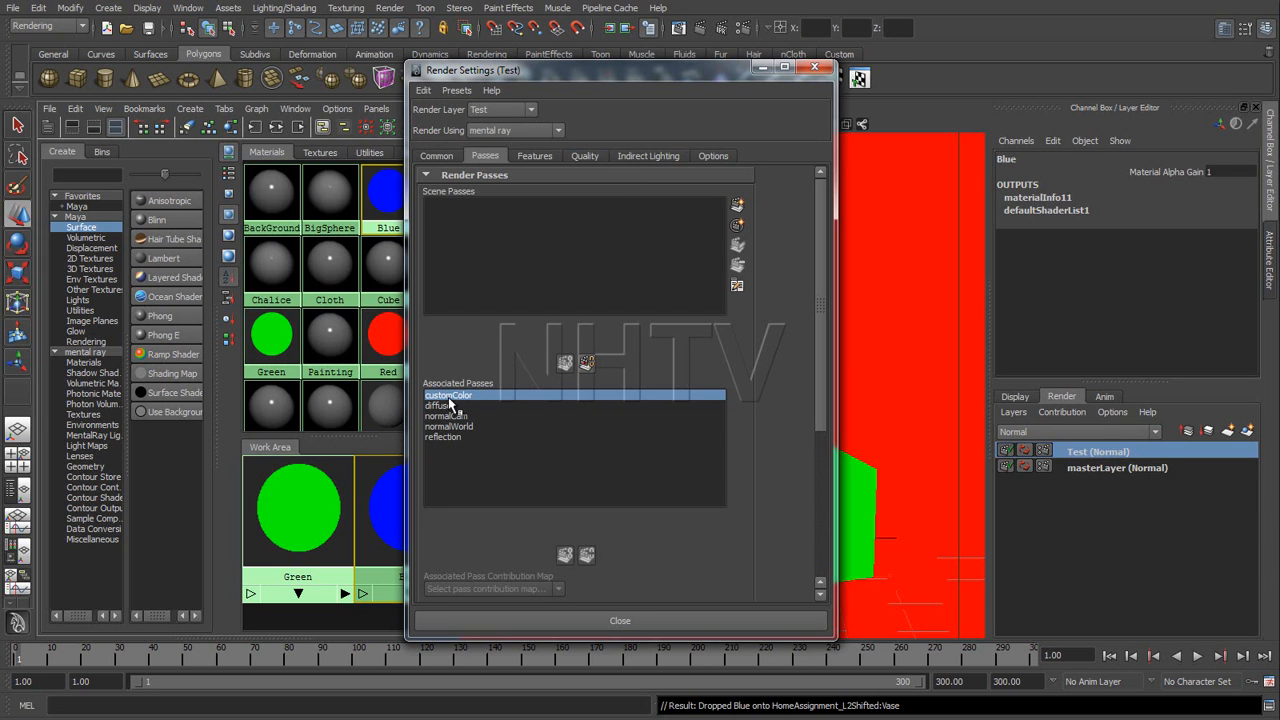
left_click(456, 438, "shift")
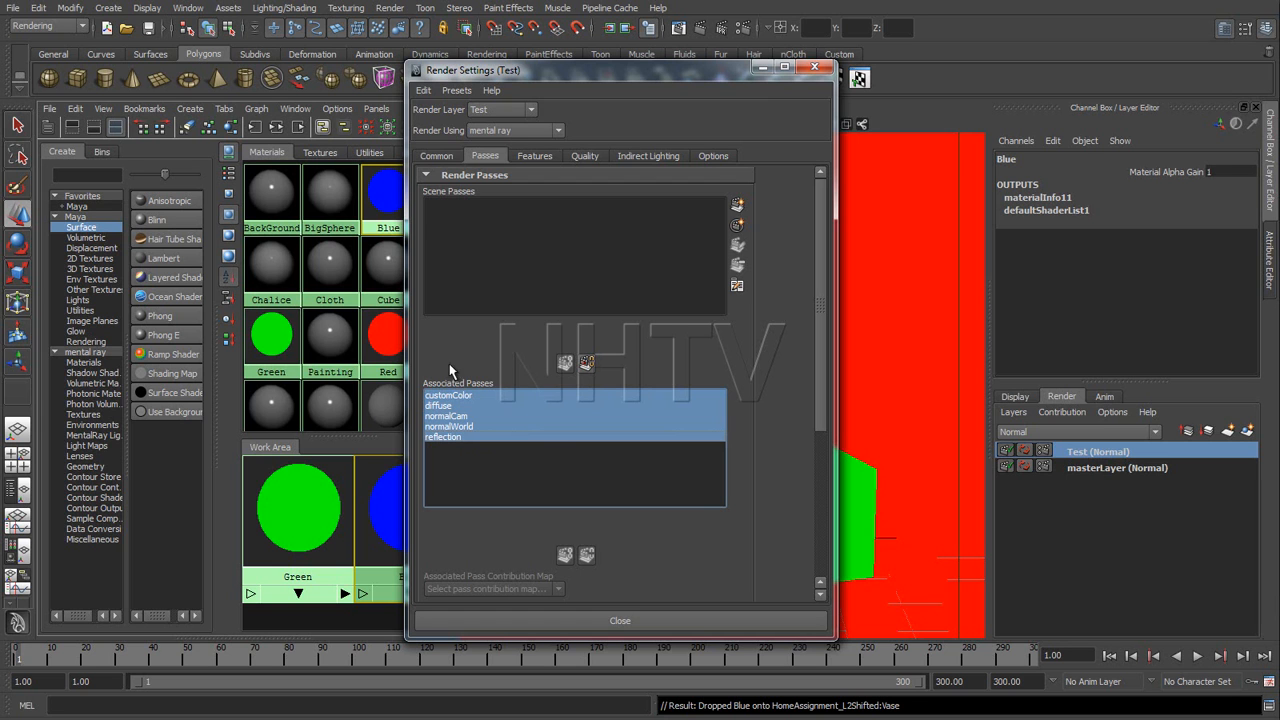
left_click(586, 362)
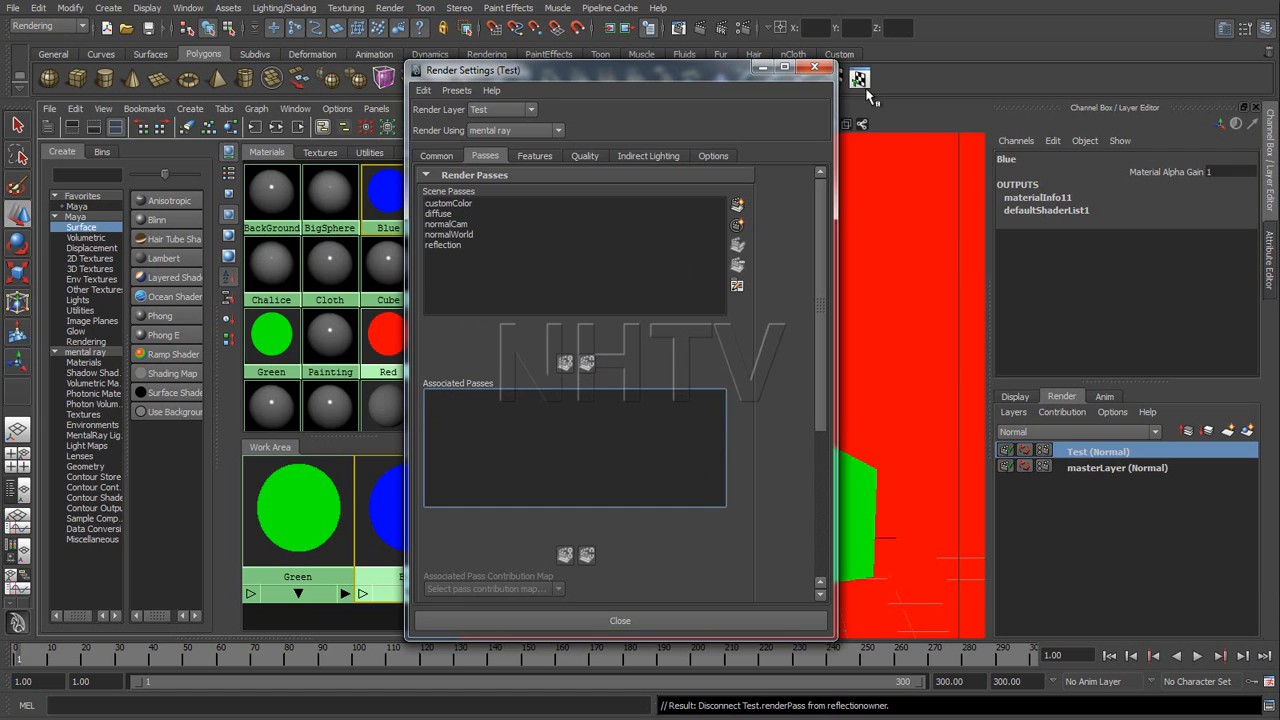
left_click(765, 67)
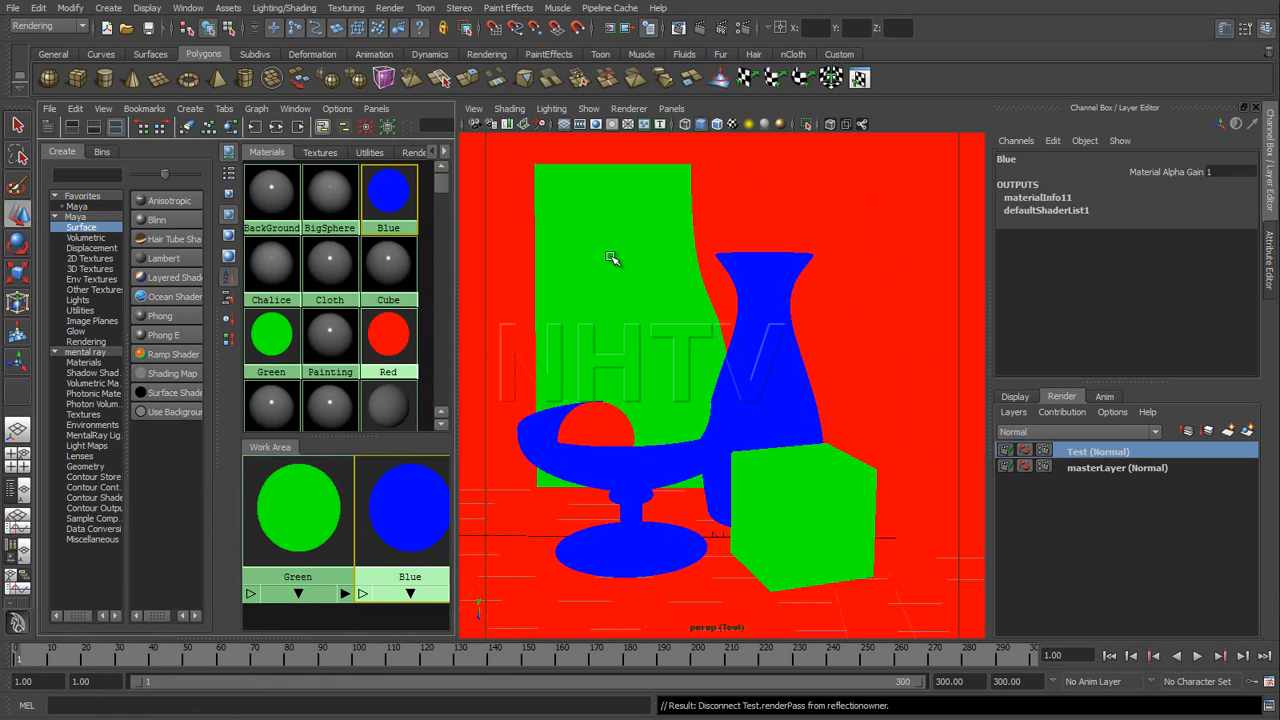
Step: Compare masterLayer with the Test layer, then create a layer override for Max Sample Level in the Test layer's quality settings
left_click(1091, 468)
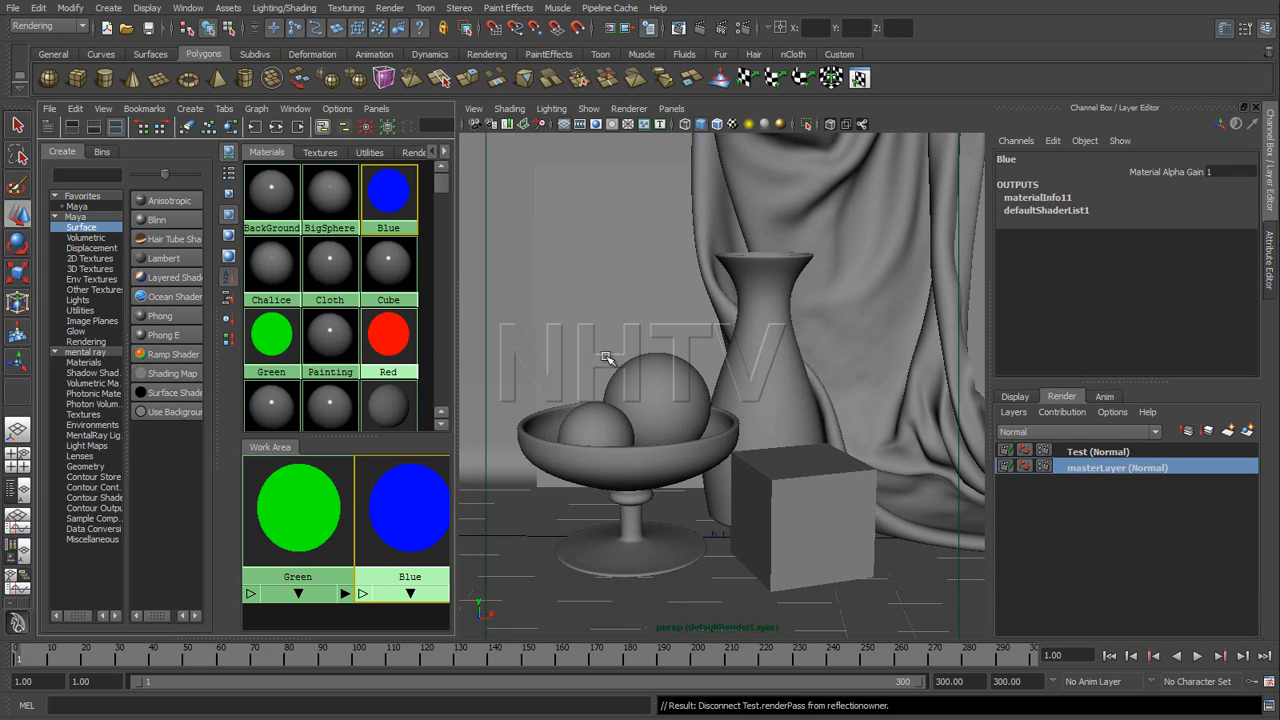
left_click(1093, 452)
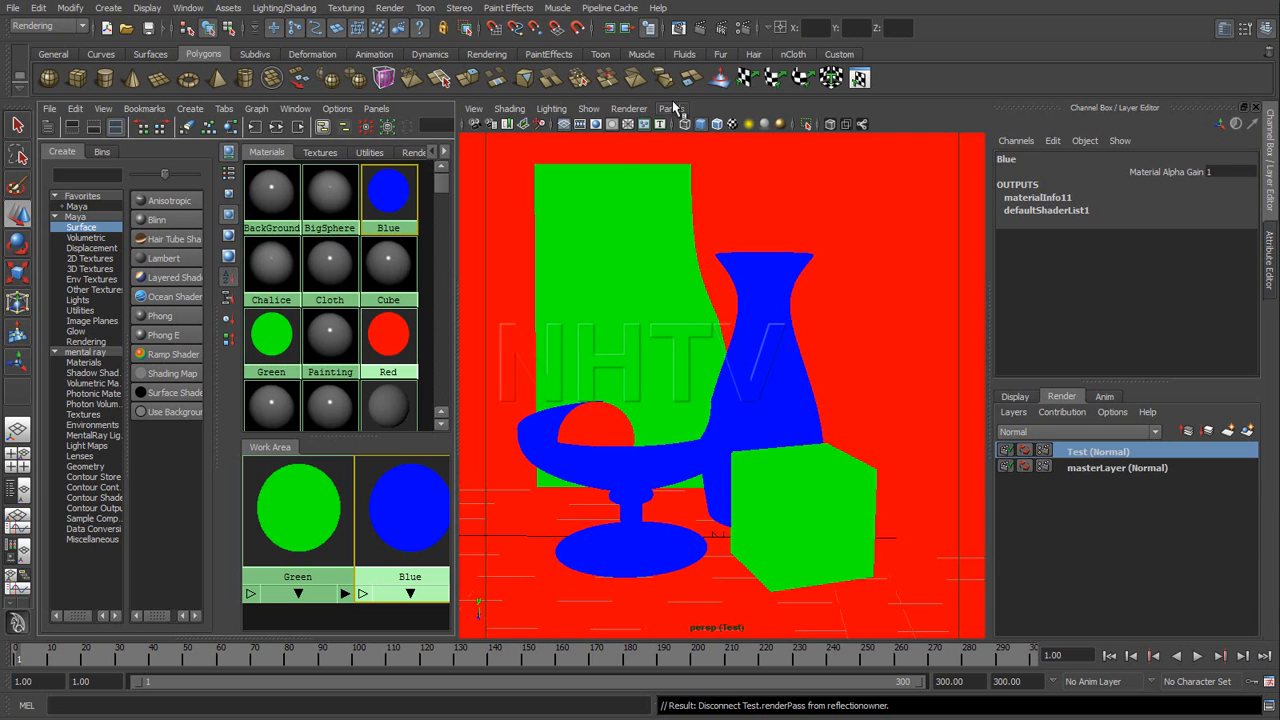
left_click(743, 29)
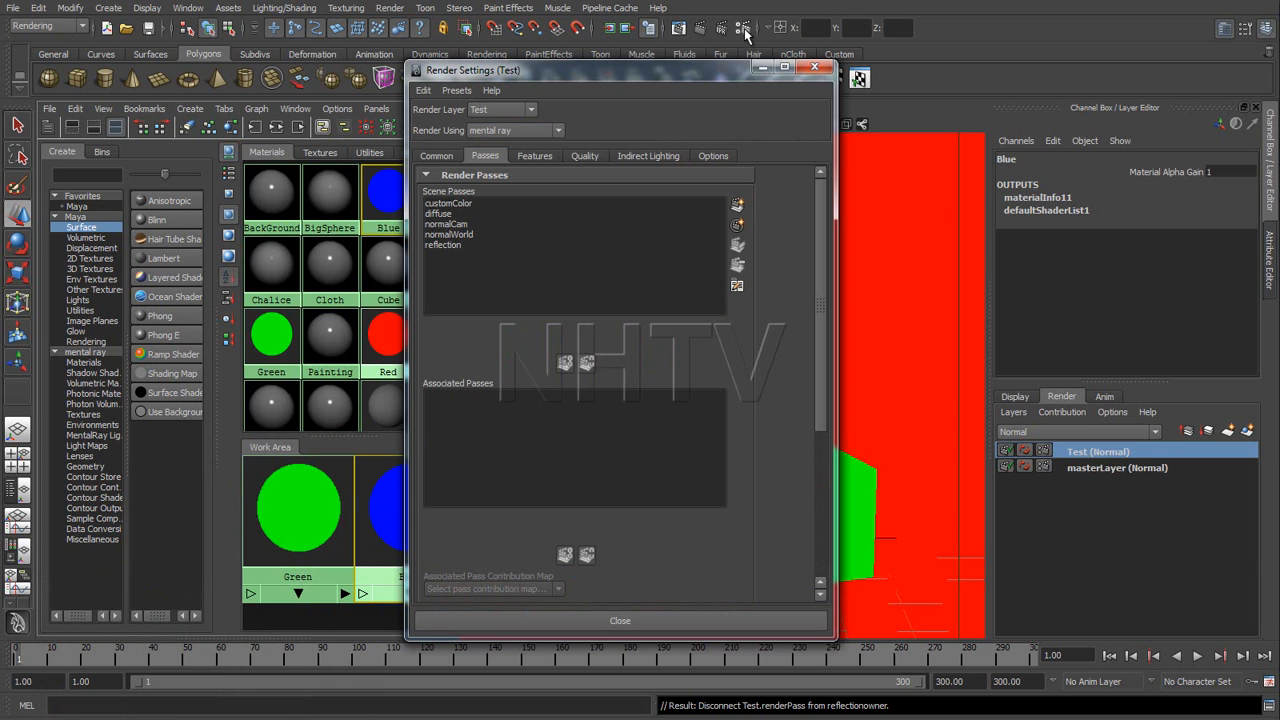
left_click(586, 157)
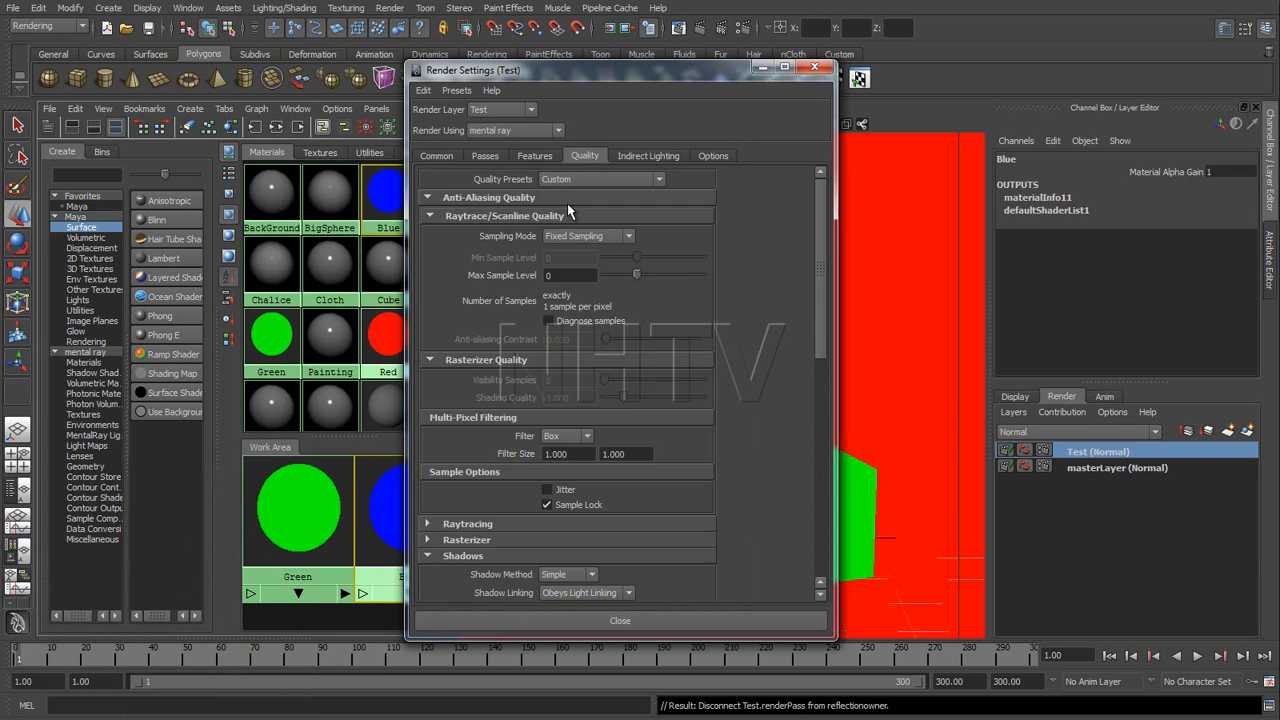
right_click(511, 276)
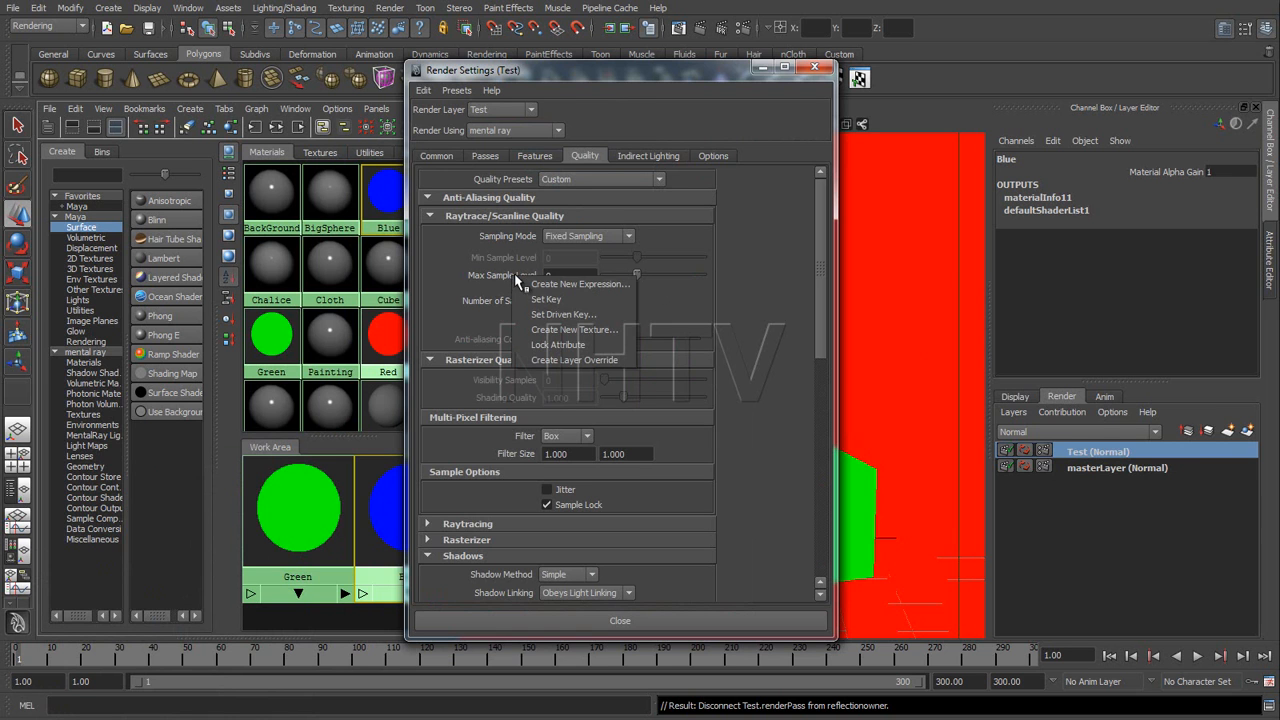
left_click(564, 361)
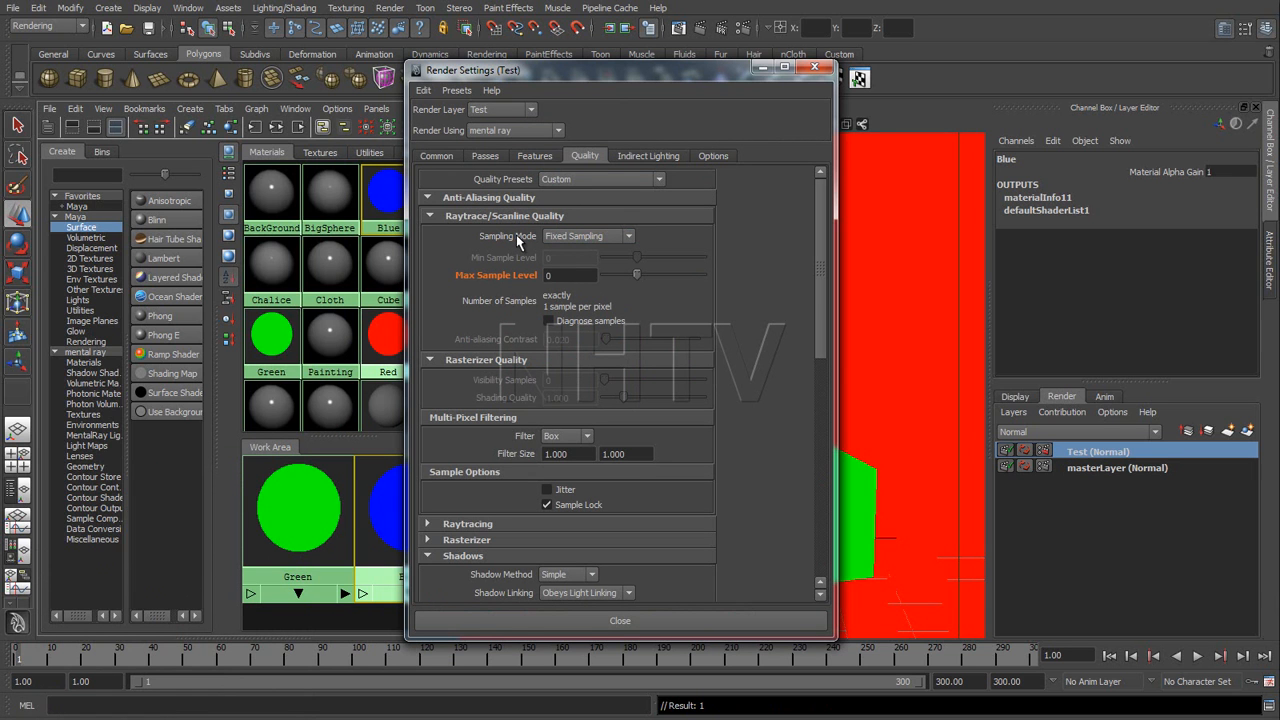
Step: Set Sampling Mode to Custom Sampling, then create a layer override for Min Sample Level in the Test layer and set it to -2
left_click(598, 237)
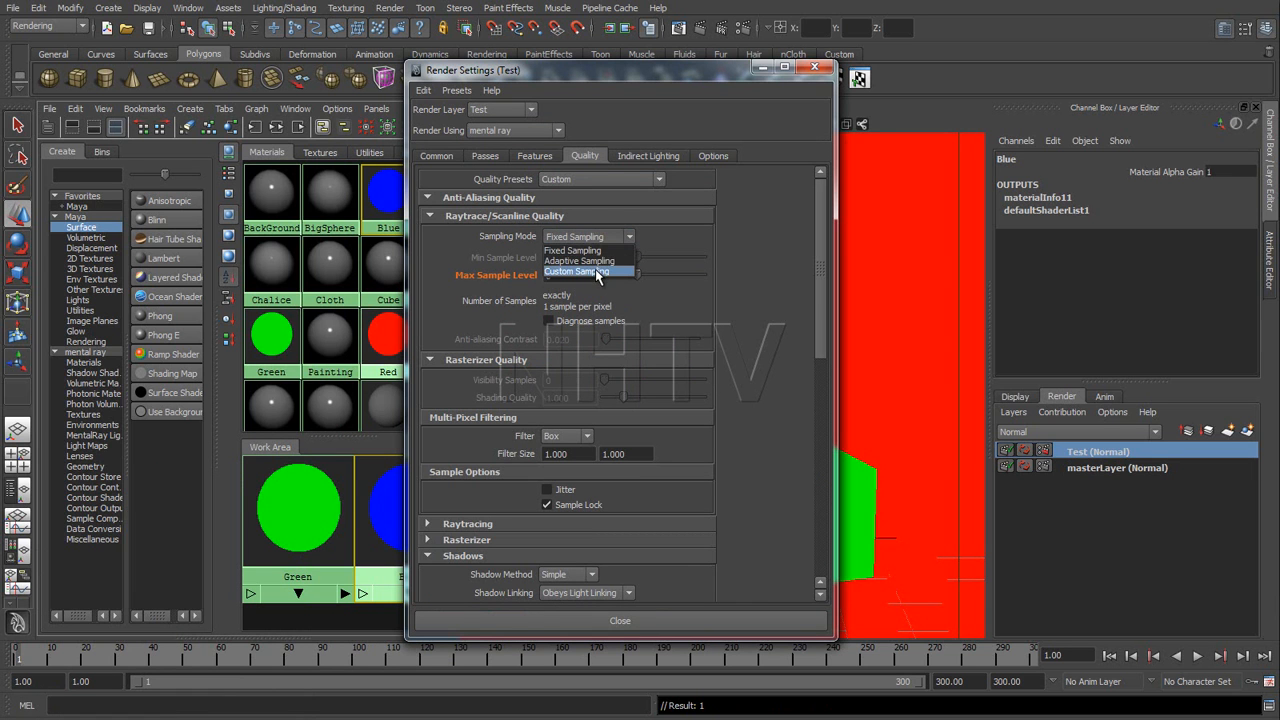
left_click(598, 272)
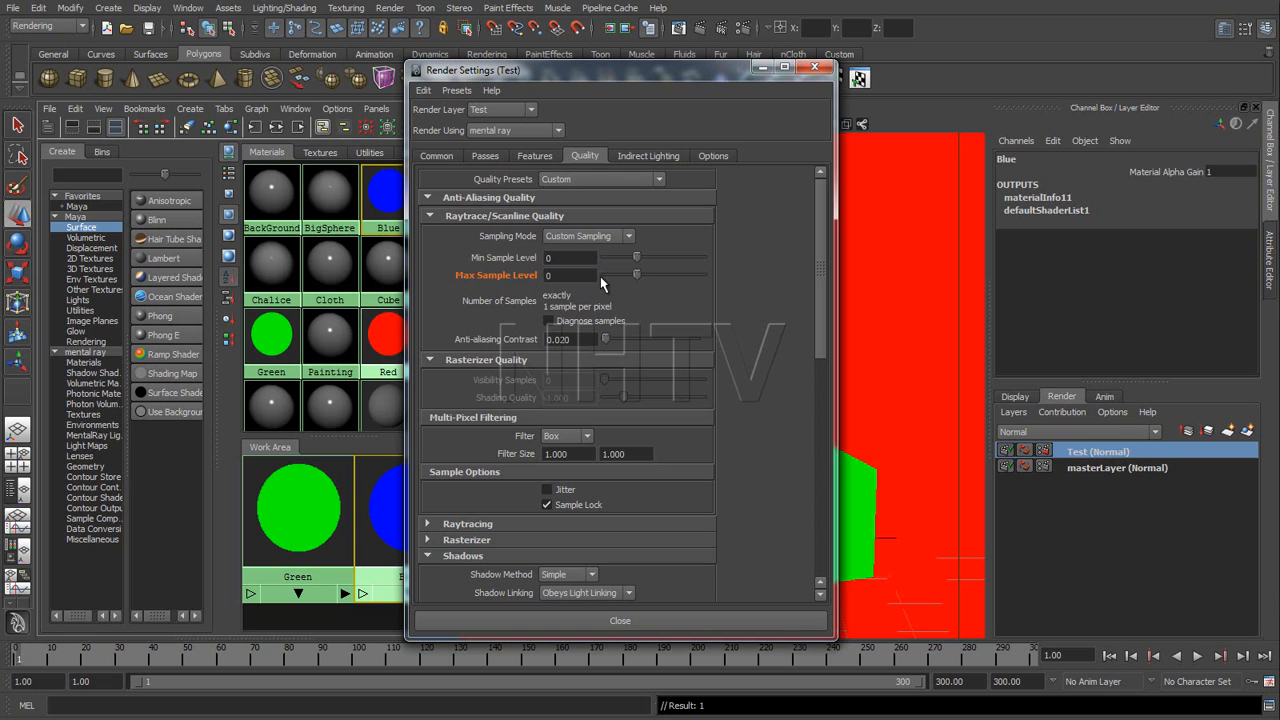
right_click(513, 256)
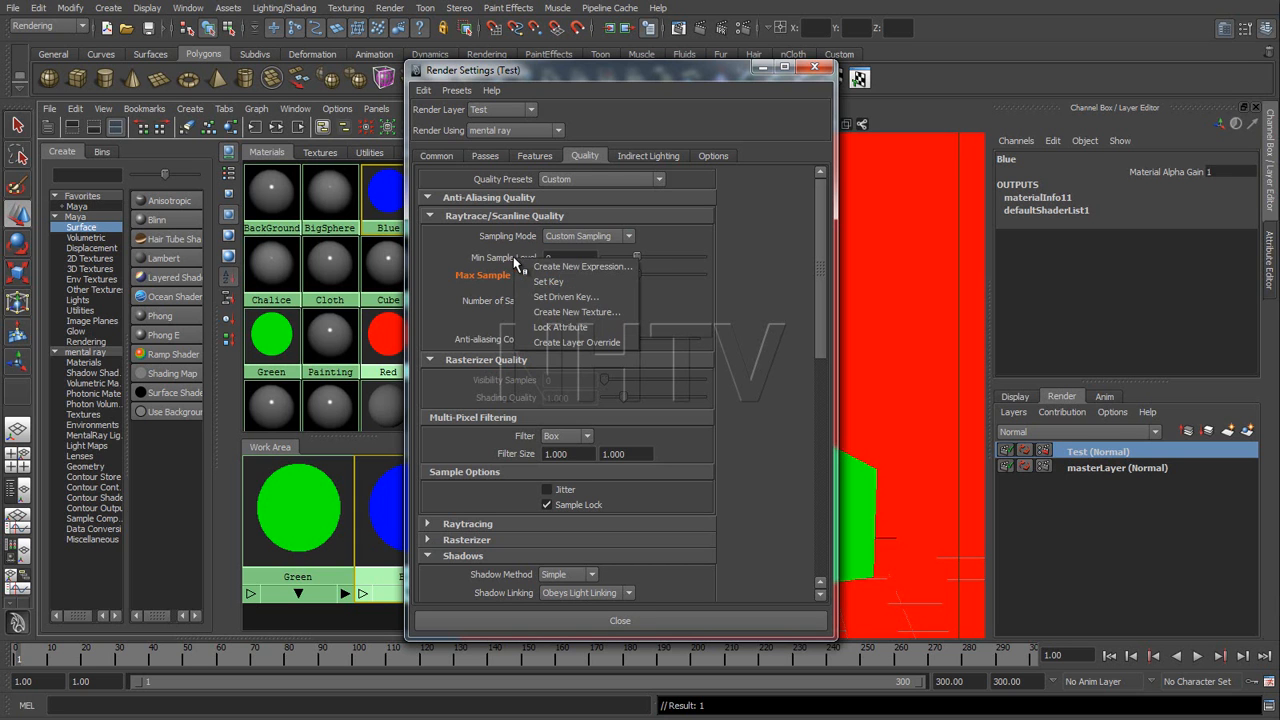
left_click(578, 342)
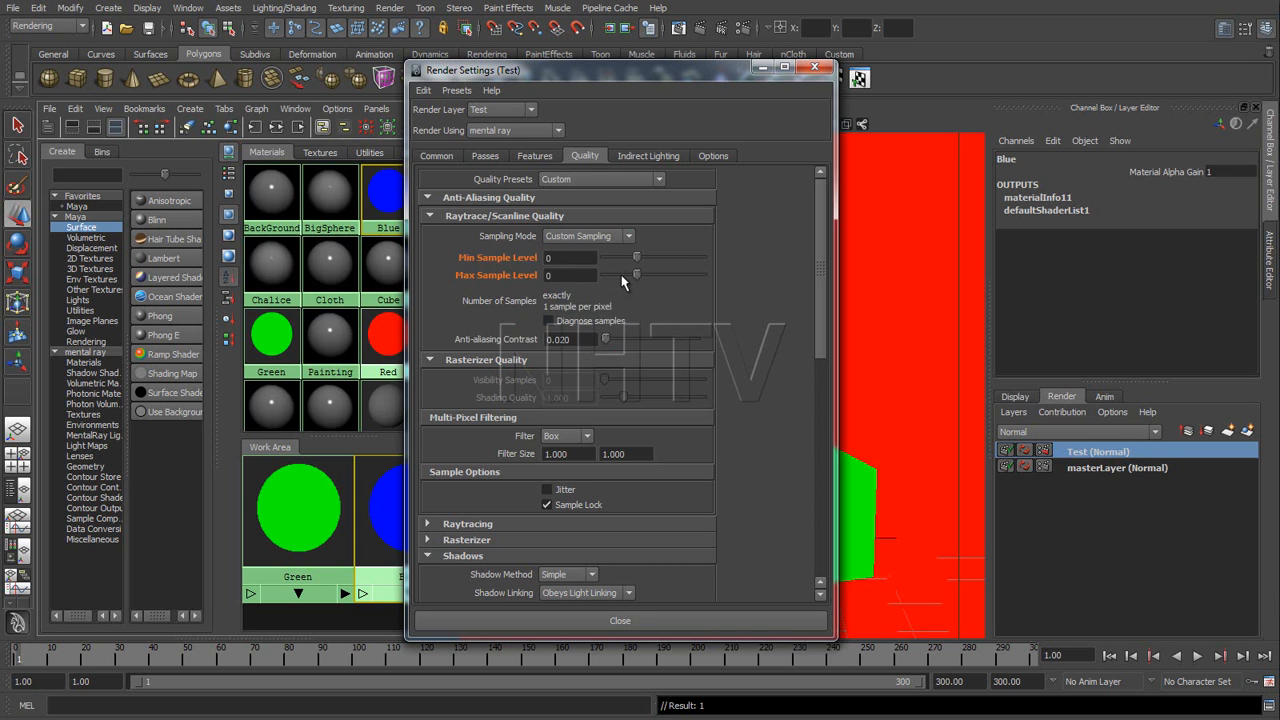
left_click_drag(634, 261, 603, 262)
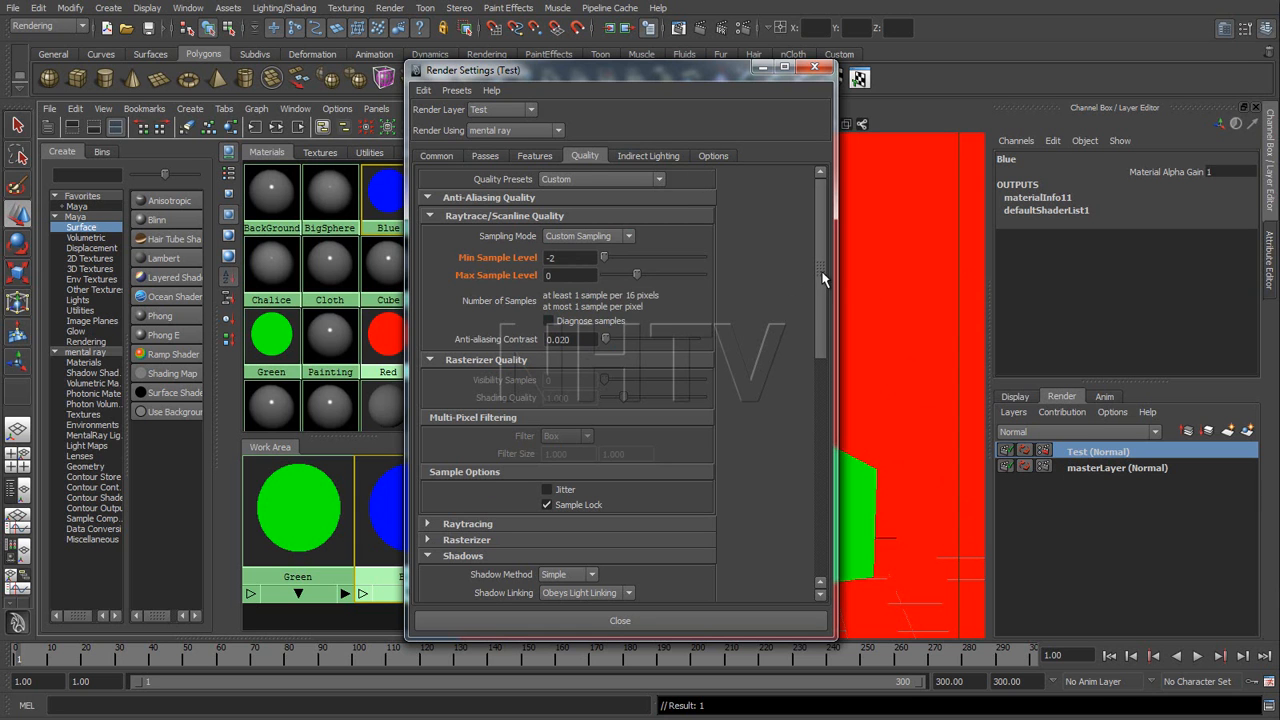
Step: Examine the layer override option for the Test layer's Render Using setting without applying it, then close the Render Settings
right_click(443, 129)
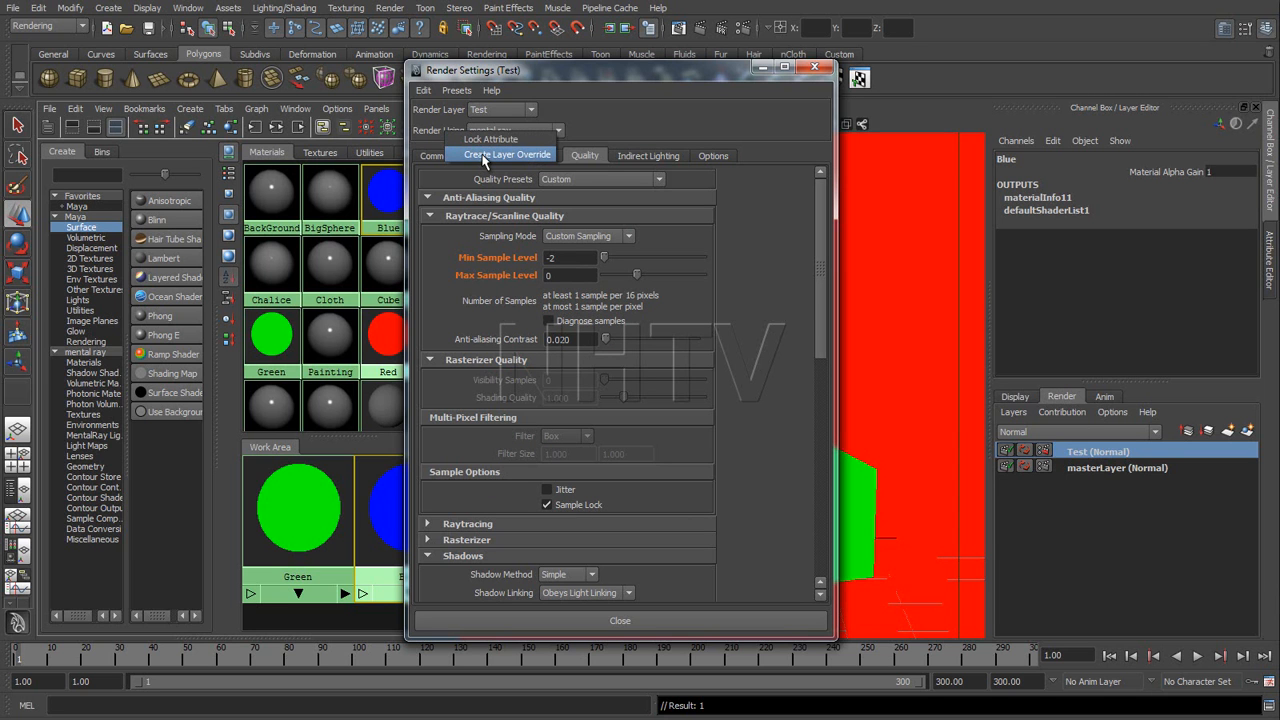
left_click(686, 128)
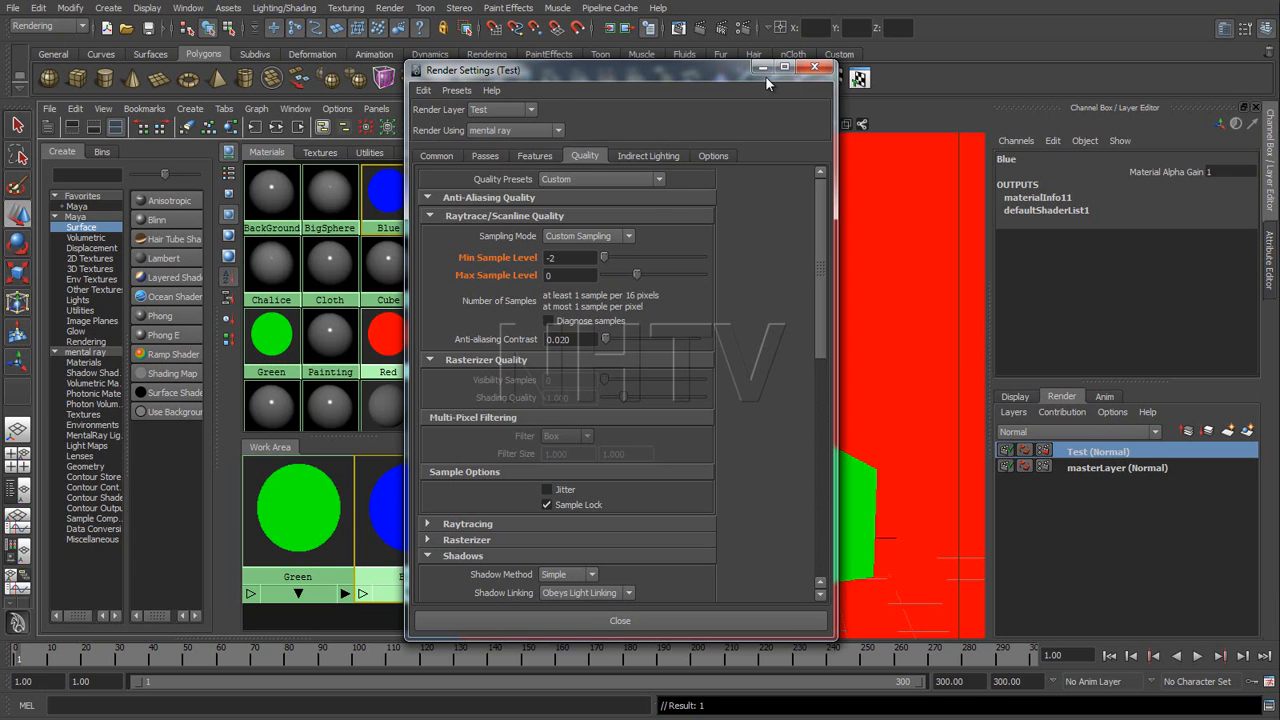
left_click(815, 67)
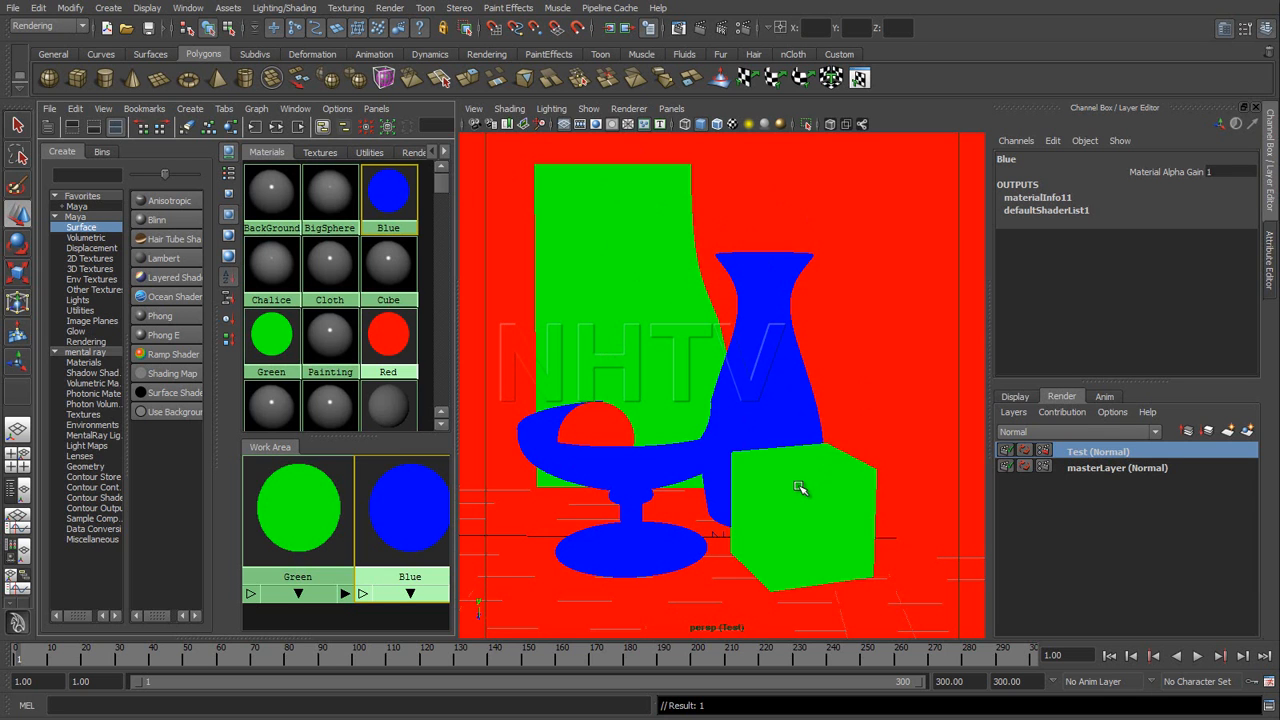
Step: Rename the Test render layer to OBJID_01 and make a copy of it
double_click(1095, 454)
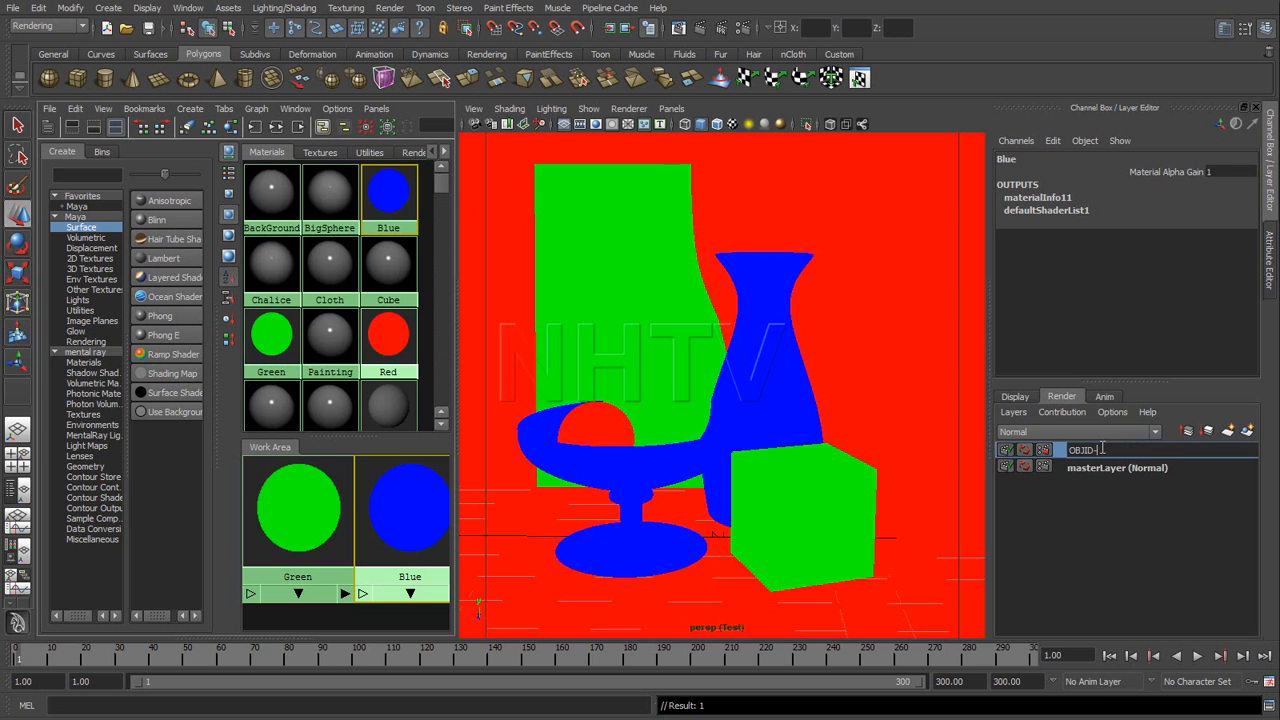
key("Return")
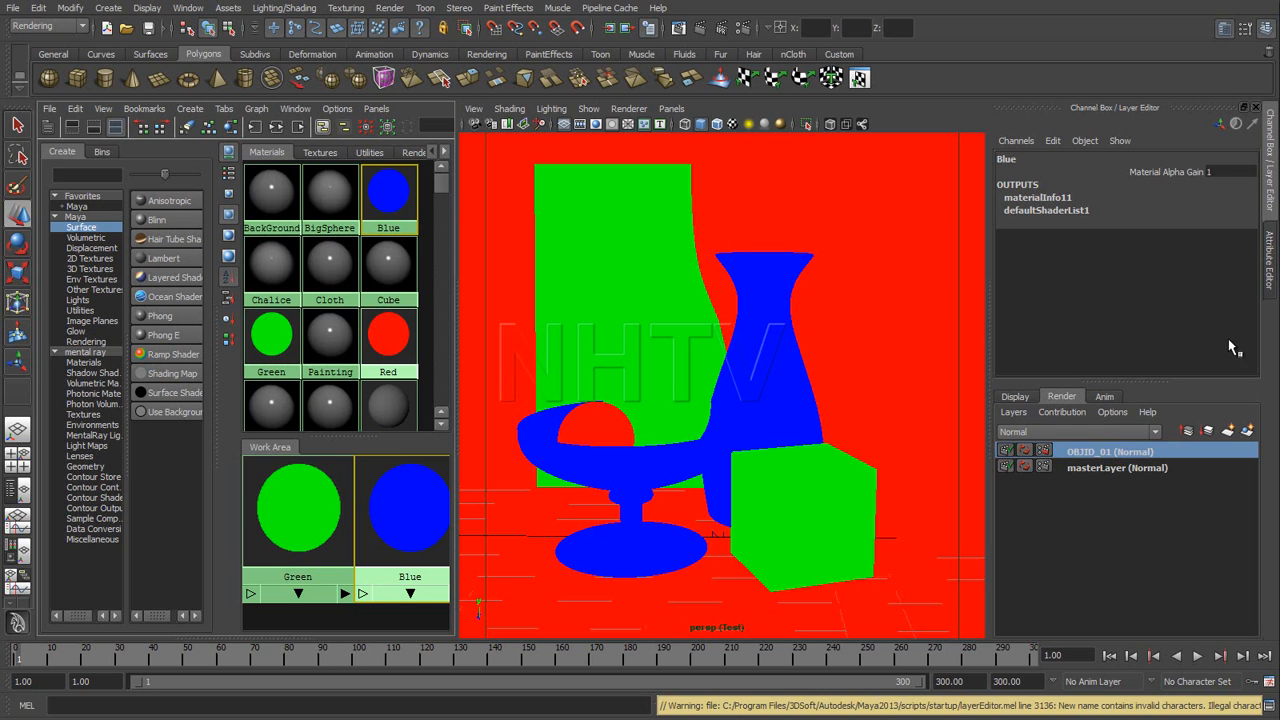
right_click(1102, 452)
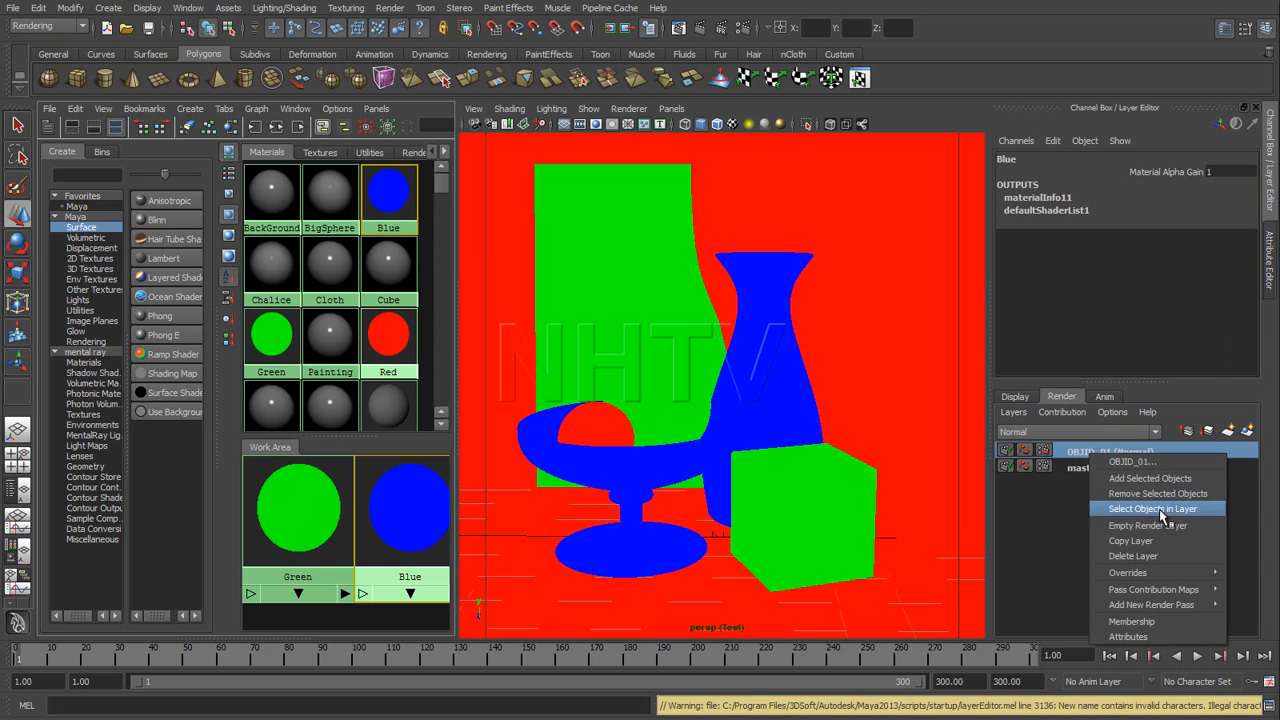
left_click(1160, 541)
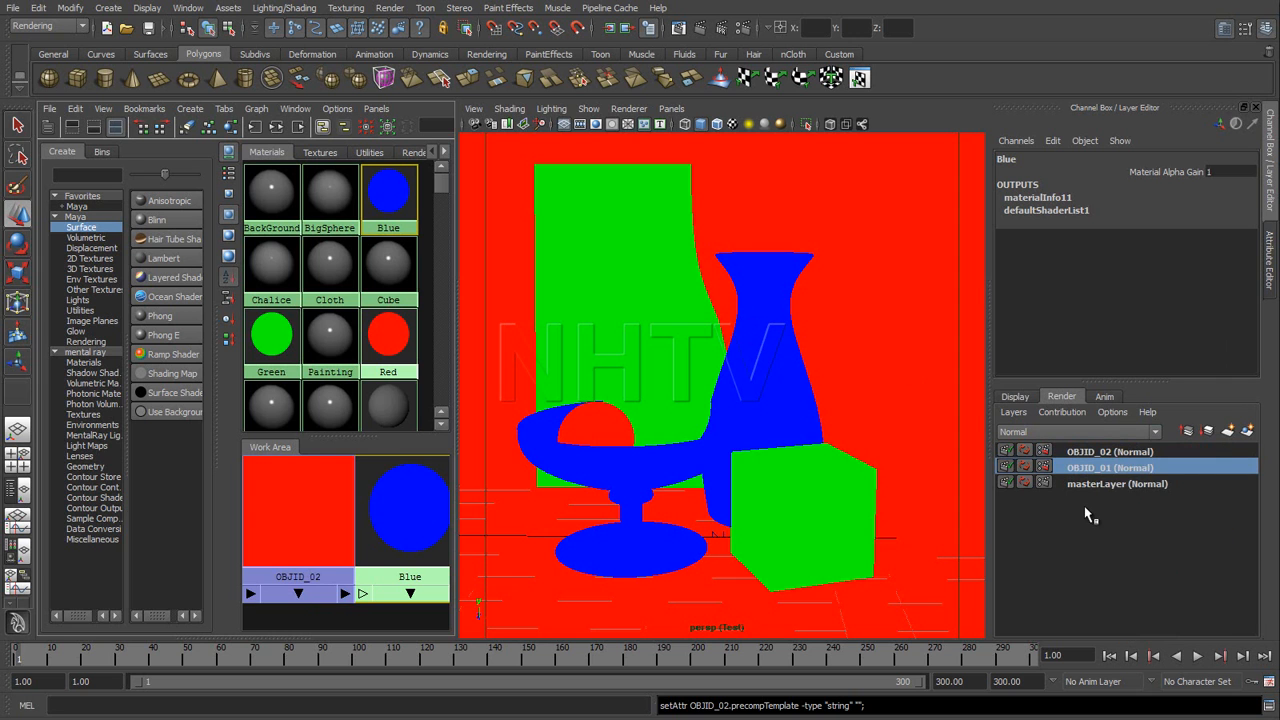
Step: Assign the Blue shader to the small sphere and the big sphere in the OBJID_02 layer
left_click(1110, 453)
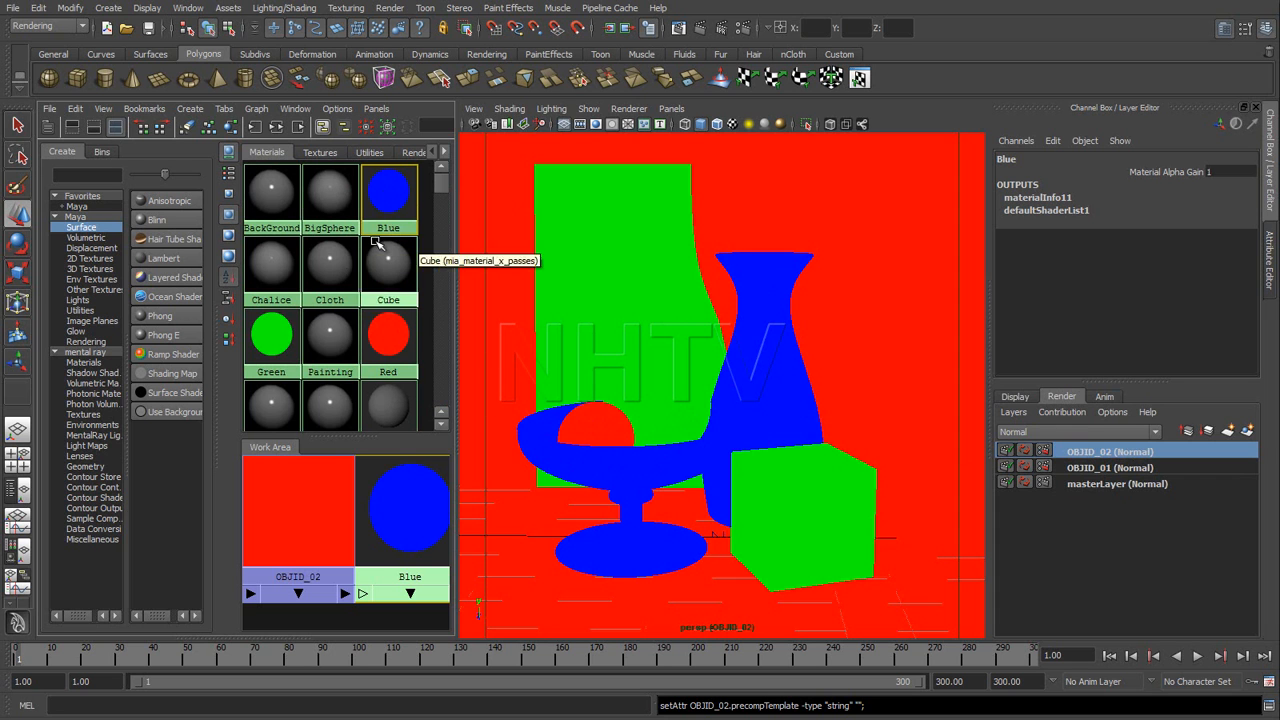
middle_click_drag(390, 190, 600, 432)
middle_click_drag(400, 200, 673, 423)
Step: Assign the Green shader to the vase and the cloth, and the Red shader to the painting, in the OBJID_02 layer
left_click(270, 333)
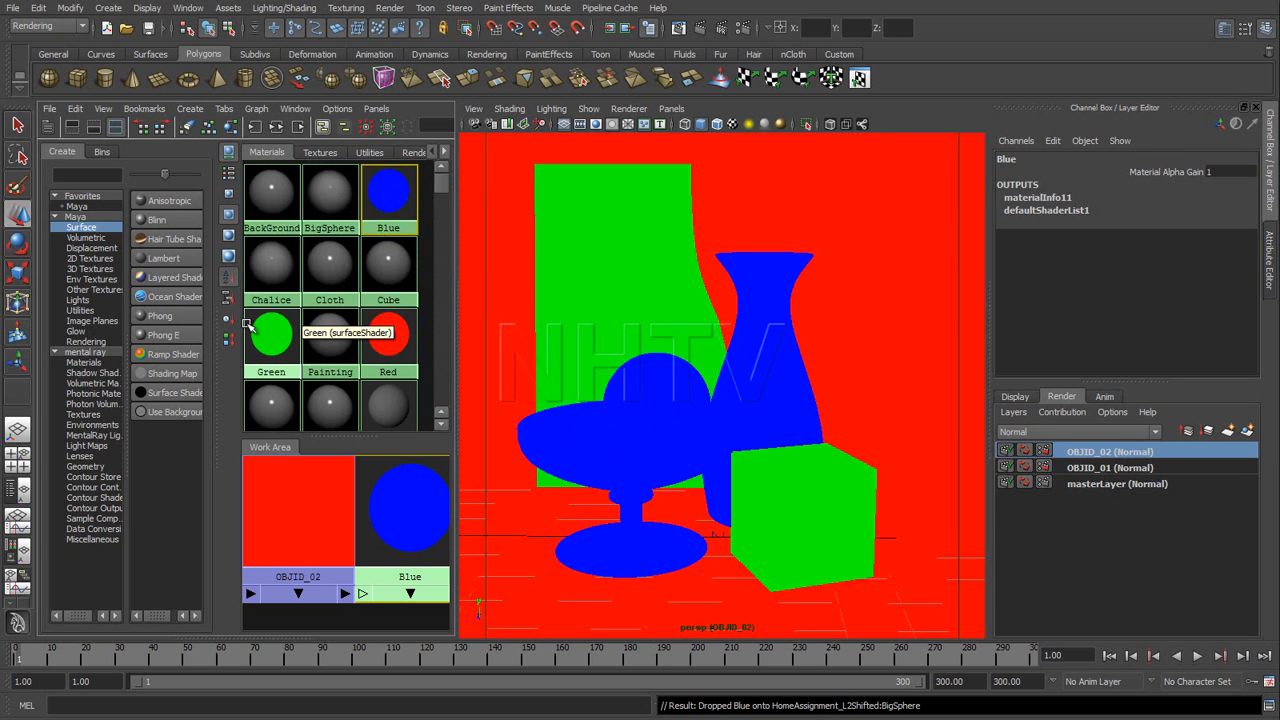
middle_click_drag(273, 336, 763, 363)
middle_click_drag(271, 333, 849, 317)
middle_click_drag(382, 330, 580, 230)
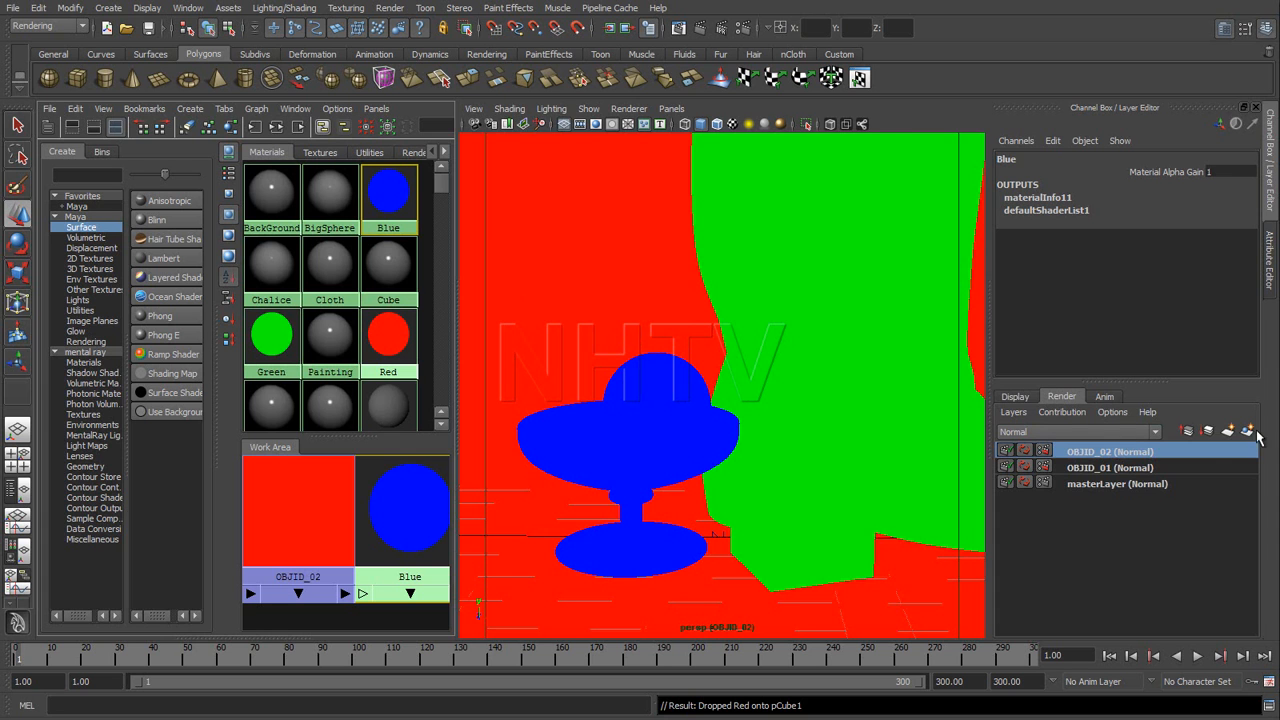
Step: Make a copy of masterLayer and switch to the copied render layer to view it
left_click(1115, 486)
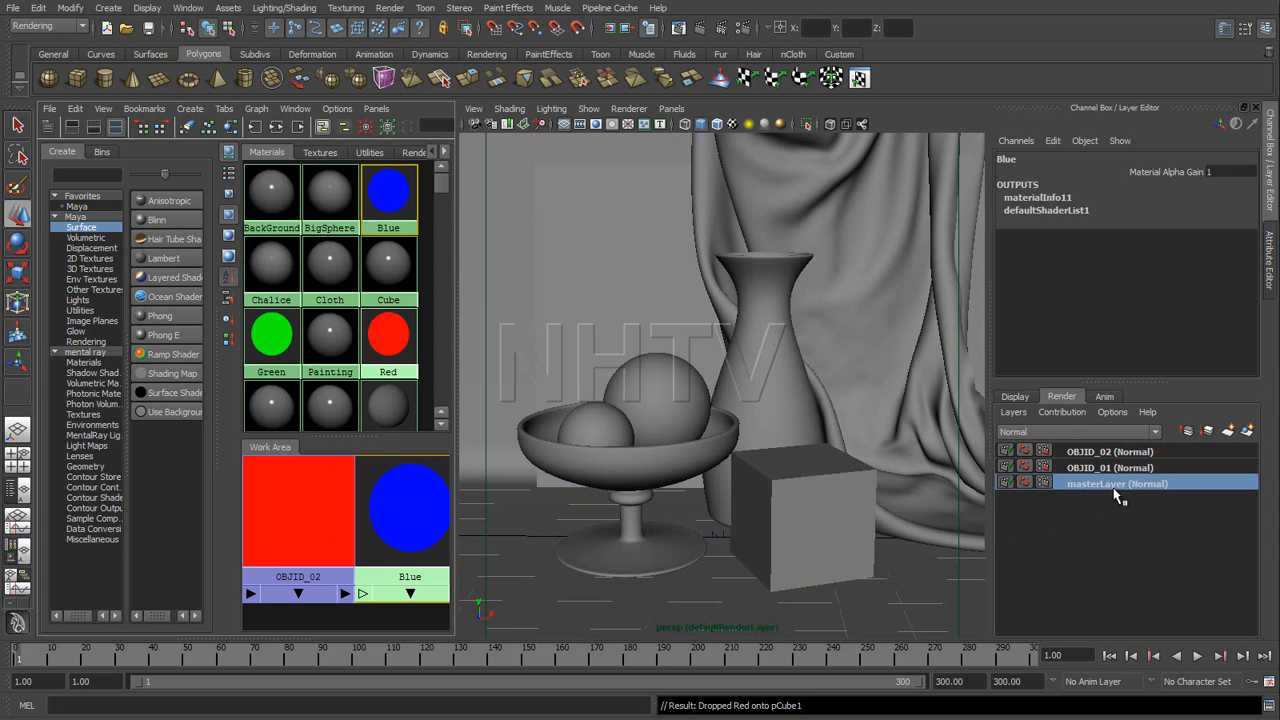
right_click(1112, 483)
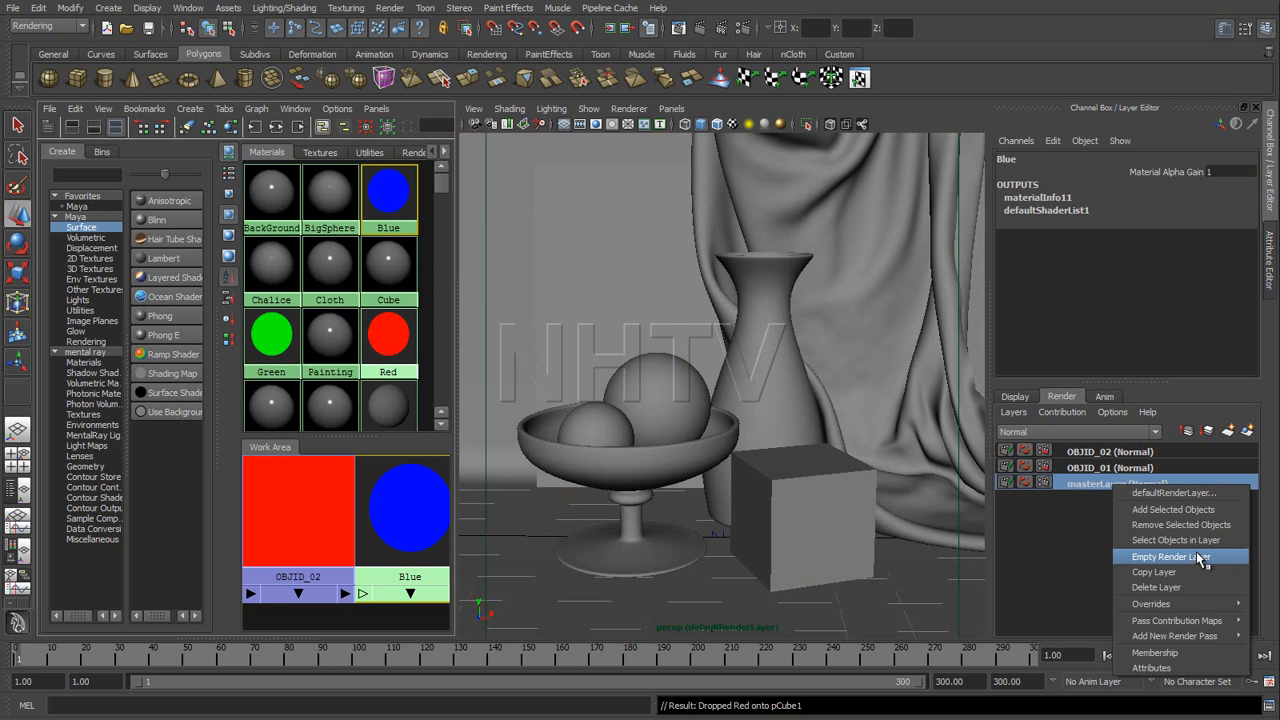
mouse_move(1191, 604)
left_click(1177, 569)
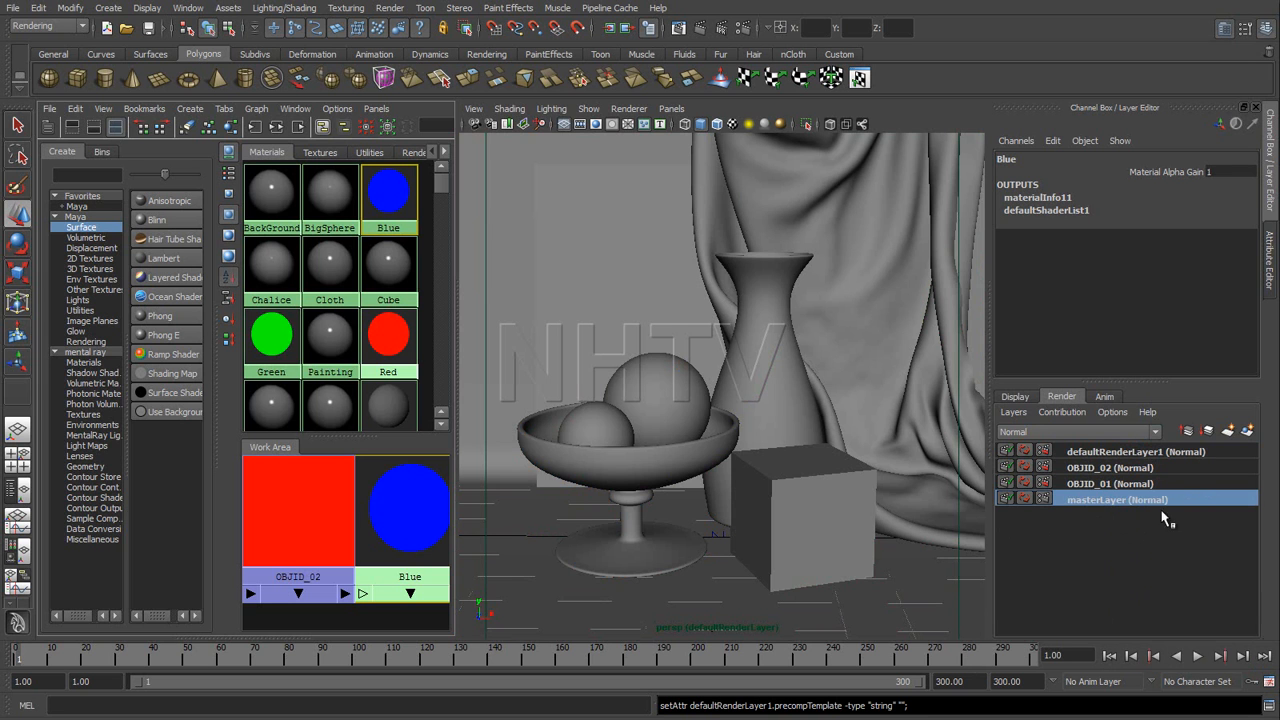
left_click(1137, 453)
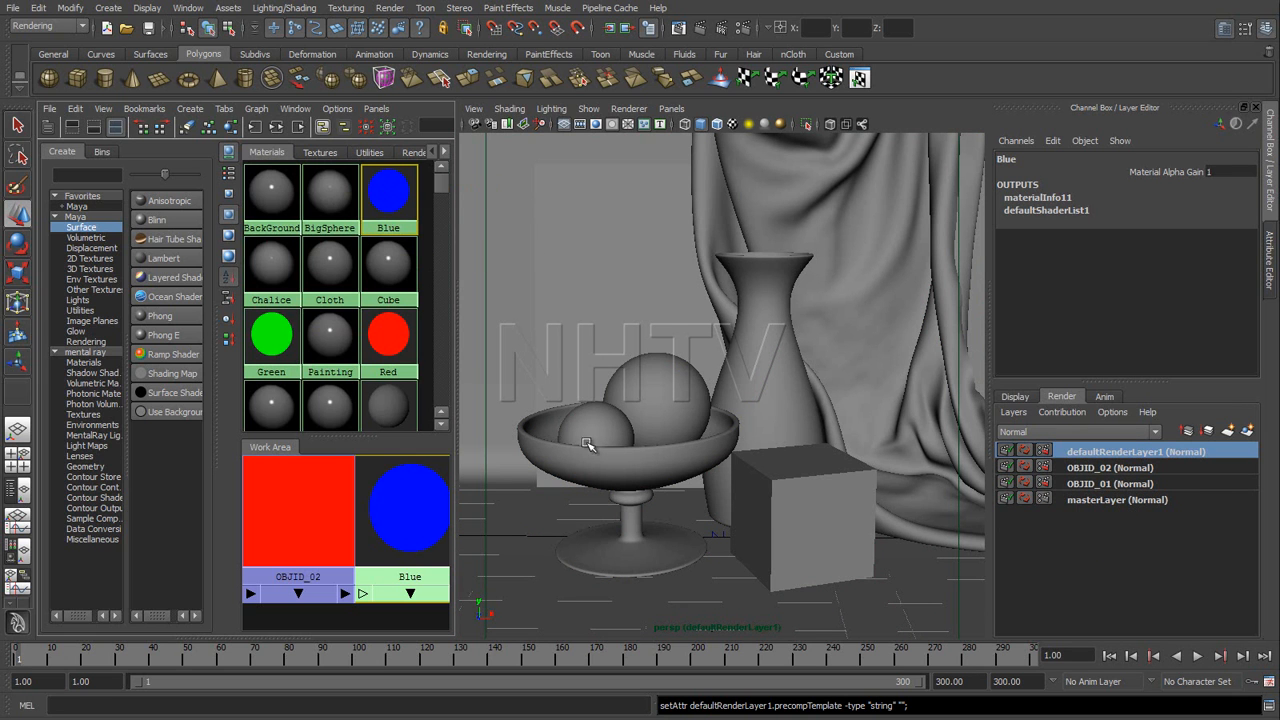
Step: With masterLayer active, lighten the BackGround material's diffuse color to light grey and set its Reflectivity to 0
left_click(1097, 502)
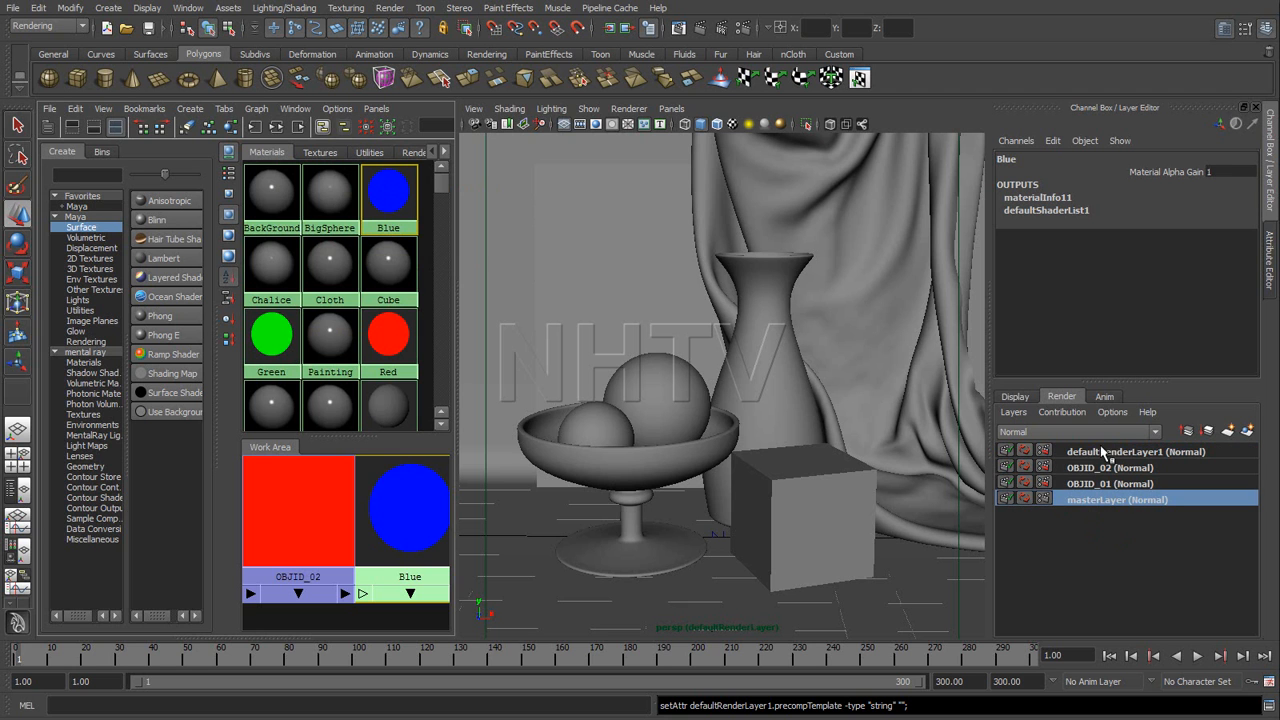
left_click(278, 198)
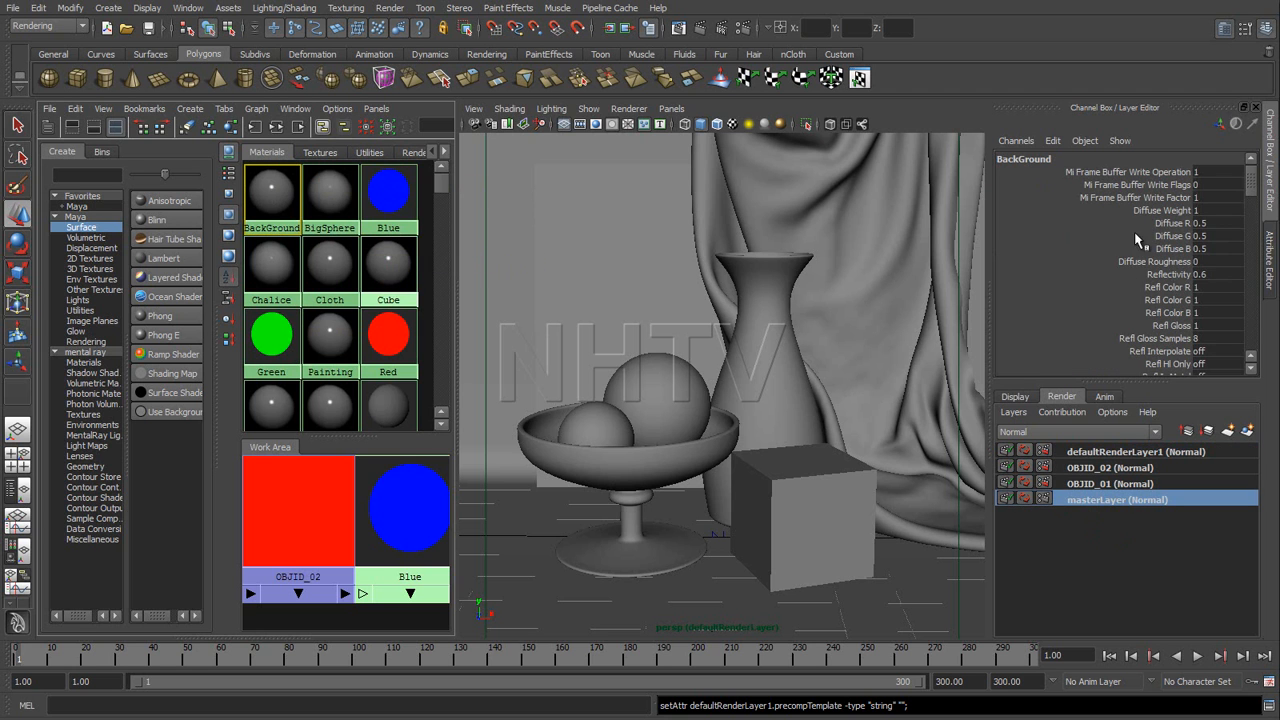
left_click(1270, 258)
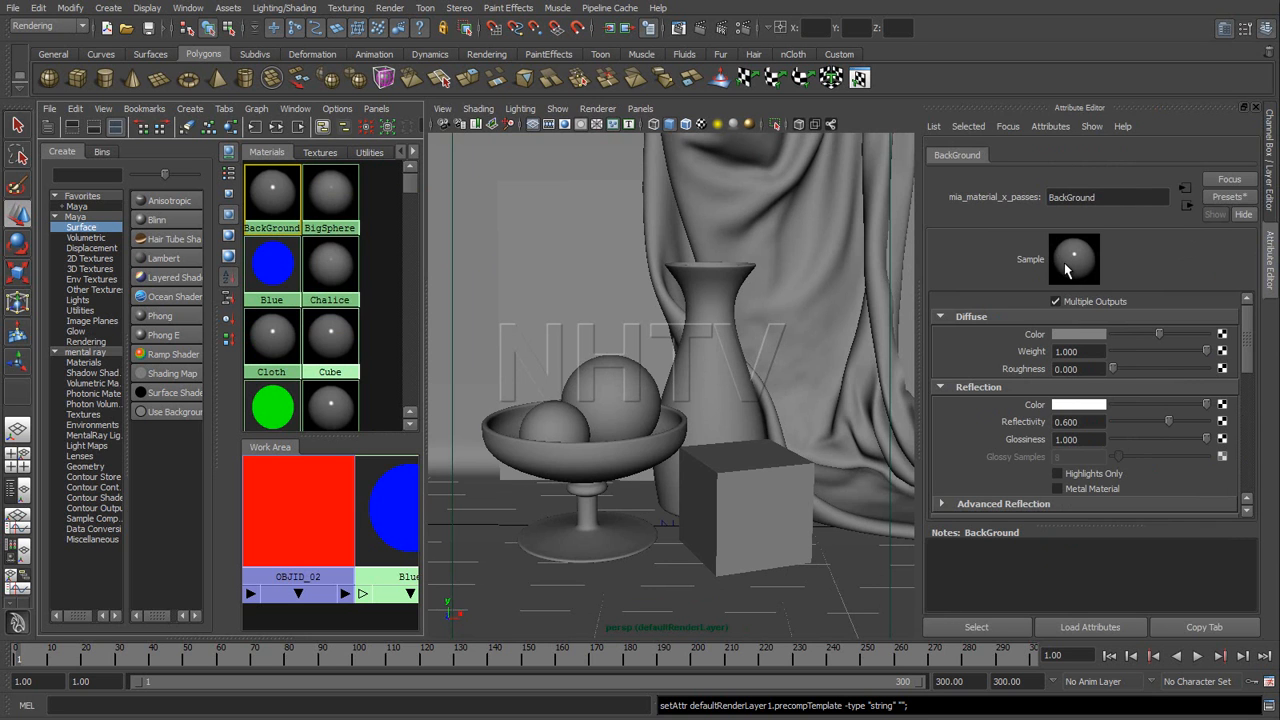
left_click(1071, 337)
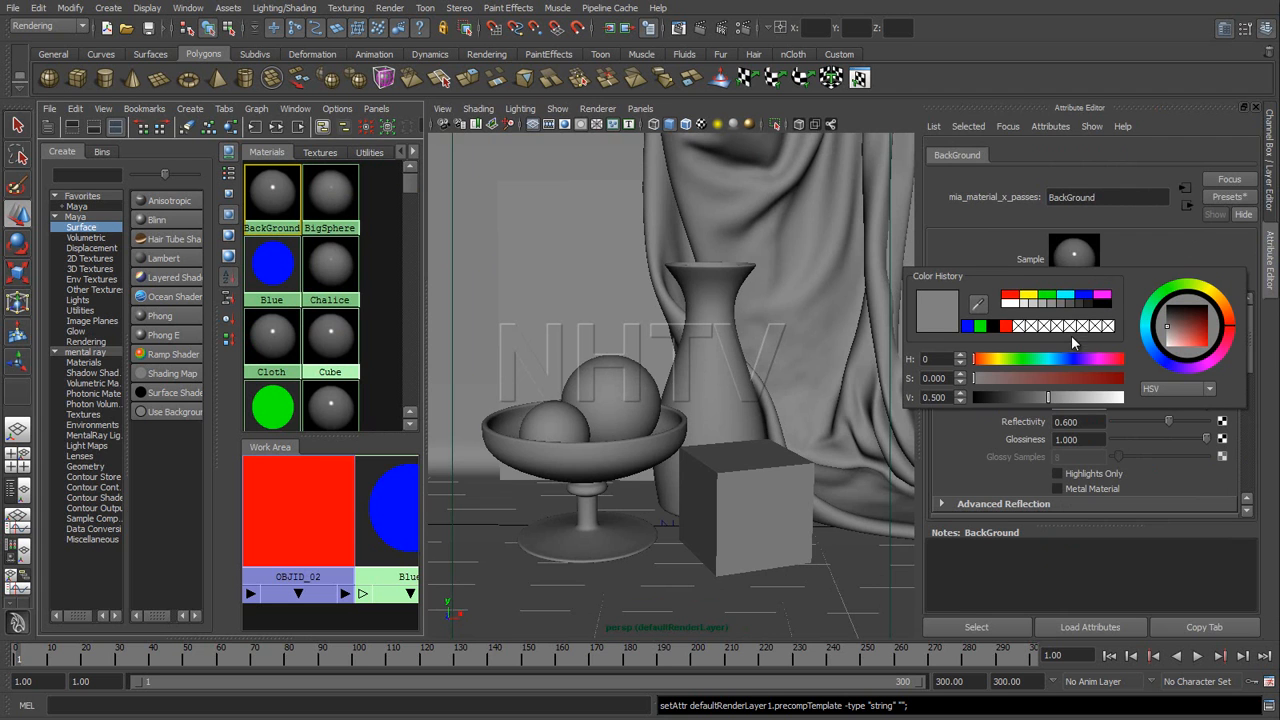
left_click_drag(1052, 395, 1088, 392)
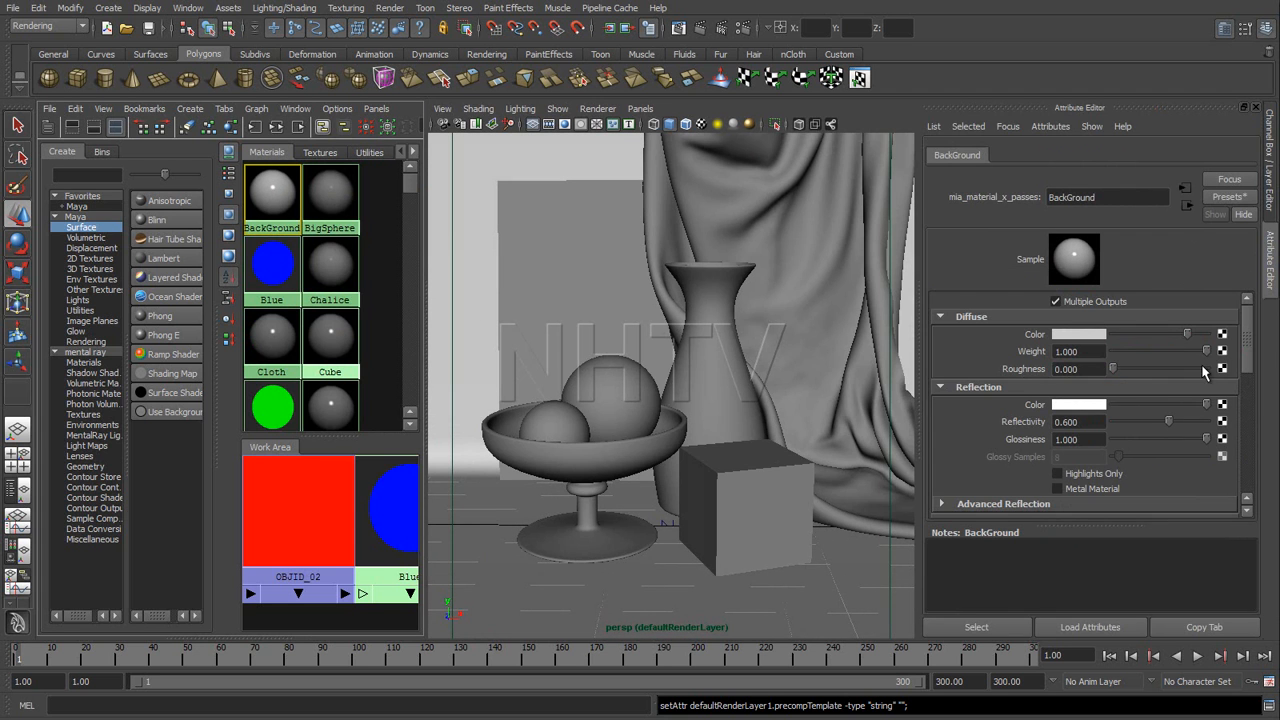
scroll(1252, 355, "down", 2)
scroll(1253, 360, "up", 1)
scroll(1252, 360, "up", 1)
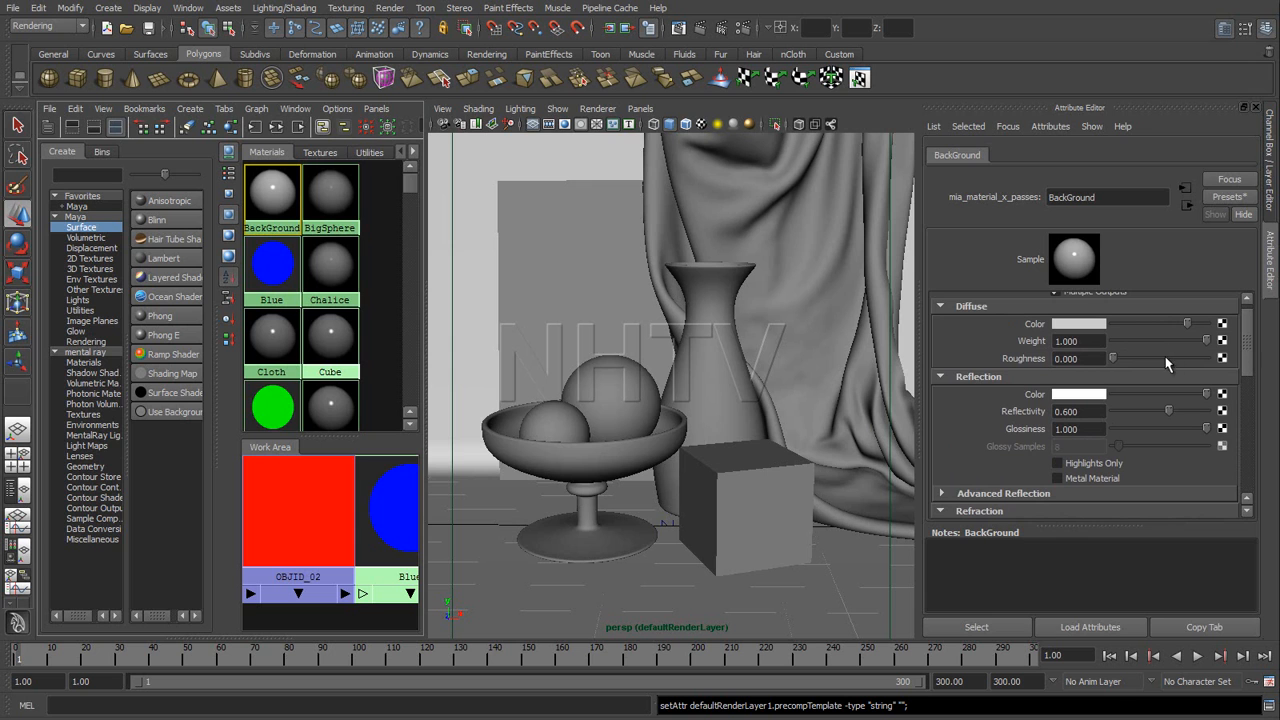
scroll(1256, 362, "up", 1)
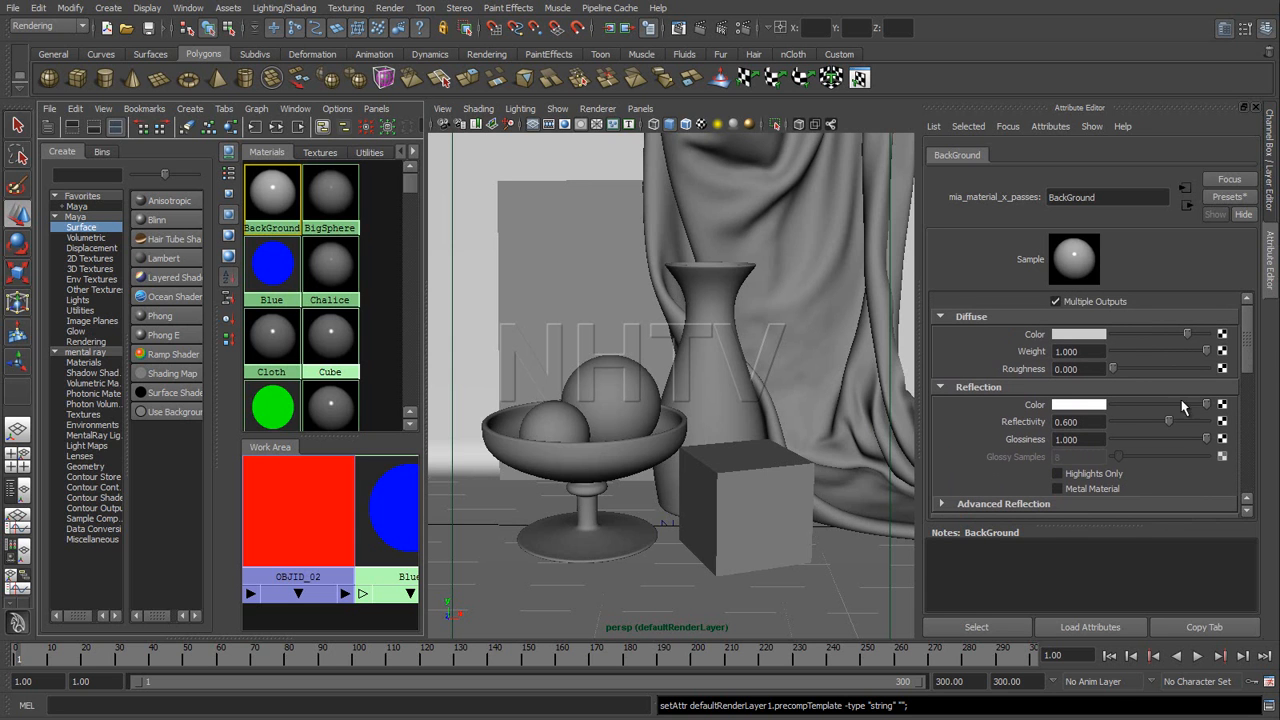
left_click_drag(1141, 424, 1088, 460)
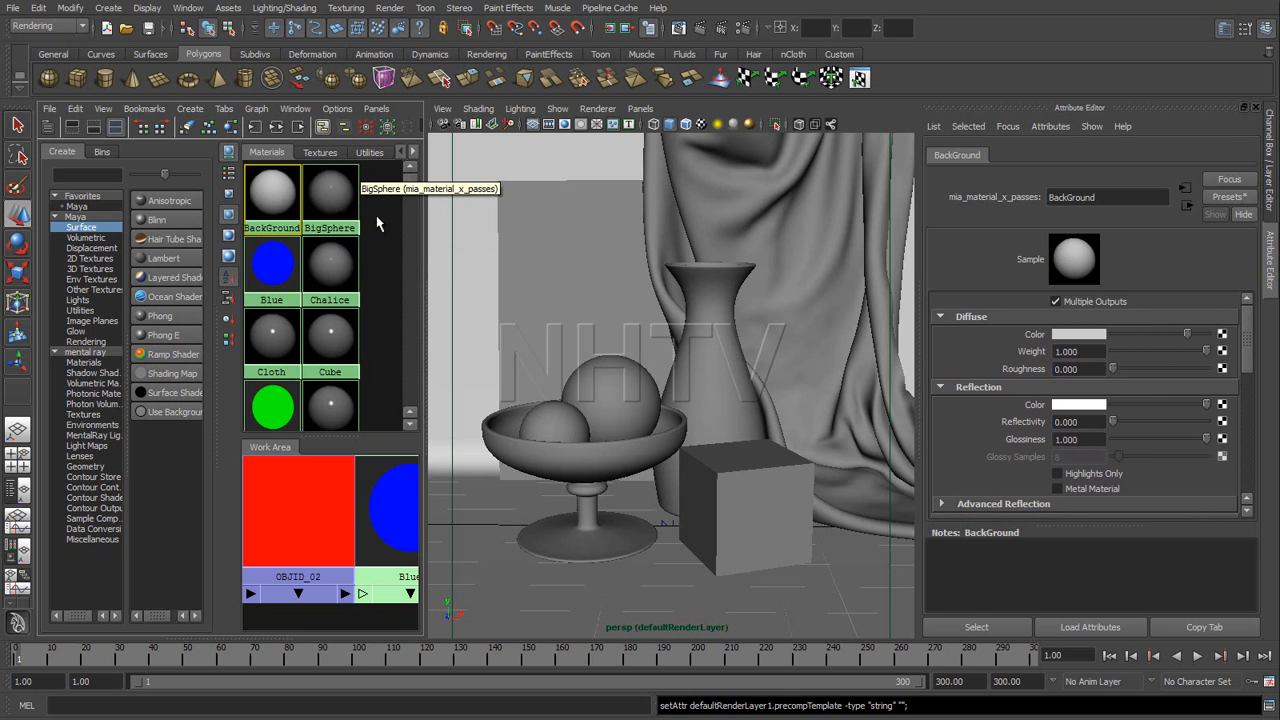
Step: Set the diffuse color of the BigSphere material to red and of the Vase material to dark teal in masterLayer
left_click(338, 192)
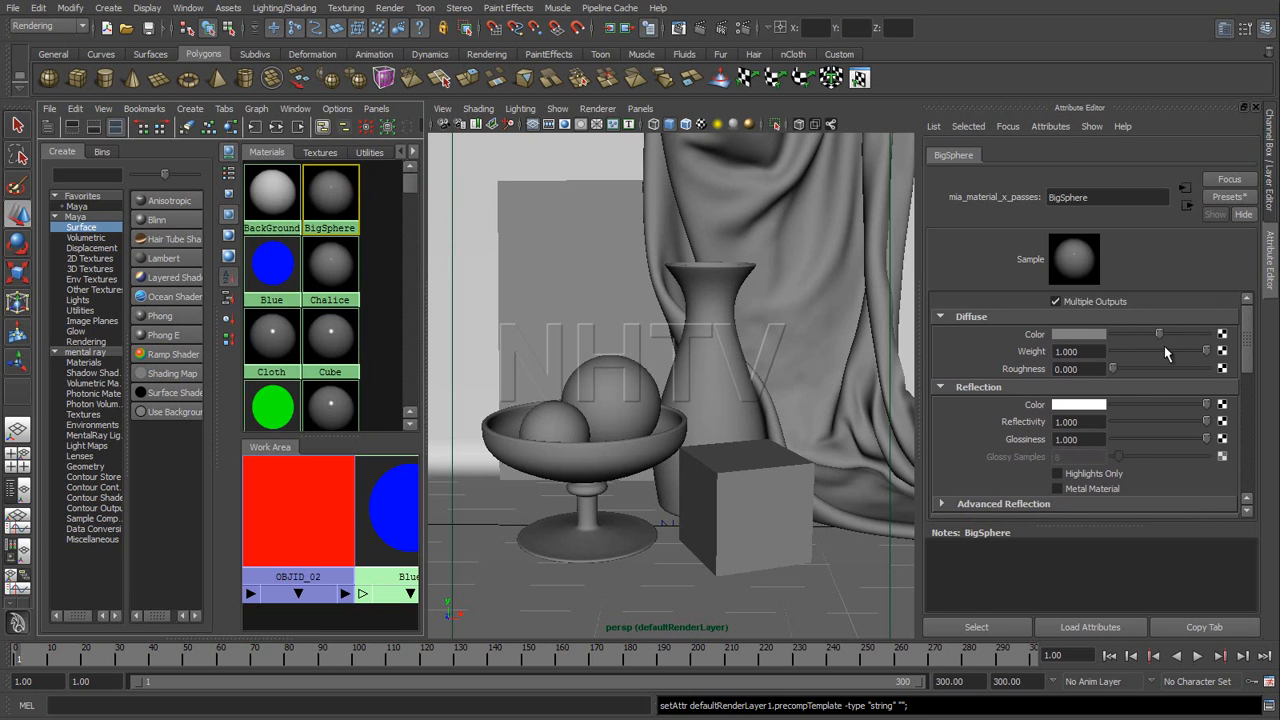
left_click(1089, 336)
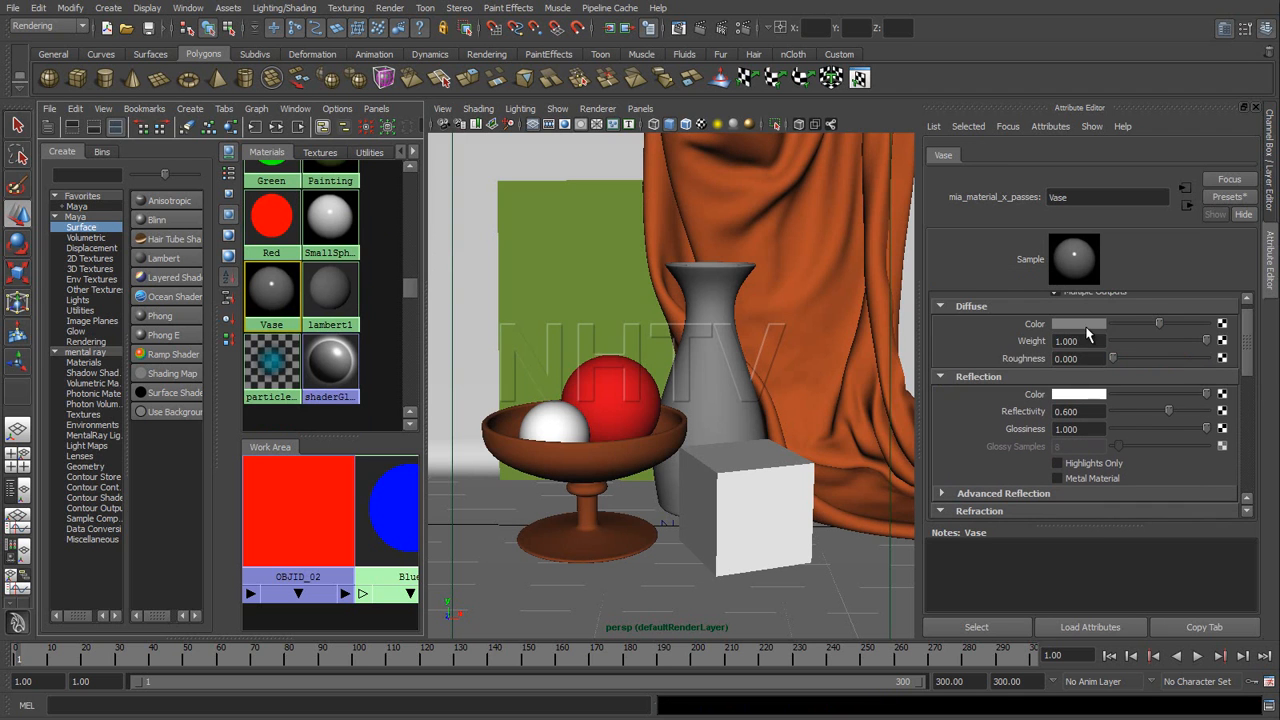
left_click(1078, 342)
left_click_drag(1044, 361, 1086, 377)
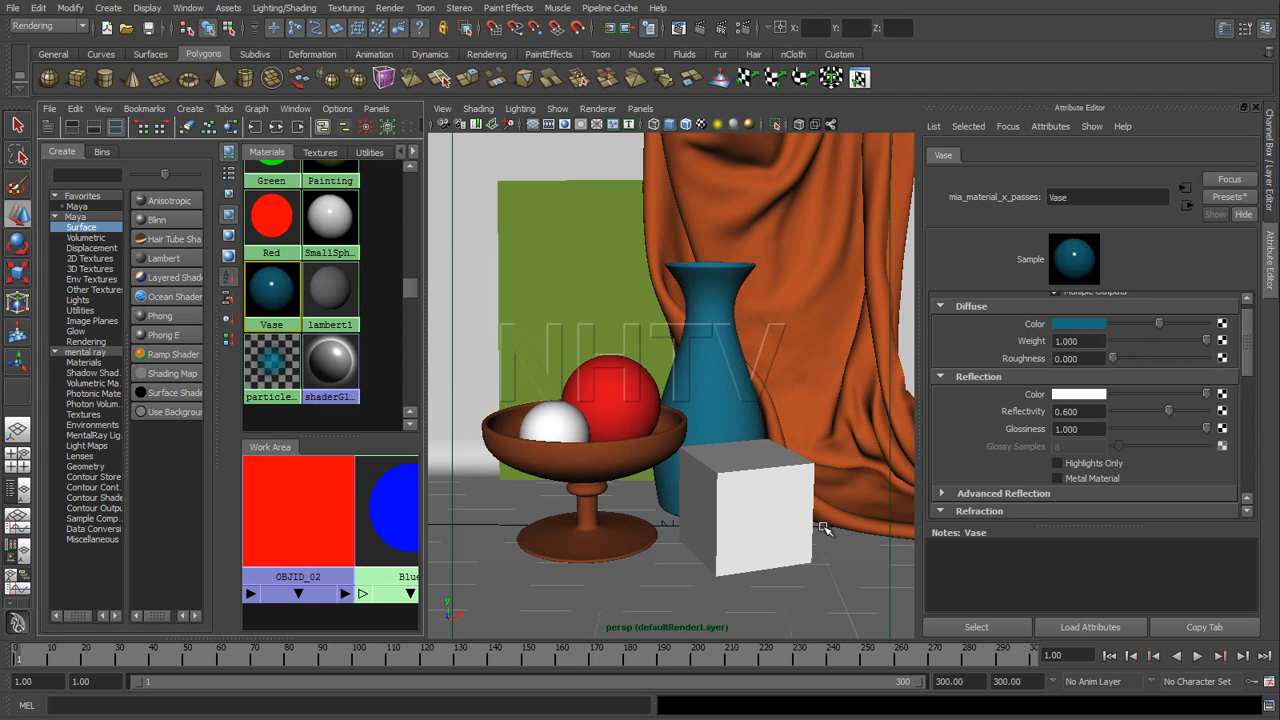
left_click_drag(1252, 333, 1263, 283)
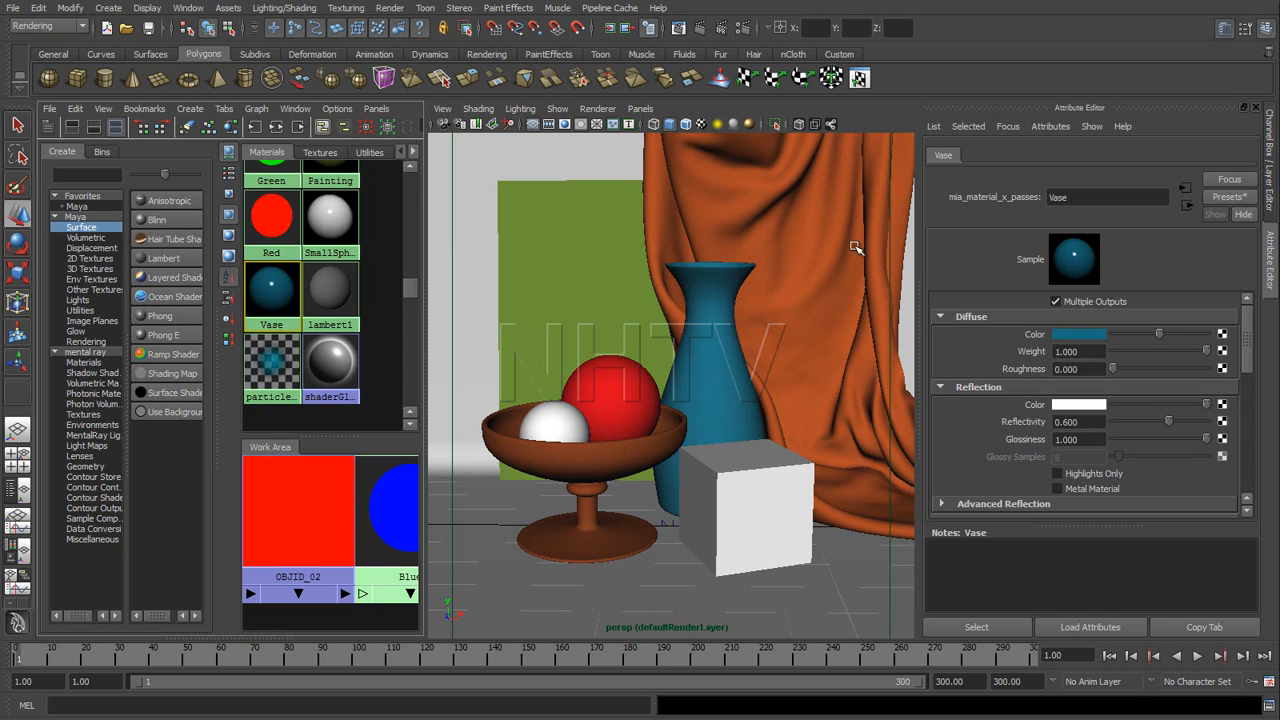
Step: Compare defaultRenderLayer1 with masterLayer to examine how the material color changes carry across, and look over the copied layer's available commands
left_click(1272, 196)
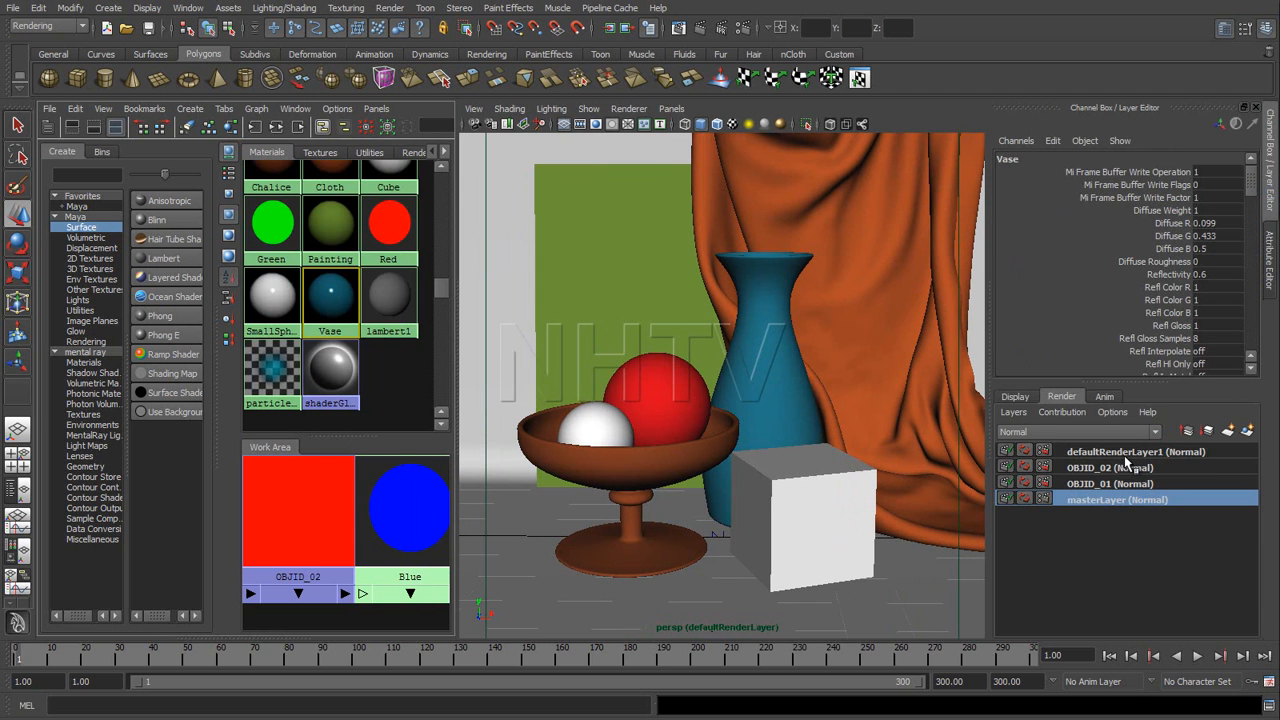
left_click(1127, 455)
left_click(1118, 500)
left_click(1128, 458)
left_click(1117, 500)
left_click(1126, 455)
left_click(1118, 500)
left_click(1119, 456)
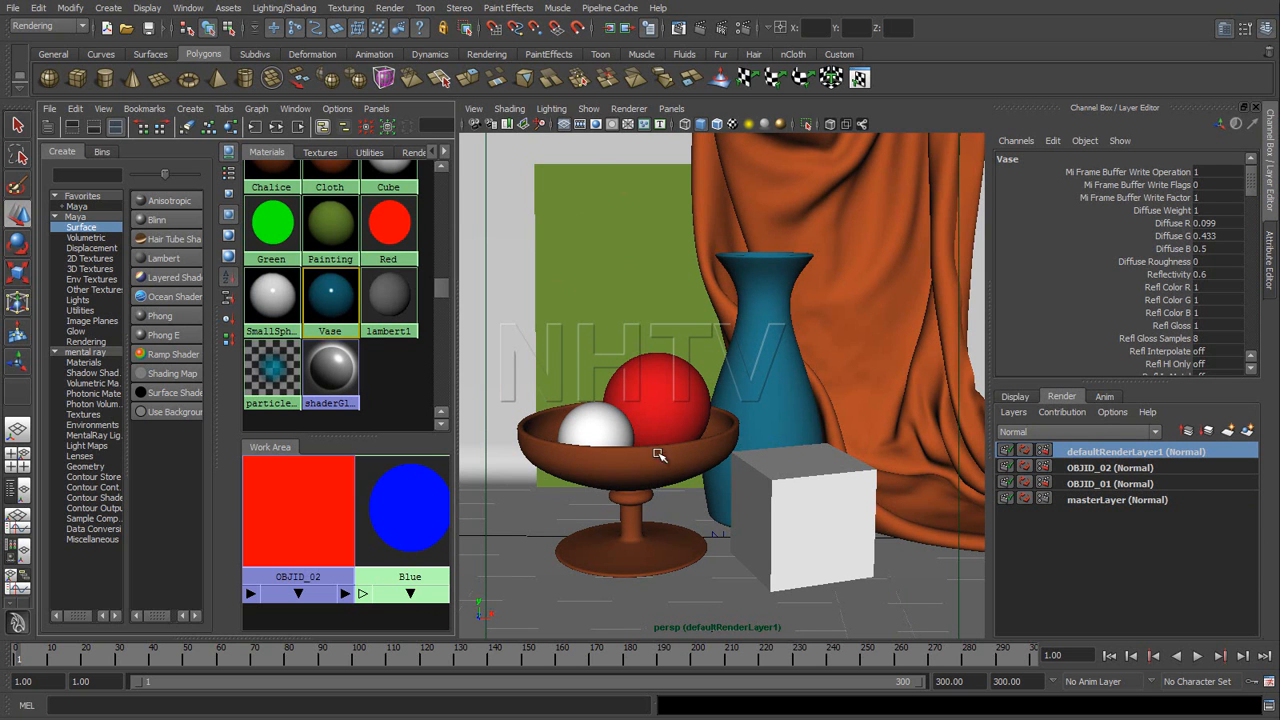
right_click(1101, 453)
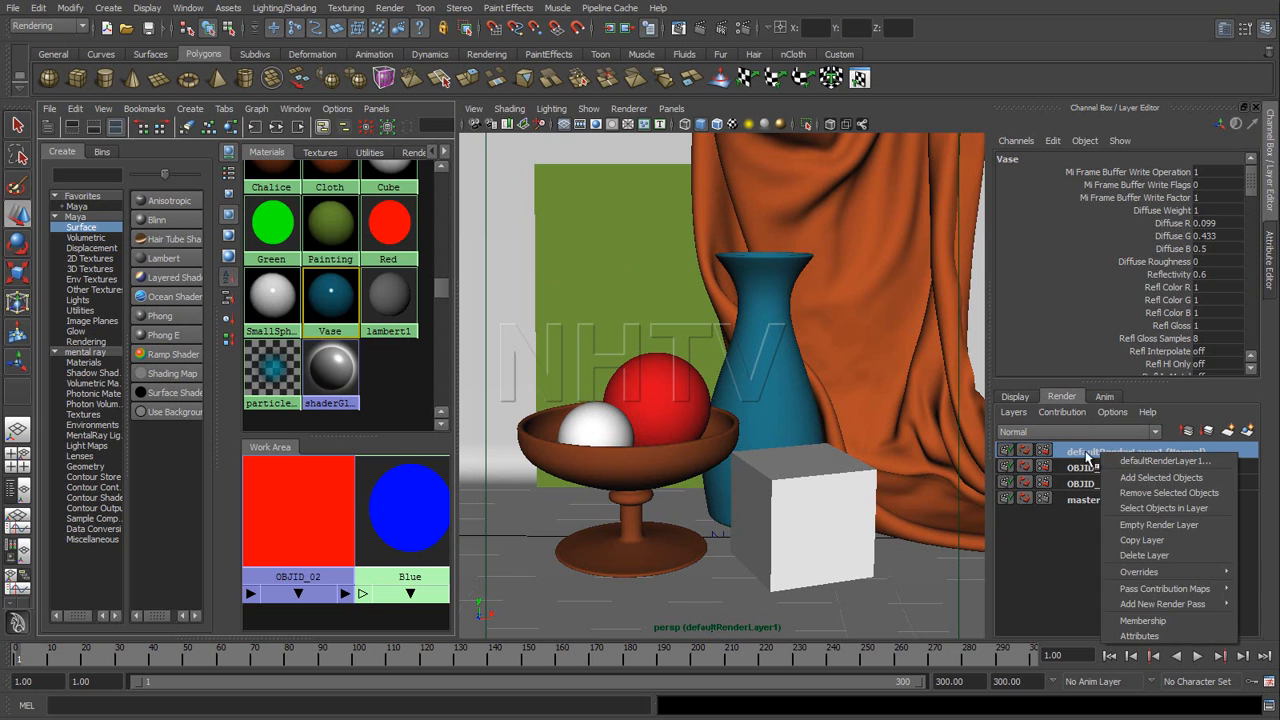
left_click(372, 366)
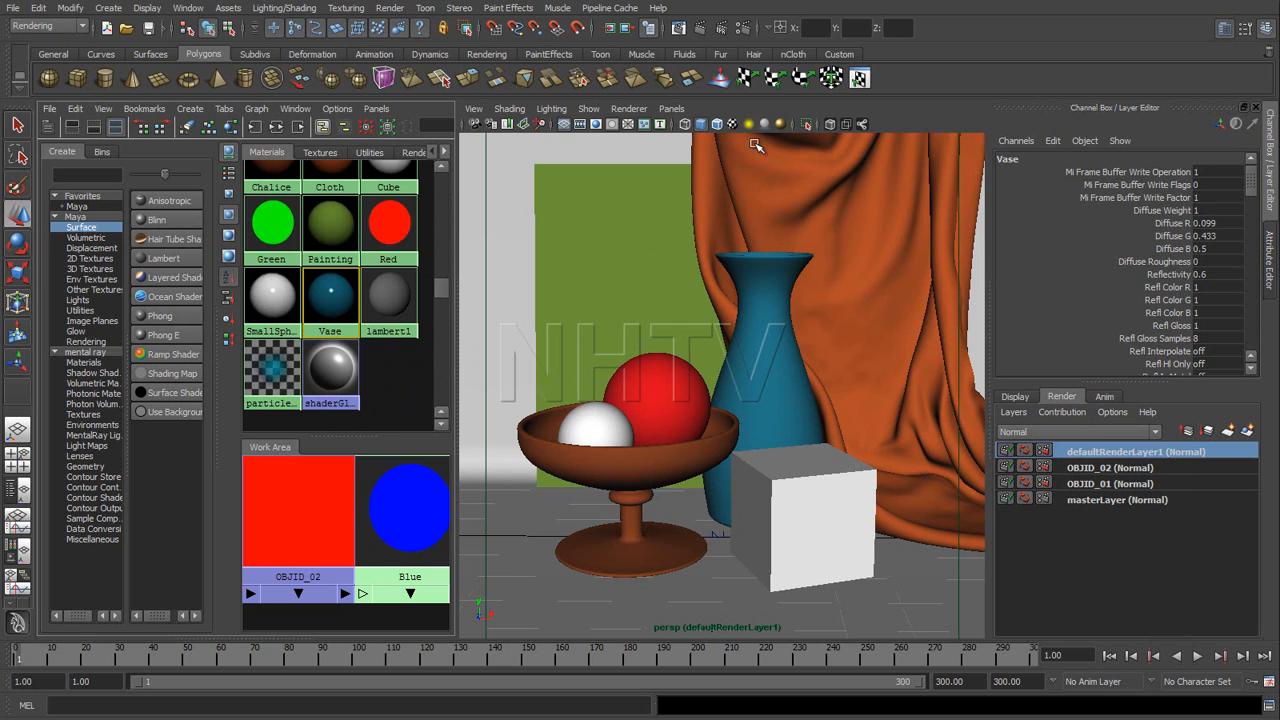
Step: Override all materials in defaultRenderLayer1 with a new Mia_material_x_passes material and compare the layer with masterLayer
right_click(1124, 457)
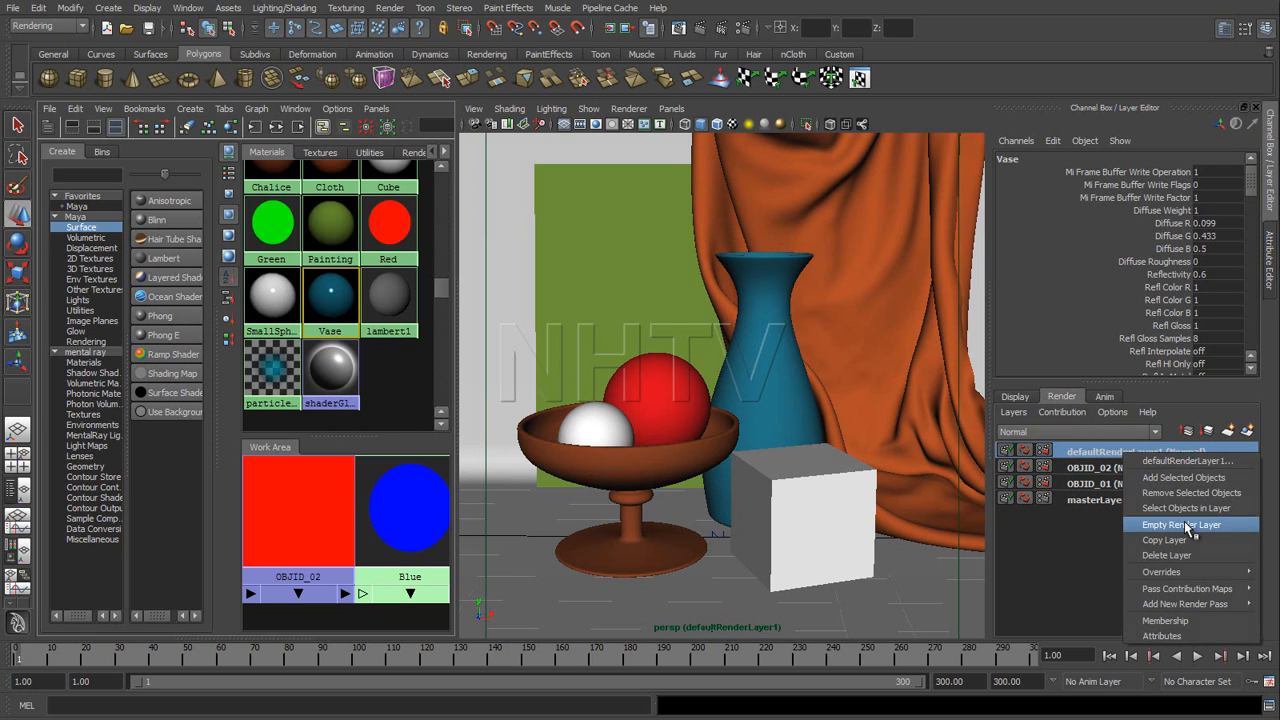
mouse_move(1180, 571)
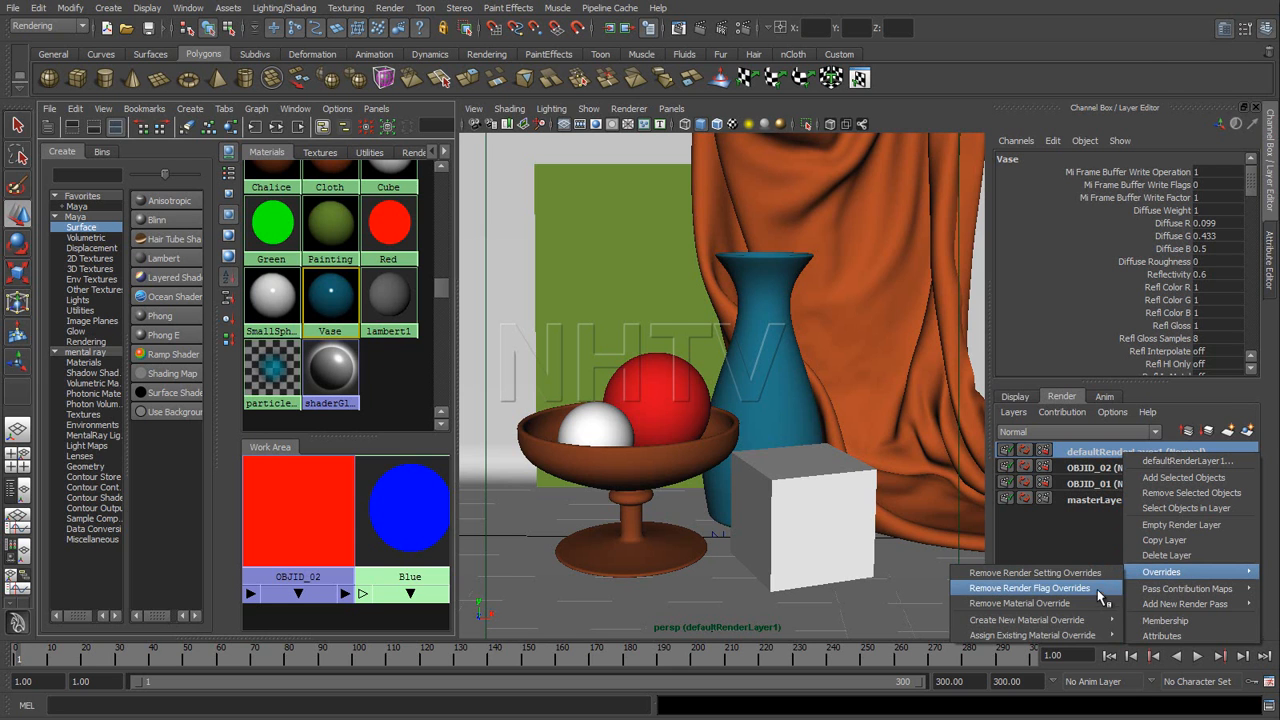
mouse_move(1084, 621)
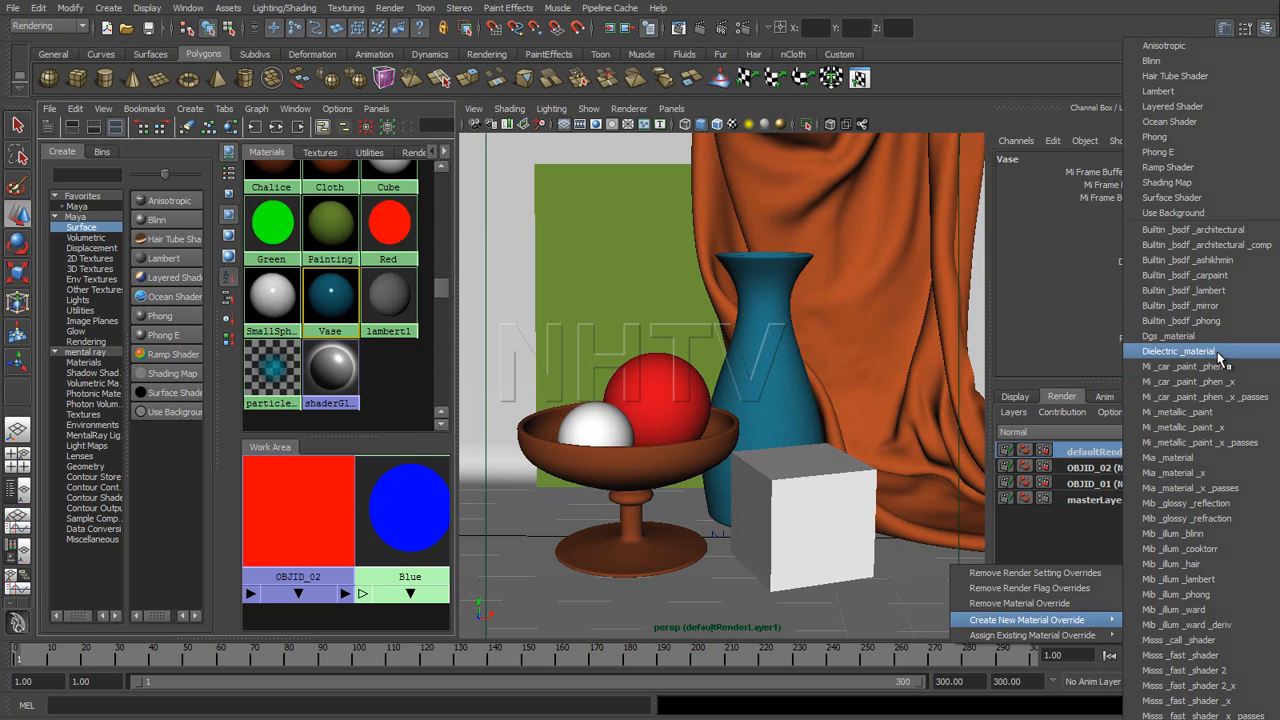
left_click(1201, 488)
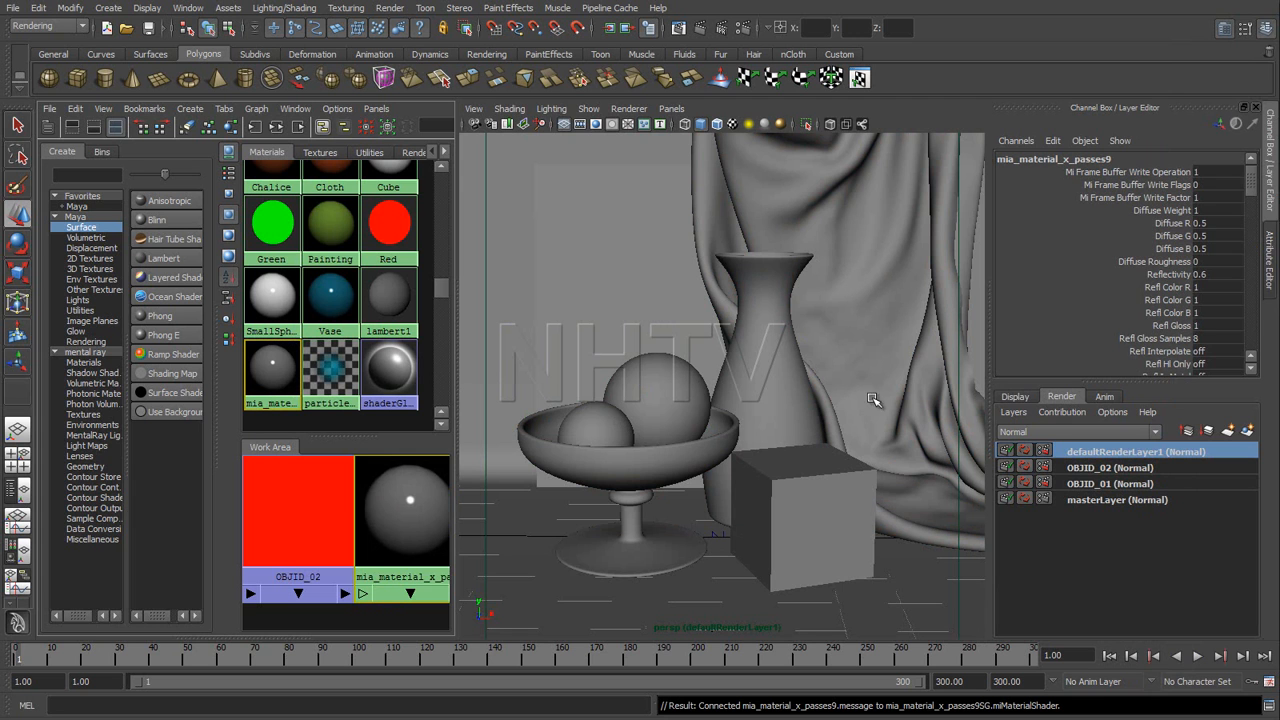
left_click(1104, 500)
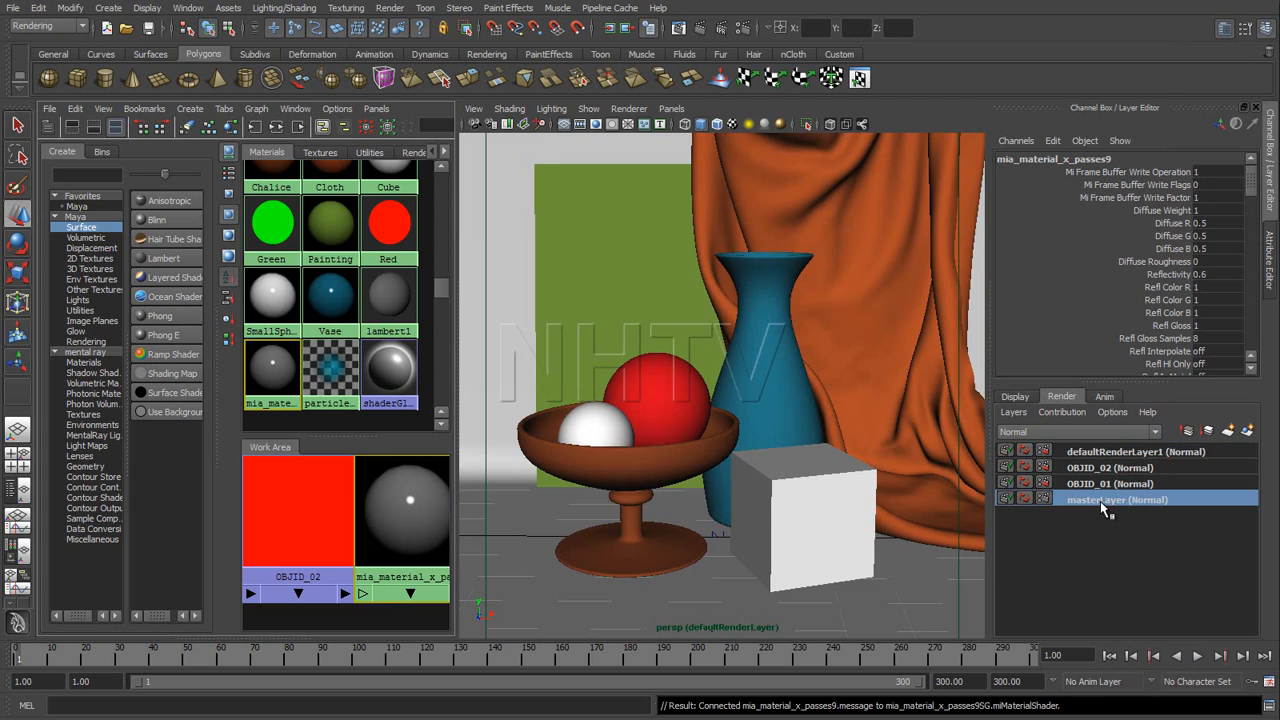
left_click(1104, 453)
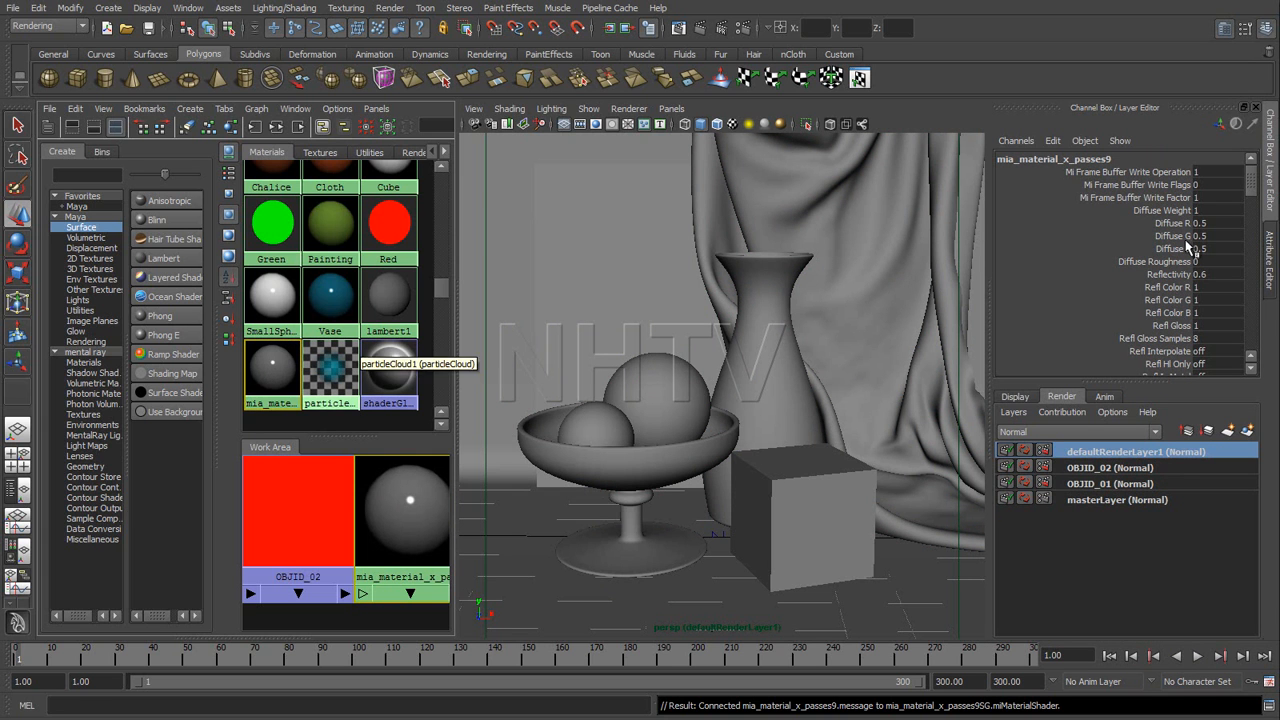
Step: Set the override material's diffuse color to white, its reflection color to black and its Reflectivity to 0
left_click(1270, 258)
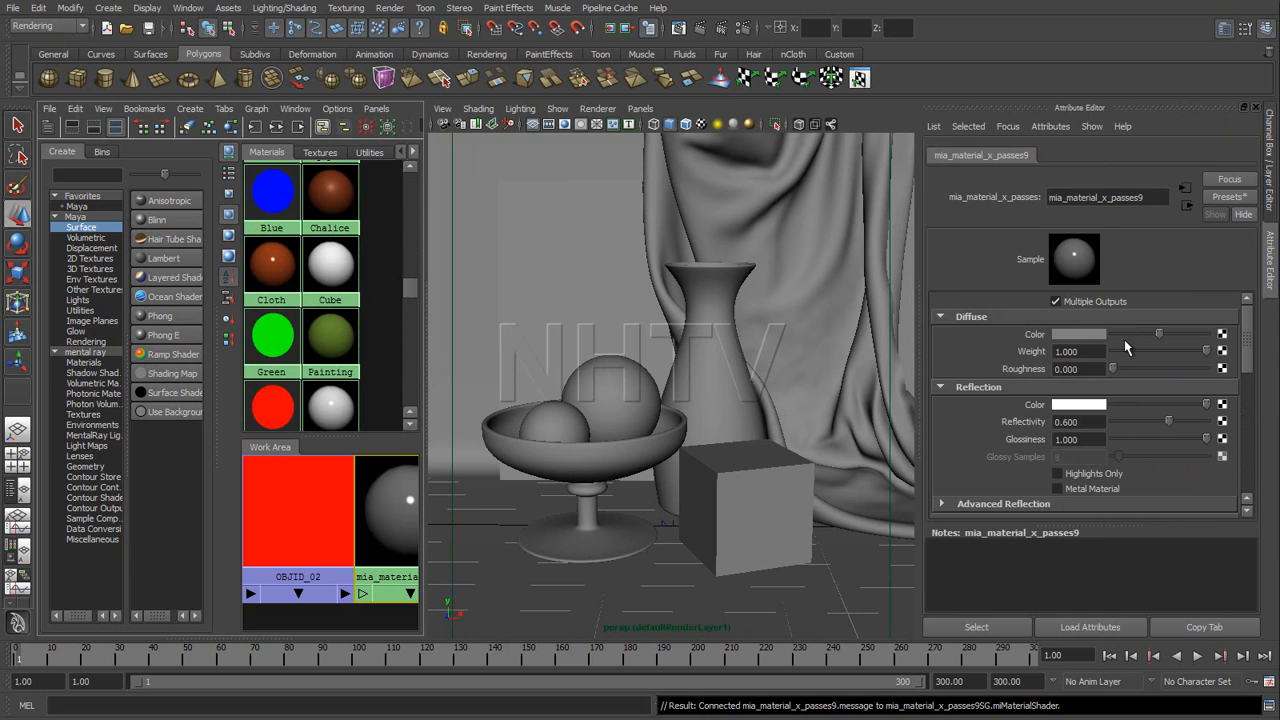
left_click_drag(1159, 336, 1243, 336)
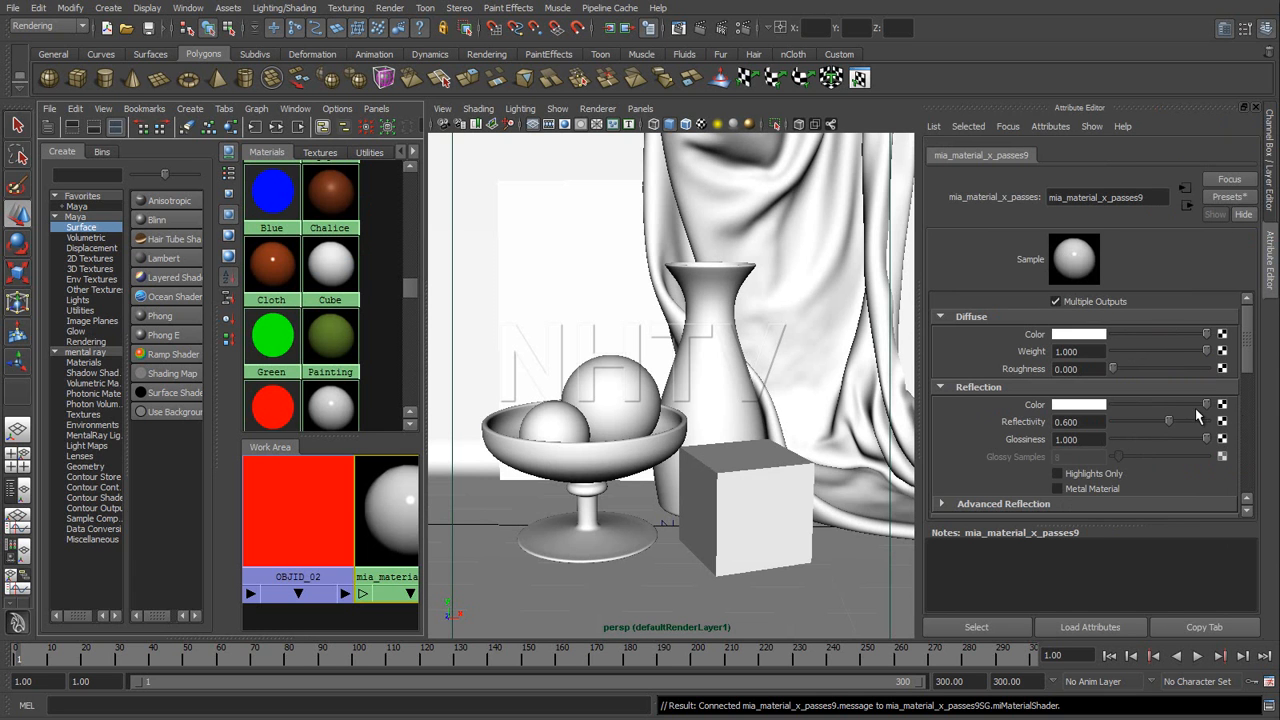
left_click_drag(1205, 406, 1028, 404)
left_click_drag(1163, 425, 1025, 466)
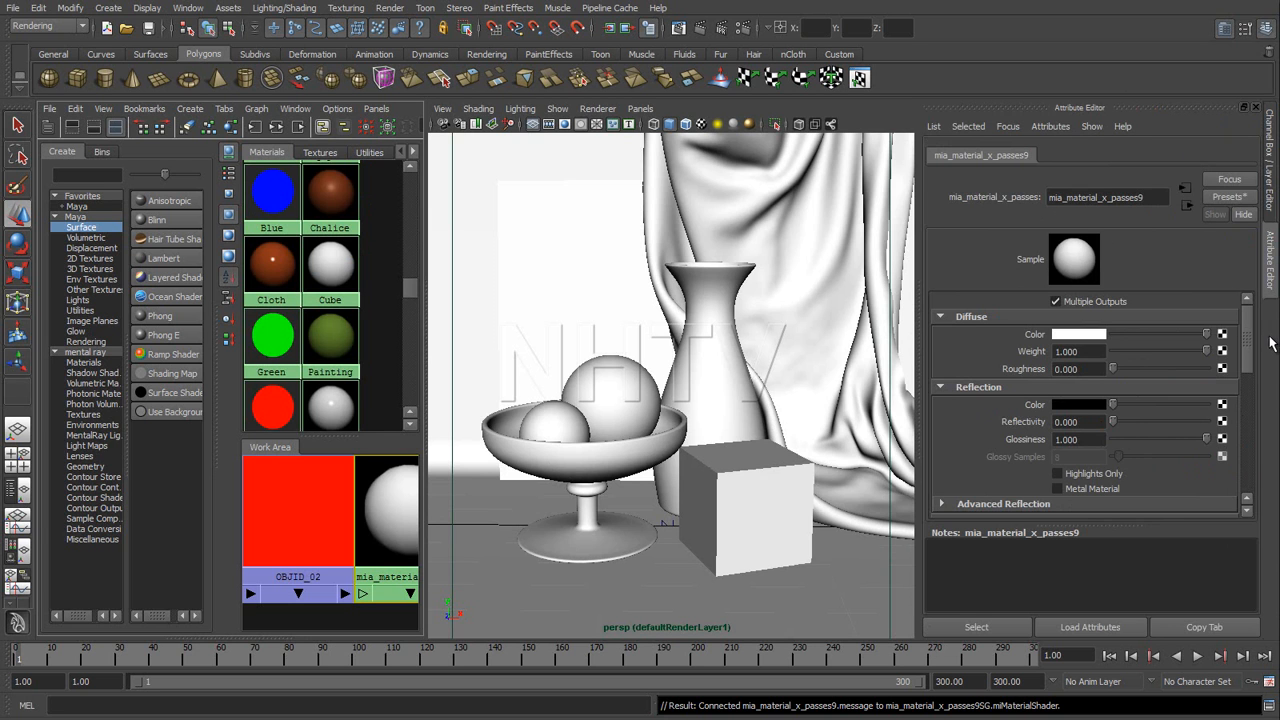
scroll(1256, 340, "down", 4)
scroll(1258, 320, "up", 4)
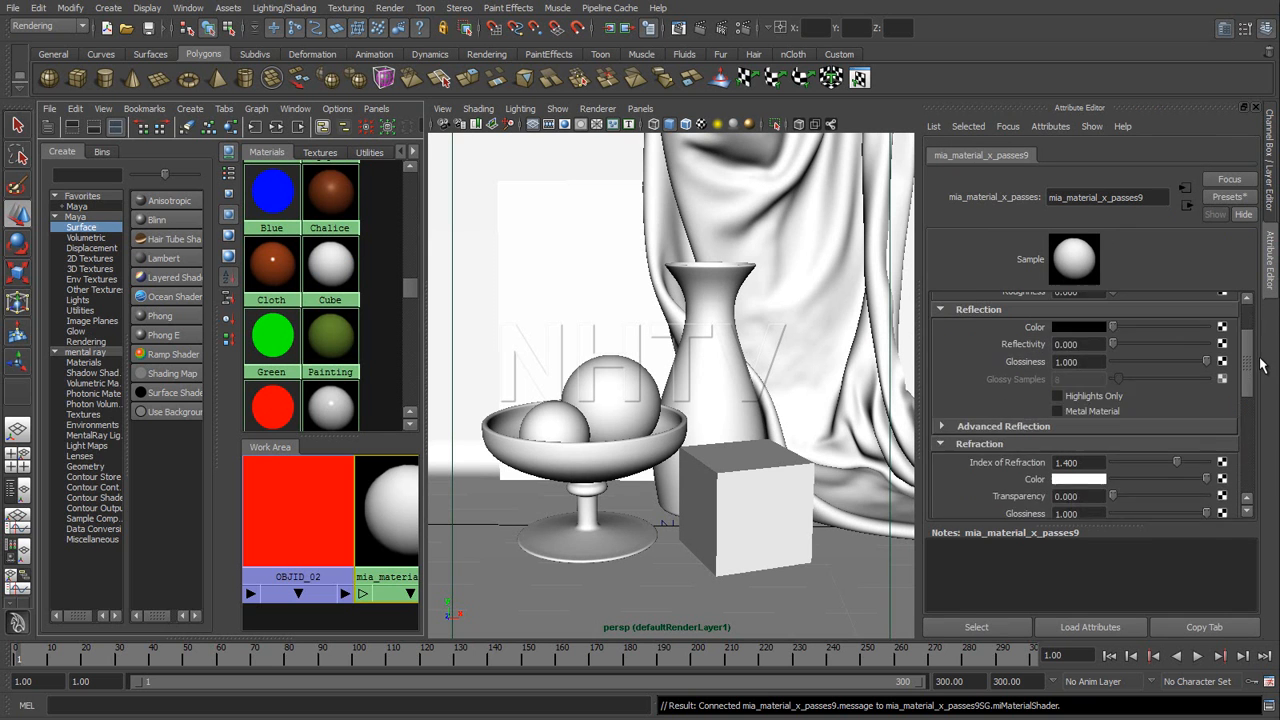
scroll(415, 288, "down", 6)
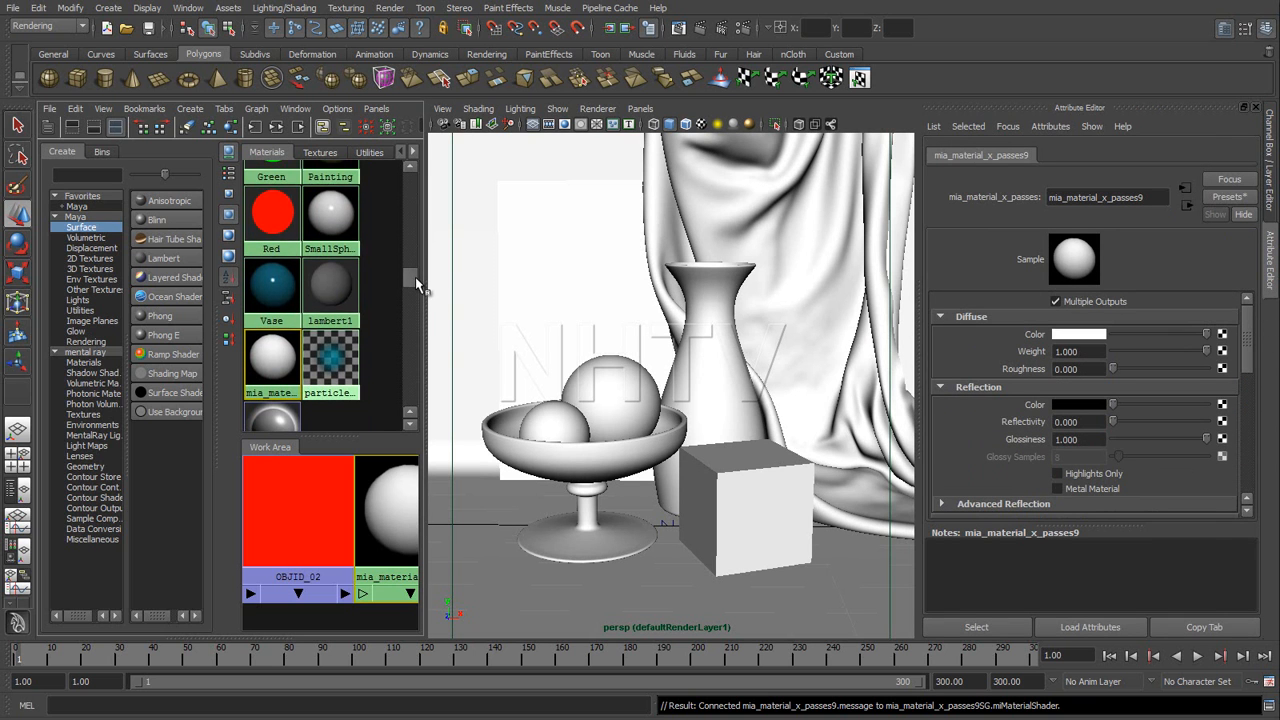
Step: Rename the render layer defaultRenderLayer1 as LightSources
left_click(1272, 190)
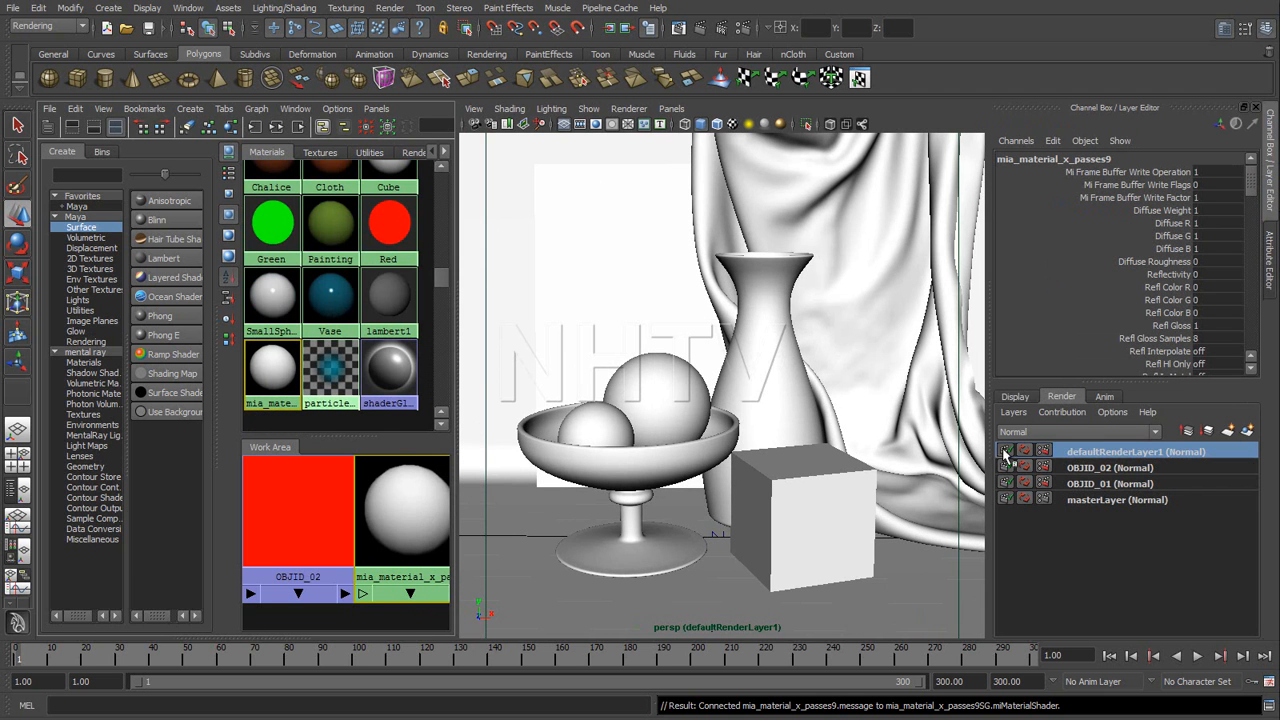
double_click(1162, 452)
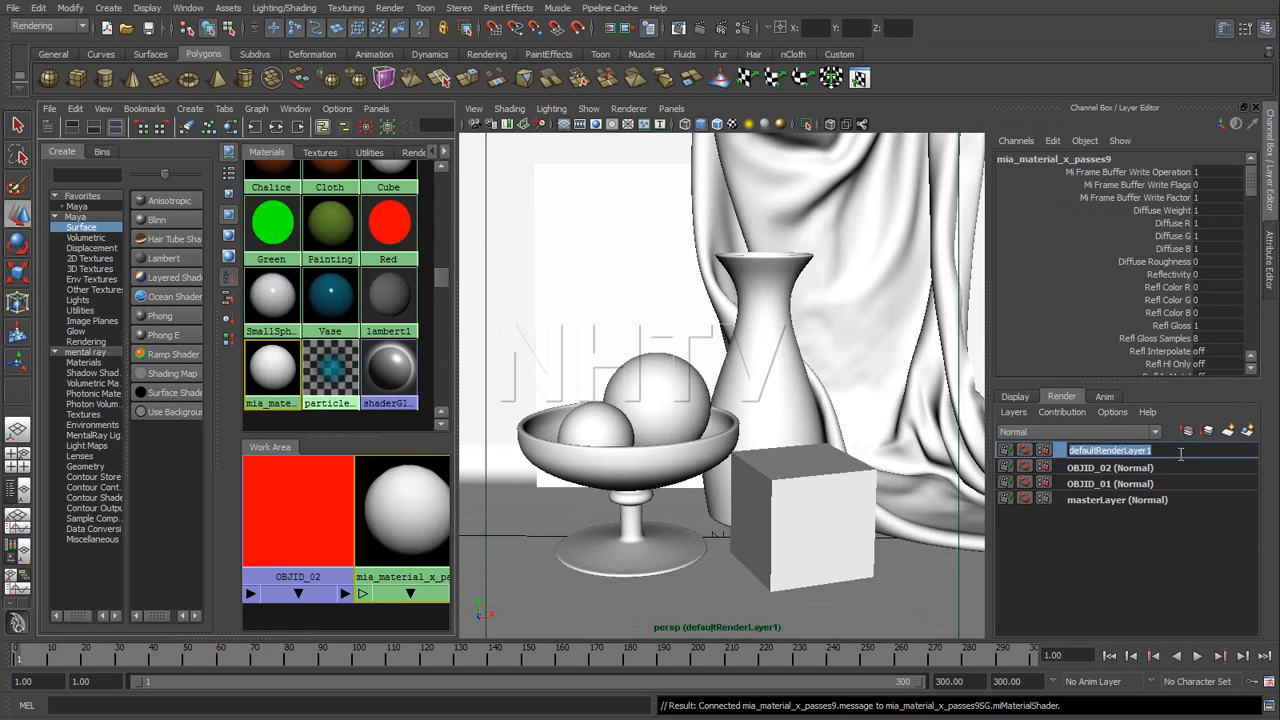
type("LightSources")
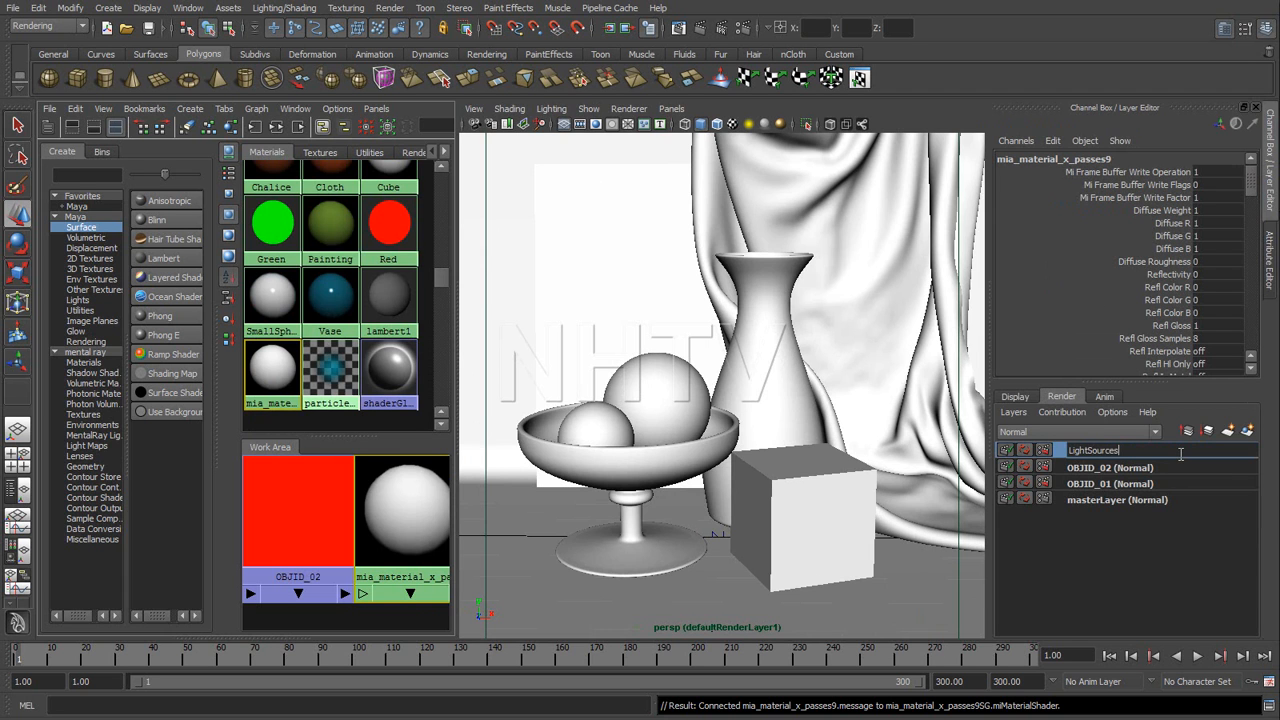
key("Return")
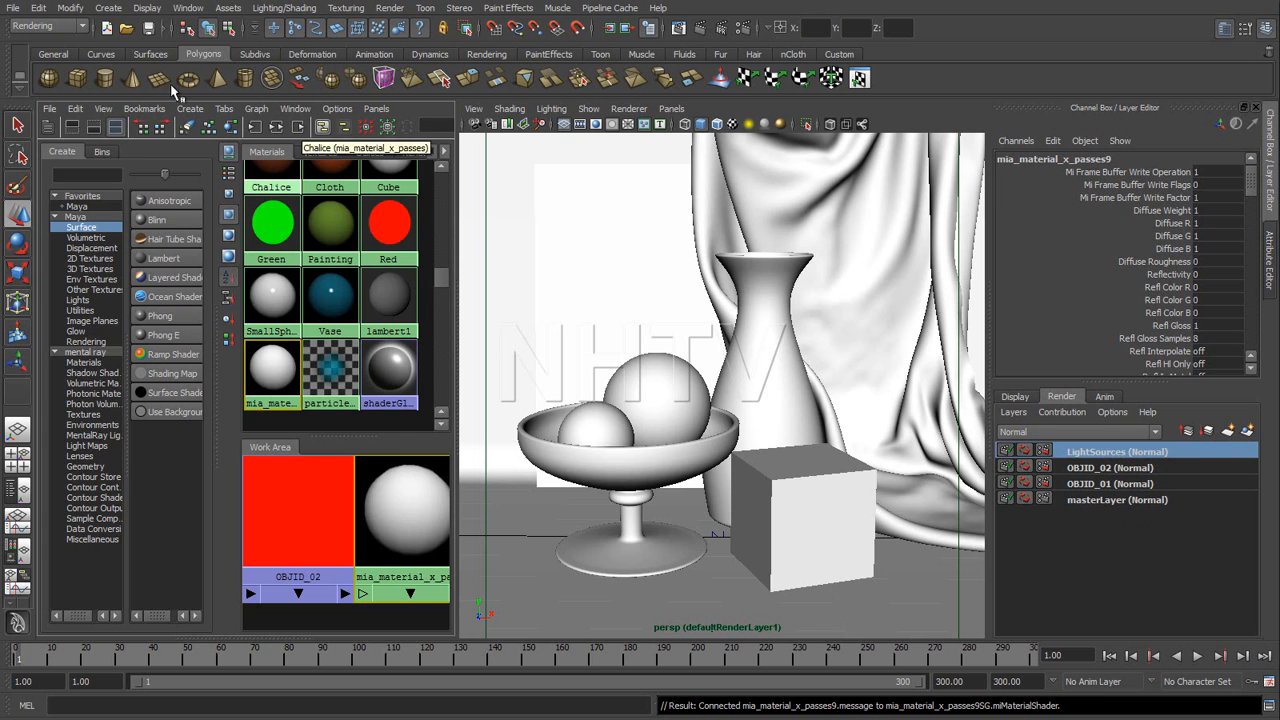
Step: Create a spot light while the LightSources layer is active
left_click(108, 8)
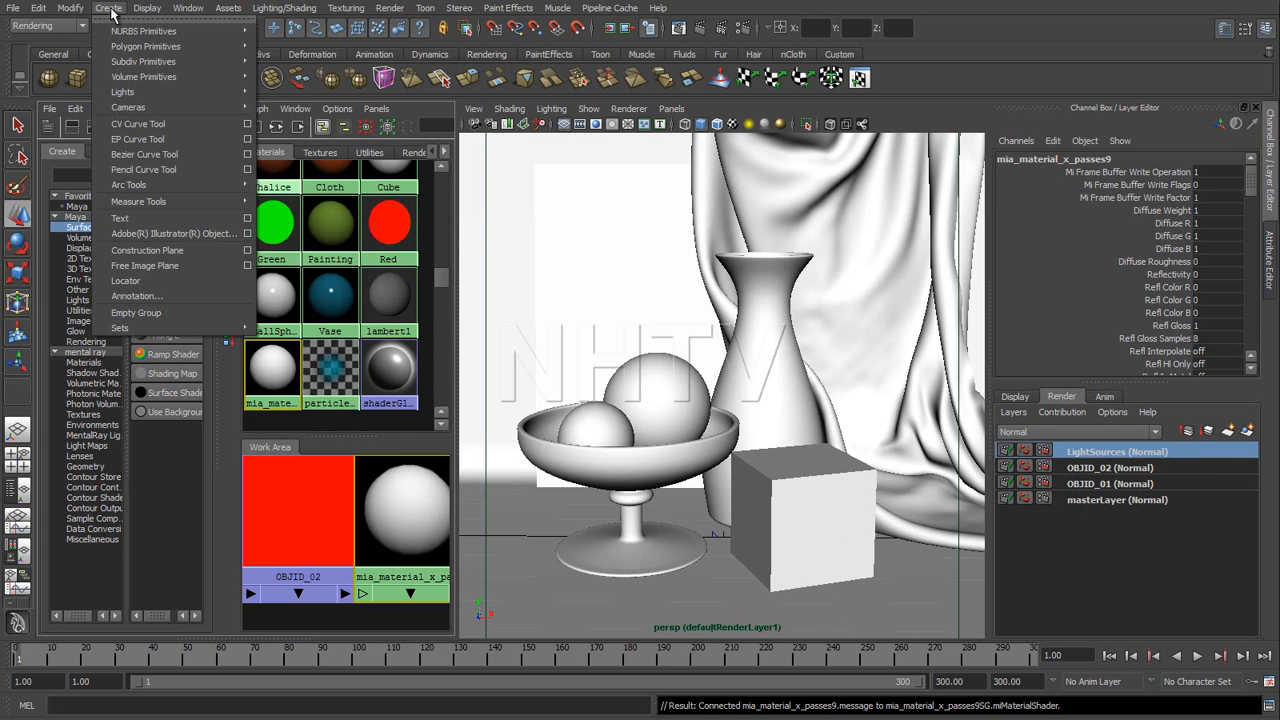
mouse_move(216, 97)
left_click(305, 147)
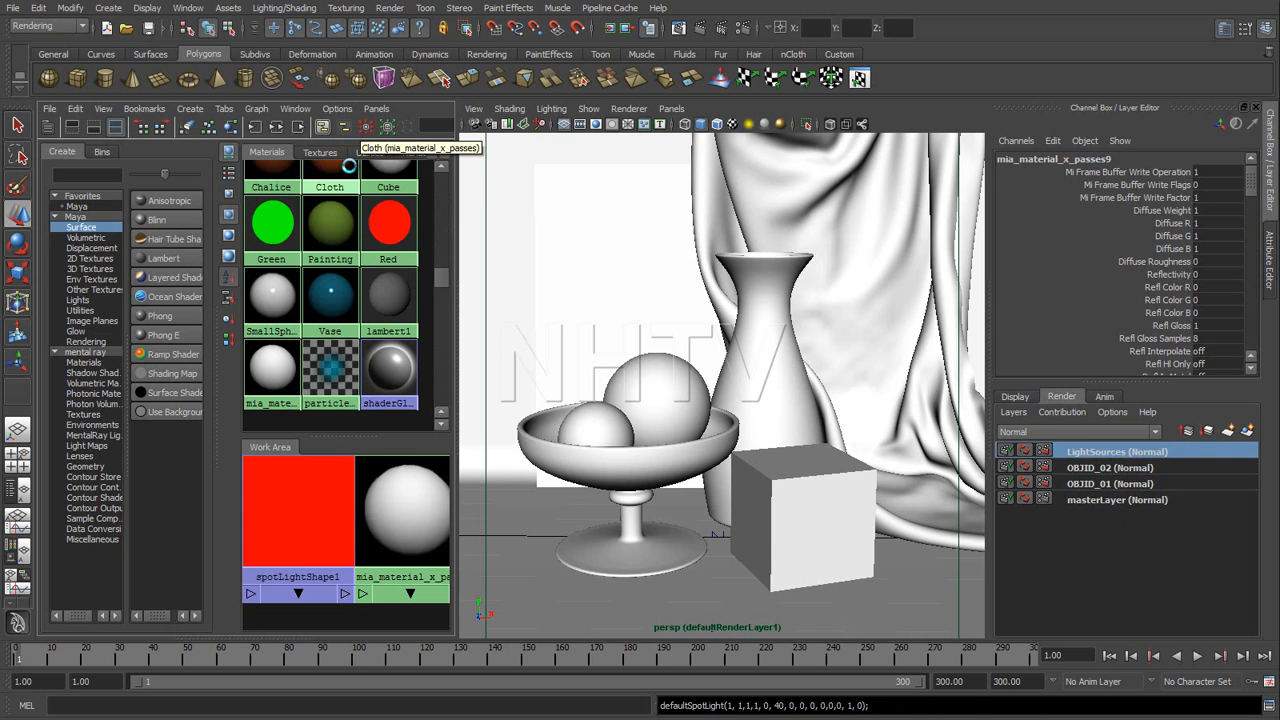
Step: Look through the new spot light and place it at about (-12.7, 15.3, 8.5), aimed down at the still life
left_click(671, 109)
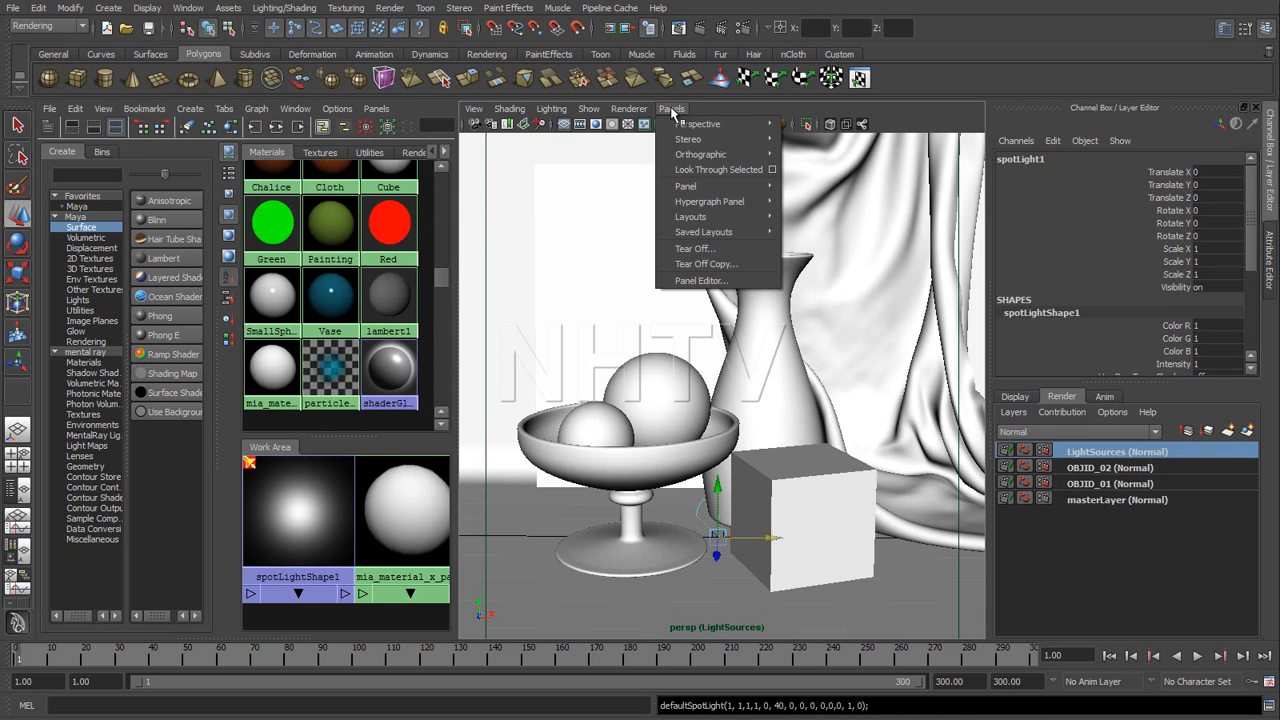
left_click(712, 170)
middle_click_drag(734, 277, 775, 345, "alt")
right_click_drag(775, 345, 664, 343, "alt")
left_click_drag(664, 343, 762, 395, "alt")
right_click_drag(762, 395, 716, 432, "alt")
left_click_drag(716, 432, 742, 428, "alt")
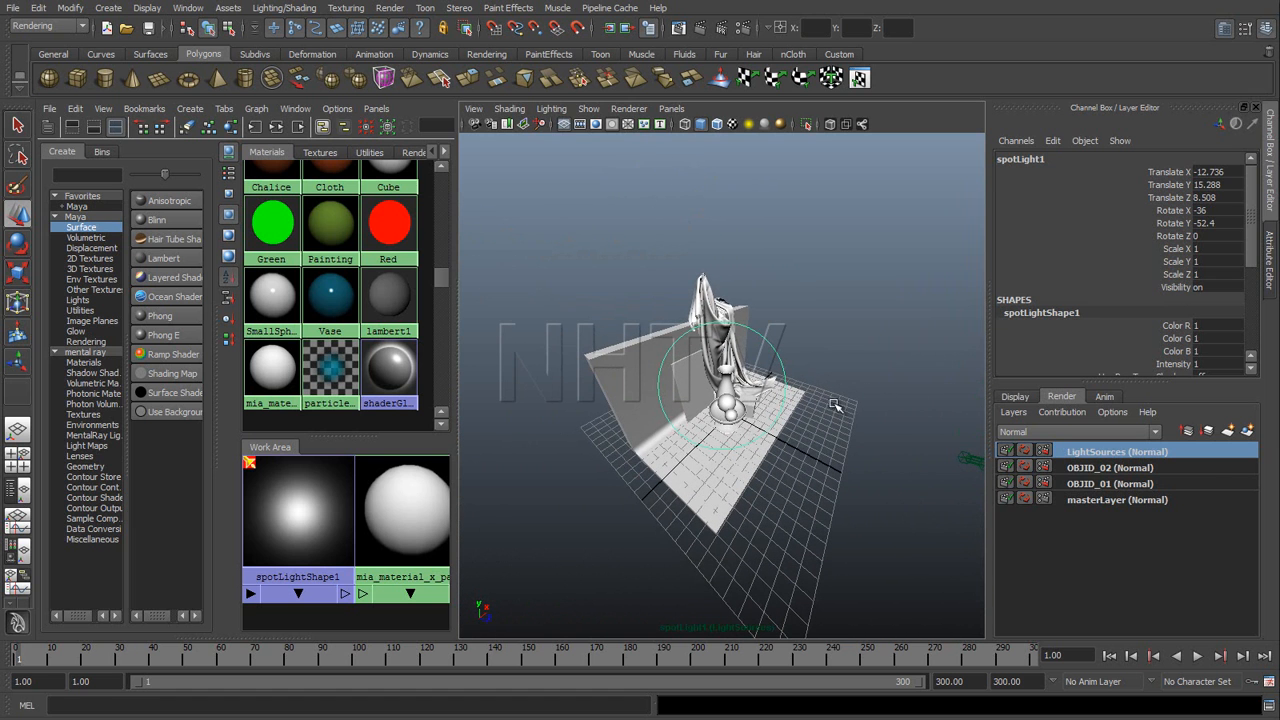
Step: Set the angle of view of the spot light's camera shape to 66.12
left_click(1270, 262)
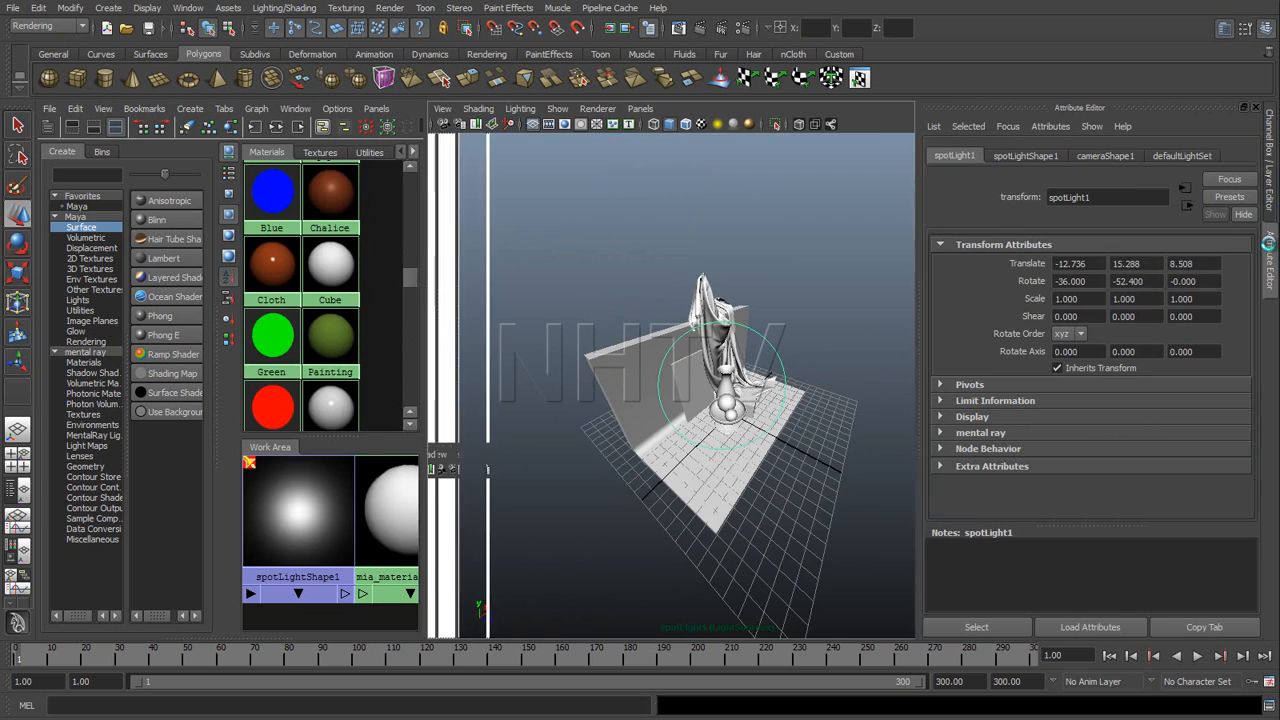
left_click(1103, 157)
left_click_drag(1185, 345, 1161, 345)
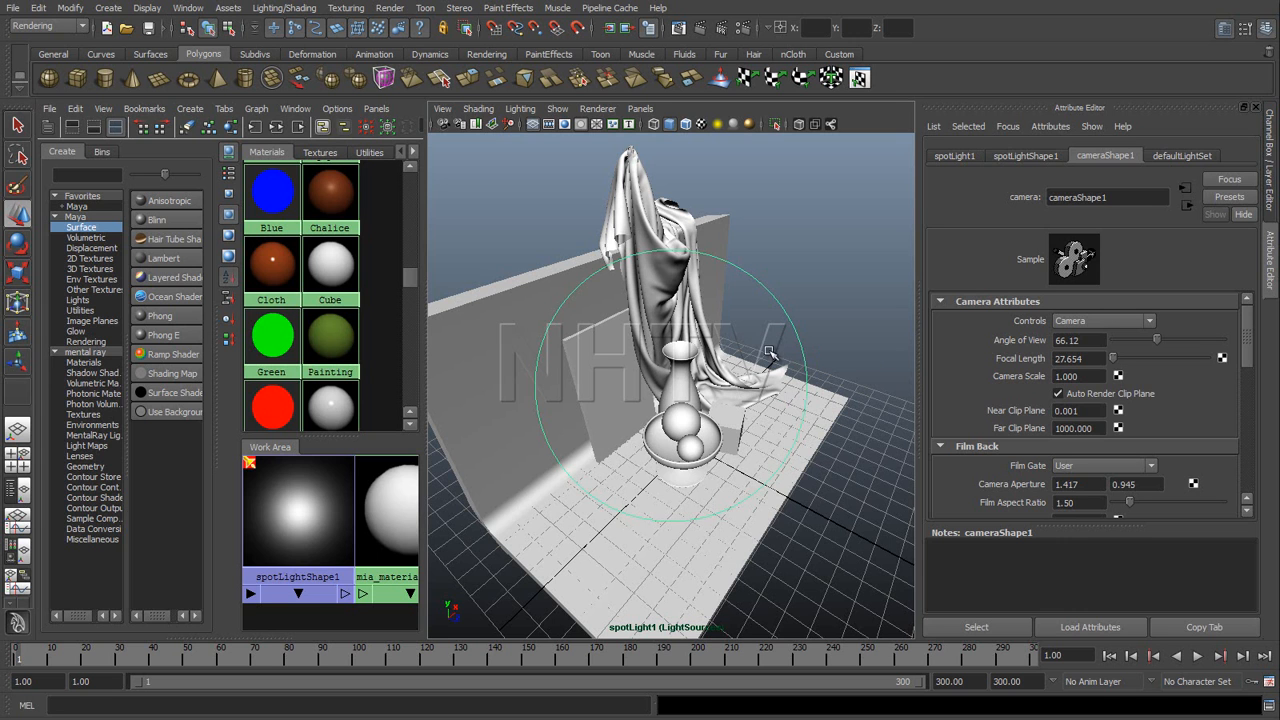
Step: Change the spot light's color to a pale warm orange
left_click(958, 157)
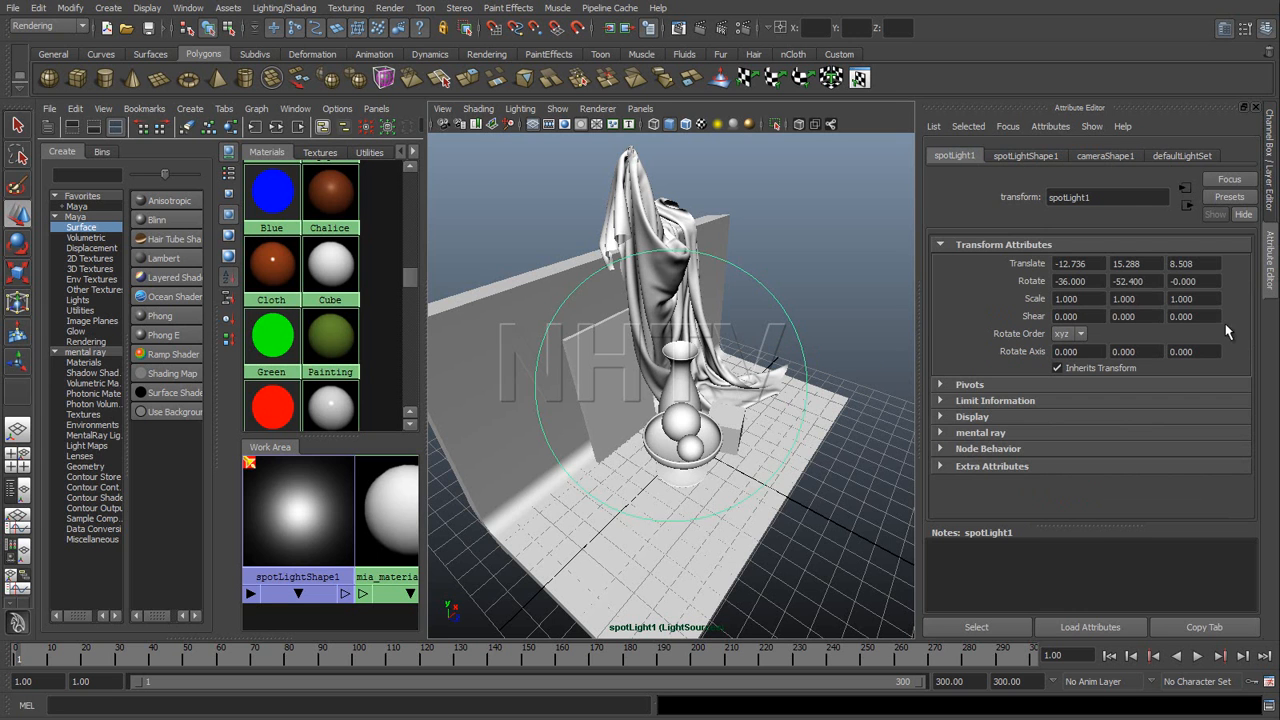
left_click(1020, 156)
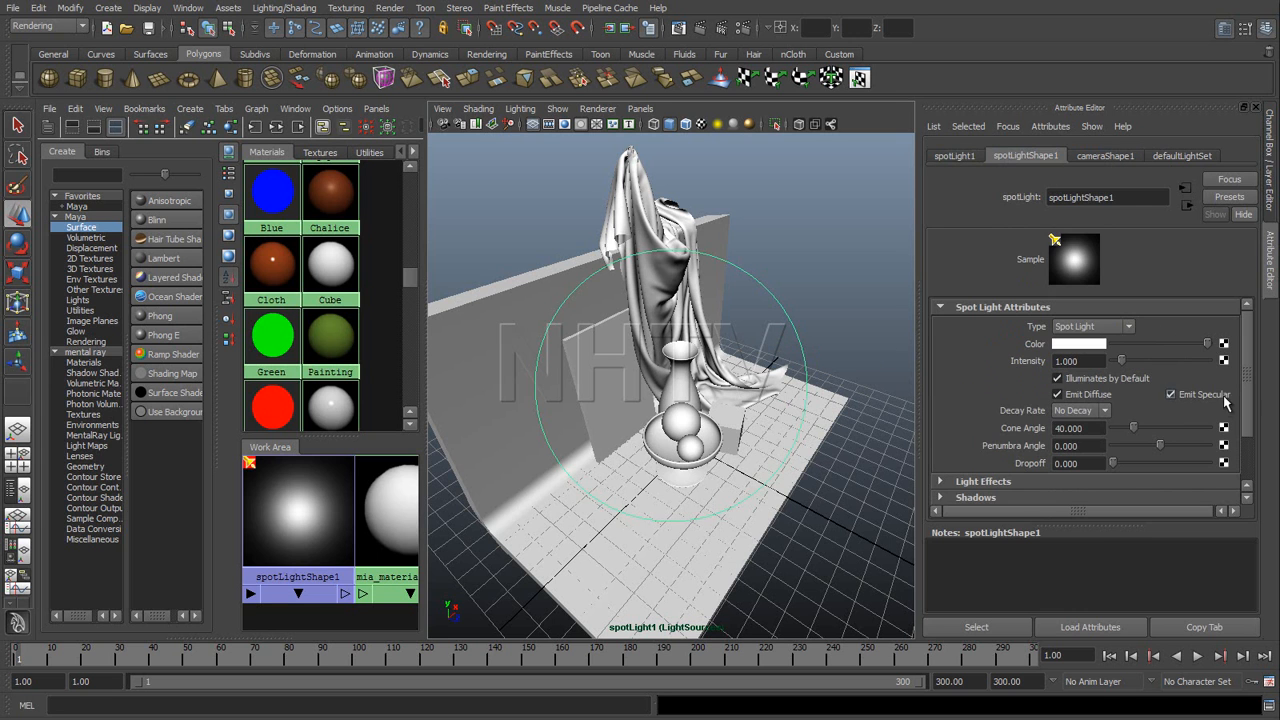
left_click(1089, 347)
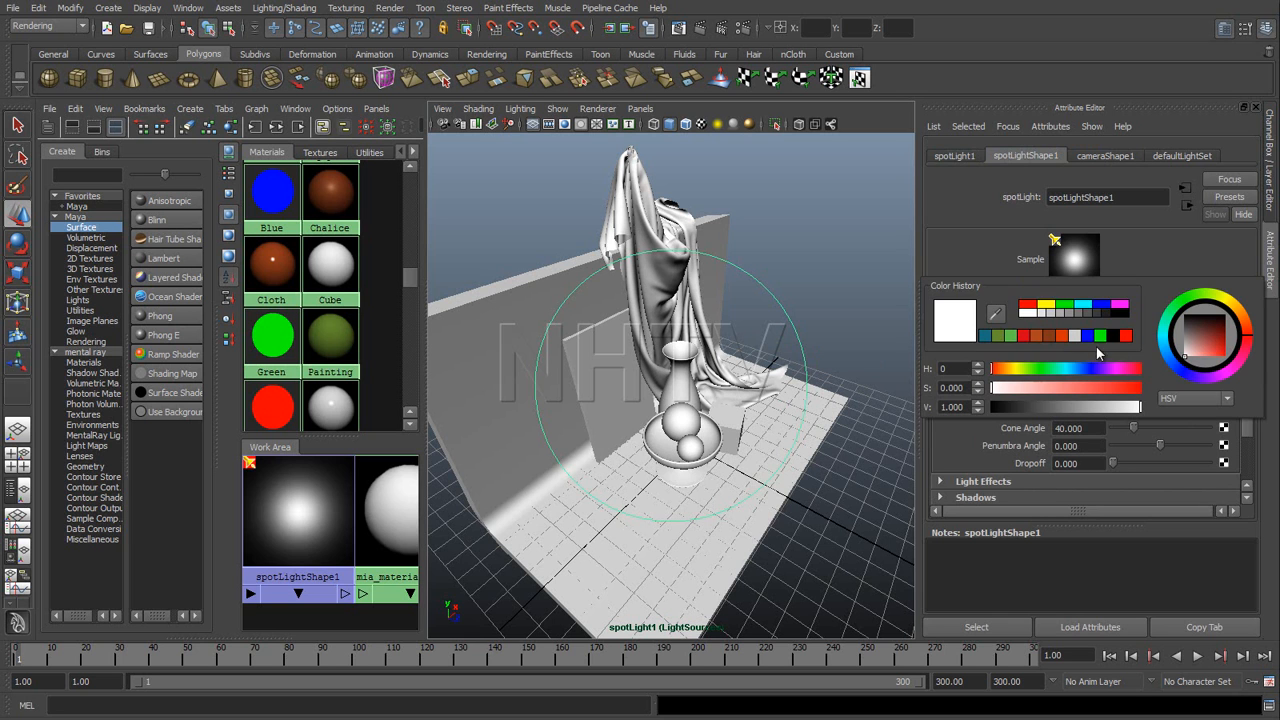
left_click(1004, 368)
mouse_move(1020, 388)
left_mouse_down()
mouse_move(1032, 391)
mouse_move(1013, 373)
left_mouse_up()
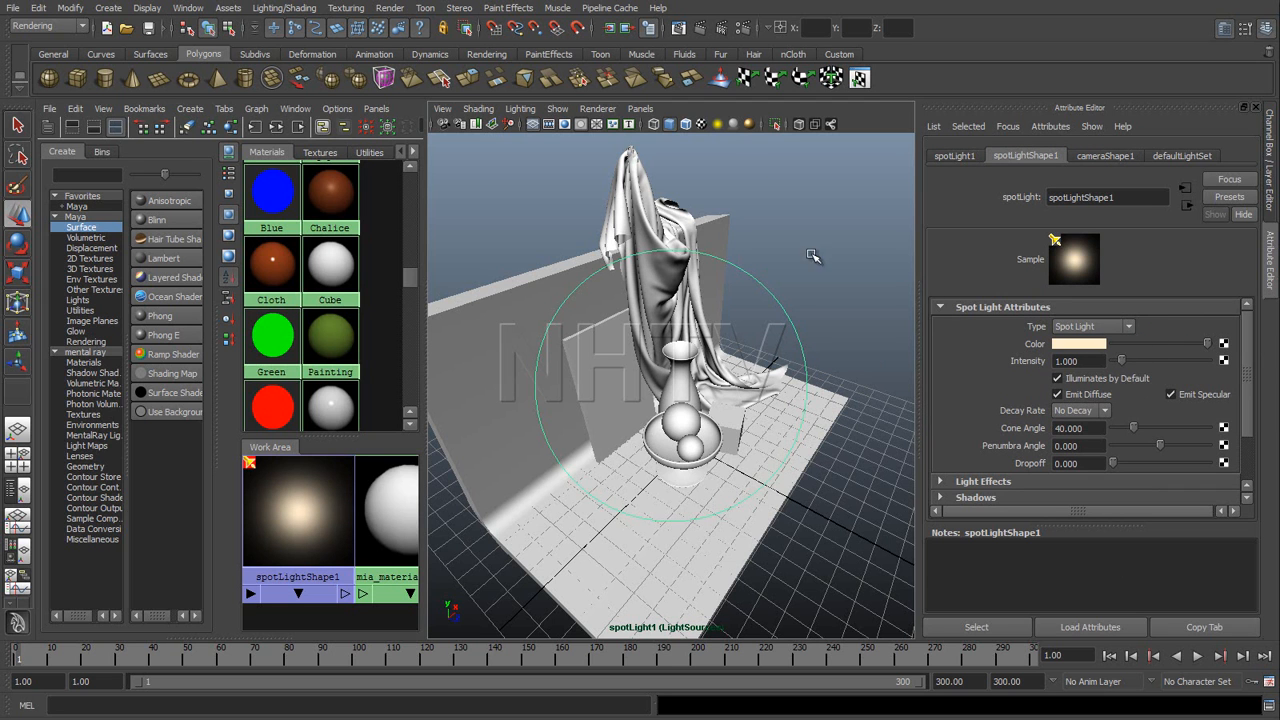
Step: Show the scene lighting in the viewport and set the spot light's Penumbra Angle to 20
left_click(718, 125)
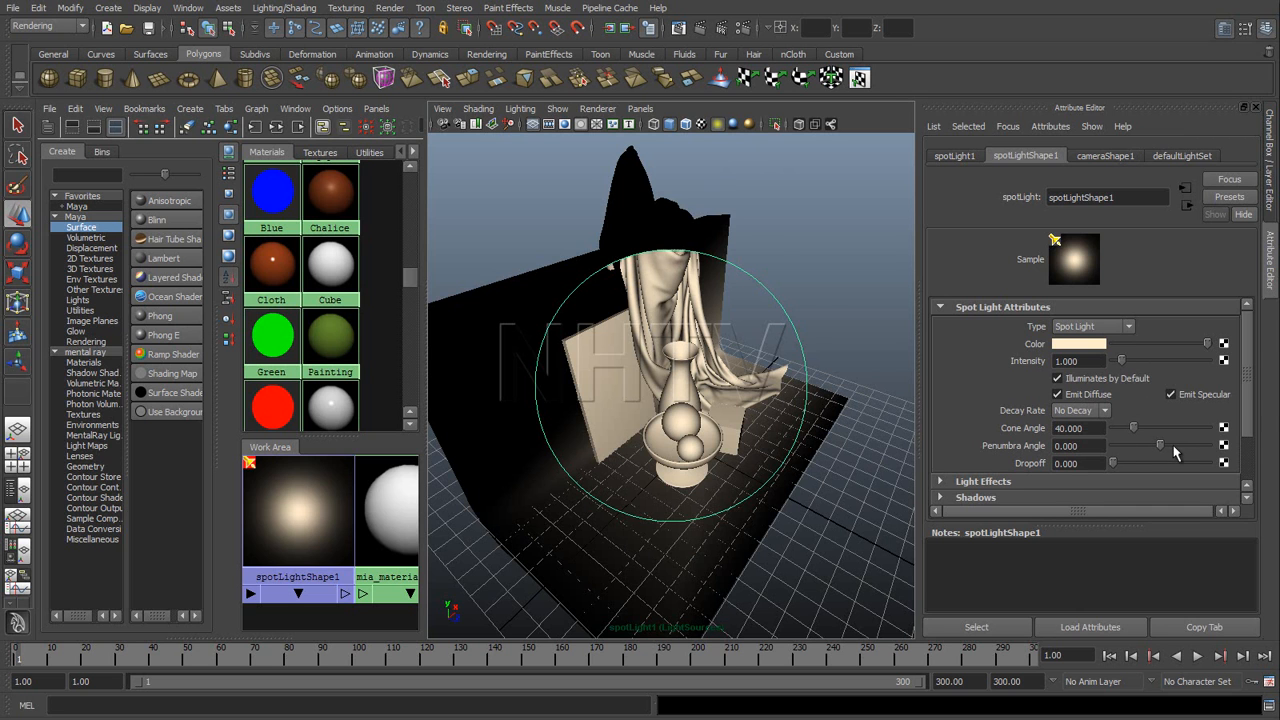
left_click_drag(1172, 444, 1208, 445)
left_click(1079, 447)
type("20")
key("Return")
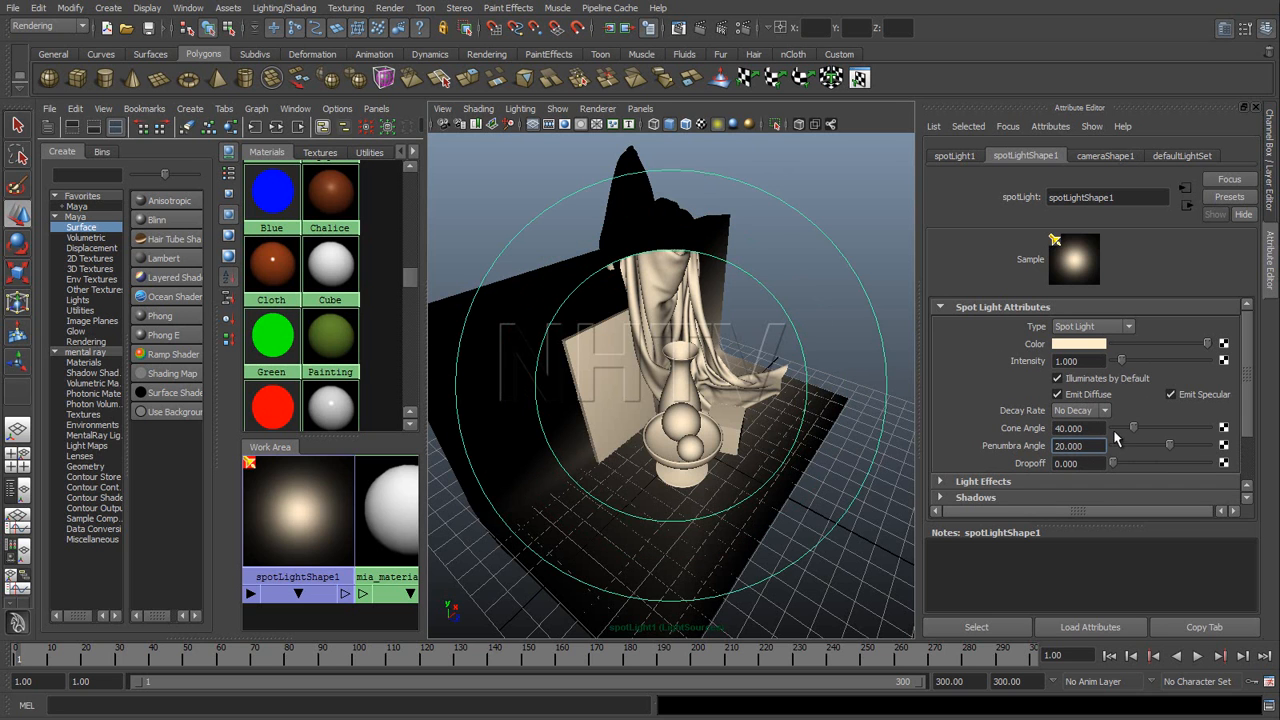
Step: Set the spot light's Decay Rate to Quadratic and try intensities of 500 and 300 before settling on 400
left_click(1090, 410)
left_click(1088, 446)
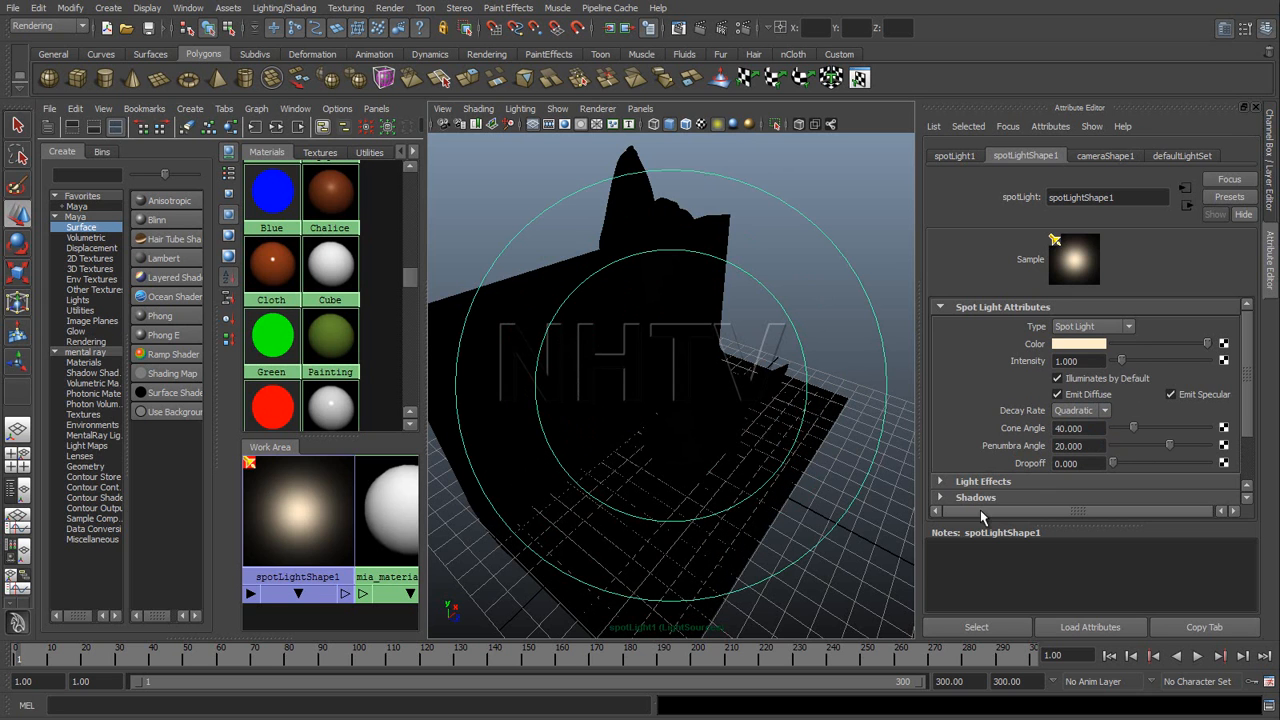
left_click(1094, 362)
type("500")
key("Return")
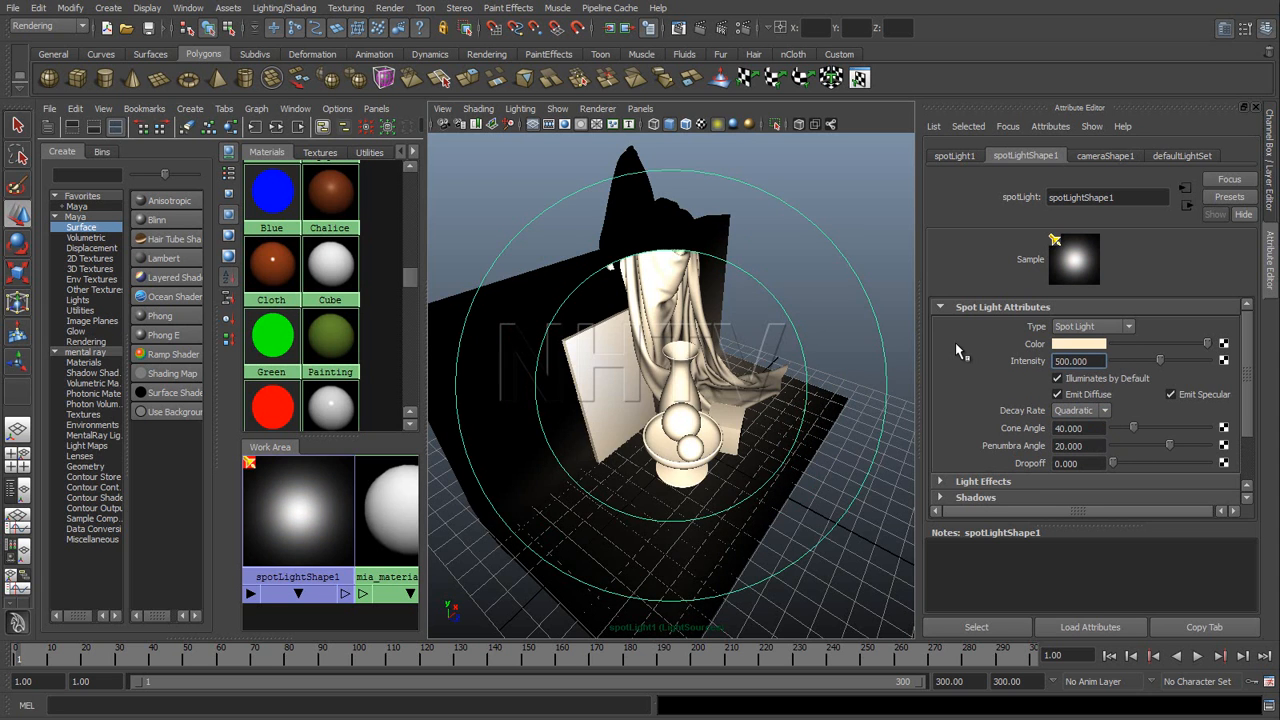
left_click(1094, 361)
type("300")
key("Return")
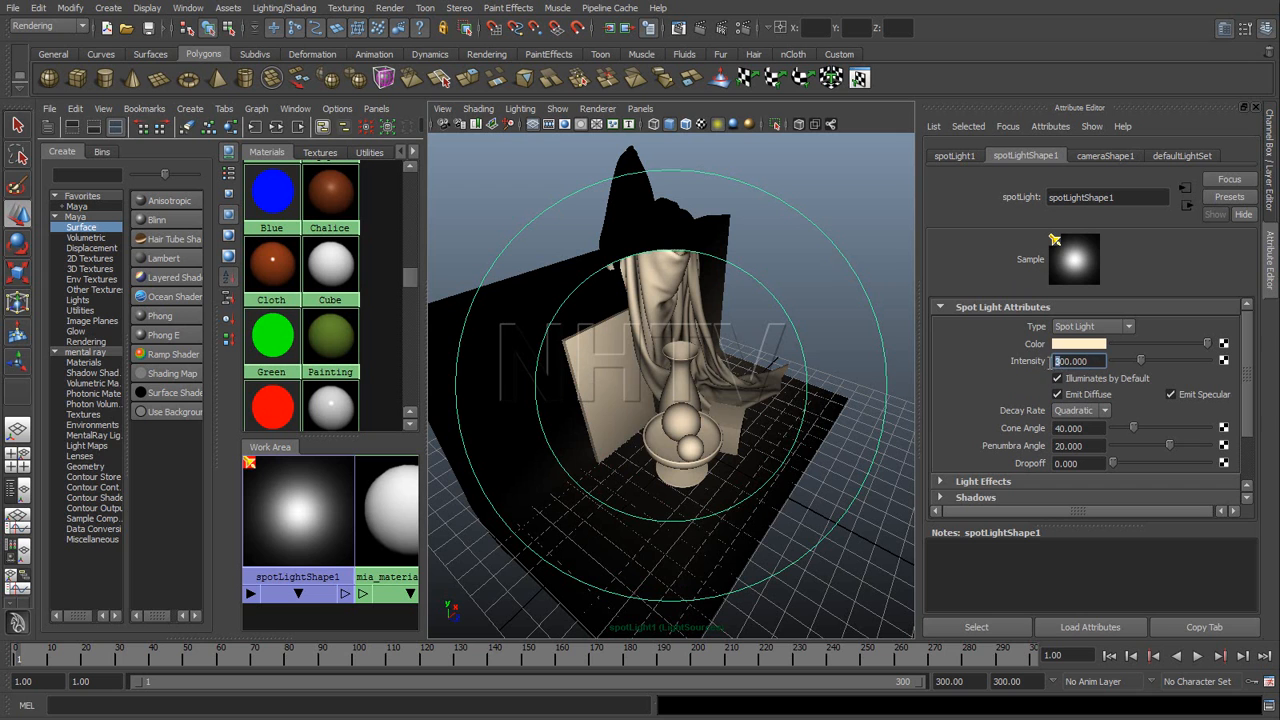
type("4")
key("Return")
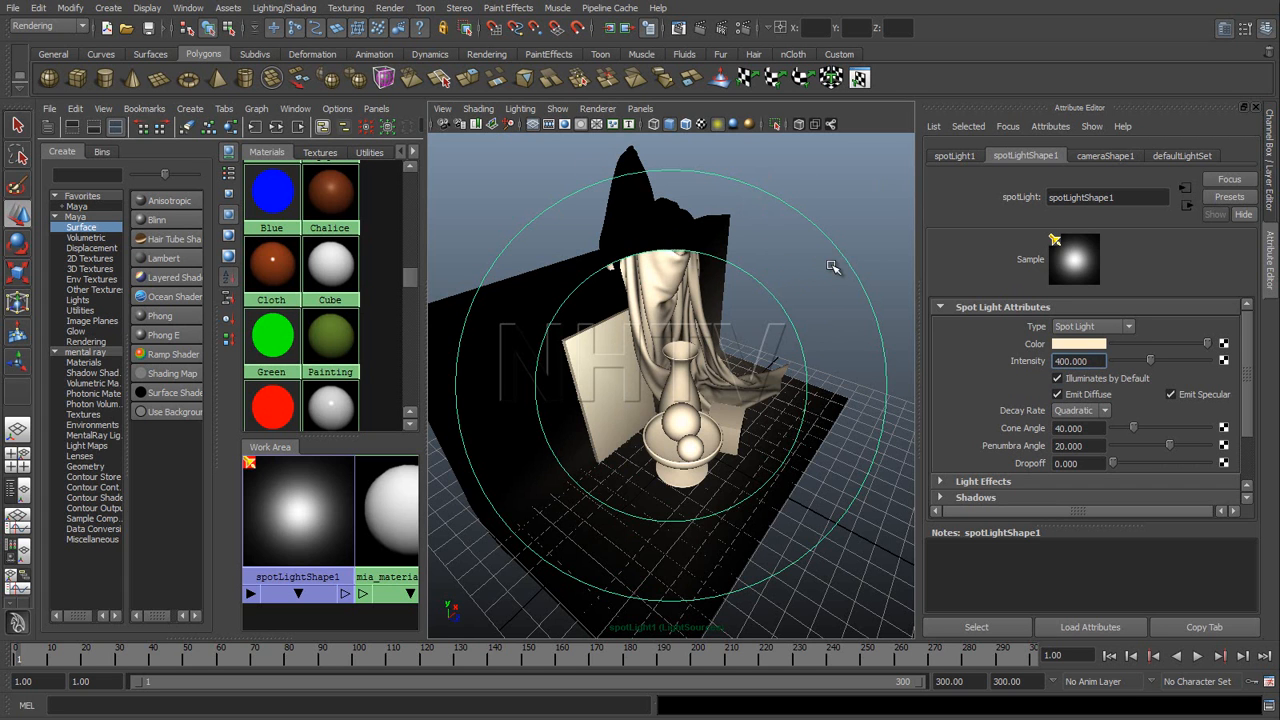
Step: Duplicate the spot light and swing the original around to the opposite side of the still life
left_click_drag(854, 211, 848, 244, "alt")
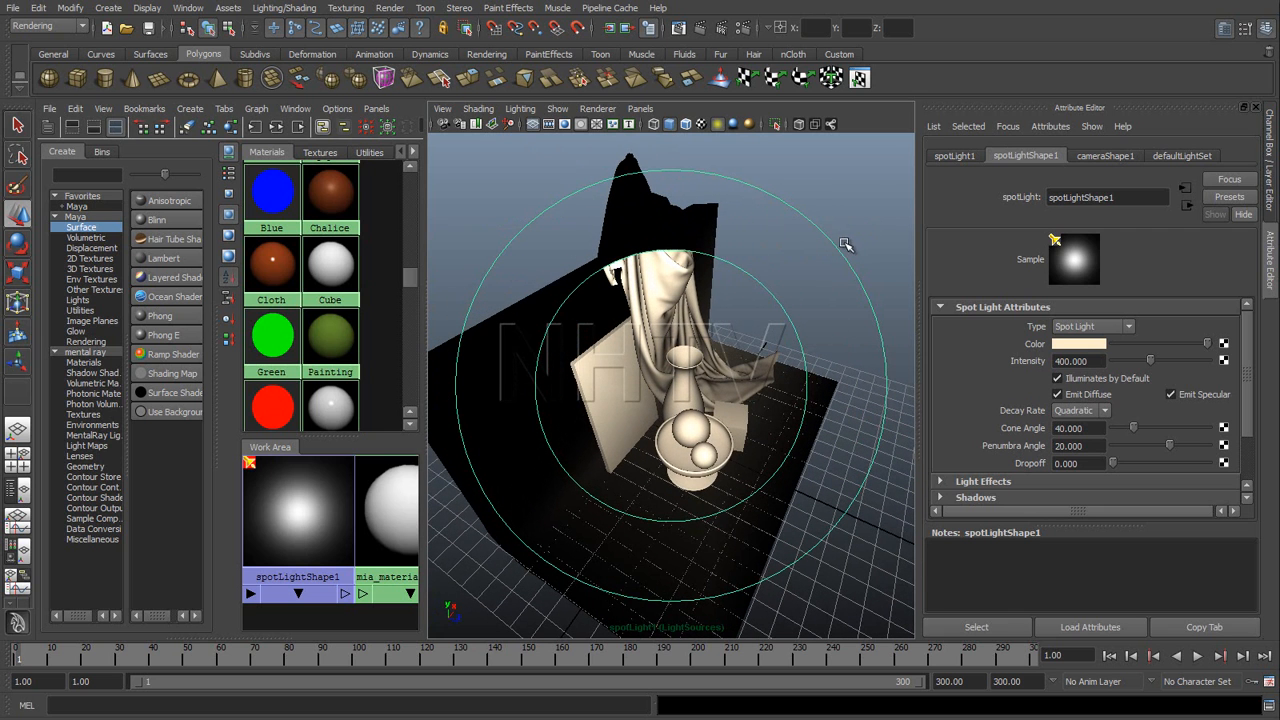
key("ctrl+d")
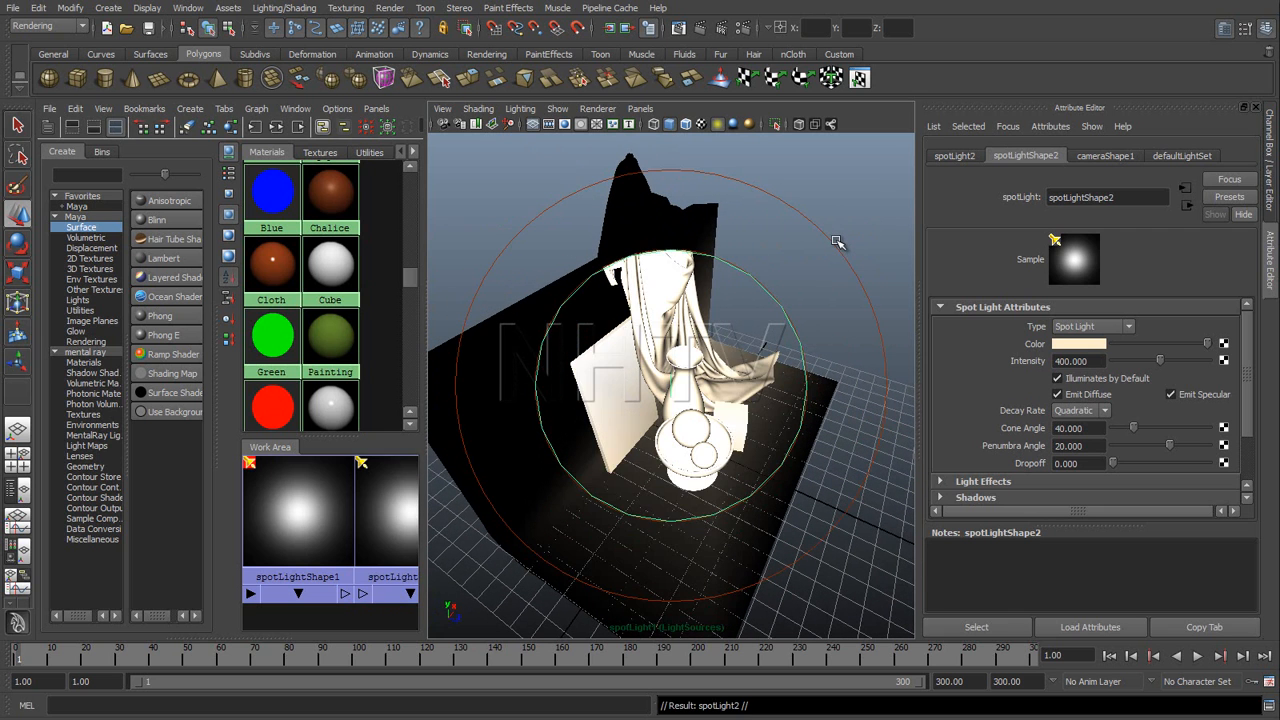
left_click_drag(834, 206, 694, 188, "alt")
left_click_drag(808, 187, 863, 200, "alt")
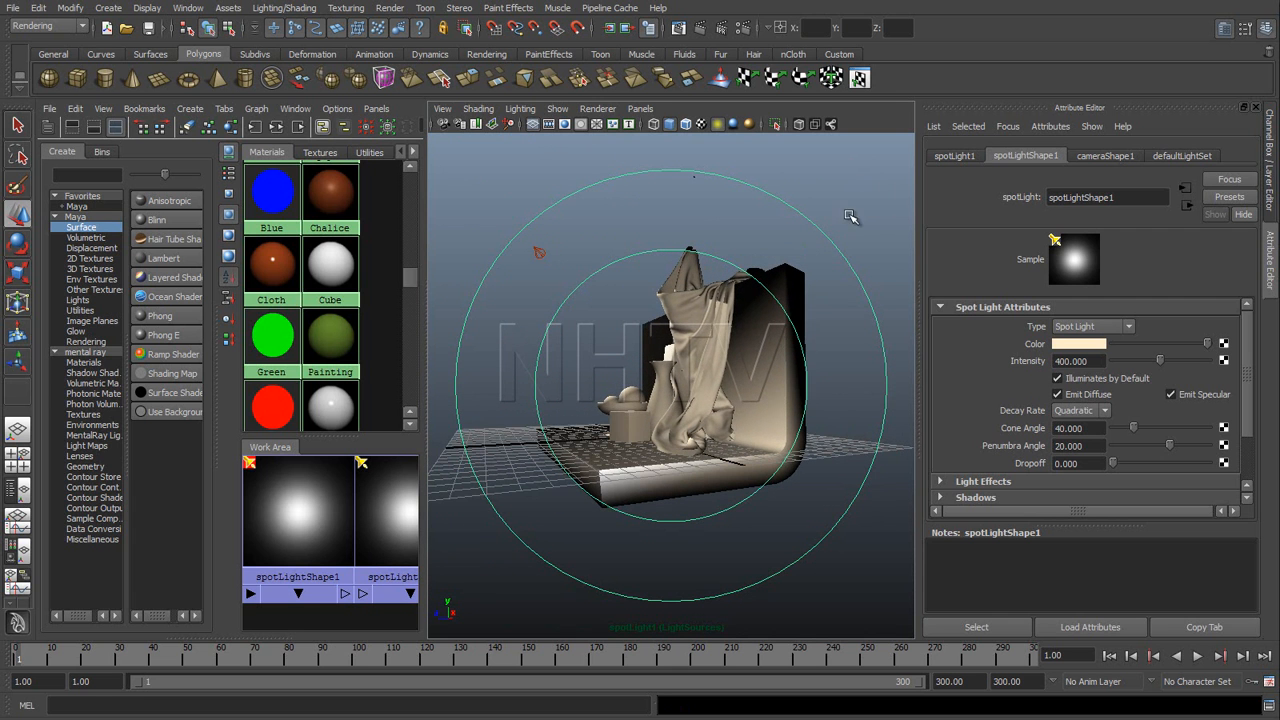
Step: Enable ray trace shadows on the spot light being looked through, with Light Radius 1 and Shadow Rays 32
left_click_drag(1249, 400, 1257, 470)
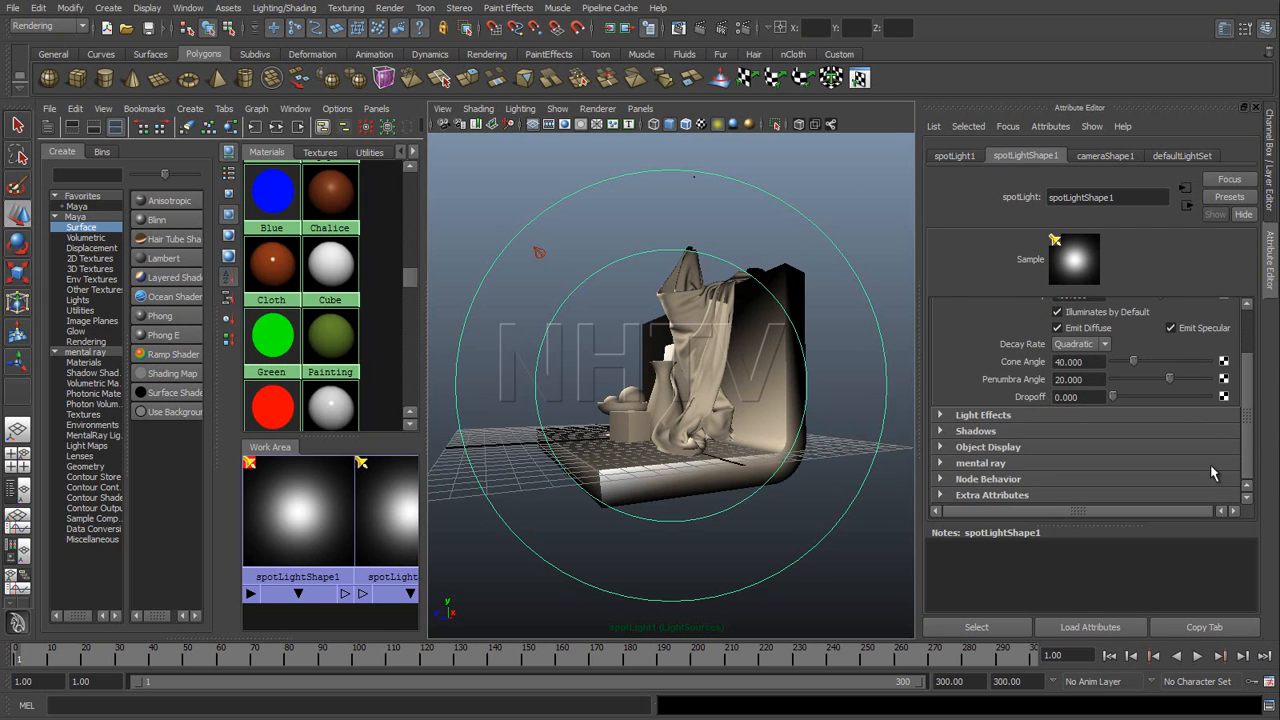
left_click(975, 431)
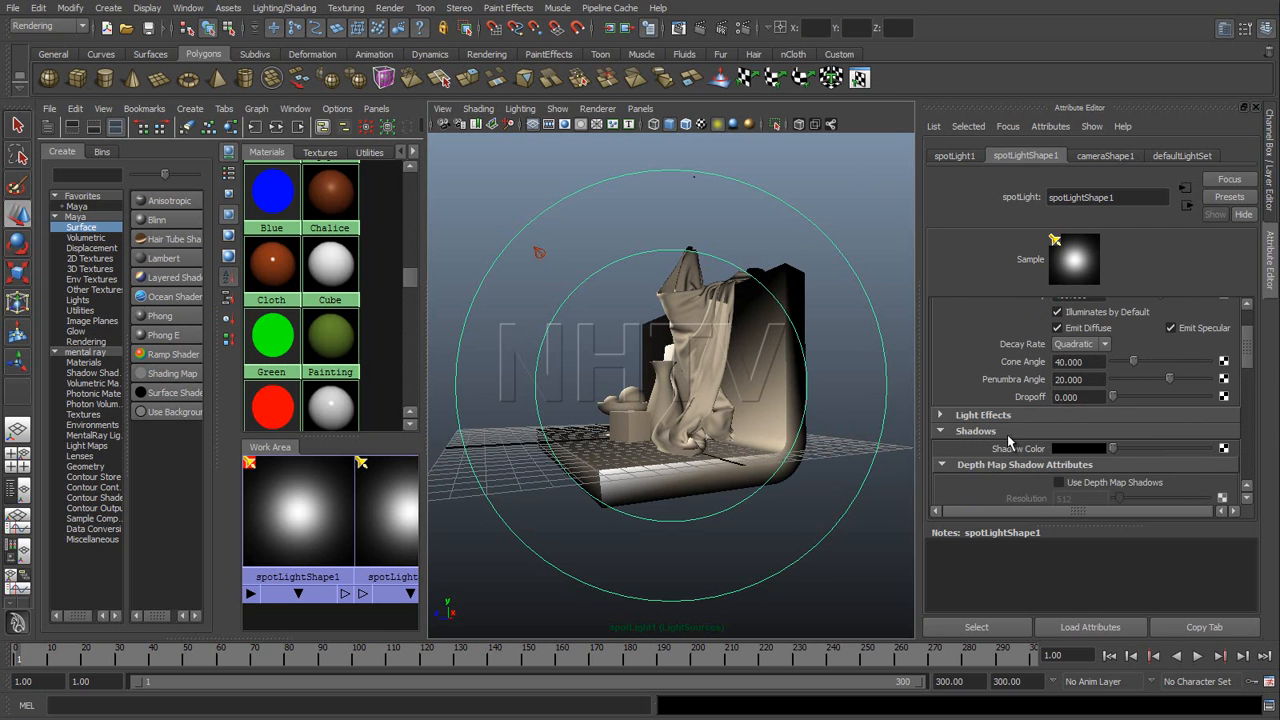
left_click_drag(1249, 360, 1250, 455)
left_click(1059, 376)
left_click_drag(1098, 392, 1047, 398)
type("1")
key("Return")
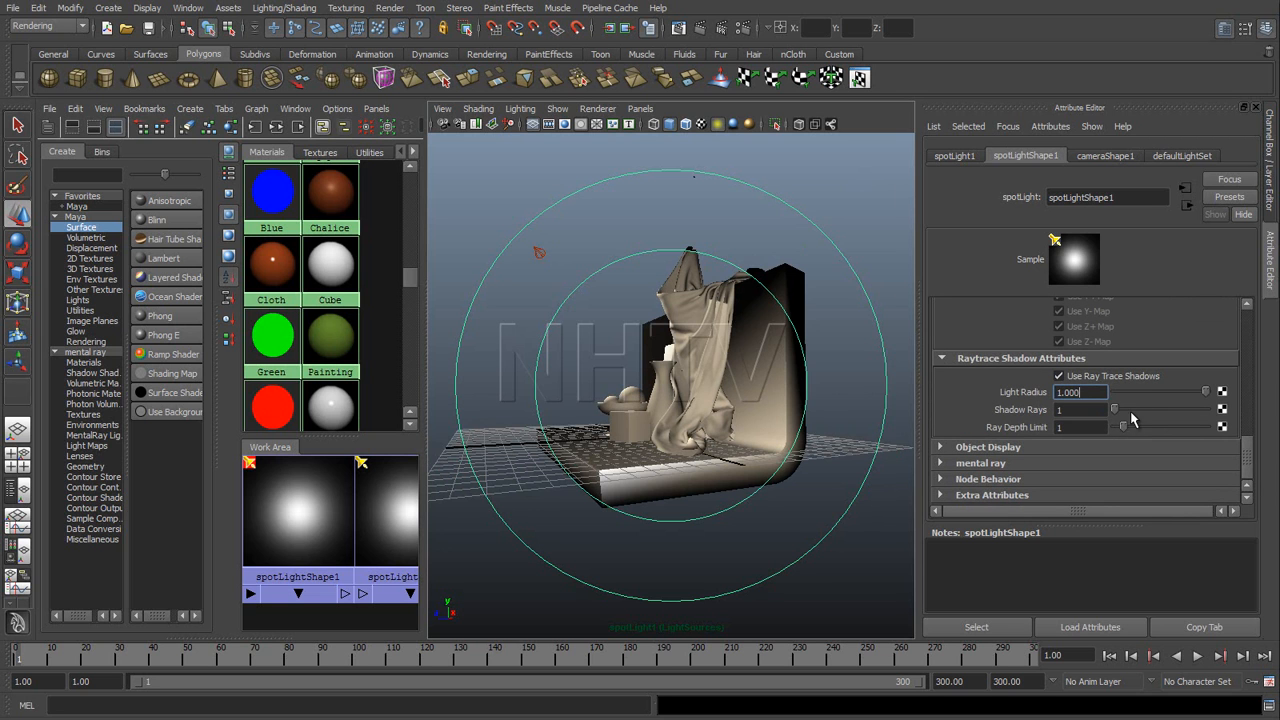
left_click_drag(1091, 410, 1058, 428)
type("32")
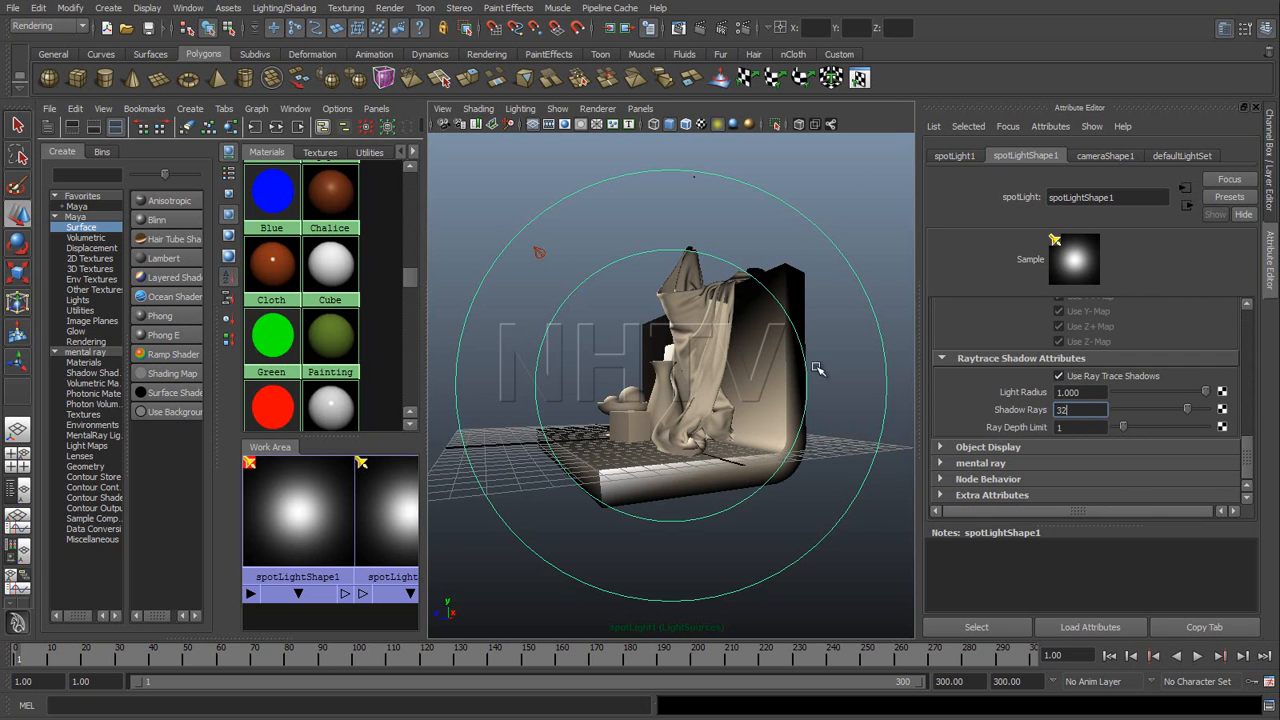
Step: Change that same spot light's color to a saturated medium blue
left_click(830, 212)
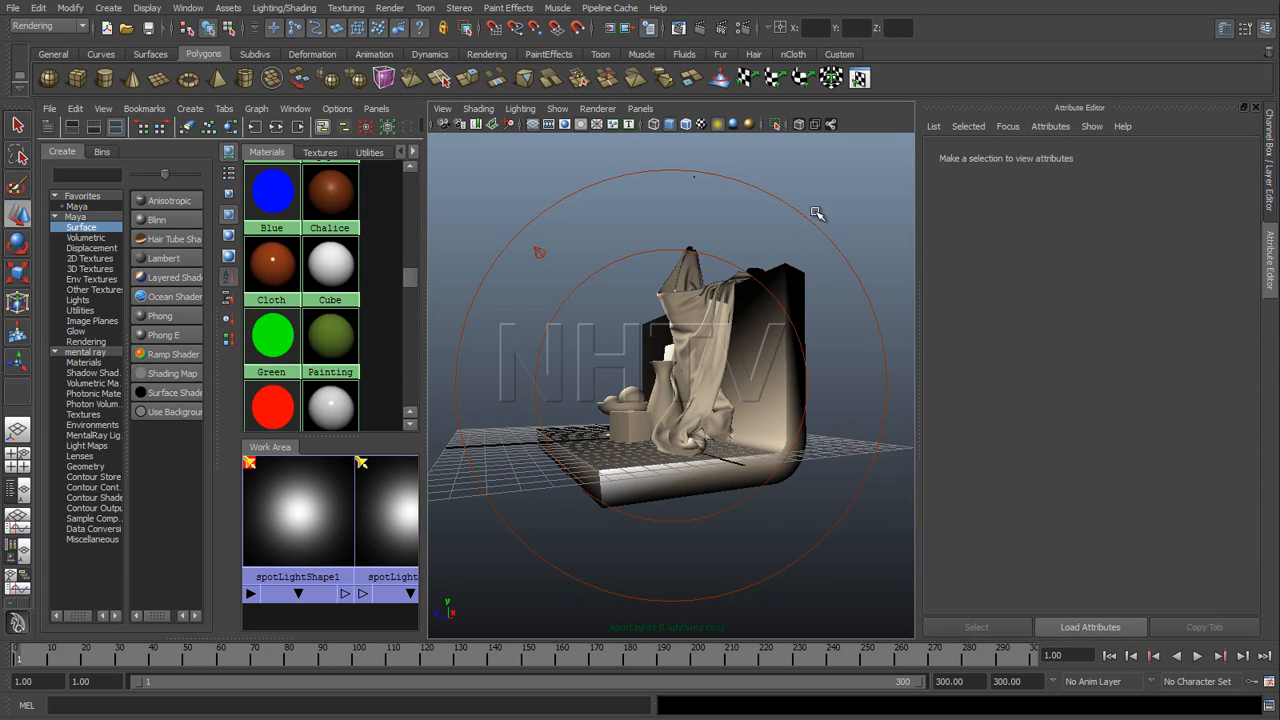
left_click(800, 229)
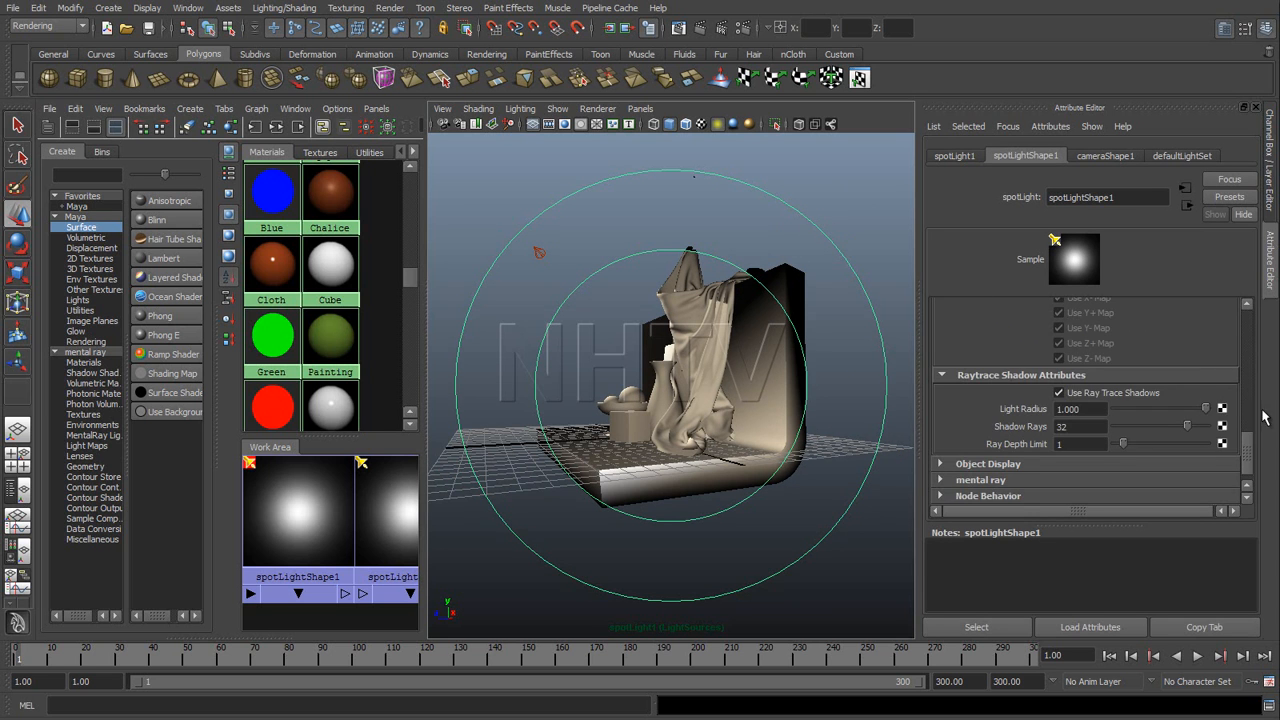
left_click_drag(1248, 450, 1238, 311)
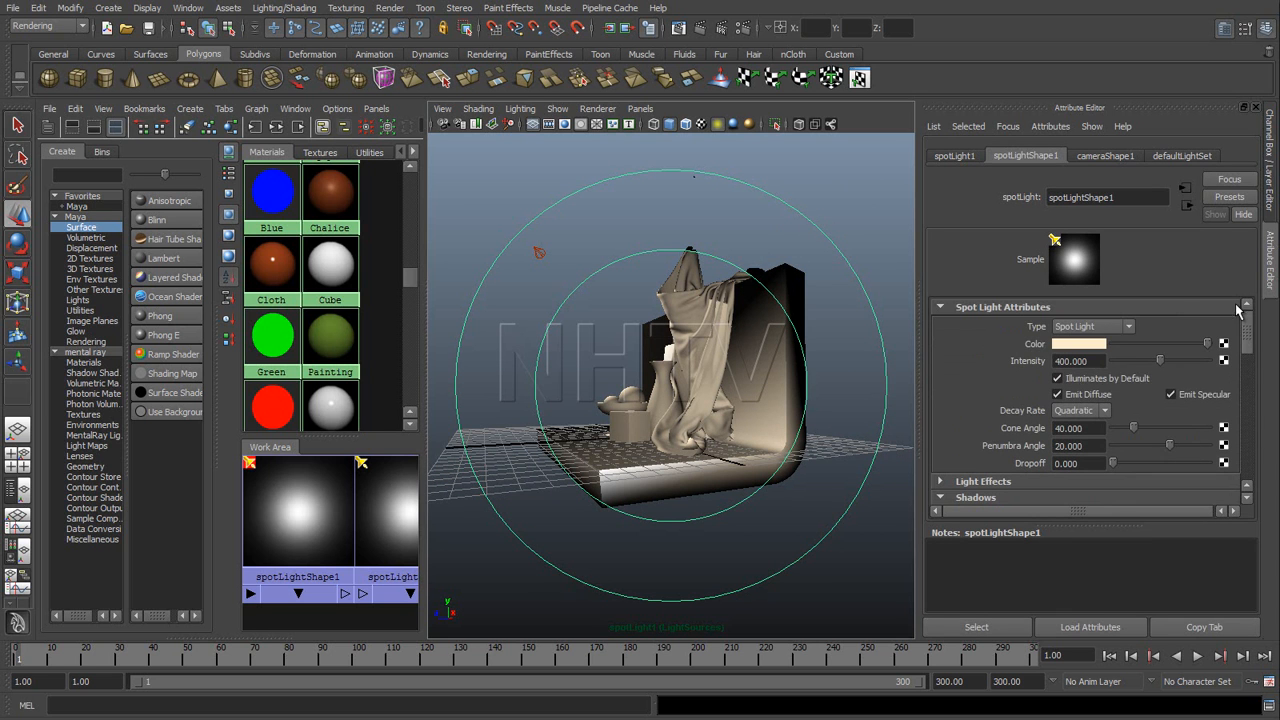
left_click(1092, 346)
left_click(1077, 372)
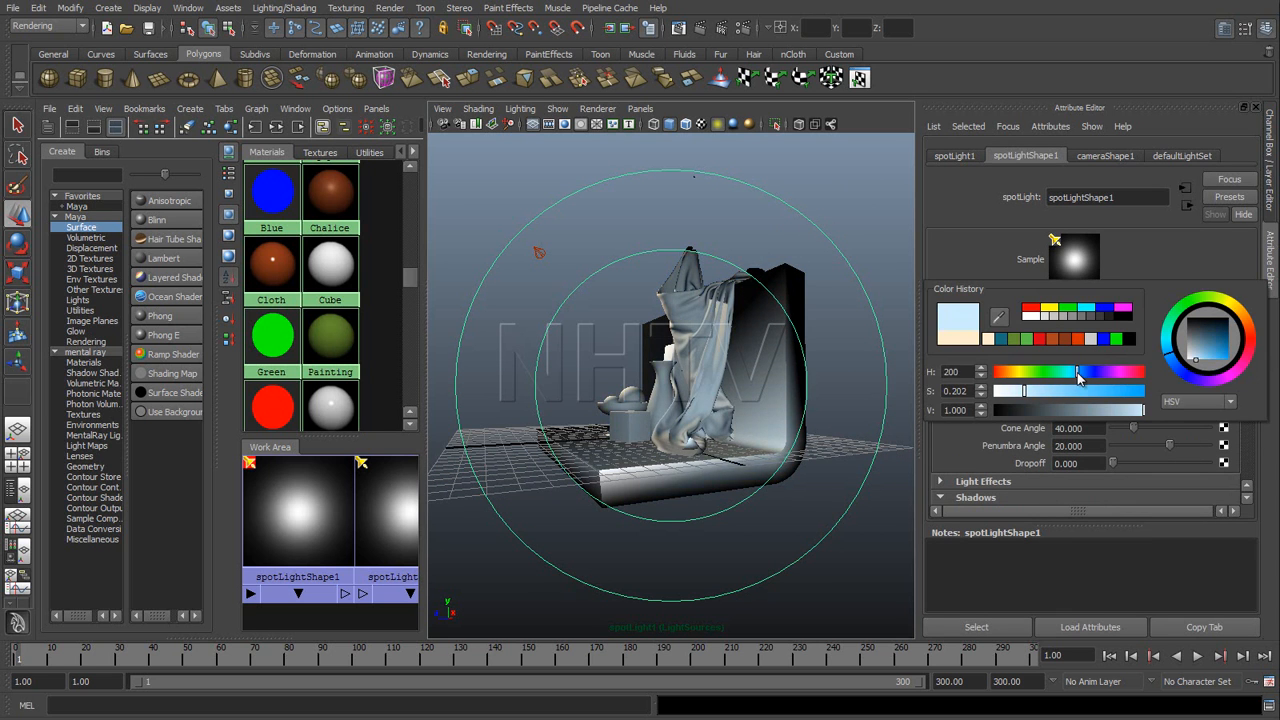
mouse_move(1077, 372)
left_mouse_down()
mouse_move(1048, 397)
mouse_move(1089, 388)
left_mouse_up()
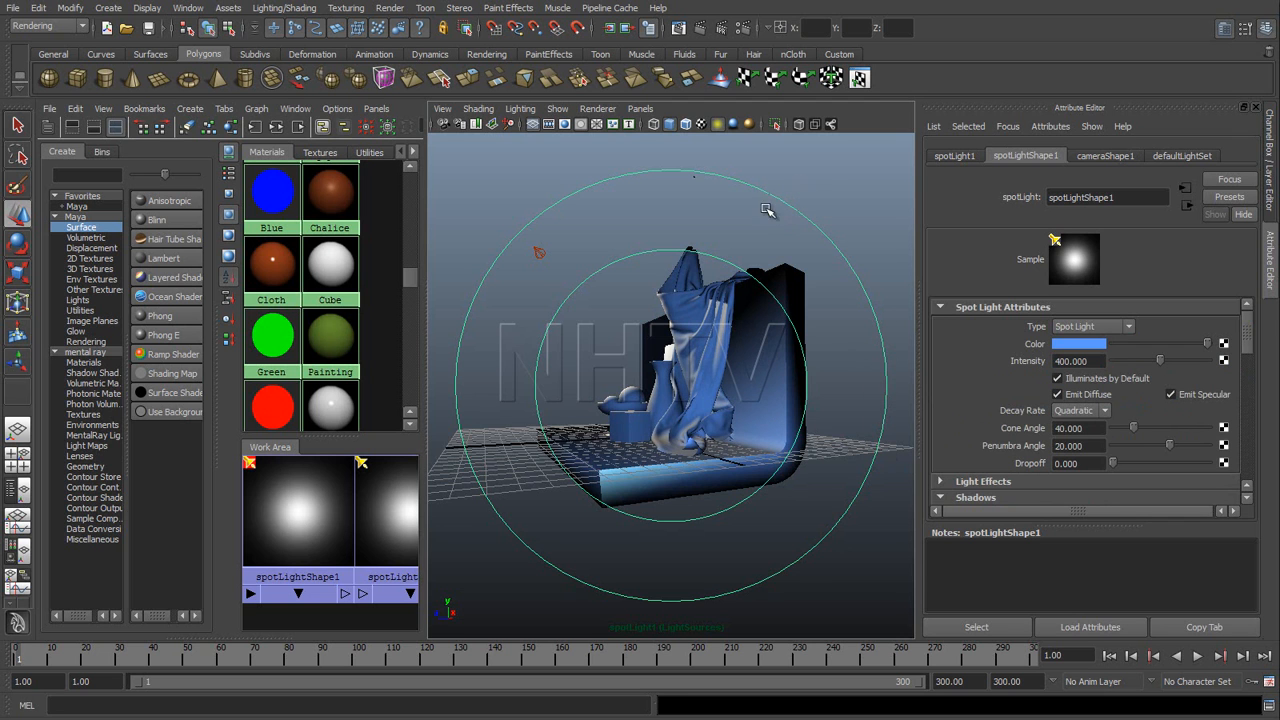
Step: Duplicate the blue spot light and swing the original around to a high position behind the backdrop
key("ctrl+d")
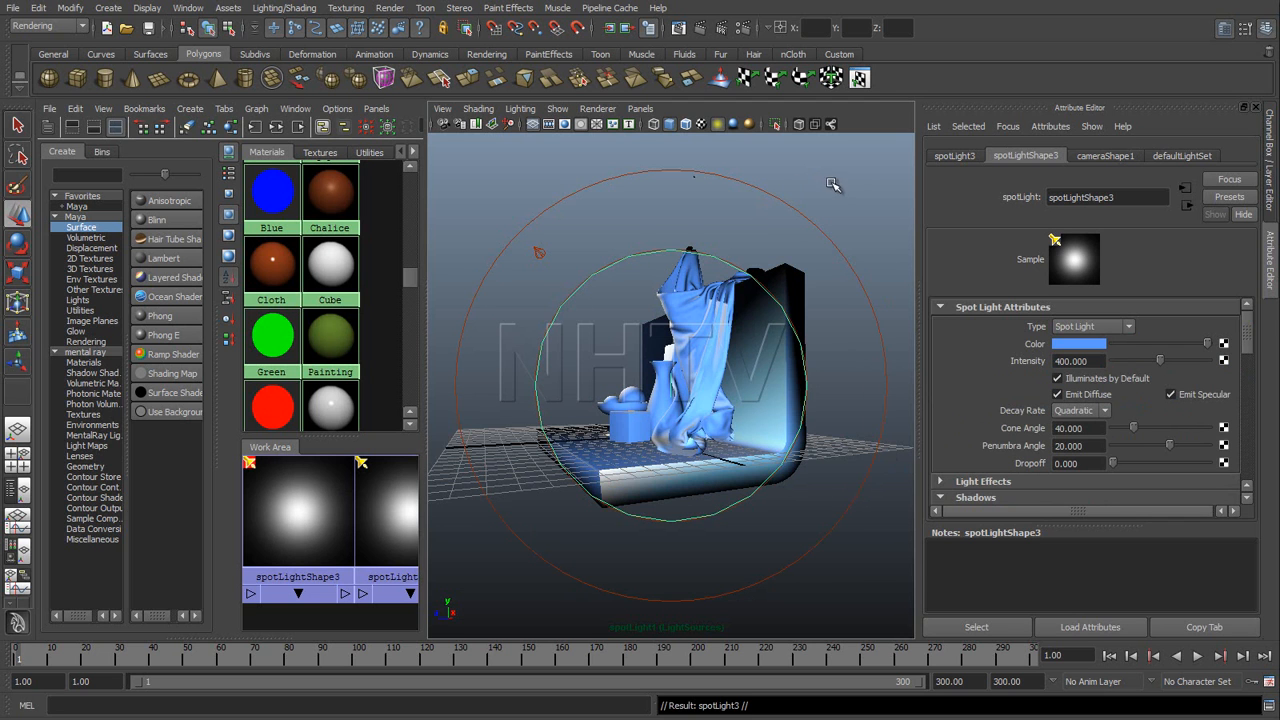
left_click_drag(835, 179, 626, 276, "alt")
left_click_drag(831, 198, 783, 241)
Step: Fine-tune the back light's aim from above and set its intensity to 2000
left_click_drag(1093, 364, 1028, 369)
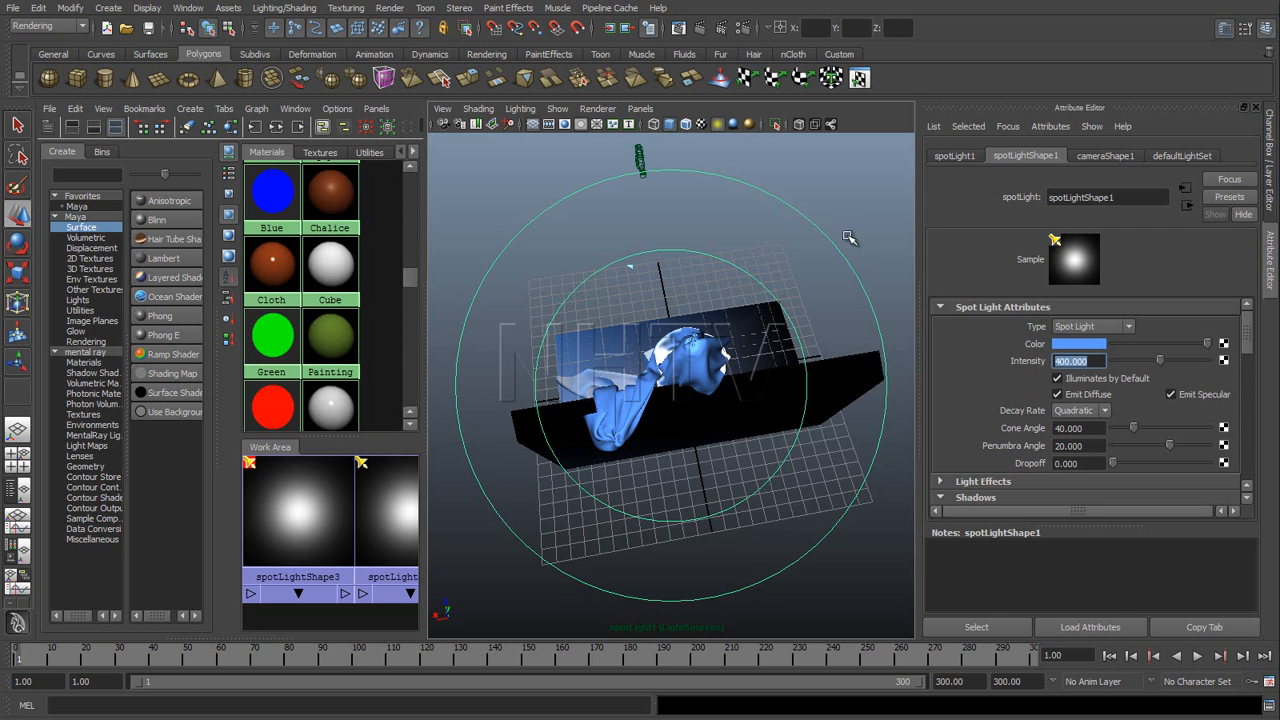
left_click_drag(860, 233, 859, 229, "alt")
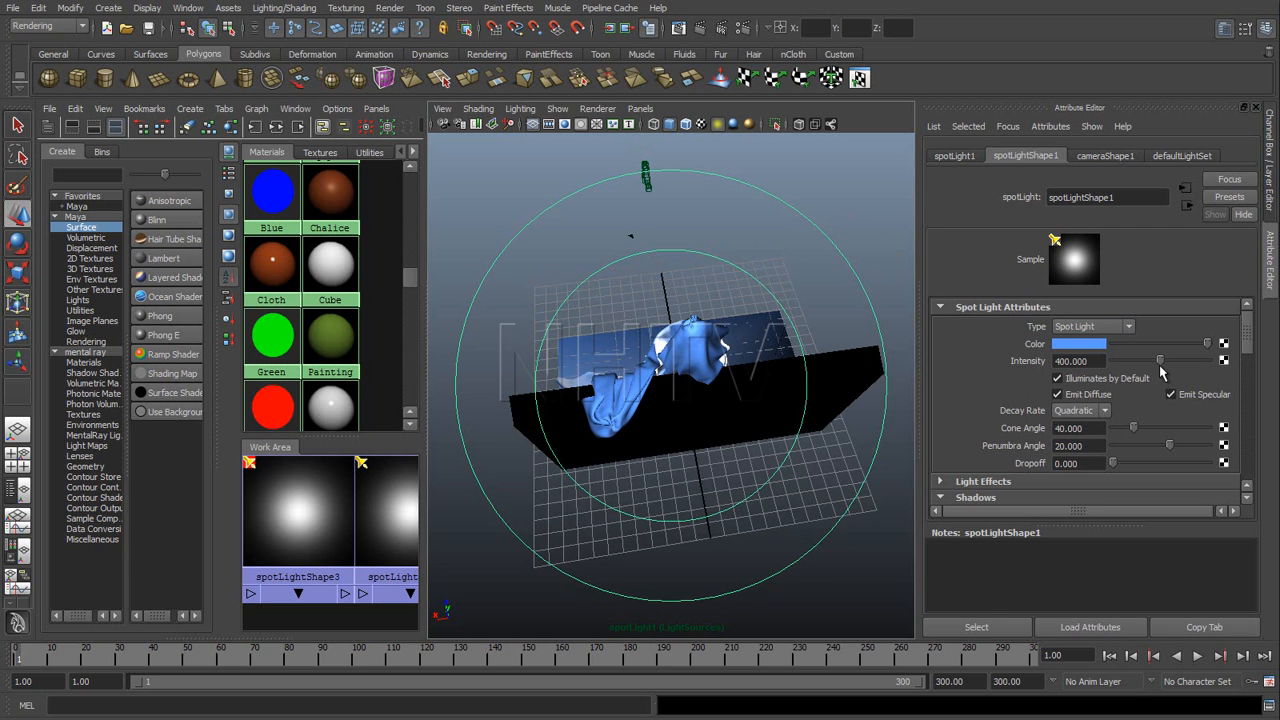
left_click_drag(1159, 367, 1208, 363)
left_click(1060, 362)
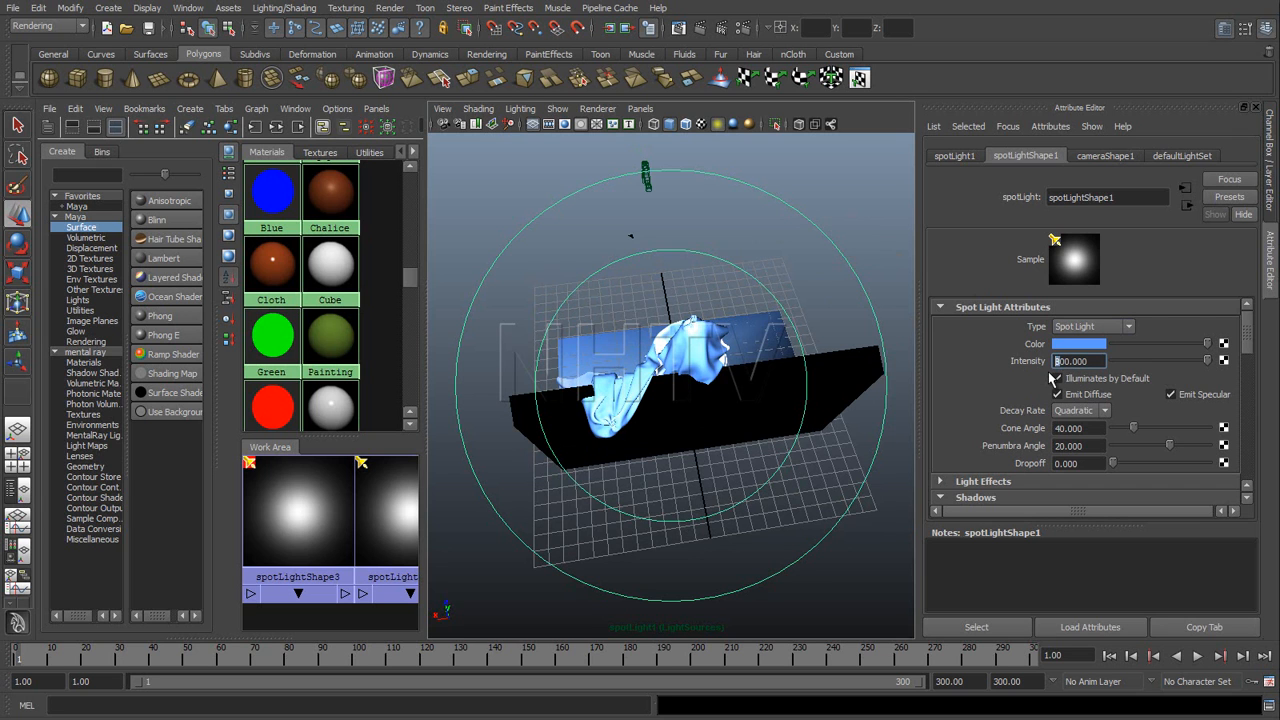
type("0")
key("Return")
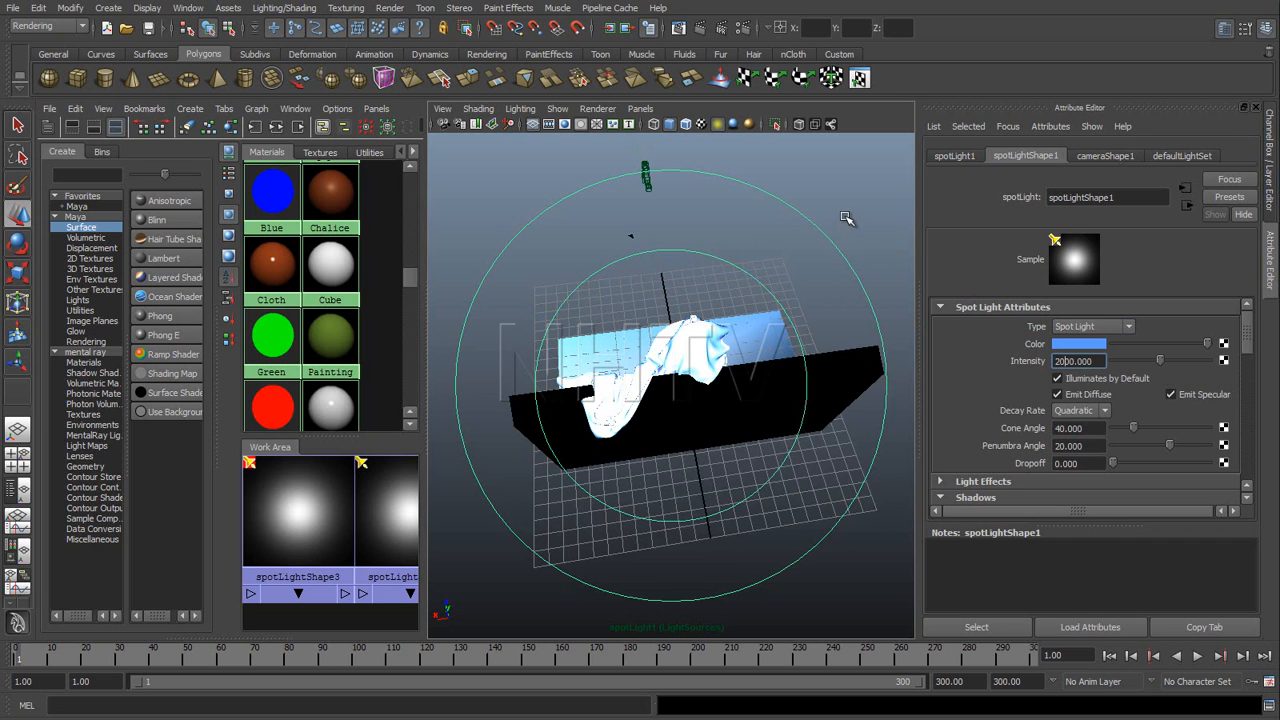
Step: Switch the viewport to the persp1 camera to view the whole still life with its lights
left_click(641, 109)
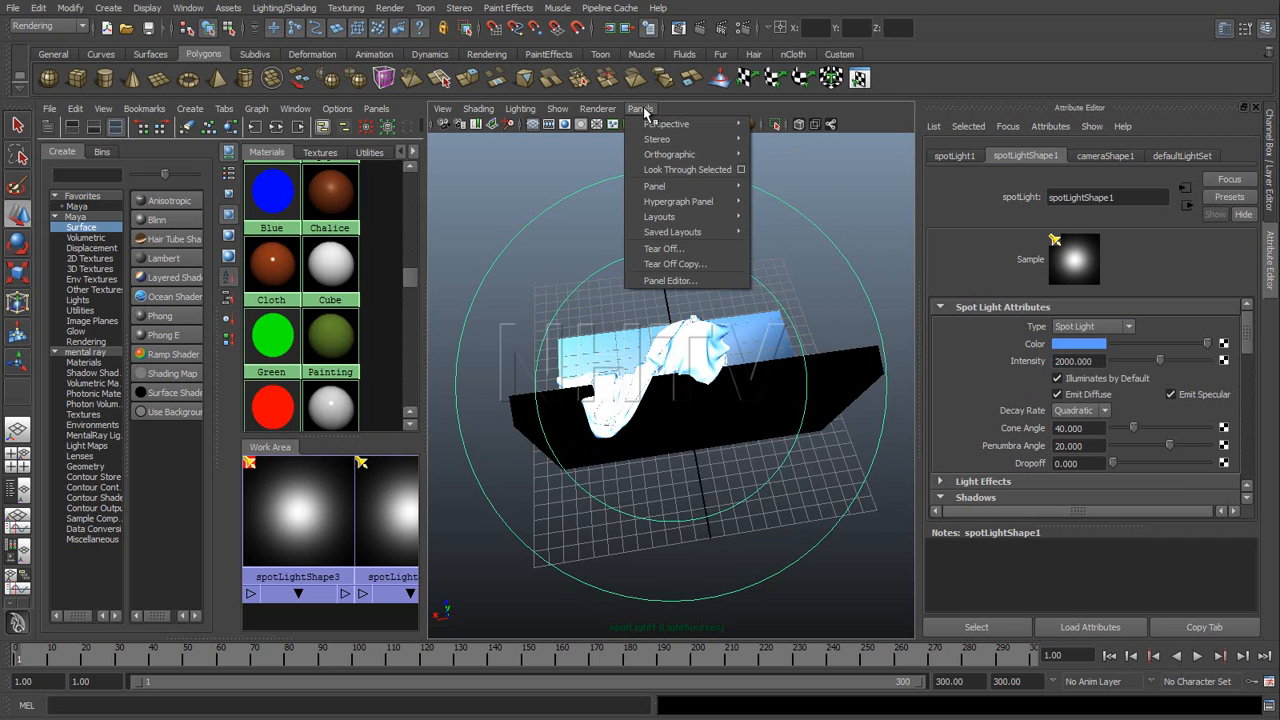
mouse_move(728, 126)
left_click(806, 186)
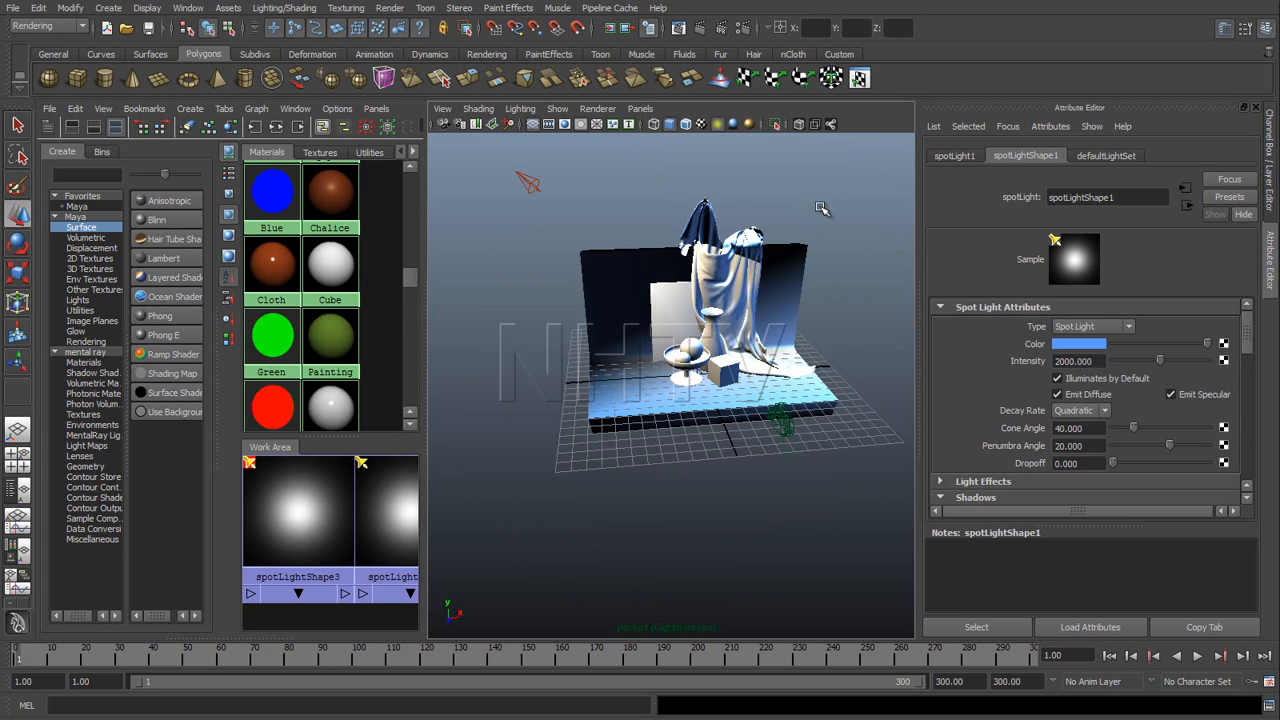
left_click_drag(688, 236, 596, 211, "alt")
Step: Enable ray trace shadows on the warm spot light, spotLight2, with Light Radius 1 and Shadow Rays 32
left_click(523, 163)
left_click_drag(1246, 345, 1235, 440)
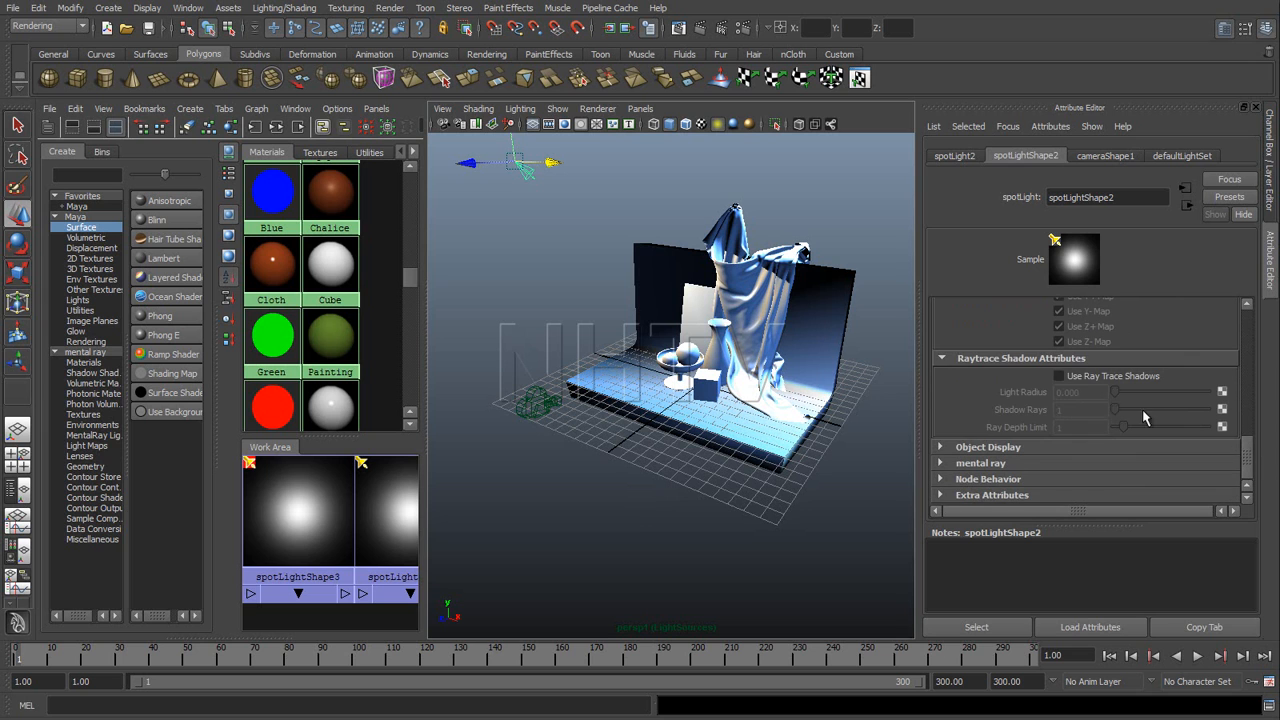
left_click(1059, 375)
double_click(1095, 392)
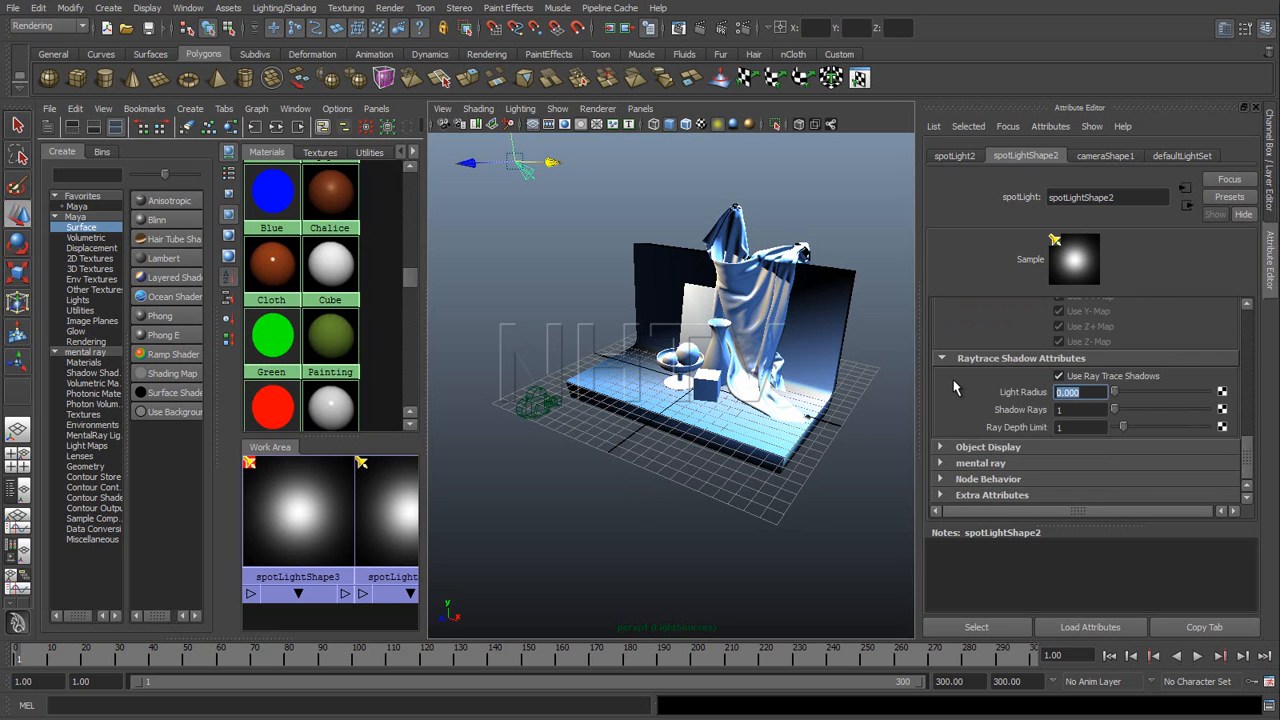
type("1")
key("Return")
key("Tab")
type("32")
key("Return")
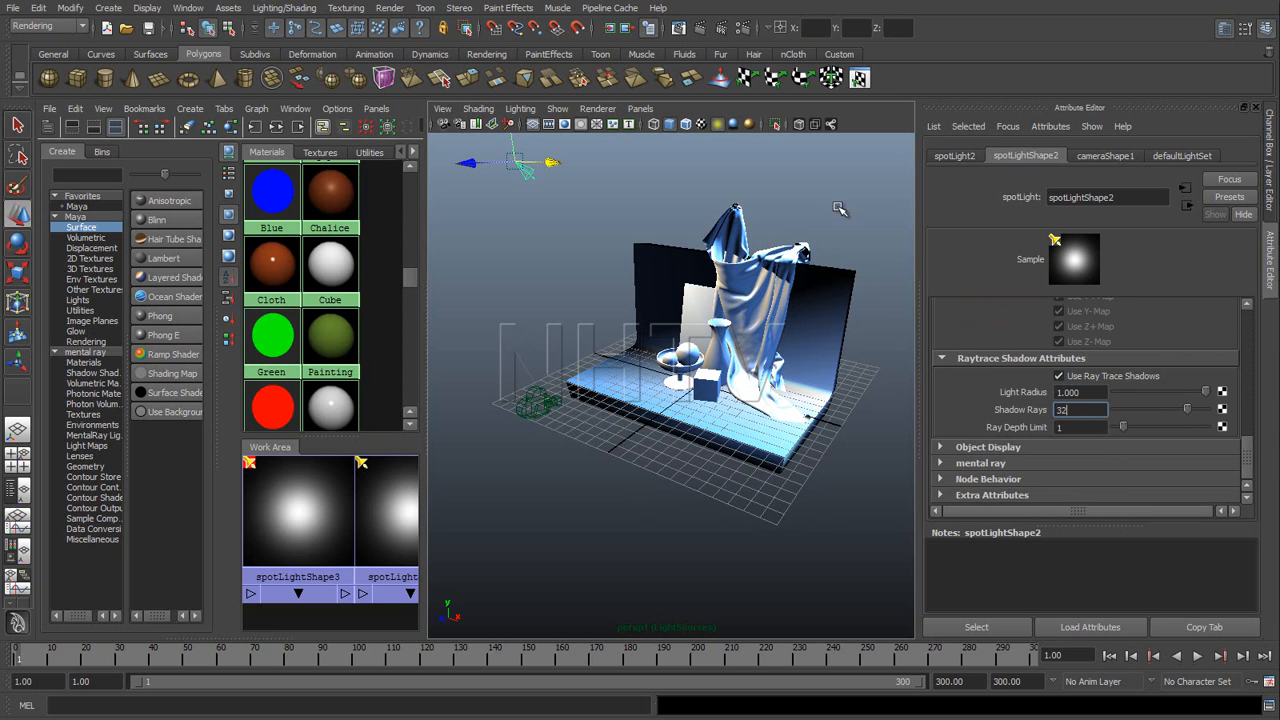
Step: Look through the persp camera and test-render the LightSources layer, closing the render when checked
left_click(640, 109)
mouse_move(676, 127)
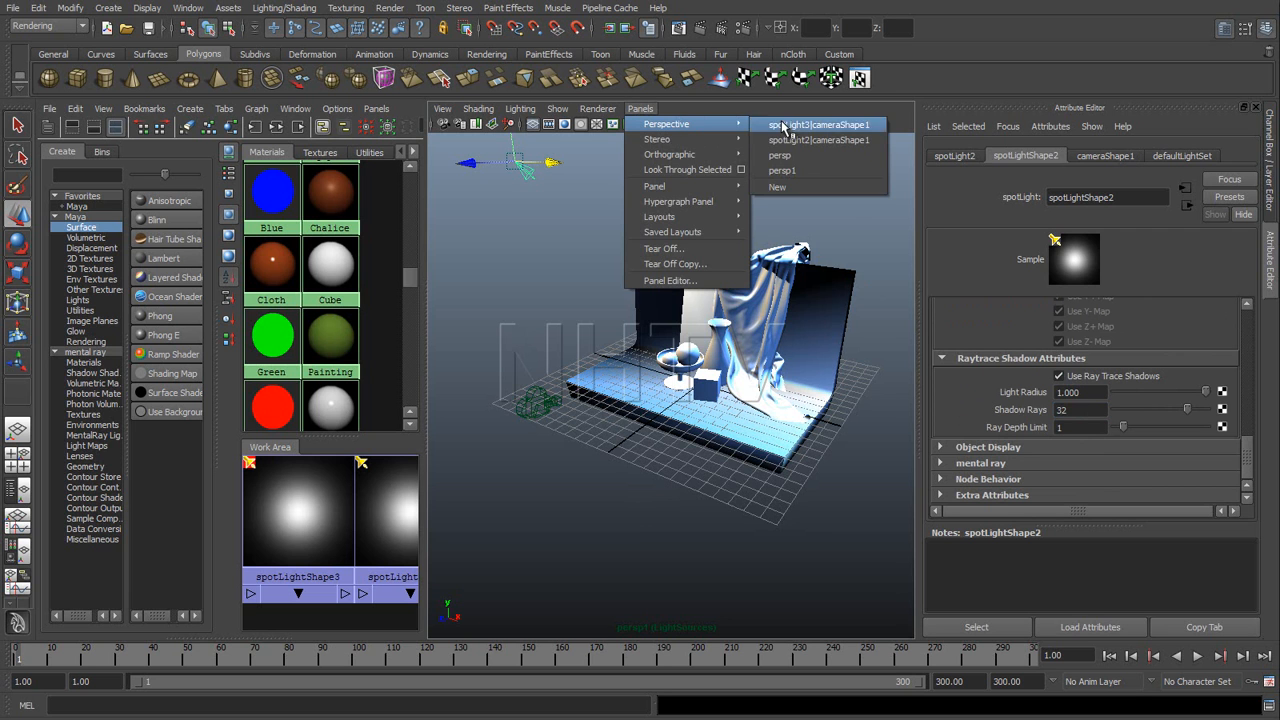
left_click(800, 158)
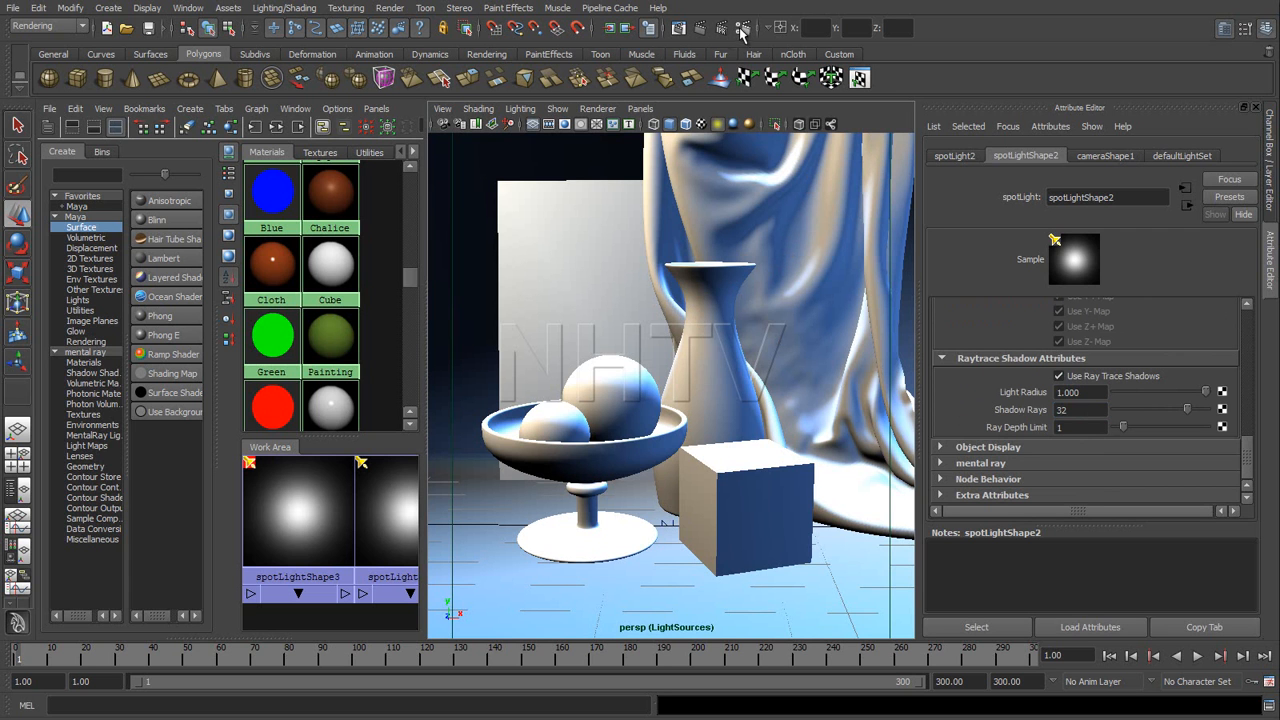
left_click(701, 28)
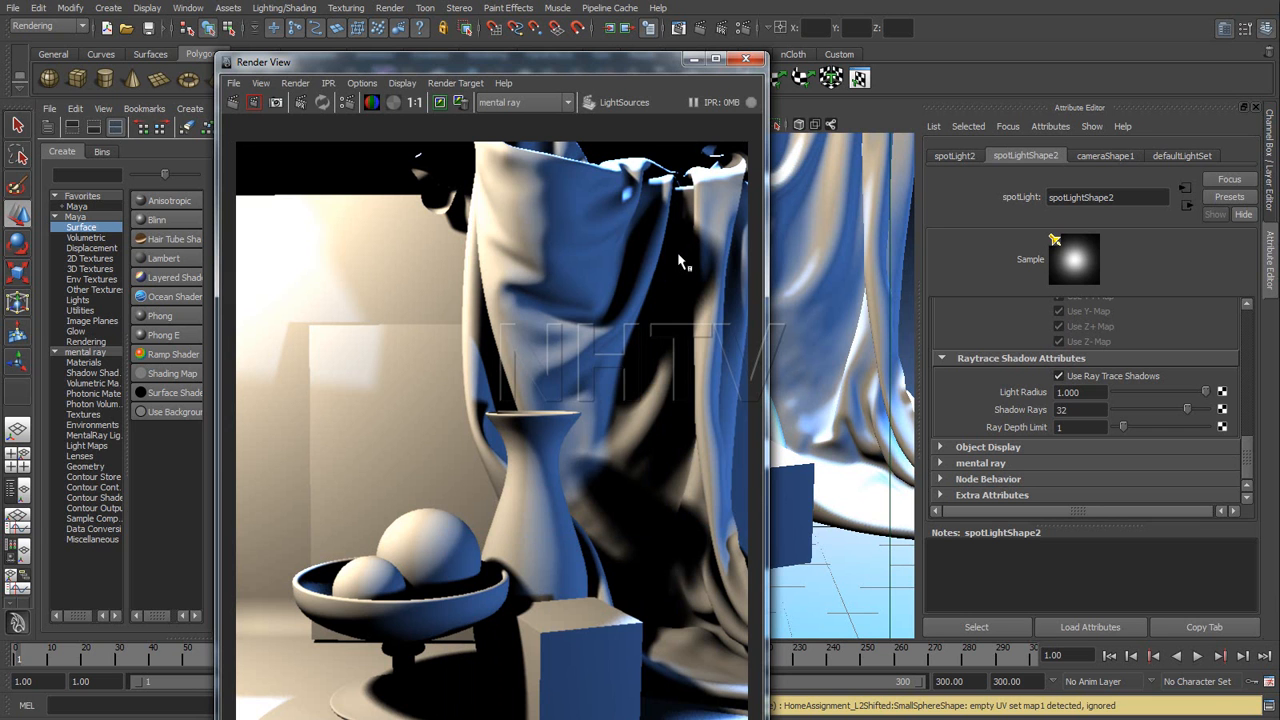
left_click(746, 61)
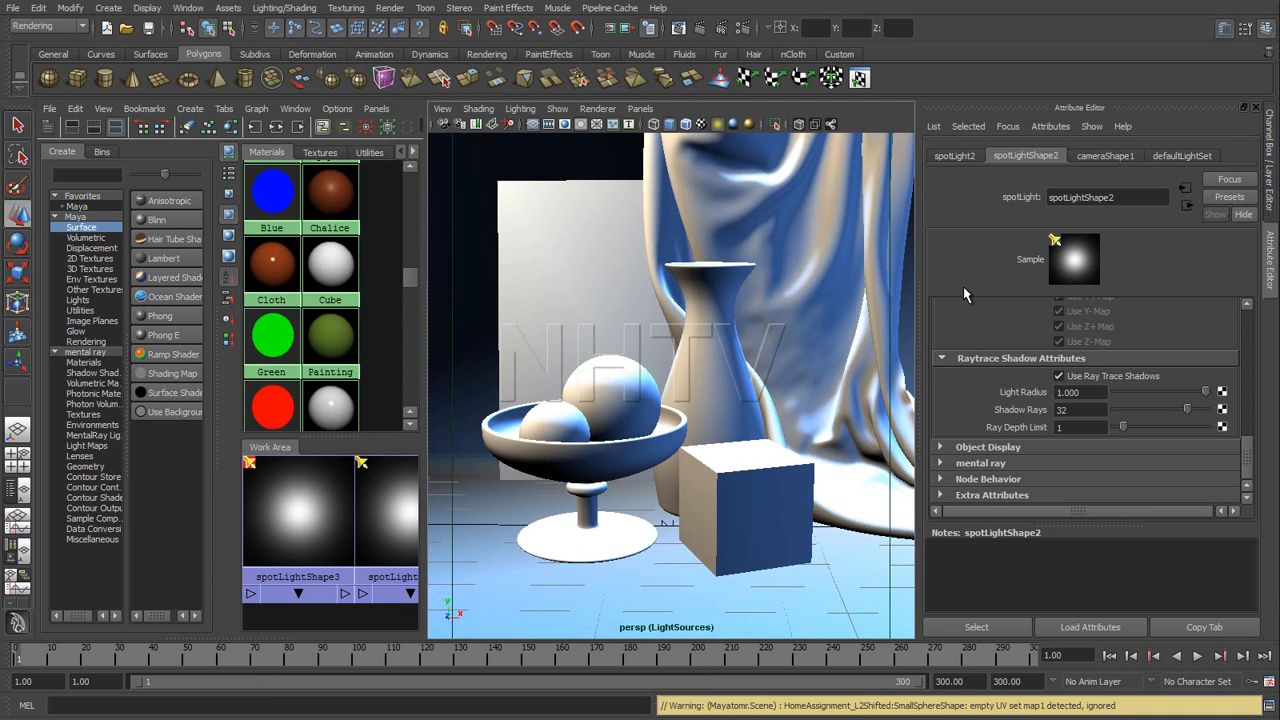
Step: Compare the masterLayer with the LightSources render layer in the viewport, ending on LightSources
left_click(645, 109)
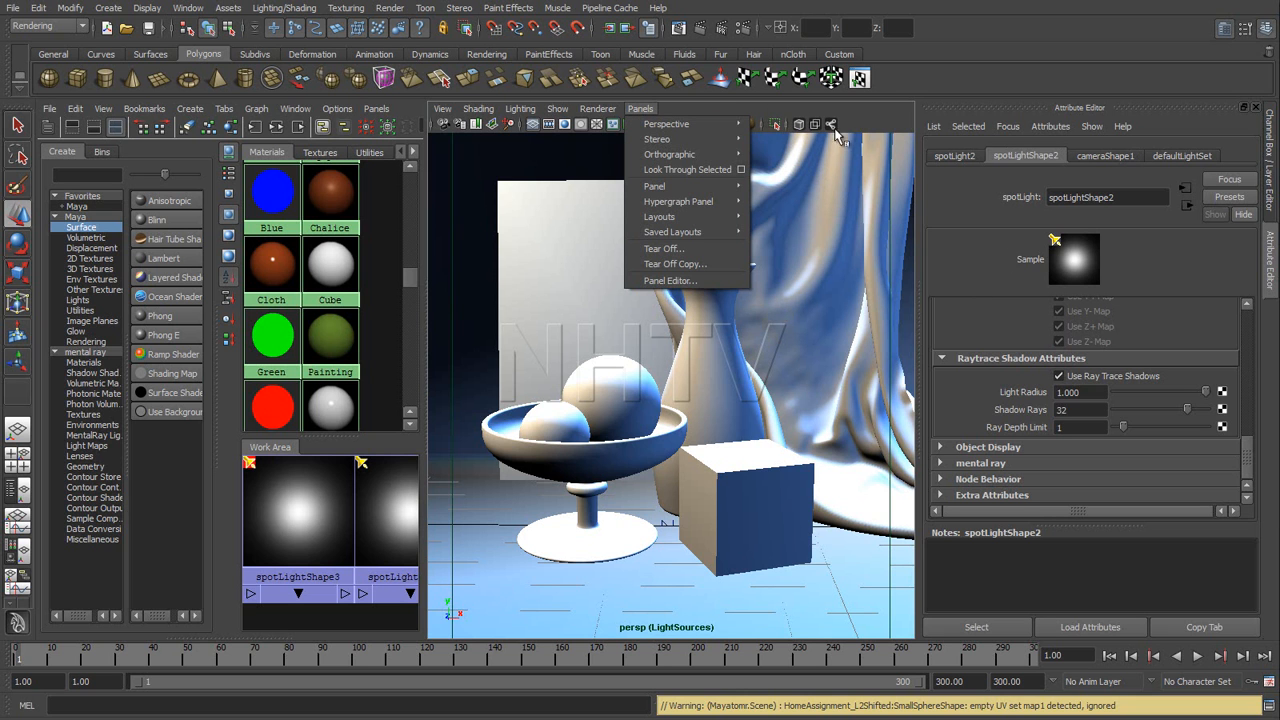
left_click(1272, 178)
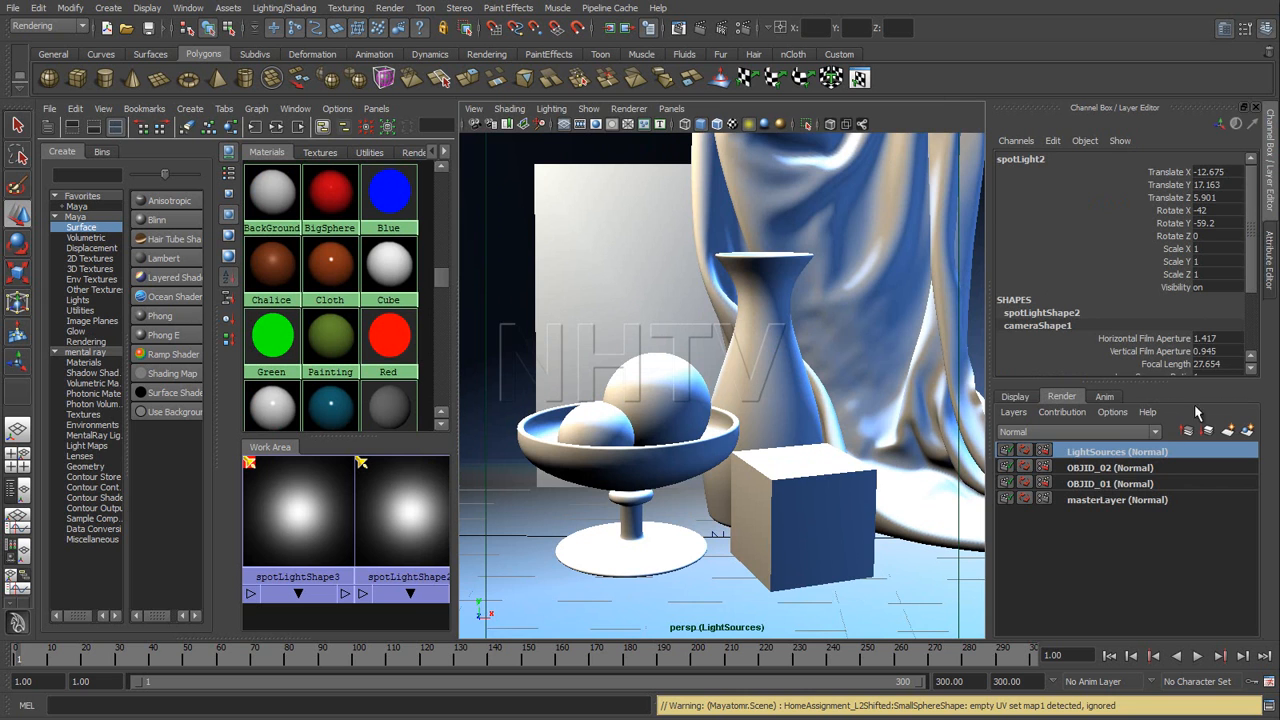
left_click(1105, 500)
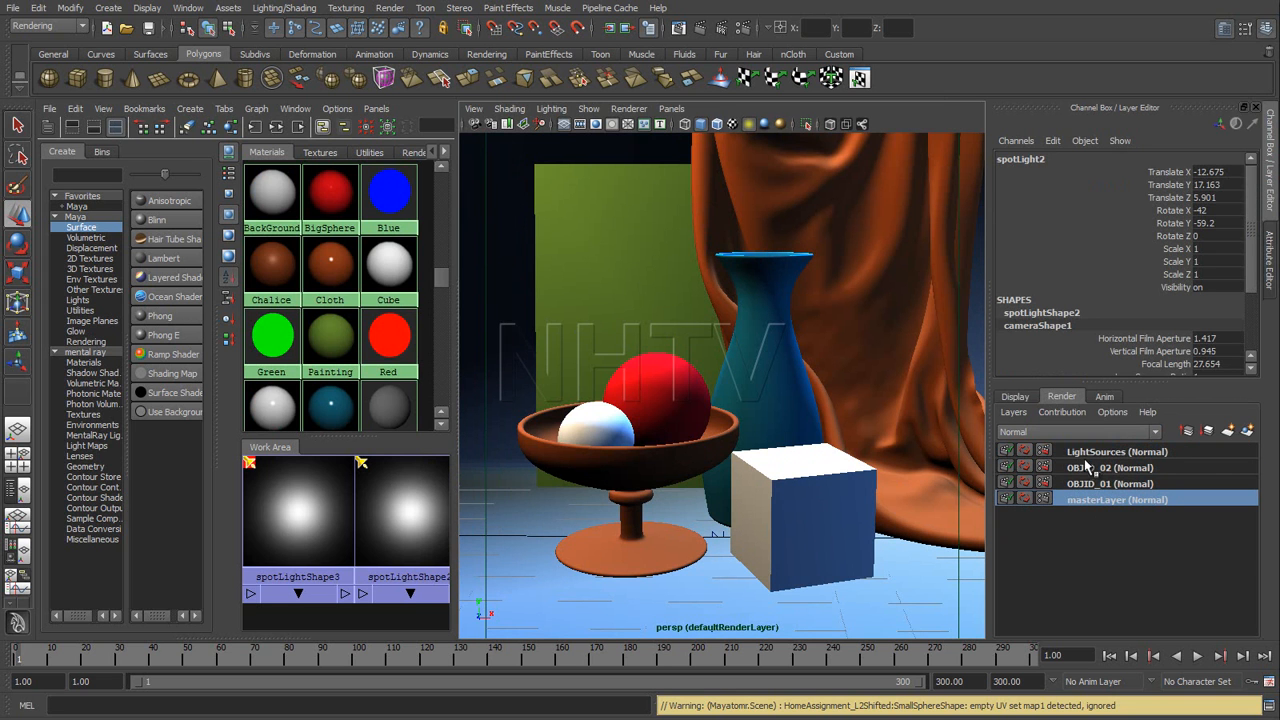
left_click(1095, 455)
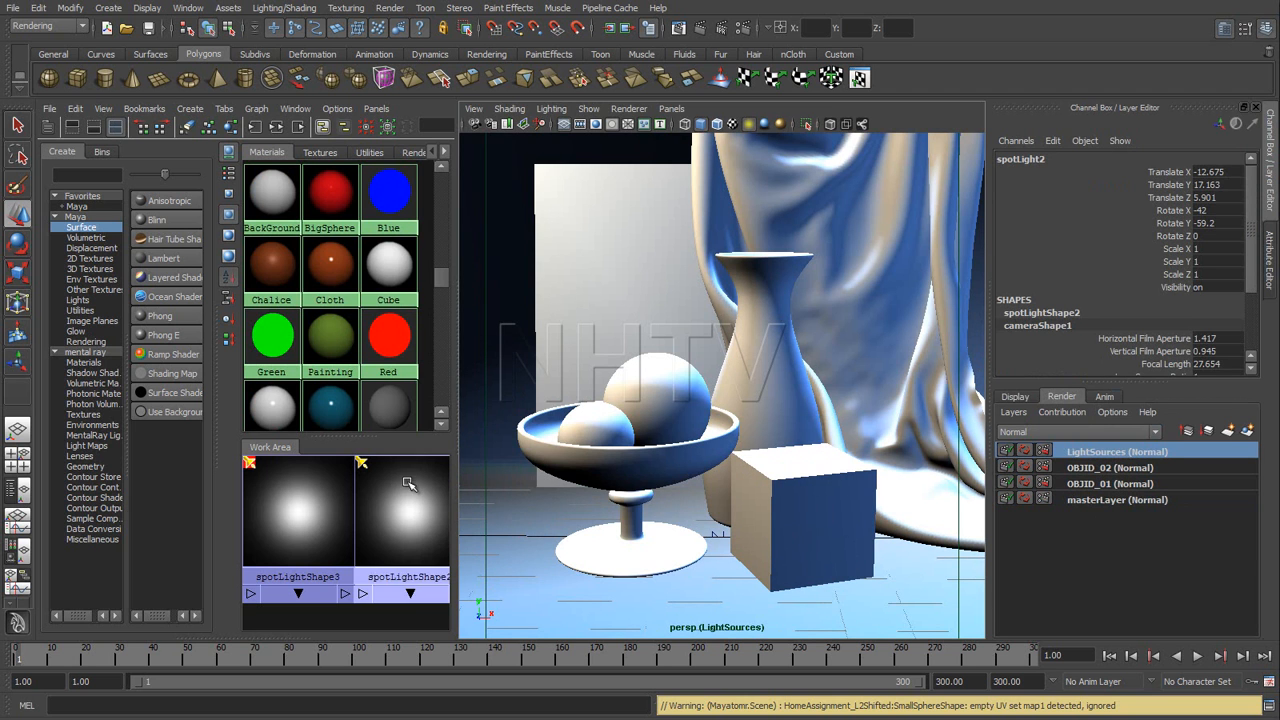
Step: Hide the node creation list, enlarge the Hypershade work area and spread out the three spot light nodes
left_click(314, 506)
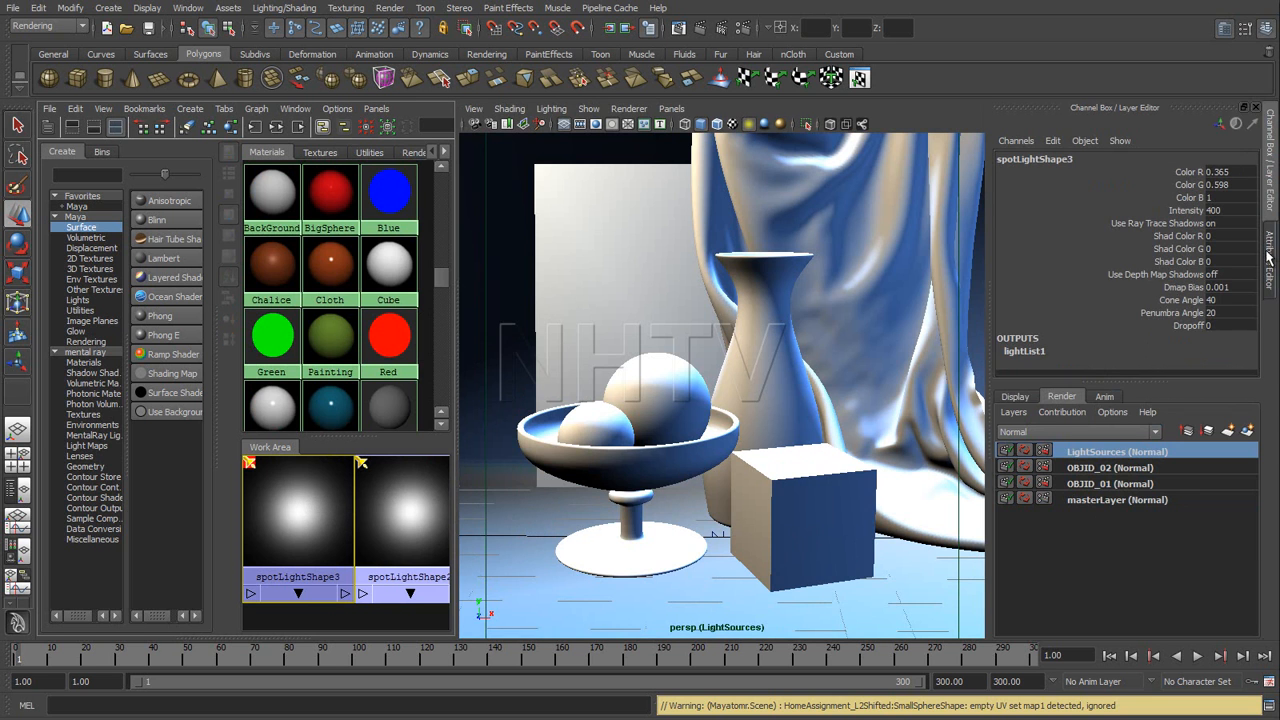
left_click(1266, 260)
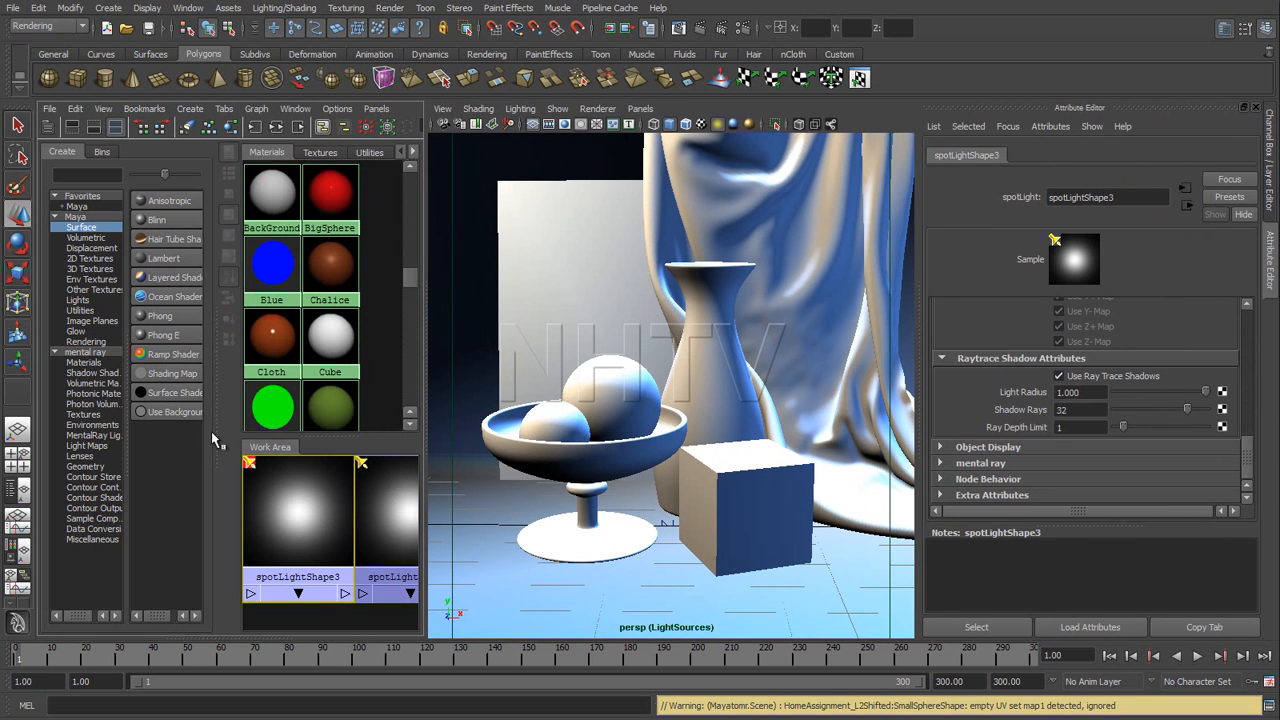
left_click_drag(215, 430, 64, 430)
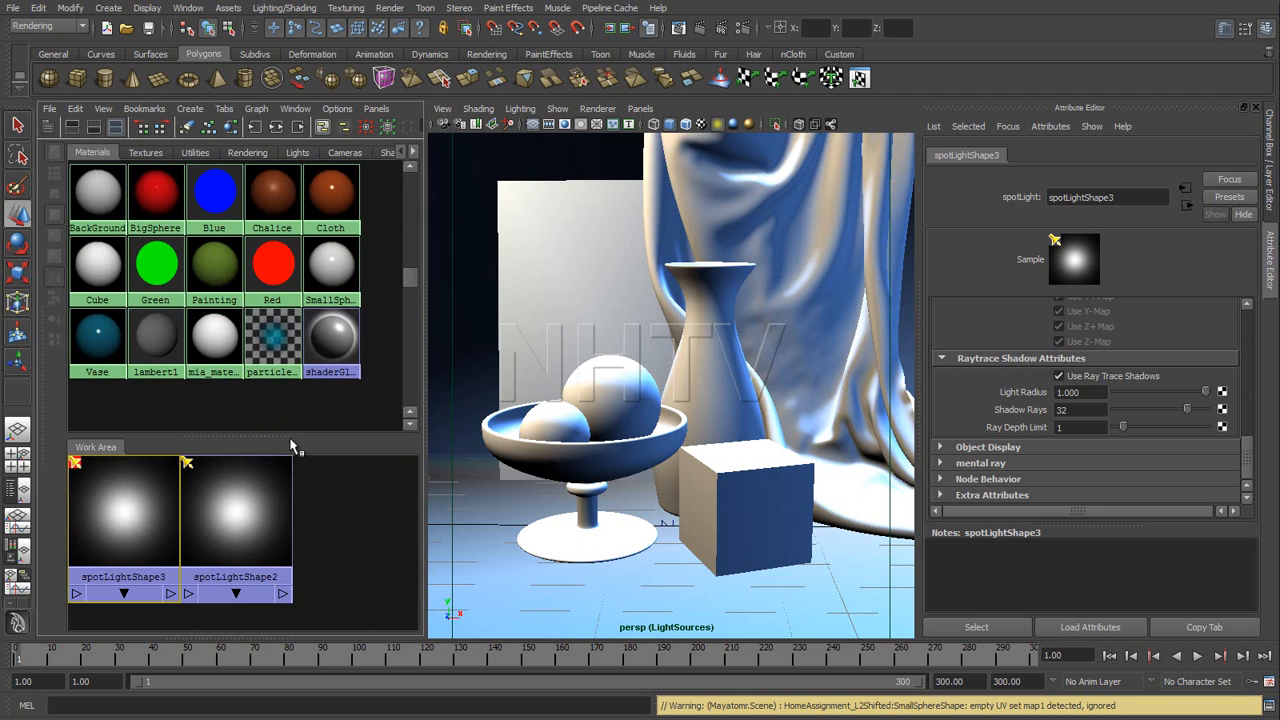
left_click_drag(286, 434, 286, 228)
left_click_drag(210, 332, 300, 480)
left_click_drag(129, 357, 119, 479)
left_click_drag(180, 547, 229, 511)
left_click_drag(300, 476, 318, 502)
Step: Create layer overrides for the Color attribute of spotLightShape1, spotLightShape3 and spotLightShape2
left_click(138, 444)
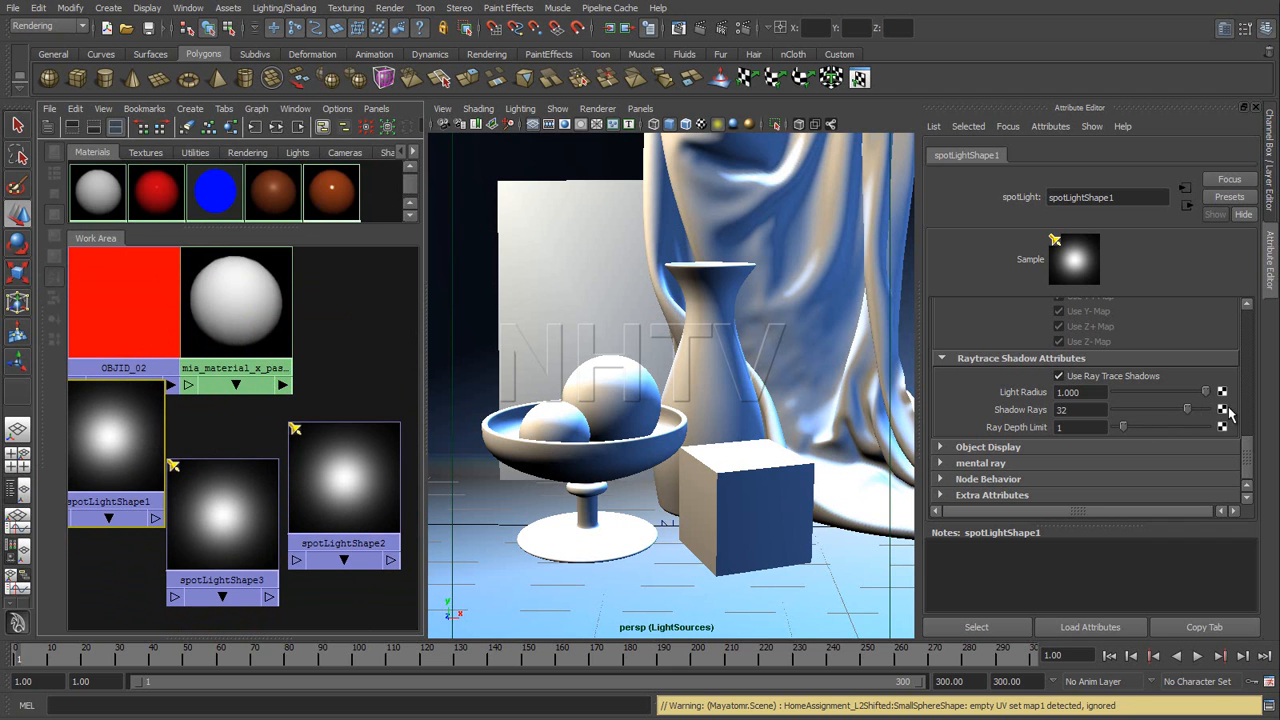
left_click_drag(1248, 452, 1258, 308)
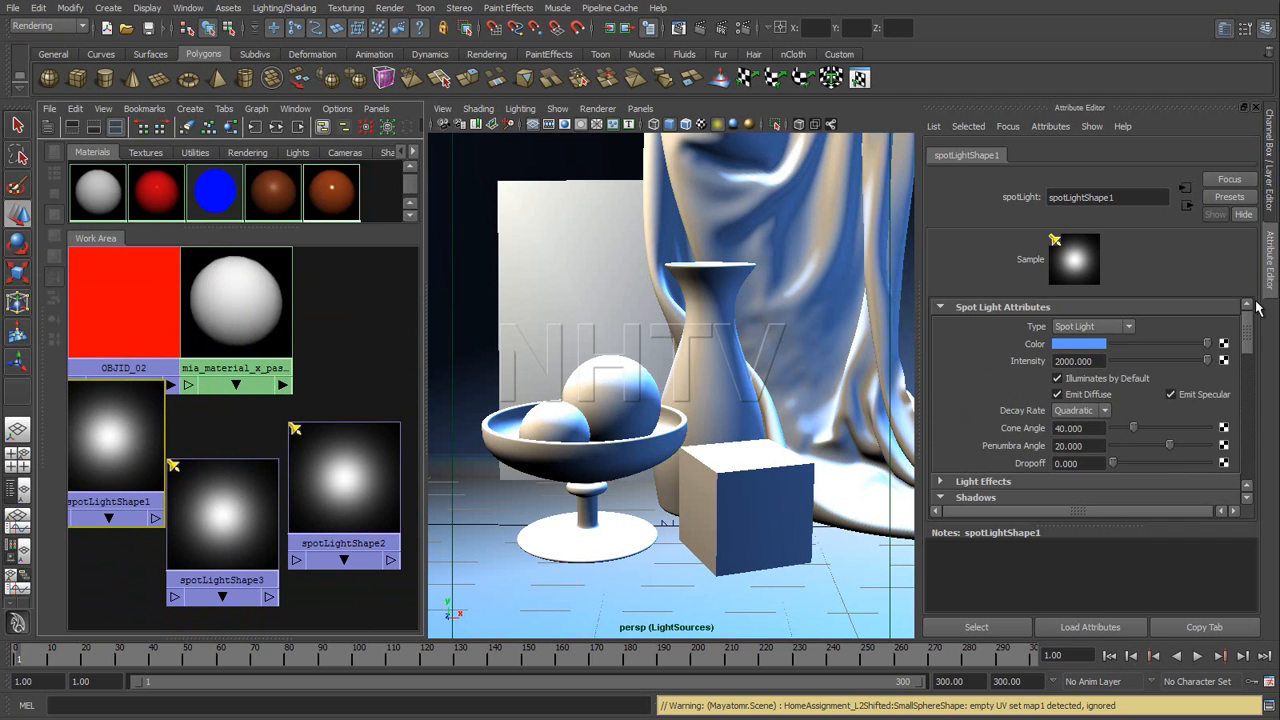
right_click(1037, 345)
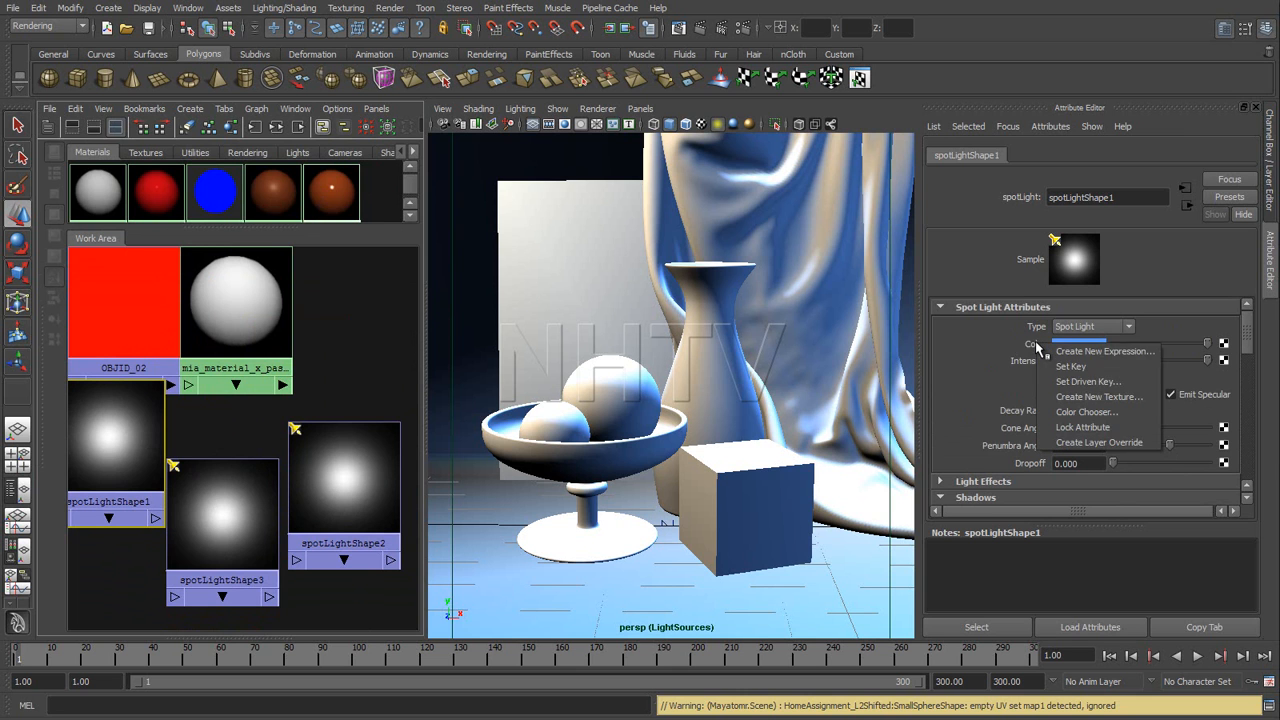
left_click(1092, 440)
left_click(210, 505)
right_click(1037, 347)
left_click(1097, 443)
left_click(350, 476)
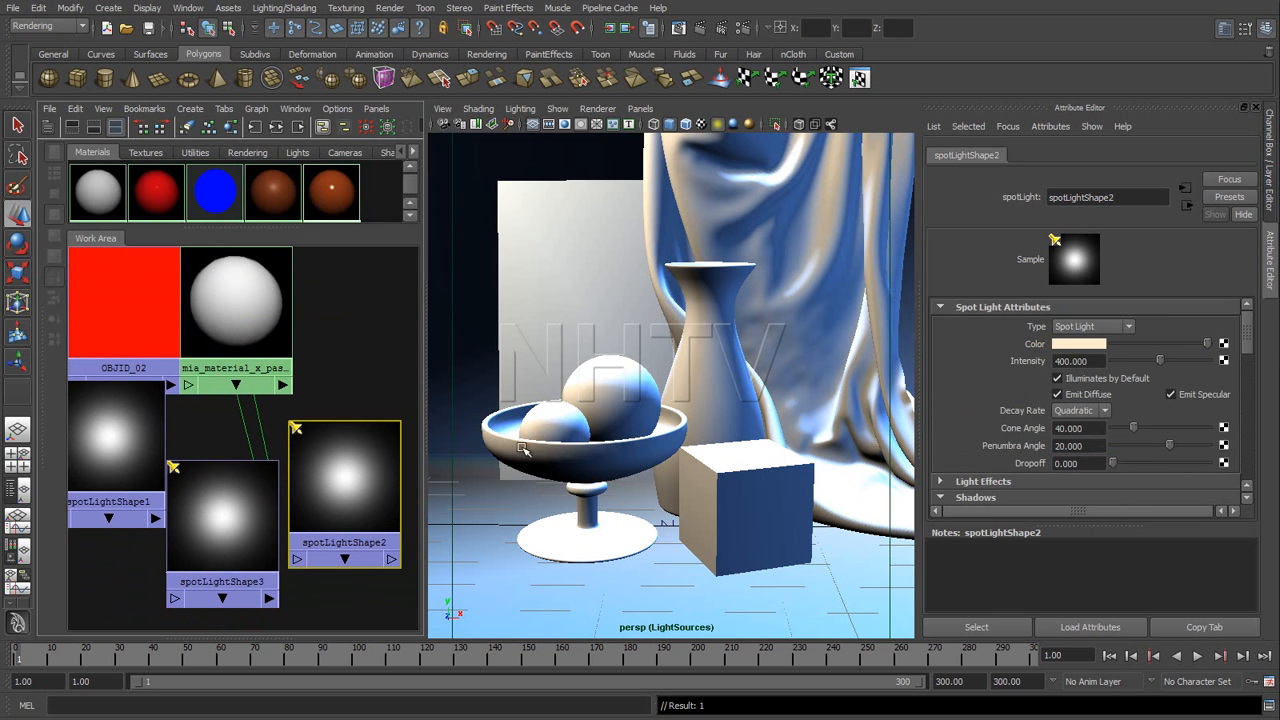
right_click(1038, 360)
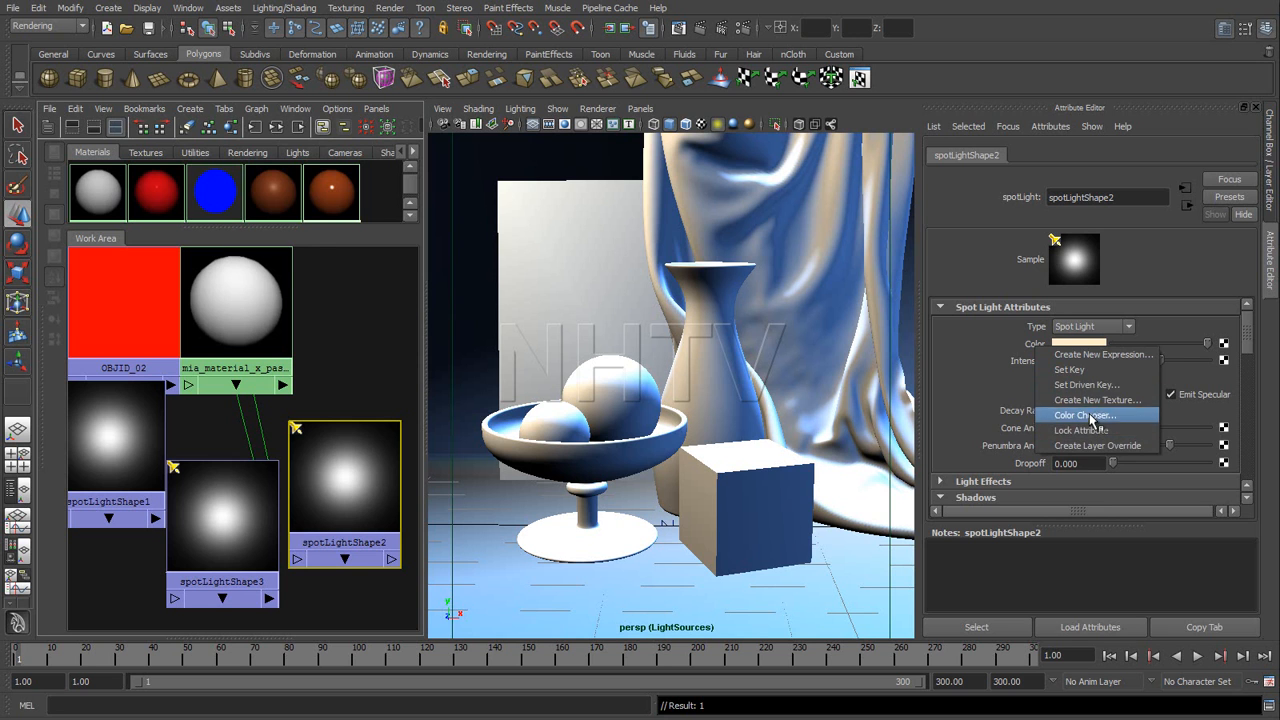
left_click(1097, 445)
Step: Create a layer override for the Intensity of spotLightShape1
left_click(238, 500)
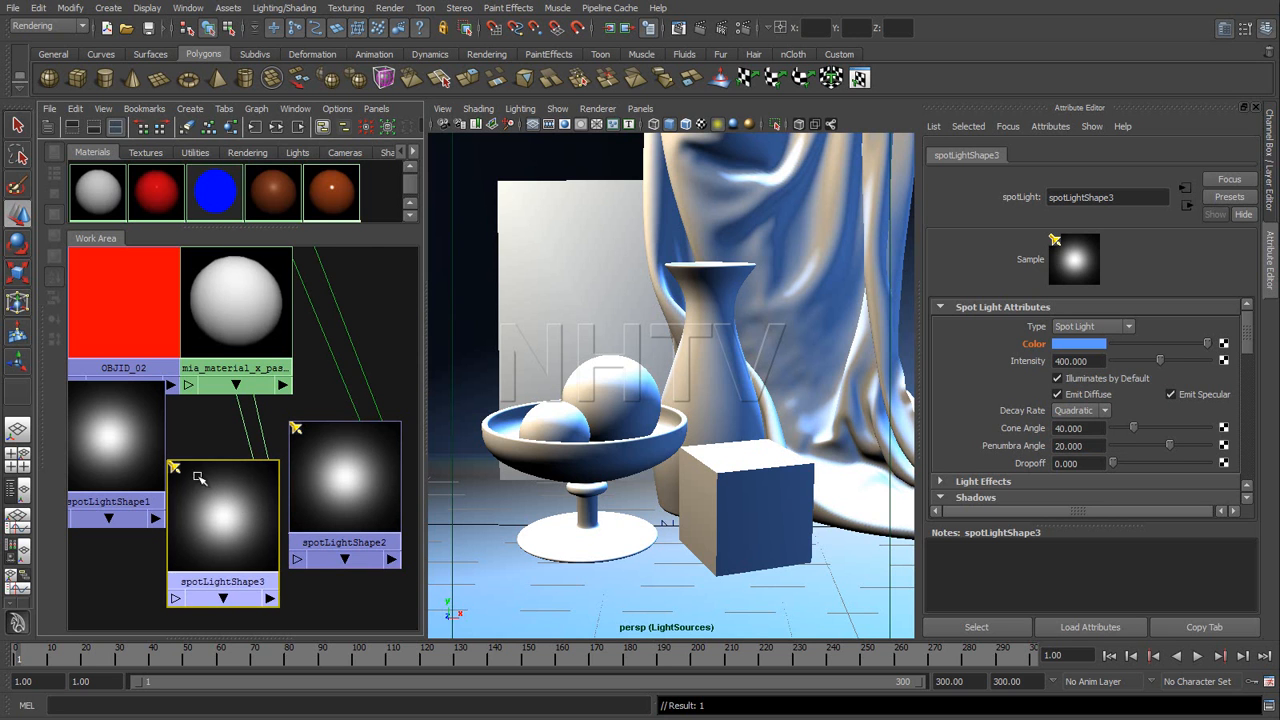
left_click(132, 451)
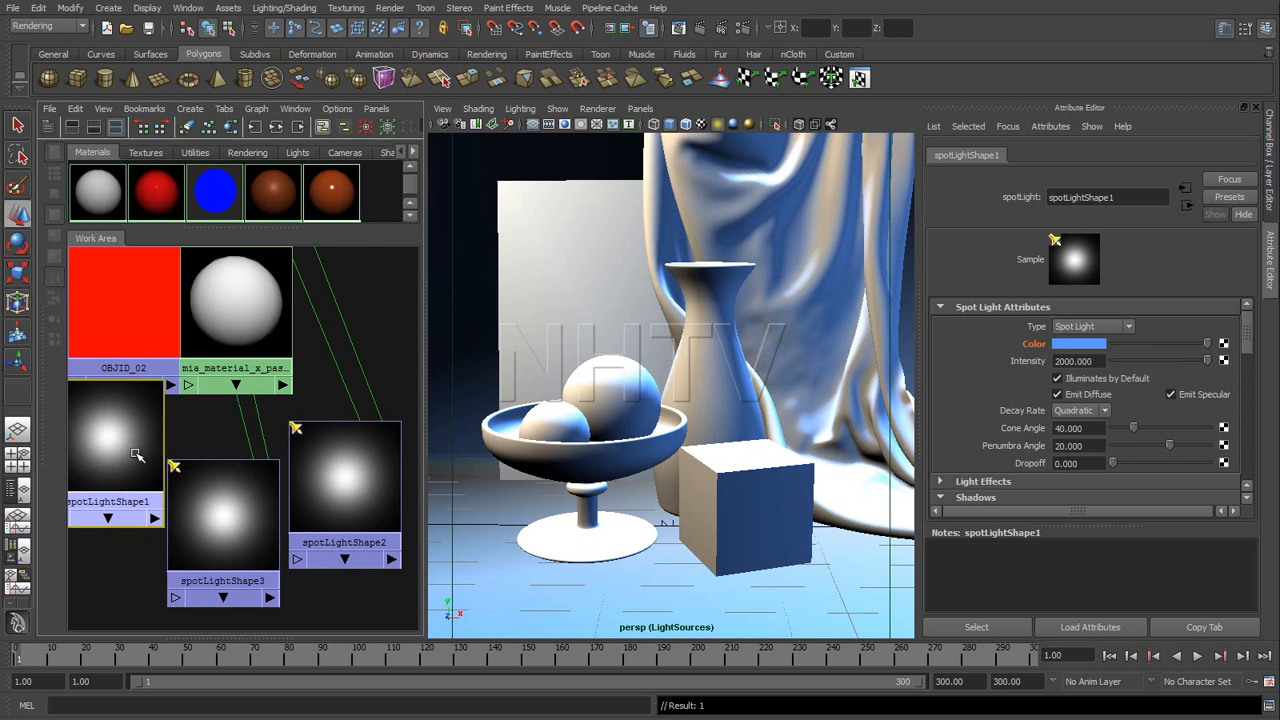
right_click(1035, 368)
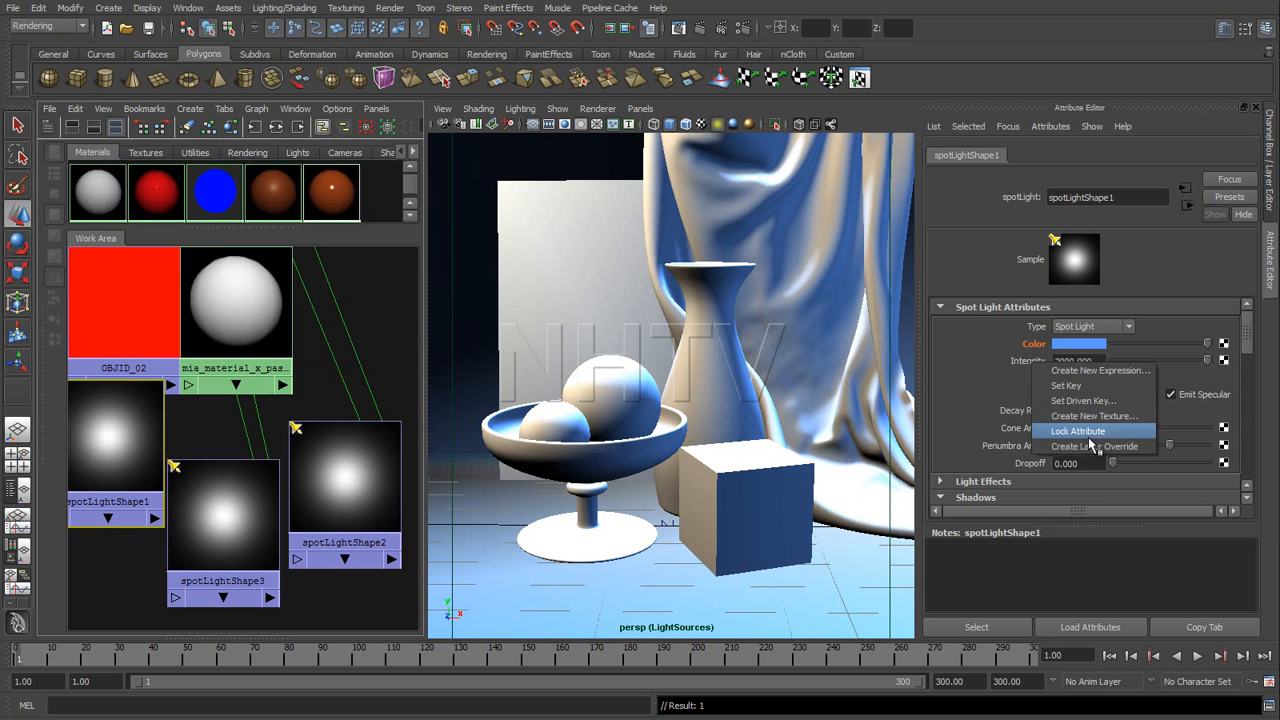
left_click(1095, 446)
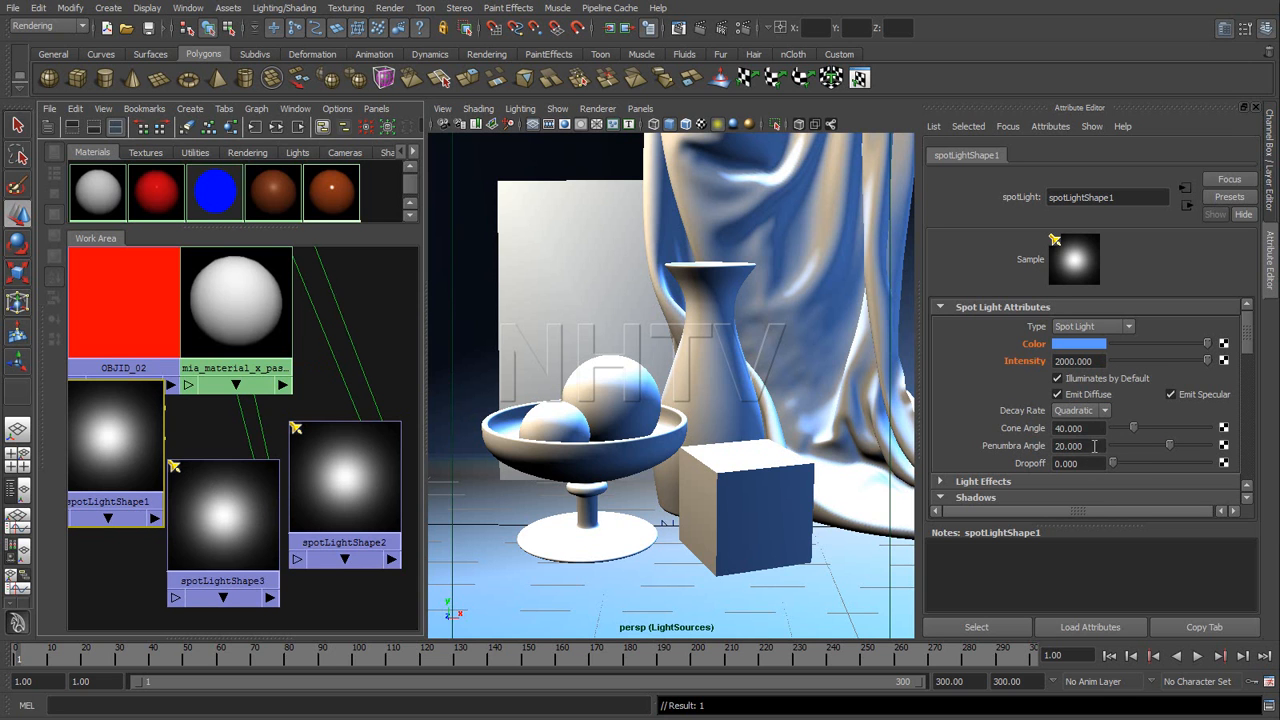
Step: Compare the intensities of the three spot lights and set the intensity of spotLightShape1 to 600
left_click(223, 508)
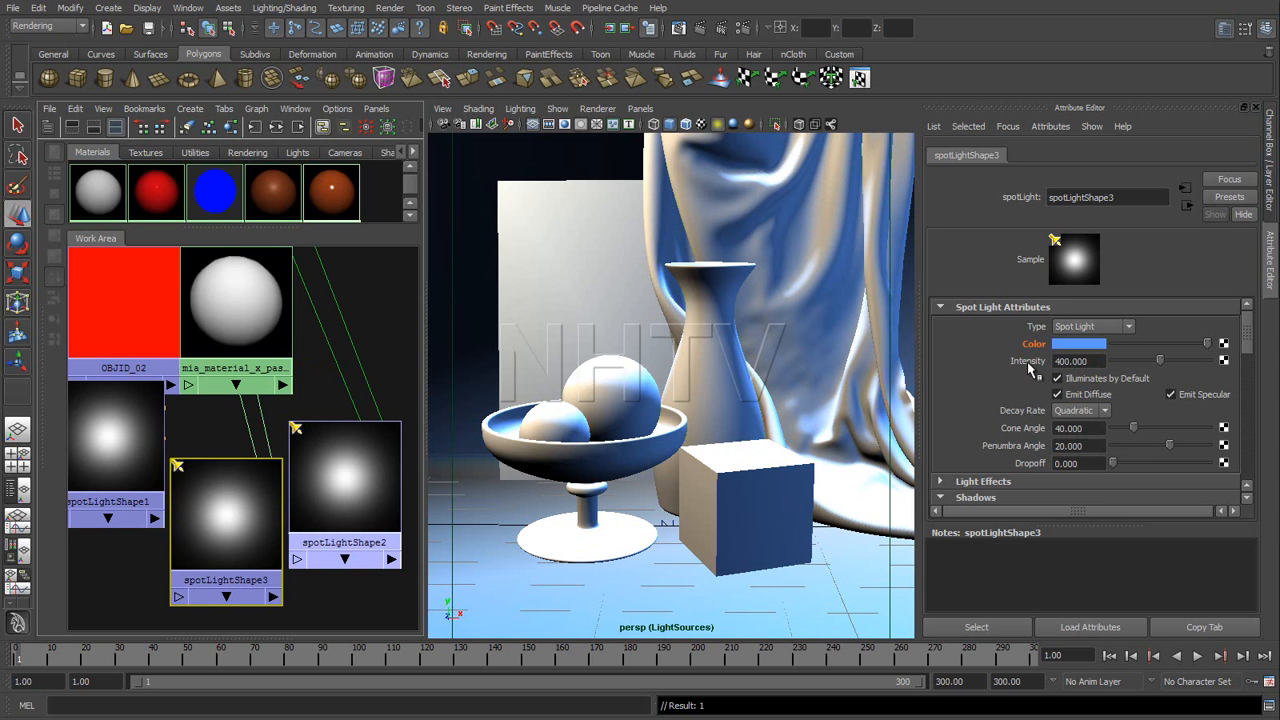
left_click(358, 499)
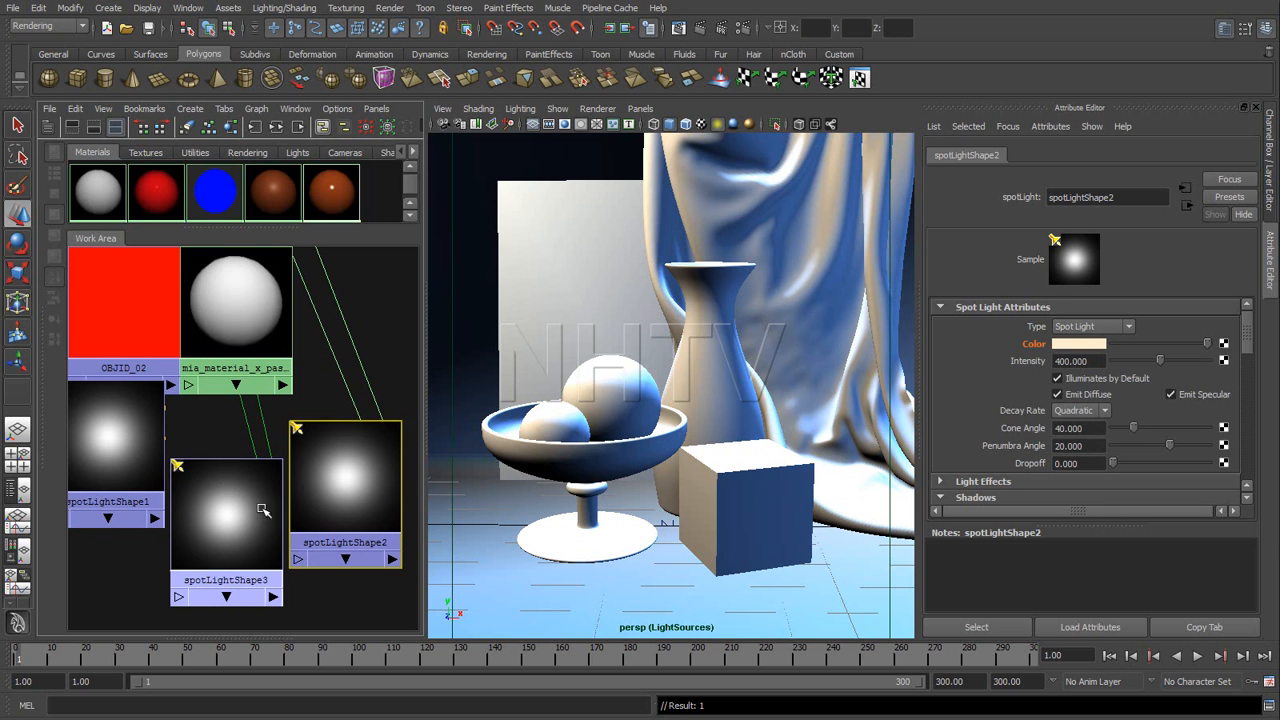
left_click(203, 479)
left_click(112, 440)
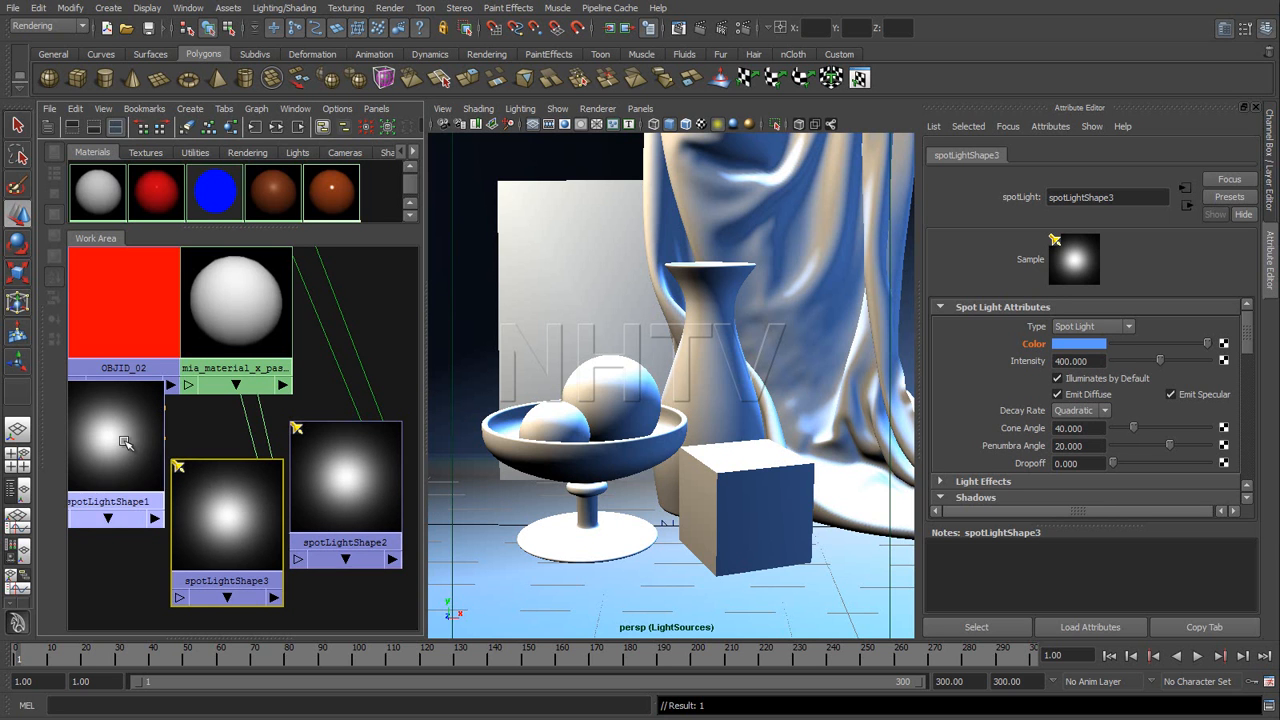
left_click(1104, 361)
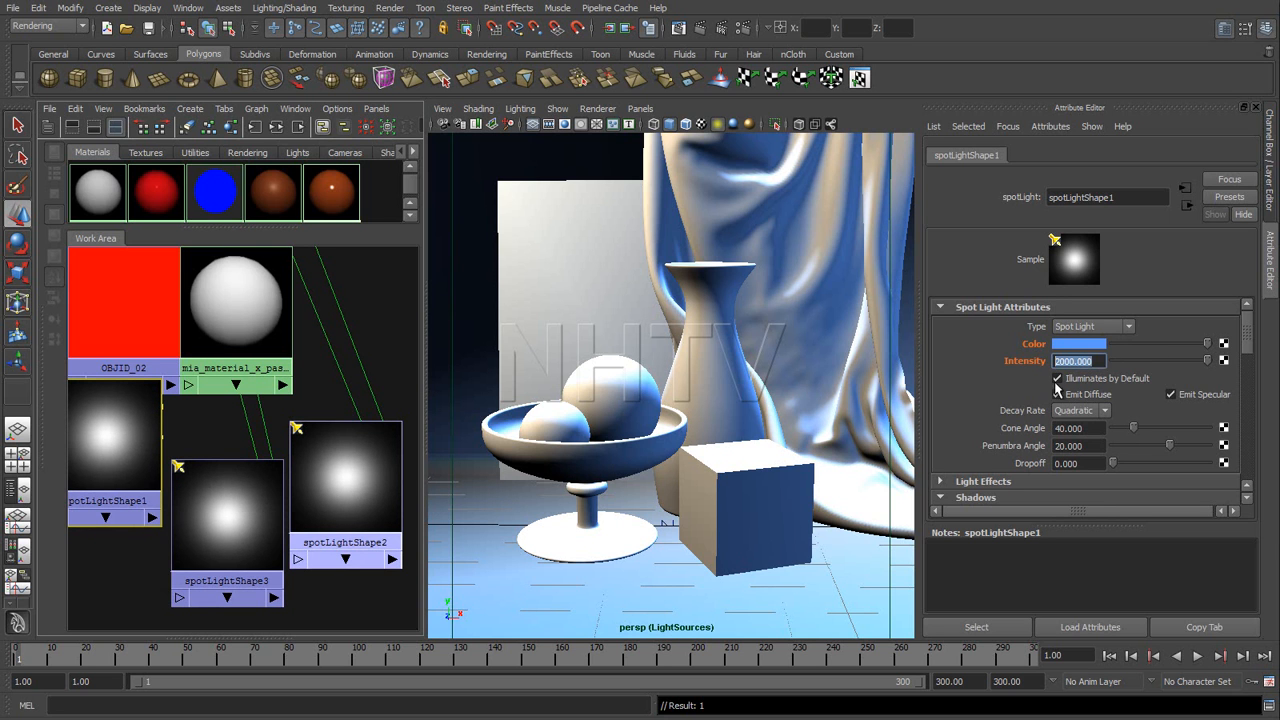
type("600")
key("Return")
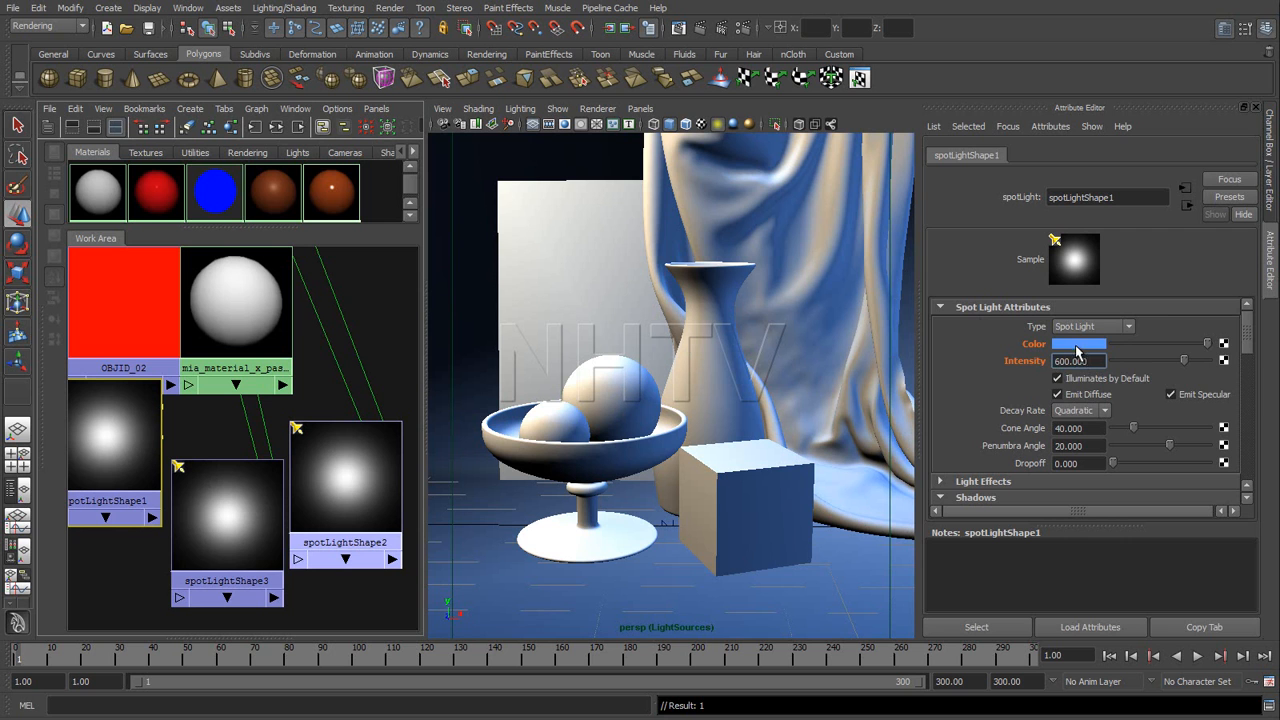
Step: Set the light color of spotLightShape1 to pure red, spotLightShape3 to pure green and spotLightShape2 to pure blue
left_click(1078, 345)
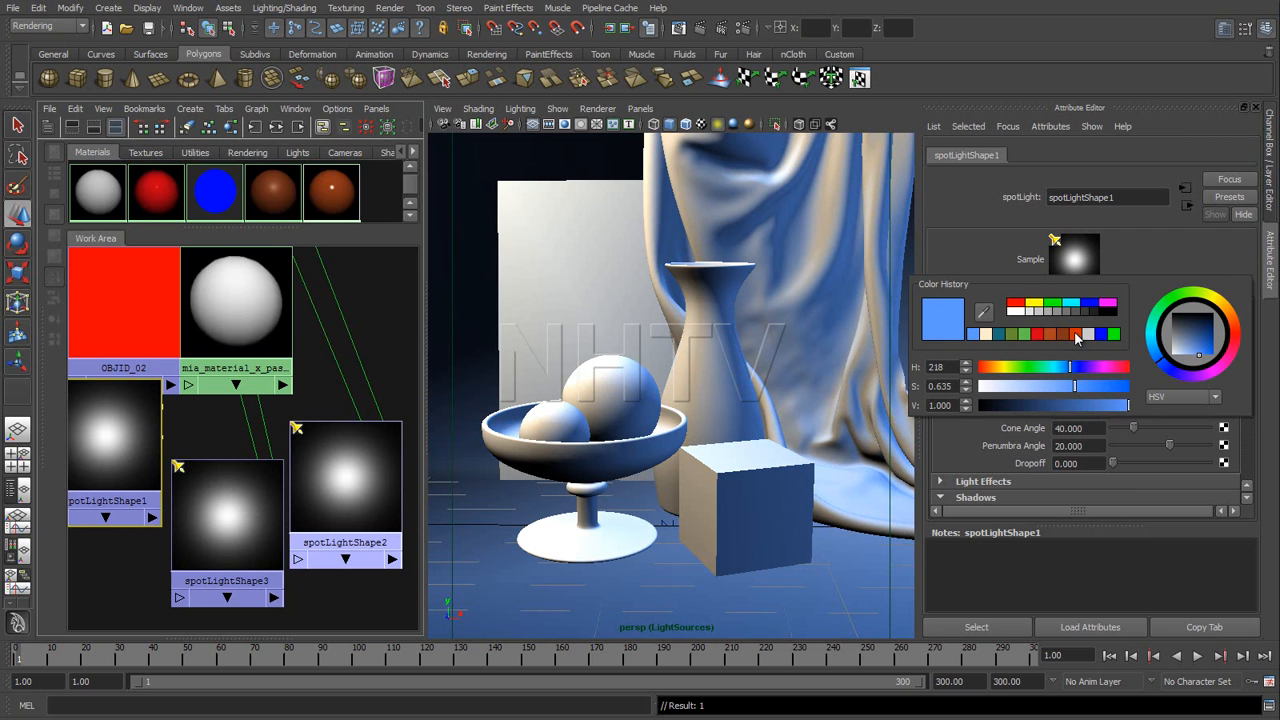
left_click(1015, 304)
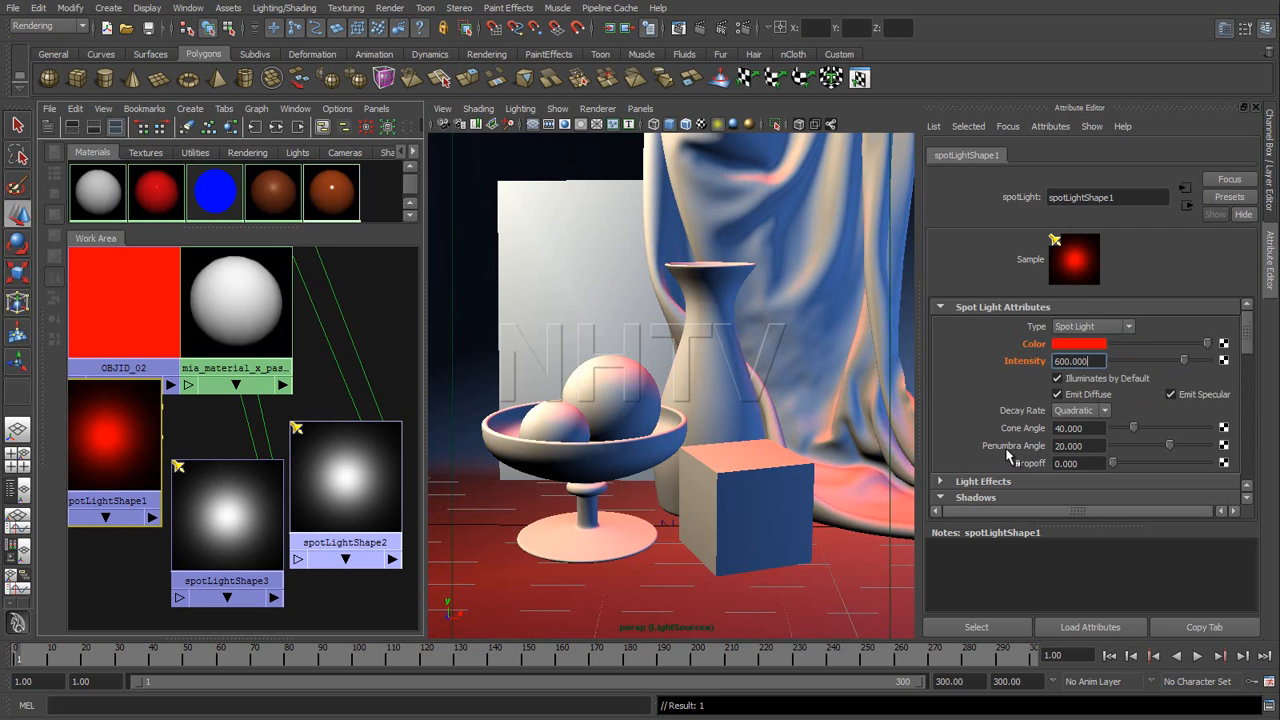
left_click(238, 510)
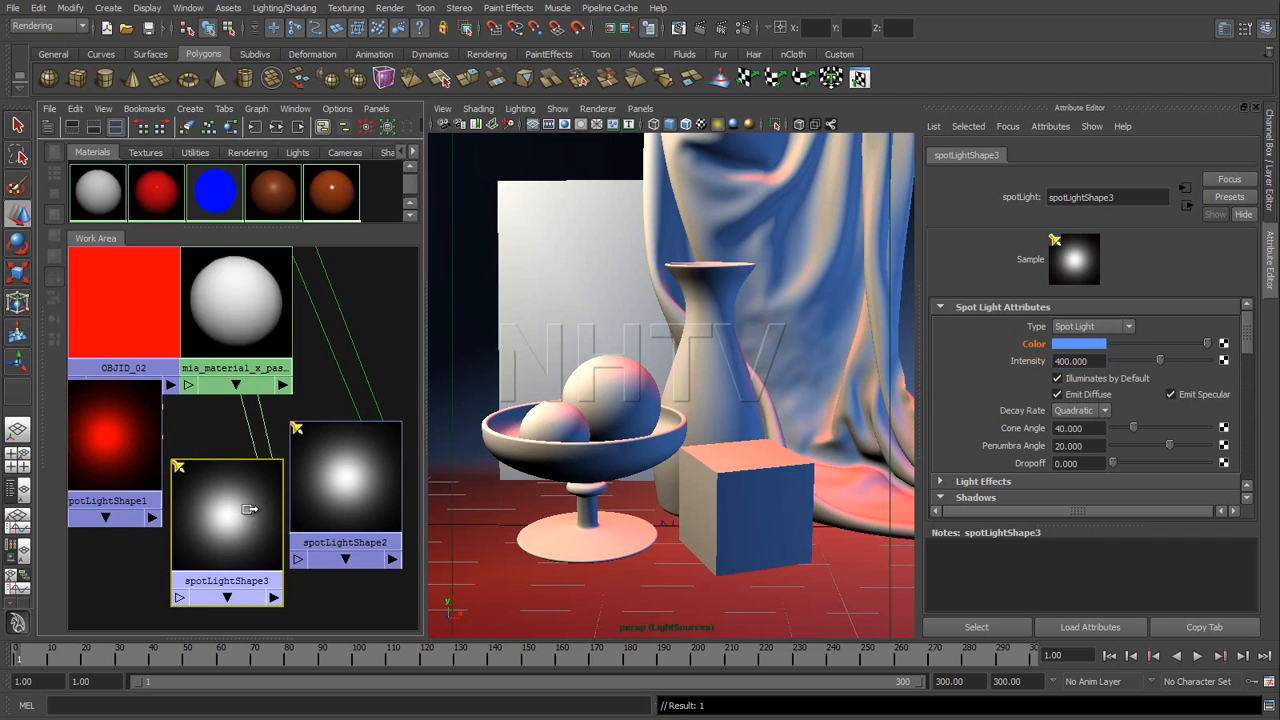
left_click(1079, 345)
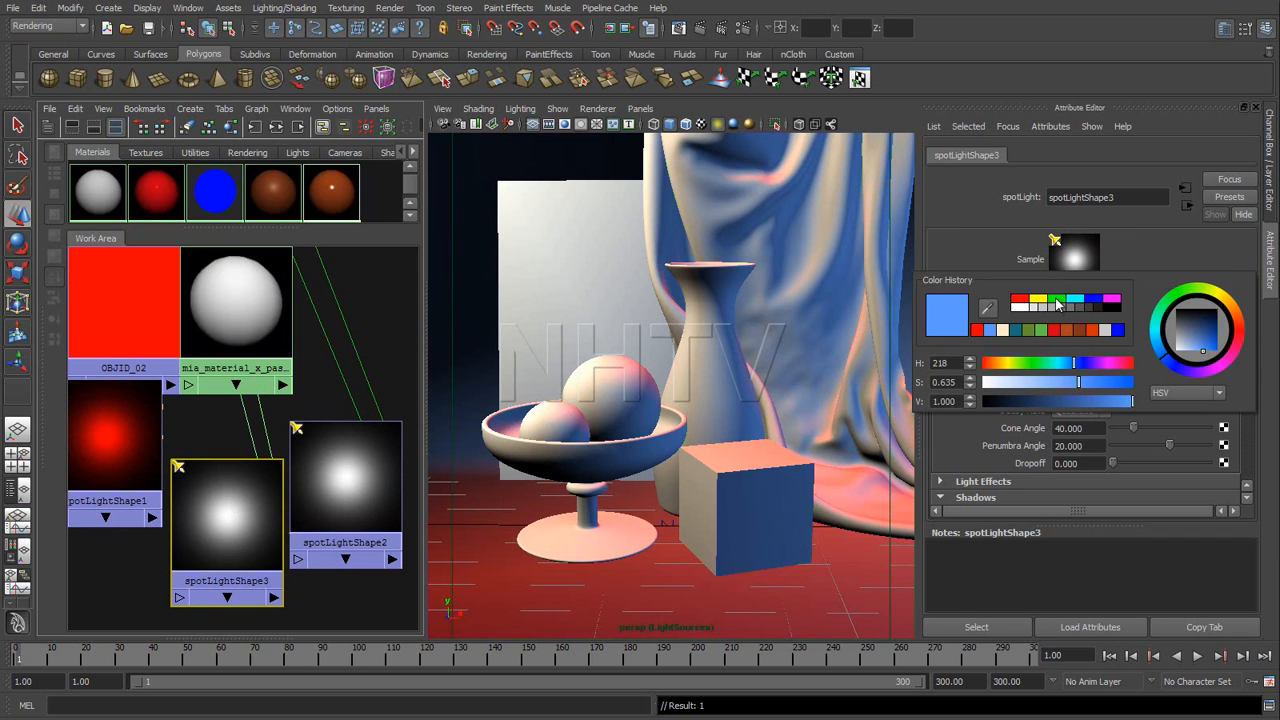
left_click(1056, 299)
left_click(357, 481)
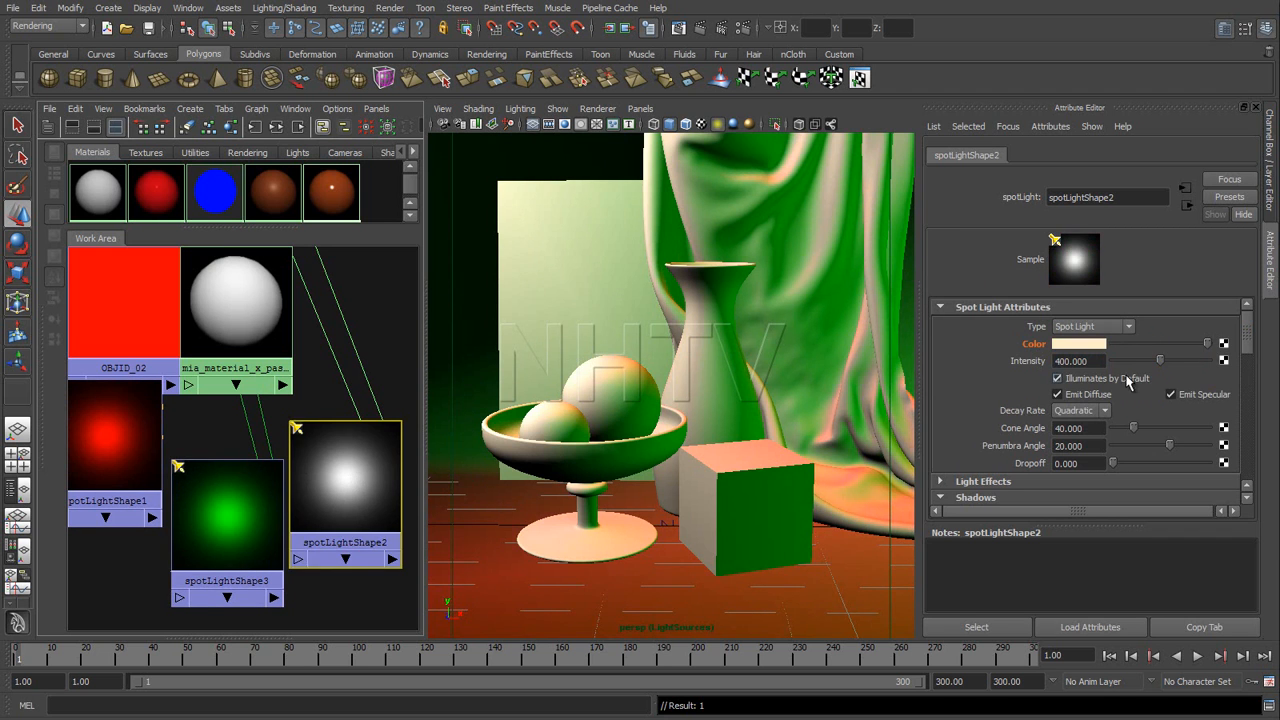
left_click(1077, 345)
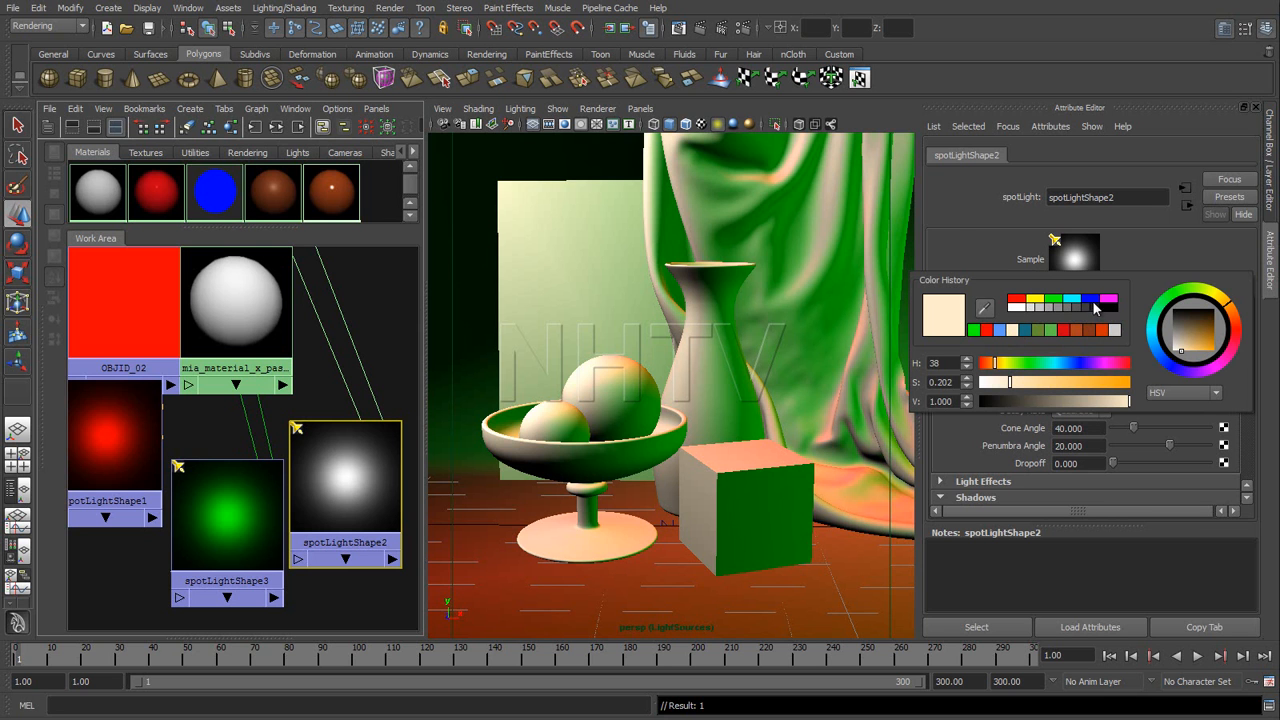
left_click(1092, 300)
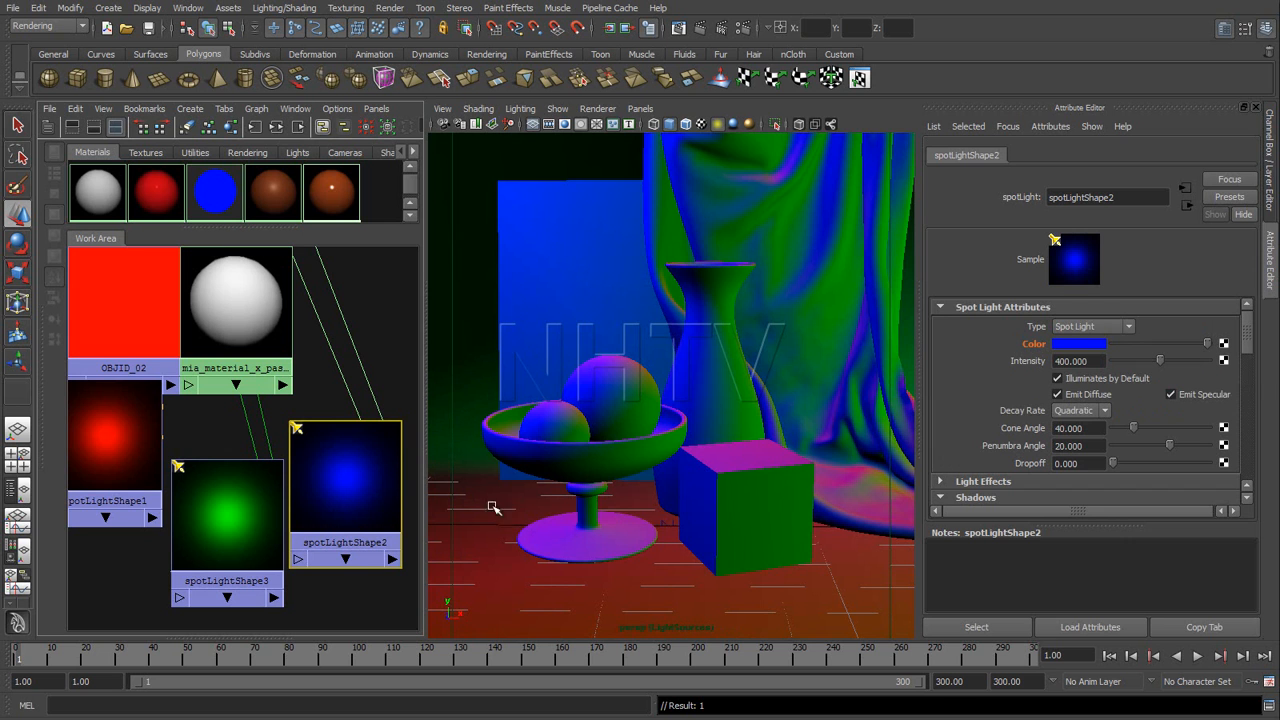
Step: Switch to the masterLayer and back to LightSources to compare the original light colors with the overrides
left_click(1273, 205)
left_click(1093, 501)
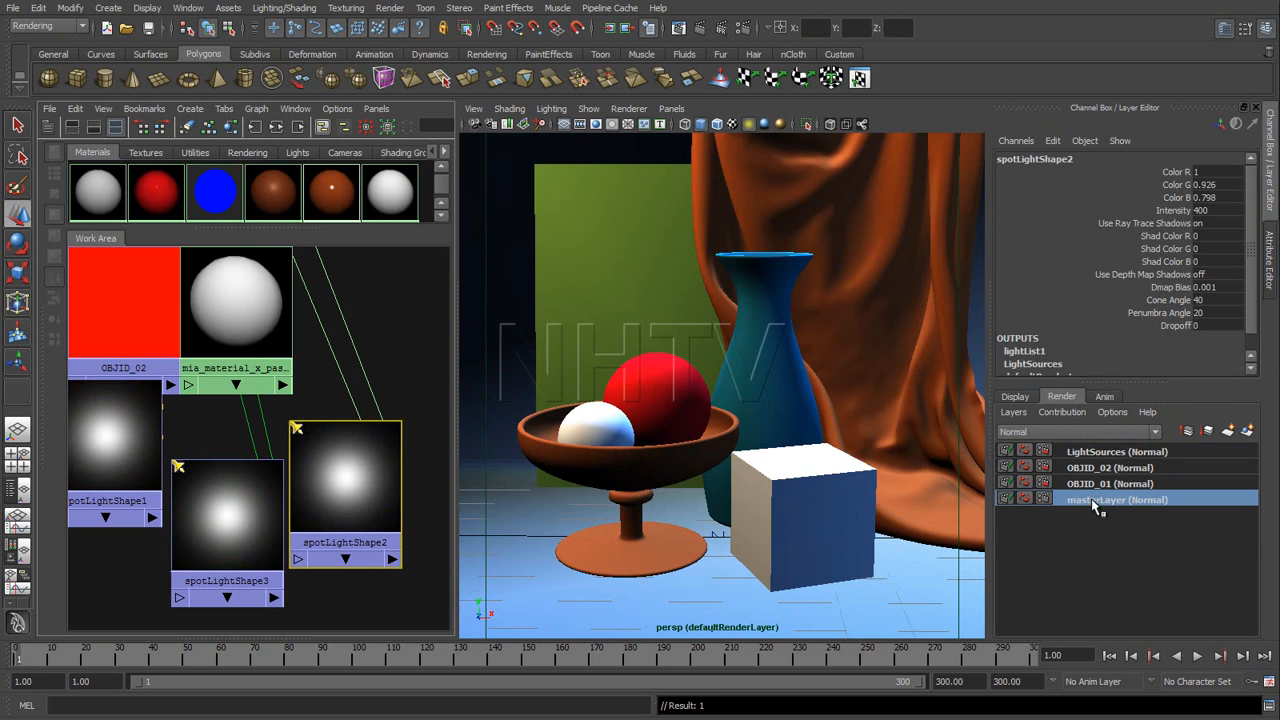
left_click(1101, 455)
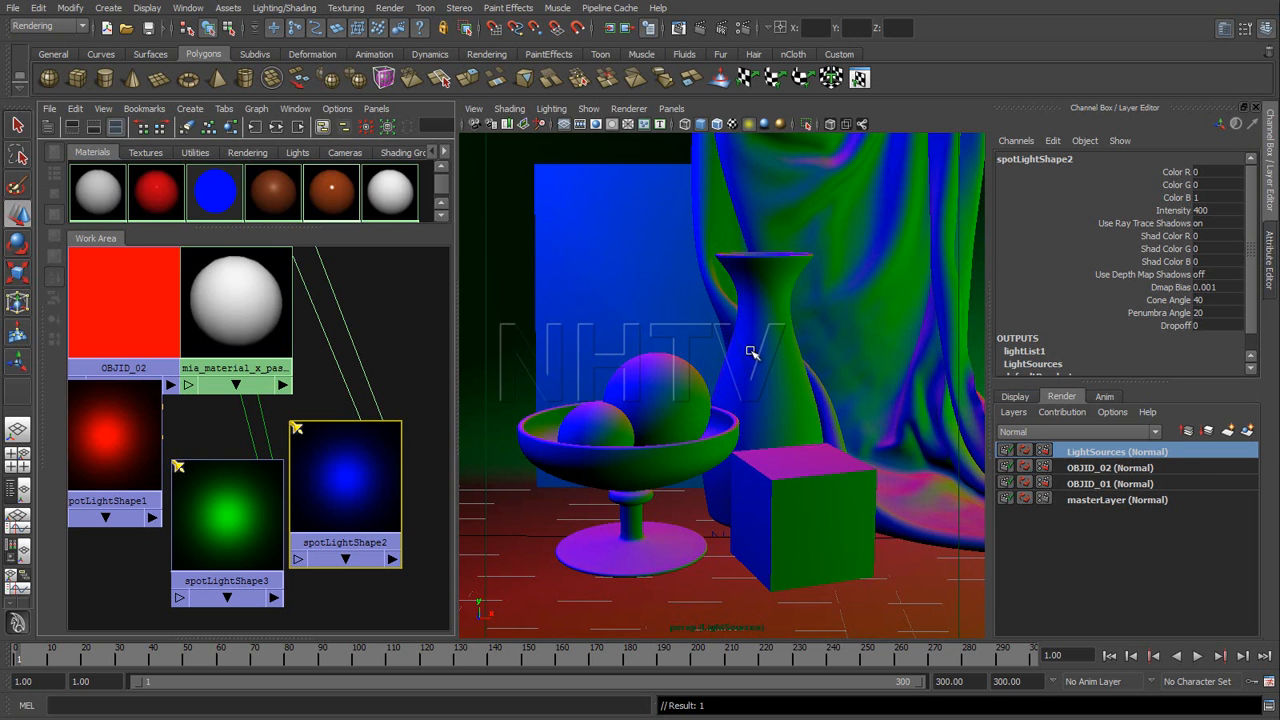
Step: Open the attributes of mia_material_x_passes9 and set its reflection color to white and glossiness to 0.150
left_click(232, 320)
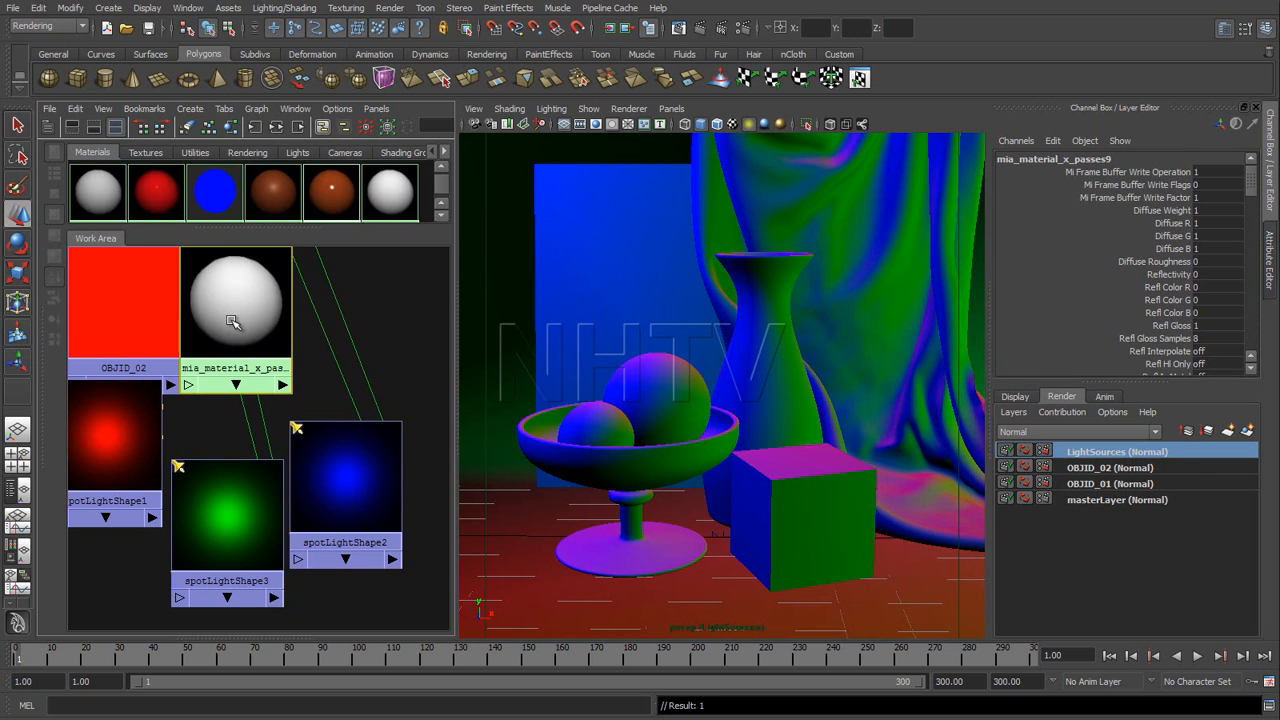
left_click(1270, 265)
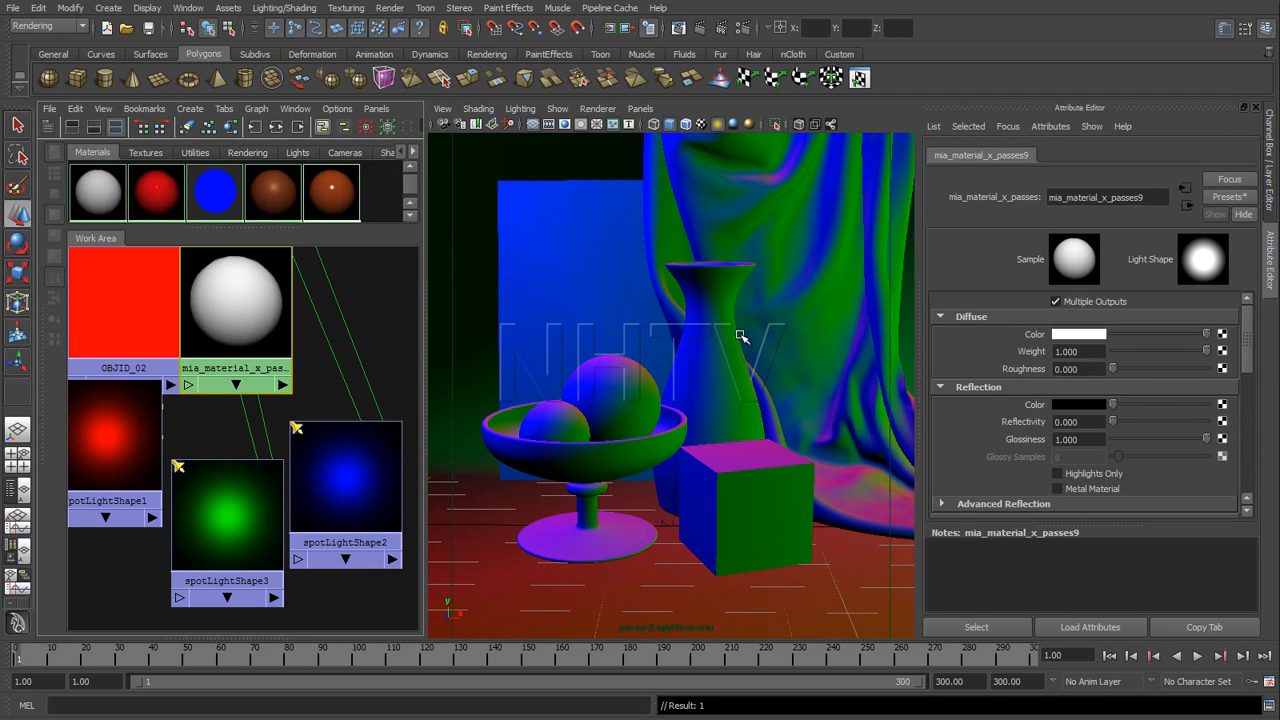
left_click_drag(1250, 364, 1259, 374)
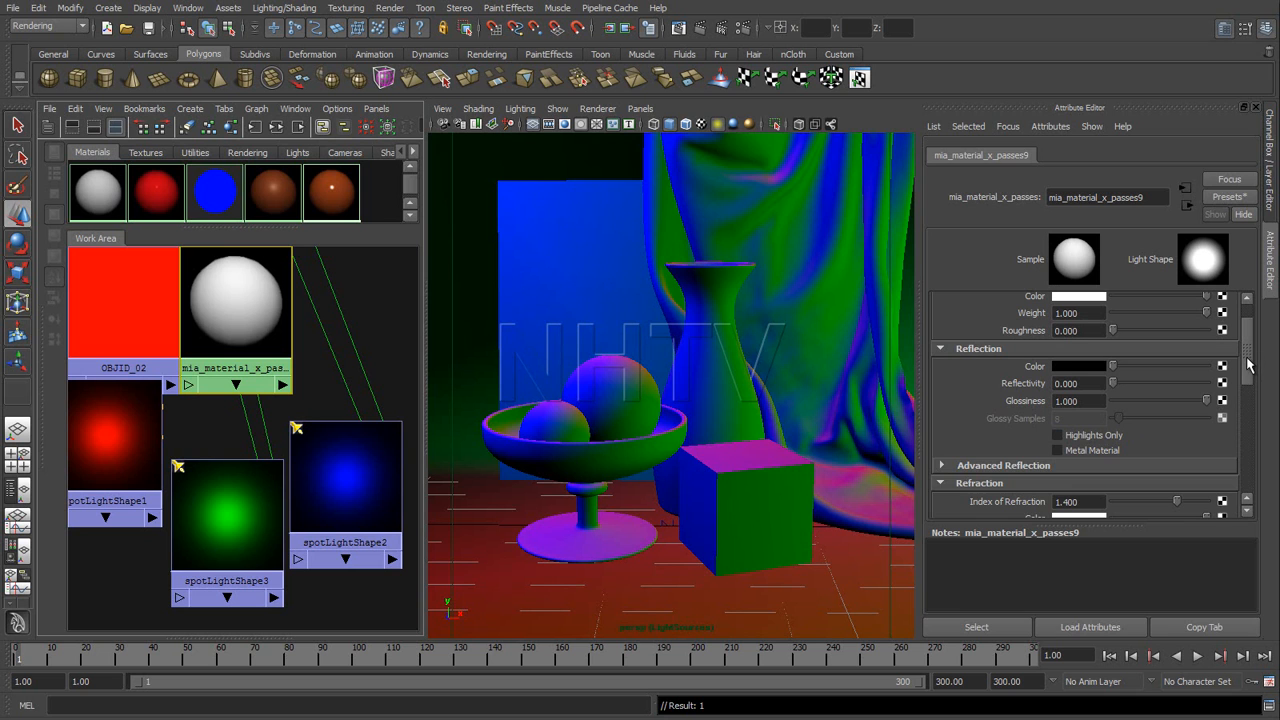
scroll(1247, 368, "up", 1)
left_click_drag(1116, 400, 1112, 431)
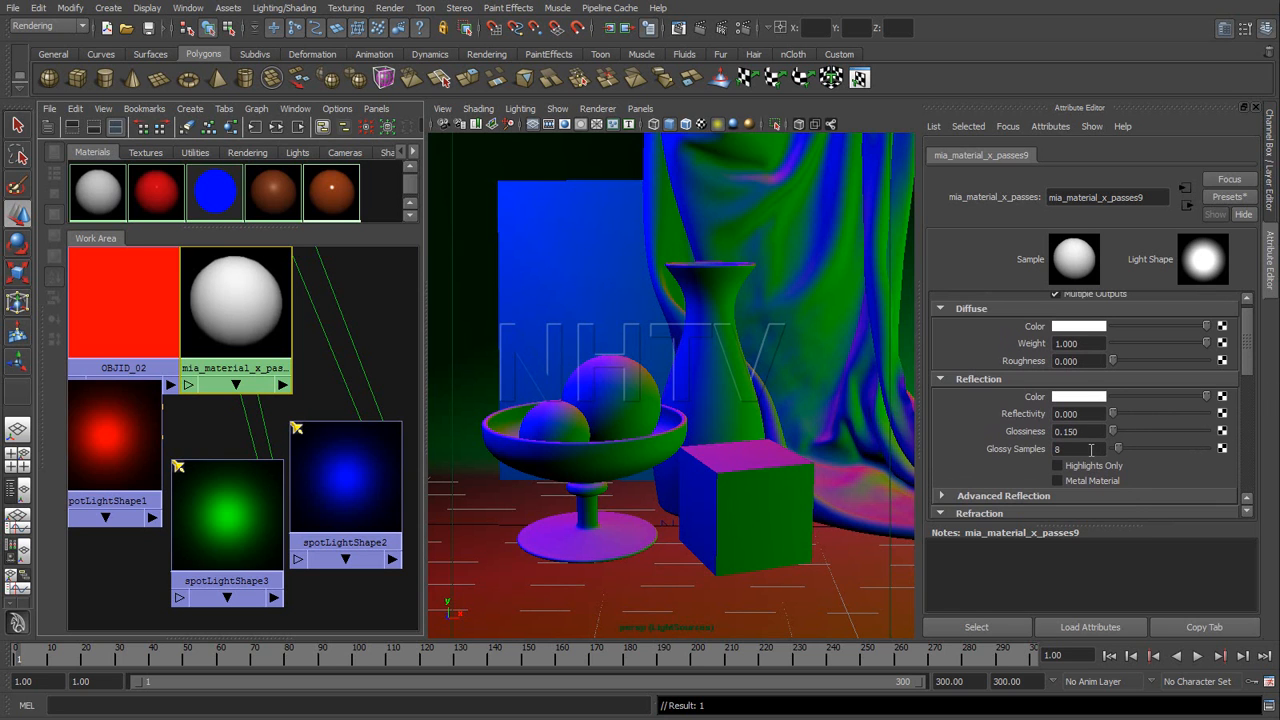
Step: Enable Highlights Only on the material, set its diffuse color to black and its reflectivity to 1
left_click(1058, 467)
left_click_drag(1205, 326, 1112, 328)
left_click_drag(1114, 418, 1275, 407)
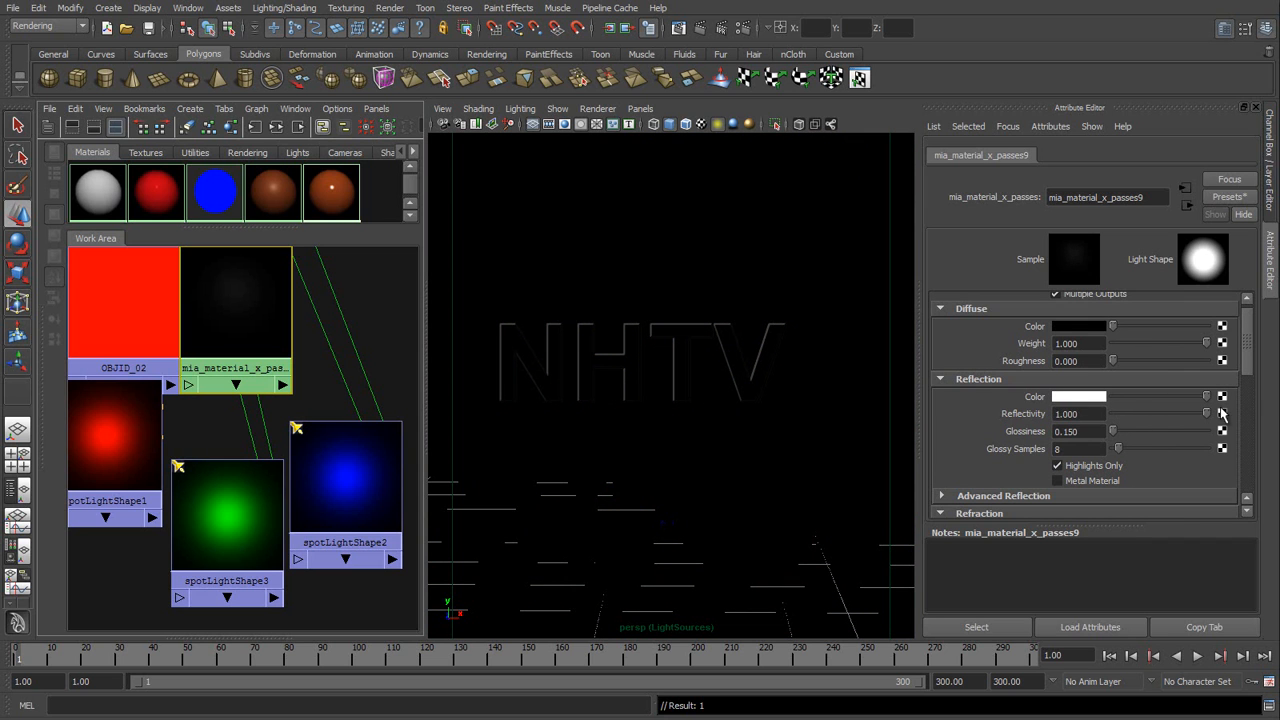
left_click_drag(1088, 414, 986, 416)
type("1")
key("Return")
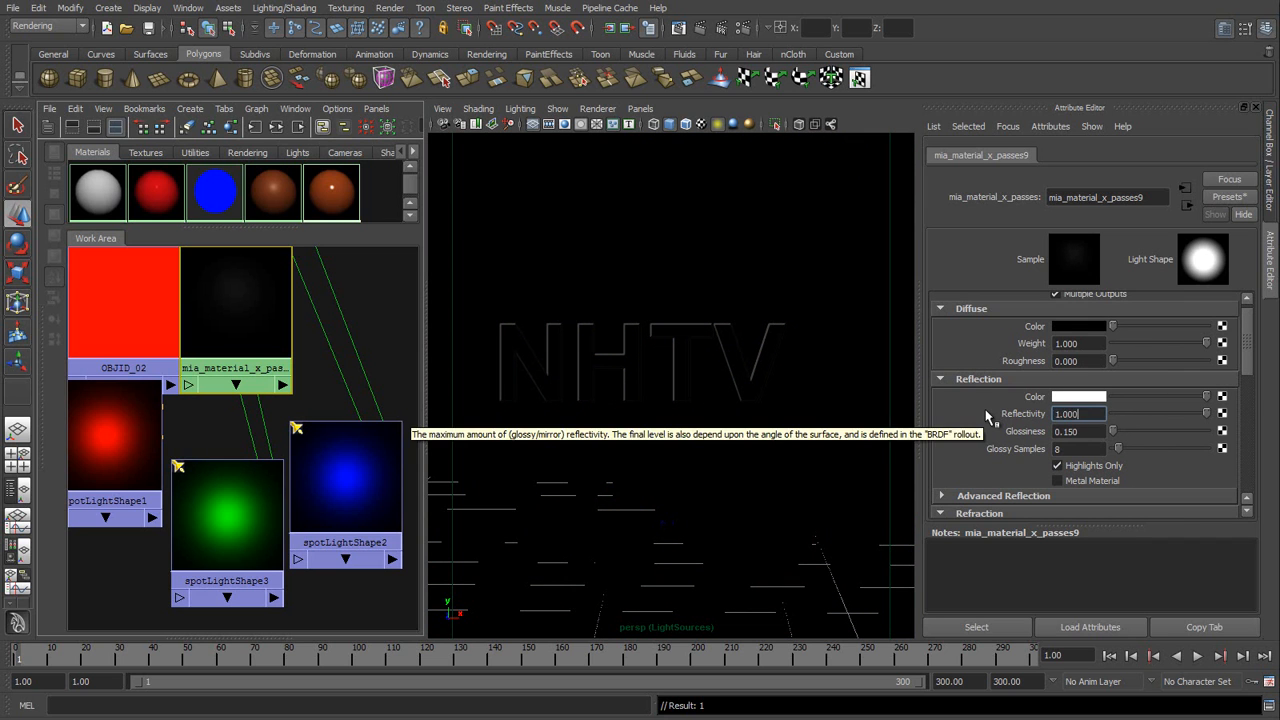
Step: Try to raise the material's reflectivity to 2 and check the reflection color's attribute options
double_click(1067, 414)
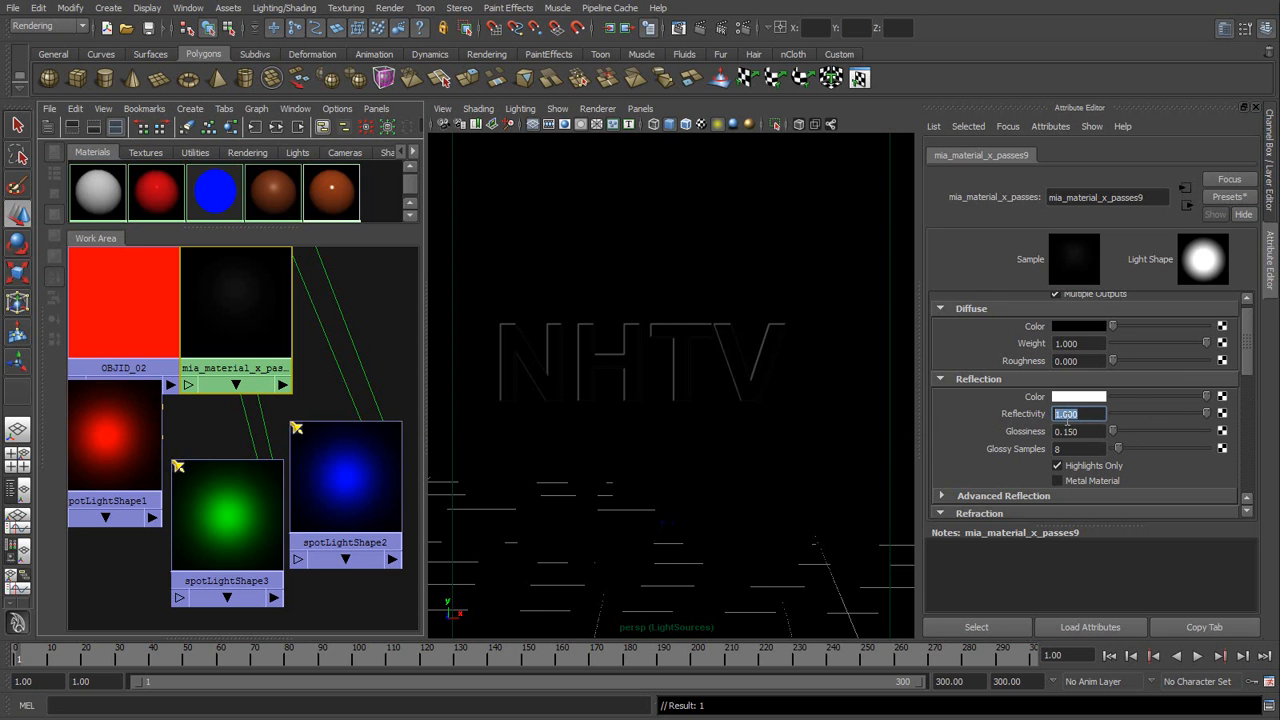
type("2")
mouse_move(1112, 432)
left_mouse_down()
mouse_move(1130, 434)
mouse_move(1110, 434)
left_mouse_up()
right_click(1037, 398)
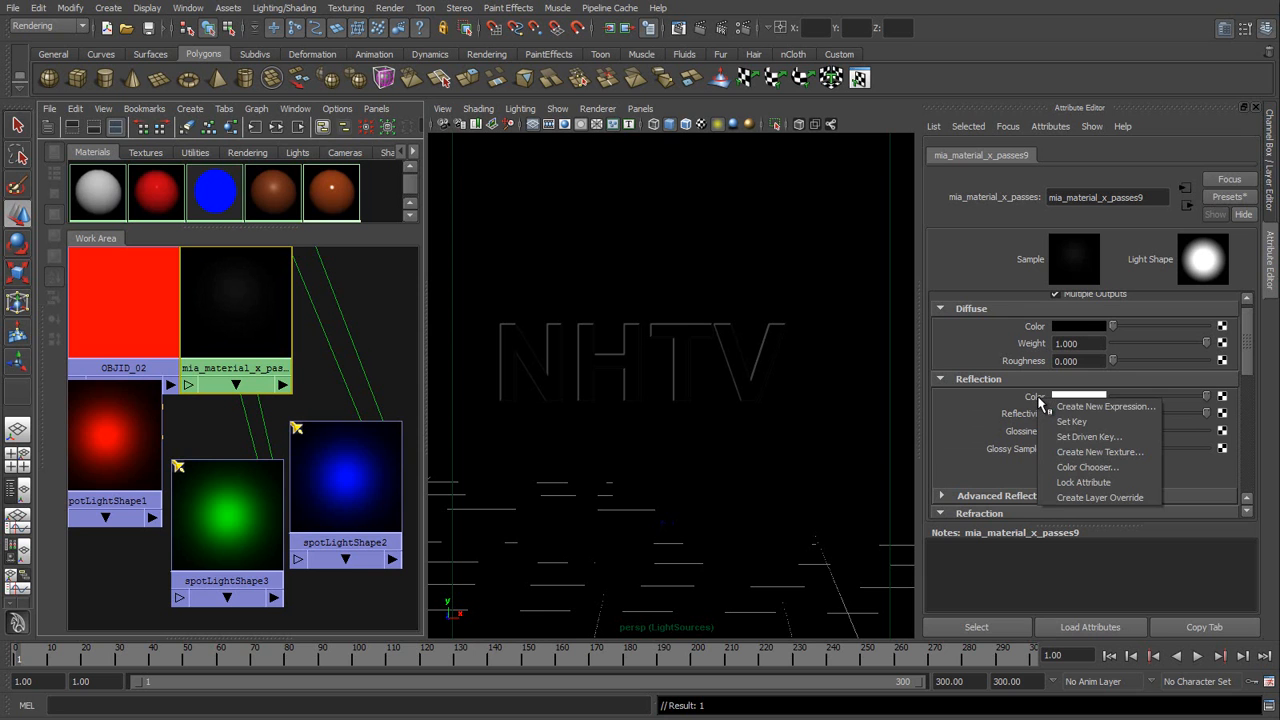
left_click(1031, 397)
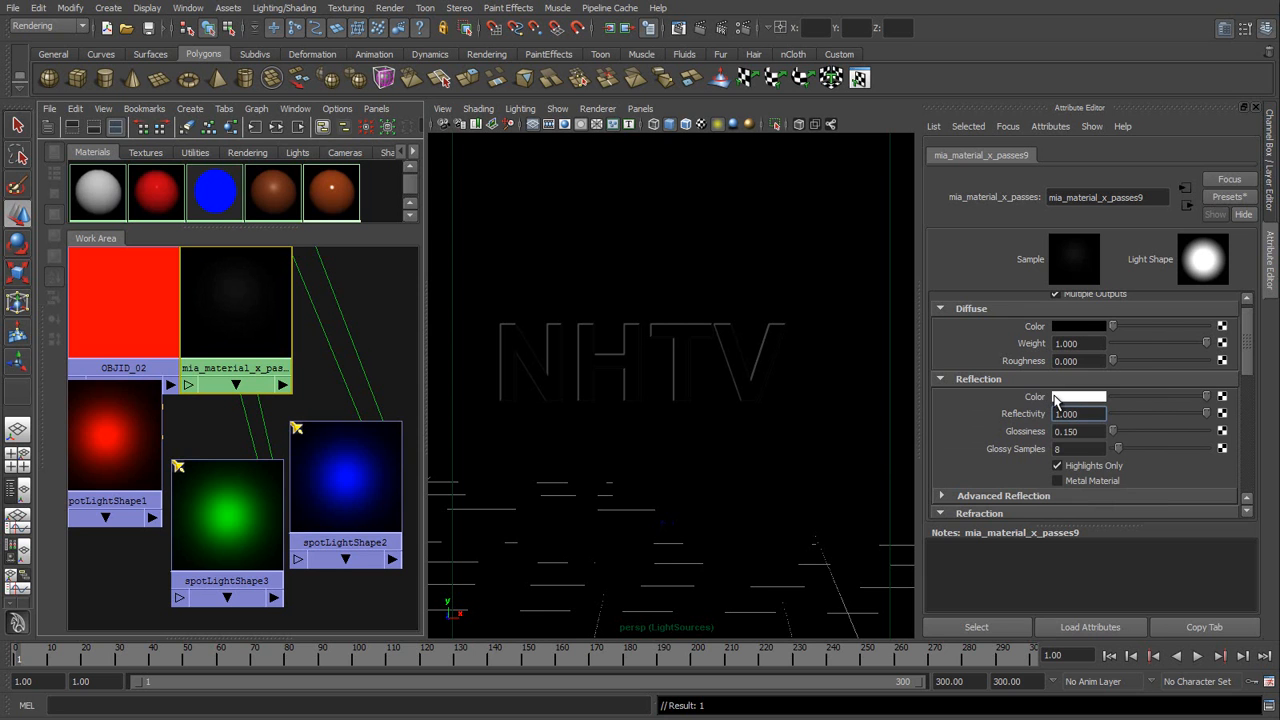
Step: Raise the HSV value of the material's reflection color to 5, trying 2 and 4 first
left_click(1062, 396)
left_click(918, 456)
type("2")
key("Return")
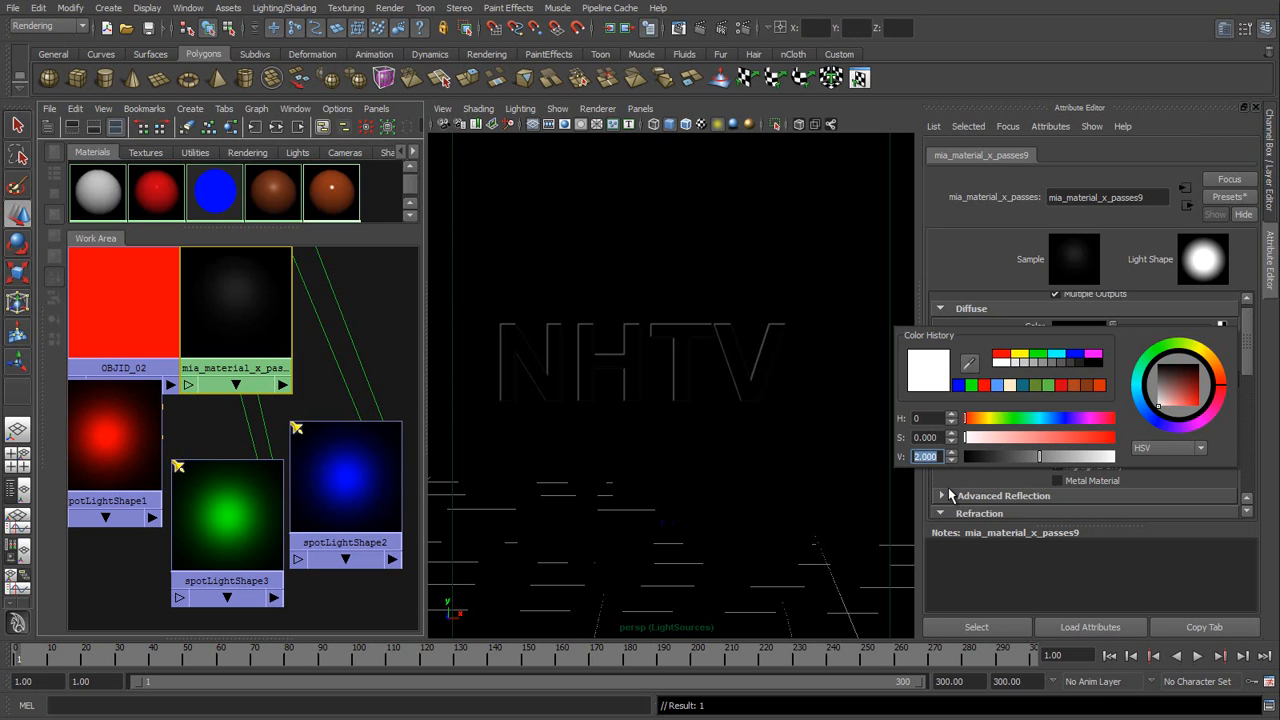
left_click_drag(921, 457, 899, 465)
type("4")
key("Return")
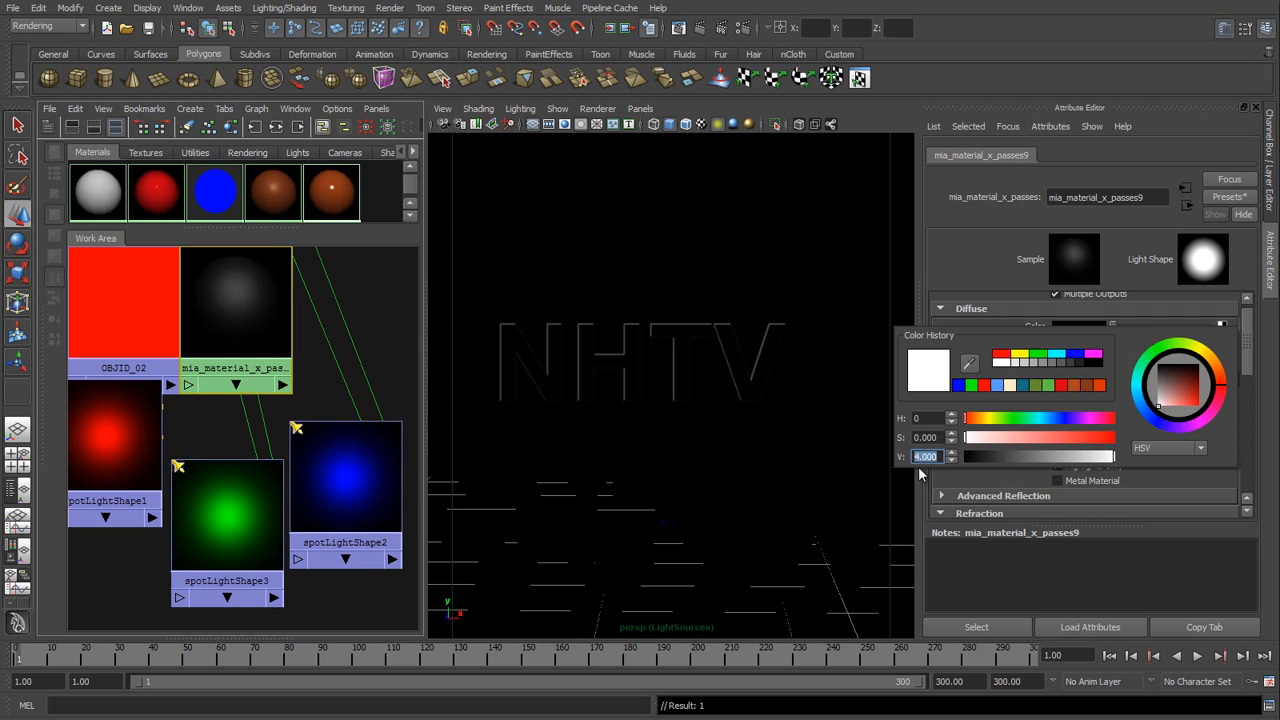
left_click(921, 458)
type("5")
key("Return")
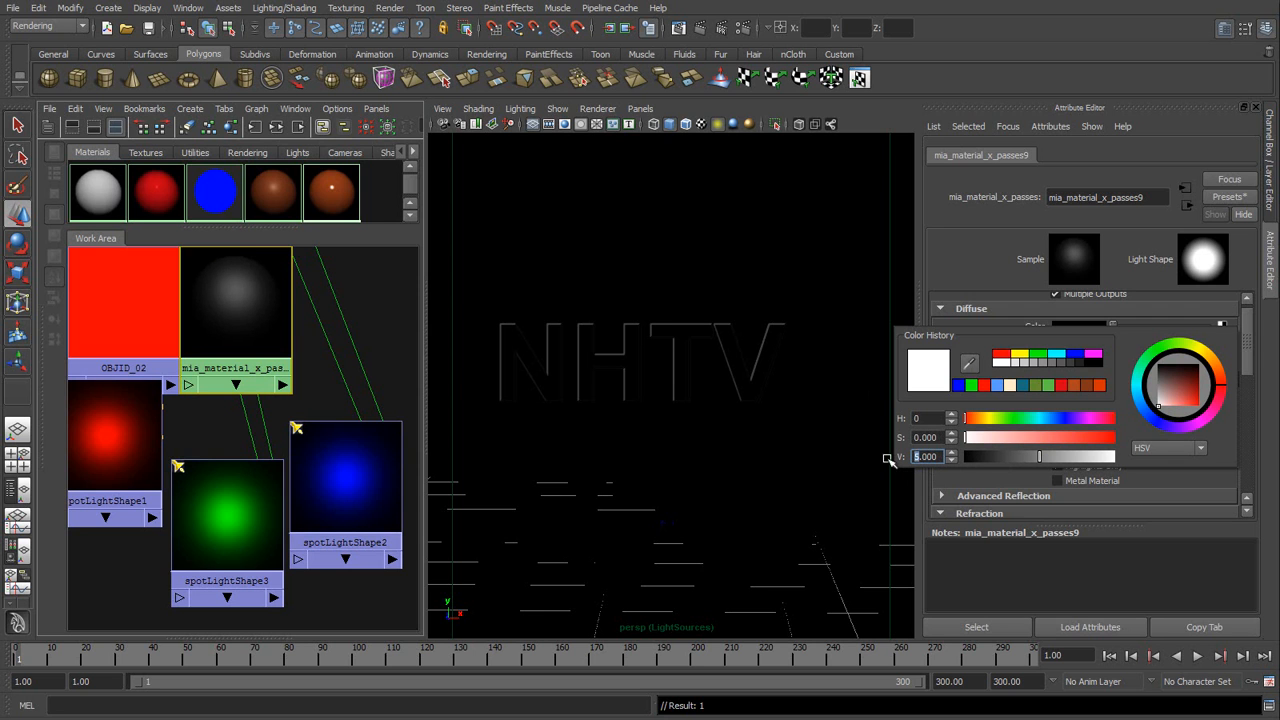
Step: Set the HSV value of the material's reflection color to 6 and its glossy samples to 0
key("Return")
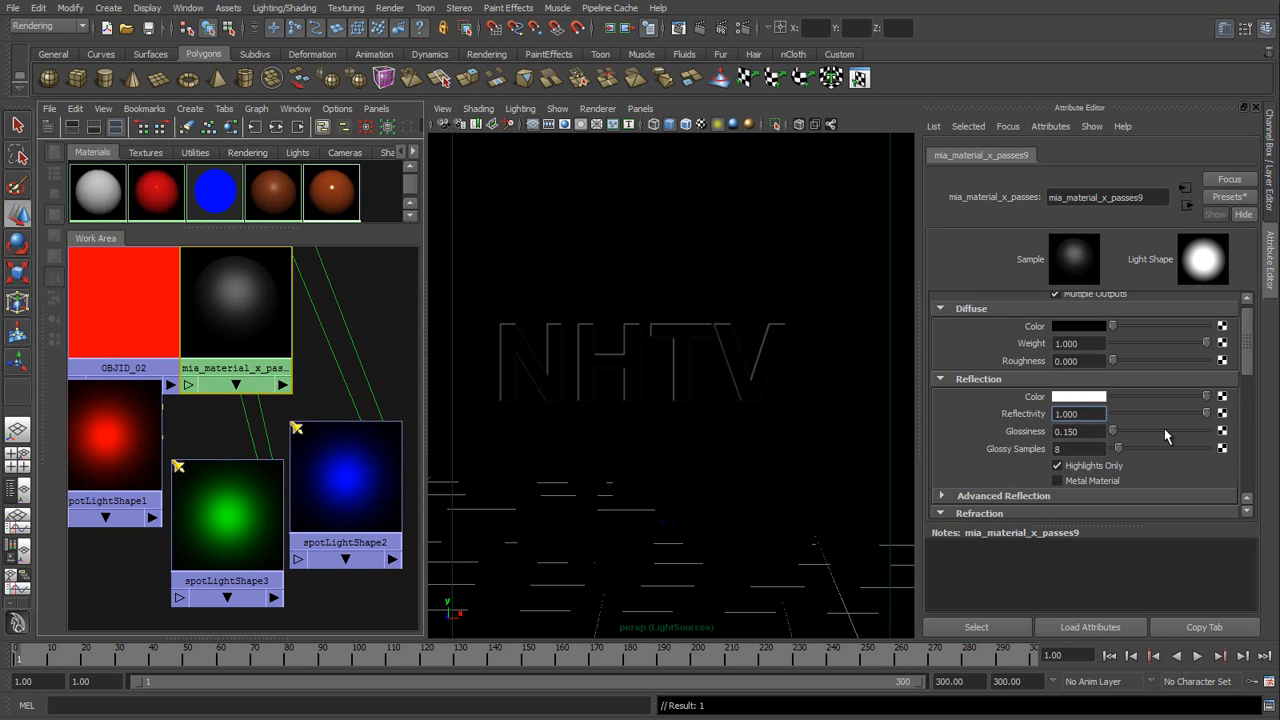
left_click_drag(1124, 450, 1078, 464)
mouse_move(1246, 337)
left_mouse_down()
mouse_move(1261, 374)
mouse_move(1260, 330)
left_mouse_up()
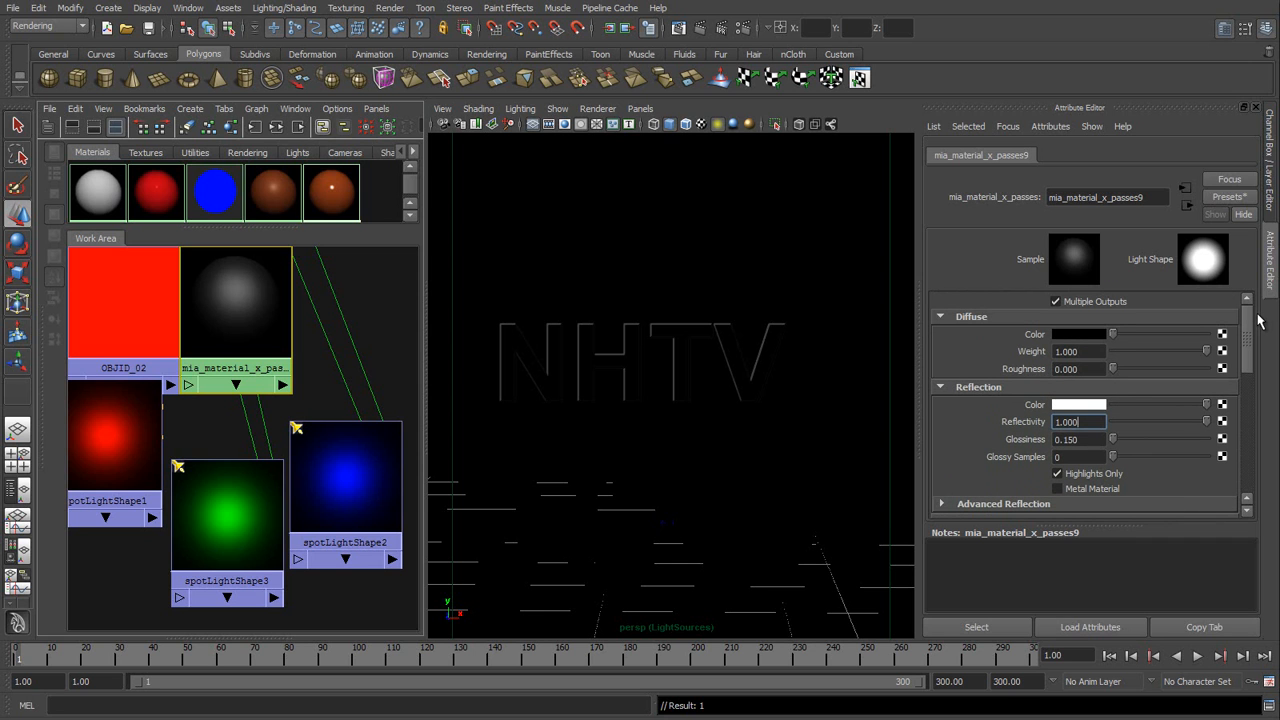
Step: Check the material's channel values and set its diffuse color to white
left_click(1273, 203)
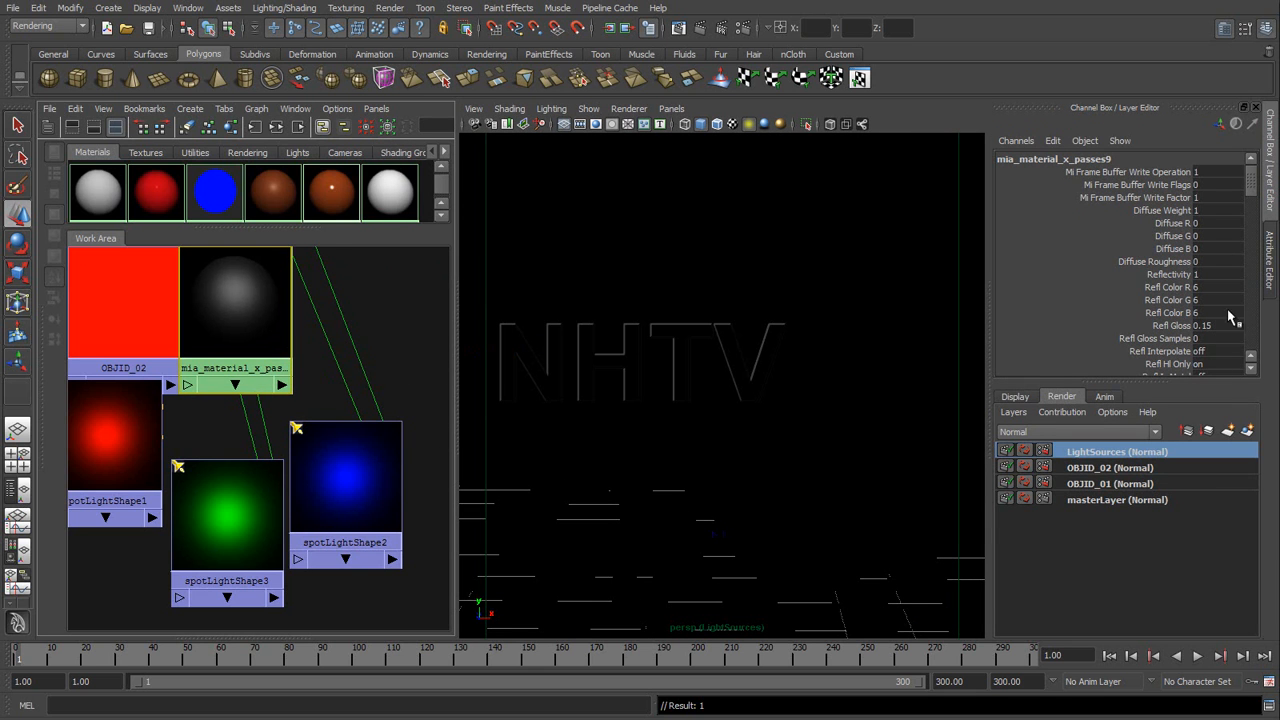
left_click(1271, 255)
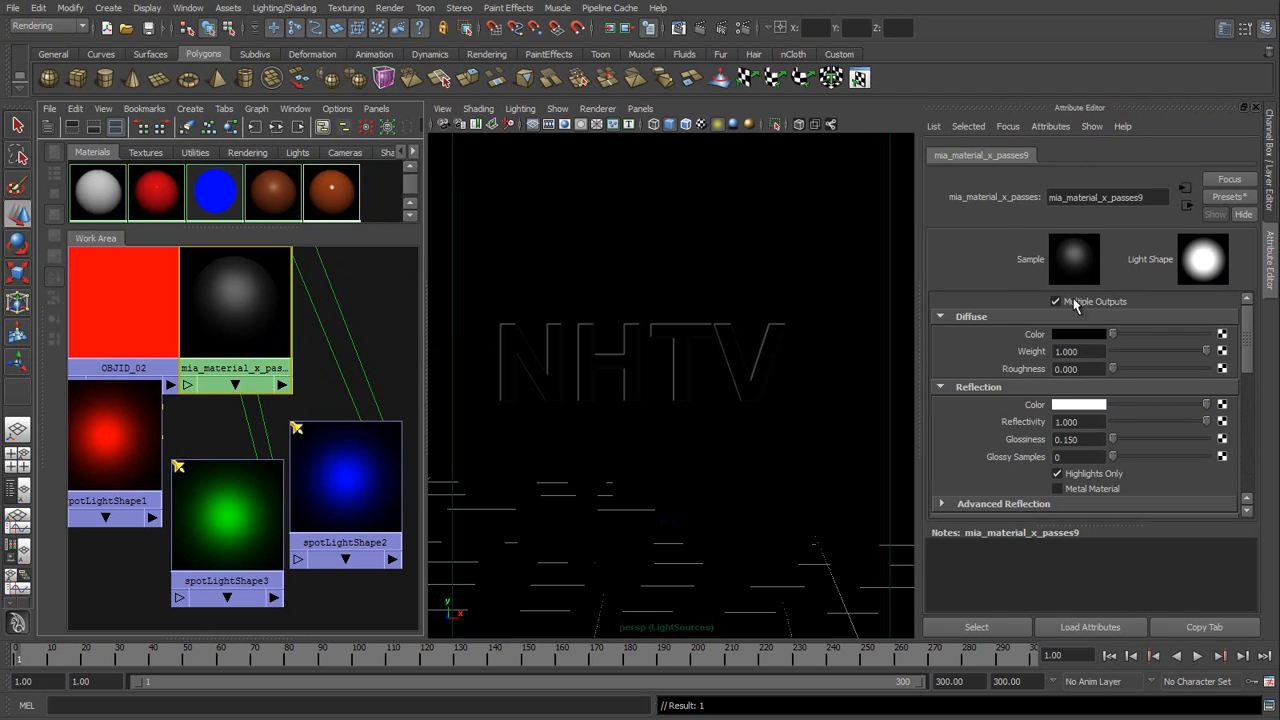
left_click_drag(1110, 335, 1206, 334)
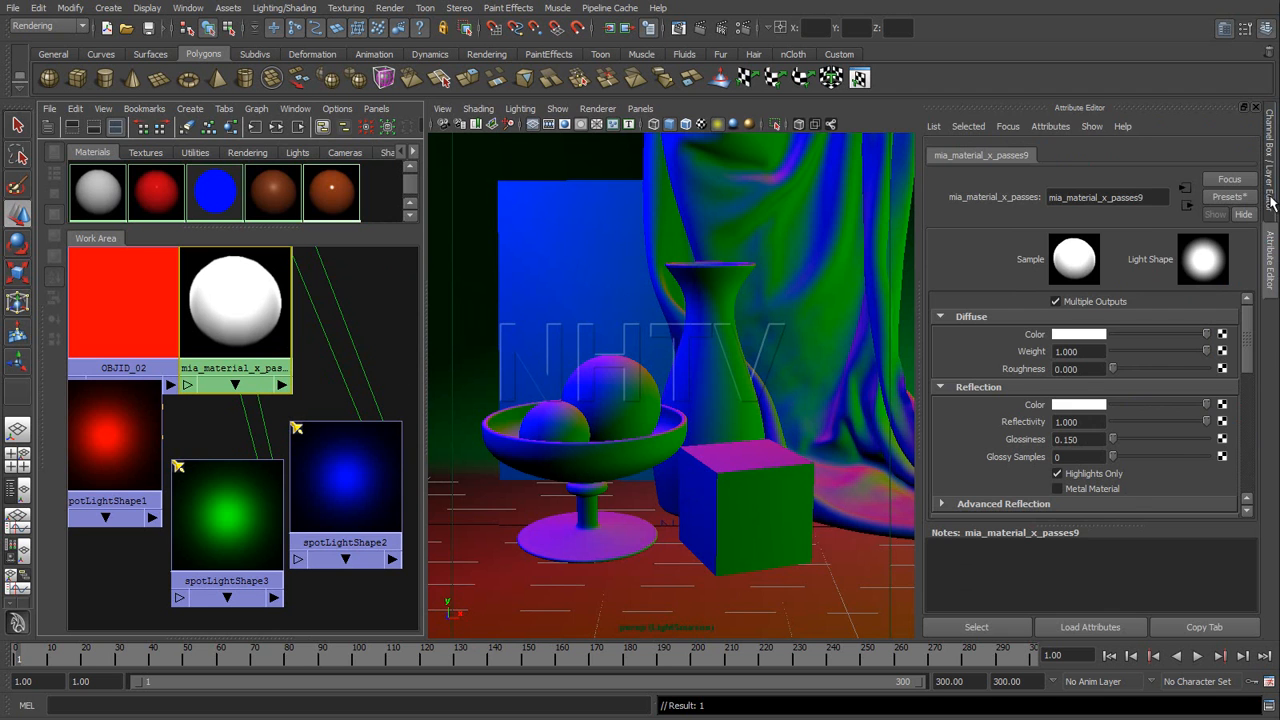
Step: In the LightSources render settings, remove the reflection, normalWorld, normalCam and customColor passes from the associated passes
left_click(1270, 160)
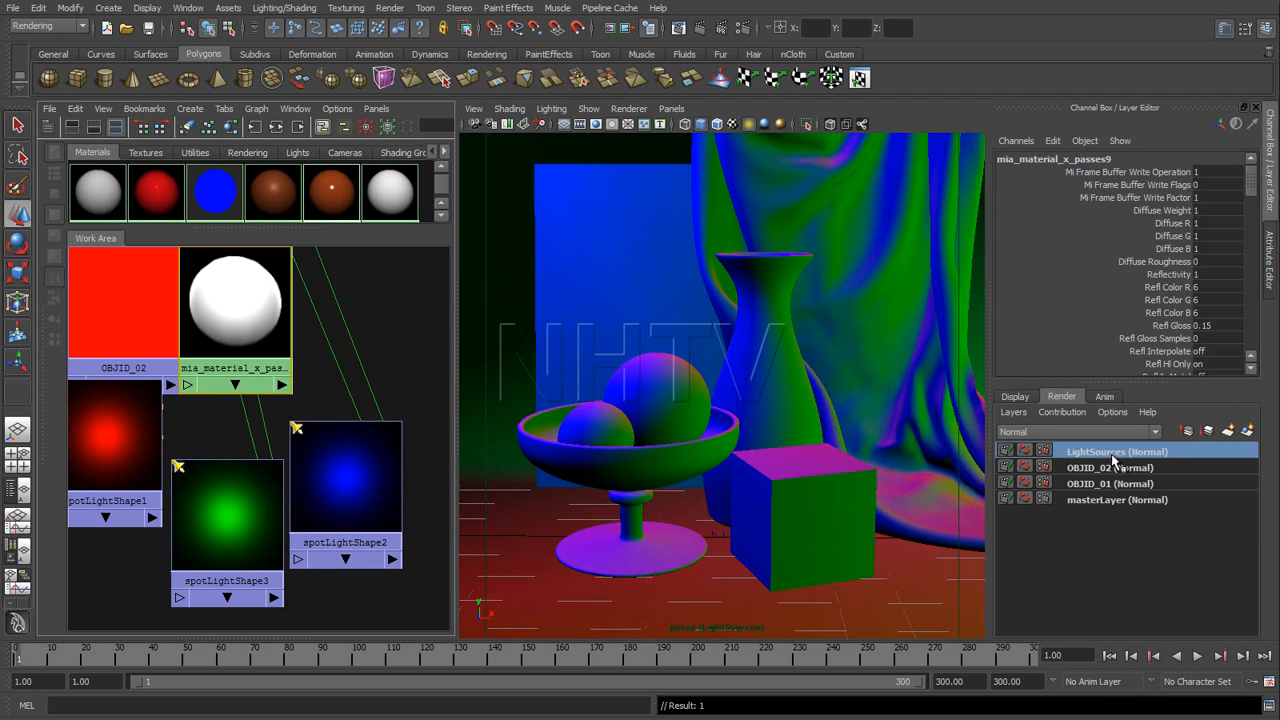
left_click(743, 28)
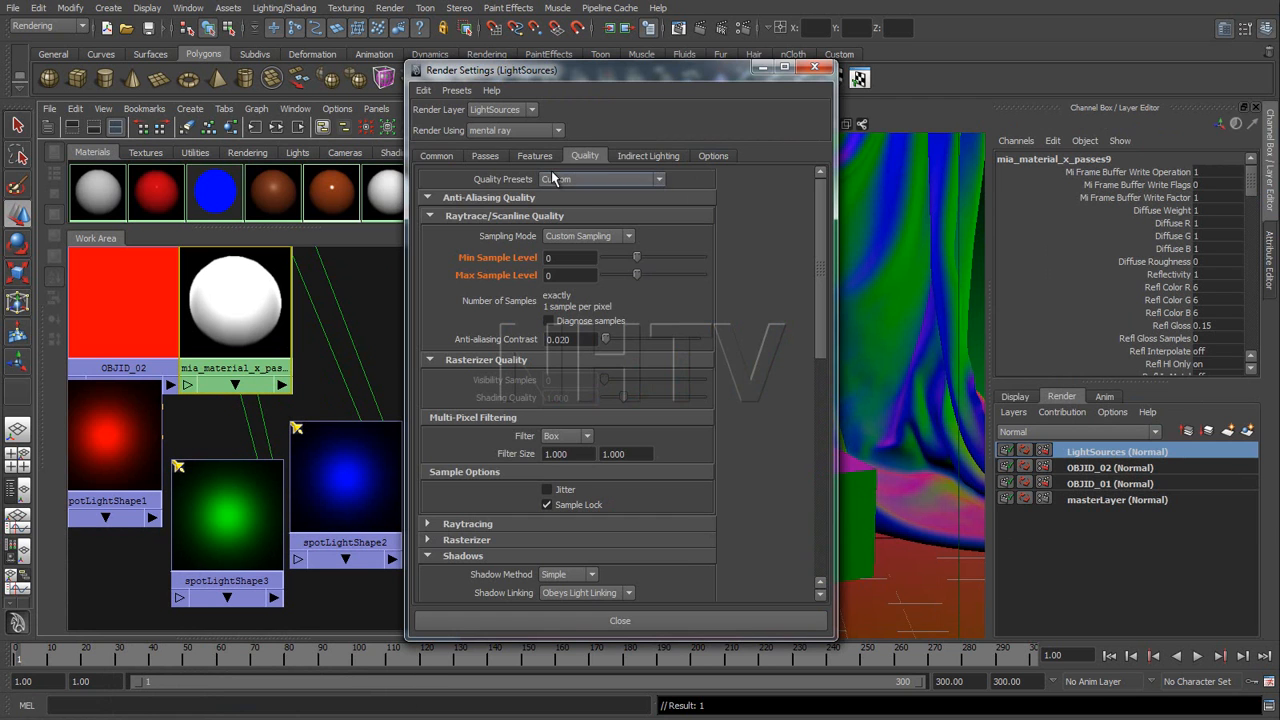
left_click(485, 156)
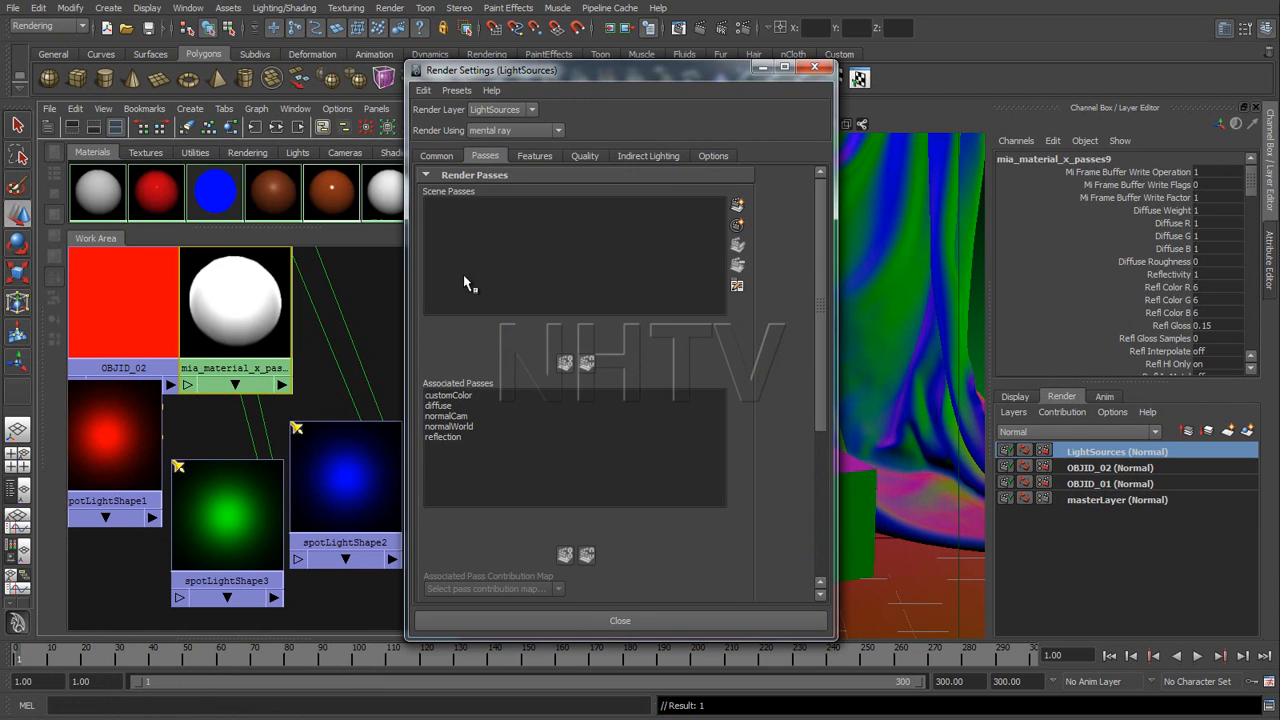
left_click(460, 406)
left_click(457, 397)
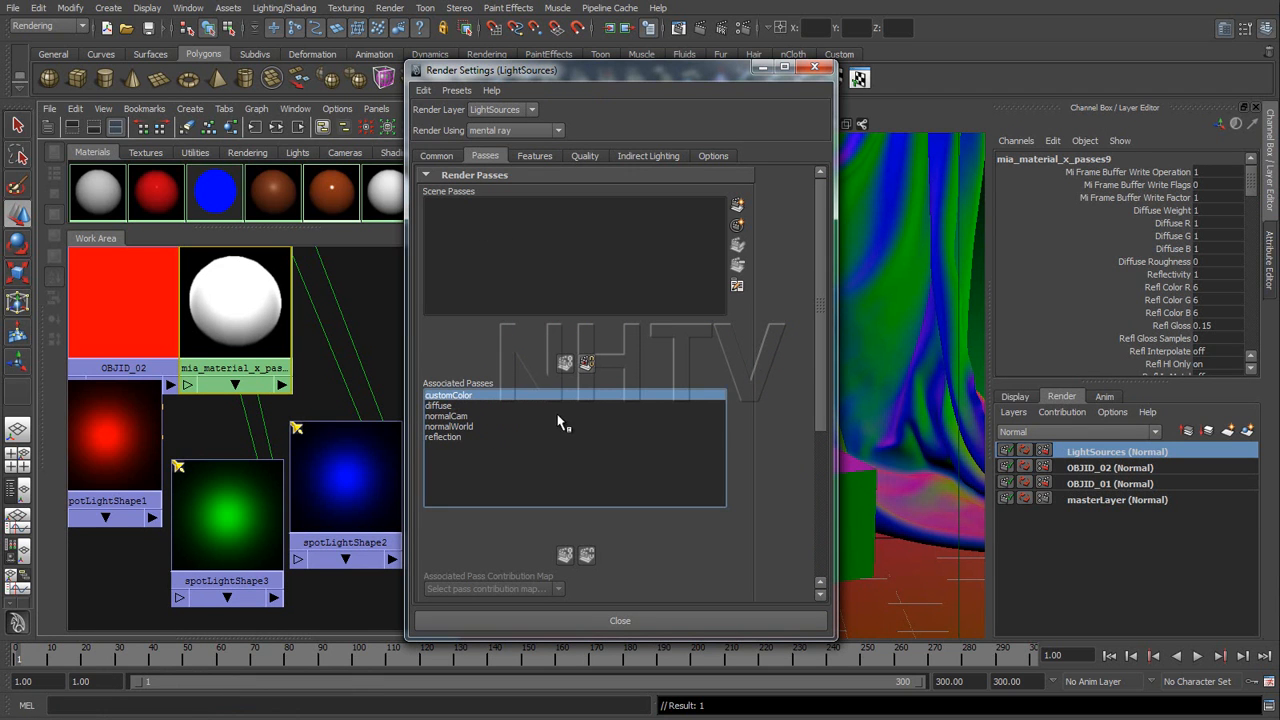
left_click(489, 438)
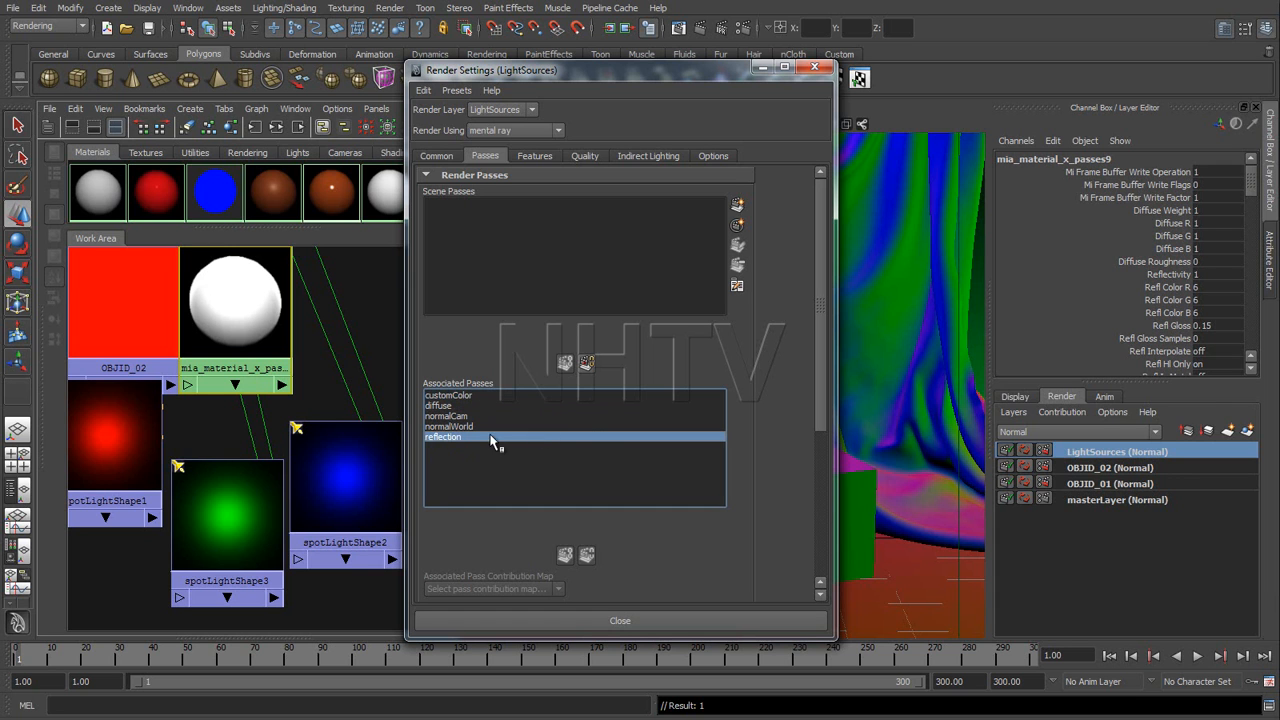
left_click(587, 363)
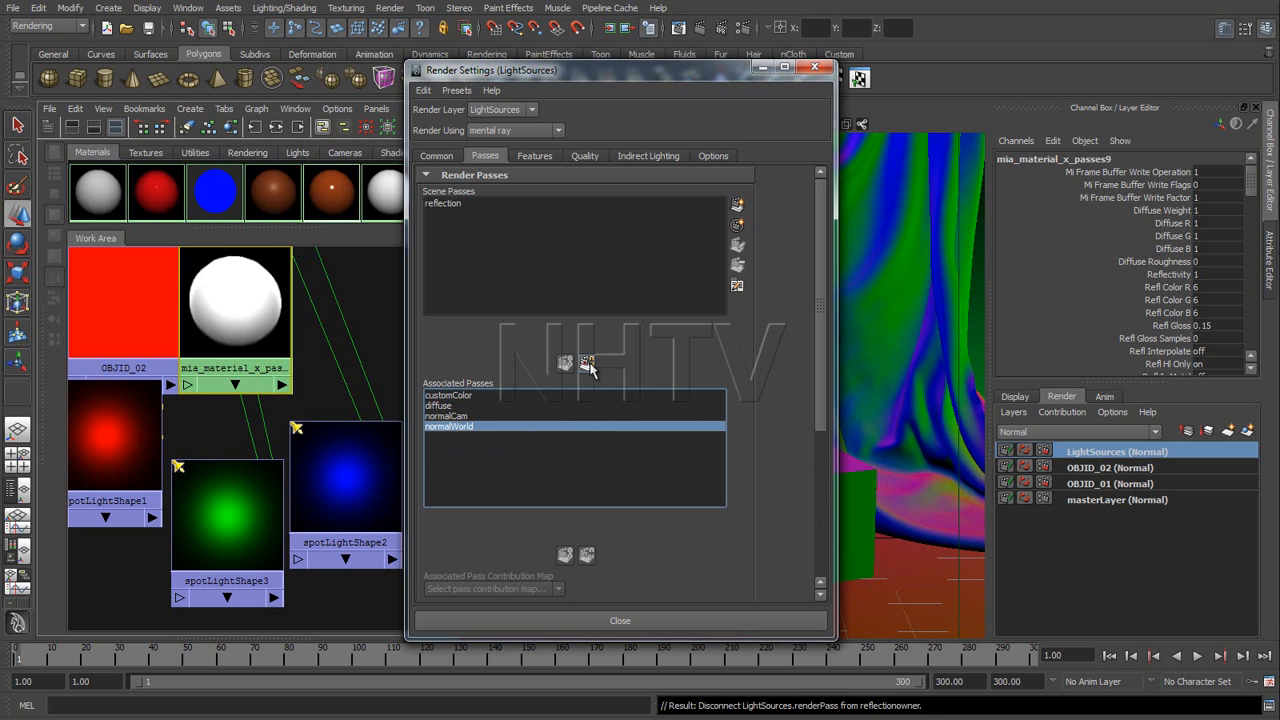
left_click(587, 363)
left_click(587, 363)
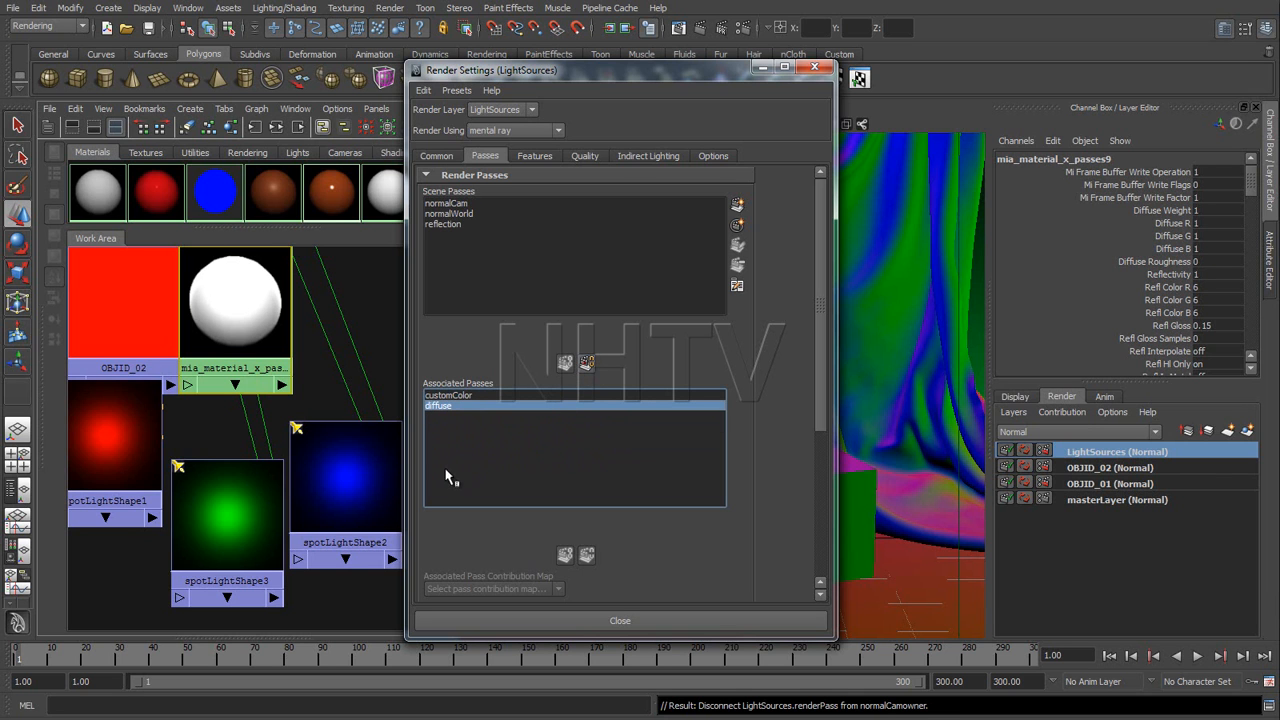
left_click(451, 397)
left_click(585, 364)
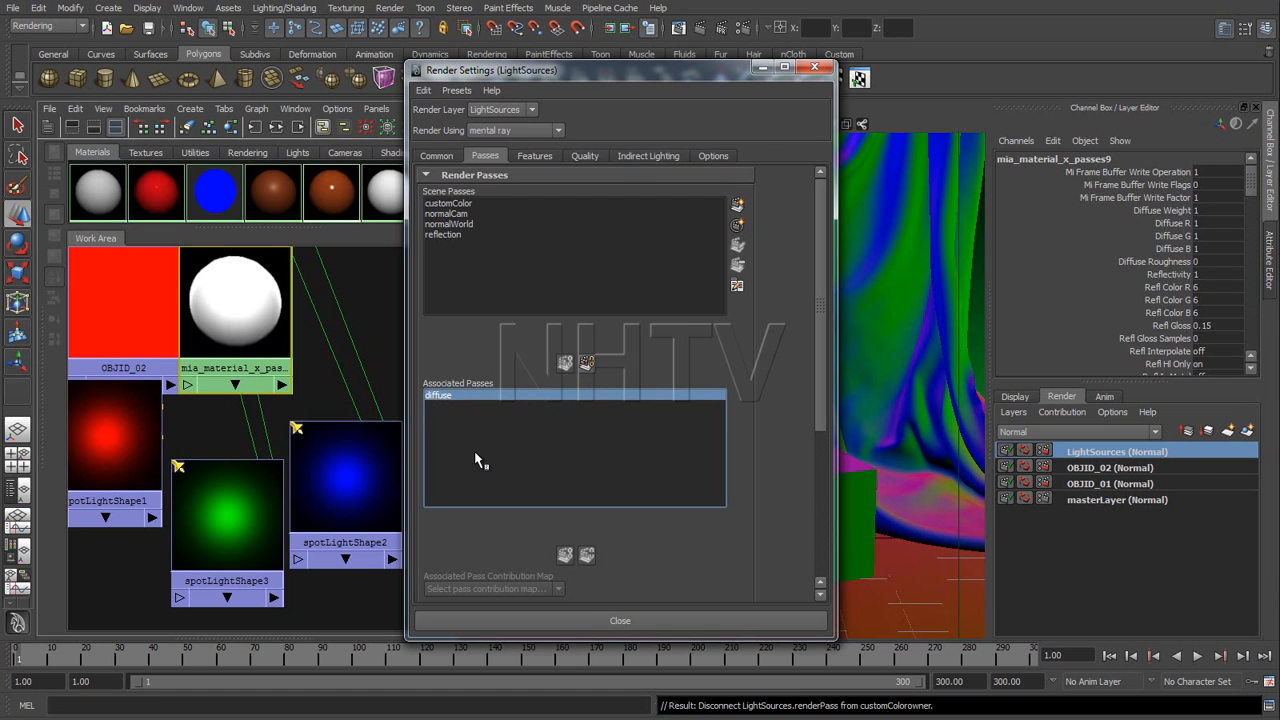
Step: Create a Specular render pass in the scene passes
left_click(737, 206)
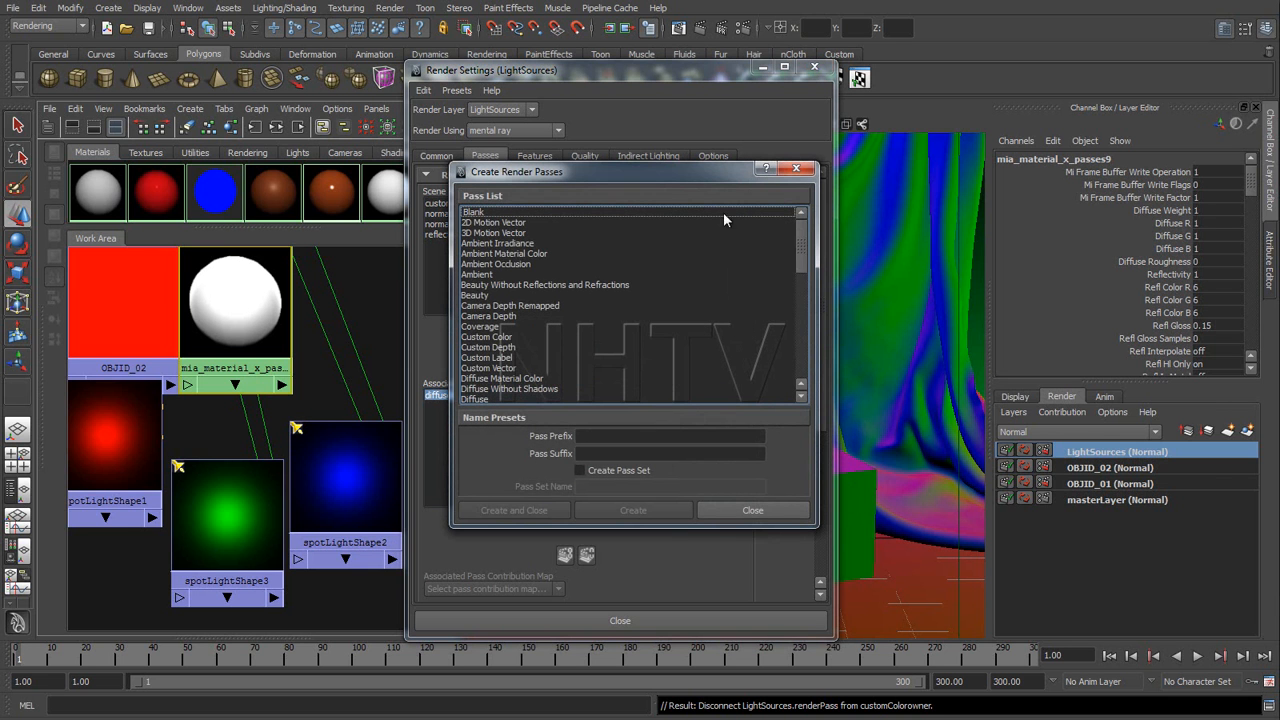
left_click_drag(804, 252, 672, 341)
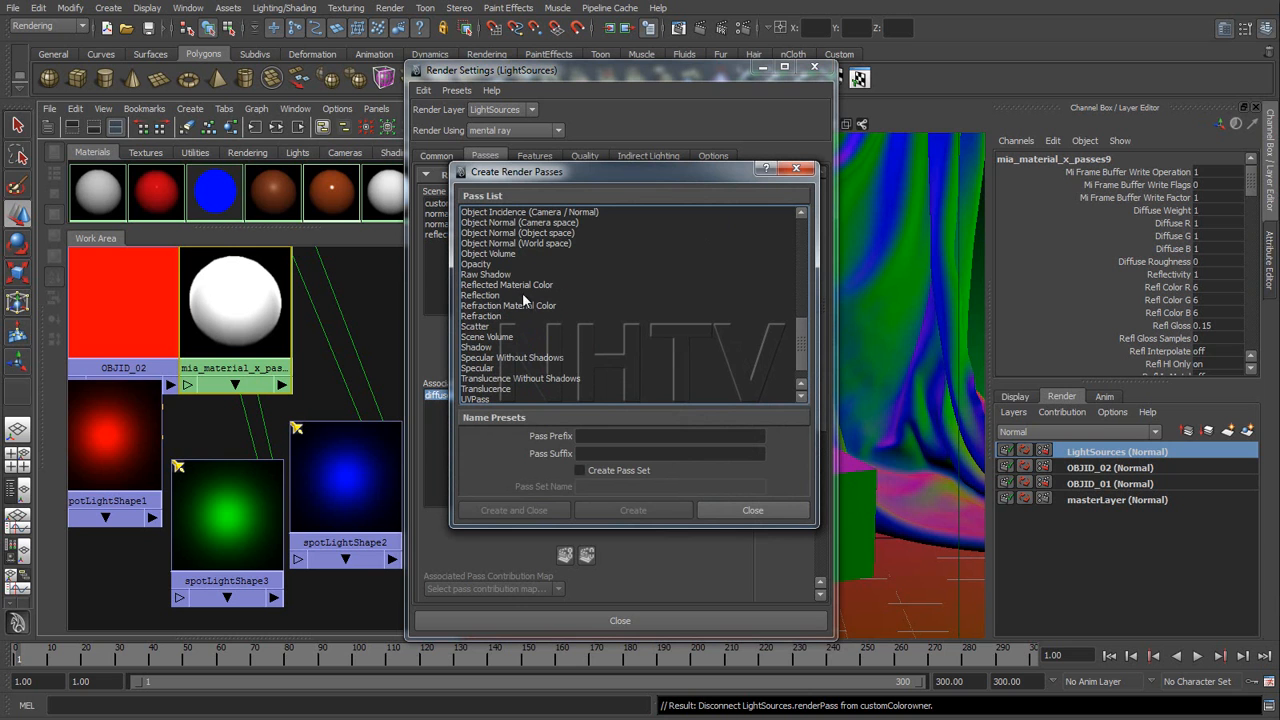
left_click(487, 368)
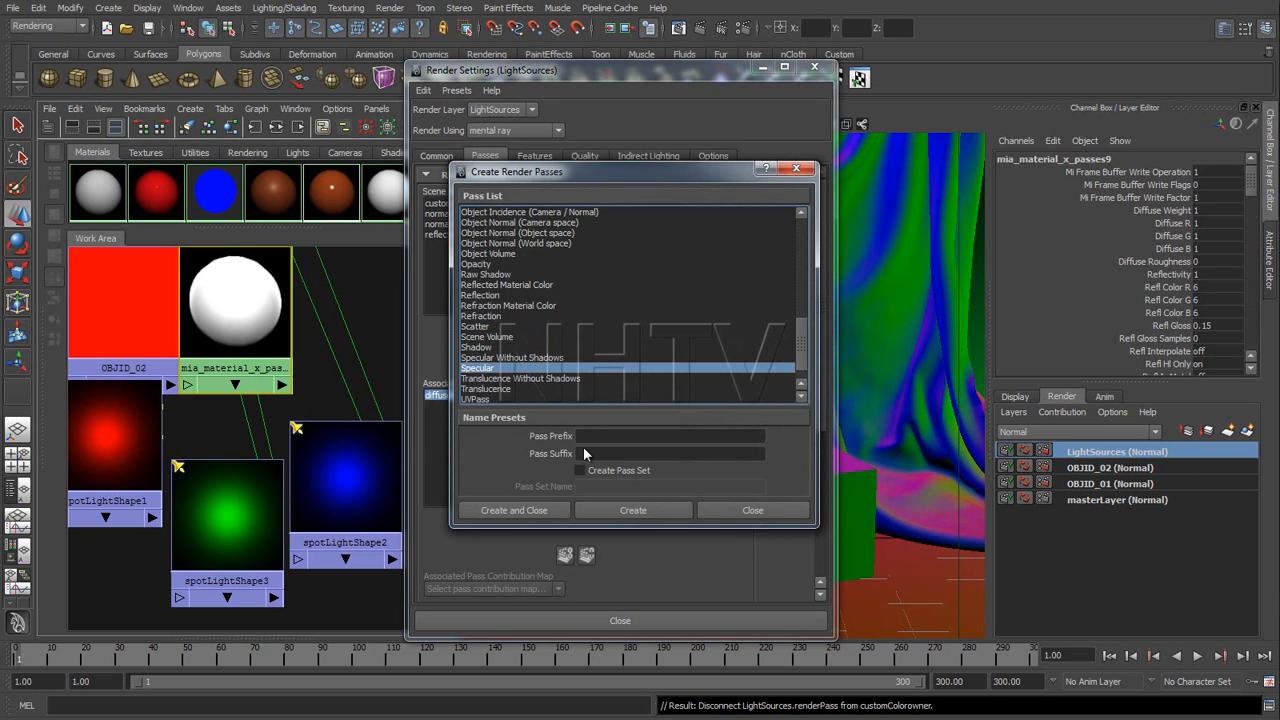
left_click(544, 510)
Step: Associate the specular and diffuse passes with the LightSources layer
left_click(441, 246)
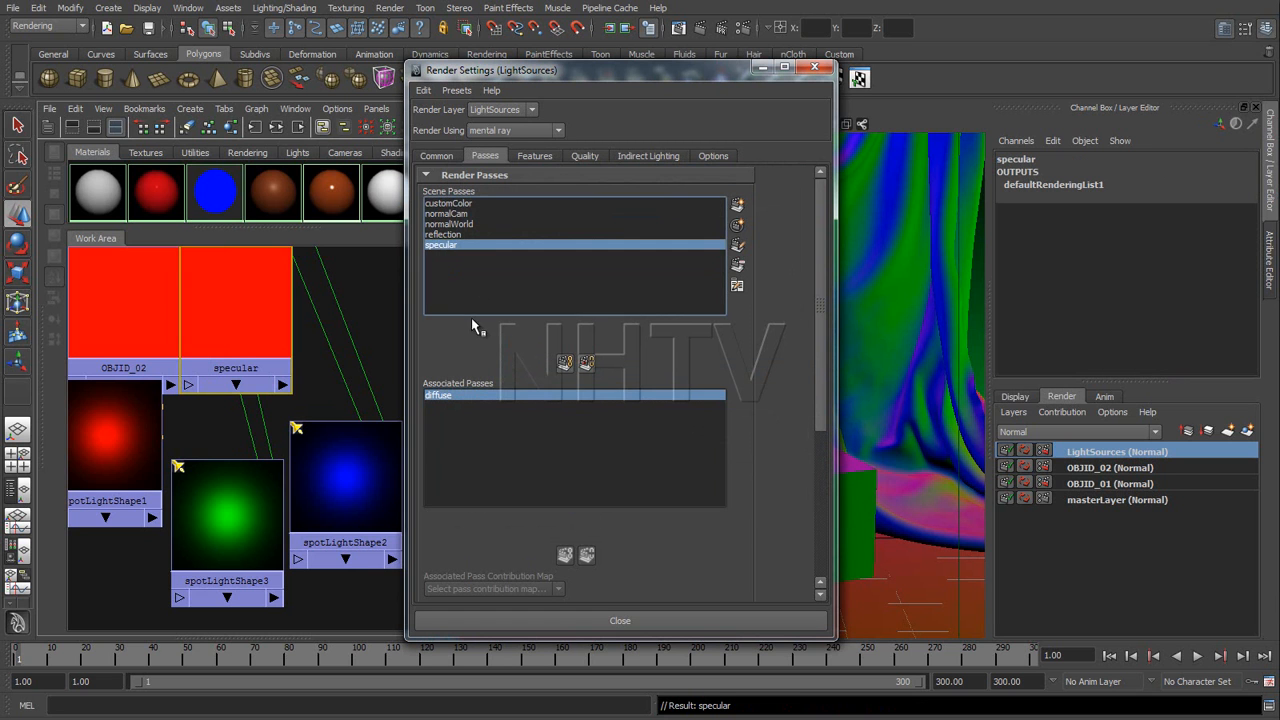
left_click(587, 364)
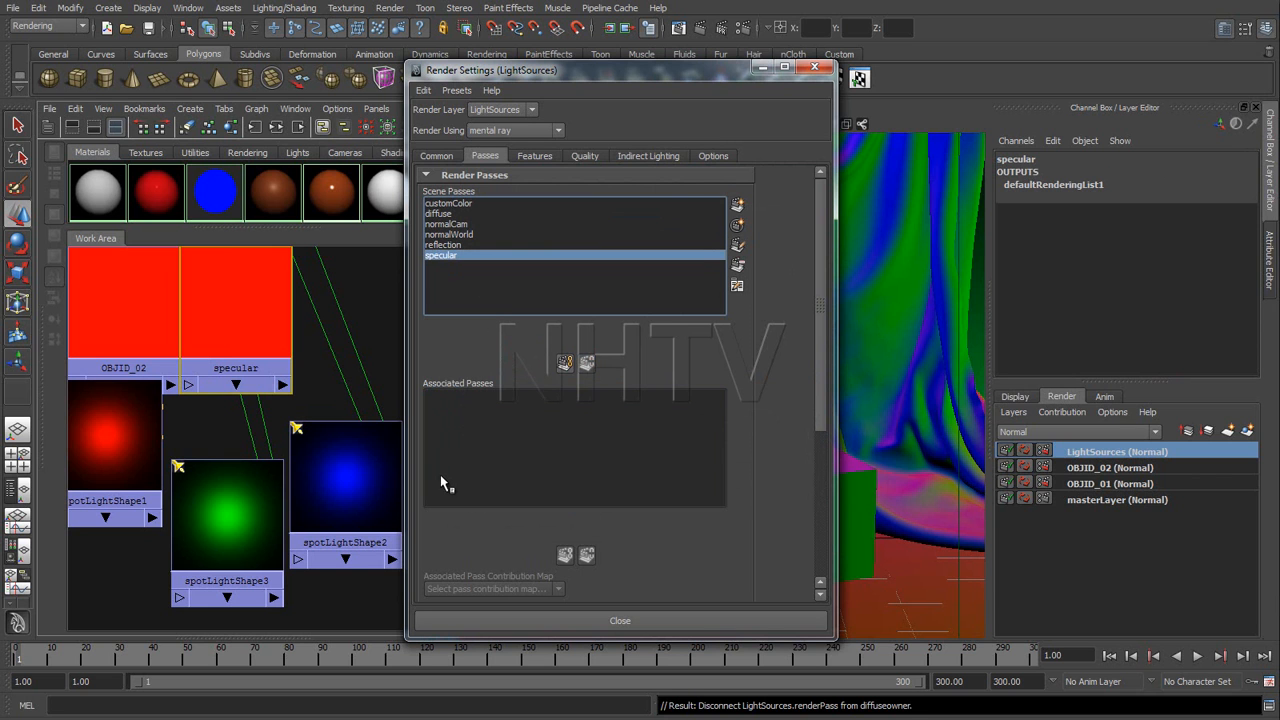
left_click(564, 362)
left_click(441, 214)
left_click(564, 362)
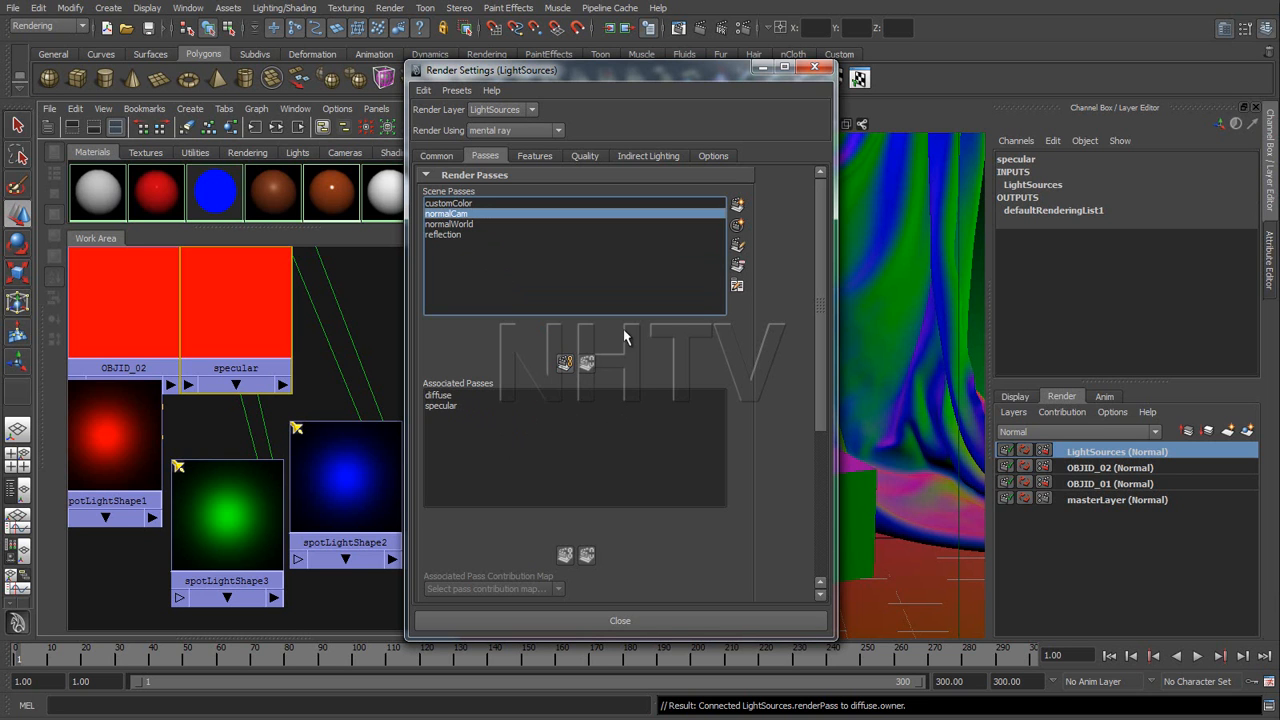
Step: Create a Diffuse Without Shadows render pass in the scene passes
left_click(738, 205)
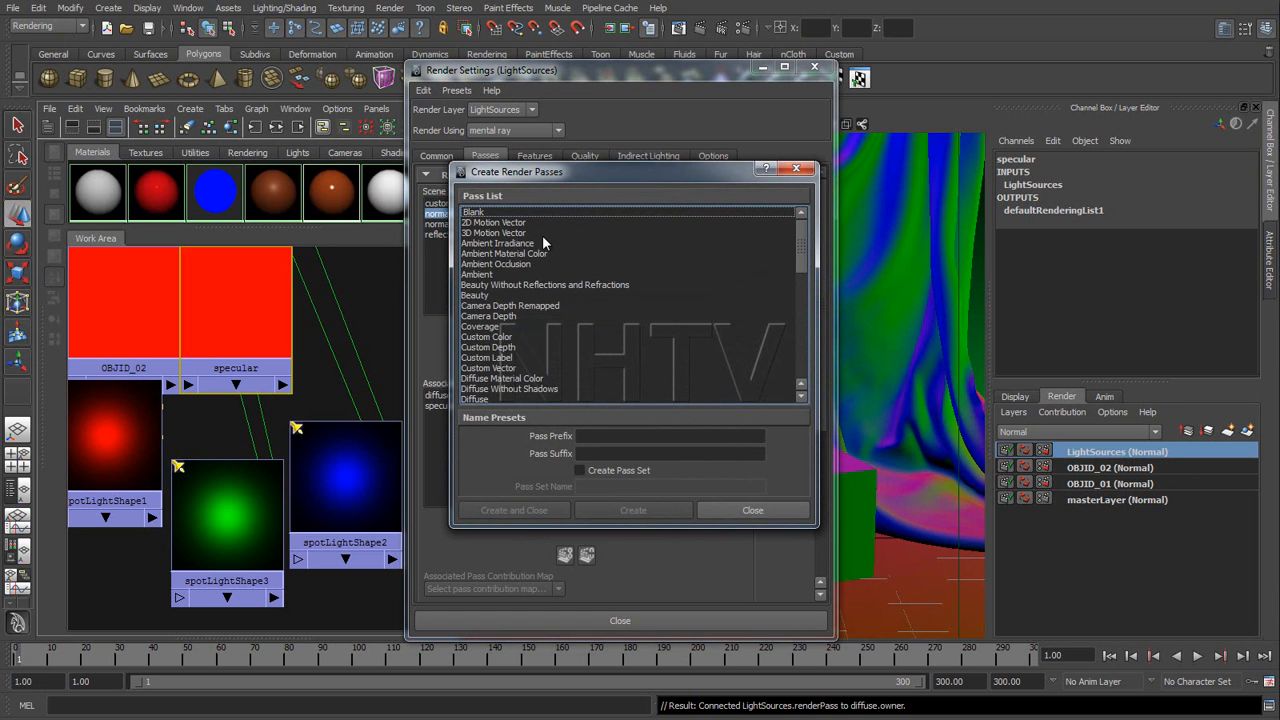
scroll(801, 242, "down", 2)
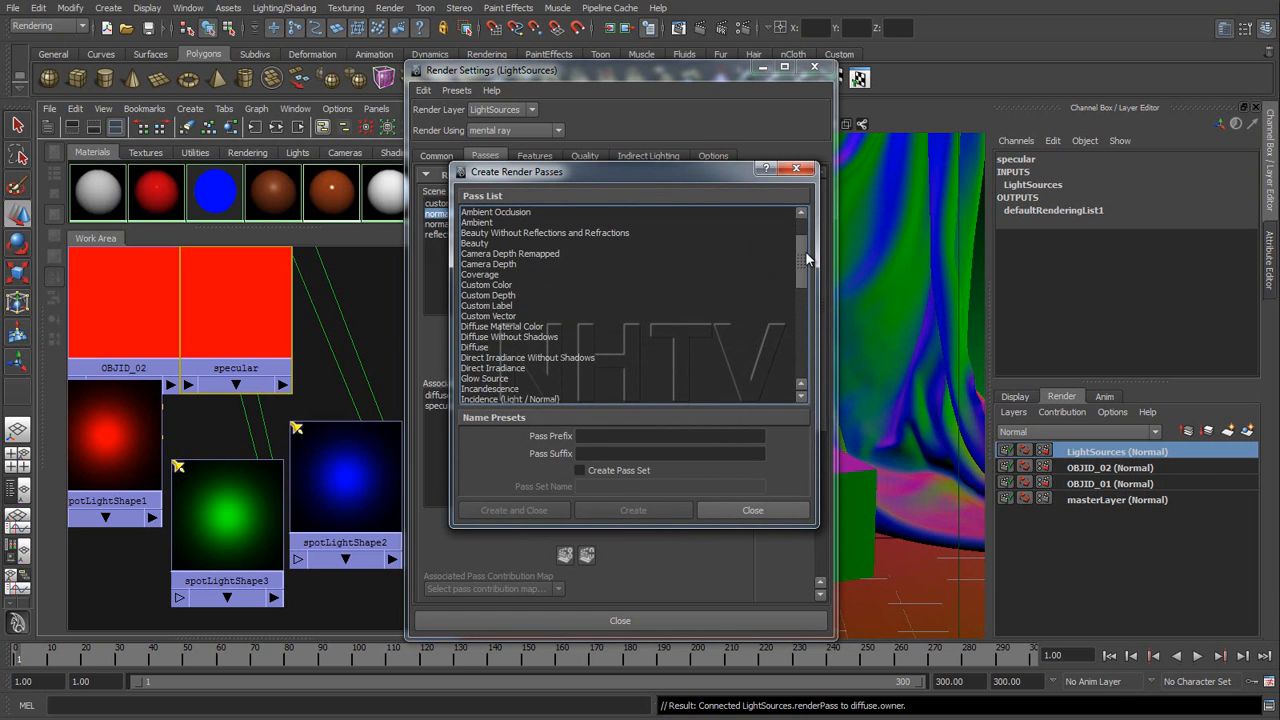
left_click_drag(805, 257, 808, 260)
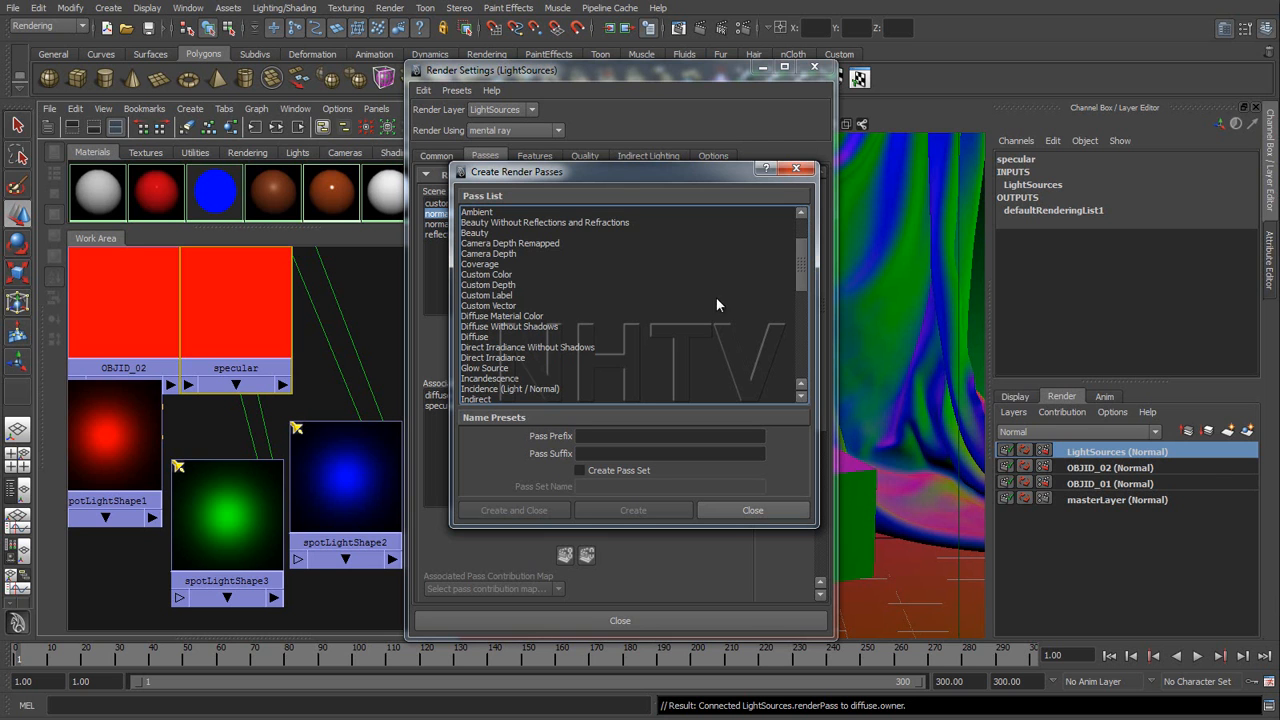
left_click_drag(797, 258, 804, 264)
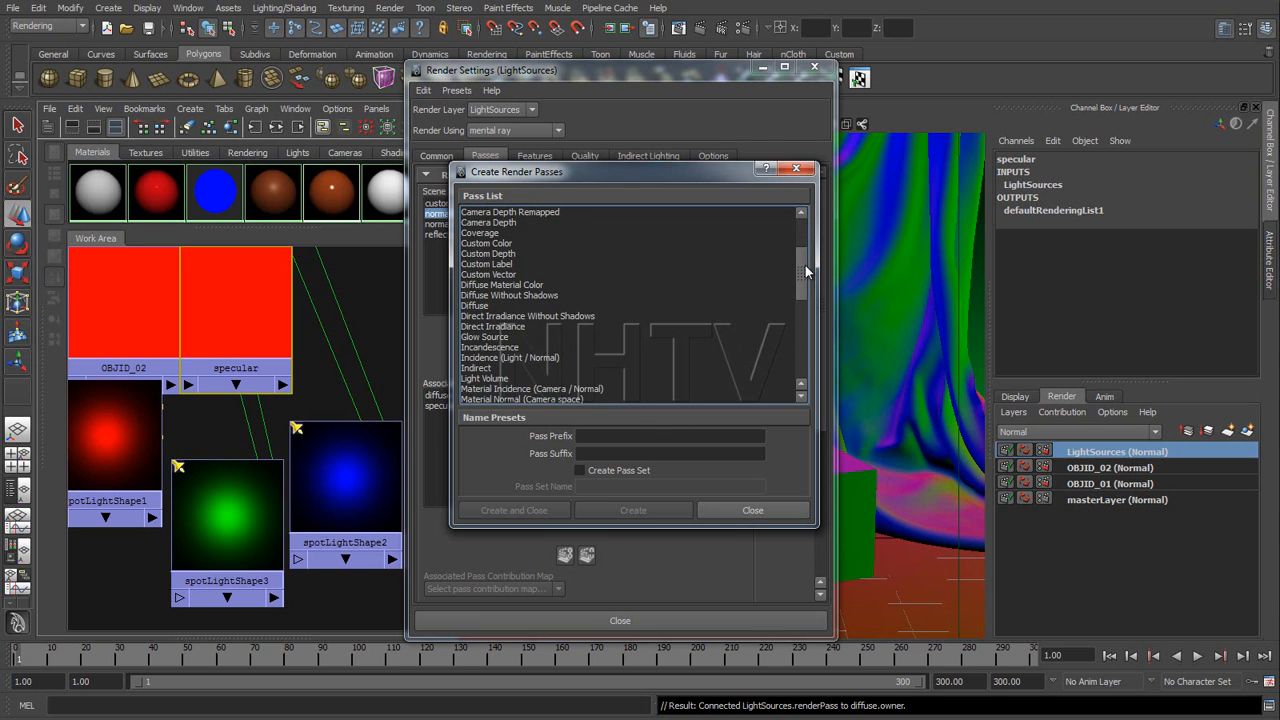
left_click_drag(805, 266, 805, 275)
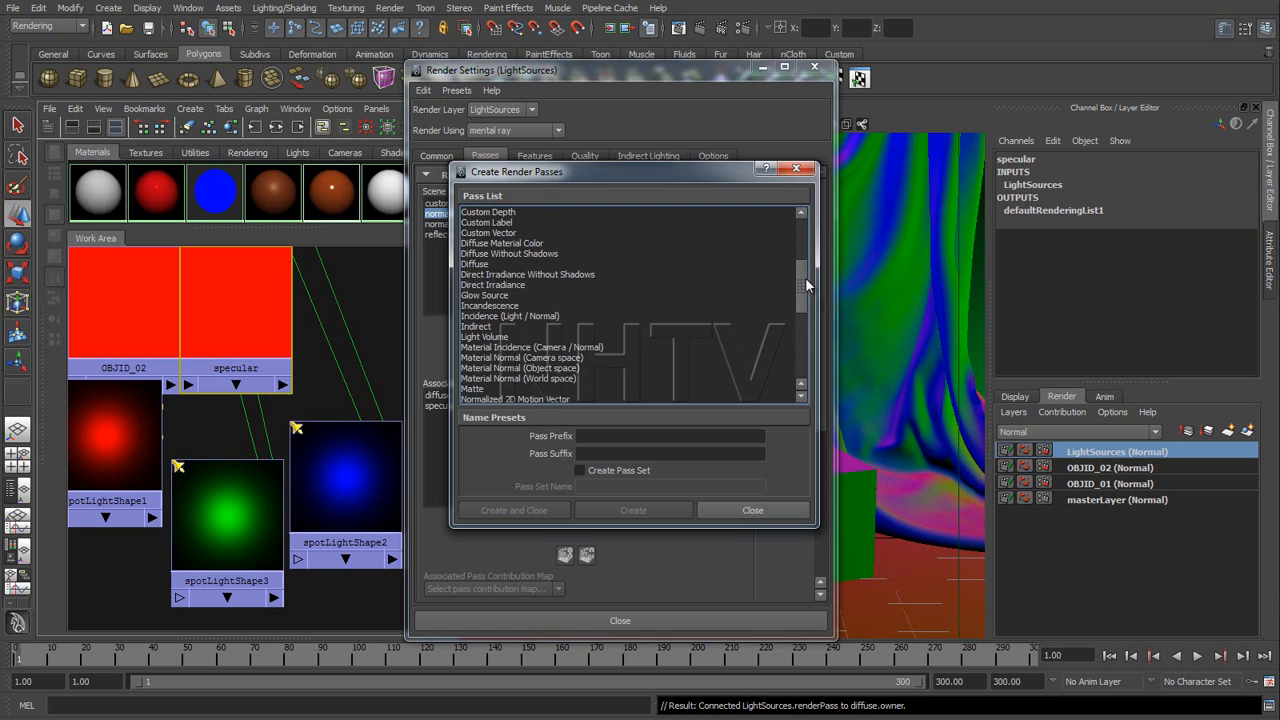
left_click_drag(805, 275, 806, 272)
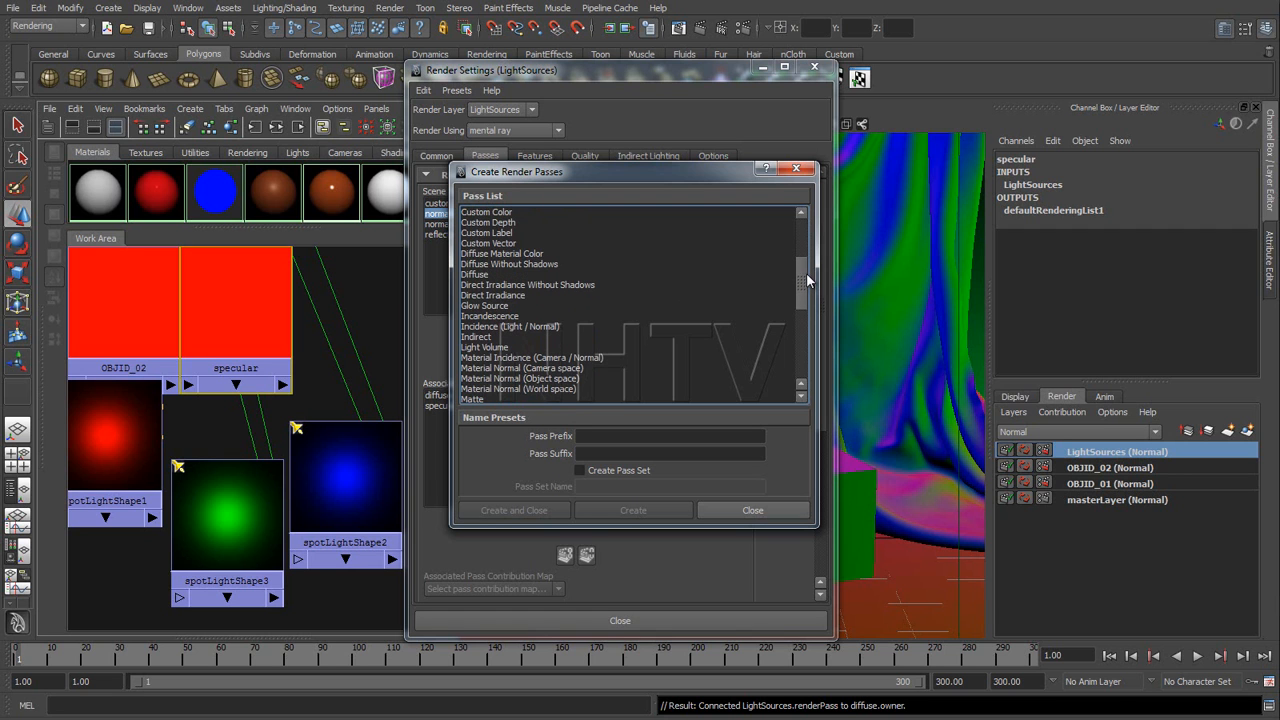
left_click(508, 265)
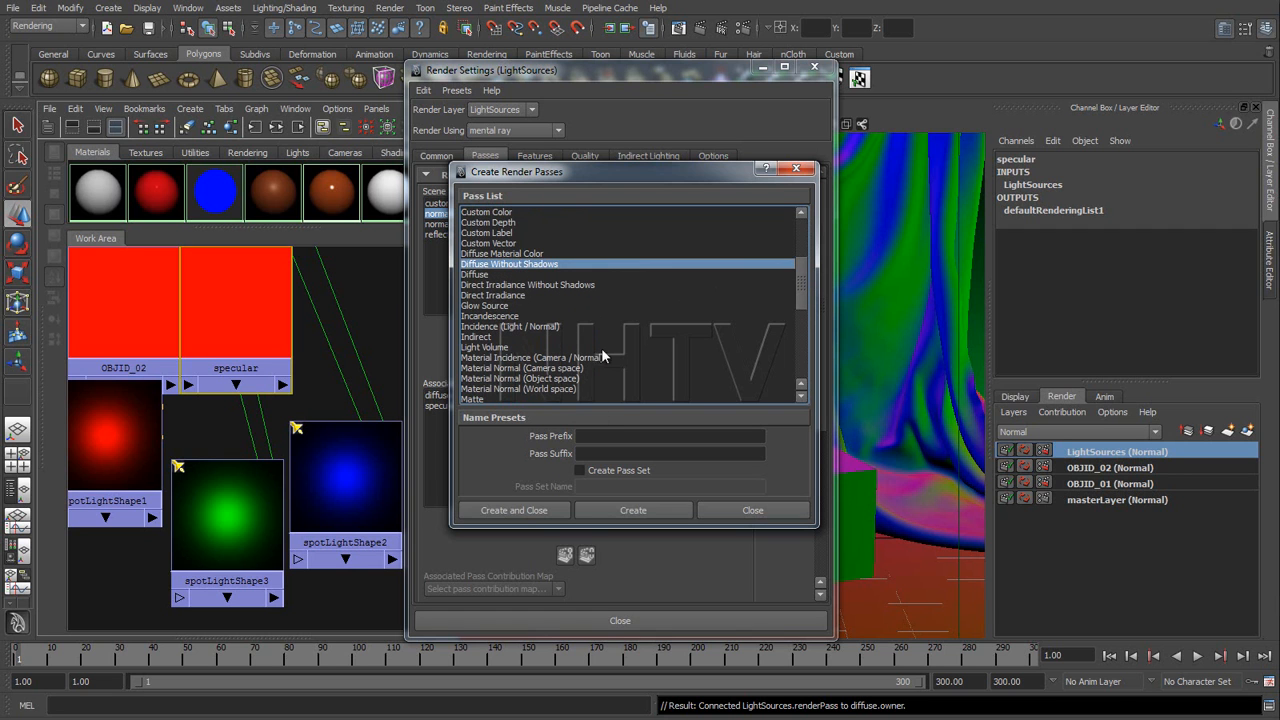
left_click(606, 510)
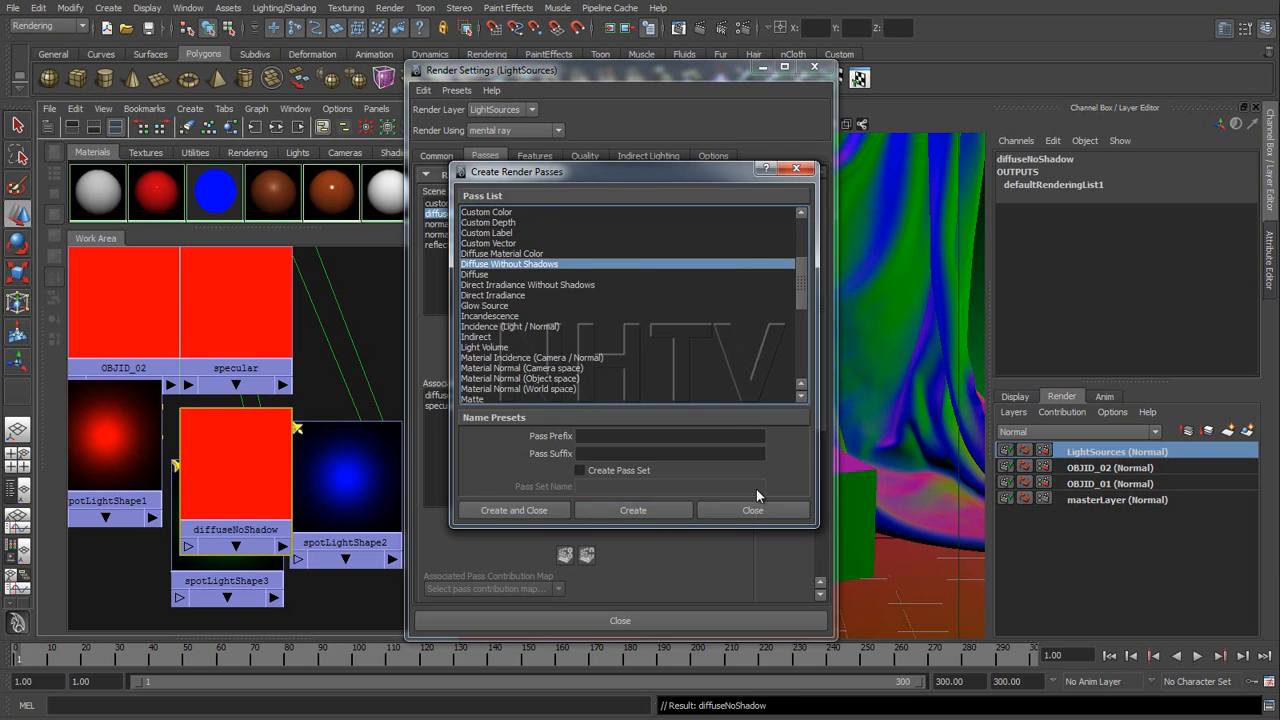
left_click(712, 511)
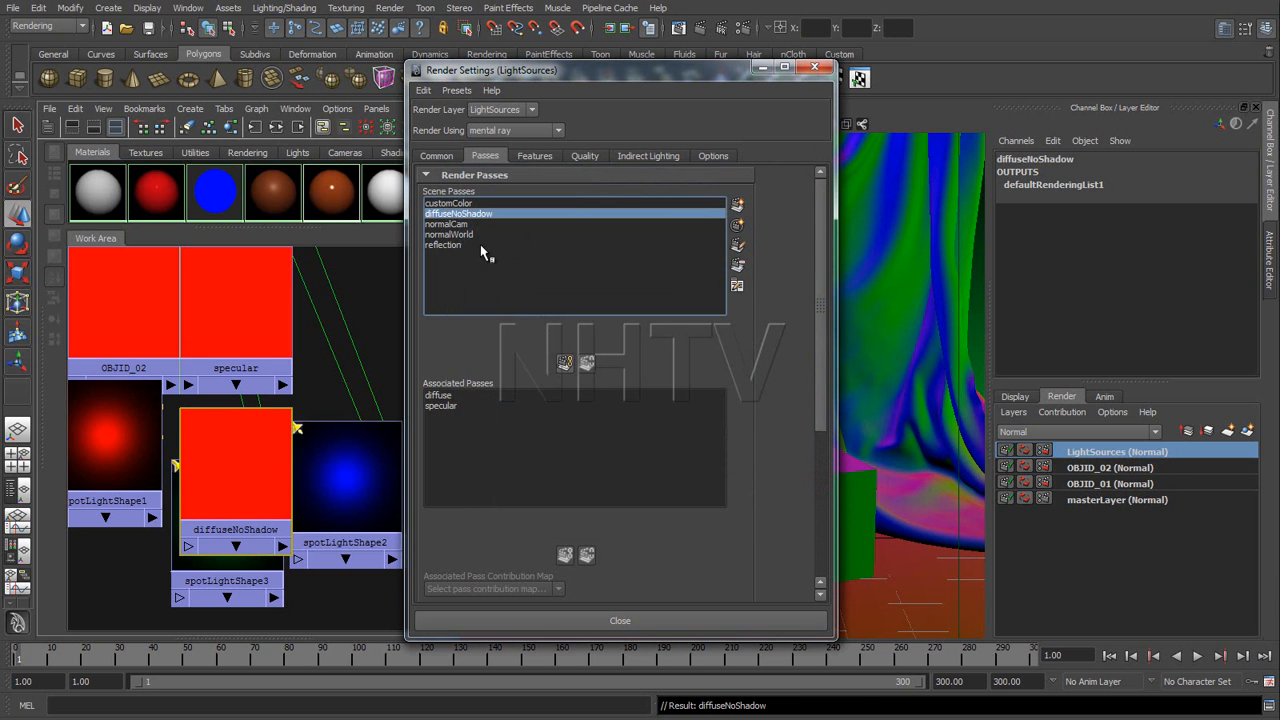
Step: Associate the diffuse-without-shadows pass with the LightSources layer and remove the specular pass from its associated passes
left_click(565, 363)
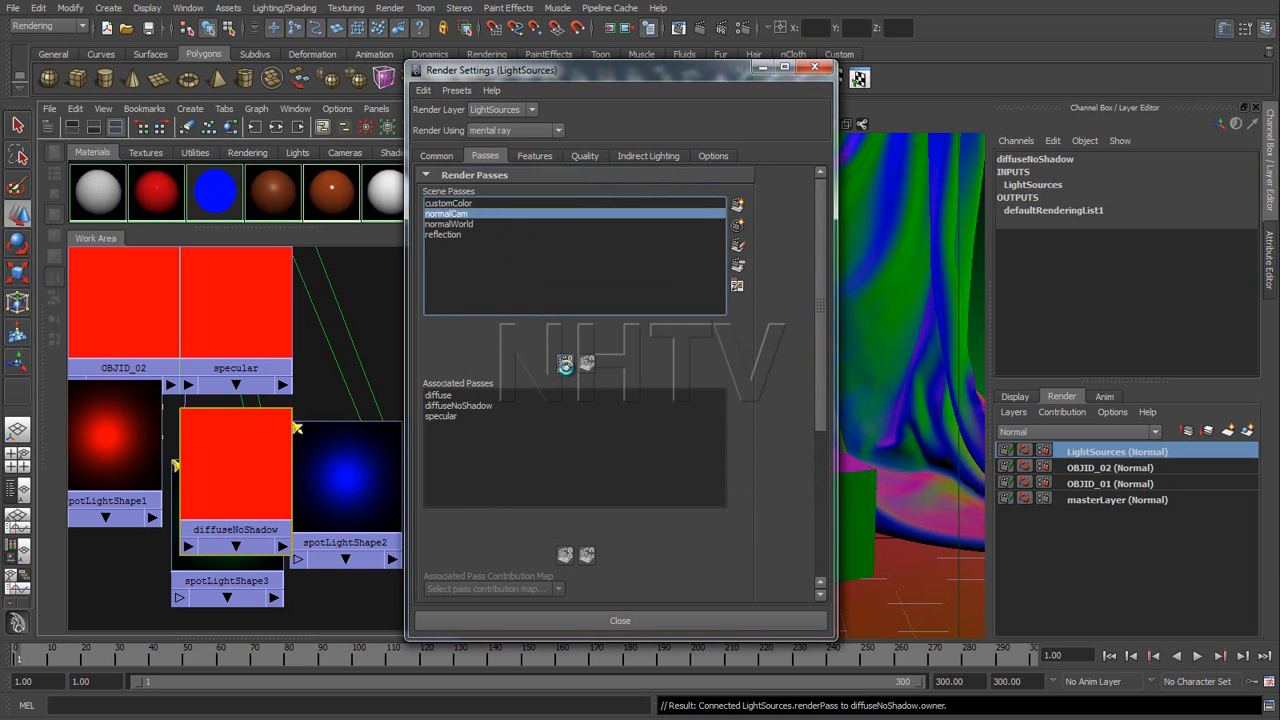
left_click(440, 416)
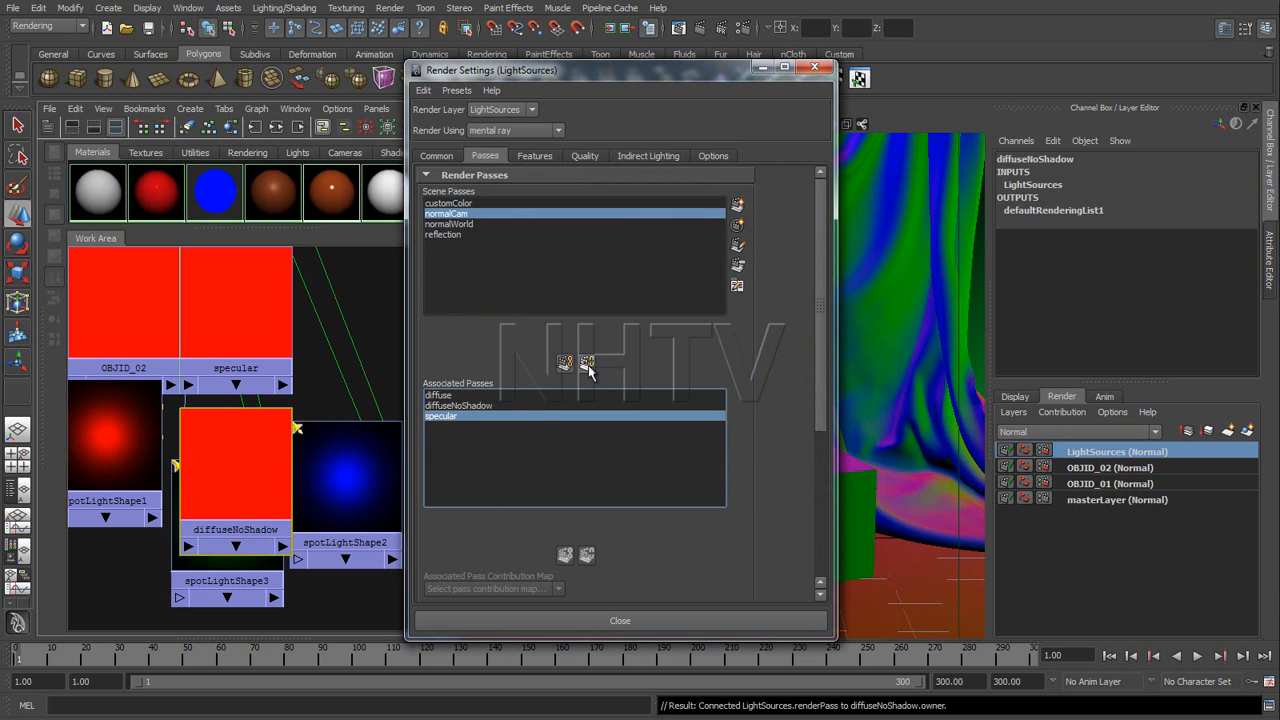
left_click(588, 364)
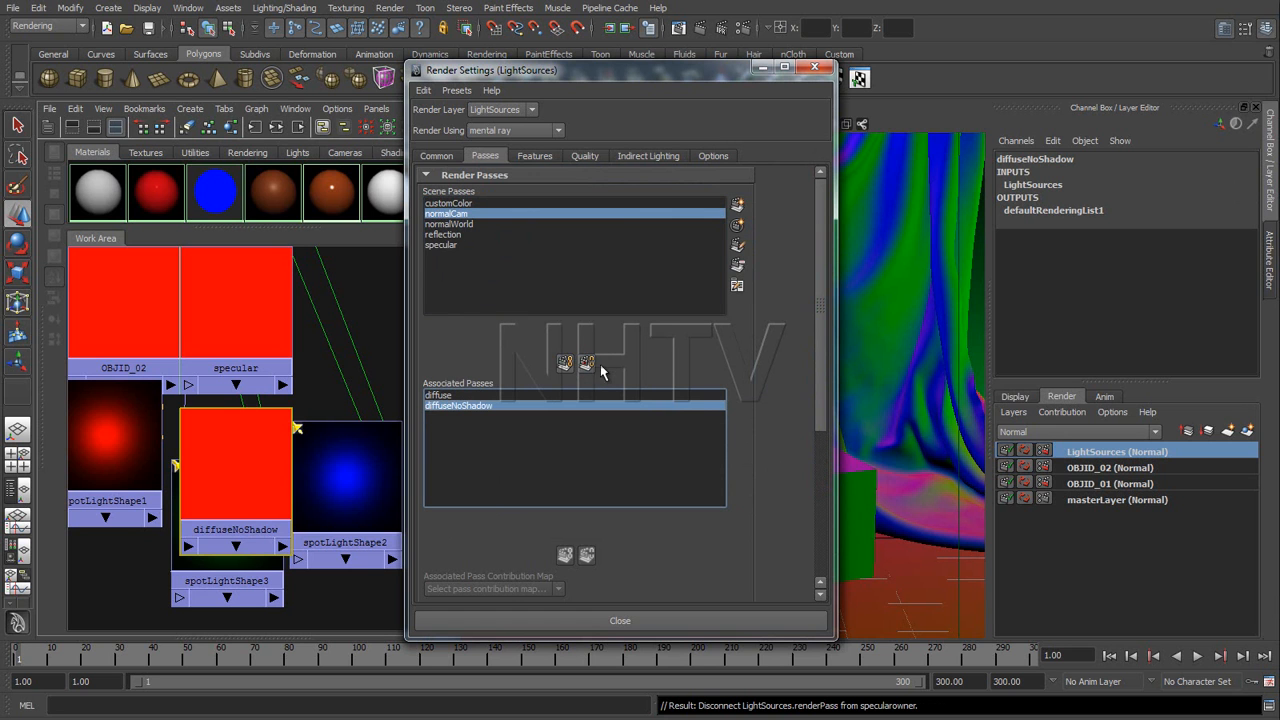
Step: Create a Specular Without Shadows render pass and associate it with the LightSources layer
left_click(445, 245)
left_click(737, 206)
left_click_drag(798, 251, 814, 340)
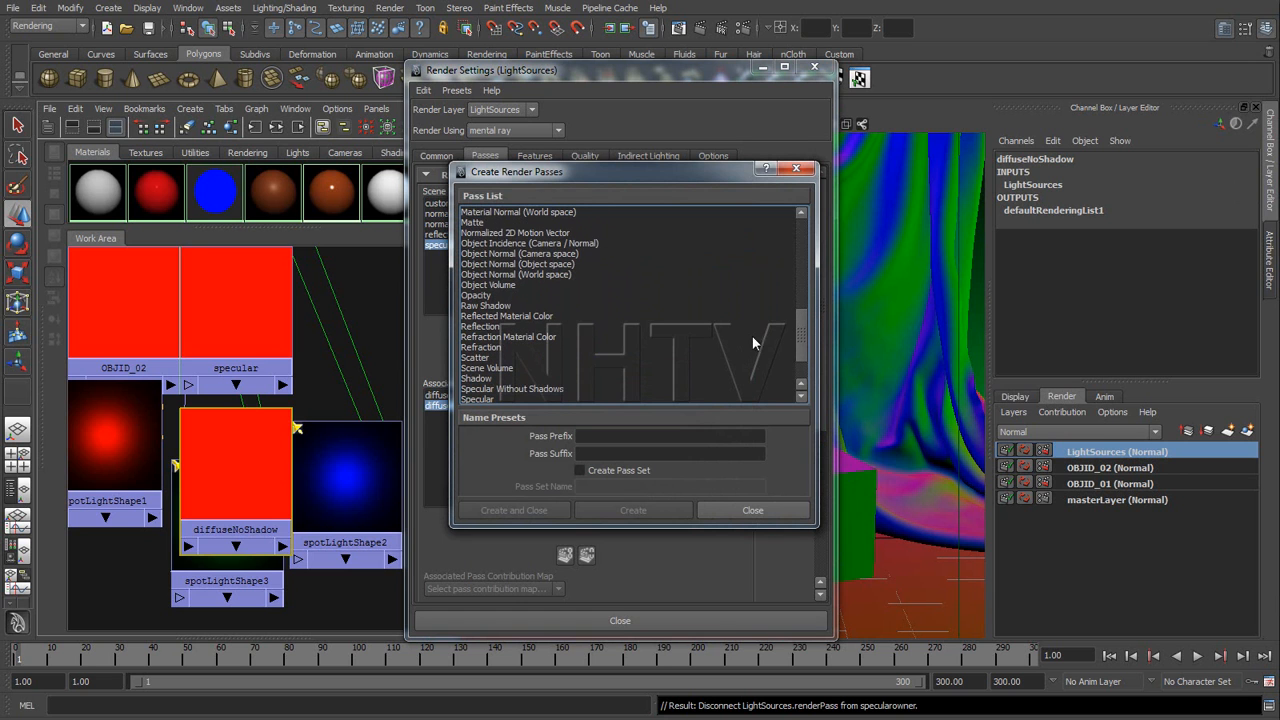
left_click(526, 389)
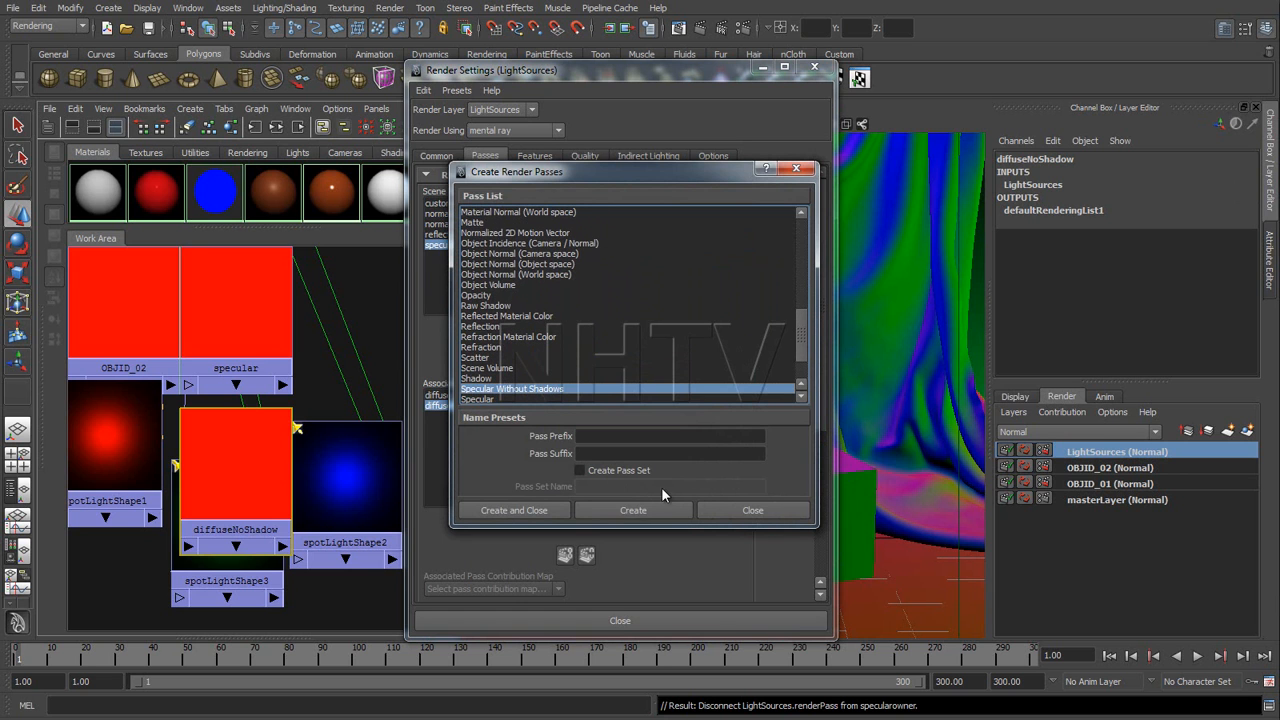
left_click(596, 516)
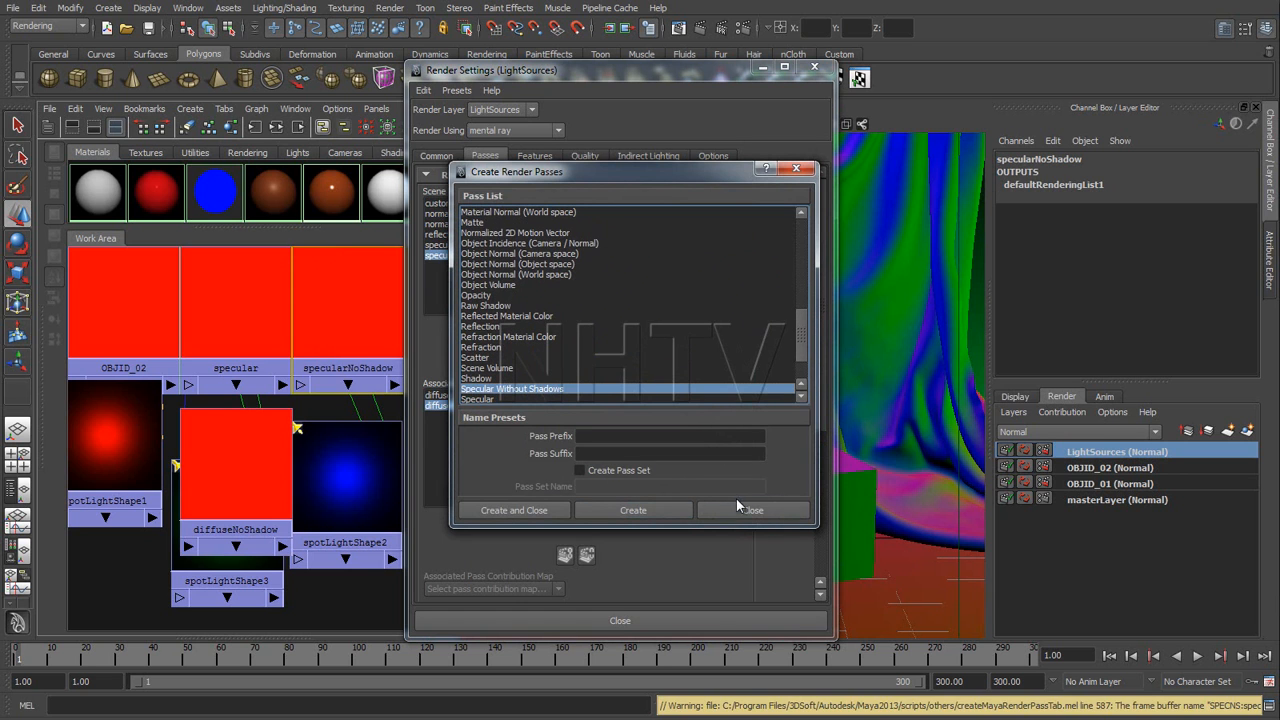
left_click(745, 510)
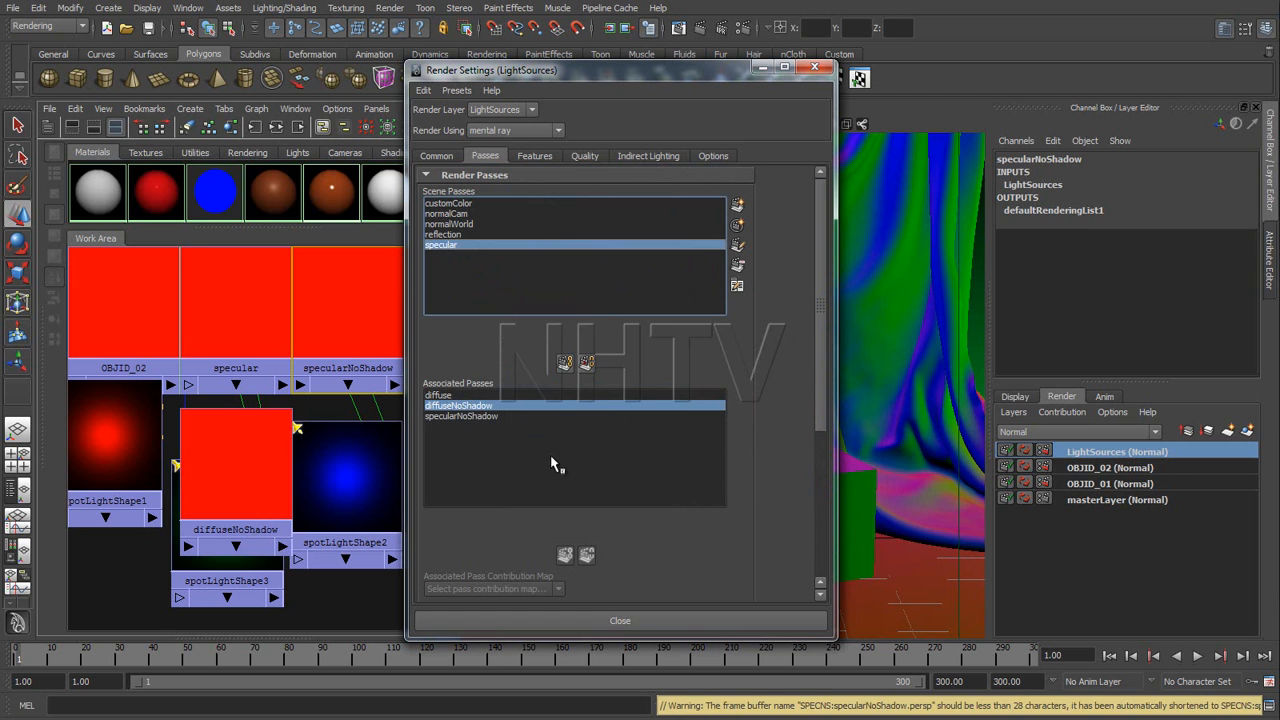
Step: Switch to the masterLayer render layer and go through its associated render passes
left_click(1103, 505)
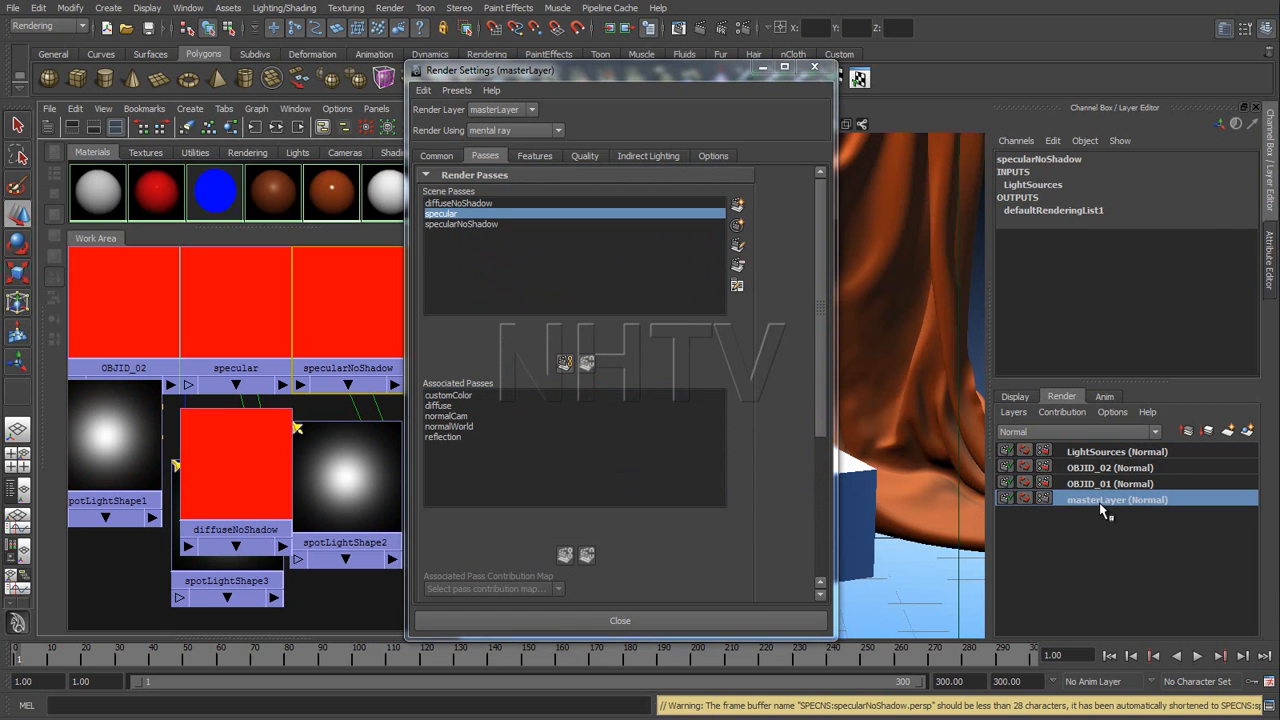
left_click(450, 397)
left_click(451, 417)
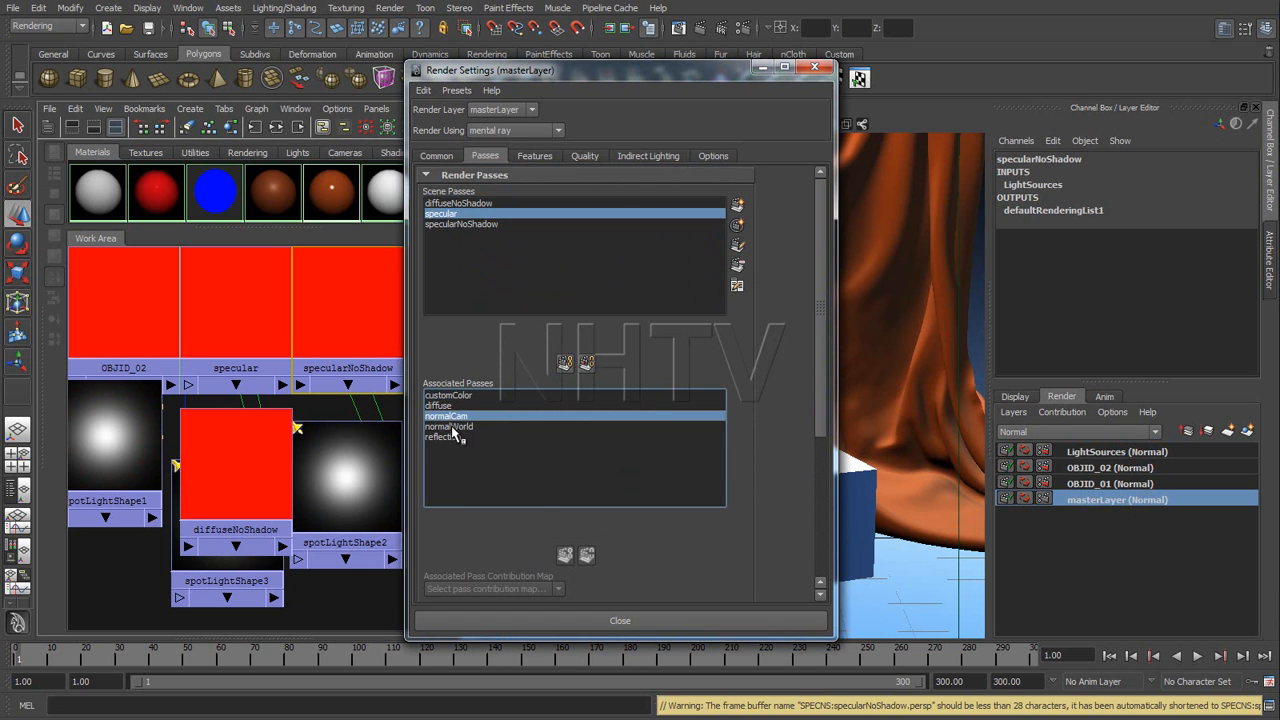
left_click(450, 428)
left_click(447, 438)
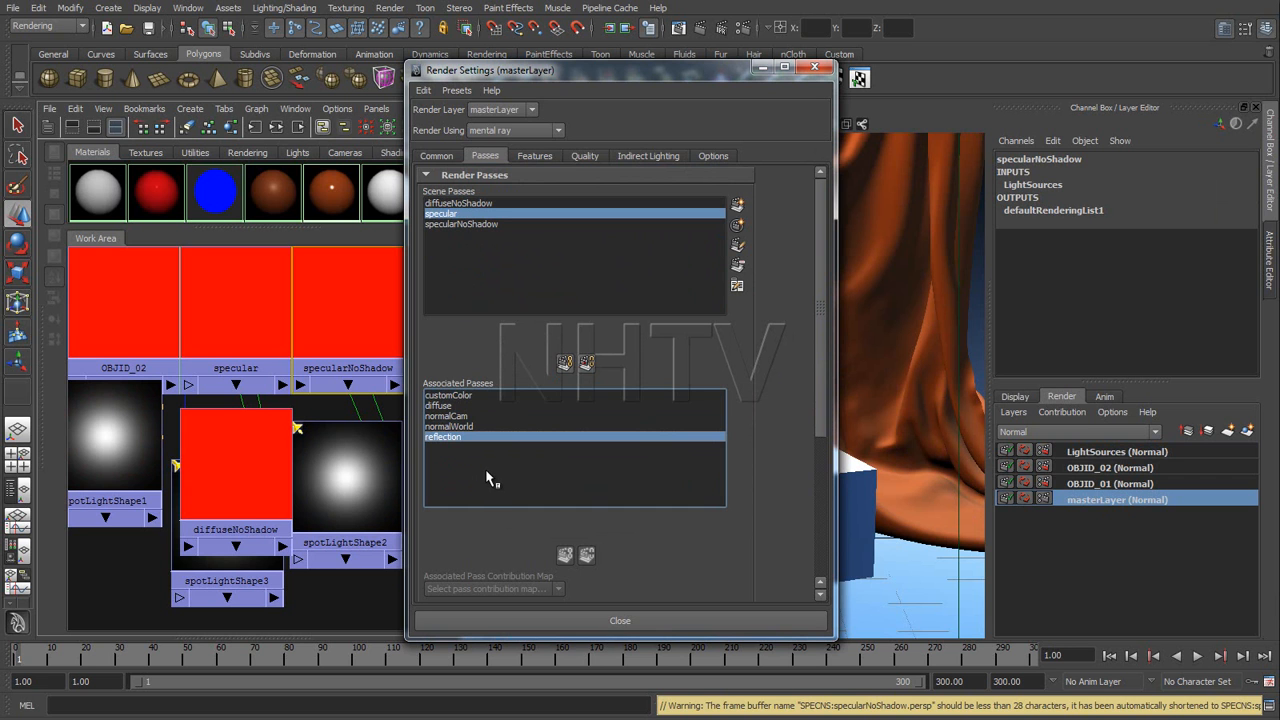
left_click(527, 292)
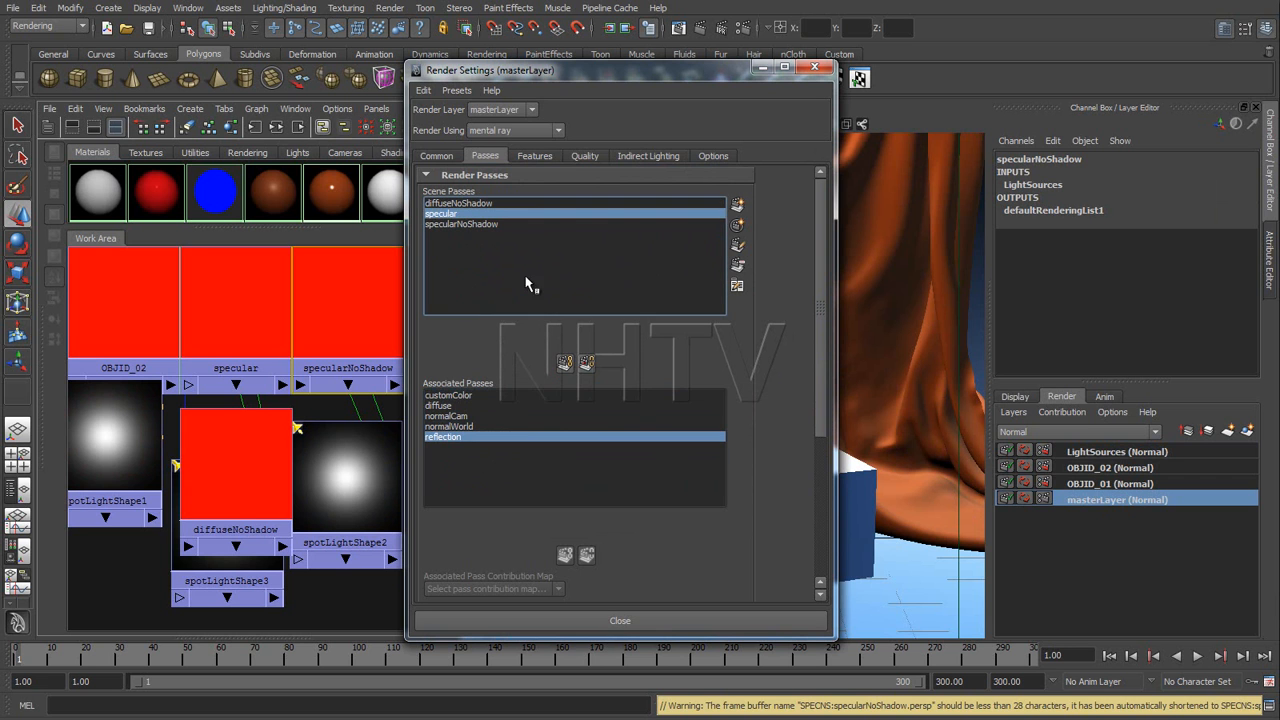
Step: Create a Diffuse Material Color render pass, associate it with masterLayer, and close the render settings
left_click(737, 206)
left_click_drag(803, 245, 814, 333)
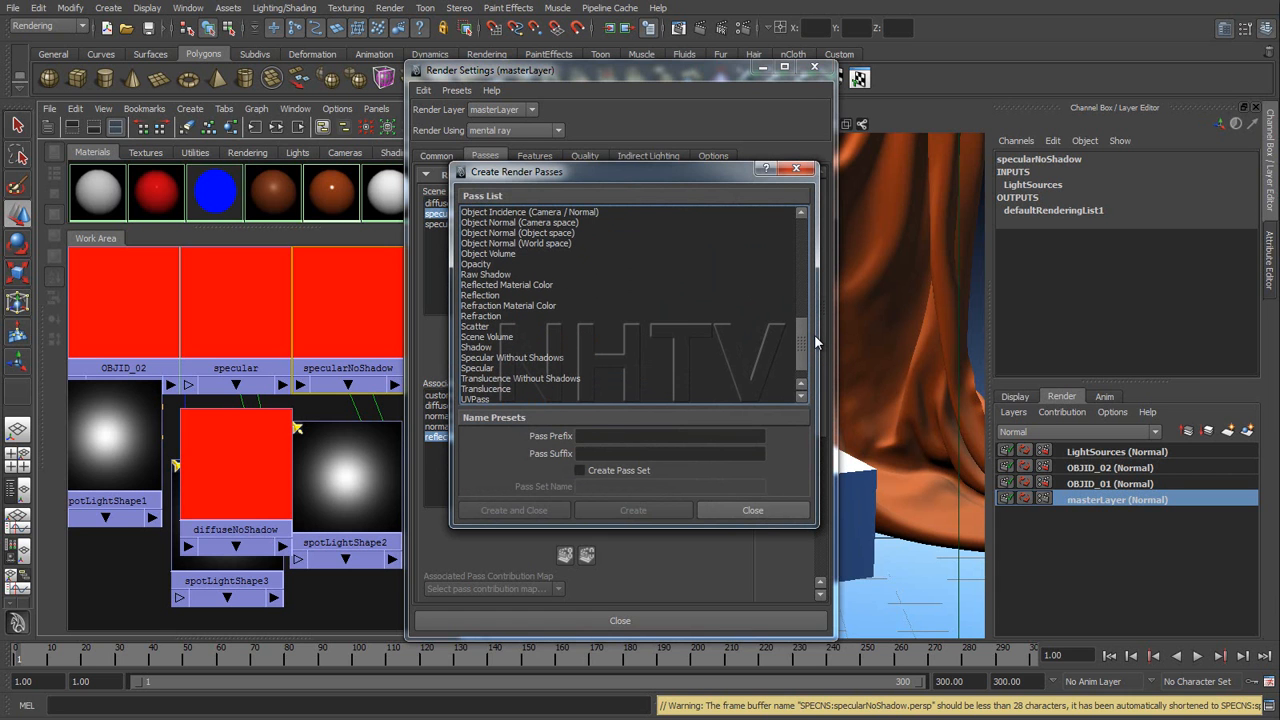
left_click_drag(816, 338, 803, 250)
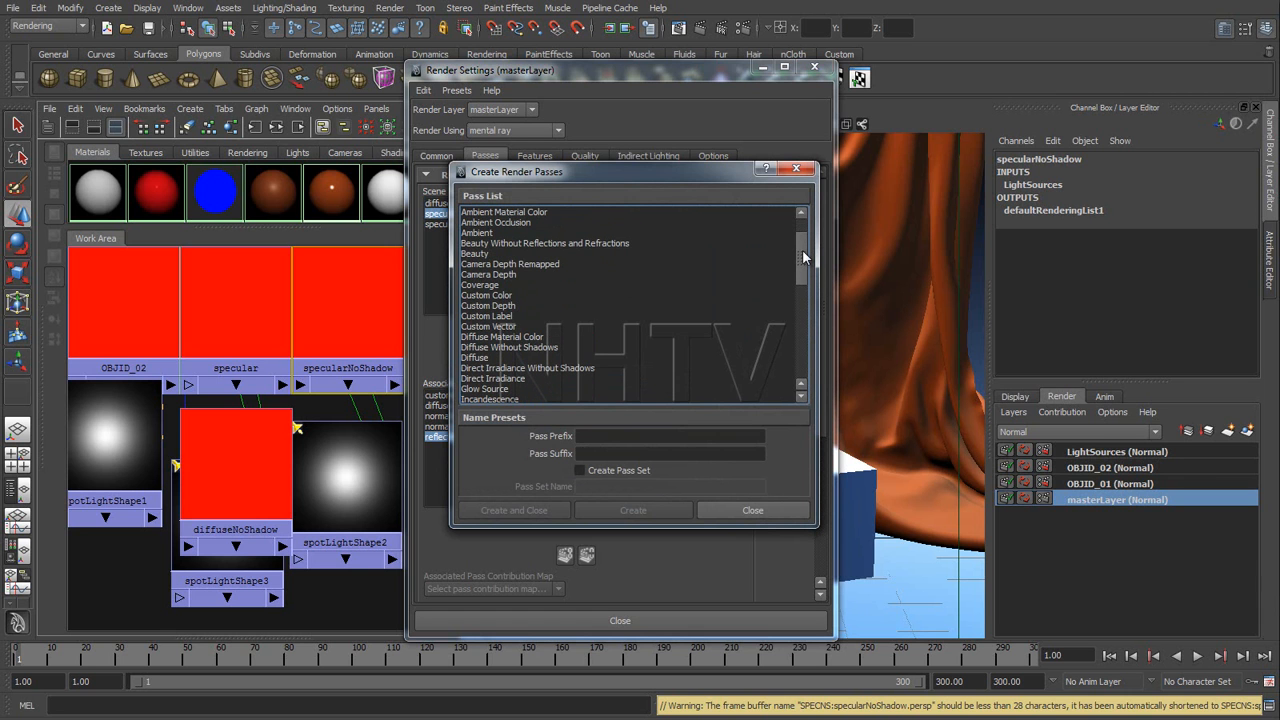
left_click(494, 338)
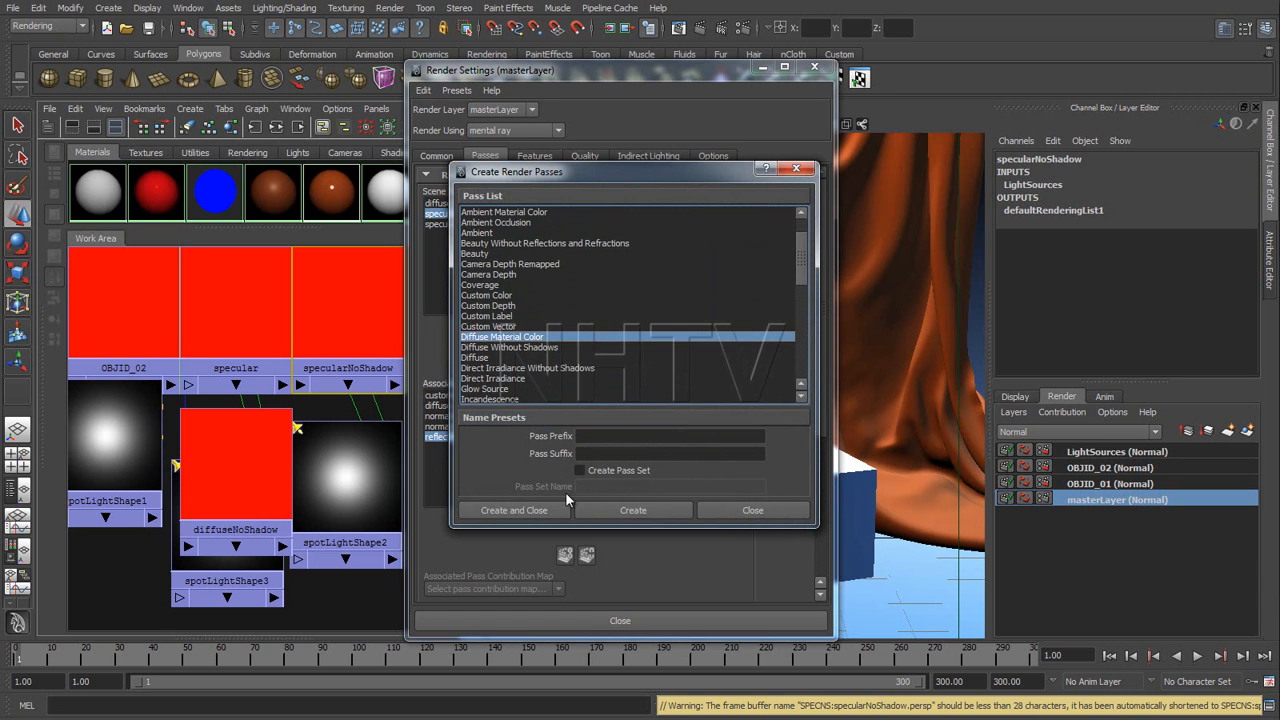
left_click(613, 511)
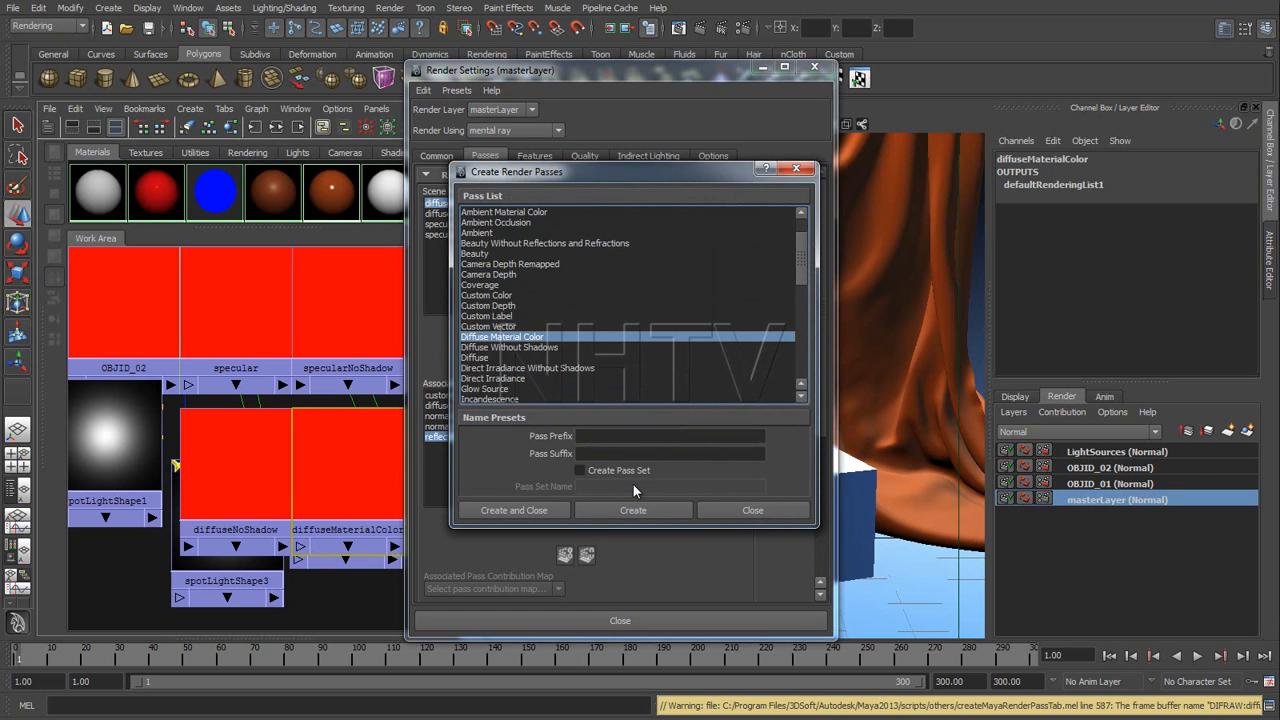
left_click(751, 511)
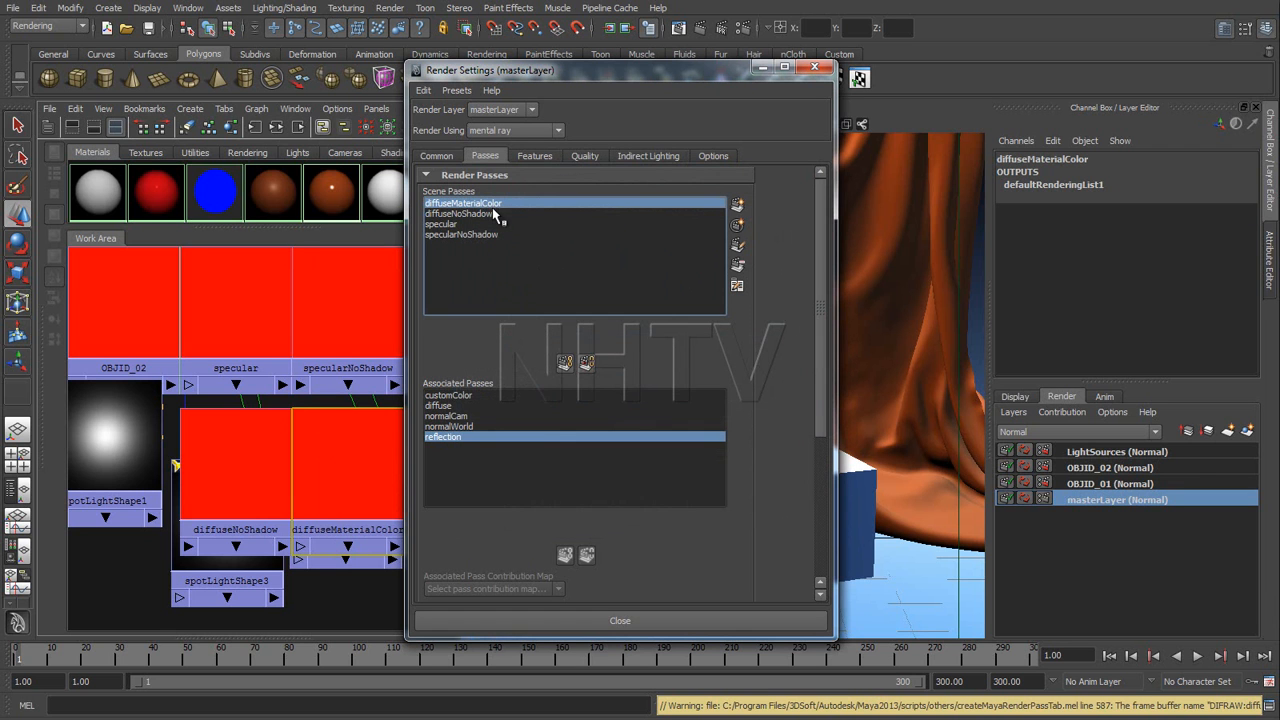
left_click(565, 363)
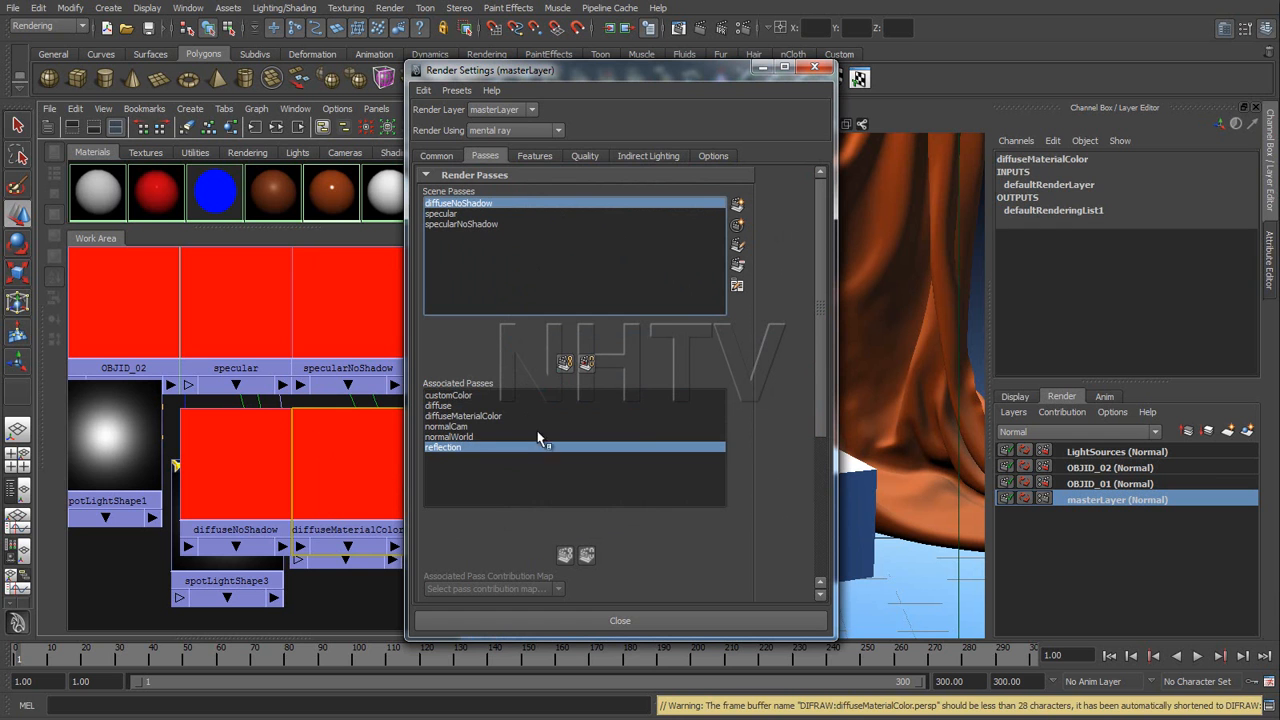
left_click(815, 67)
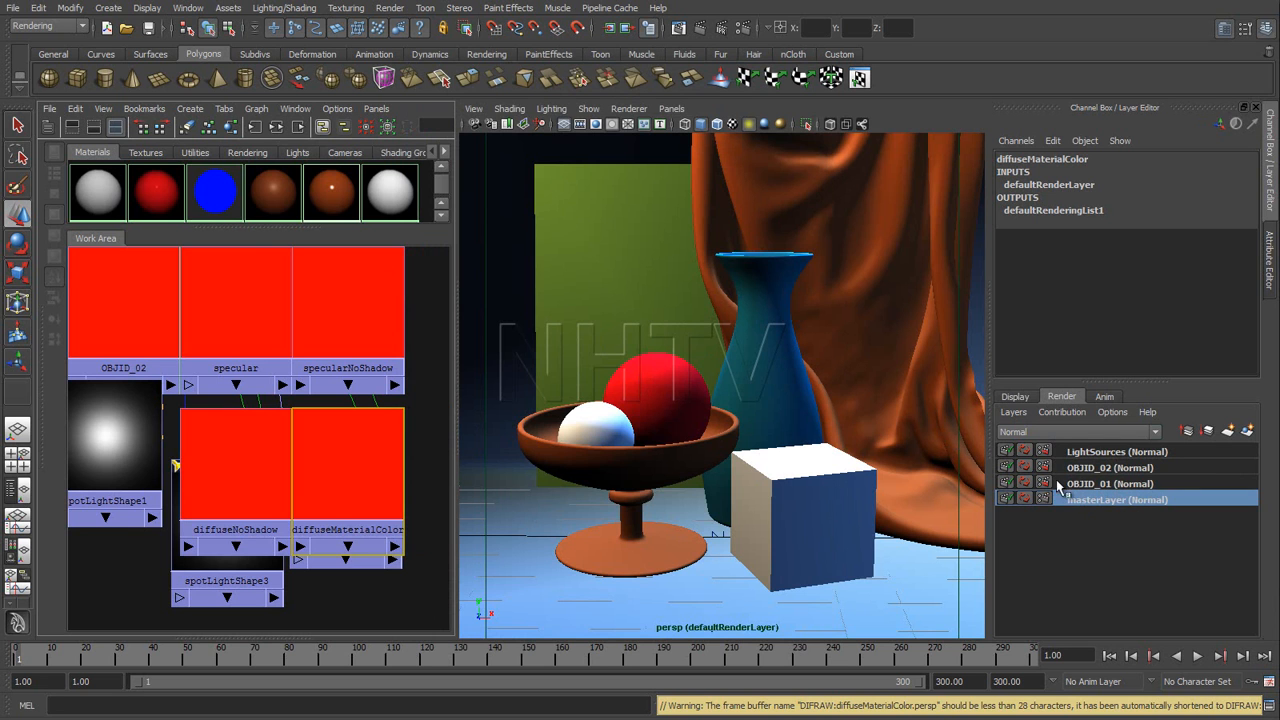
Step: Reopen the render settings and set the output file name prefix to "name"
left_click(737, 28)
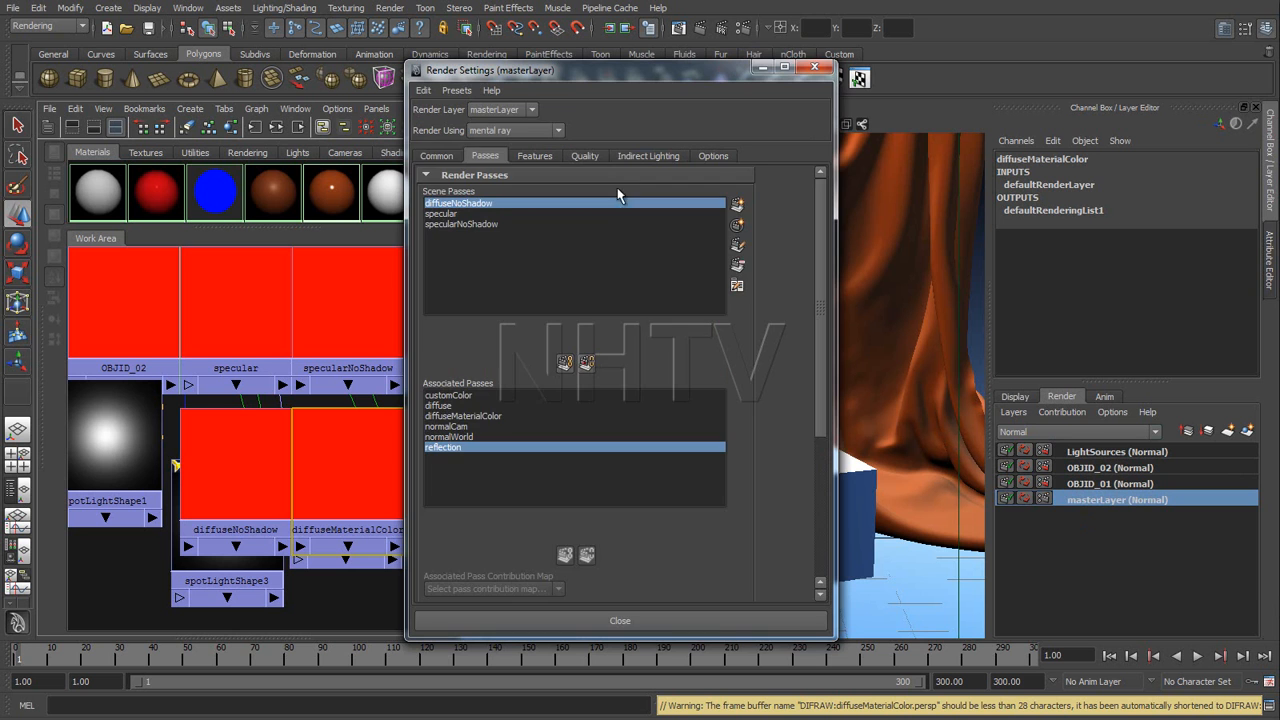
left_click(436, 155)
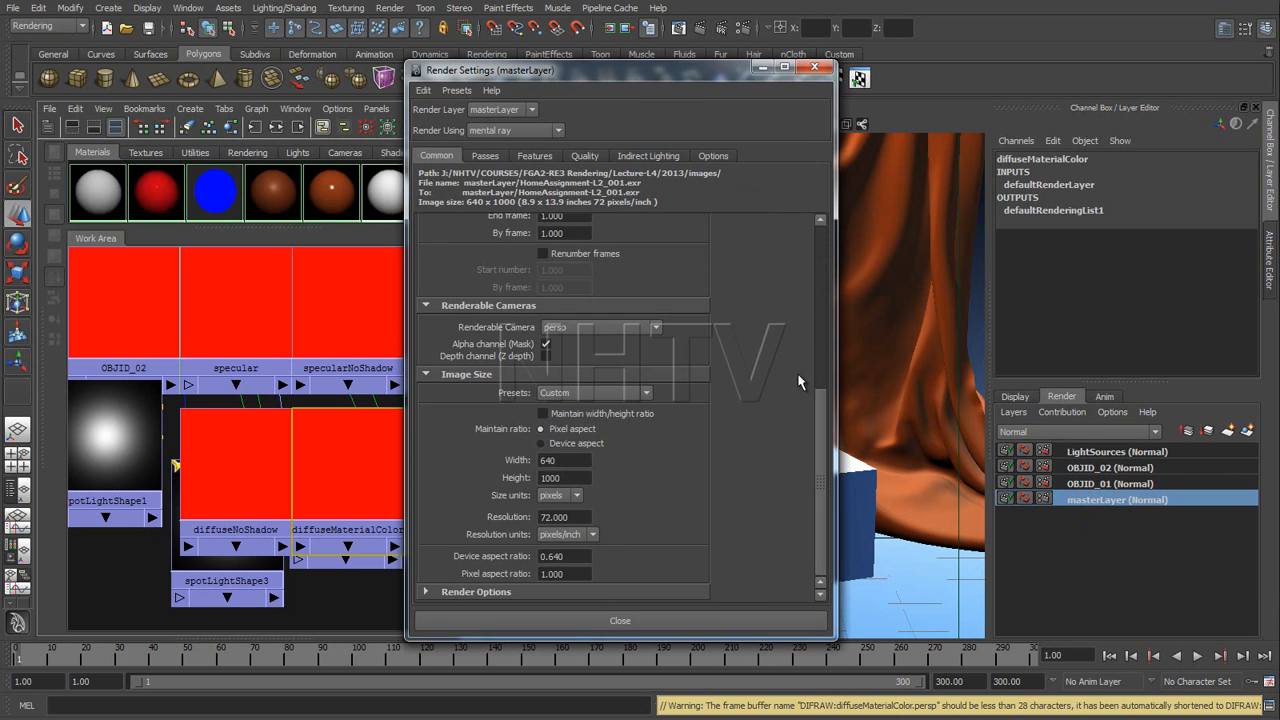
left_click_drag(826, 405, 839, 224)
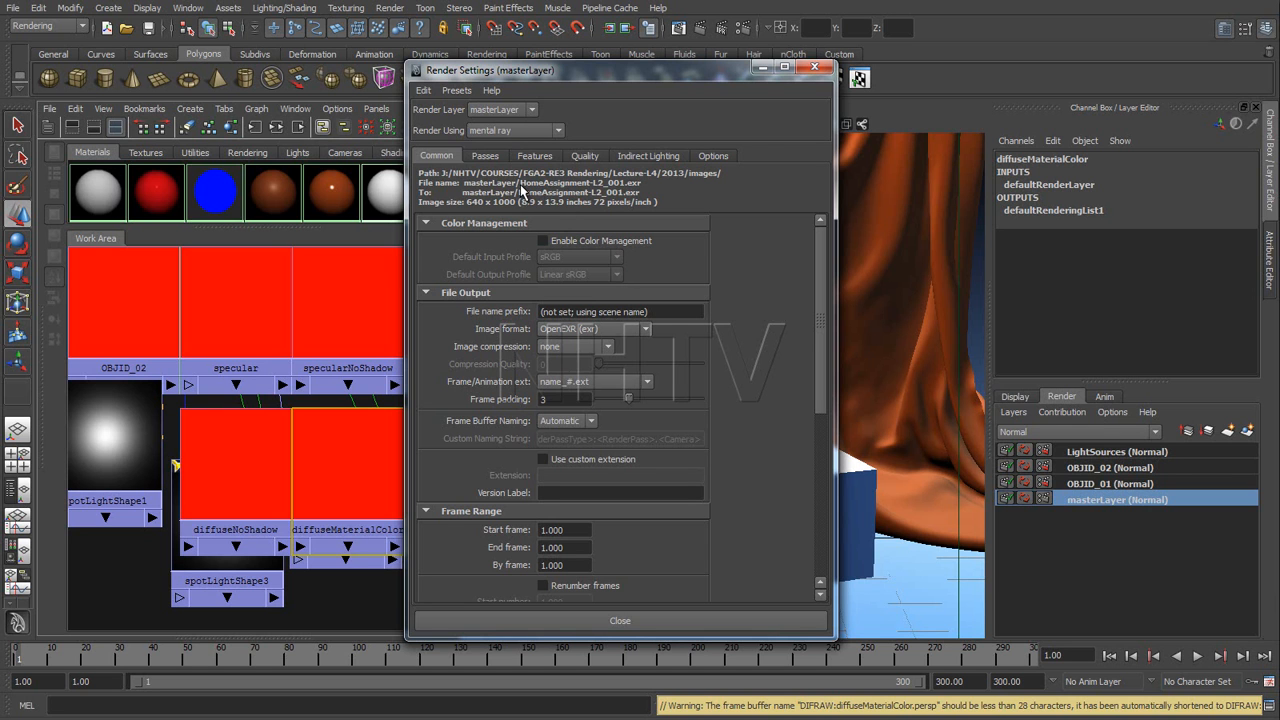
left_click(594, 313)
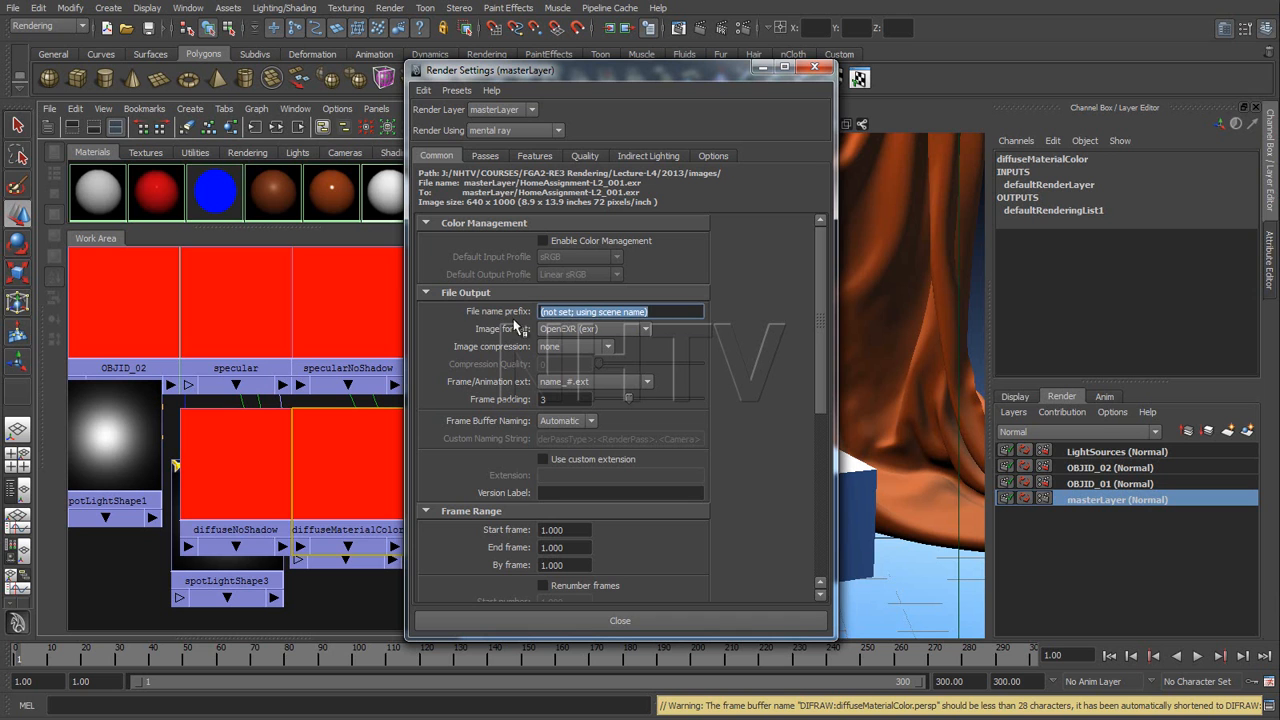
type("name")
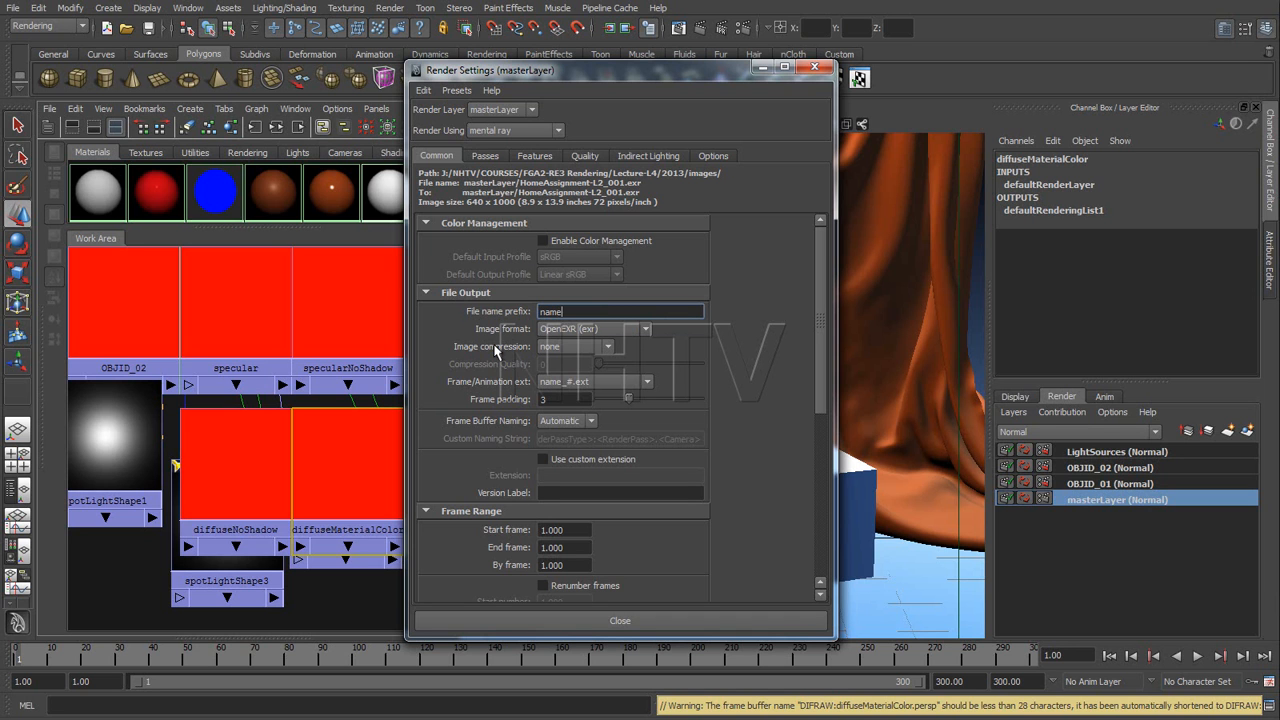
key("Return")
Step: Replace the output file name prefix with the layer name keyword <RenderLayer>
left_click_drag(578, 312, 512, 316)
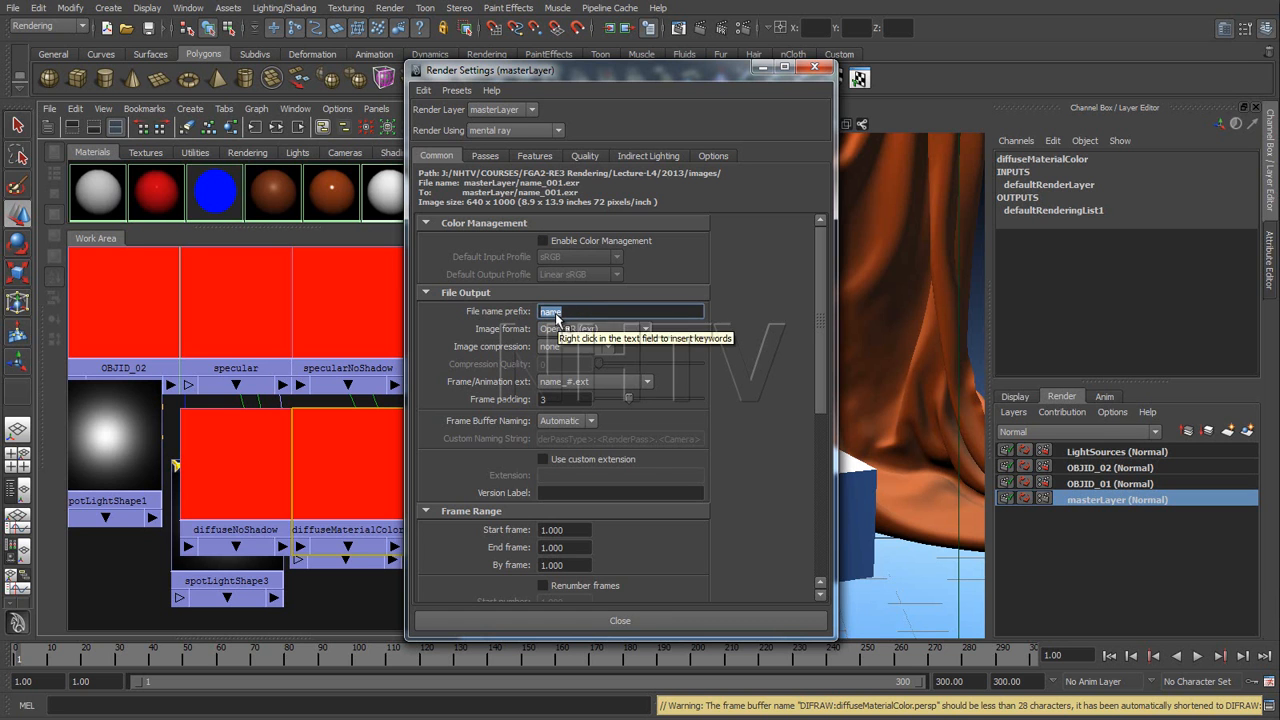
right_click(555, 313)
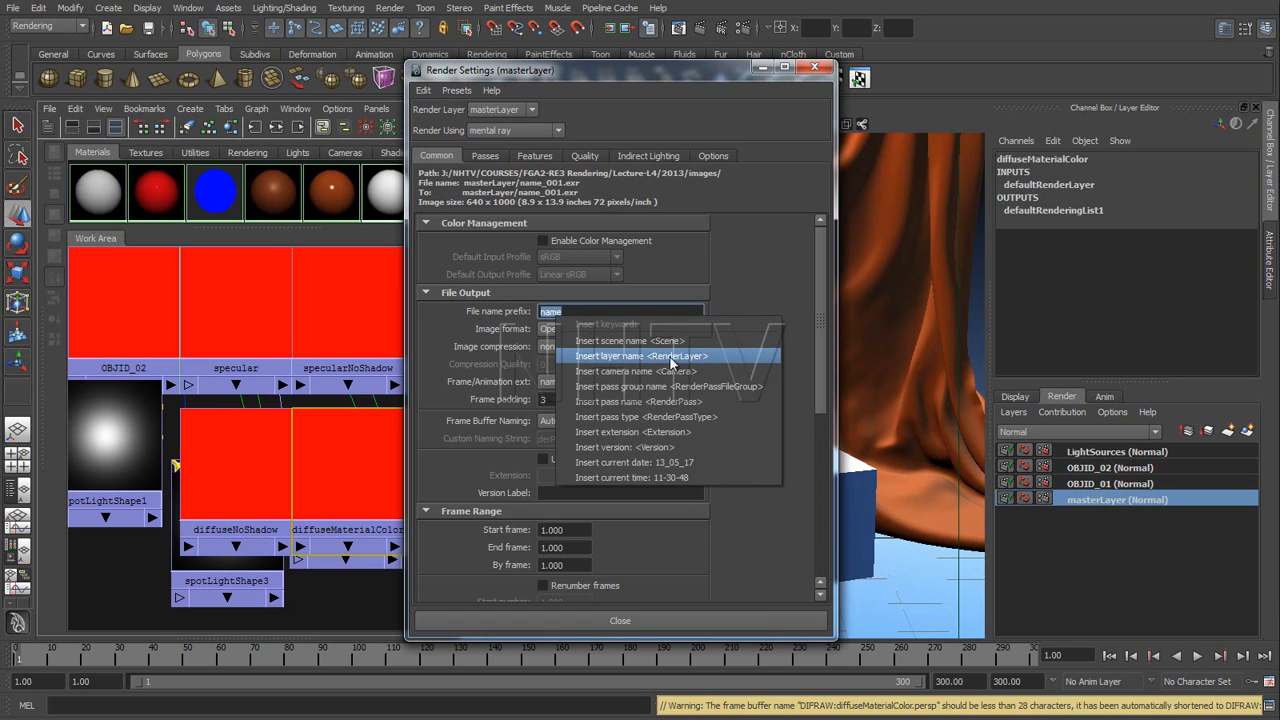
left_click(668, 357)
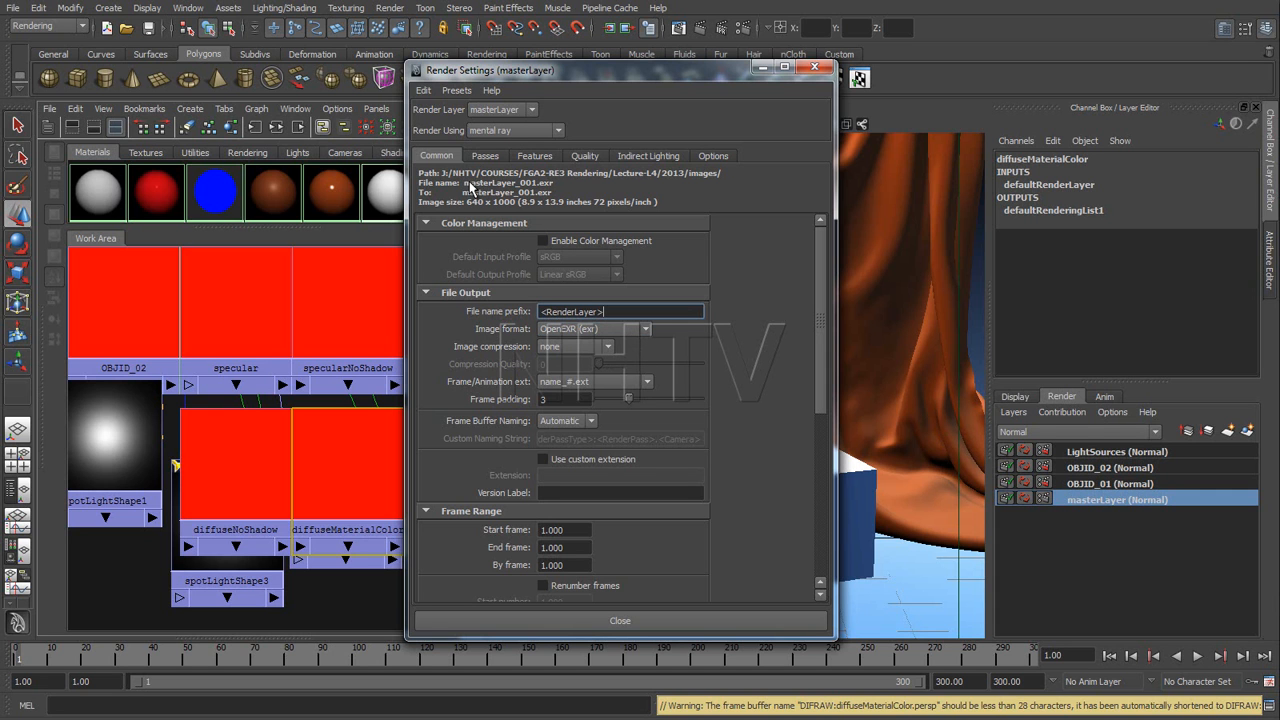
Step: Check the resulting output file names for the OBJID_01, OBJID_02 and masterLayer render layers
left_click(1084, 484)
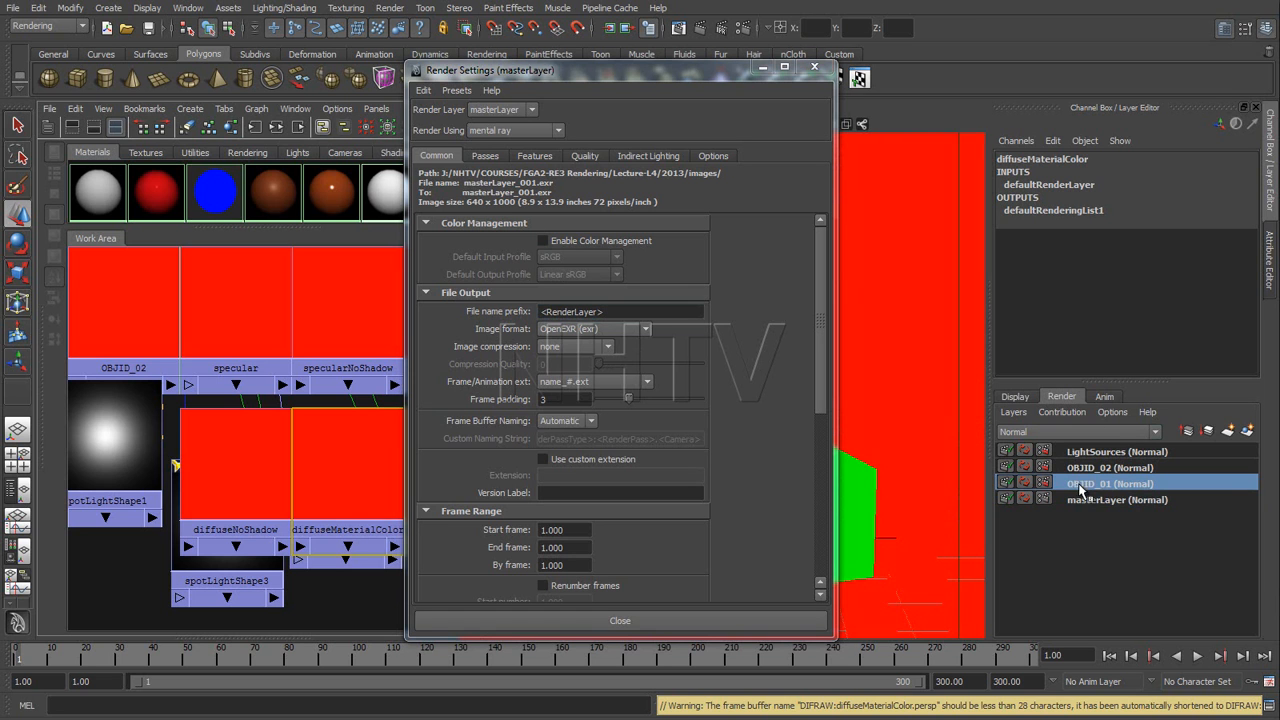
left_click(1088, 467)
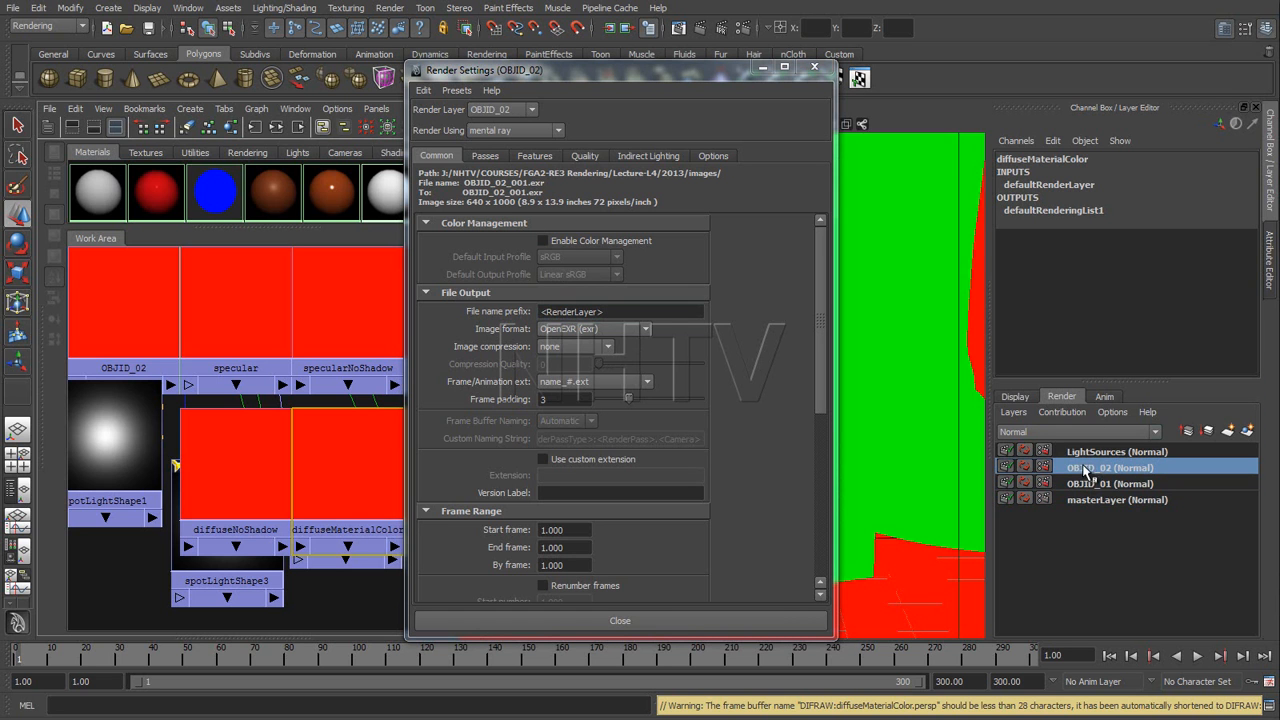
left_click(1091, 500)
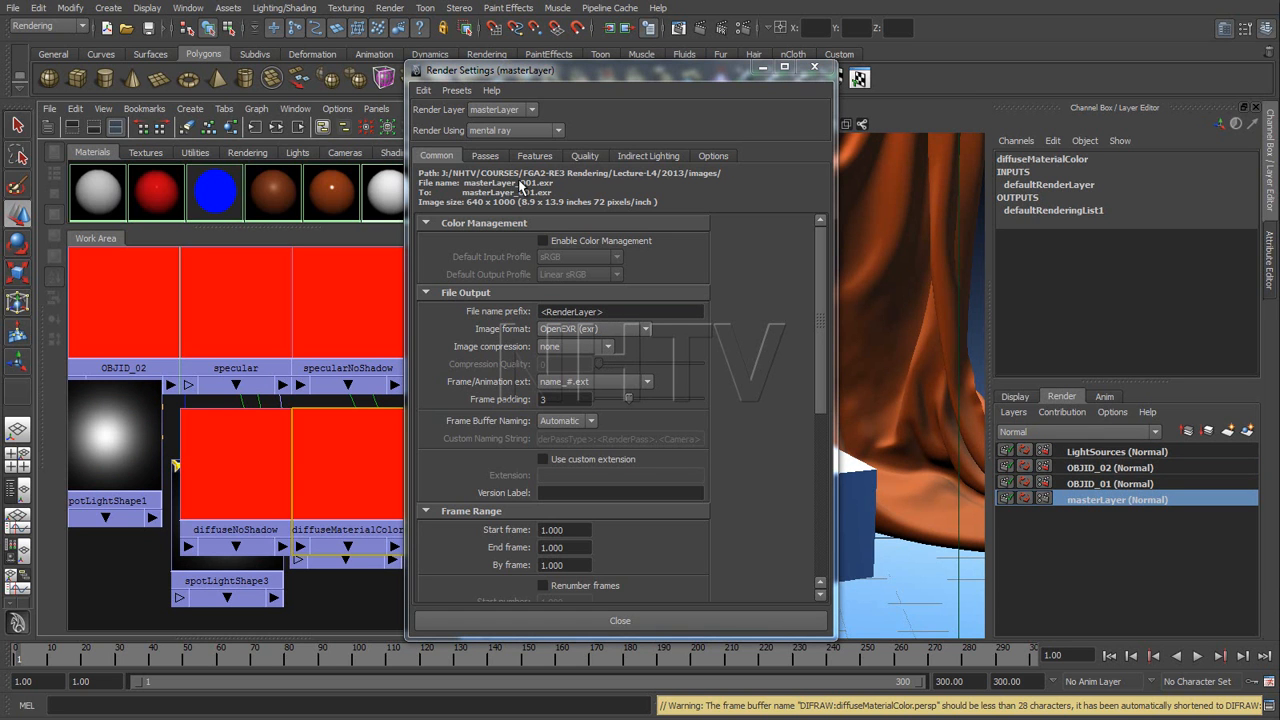
Step: Extend the file name prefix to <RenderLayer>/<Scene>, and change the slash to a hyphen
left_click(612, 314)
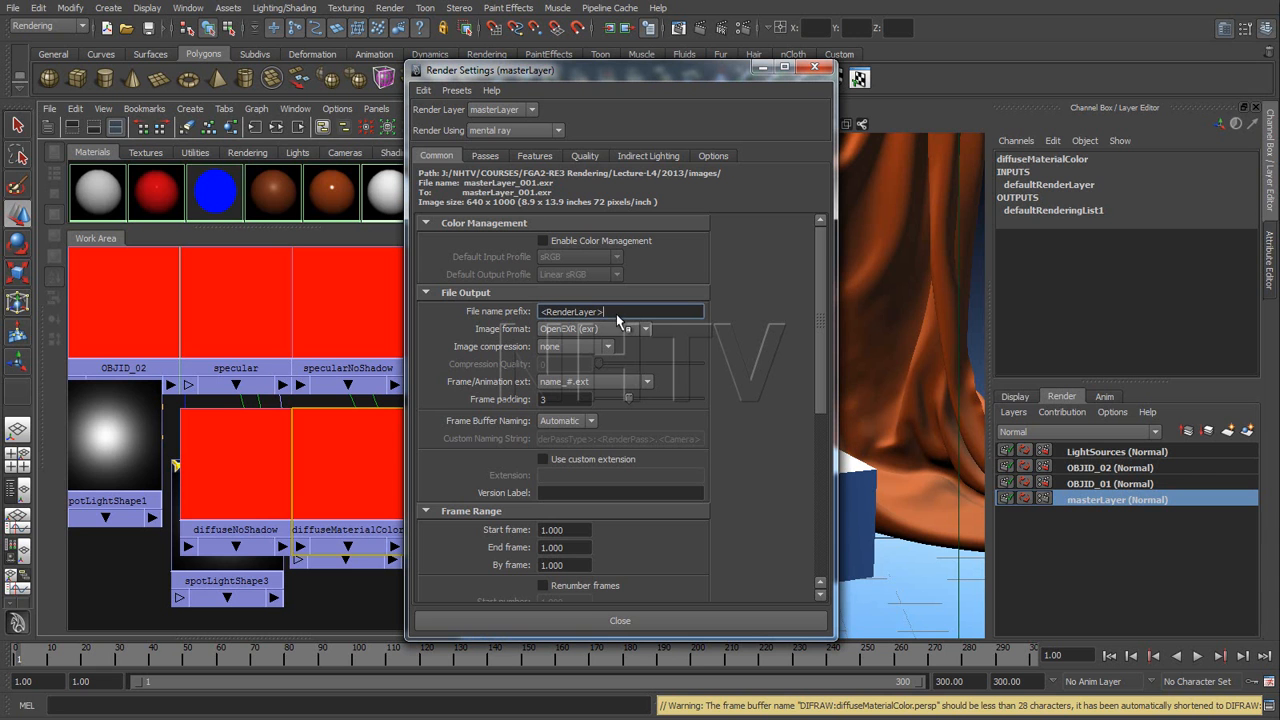
type("/")
right_click(622, 316)
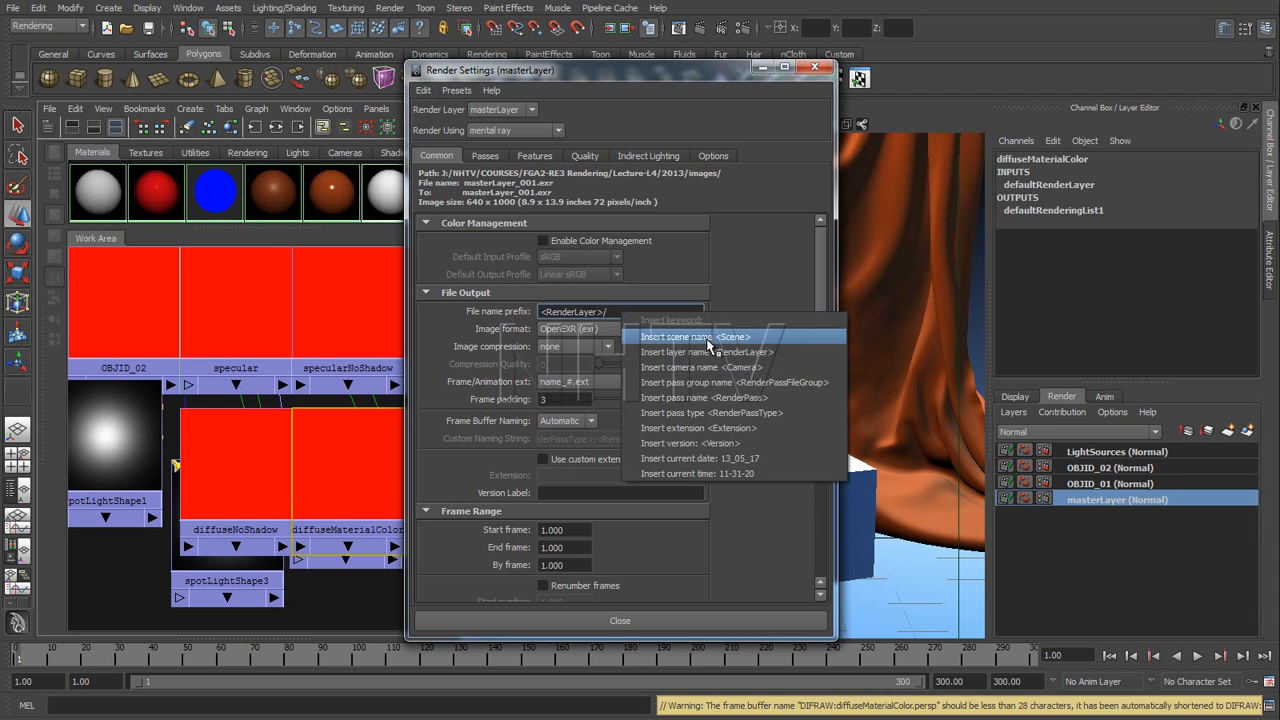
left_click(704, 337)
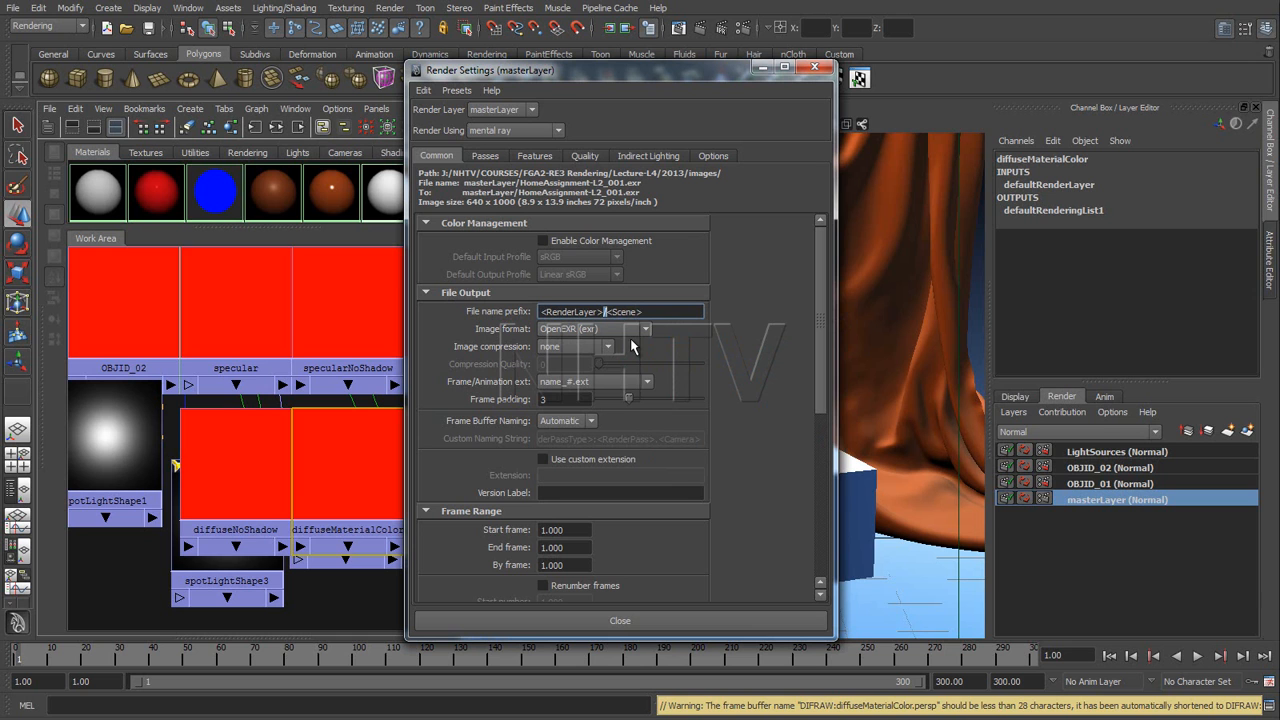
key("Return")
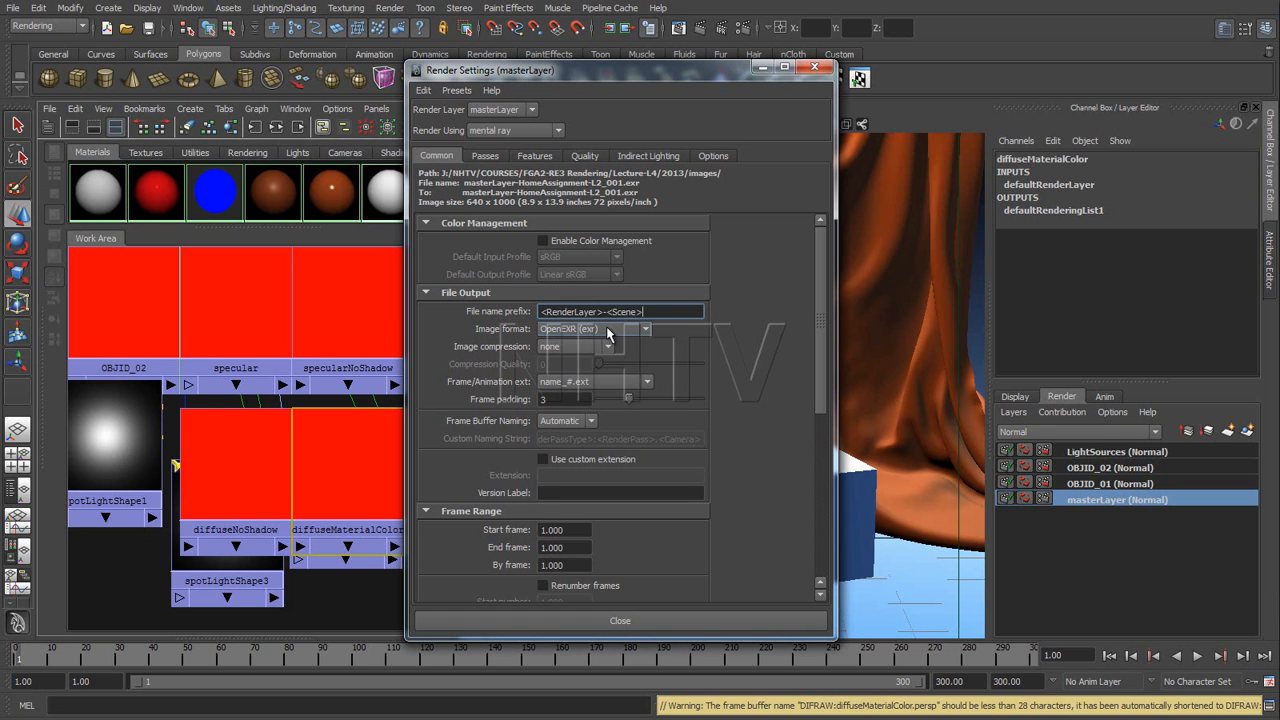
Step: Remove the hyphen and scene keyword from the file name prefix, leaving only <RenderLayer>
left_click_drag(600, 312, 663, 314)
key("BackSpace")
key("Return")
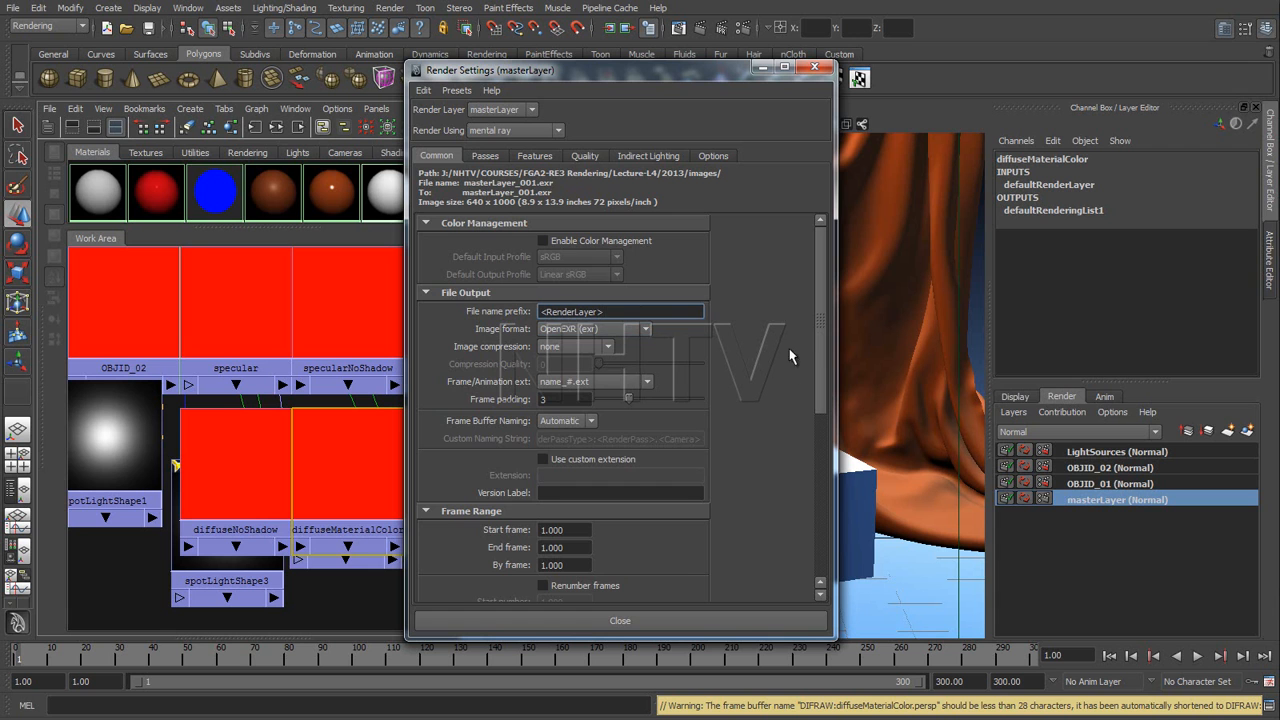
Step: Review the camera and image size settings, close the render settings, and start a batch render
left_click_drag(817, 342, 810, 540)
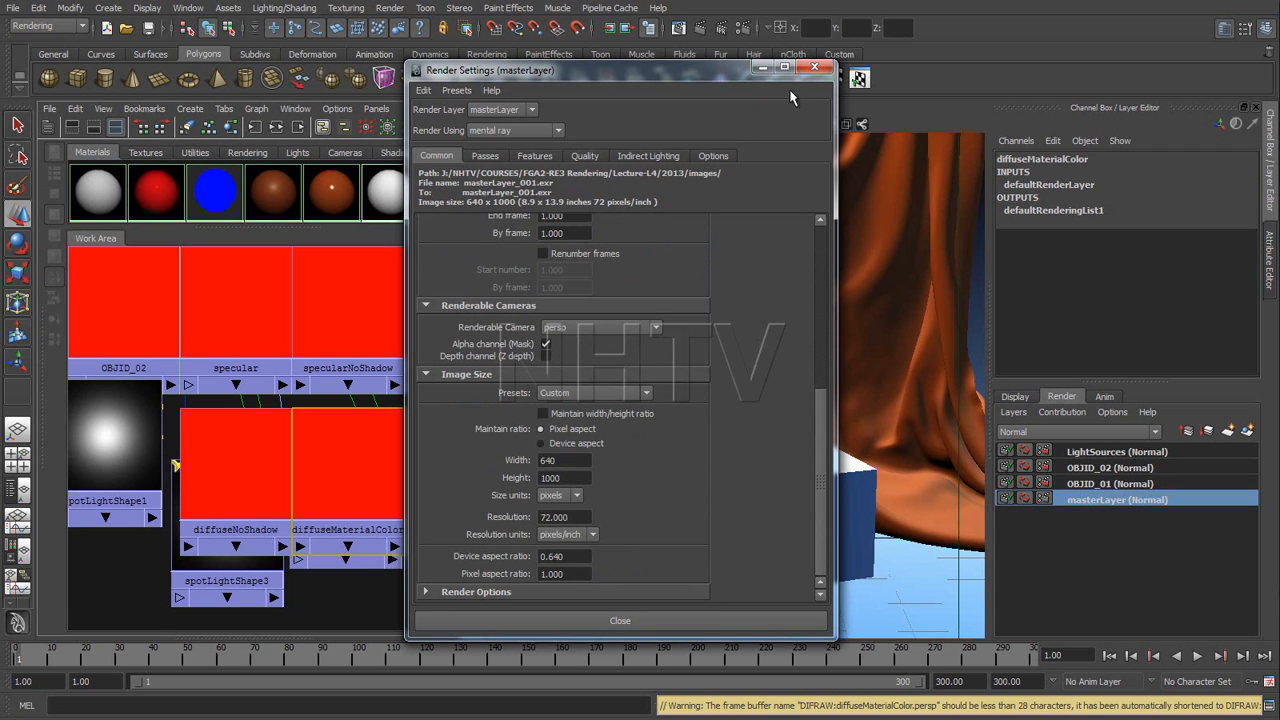
left_click(814, 70)
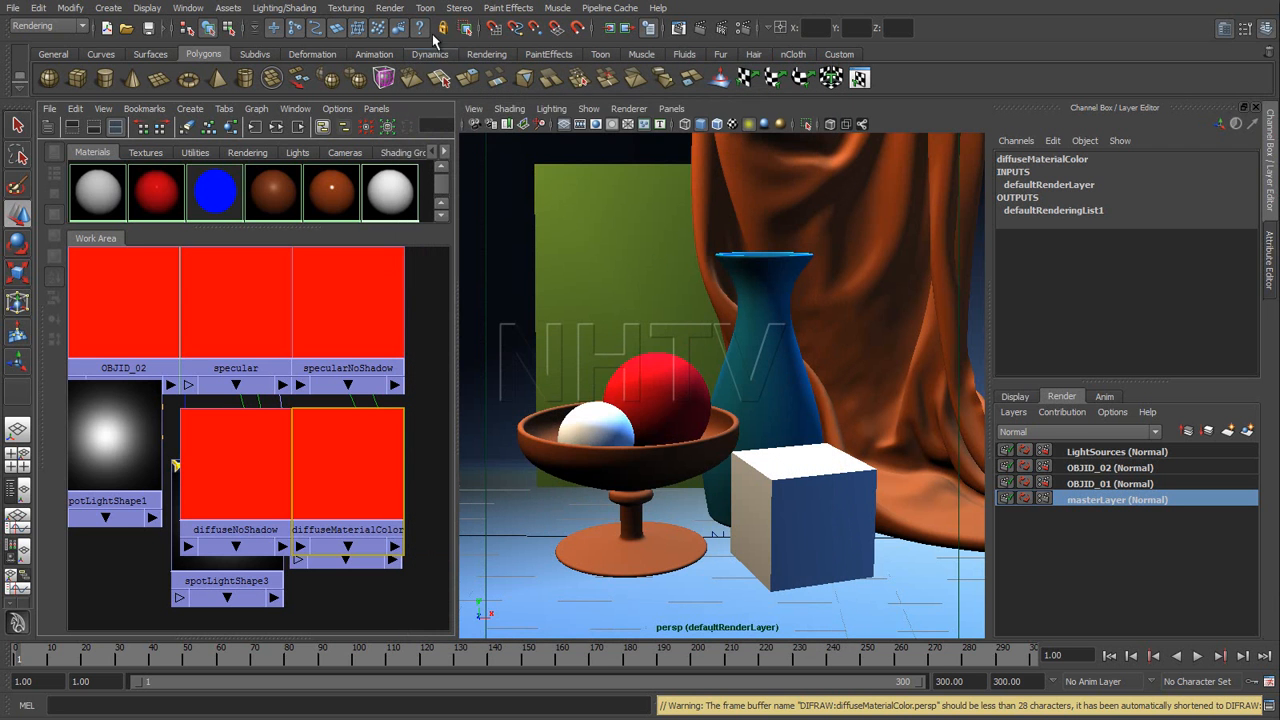
left_click(398, 9)
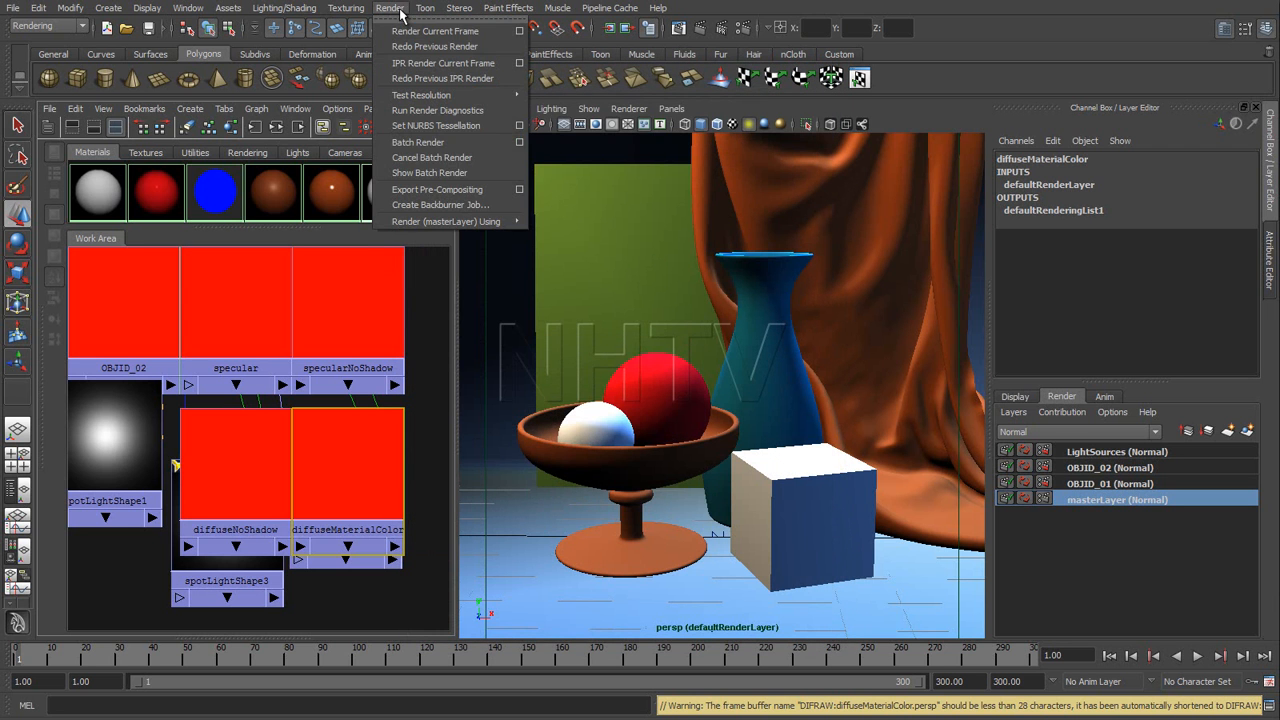
left_click(441, 143)
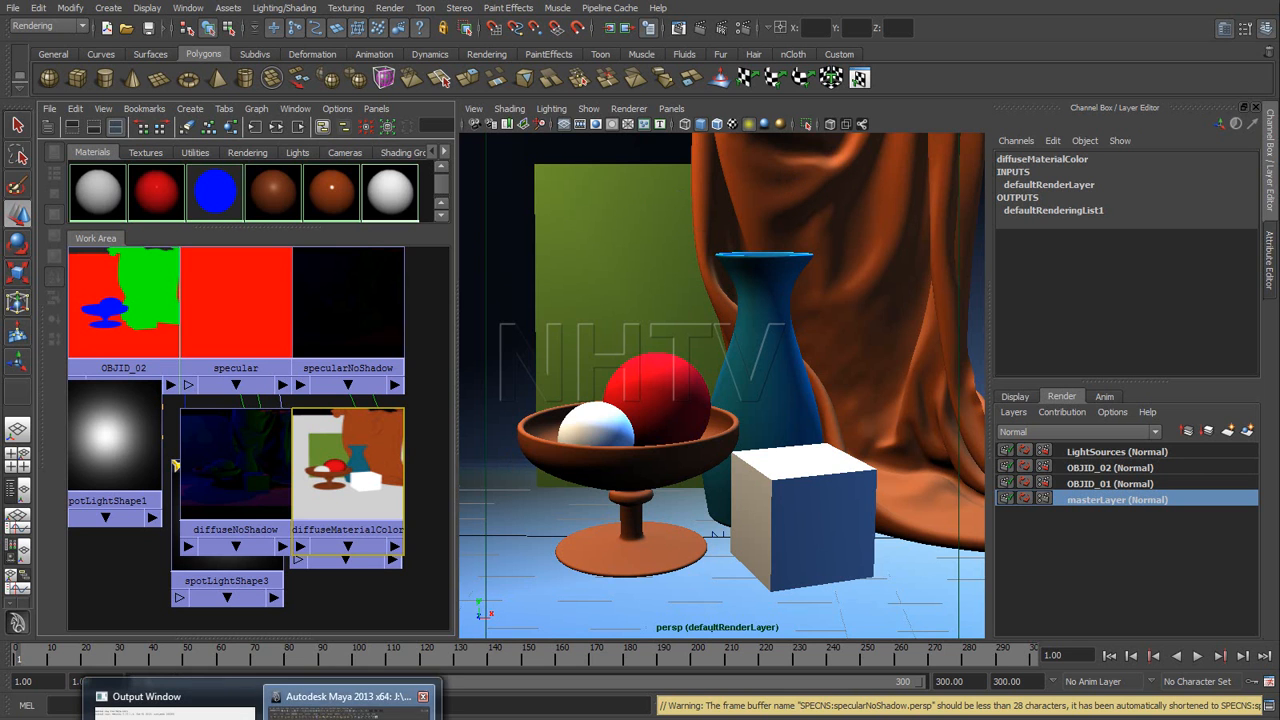
Step: Switch to Autodesk Composite and delete all old image import nodes from the LayerExperiments schematic, keeping the Blue, Invert and CC Basics nodes
left_click(336, 719)
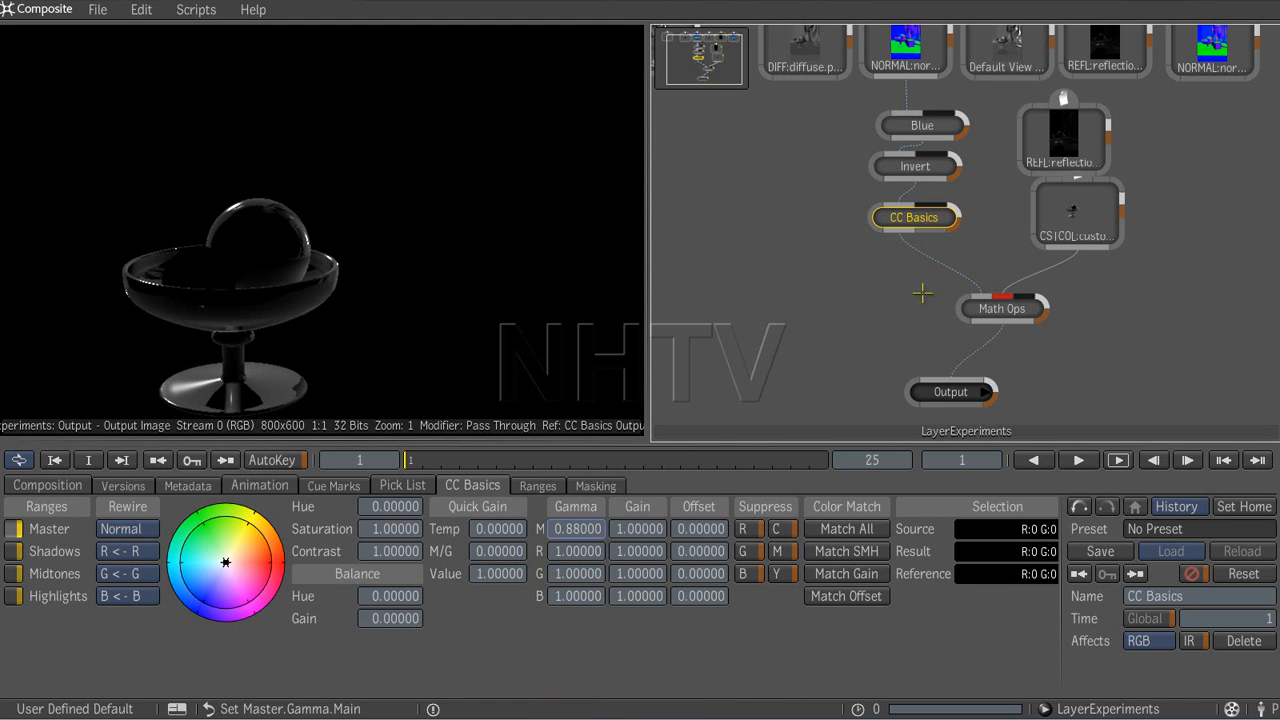
middle_click(804, 263)
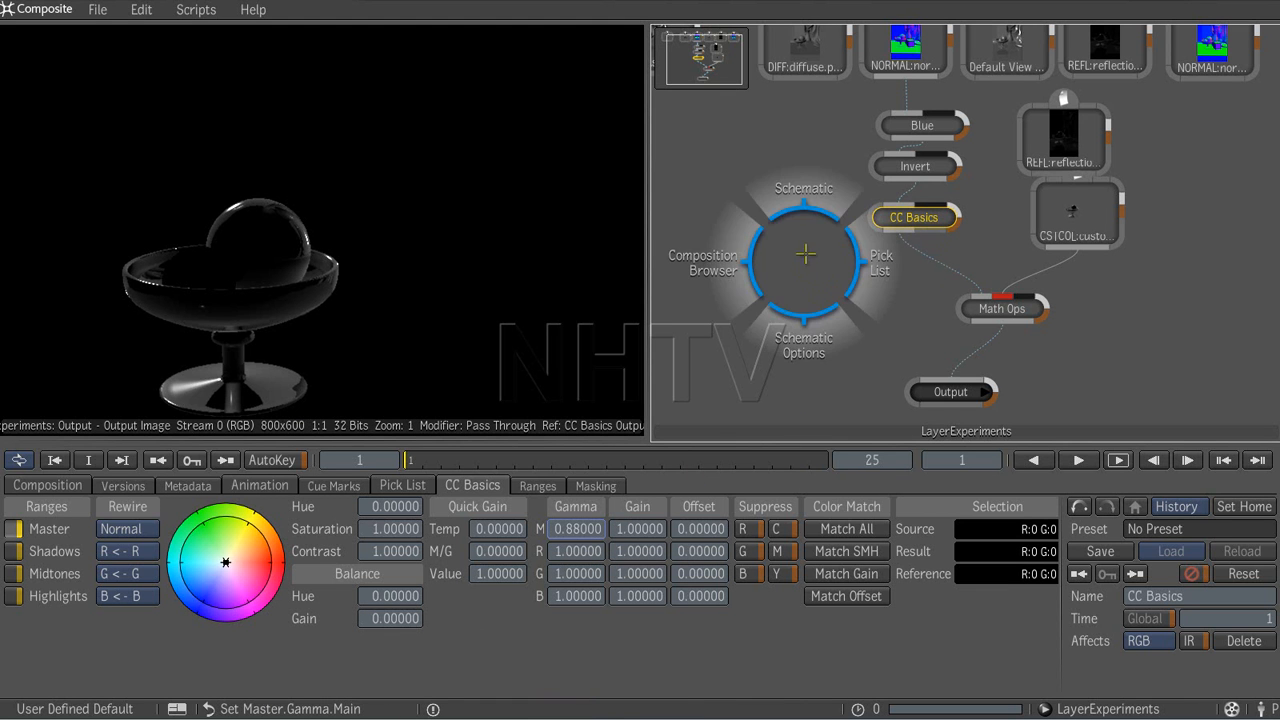
middle_click(776, 196)
middle_click(785, 192)
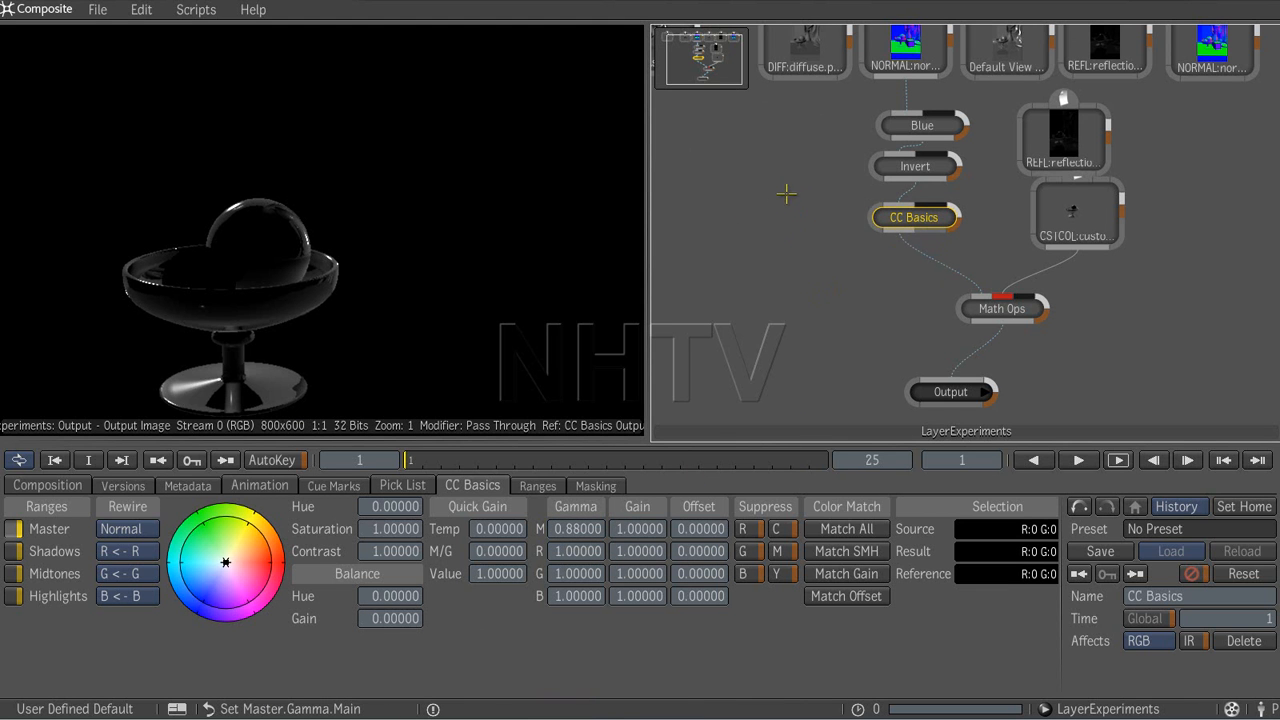
middle_click_drag(780, 183, 849, 352)
right_click(888, 275)
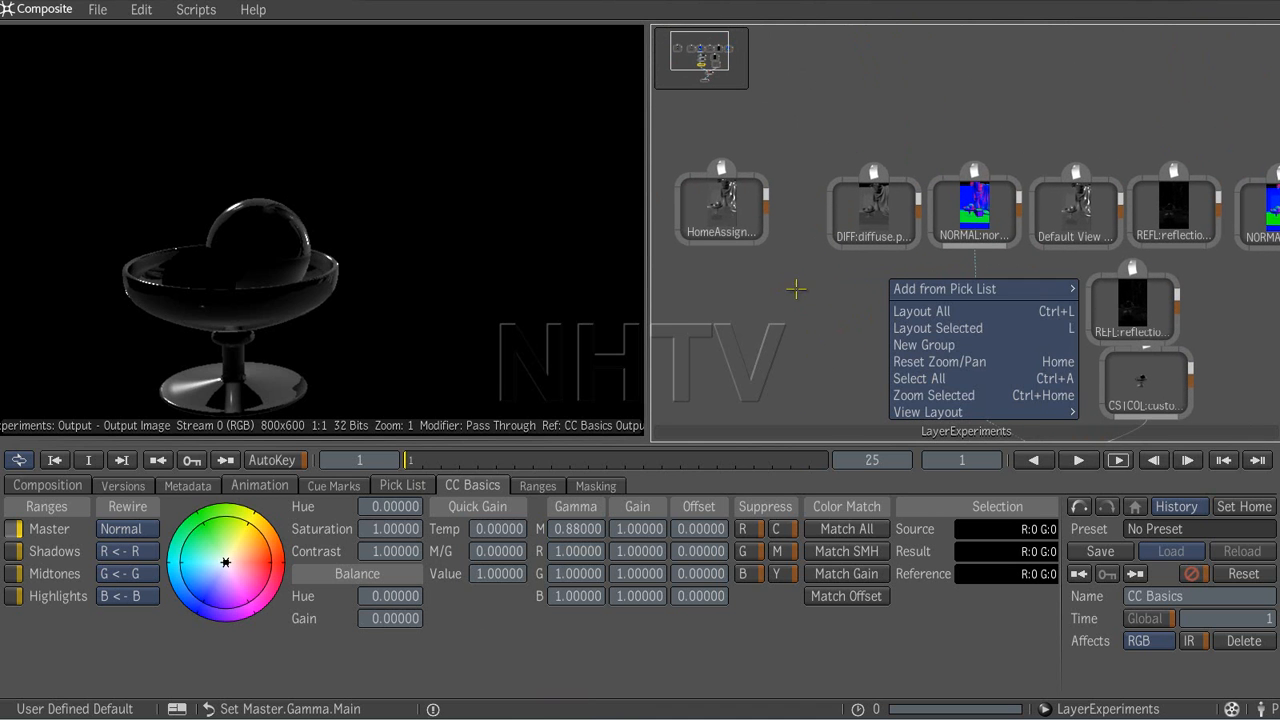
left_click(1011, 160)
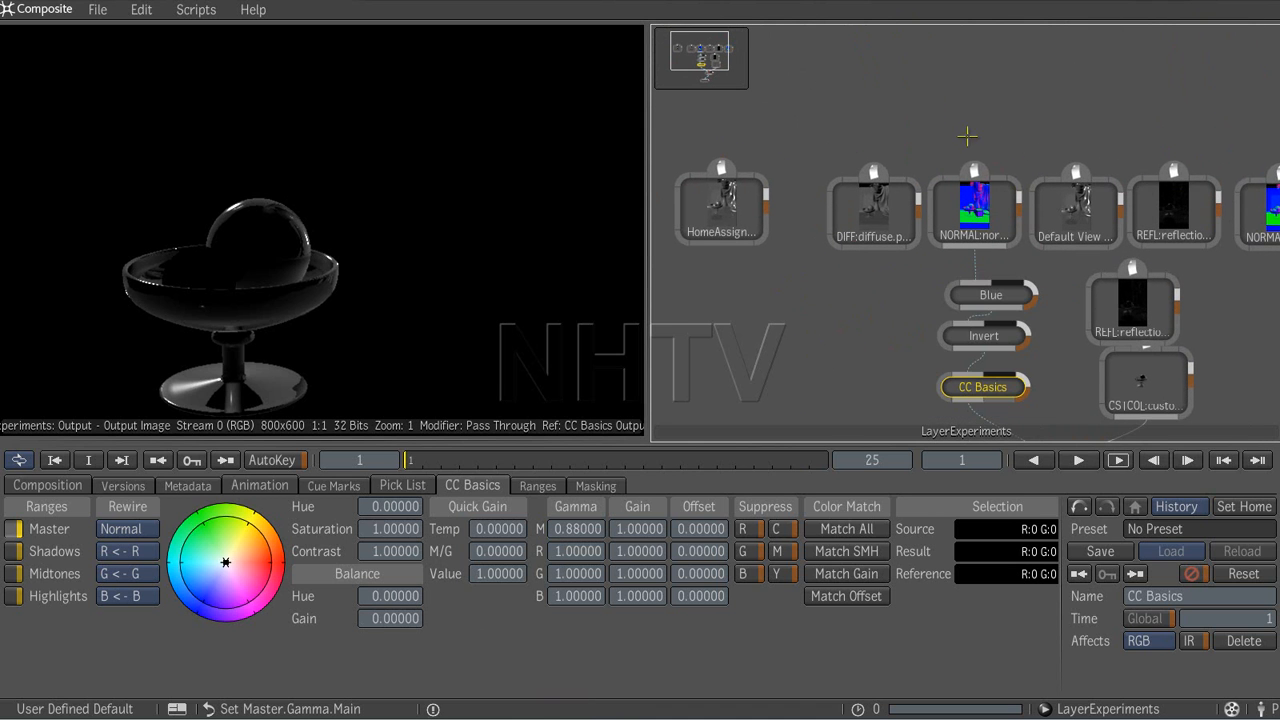
left_click(1011, 160)
left_click_drag(696, 155, 1195, 240)
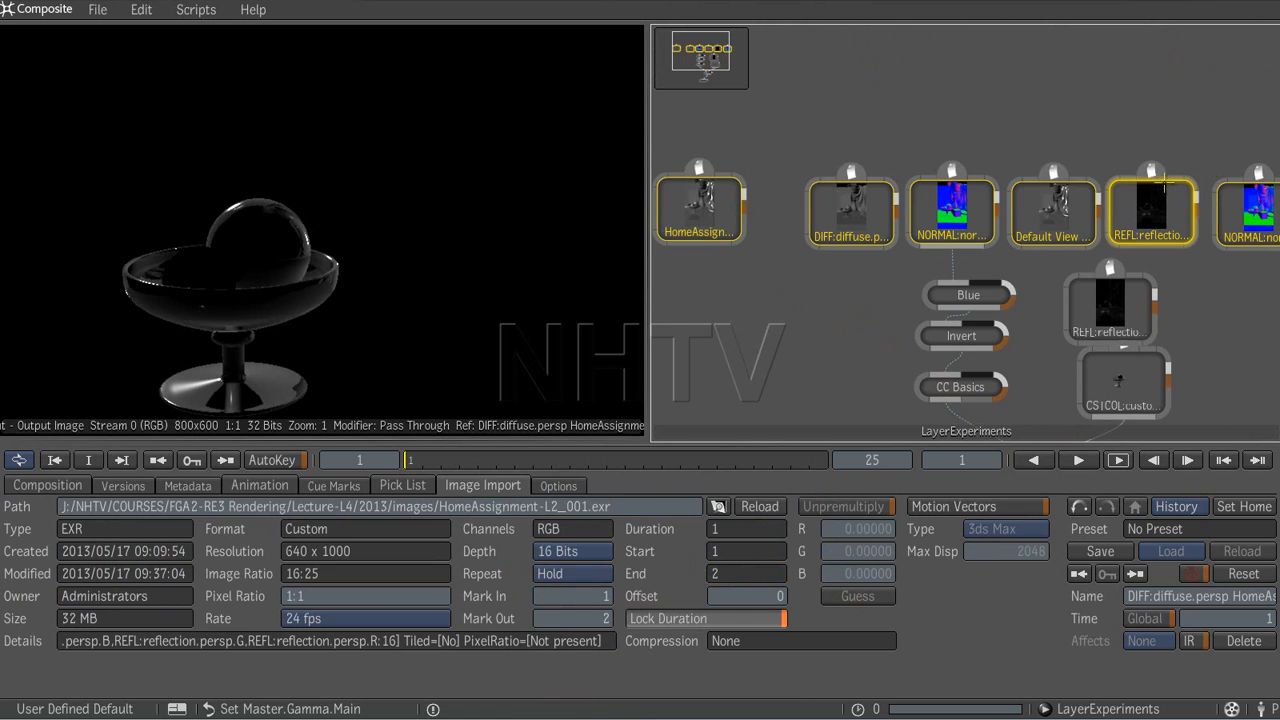
key("Delete")
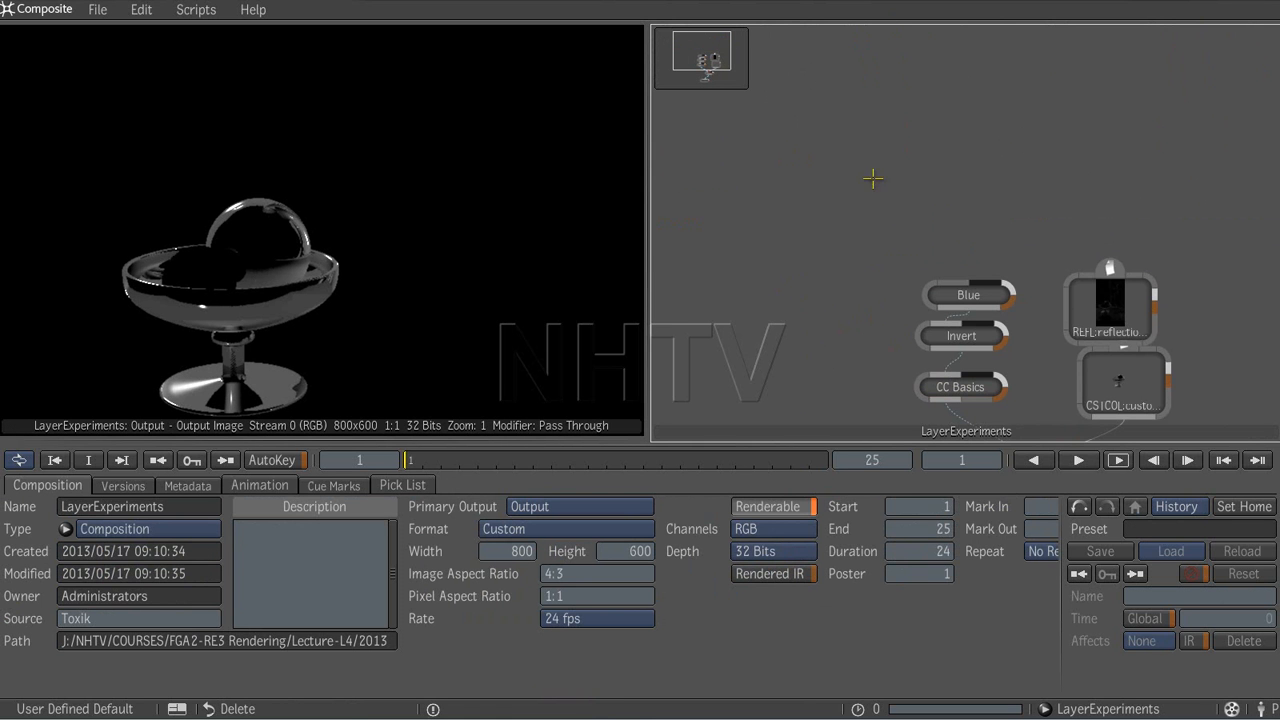
left_click_drag(1068, 226, 1196, 414)
key("Delete")
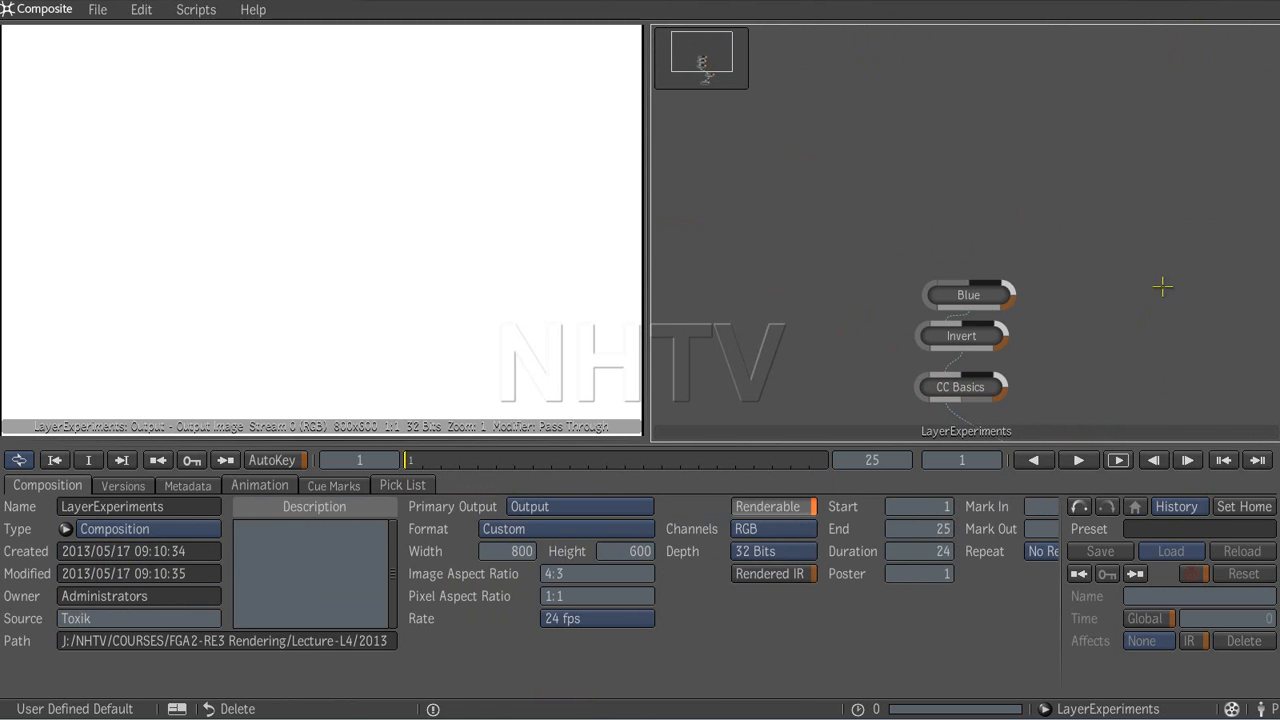
Step: Import LightSources_001.exr, masterLayer_001.exr, OBJID_01_001.exr and OBJID_02_001.exr from the Lecture-L4/2013/images folder, and close the file browser
middle_click(777, 159)
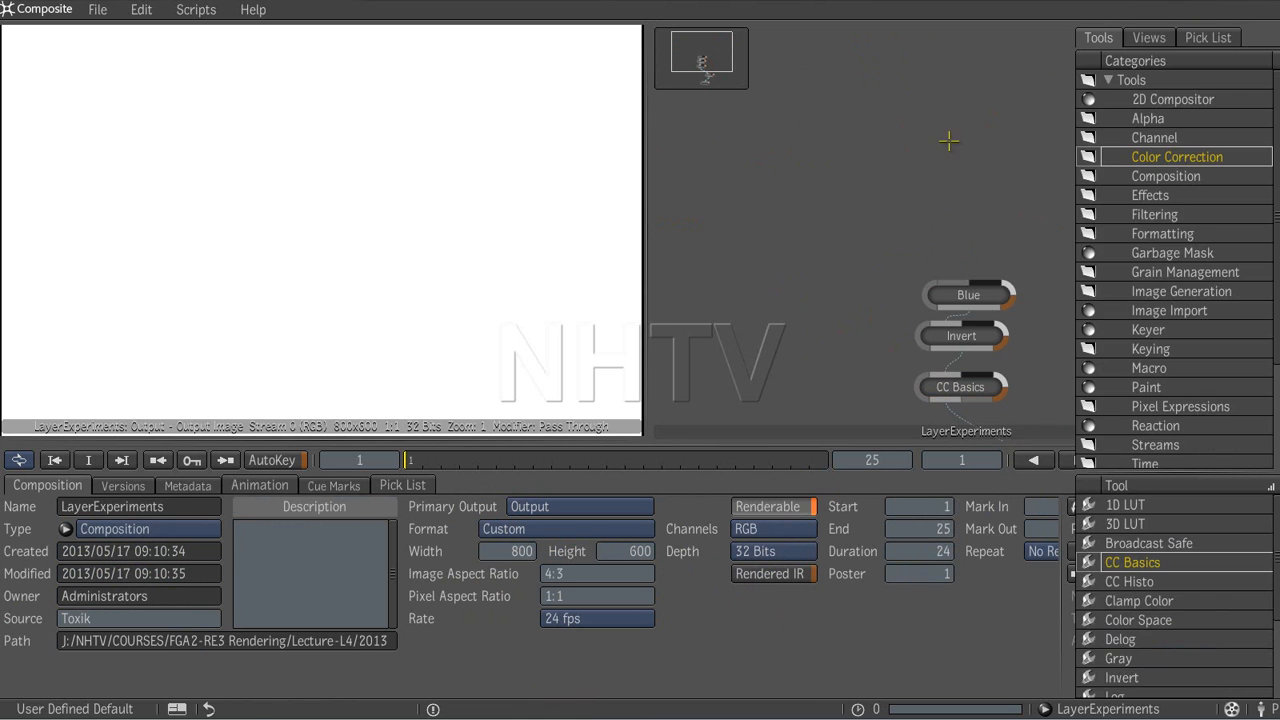
key("ctrl+i")
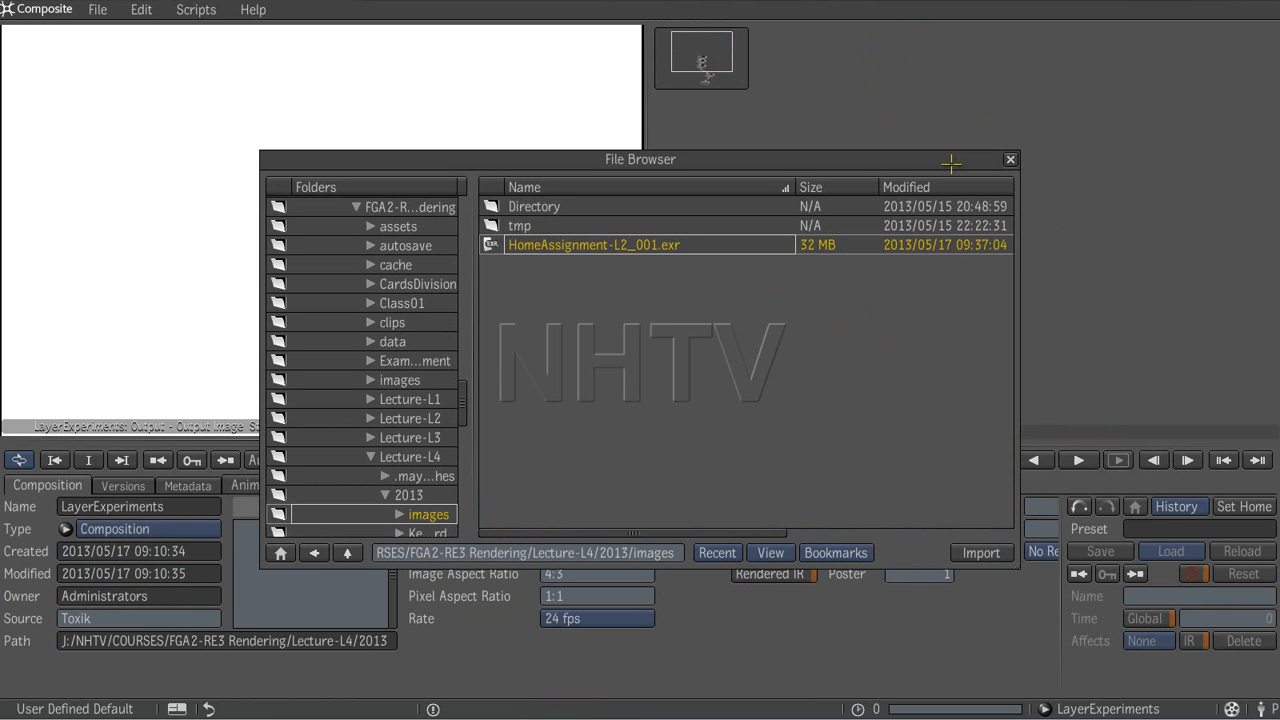
left_click(413, 495)
left_click(416, 514)
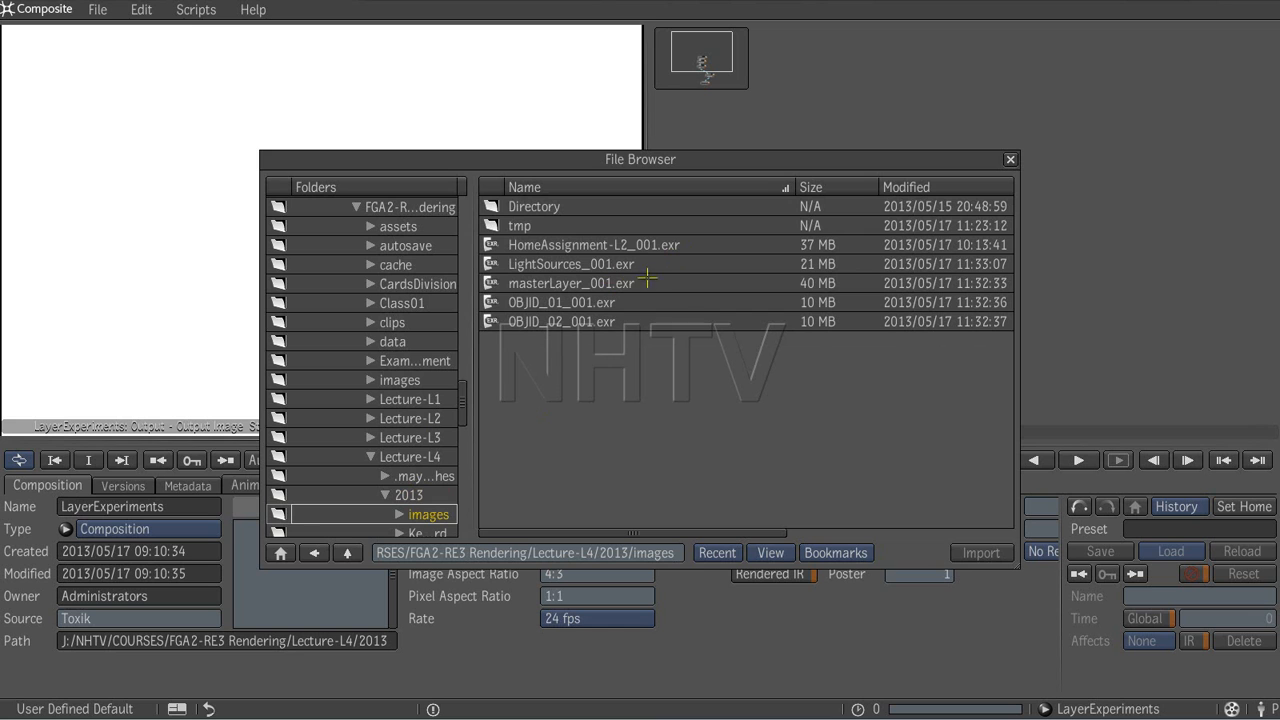
left_click(554, 266)
left_click(563, 283, "ctrl")
left_click(563, 303, "ctrl")
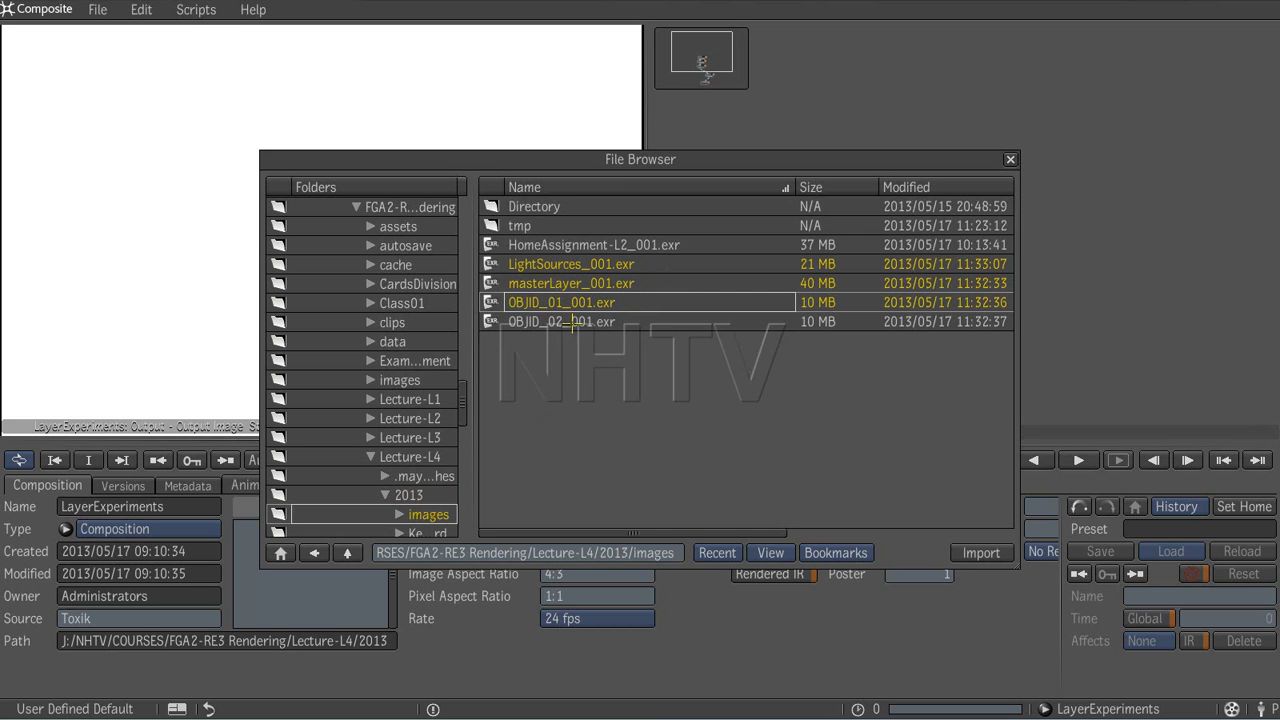
left_click(574, 321, "ctrl")
right_click(584, 324)
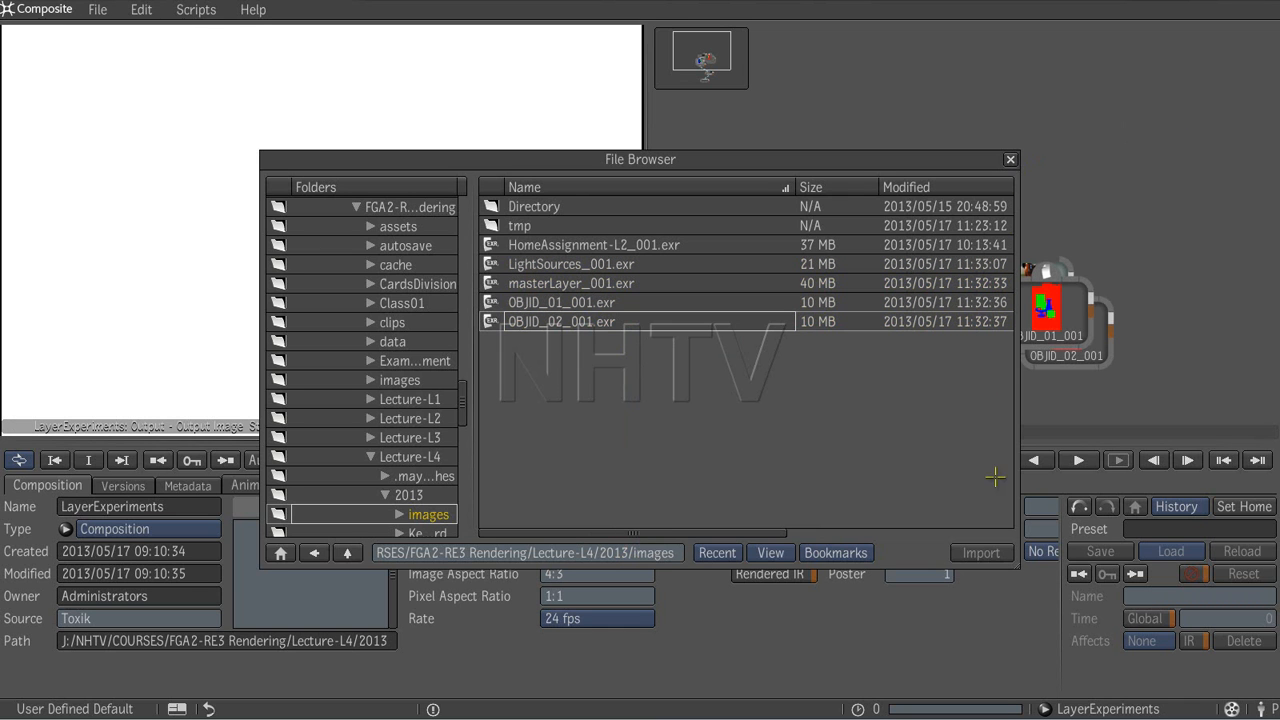
left_click(1010, 159)
Step: Spread out the imported nodes, with the two OBJID images side by side and the masterLayer group above the LightSources group
left_click_drag(1043, 312, 1214, 310)
left_click_drag(1090, 340, 1192, 180)
left_click_drag(1198, 303, 1256, 155)
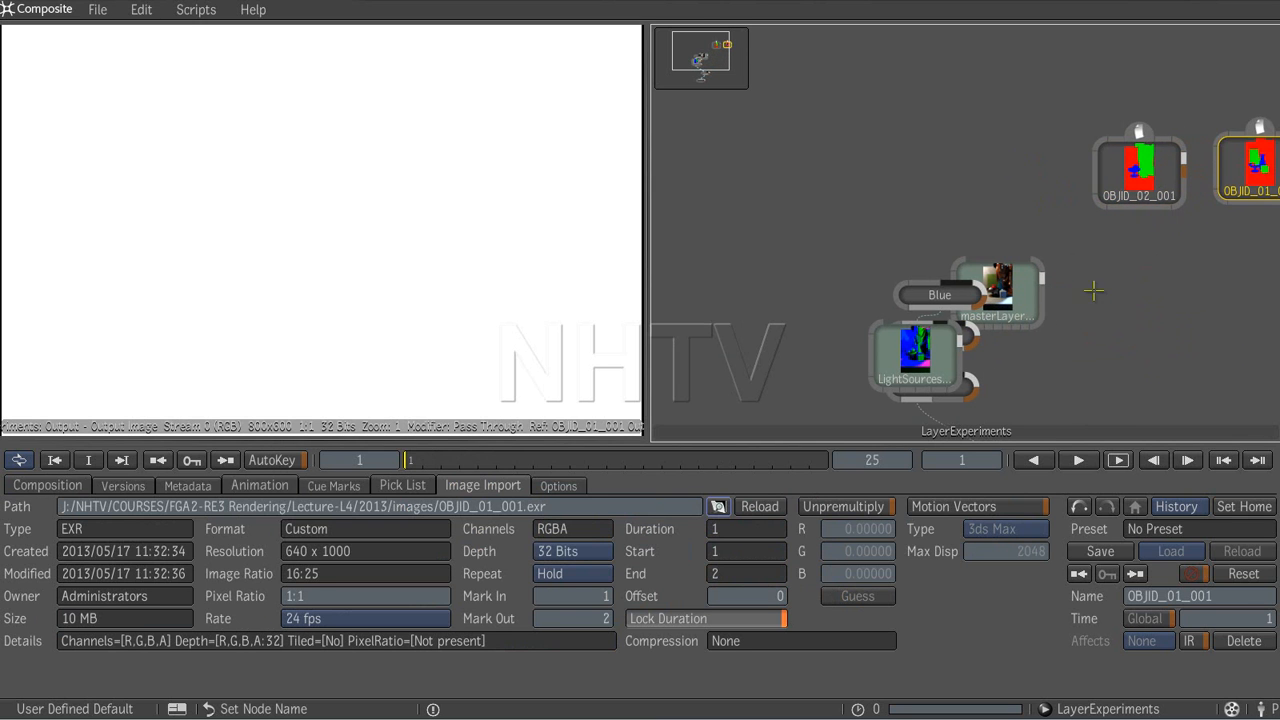
left_click_drag(1015, 295, 864, 63)
left_click_drag(912, 351, 881, 160)
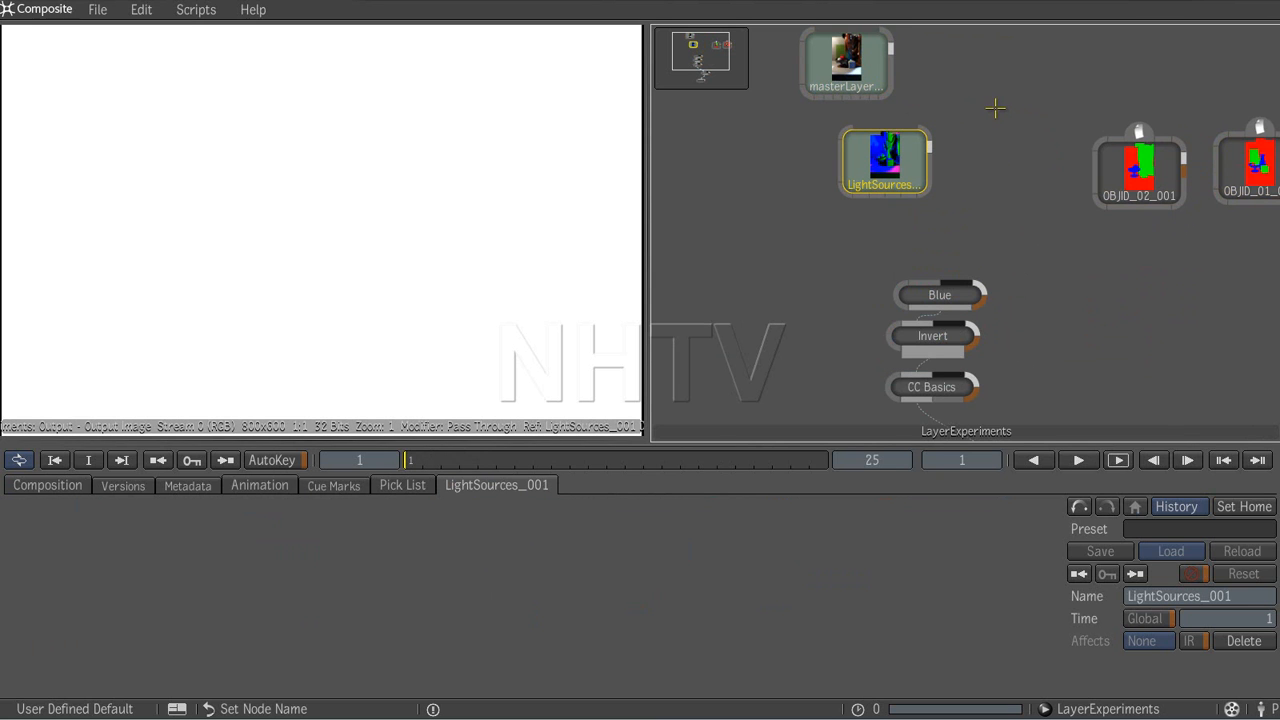
middle_click_drag(1001, 97, 1037, 316)
left_click_drag(886, 278, 921, 89)
left_click_drag(934, 363, 930, 183)
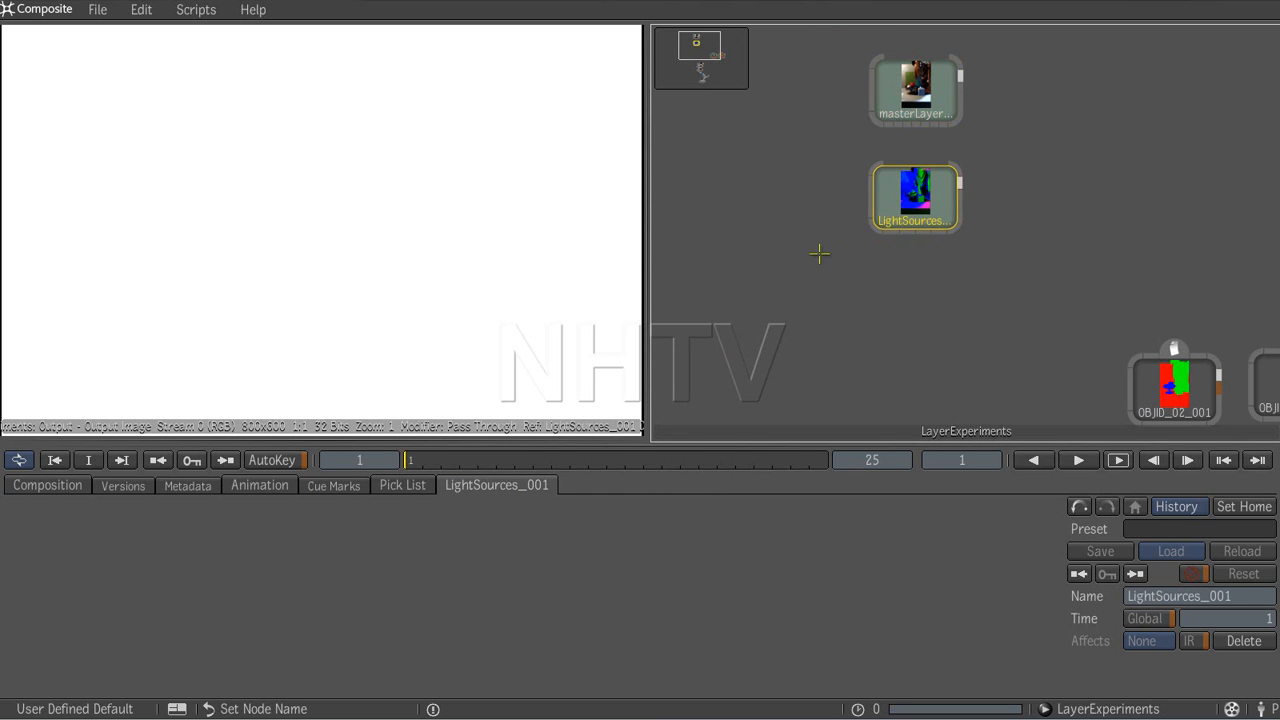
left_click_drag(791, 262, 1030, 53)
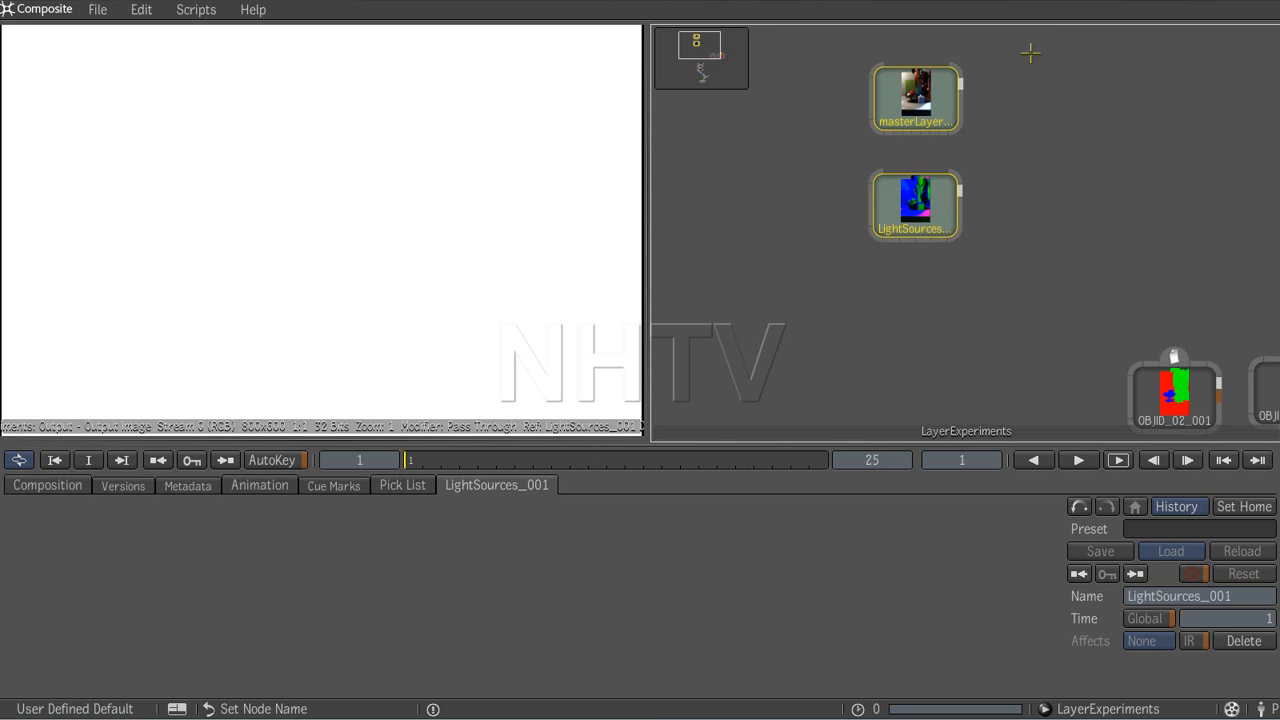
left_click(1037, 123)
Step: Enter the masterLayer_001 group, lay out all its nodes neatly, and return to the main composition
left_click(940, 97)
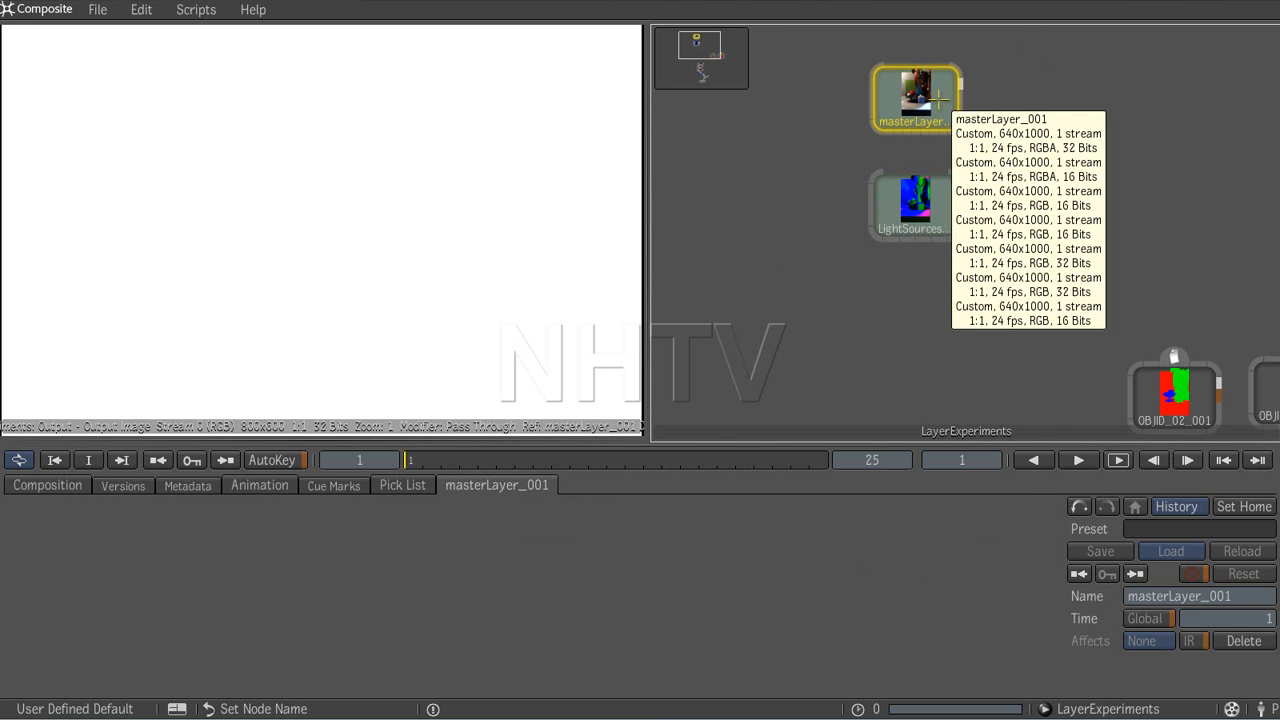
double_click(940, 97)
left_click_drag(693, 140, 1241, 355)
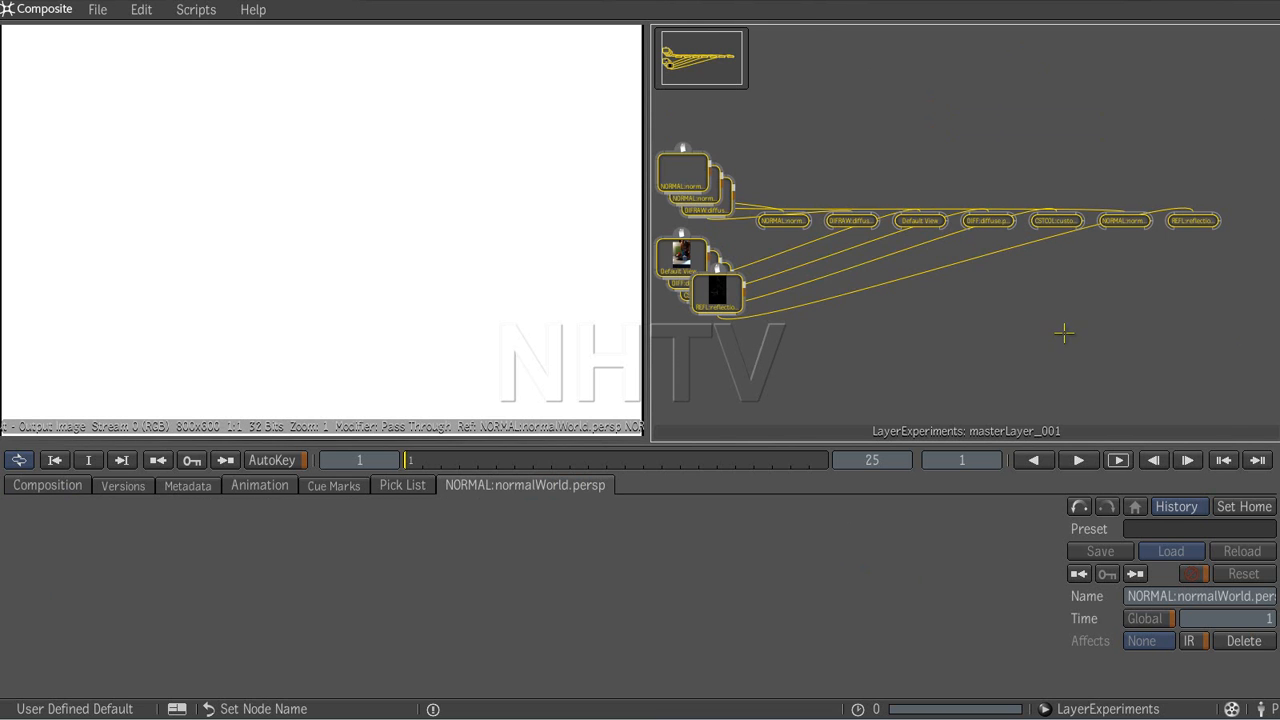
key("l")
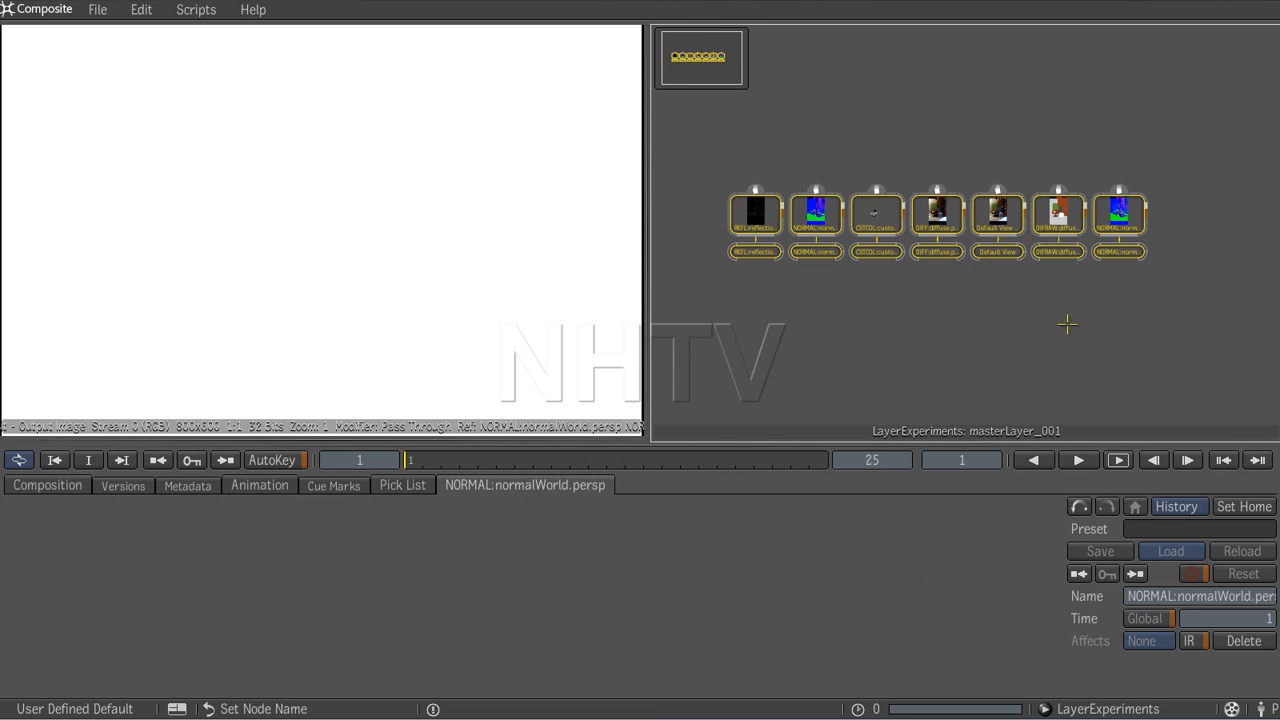
double_click(940, 328)
Step: Enter the LightSources_001 group, lay out all its nodes neatly, and return to the main composition
double_click(906, 202)
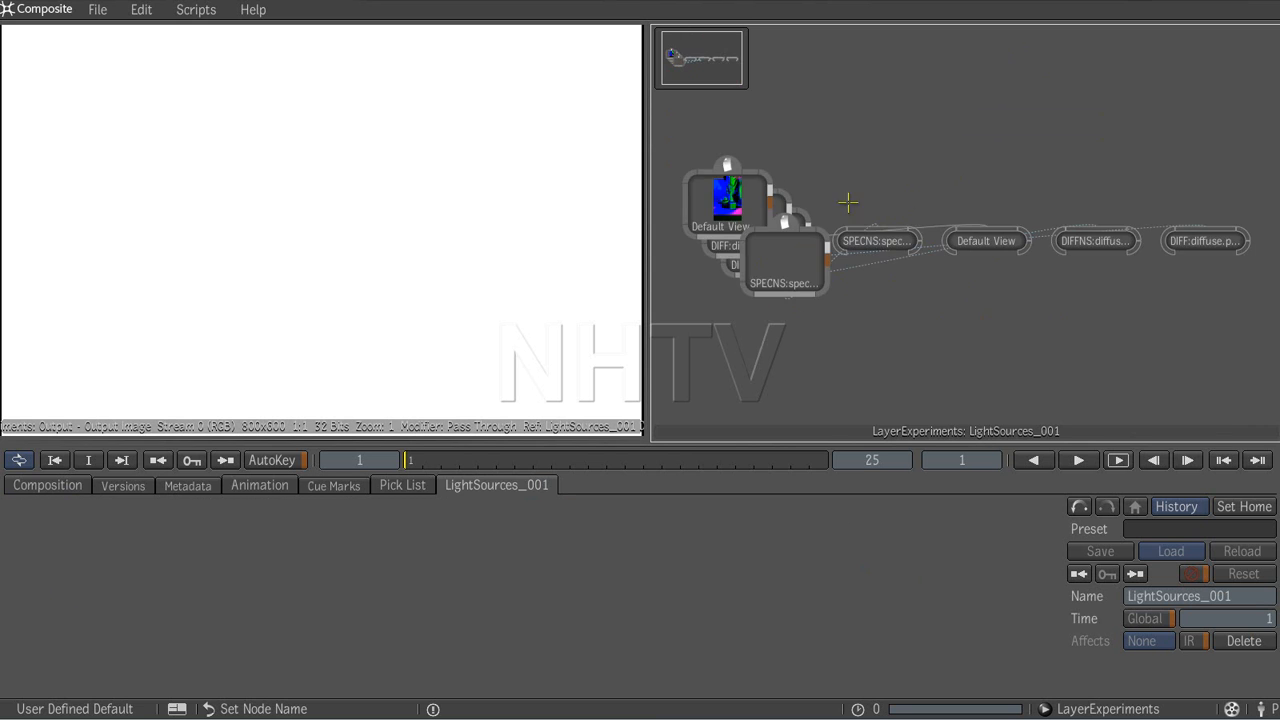
left_click_drag(674, 134, 1169, 341)
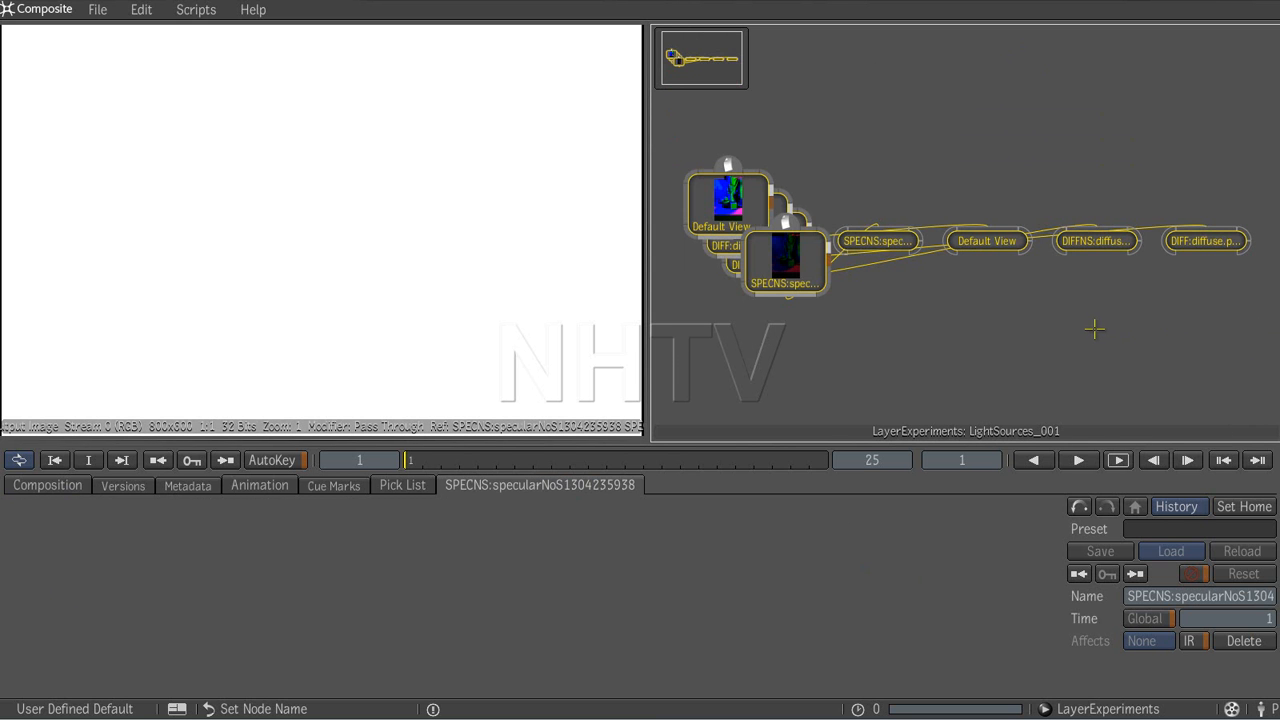
key("l")
double_click(977, 346)
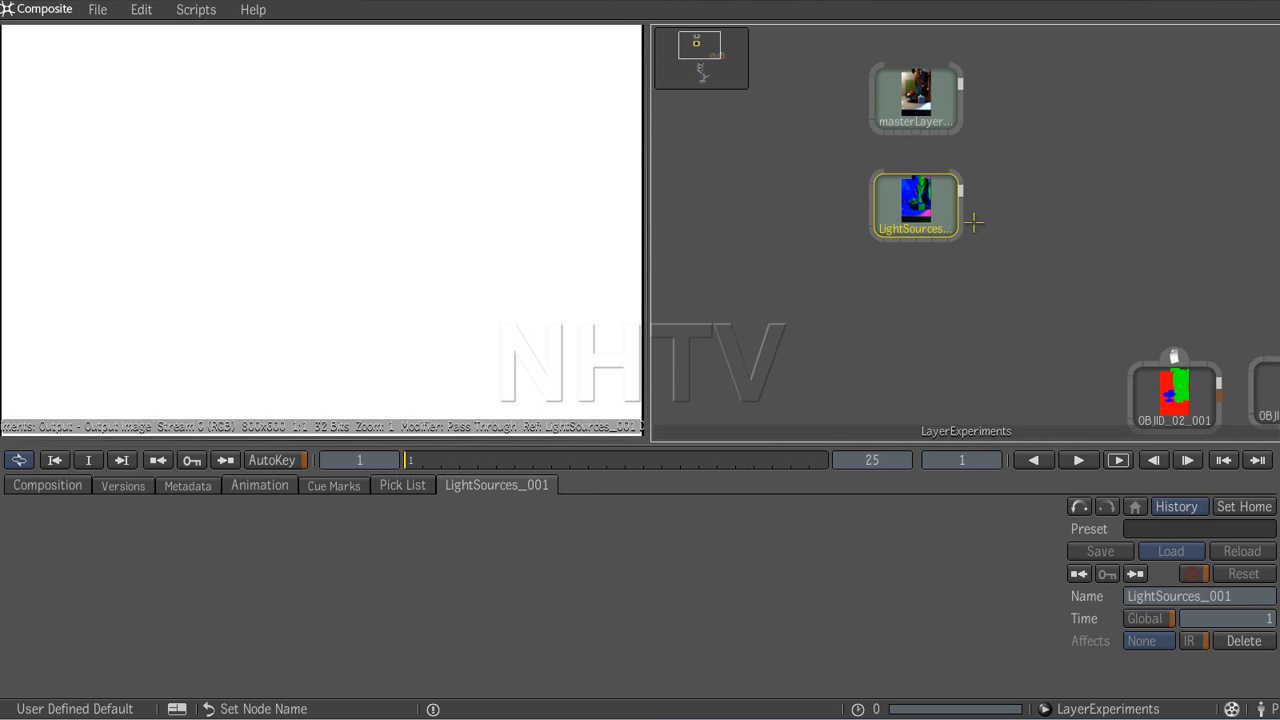
Step: Ungroup the masterLayer_001 and LightSources_001 groups into separate pass nodes
left_click(936, 112)
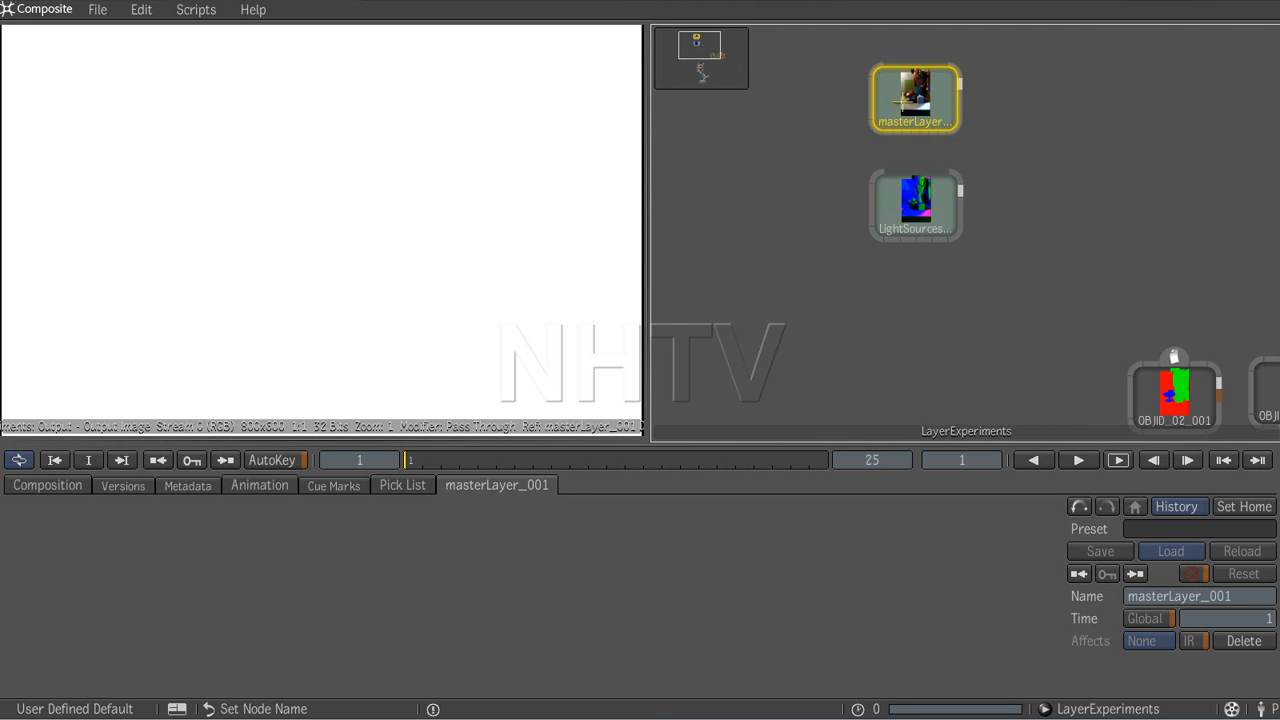
key("ctrl+shift+g")
left_click(921, 207)
key("ctrl+shift+g")
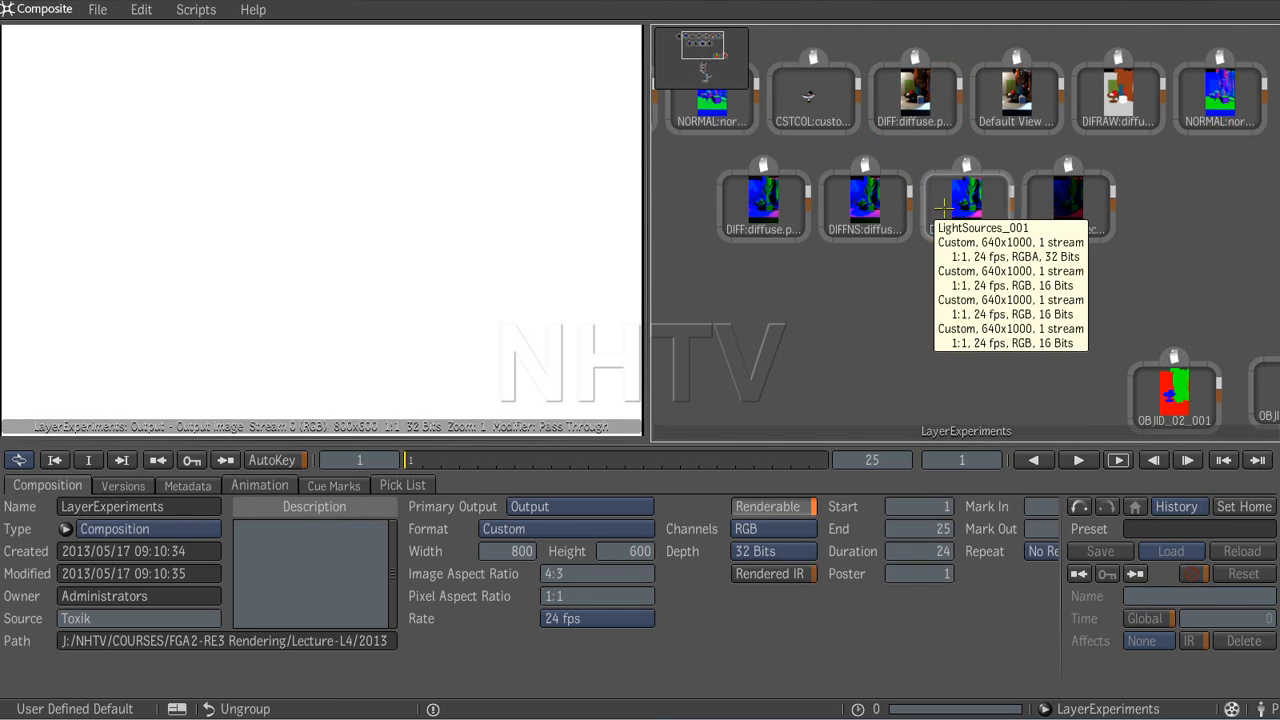
Step: Set the viewer's display mode to Tool Output with the LightSources diffuseNoShadow pass selected
middle_click(920, 303)
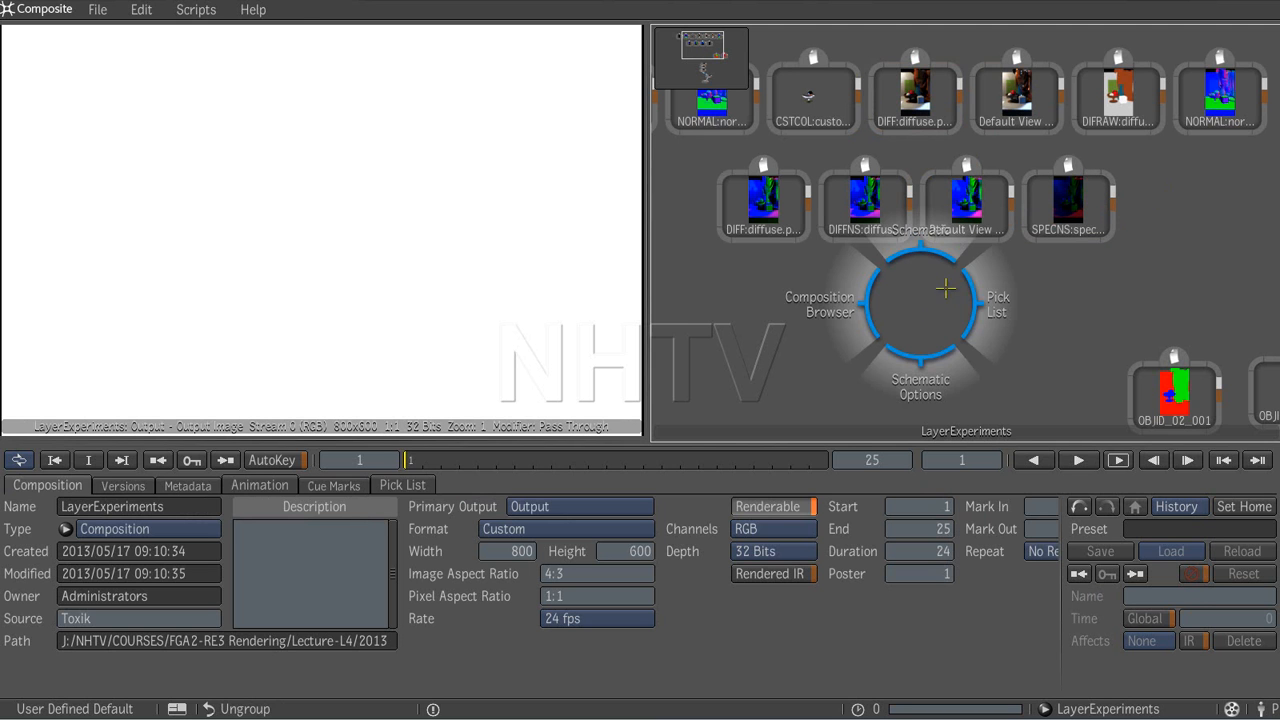
left_click(770, 203)
left_click(862, 200)
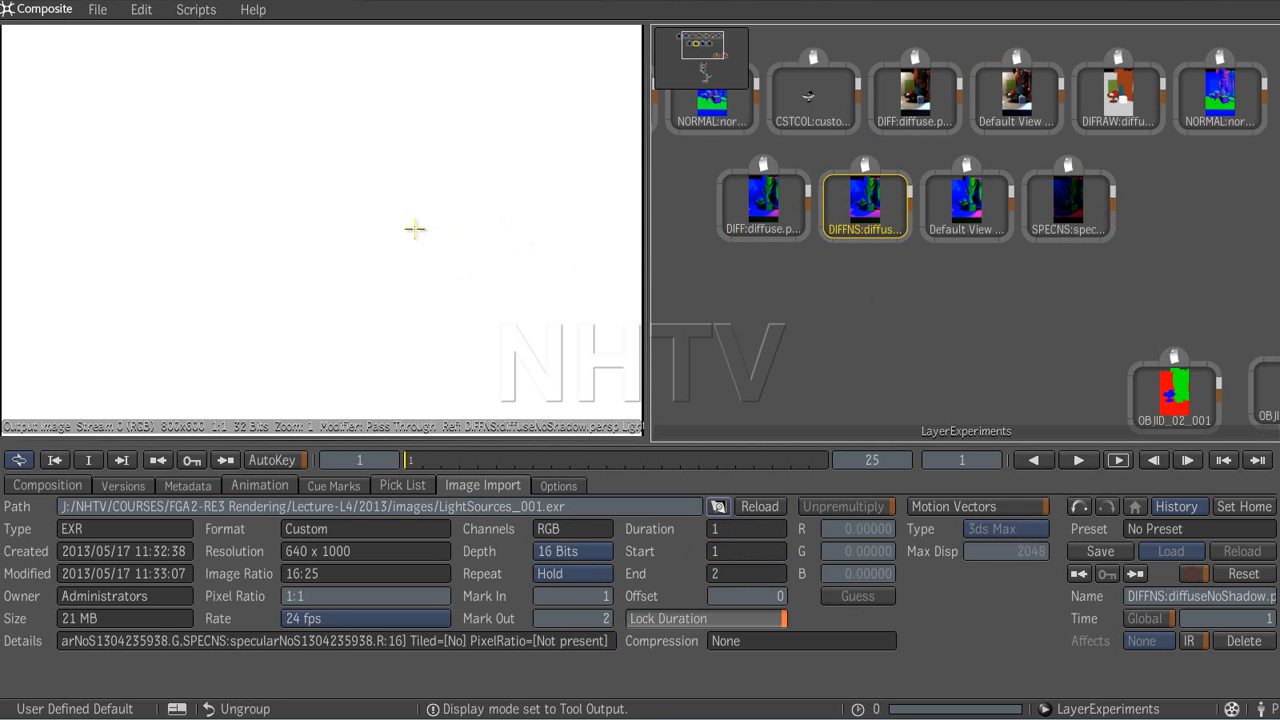
key("F4")
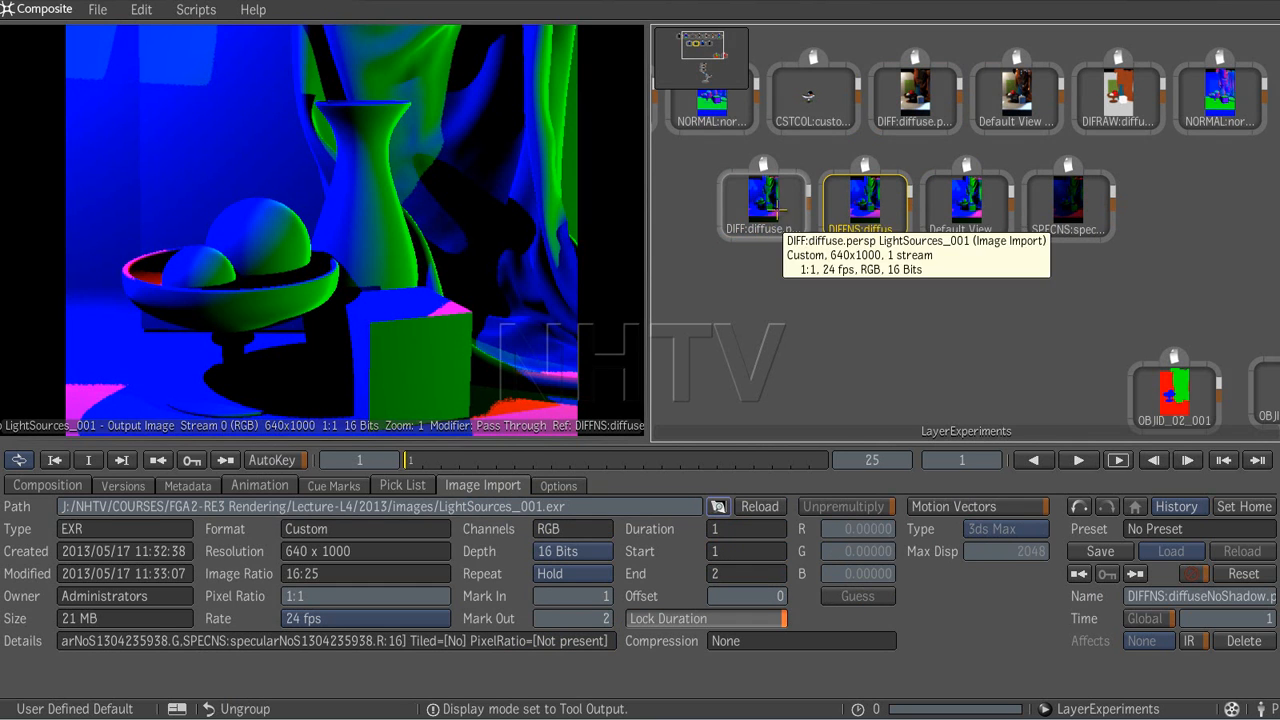
Step: View the LightSources diffuse, diffuseNoShadow, Default View and specularNoShadow passes one after another
left_click(762, 202)
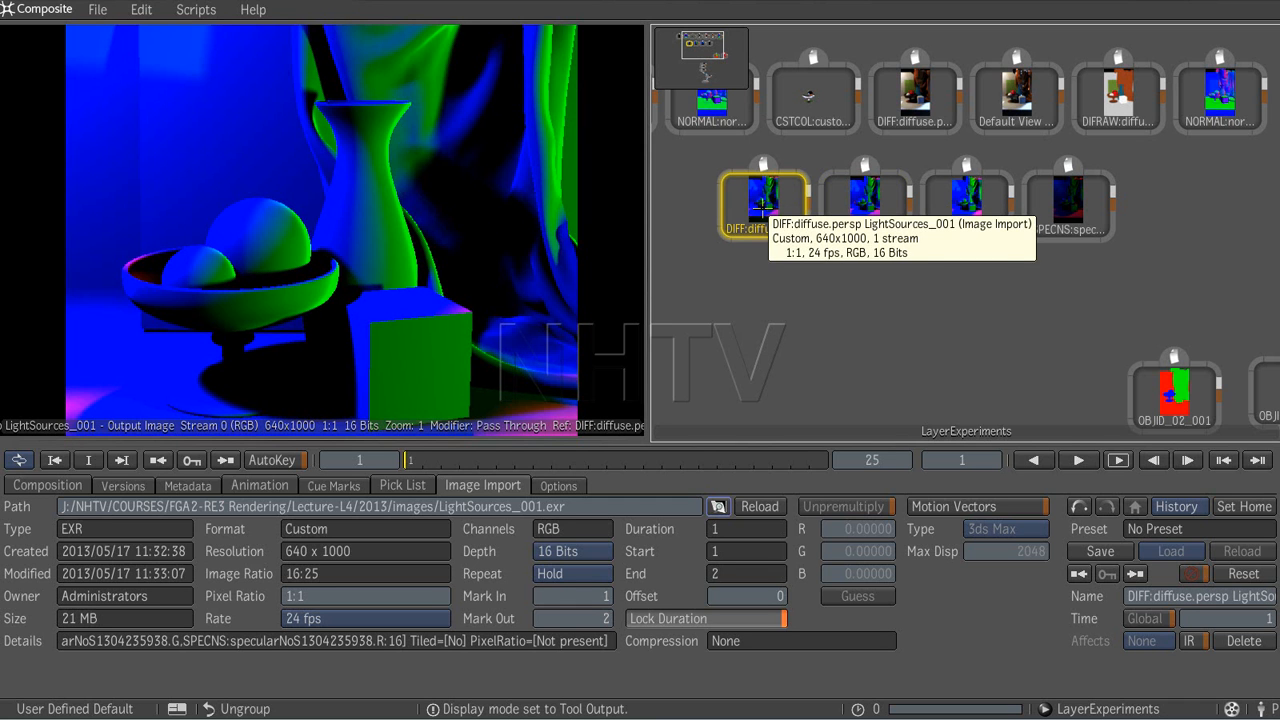
left_click(865, 208)
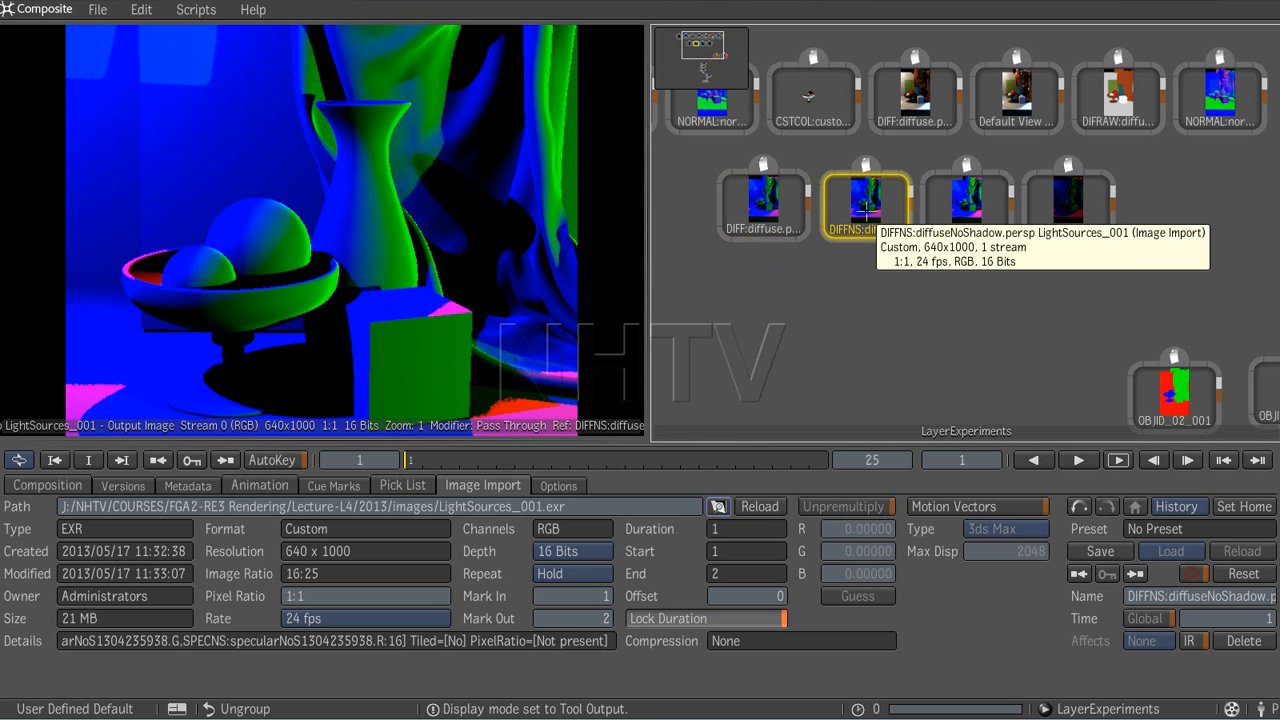
left_click(968, 204)
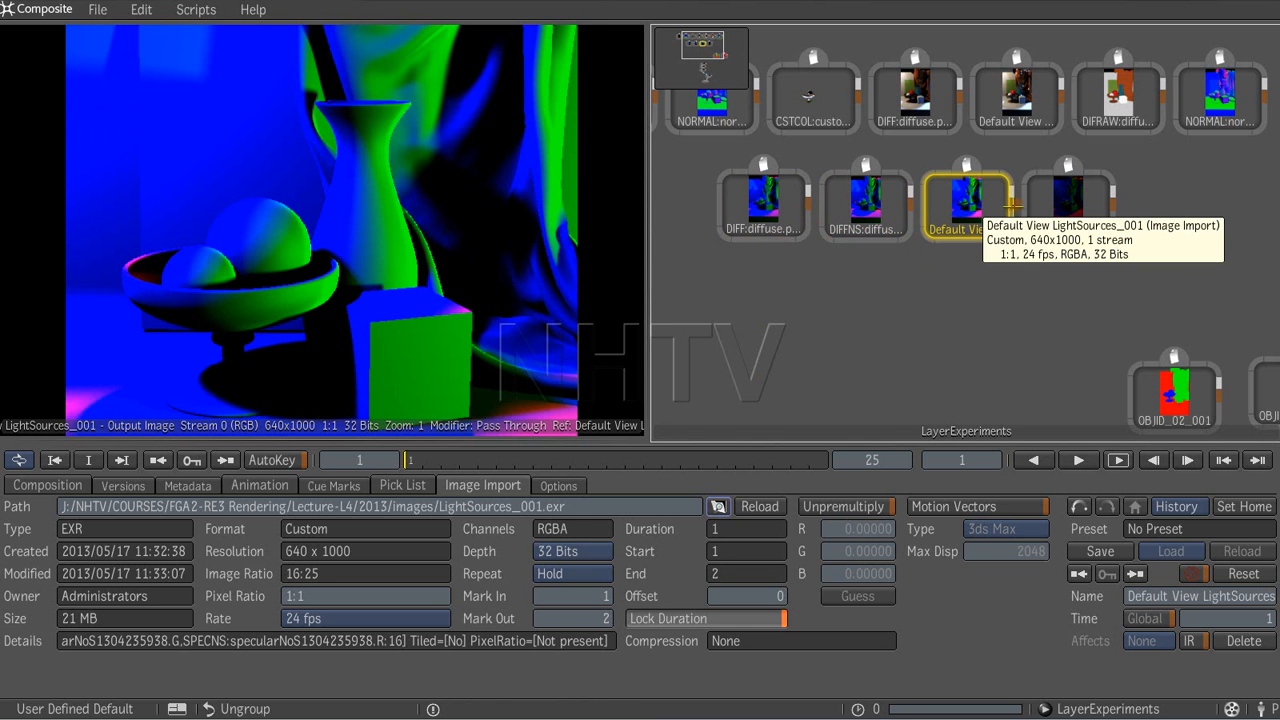
left_click(1070, 200)
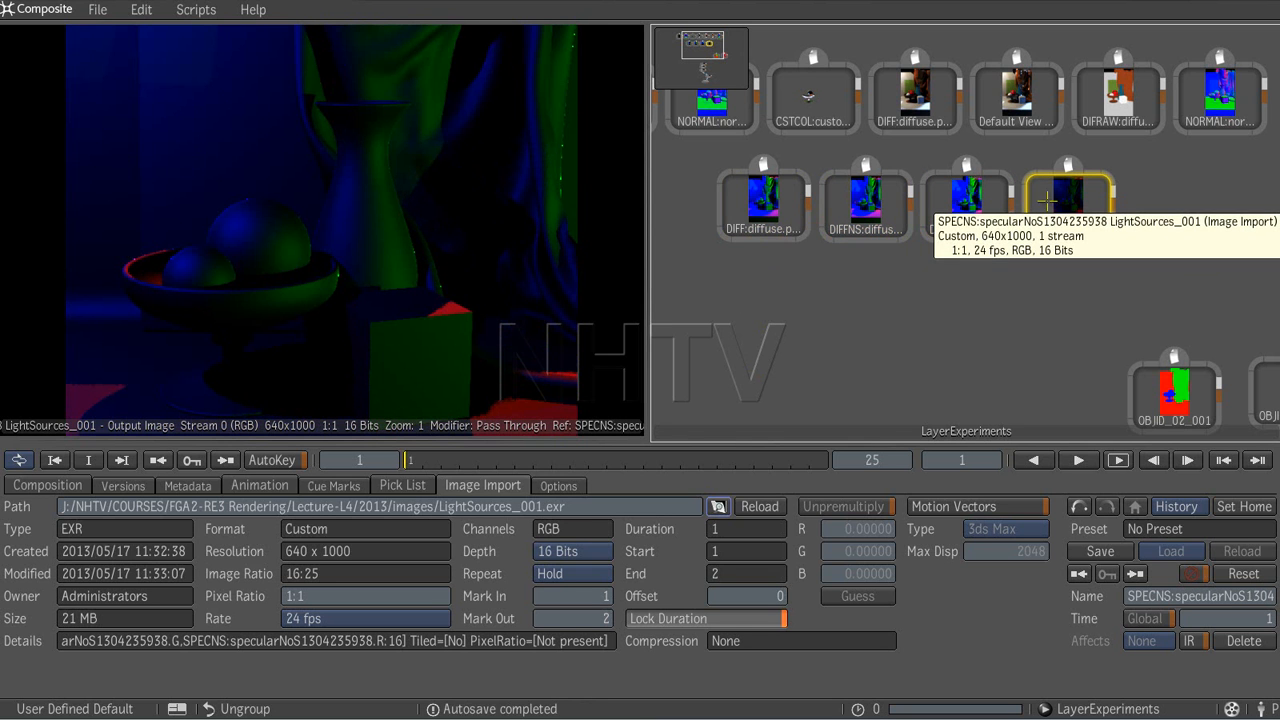
left_click(968, 205)
left_click(1067, 203)
Step: Compare the LightSources diffuse and diffuseNoShadow passes by switching the viewer repeatedly between them
left_click(872, 202)
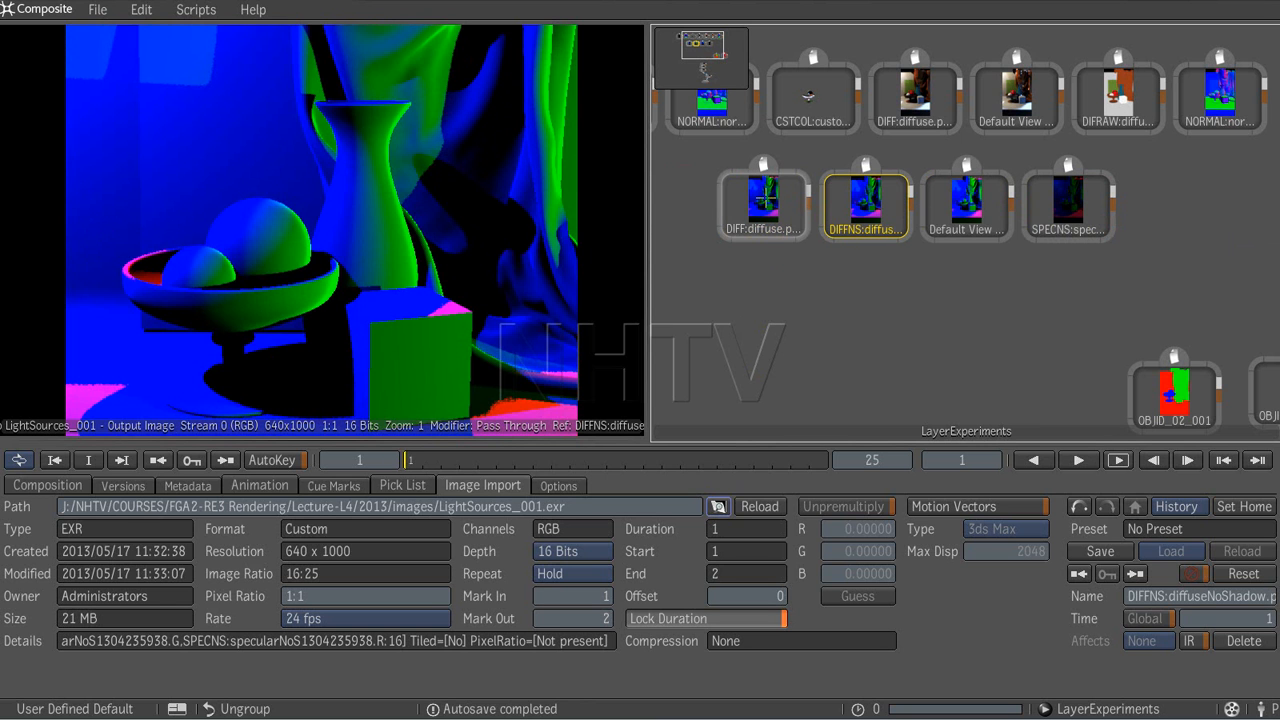
left_click(773, 200)
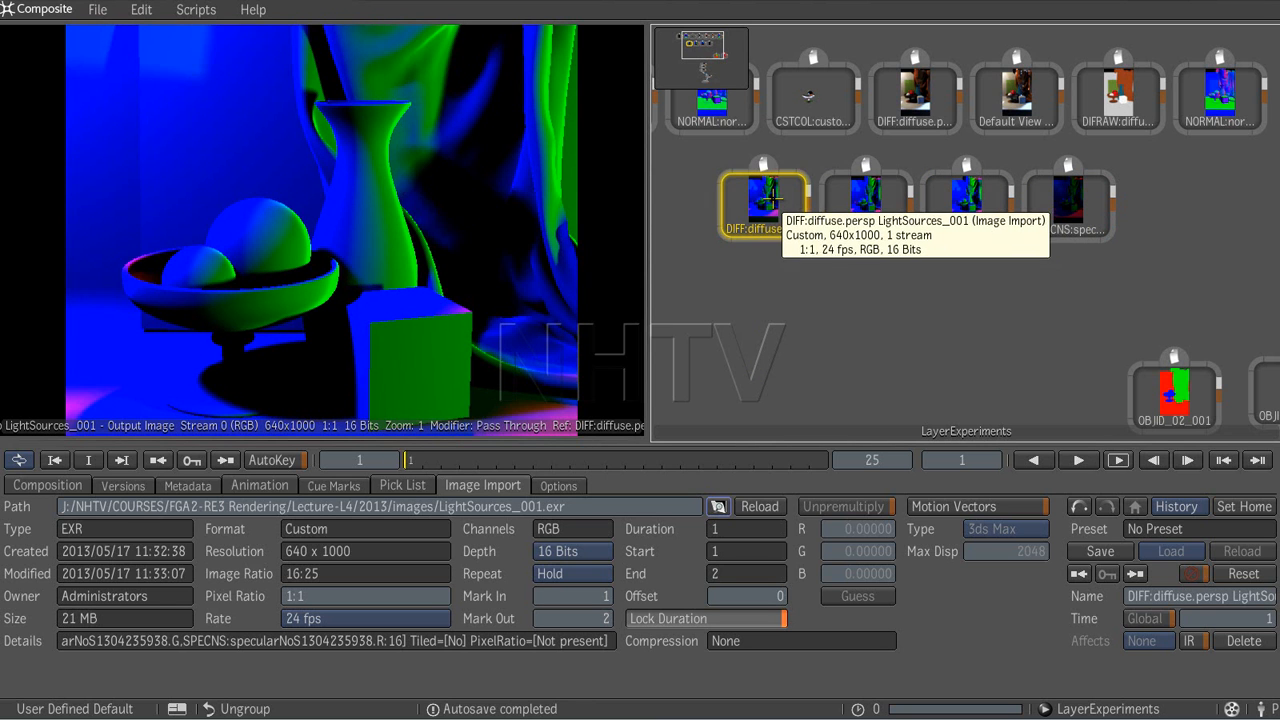
left_click(829, 200)
left_click(790, 203)
left_click(829, 200)
left_click(790, 203)
left_click(835, 201)
left_click(795, 203)
left_click(828, 202)
left_click(786, 203)
left_click(846, 202)
left_click(793, 203)
left_click(870, 203)
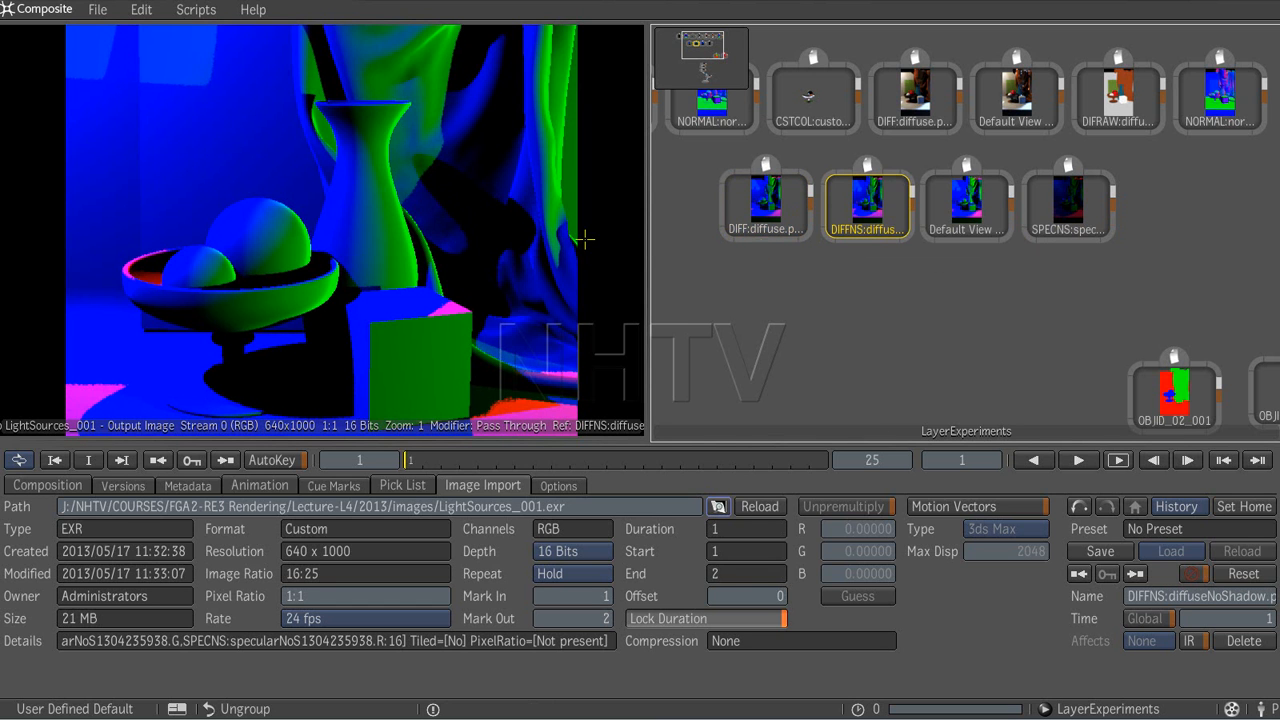
Step: Switch the viewer among the LightSources diffuse, diffuseNoShadow and Default View passes for comparison, ending on the specularNoShadow pass
left_click(772, 212)
left_click(866, 211)
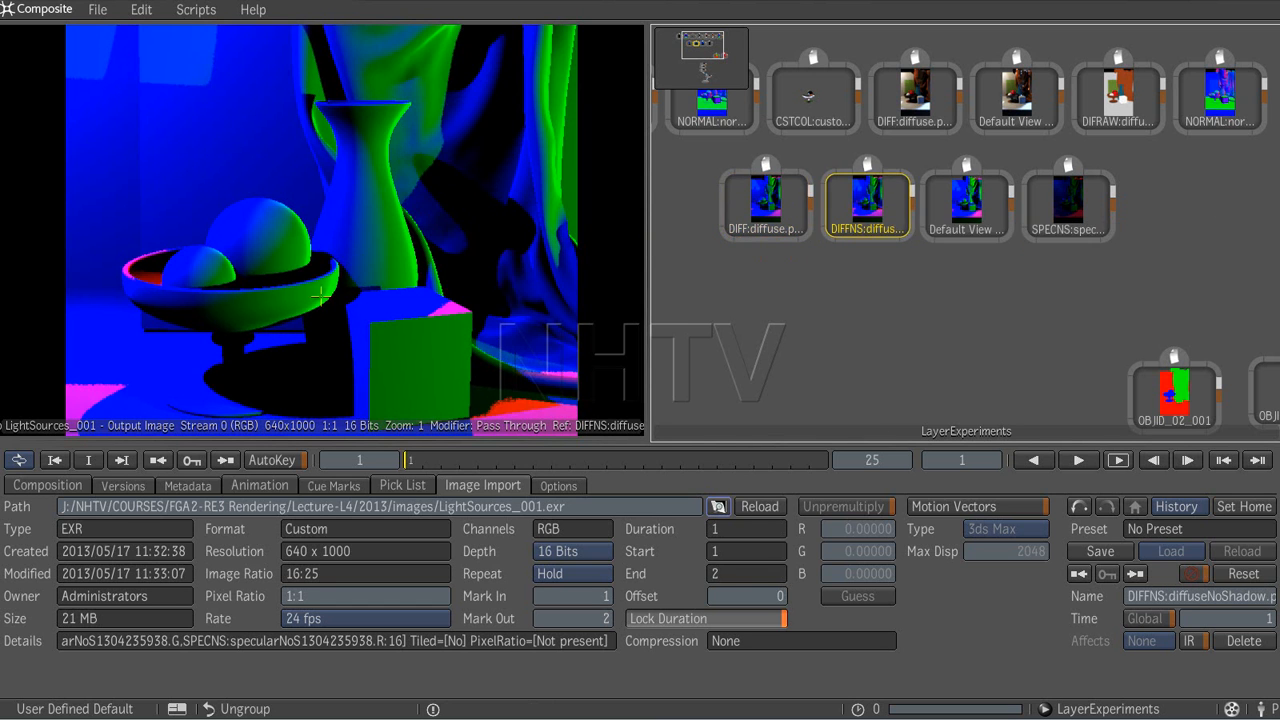
left_click(765, 210)
left_click(868, 208)
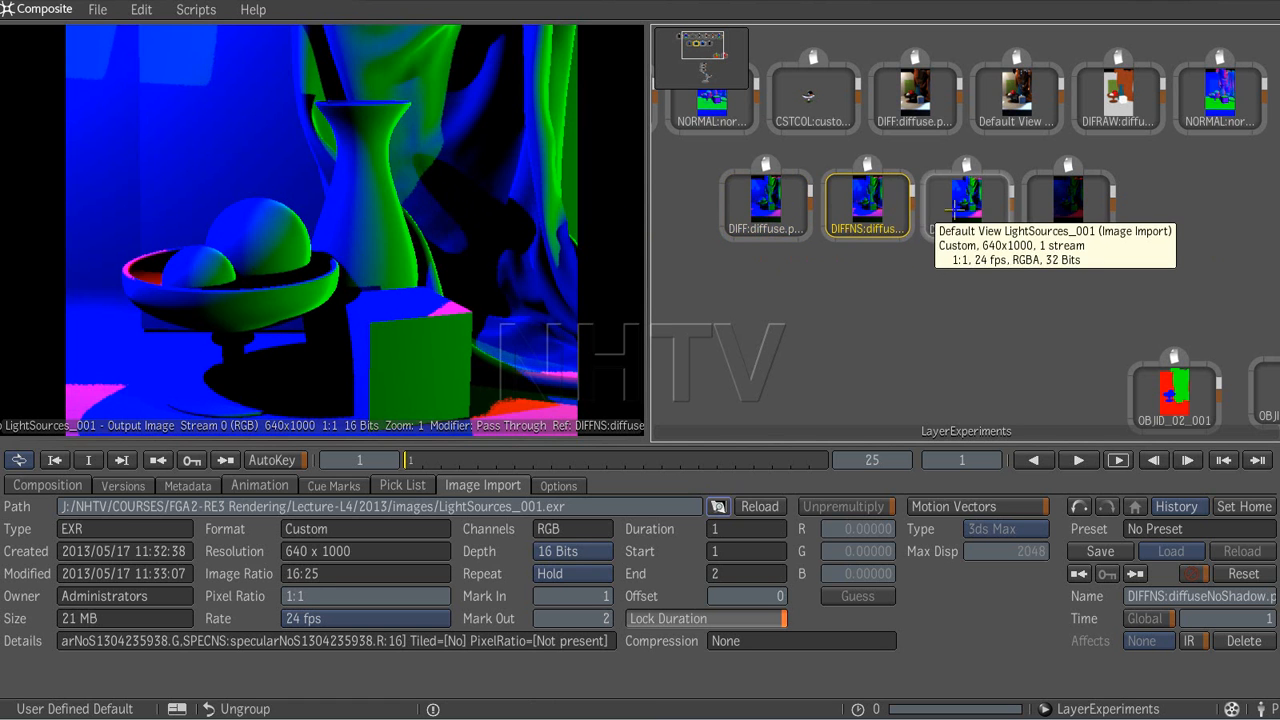
left_click(962, 208)
left_click(765, 210)
left_click(868, 208)
left_click(960, 205)
left_click(866, 207)
left_click(765, 208)
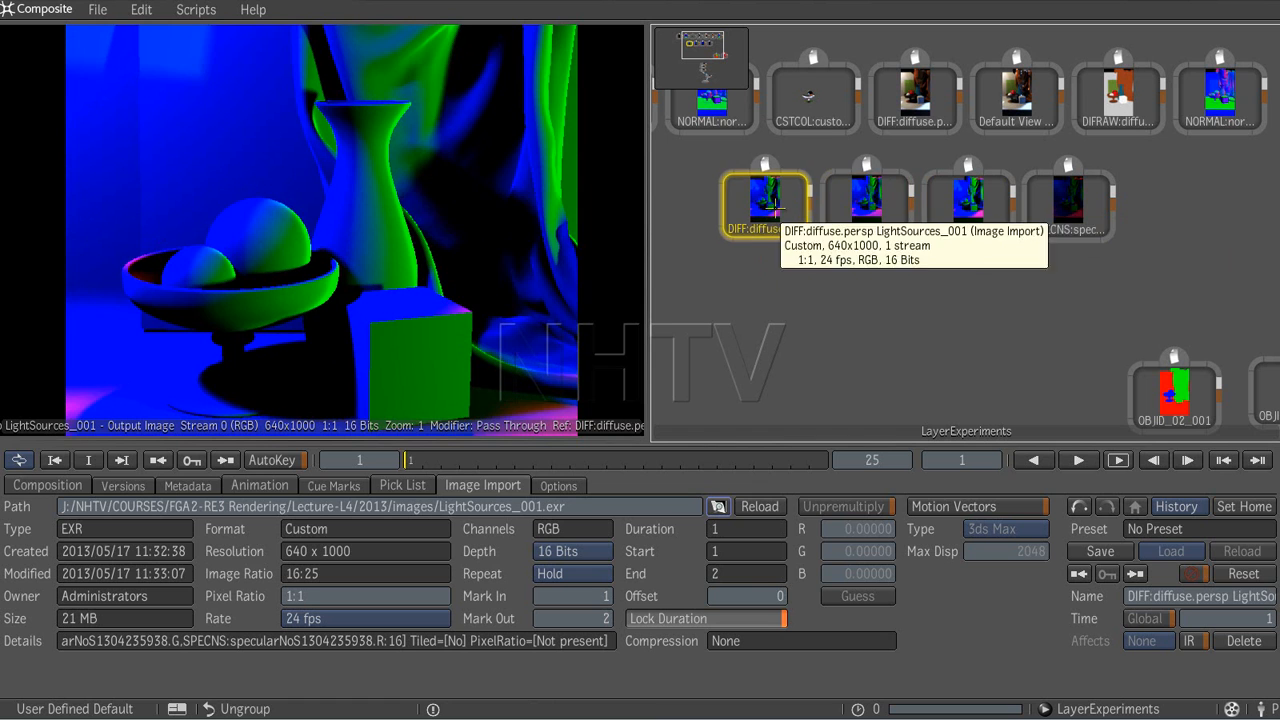
left_click(966, 205)
left_click(1068, 205)
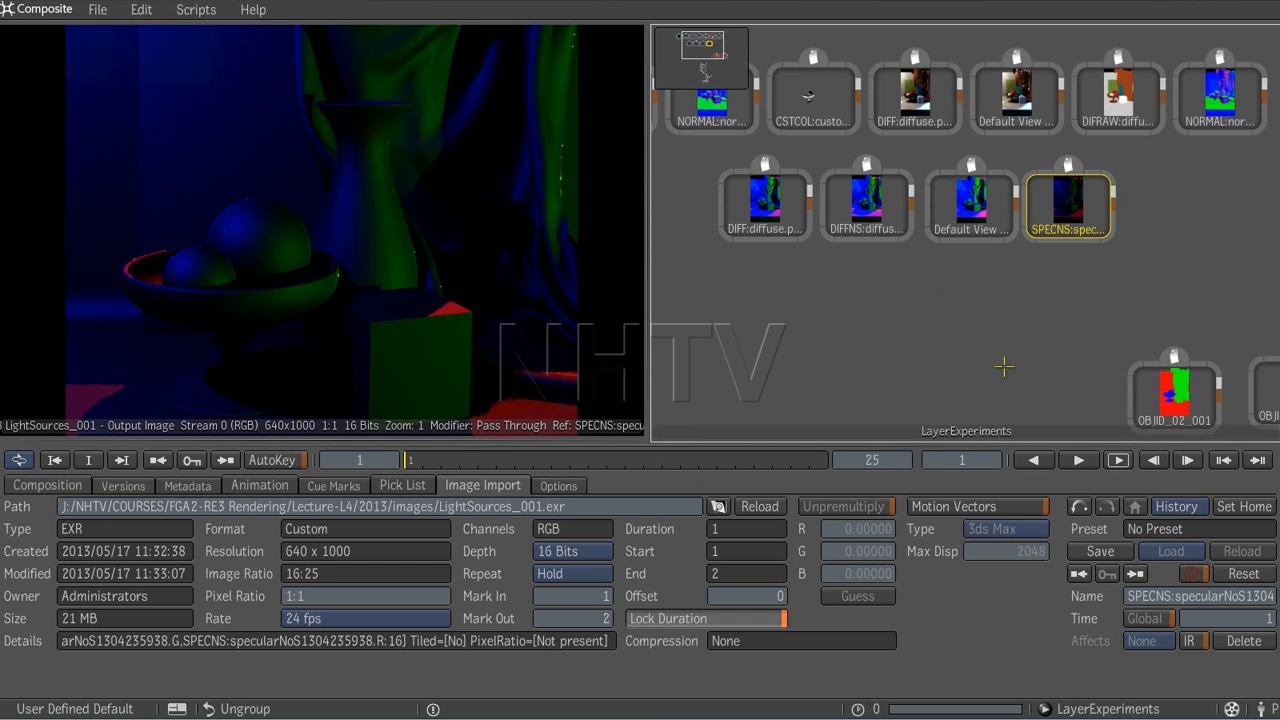
Step: Add a Rewire node fed by the LightSources diffuse pass and load its Red preset
middle_click_drag(1004, 366, 1034, 402)
middle_click_drag(906, 276, 926, 310)
middle_click(797, 306)
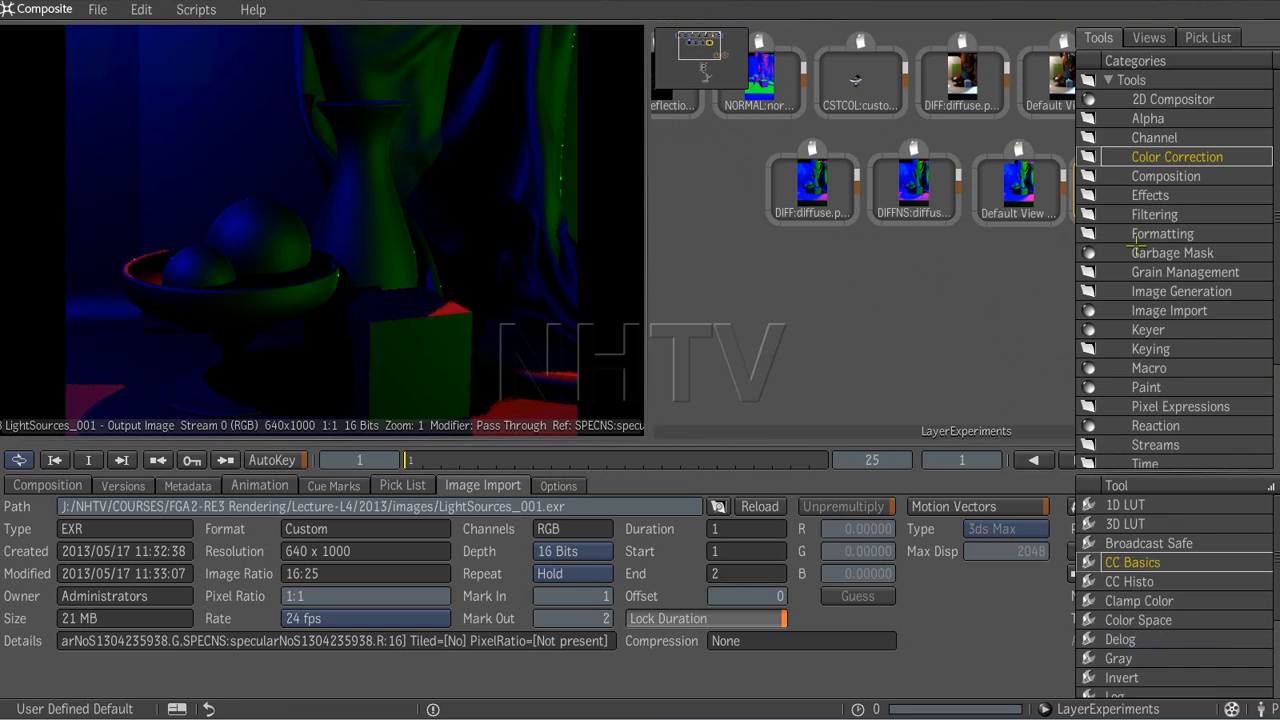
left_click(1160, 138)
left_click_drag(1124, 562, 843, 318)
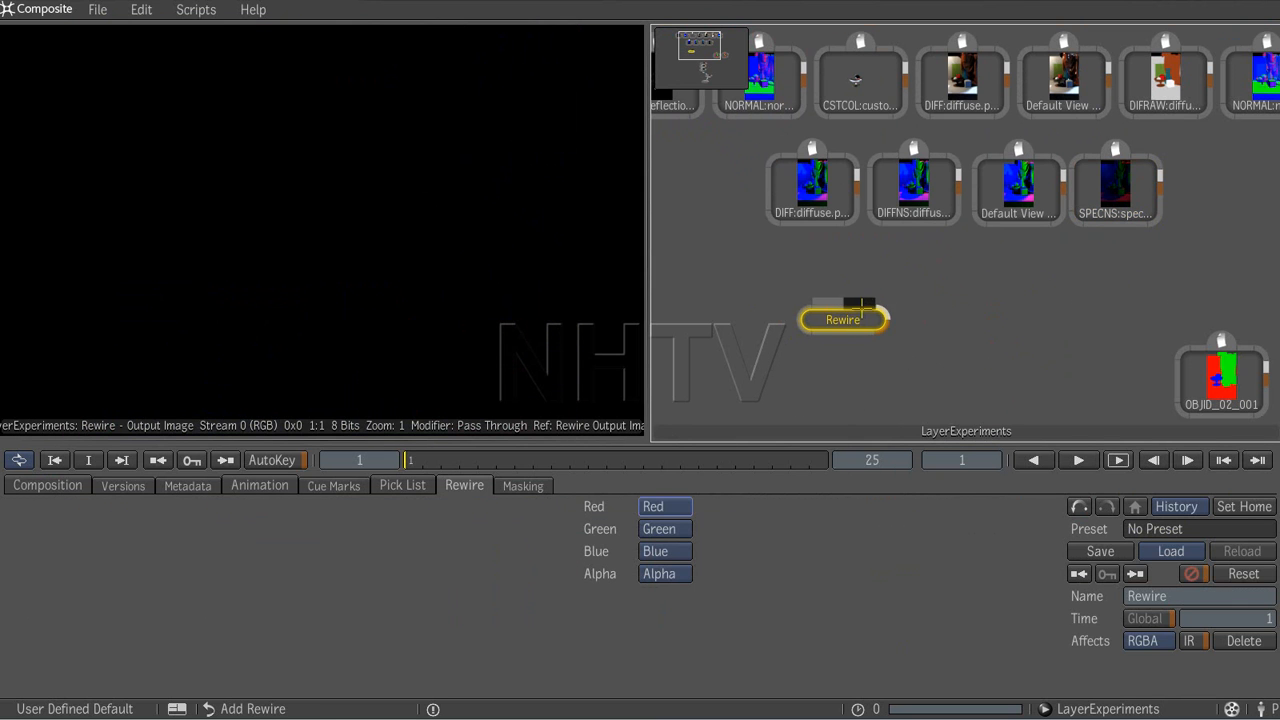
left_click(805, 193)
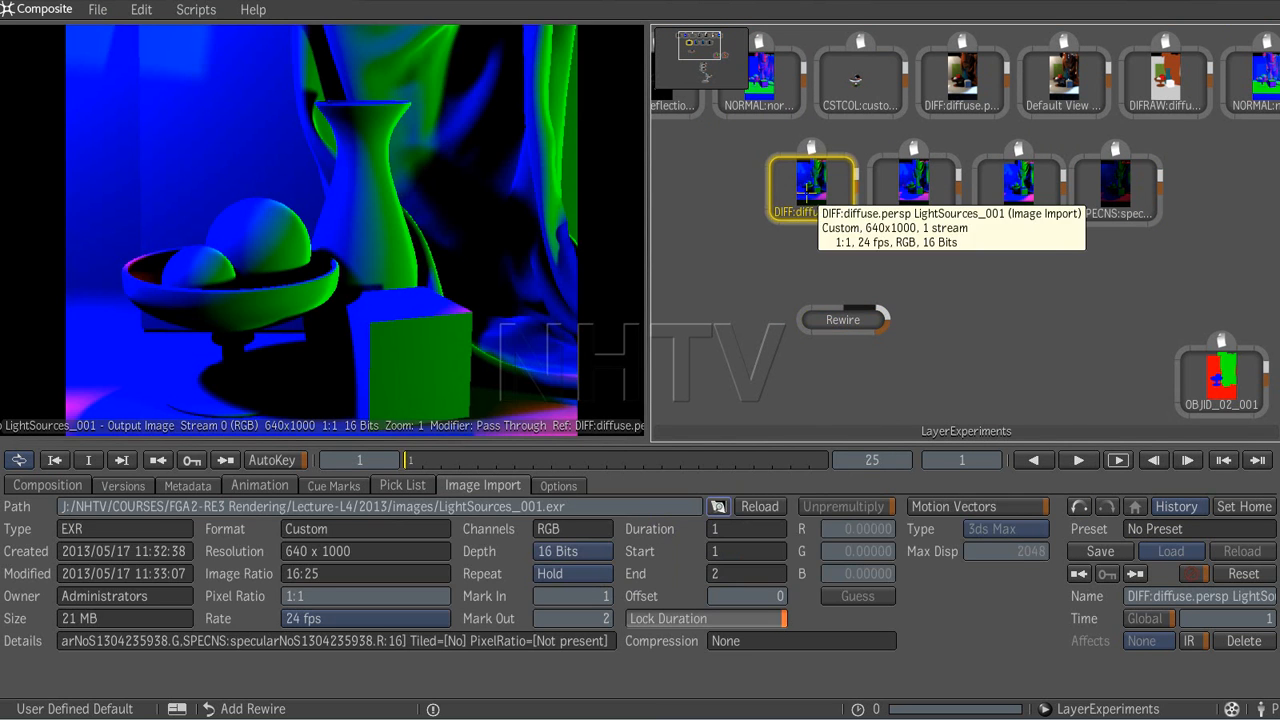
left_click(838, 322)
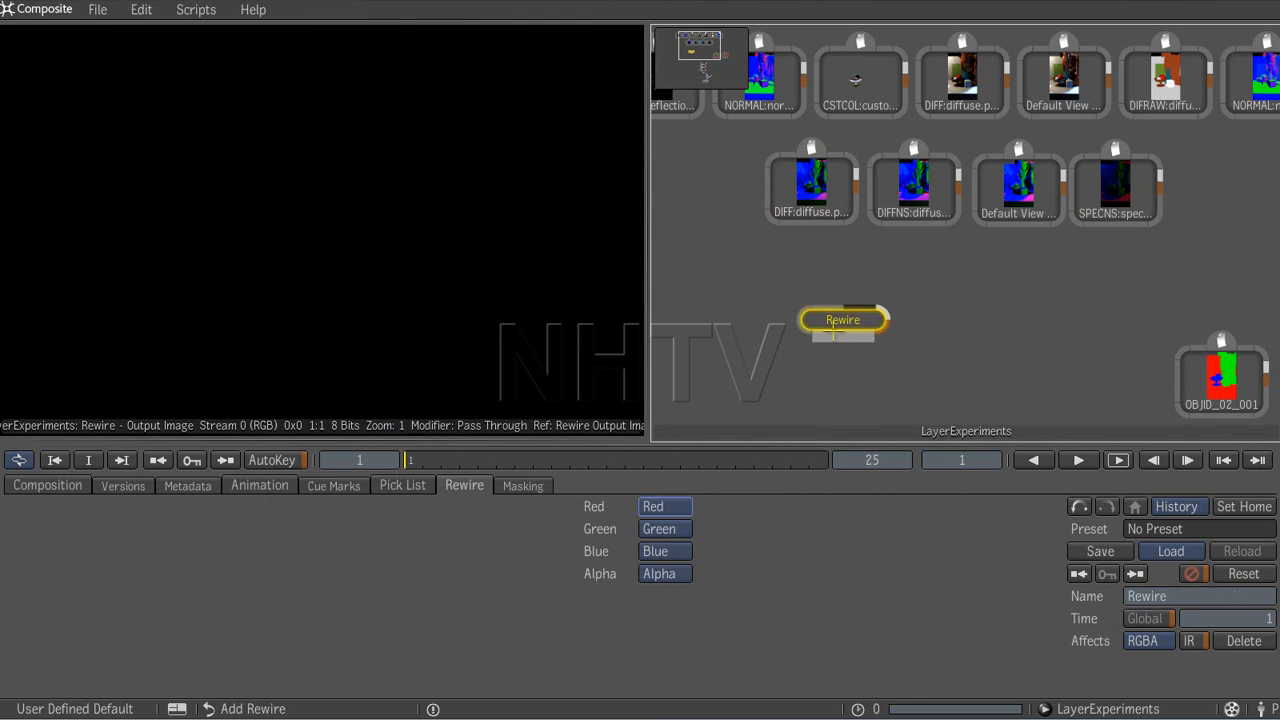
left_click_drag(820, 328, 814, 249)
left_click(1170, 551)
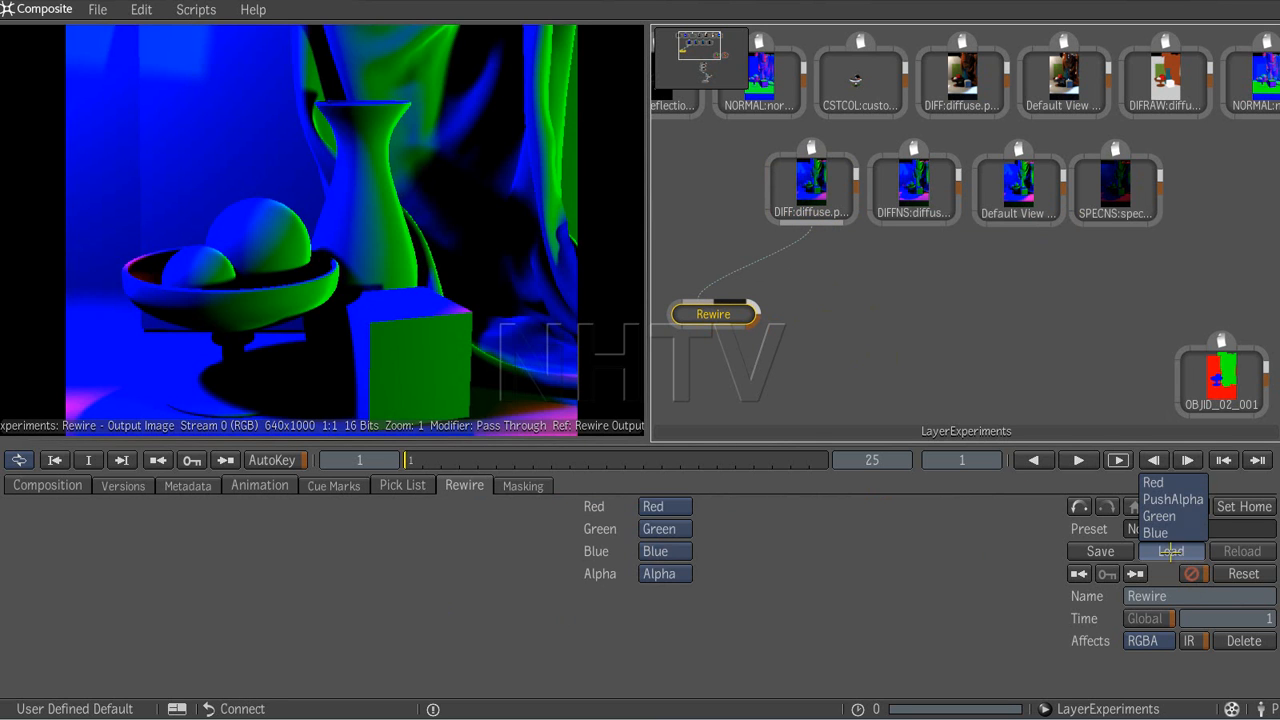
left_click(1165, 476)
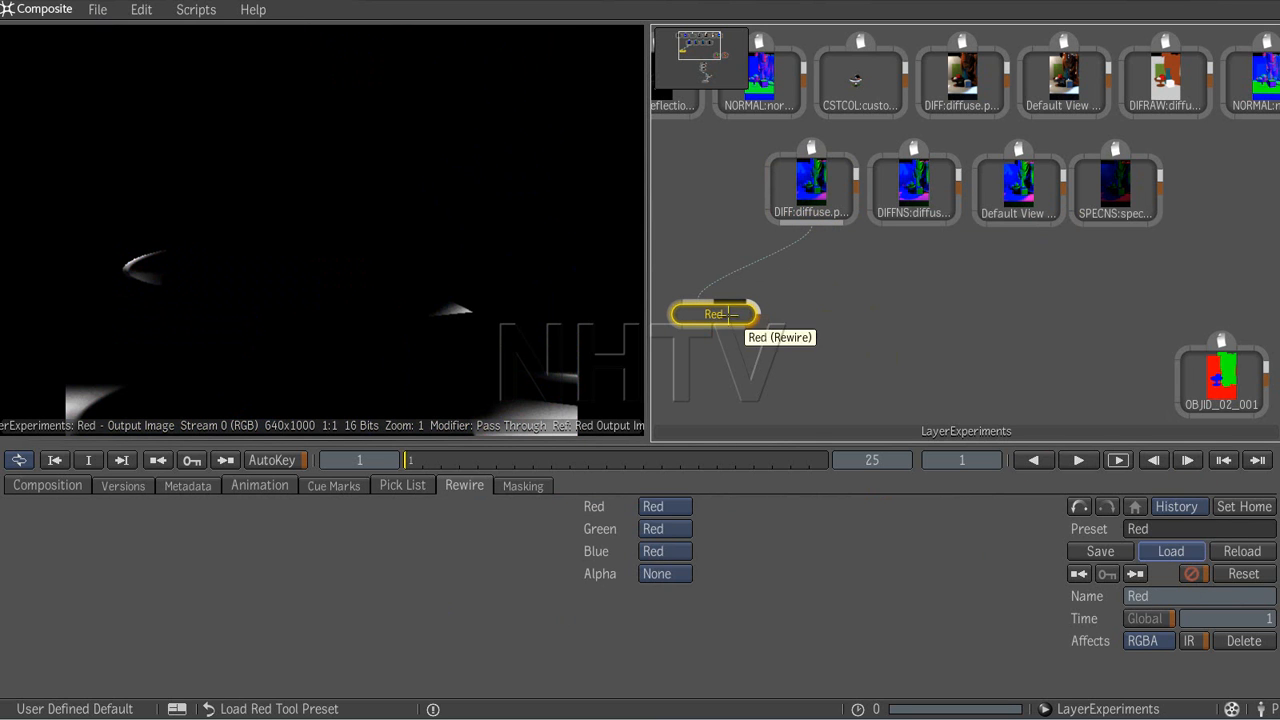
Step: Paste two copies of the Red rewire node and load the Green preset on one and the Blue preset on the other
key("ctrl+v")
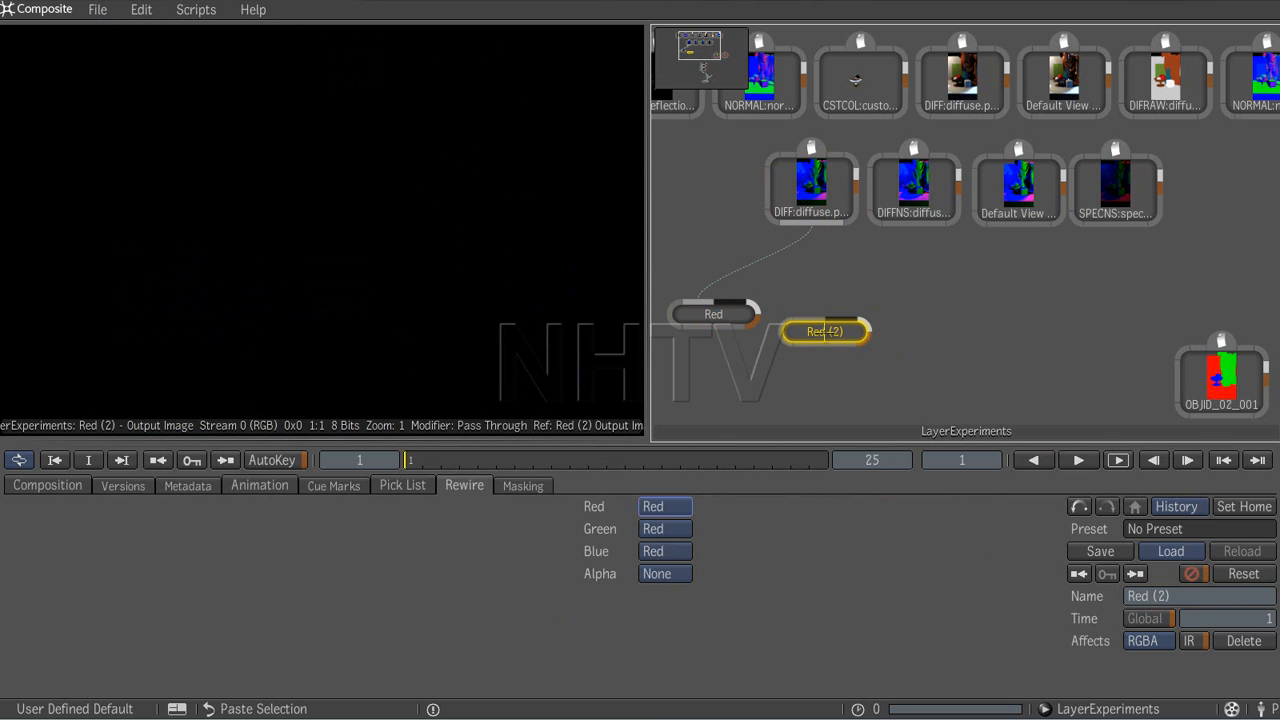
left_click(1174, 551)
left_click(1146, 476)
left_click(900, 354)
key("ctrl+v")
left_click(1169, 552)
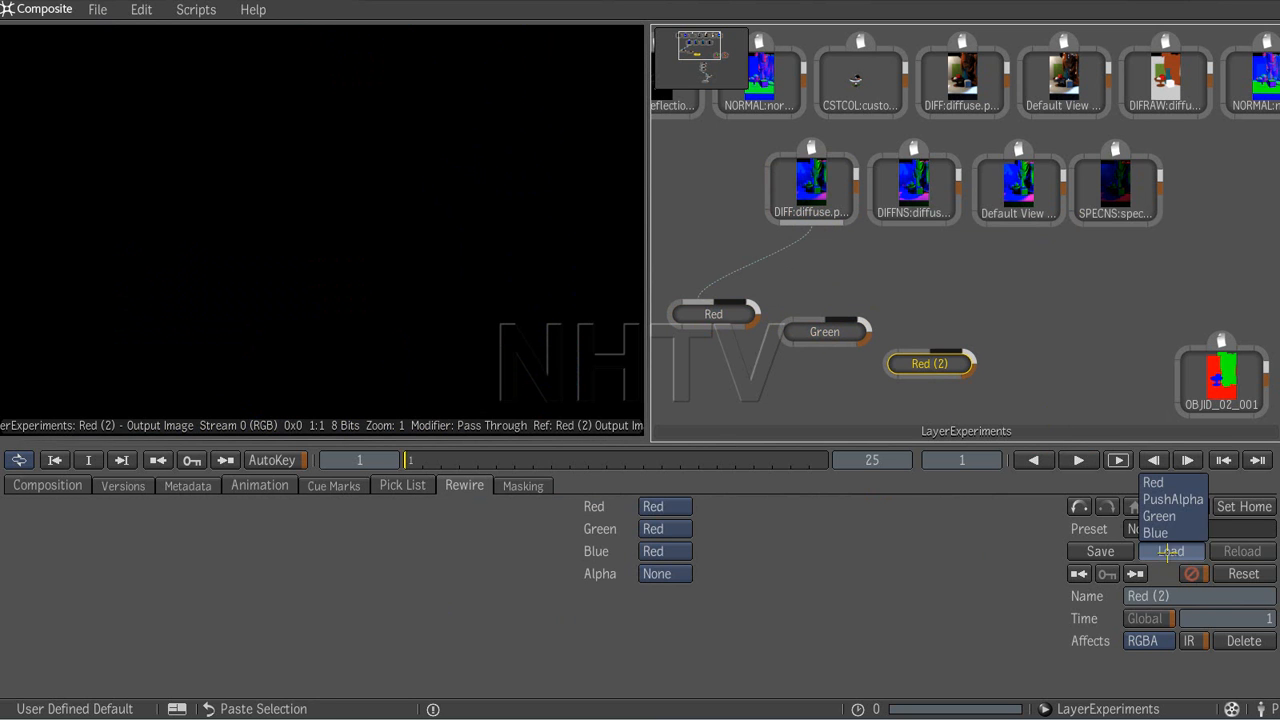
left_click(1155, 532)
Step: Connect the inputs of the Green and Blue rewire nodes to the LightSources diffuse pass
left_click(825, 332)
left_click_drag(808, 322, 807, 224)
left_click(929, 364)
left_click_drag(910, 352, 812, 222)
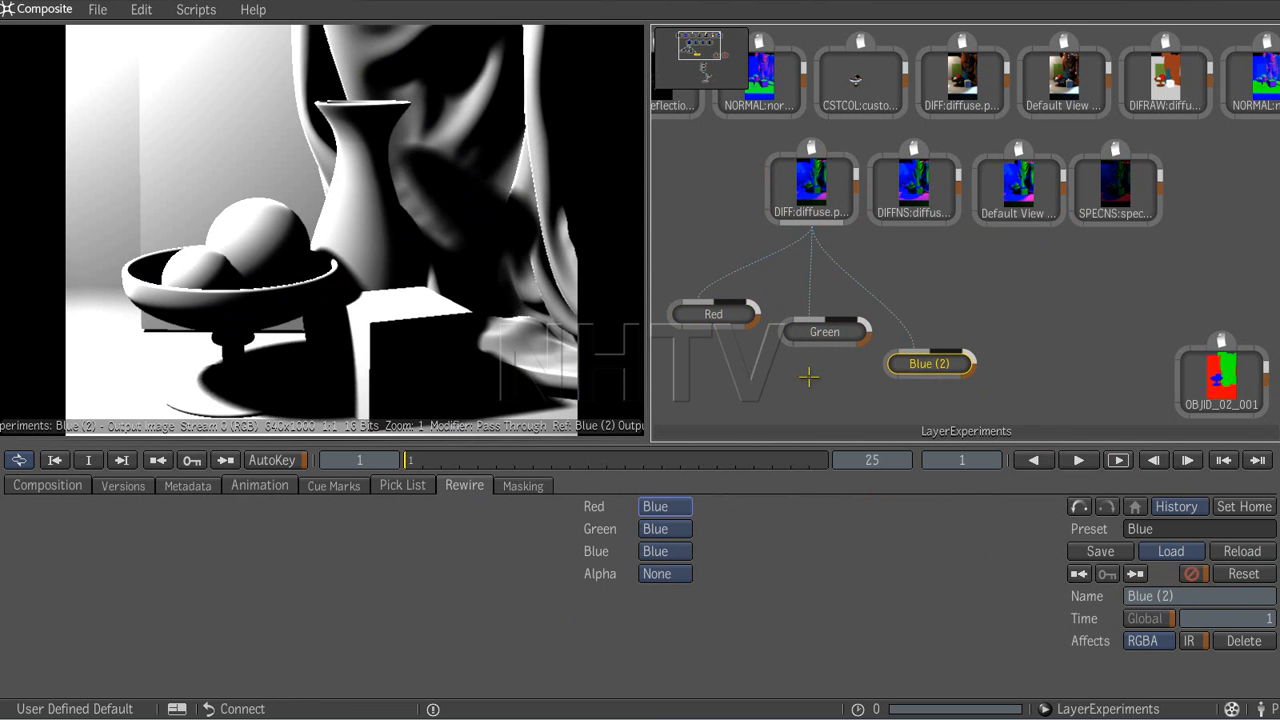
Step: View the Red, Green and Blue rewire outputs in turn to examine each light's isolated contribution
left_click(730, 314)
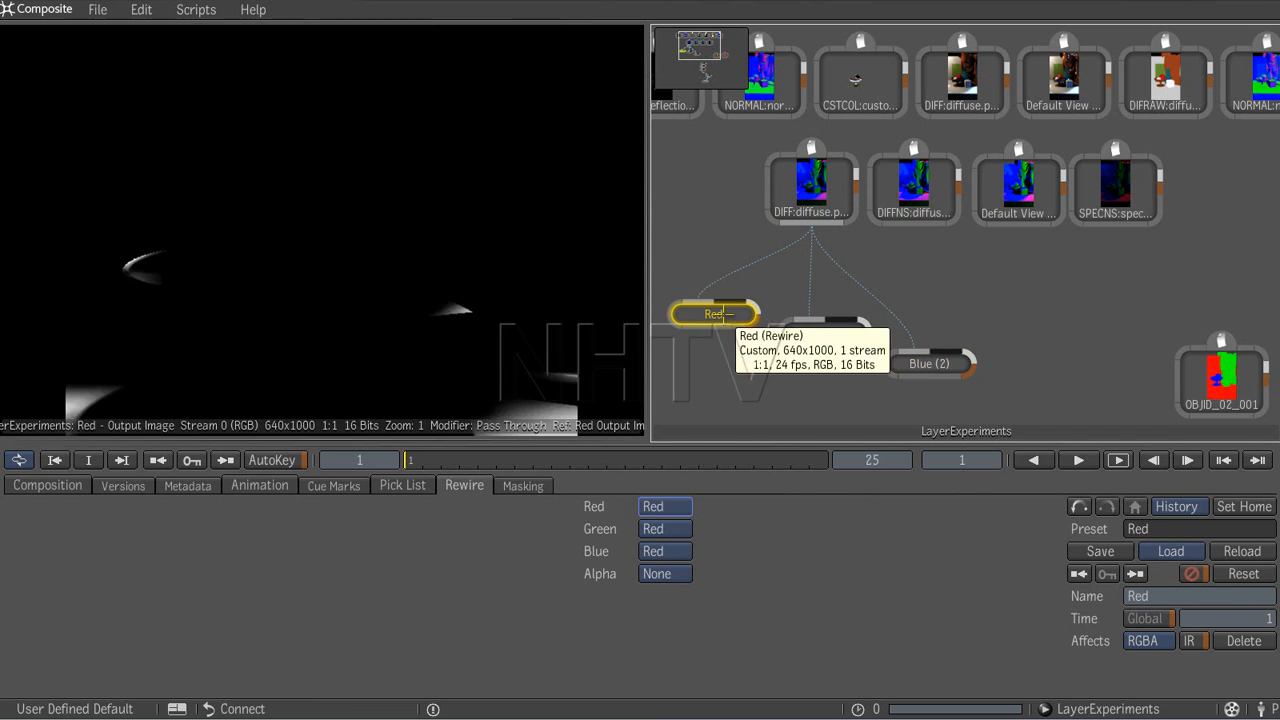
left_click(815, 334)
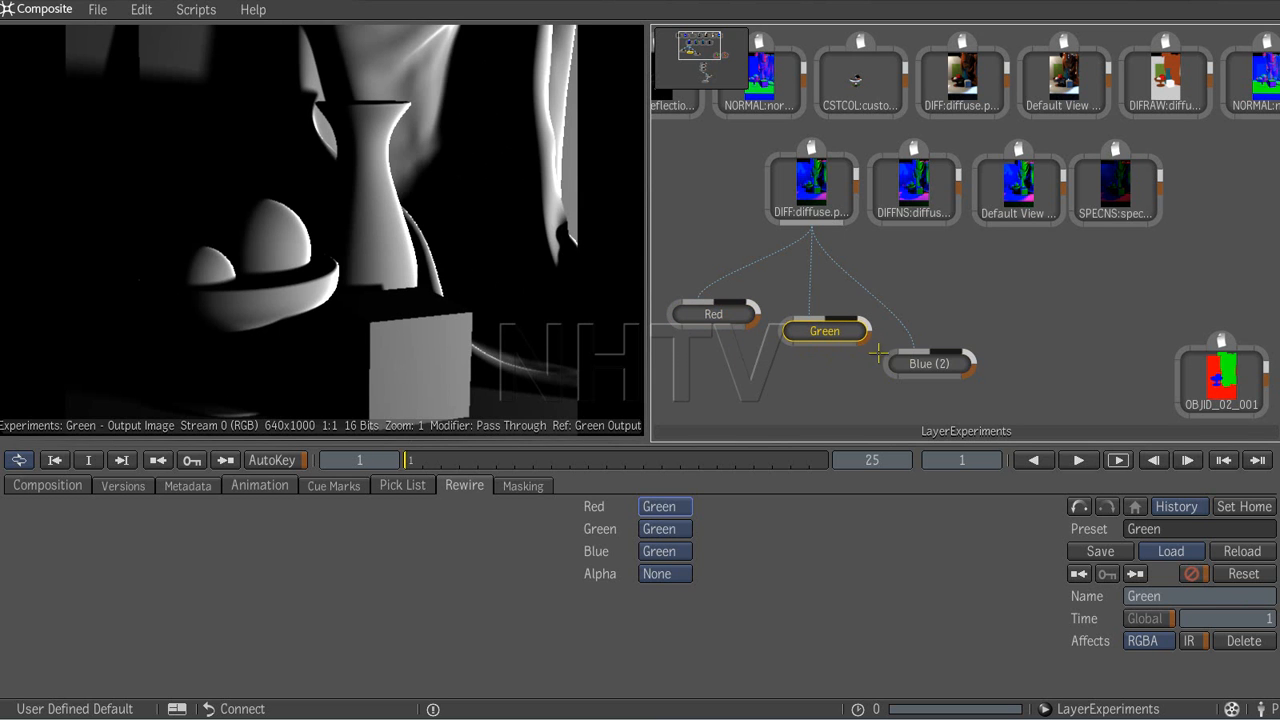
left_click(938, 364)
left_click(850, 336)
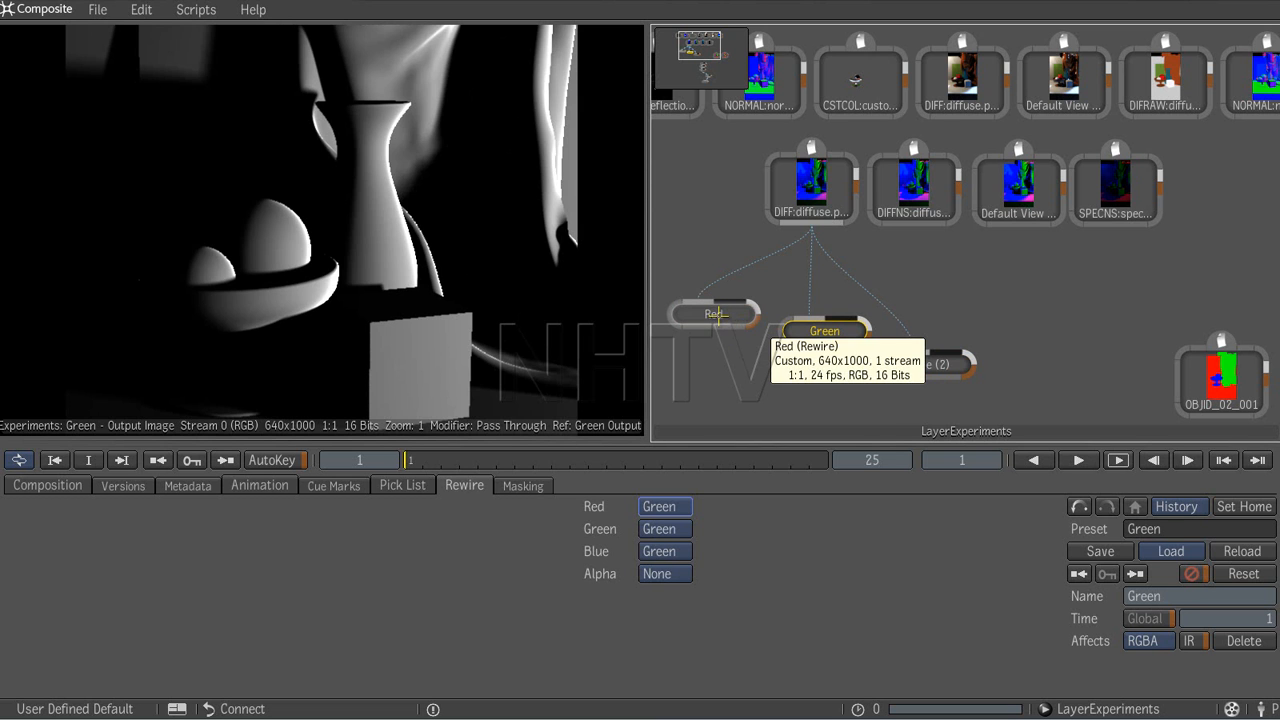
left_click(716, 314)
left_click(830, 334)
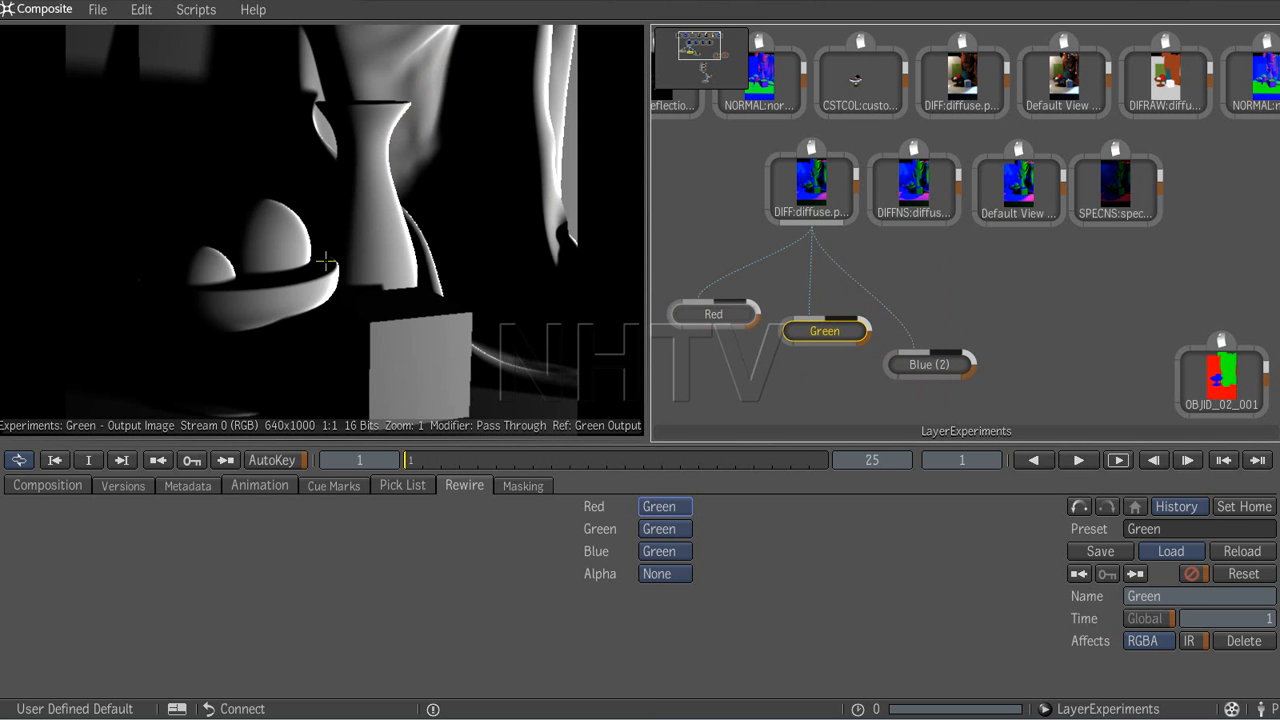
left_click(712, 314)
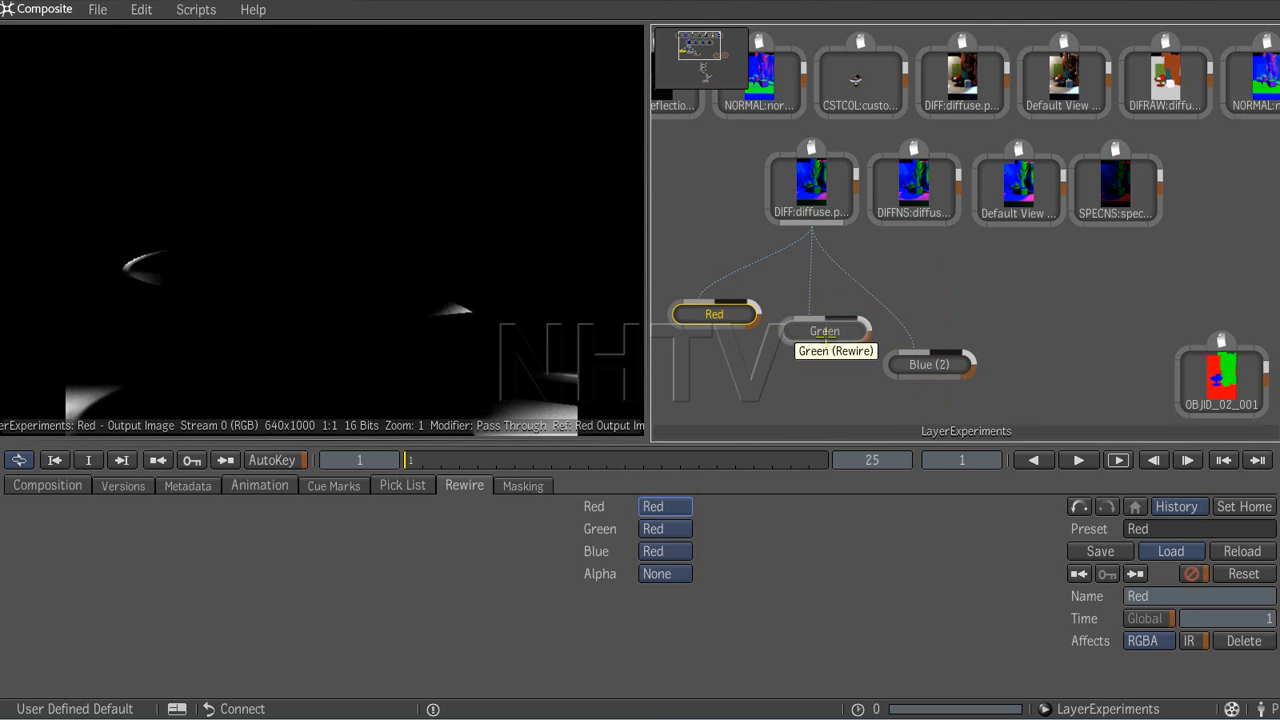
left_click(826, 331)
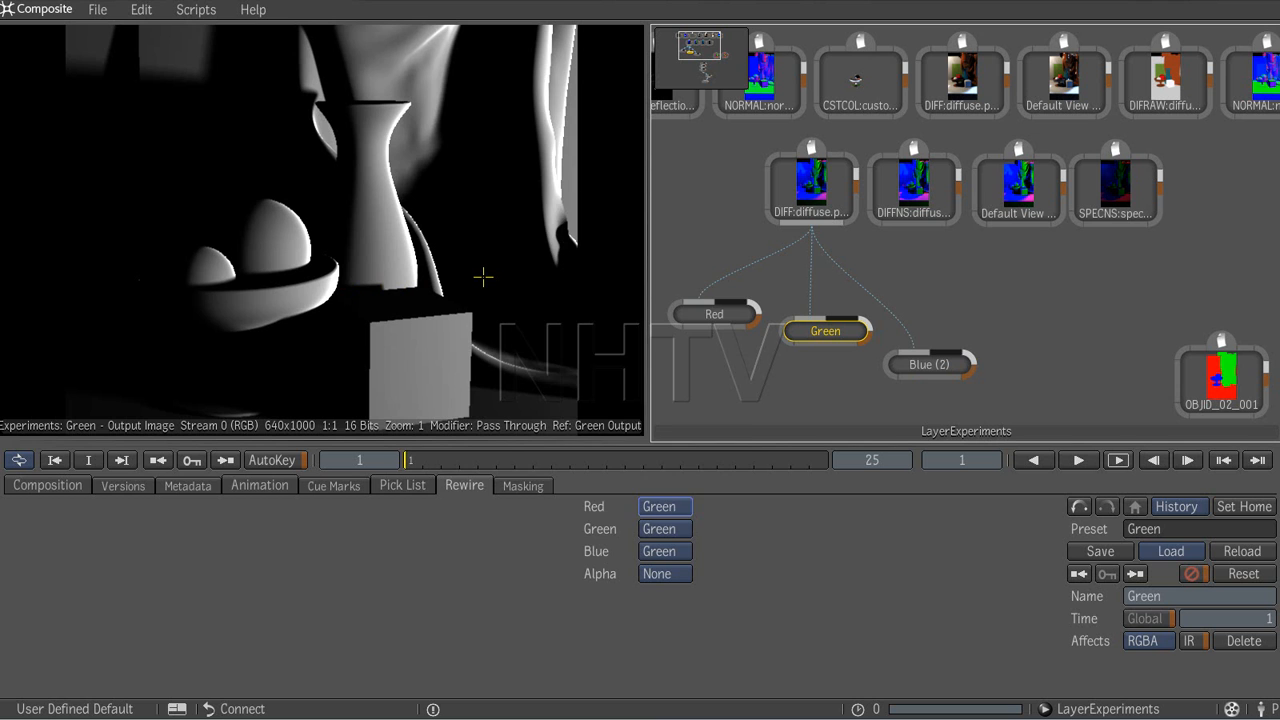
Step: Sample the pixel values around the vase in the Green output with the Color Picker and close the picker
key("i")
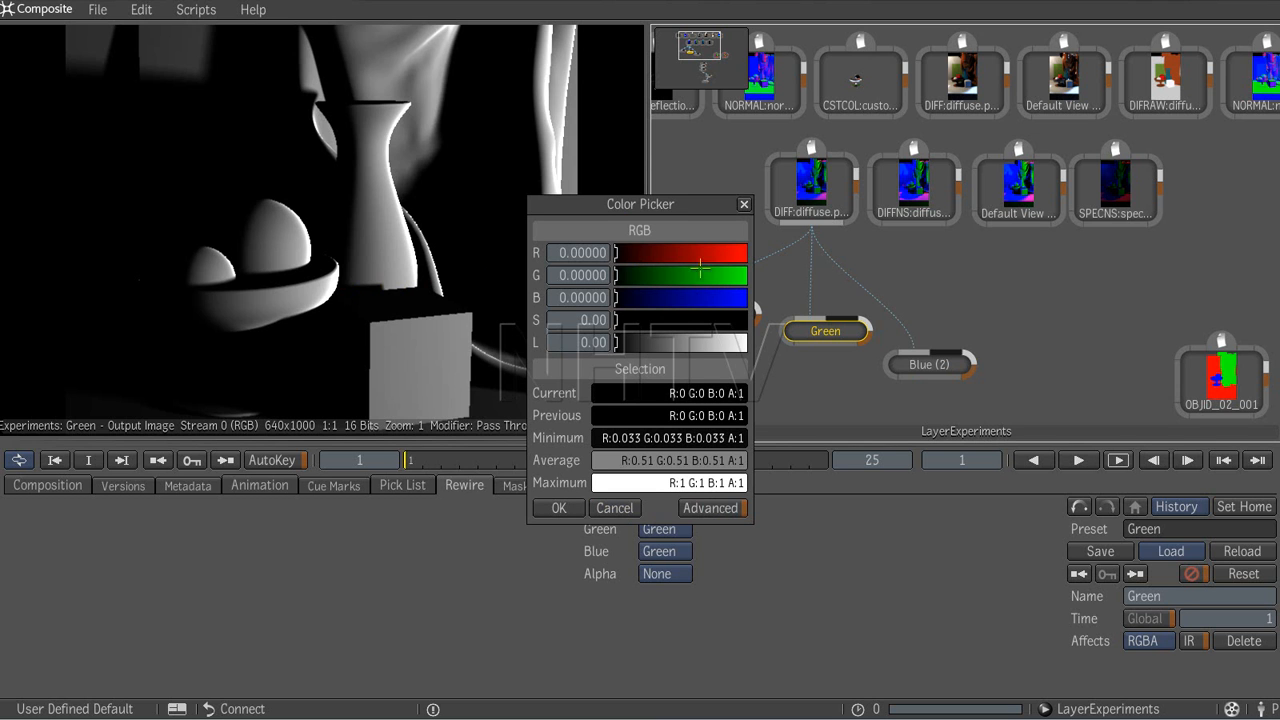
mouse_move(385, 229)
left_mouse_down()
mouse_move(404, 222)
mouse_move(380, 214)
mouse_move(400, 214)
mouse_move(308, 244)
mouse_move(323, 242)
left_mouse_up()
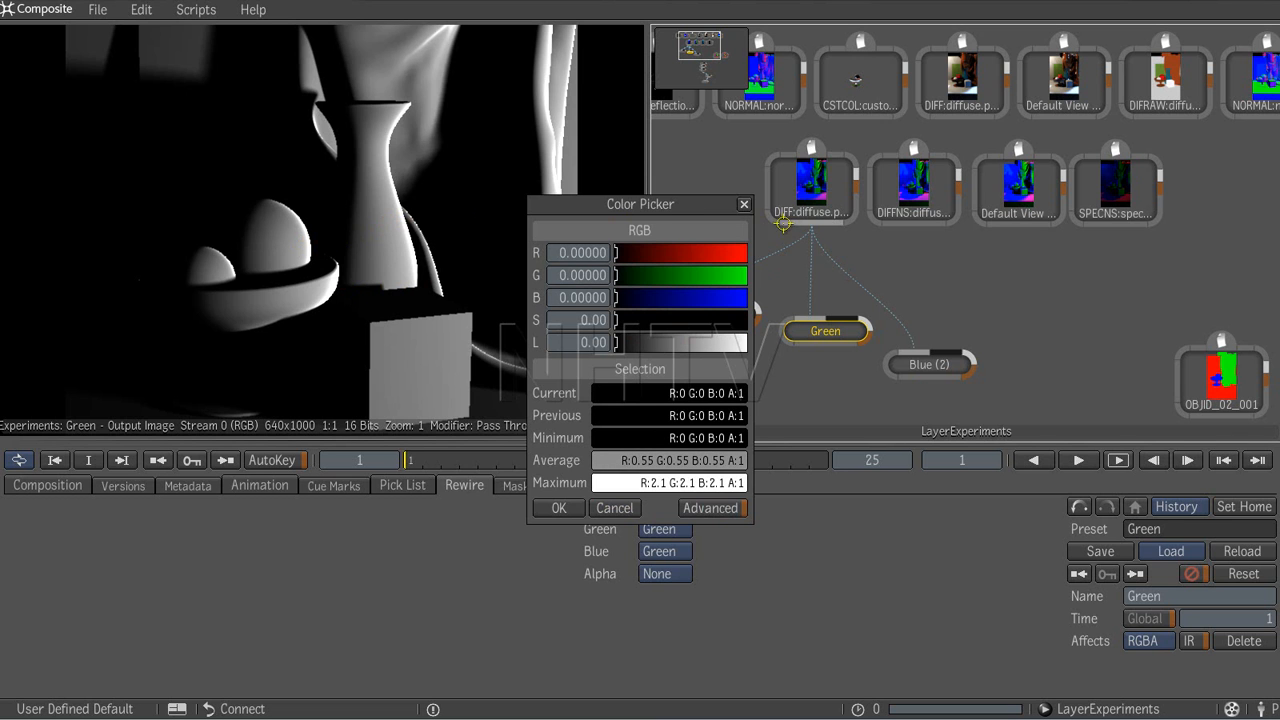
left_click(745, 204)
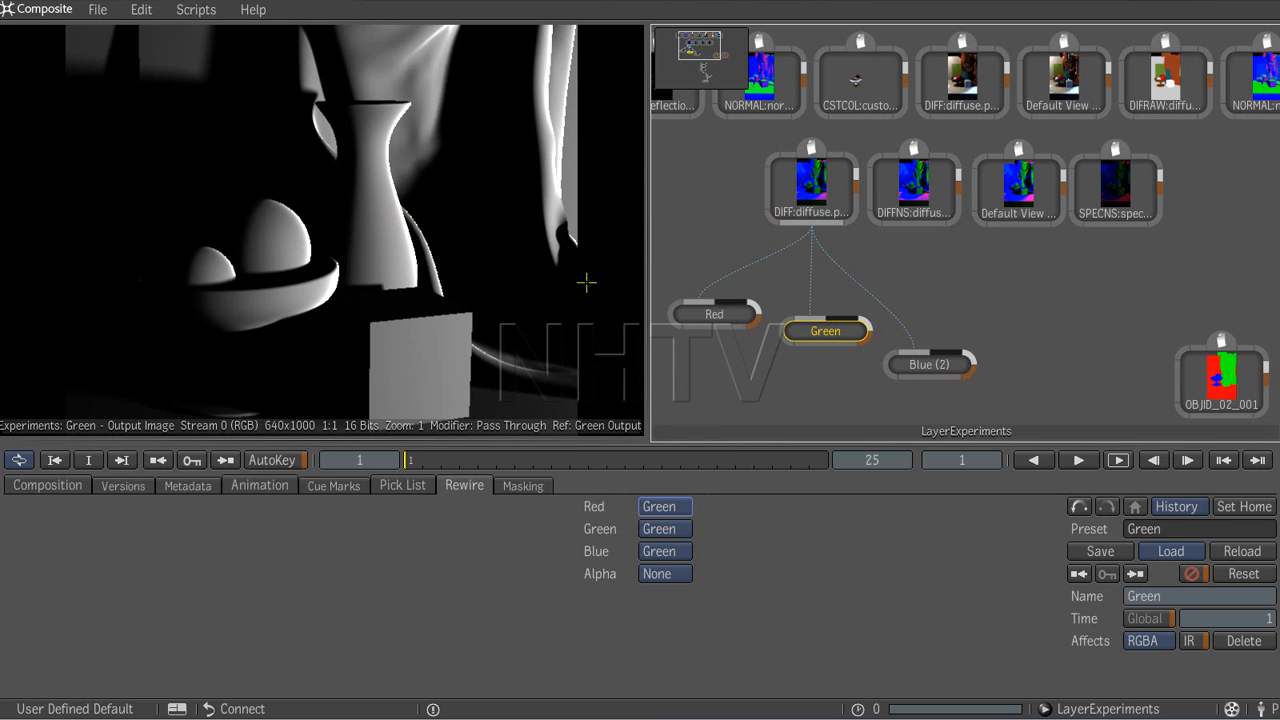
Step: Reposition the Red and Green rewire nodes in the schematic to leave space beneath them
left_click_drag(820, 335, 818, 341)
left_click_drag(735, 314, 735, 293)
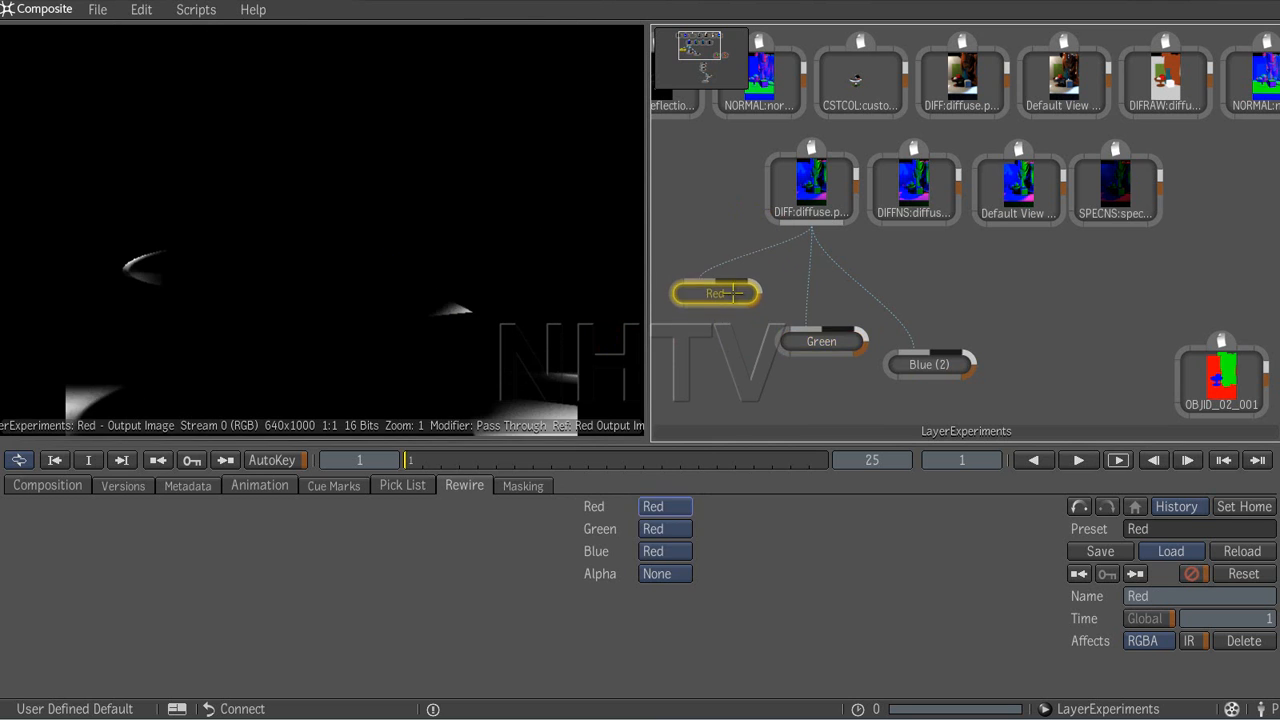
left_click_drag(820, 341, 816, 325)
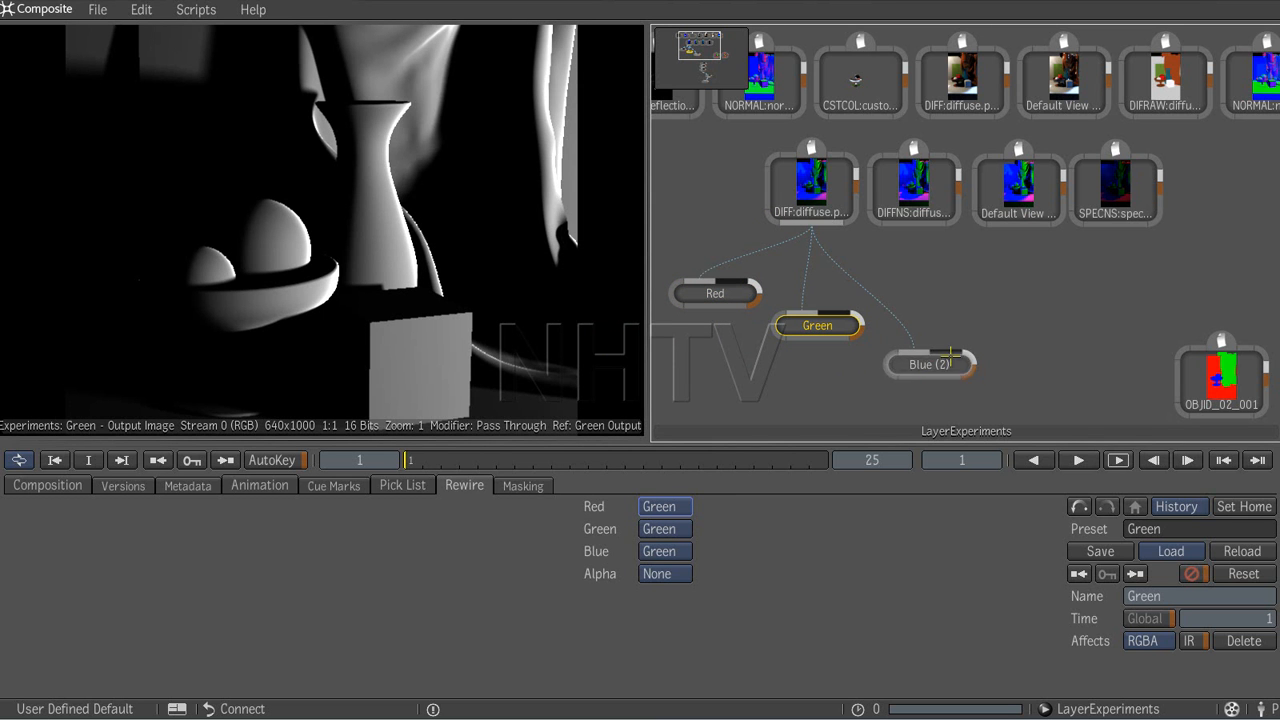
Step: Add a CC Basics color correction node below the Red rewire node and connect it to the Red output
middle_click(710, 388)
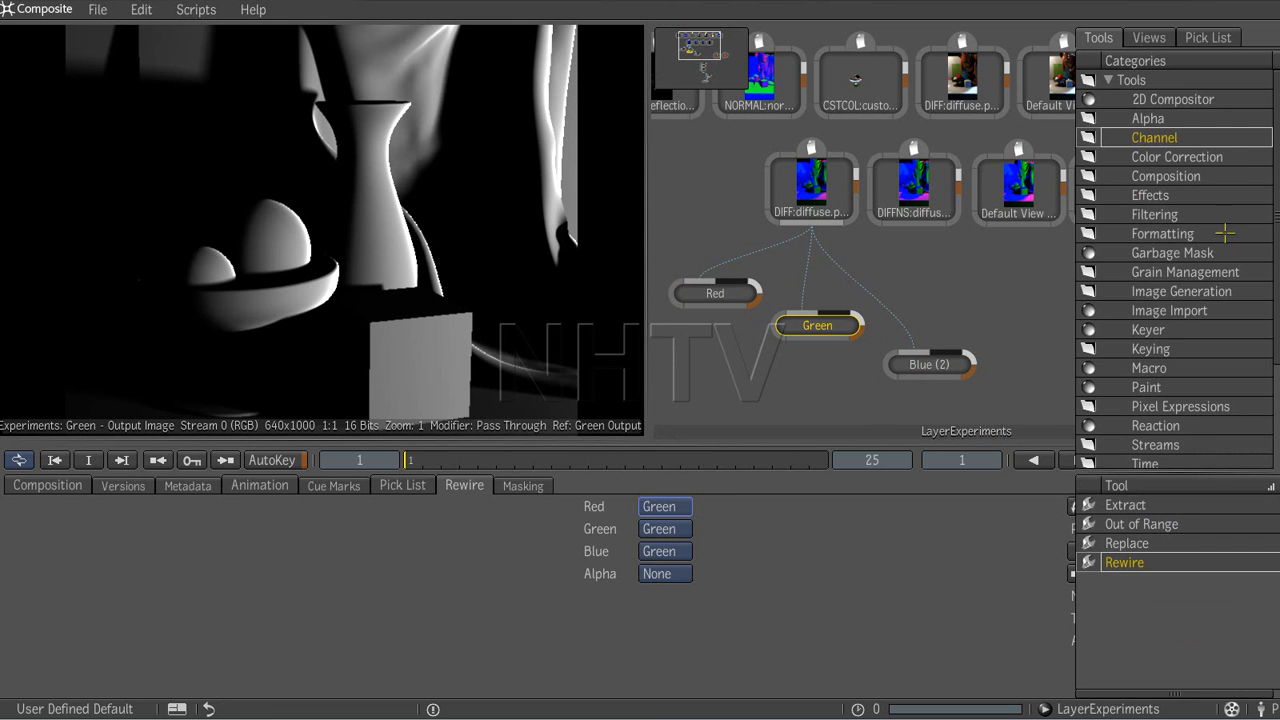
left_click(1177, 157)
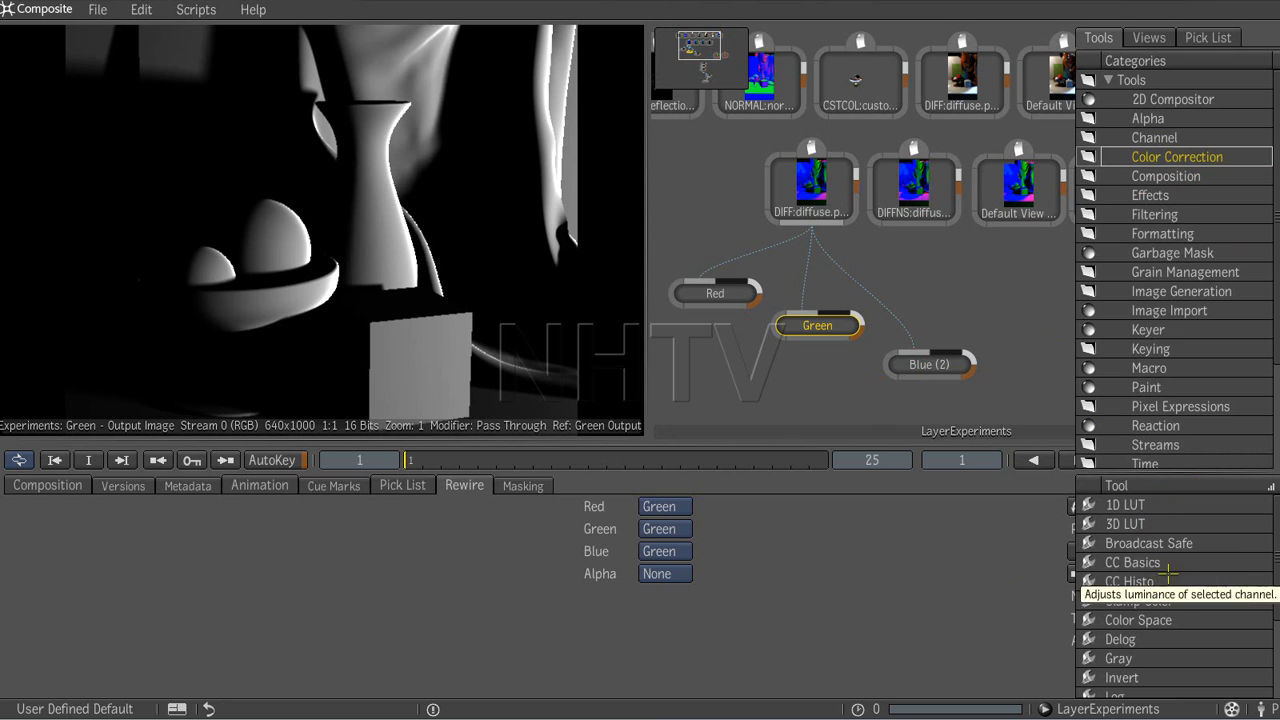
left_click_drag(1132, 562, 713, 311)
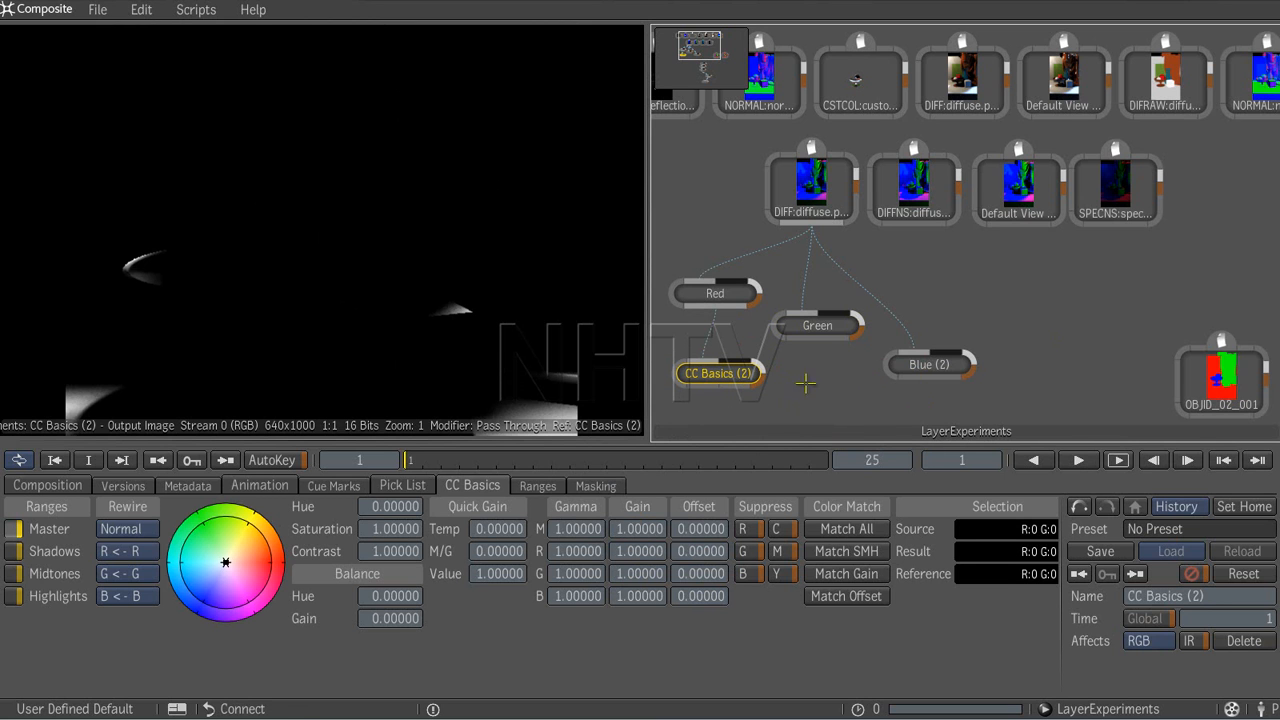
Step: Paste two copies of the CC Basics node and connect them to the Green and Blue rewire outputs
key("ctrl+v")
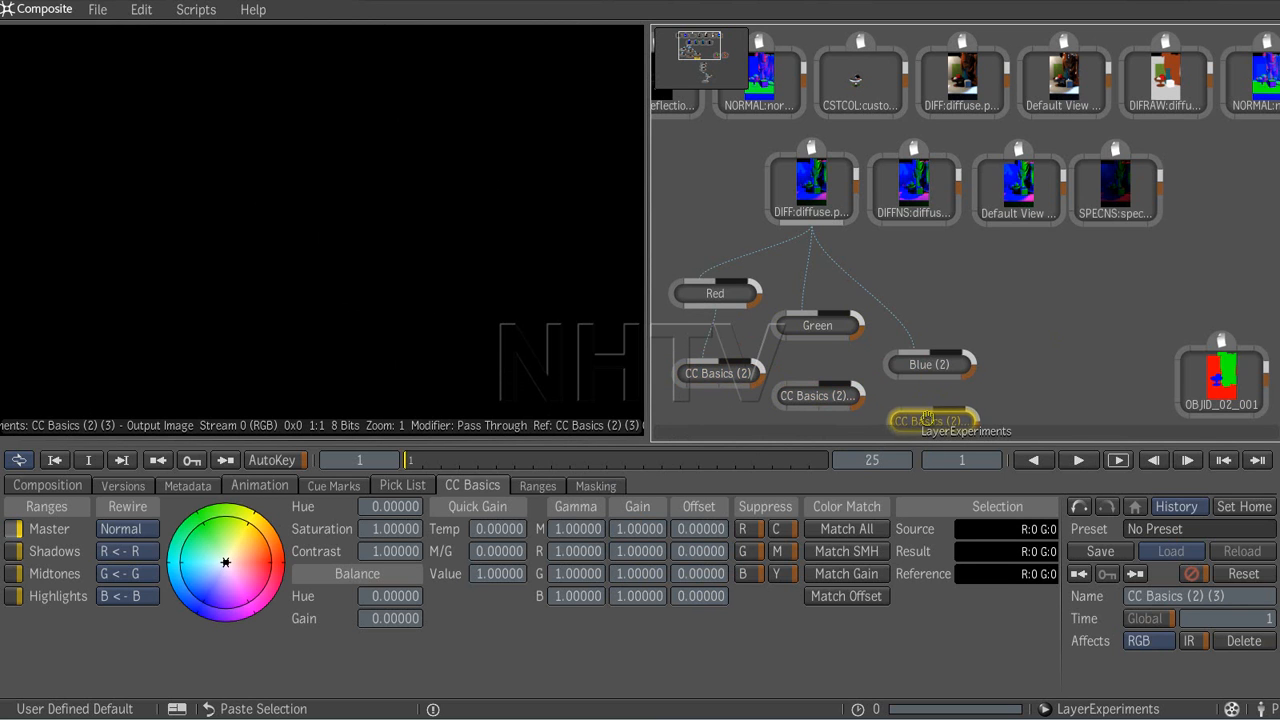
left_click_drag(803, 381, 815, 338)
left_click_drag(918, 407, 928, 377)
left_click(1013, 318)
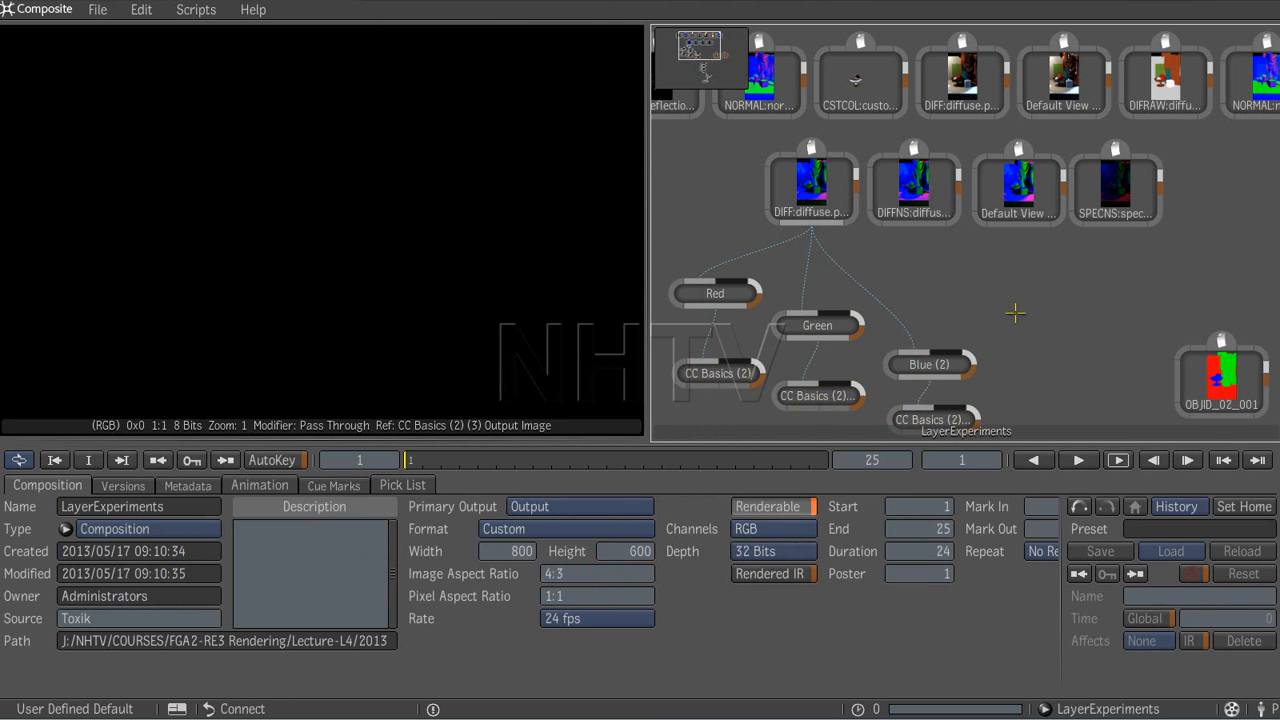
Step: Move the LightSources diffuse pass with its rewire and CC Basics nodes away from the other passes
middle_click_drag(1010, 324, 1129, 214)
left_click_drag(792, 84, 893, 239)
middle_click_drag(916, 185, 1135, 196)
left_click(1181, 207)
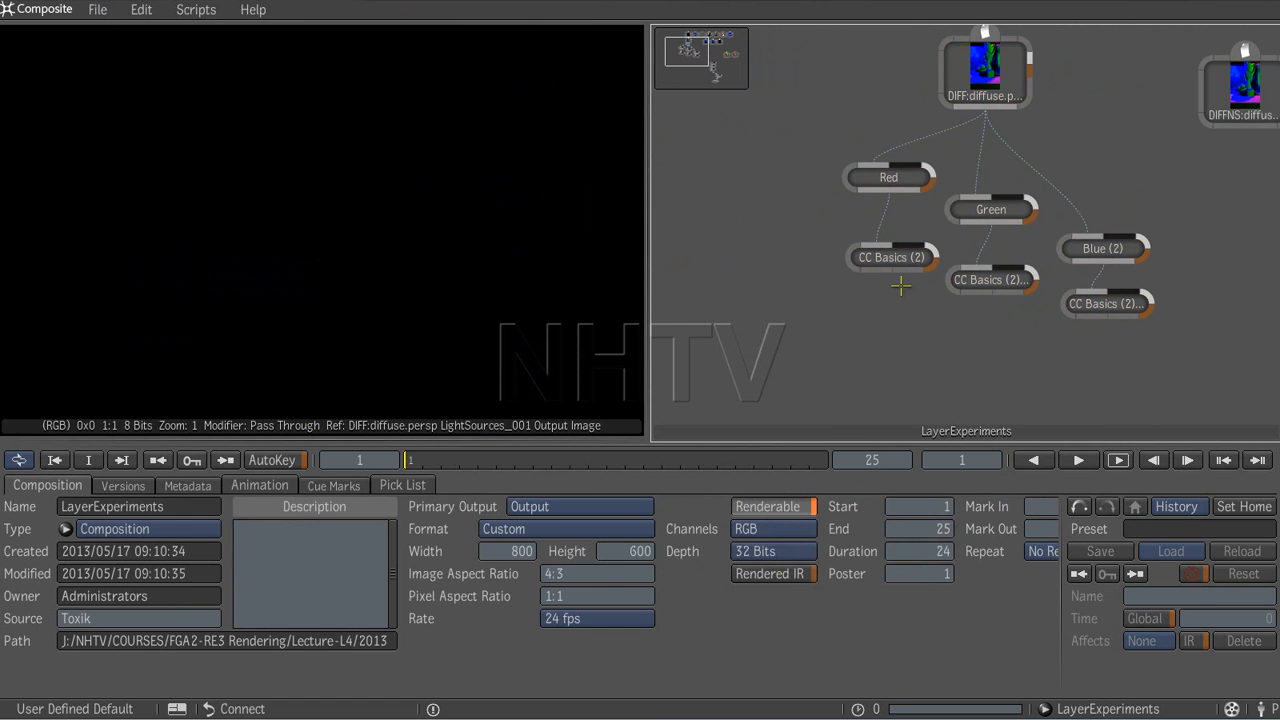
Step: Add a Math Ops node that combines the Red and Green branches' CC Basics outputs
left_click(893, 259)
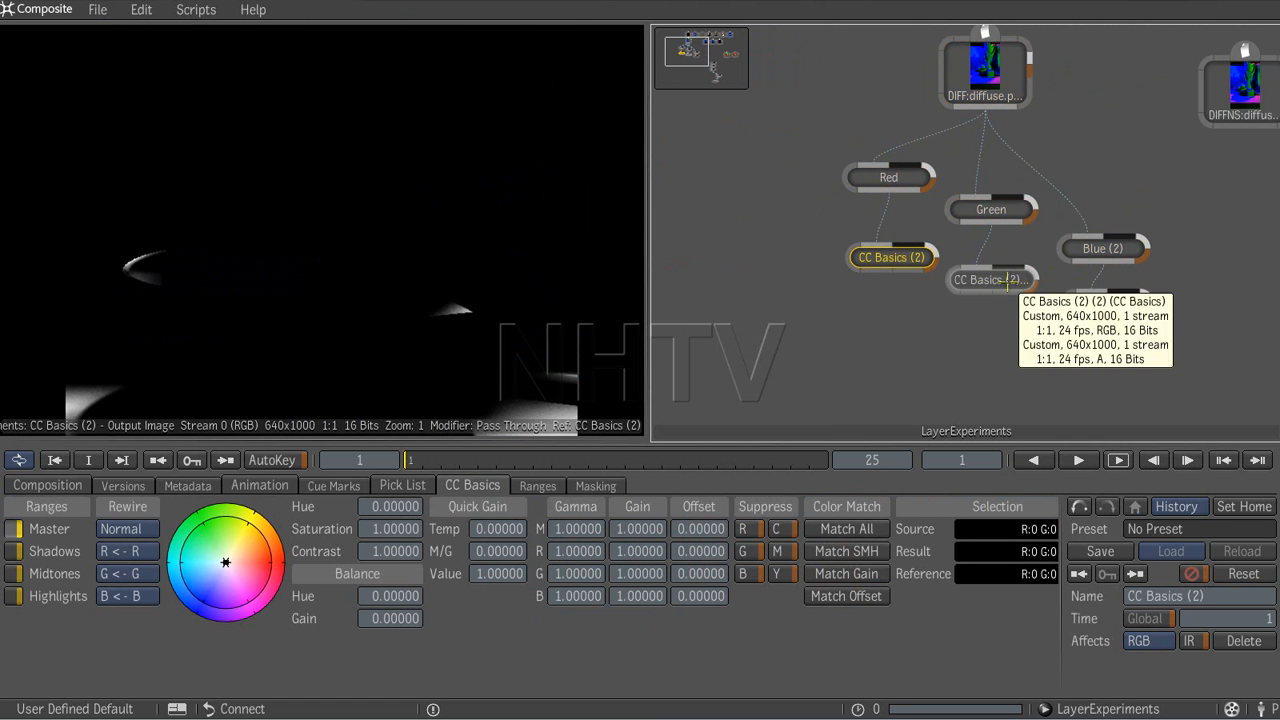
left_click(1020, 282)
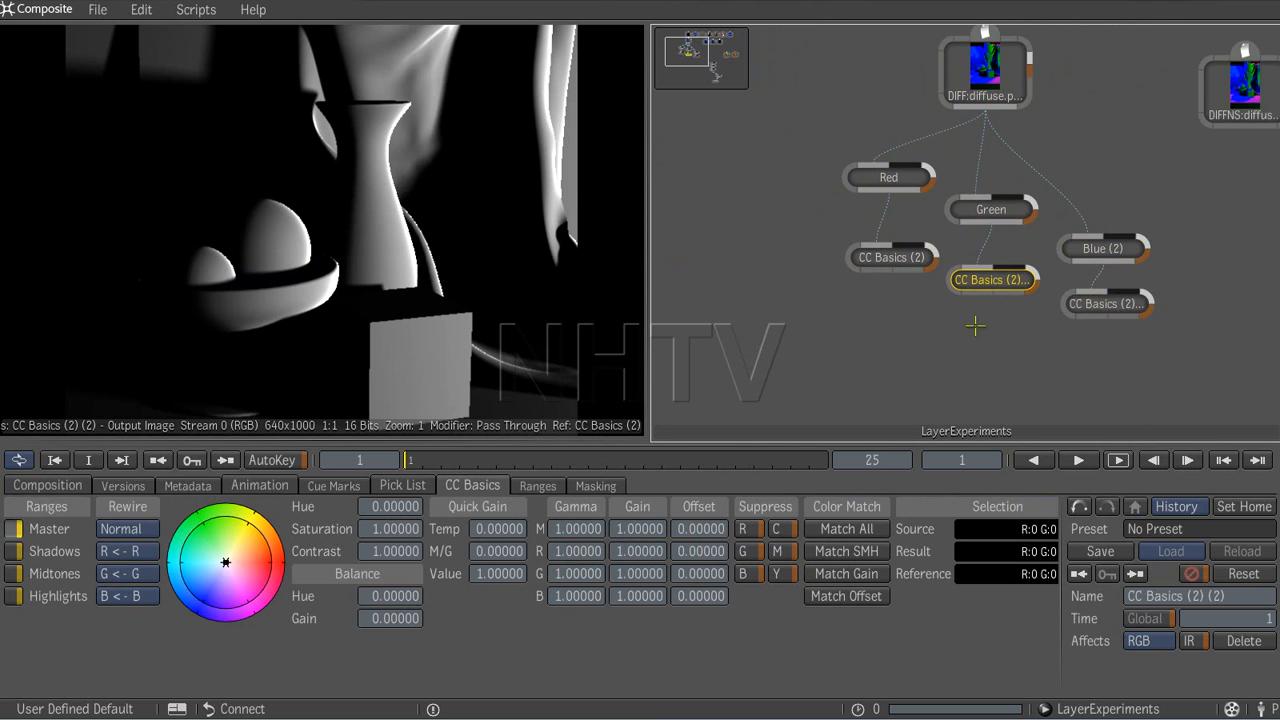
middle_click(815, 341)
left_click(1166, 177)
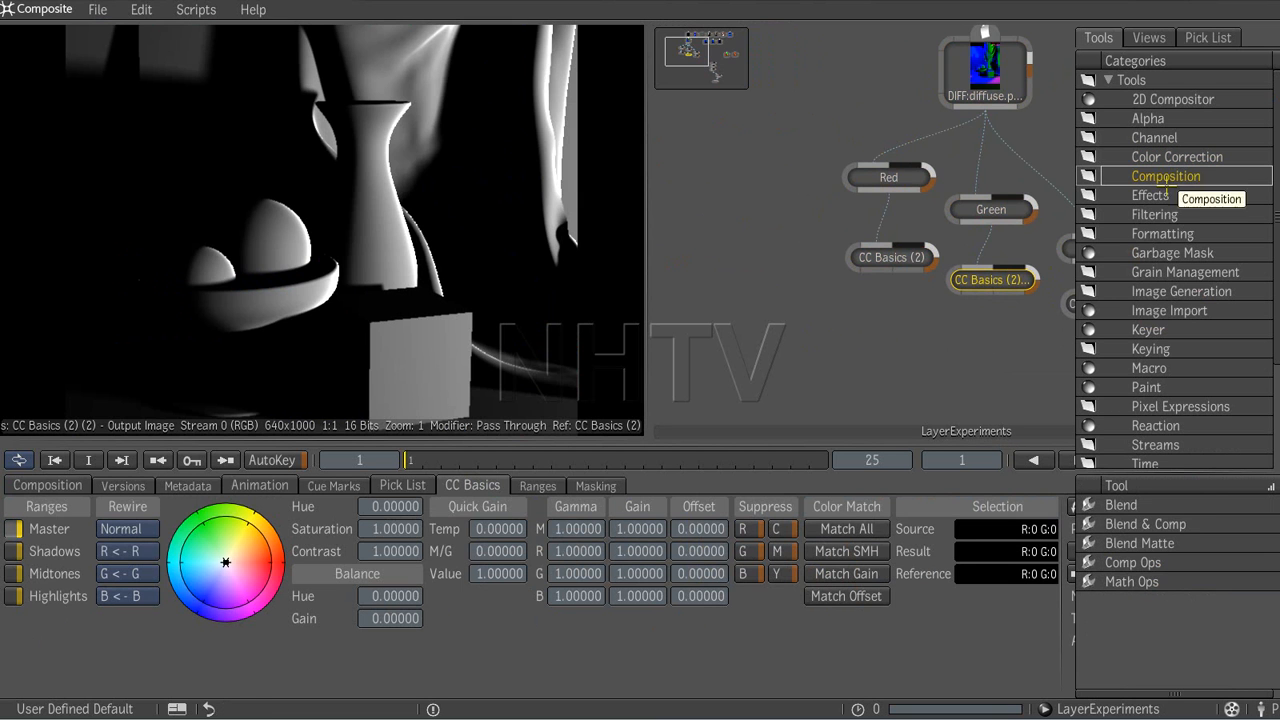
left_click(1131, 582)
left_click(928, 395)
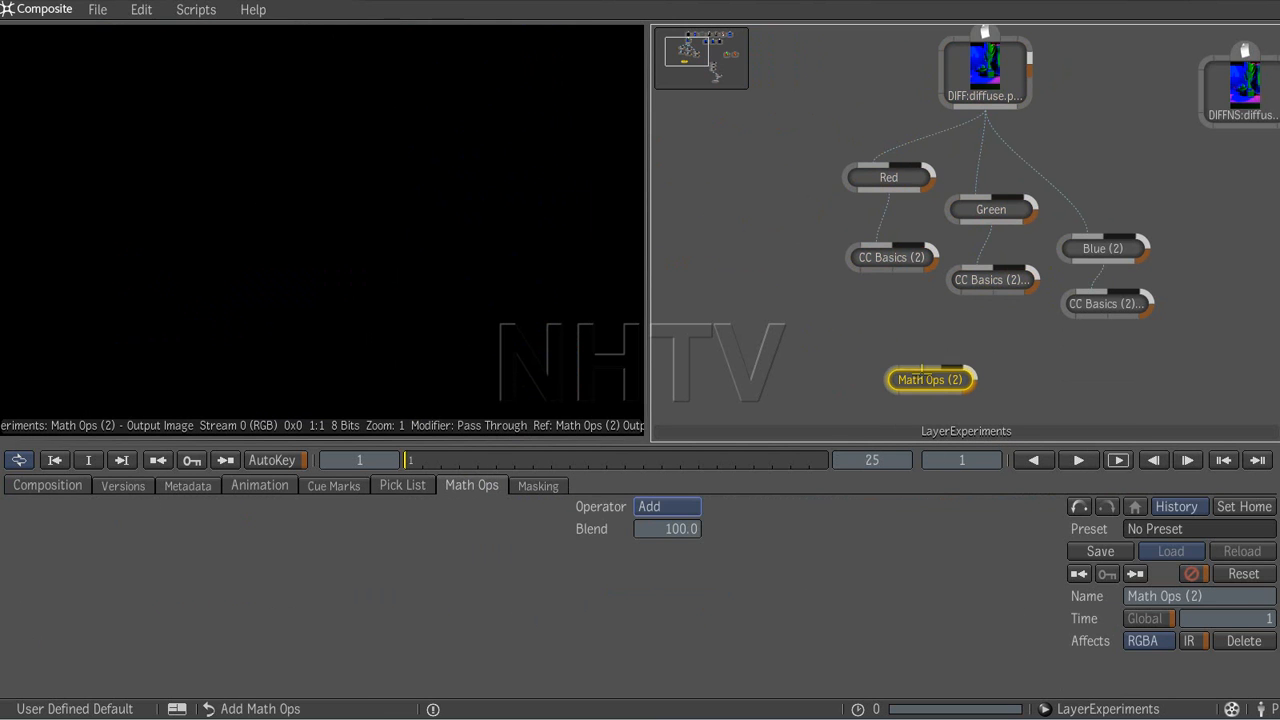
left_click_drag(910, 368, 881, 274)
mouse_move(932, 368)
left_mouse_down()
mouse_move(979, 293)
mouse_move(960, 354)
mouse_move(1012, 419)
mouse_move(954, 362)
left_mouse_up()
Step: Paste a second Math Ops node that combines the first Math Ops result with the Blue branch's CC Basics output
key("ctrl+v")
left_click_drag(1014, 403, 1092, 317)
left_click(1134, 363)
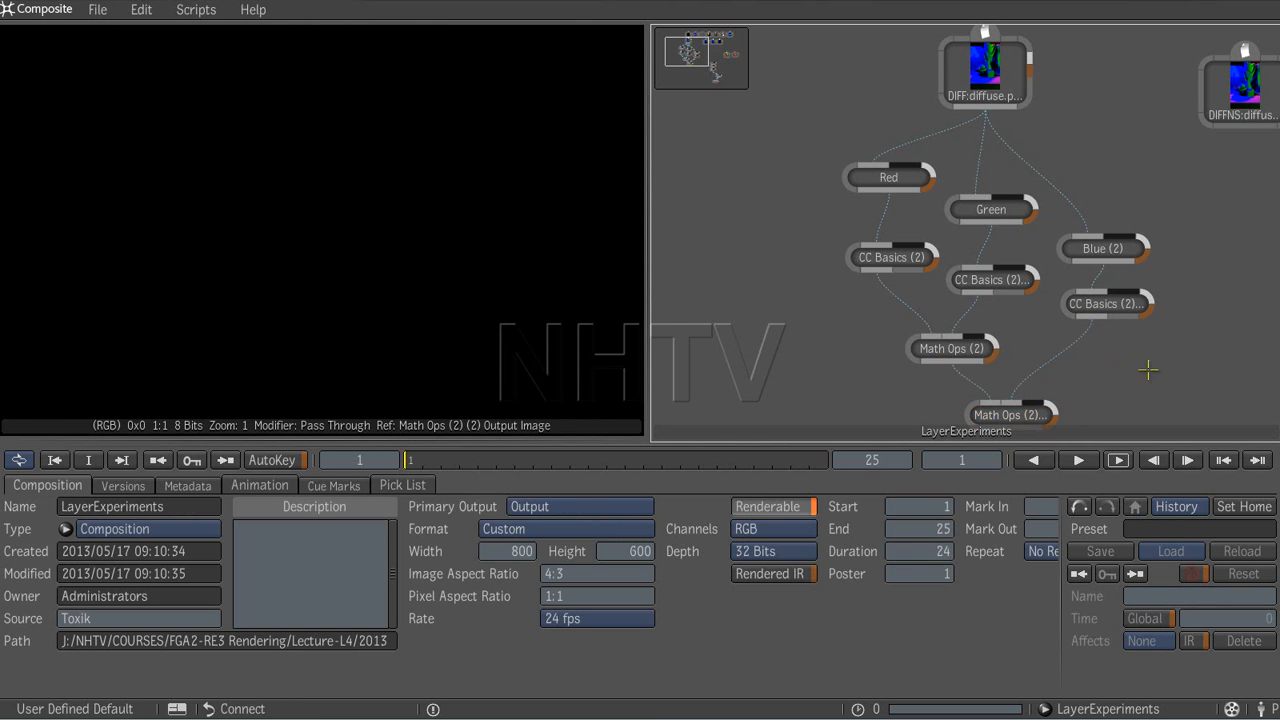
Step: Connect the final Math Ops node of the light branches to the Output node and display the composition output in the viewer
left_click(1035, 415)
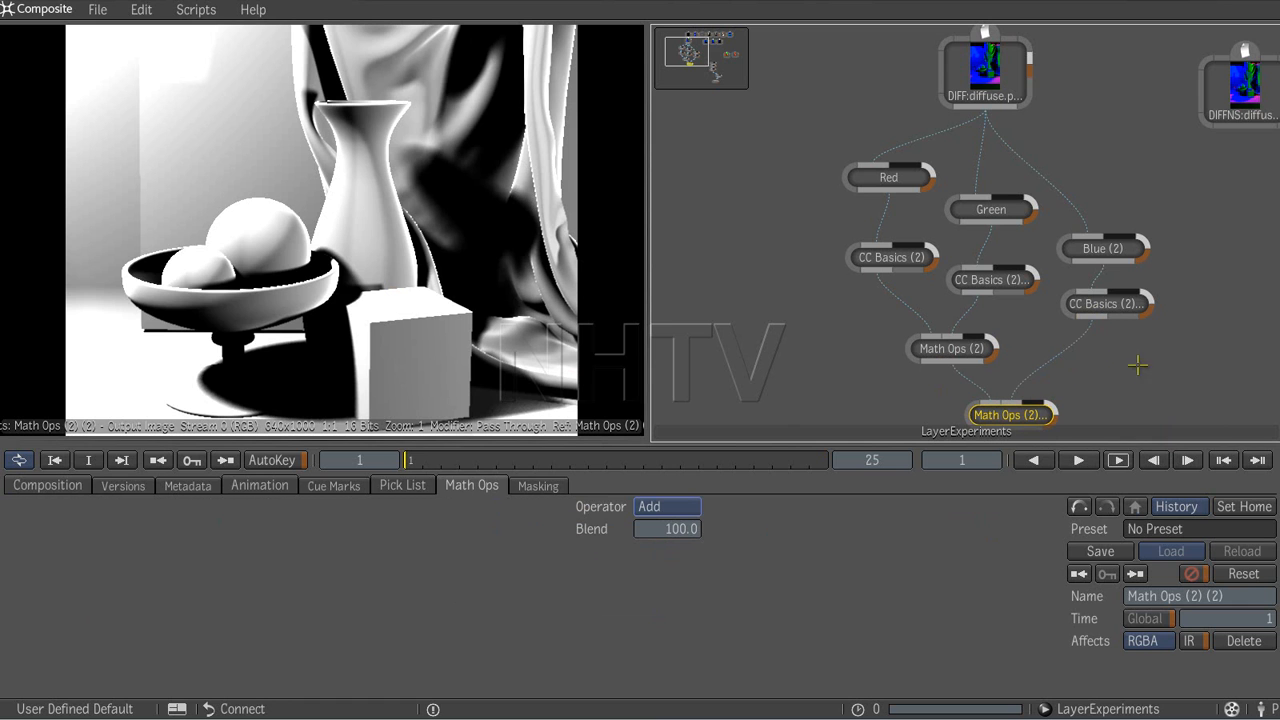
middle_click_drag(1145, 381, 1039, 151)
middle_click(1003, 279)
middle_click_drag(1078, 319, 978, 204)
left_click_drag(1171, 329, 800, 84)
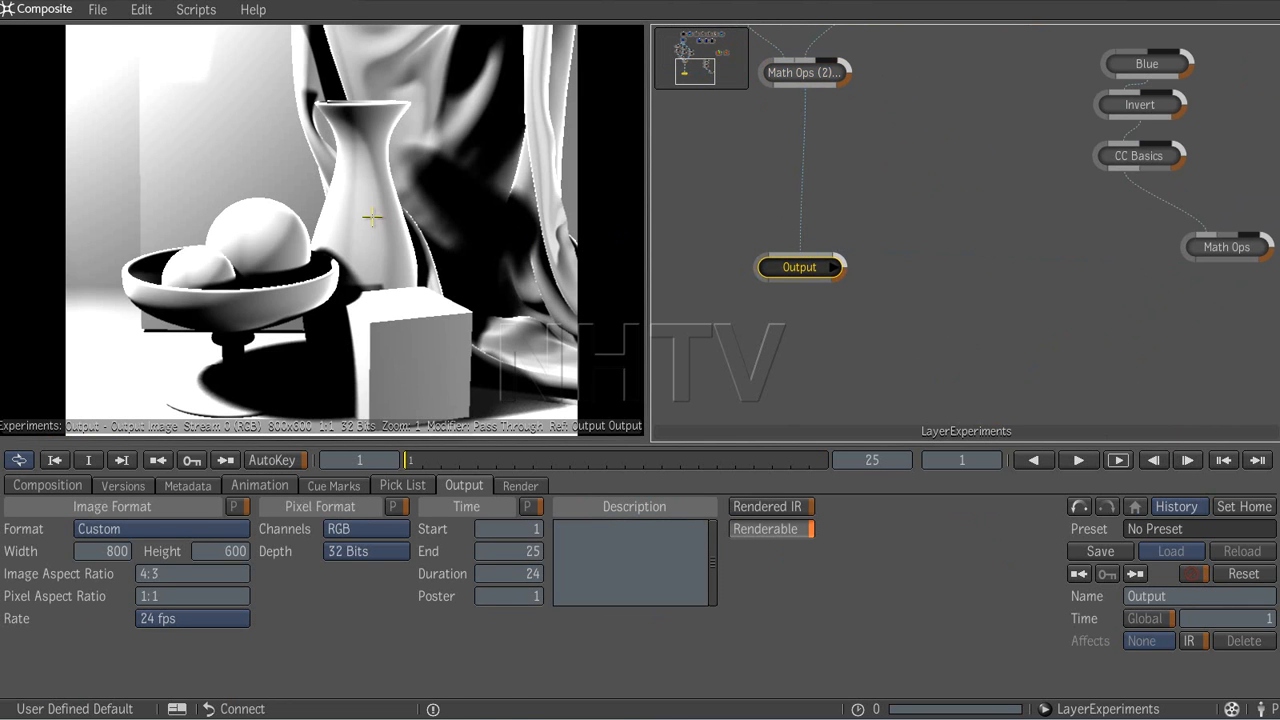
key("4")
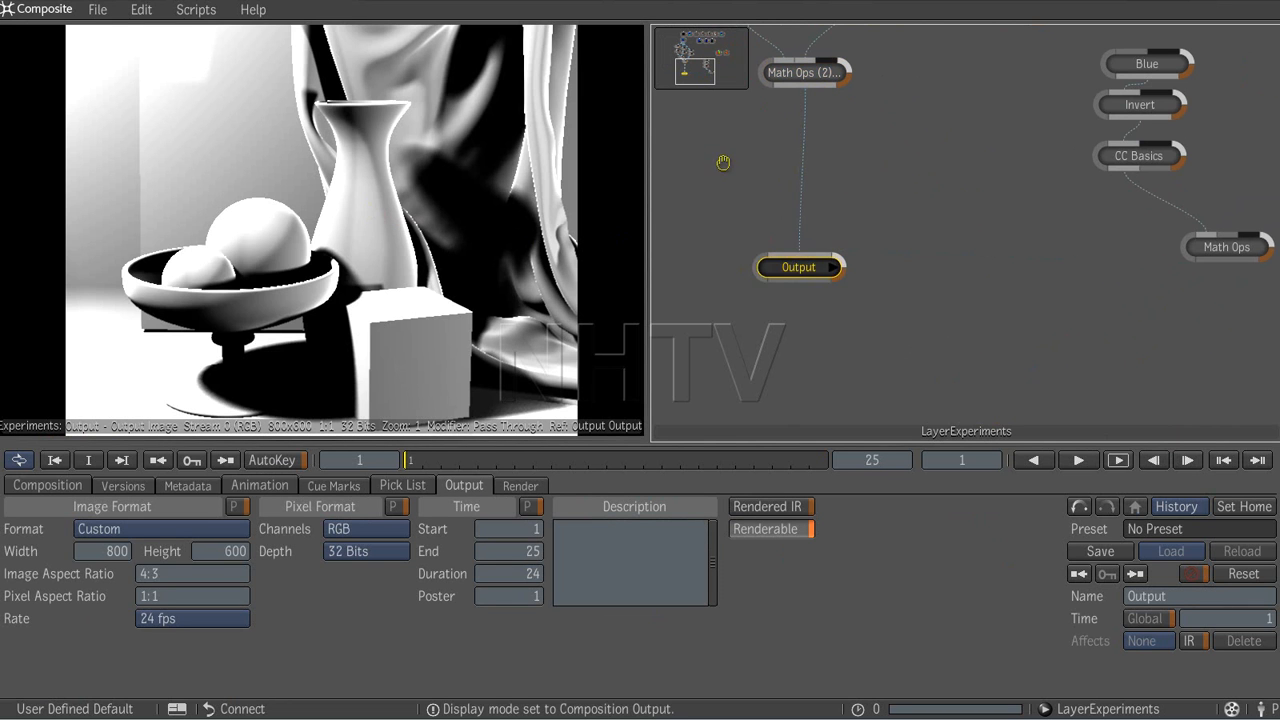
left_click(797, 327)
Step: Lower the red gain in the Green branch's CC Basics node to tint that light bluish
mouse_move(737, 189)
middle_mouse_down()
mouse_move(839, 418)
mouse_move(838, 463)
middle_mouse_up()
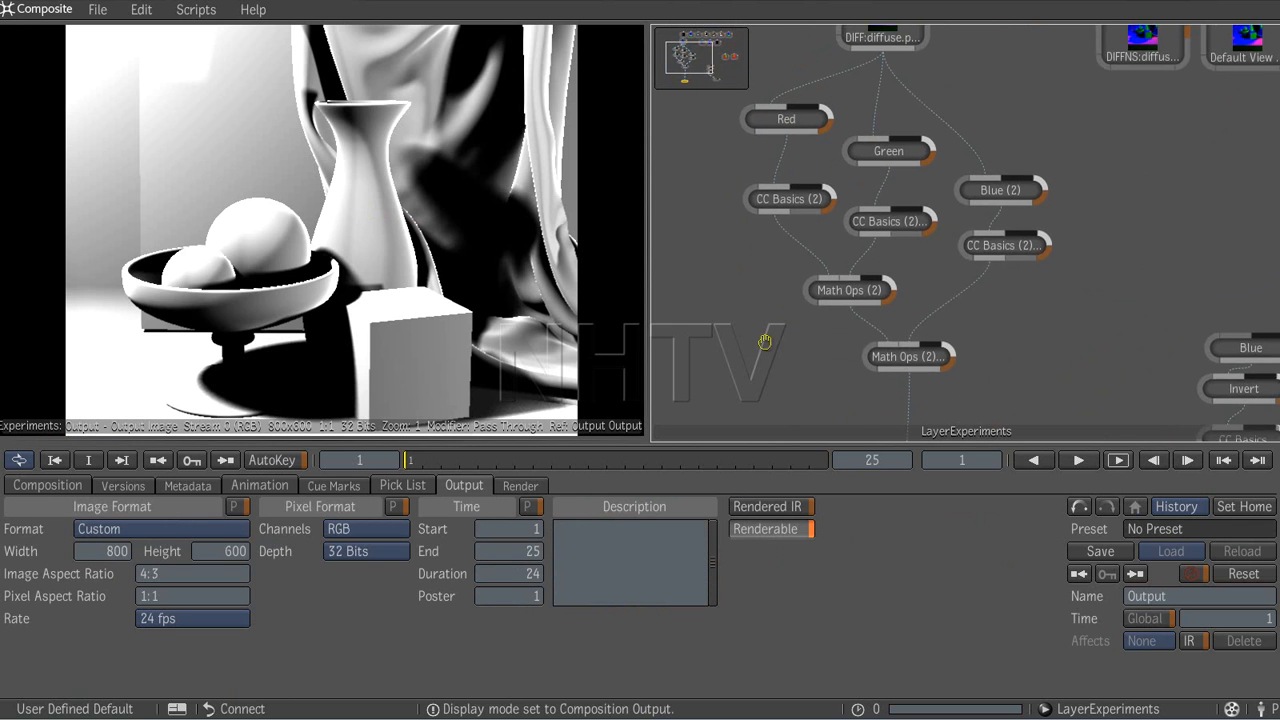
middle_click_drag(771, 320, 770, 384)
left_click(789, 258)
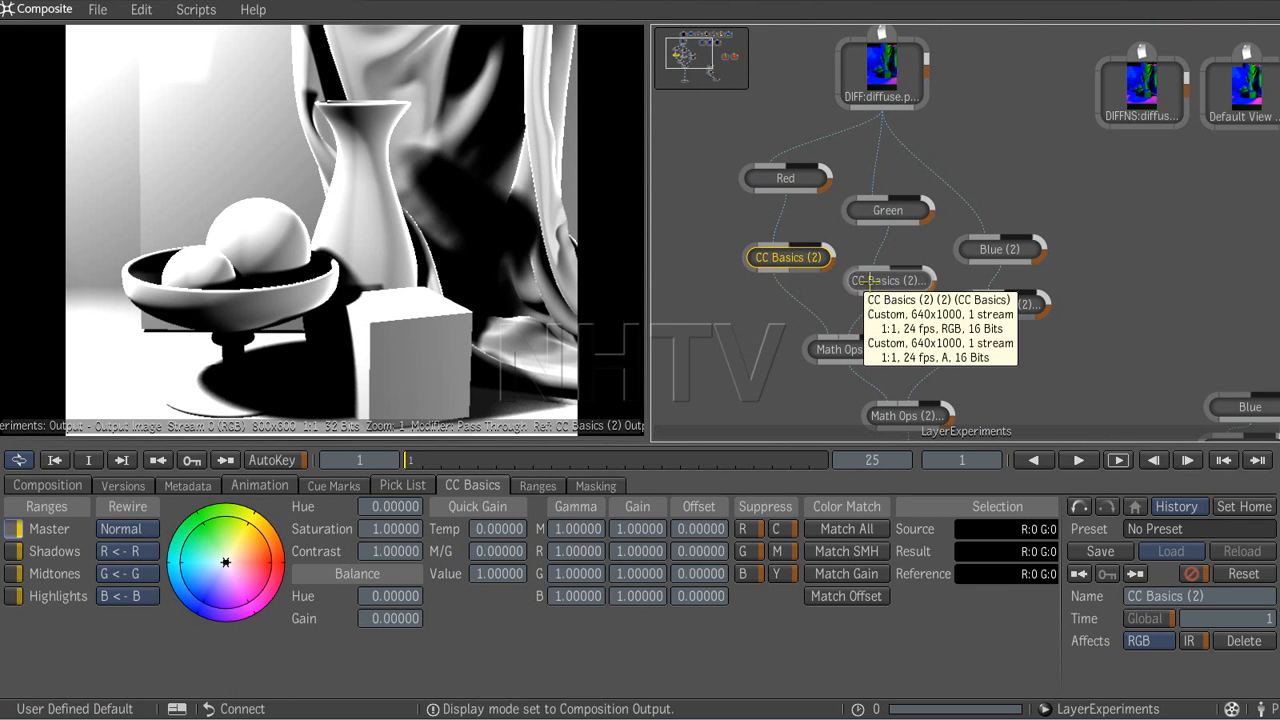
left_click(888, 281)
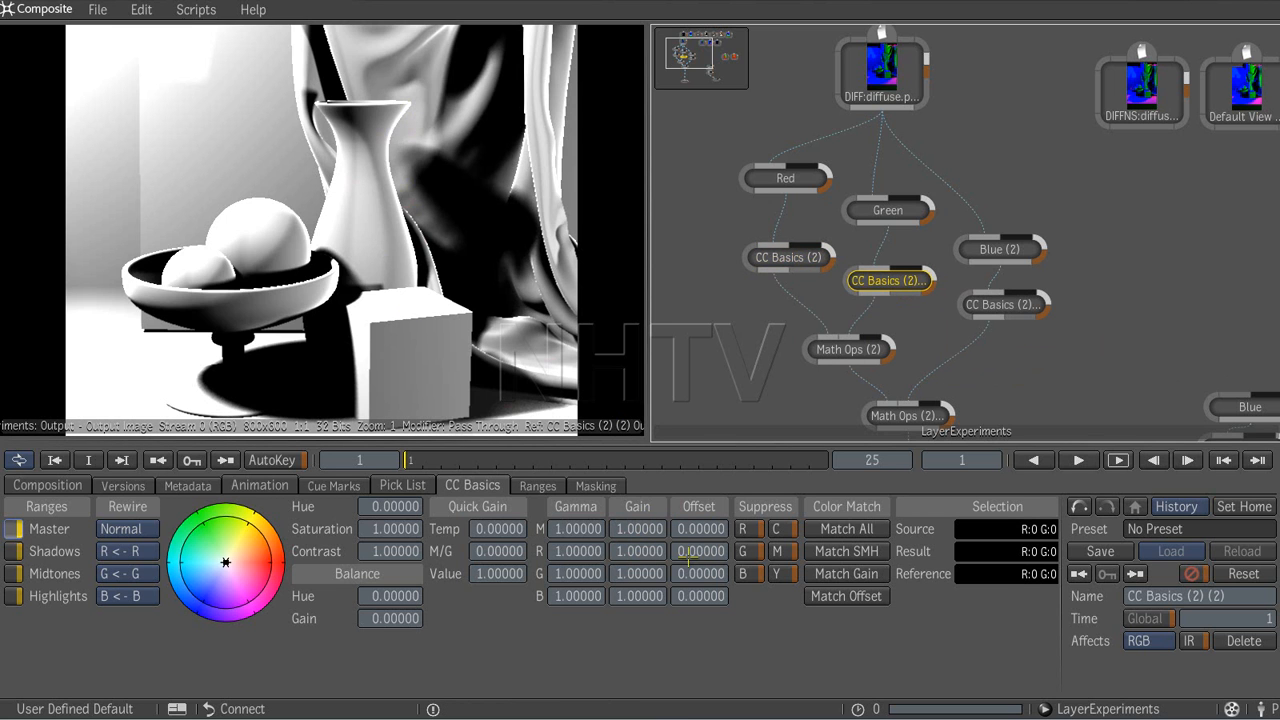
mouse_move(641, 541)
left_mouse_down()
mouse_move(581, 535)
mouse_move(720, 531)
mouse_move(599, 535)
mouse_move(632, 551)
mouse_move(600, 551)
mouse_move(618, 551)
mouse_move(624, 574)
mouse_move(638, 553)
left_mouse_up()
Step: Warm and dim the Blue branch's light in its CC Basics node with gains of master 0.75, red 0.86, green 0.54 and blue 0.29
left_click(1008, 306)
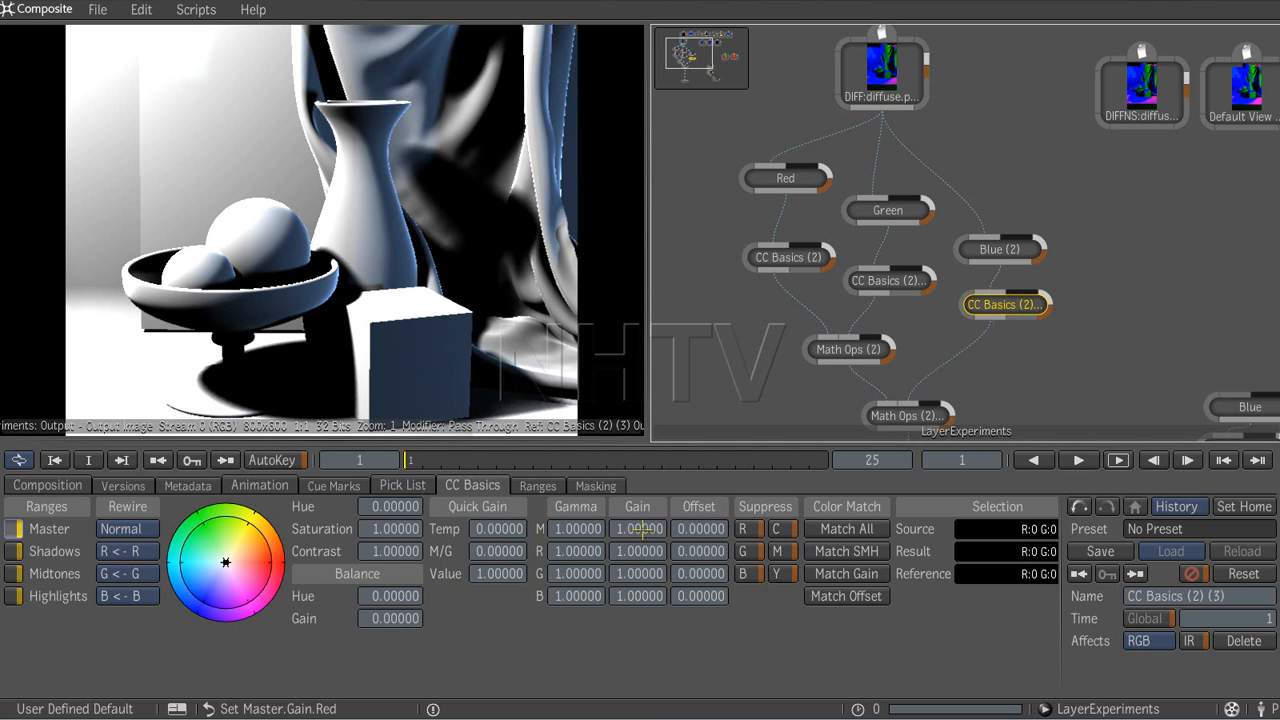
left_click_drag(641, 530, 621, 530)
left_click_drag(645, 573, 583, 594)
left_click_drag(660, 551, 622, 572)
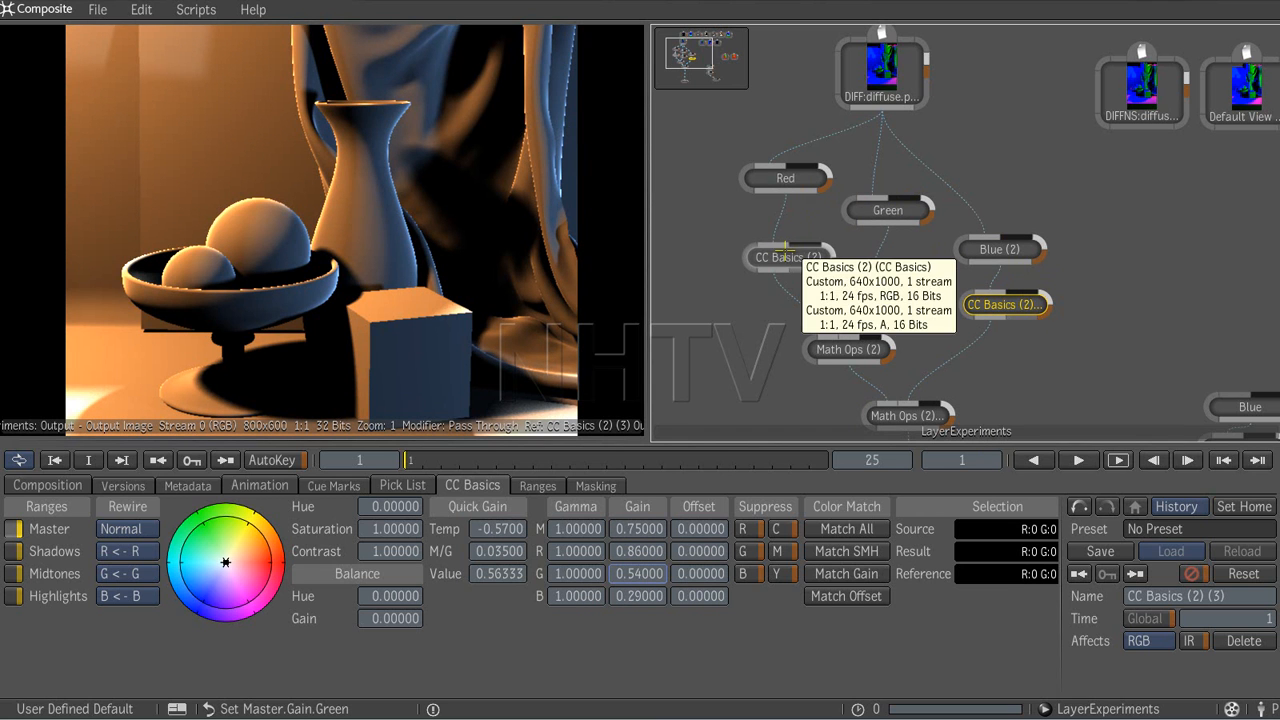
Step: Set the master gain of the Red branch's CC Basics node to 2.67
middle_click(475, 278)
middle_click(473, 287)
middle_click_drag(459, 313, 466, 262)
mouse_move(504, 206)
middle_mouse_down()
mouse_move(483, 356)
mouse_move(511, 206)
middle_mouse_up()
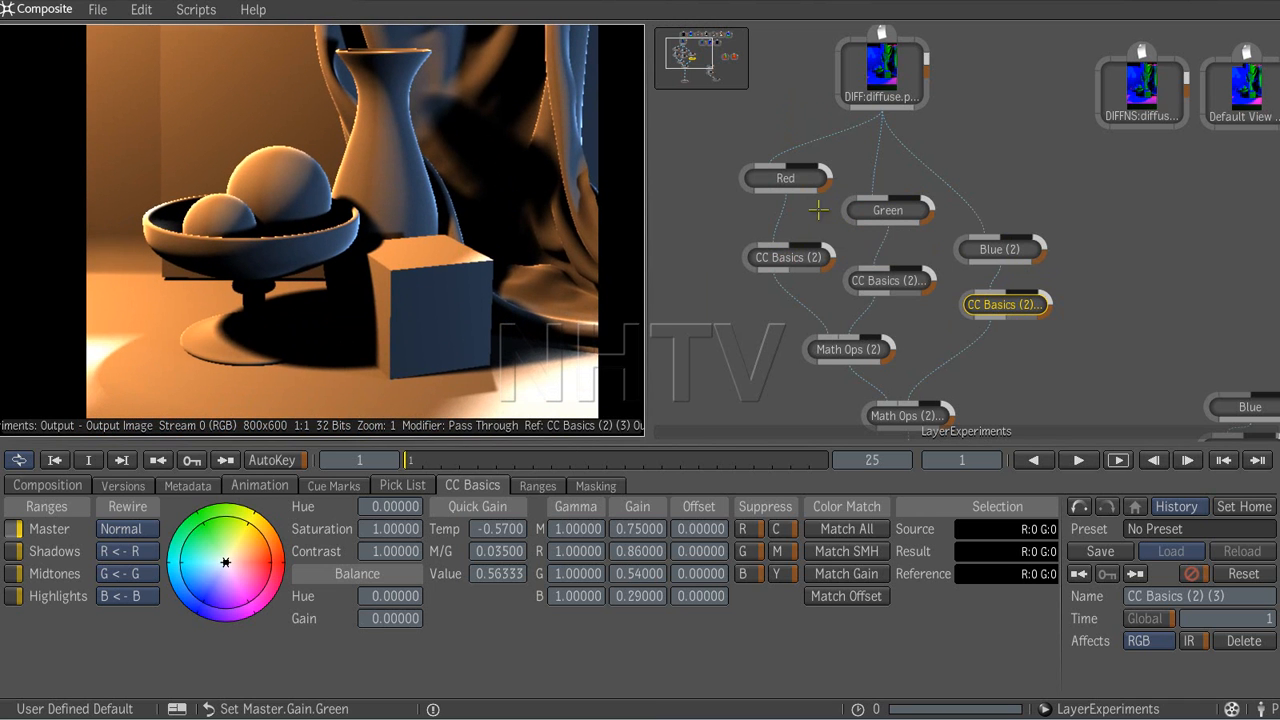
left_click(786, 257)
left_click_drag(632, 528, 766, 510, "ctrl")
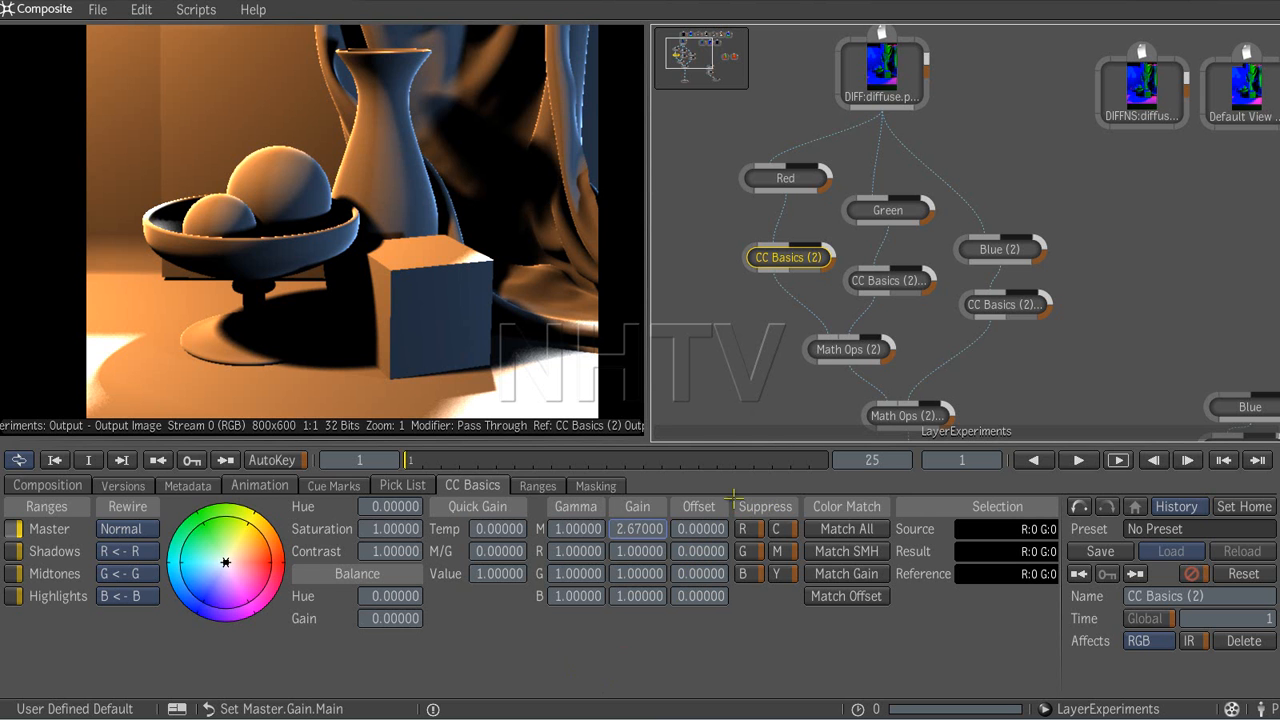
Step: Move the DIFRAW diffuse pass beside the light branches and switch the viewer to tool output to show that pass
middle_click_drag(456, 205, 520, 206)
middle_click_drag(1062, 355, 962, 335)
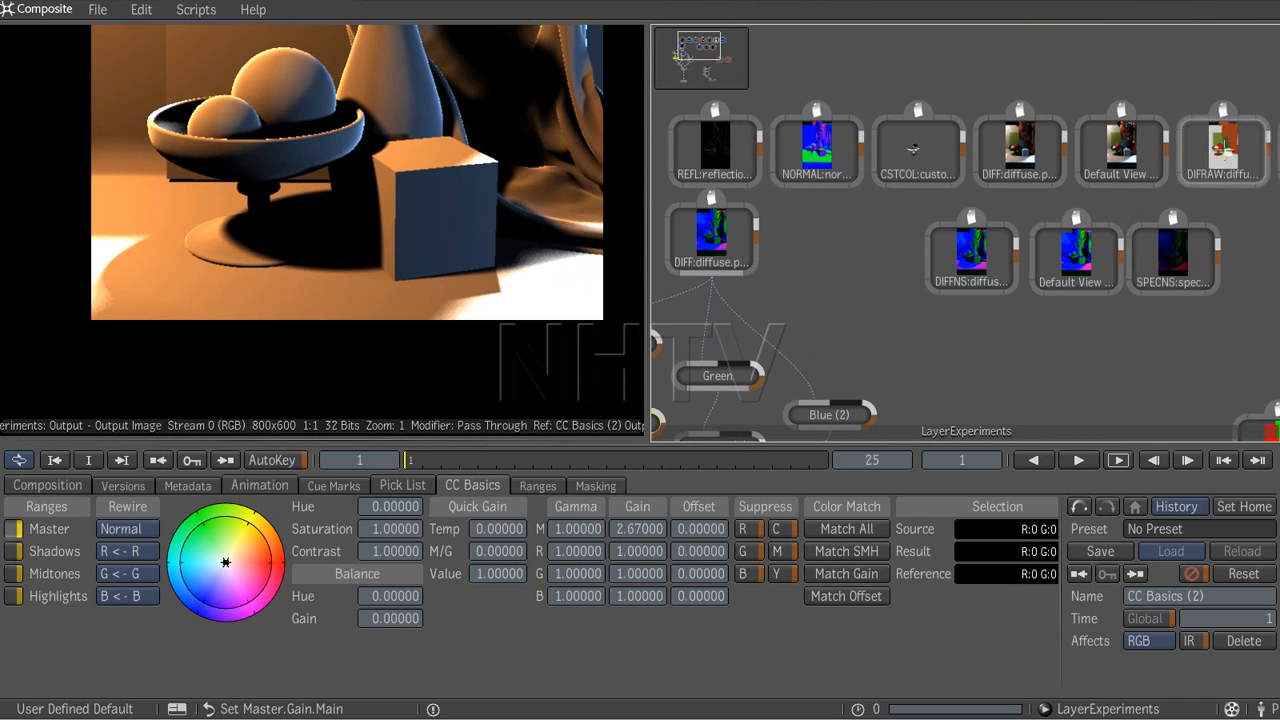
middle_click_drag(1047, 359, 1110, 275)
left_click_drag(1265, 80, 920, 215)
middle_click_drag(1000, 323, 1167, 124)
left_click_drag(1167, 124, 708, 172)
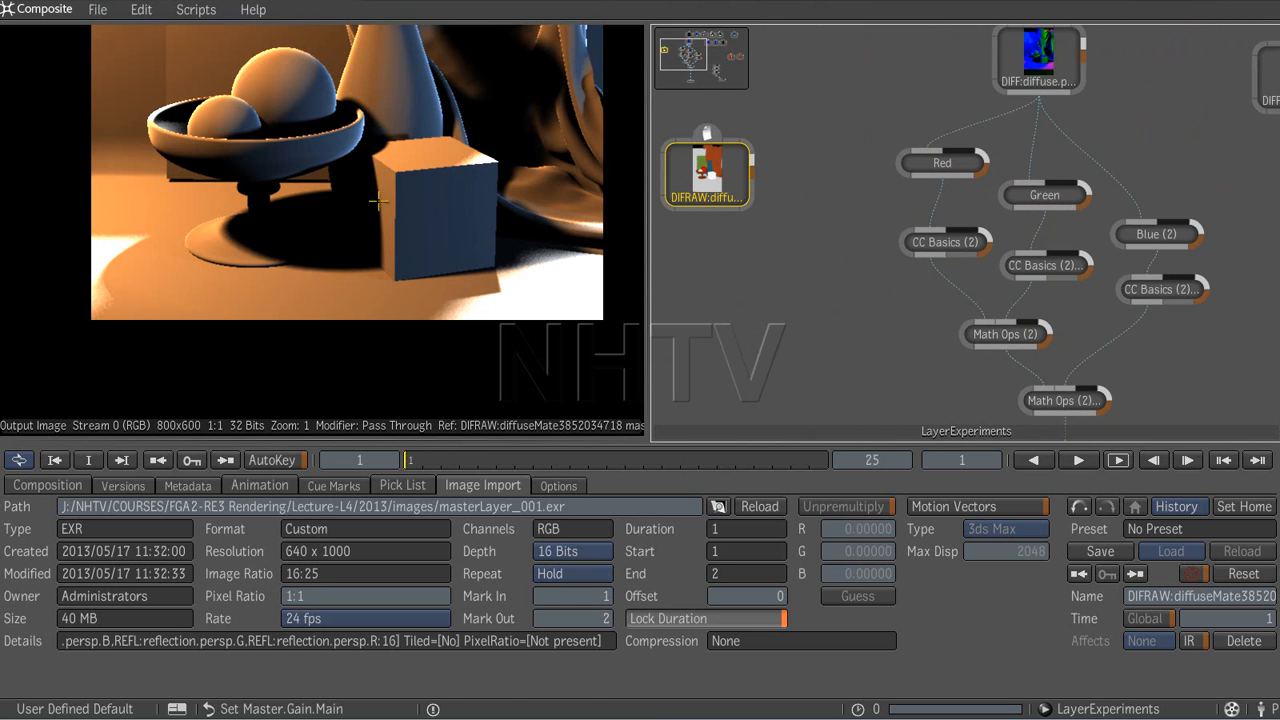
key("F4")
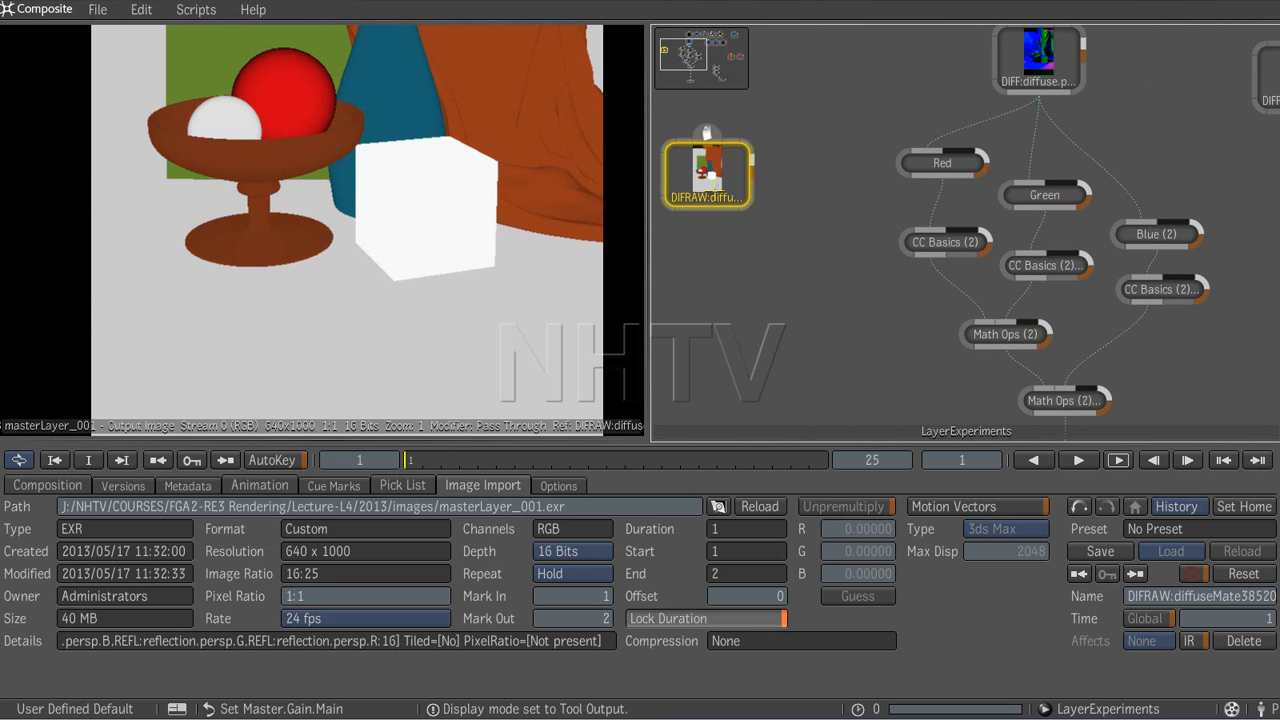
middle_click_drag(391, 194, 405, 327)
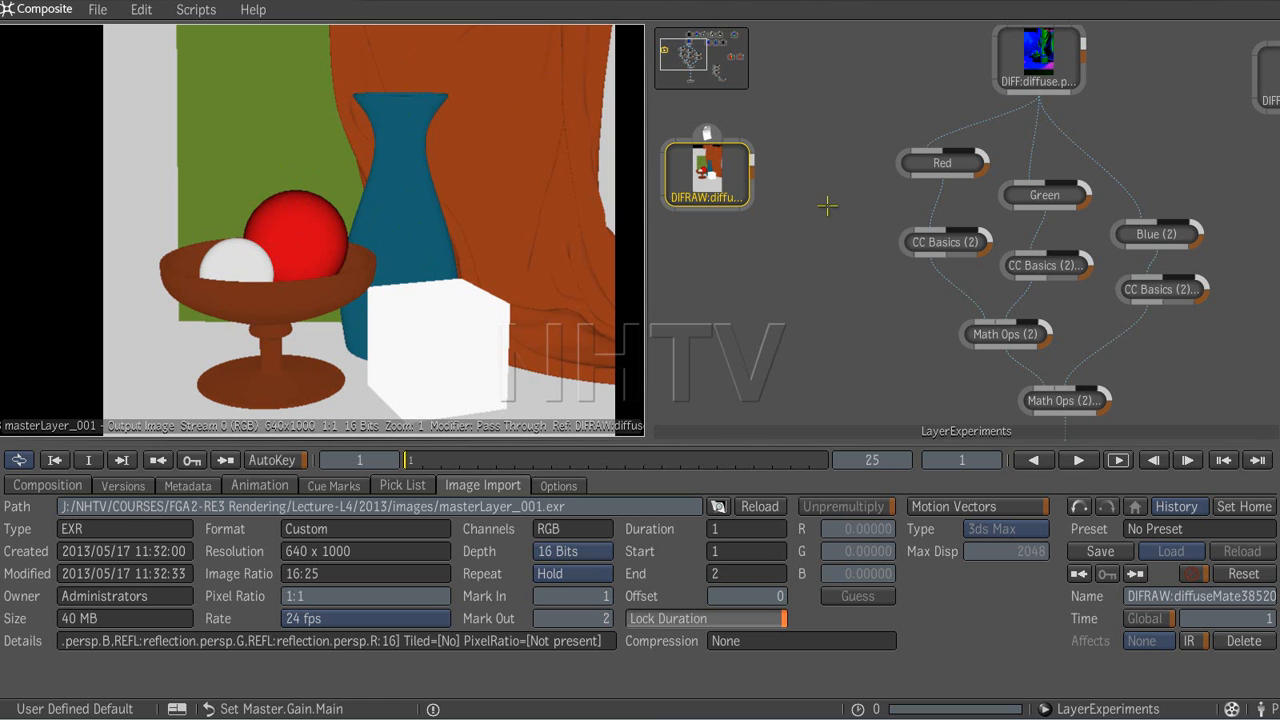
Step: Reposition the DIFRAW pass and Output node around the last Math Ops node, and compare the pass with the combined lights
middle_click_drag(822, 271, 875, 213)
left_click_drag(766, 124, 828, 216)
middle_click_drag(904, 321, 875, 169)
left_click_drag(1084, 390, 983, 421)
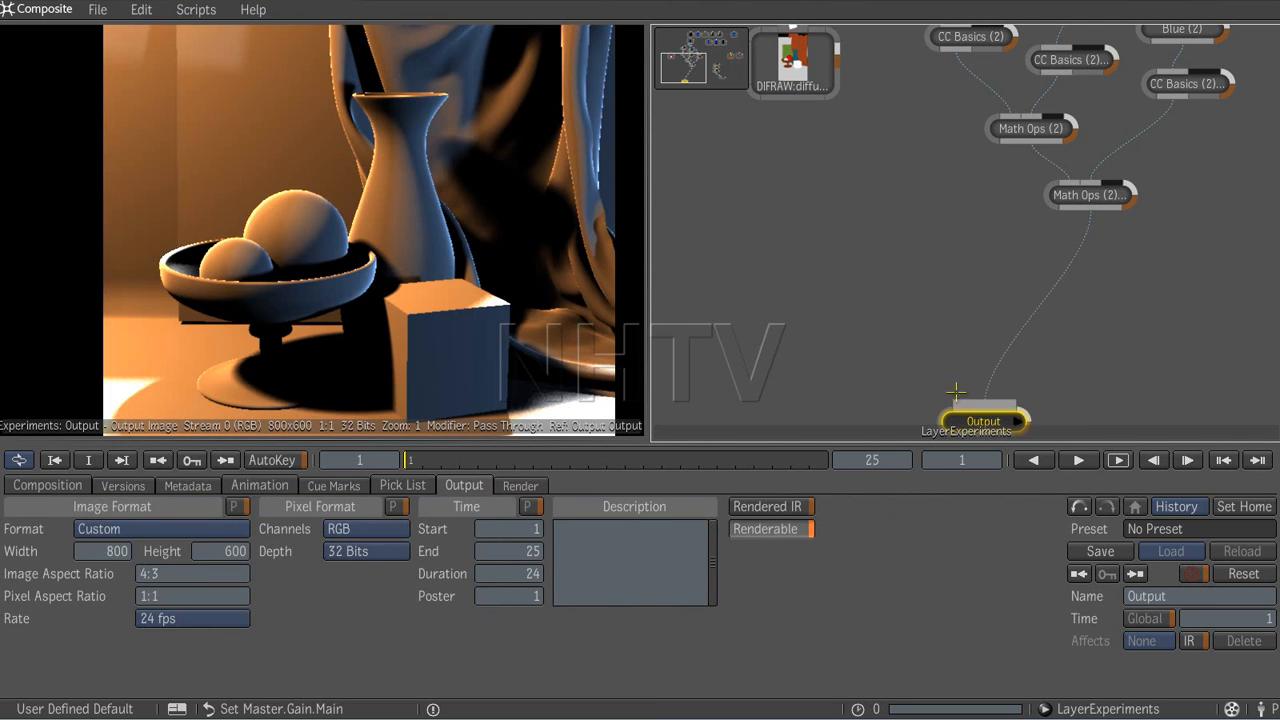
left_click(790, 75)
left_click_drag(790, 75, 791, 81)
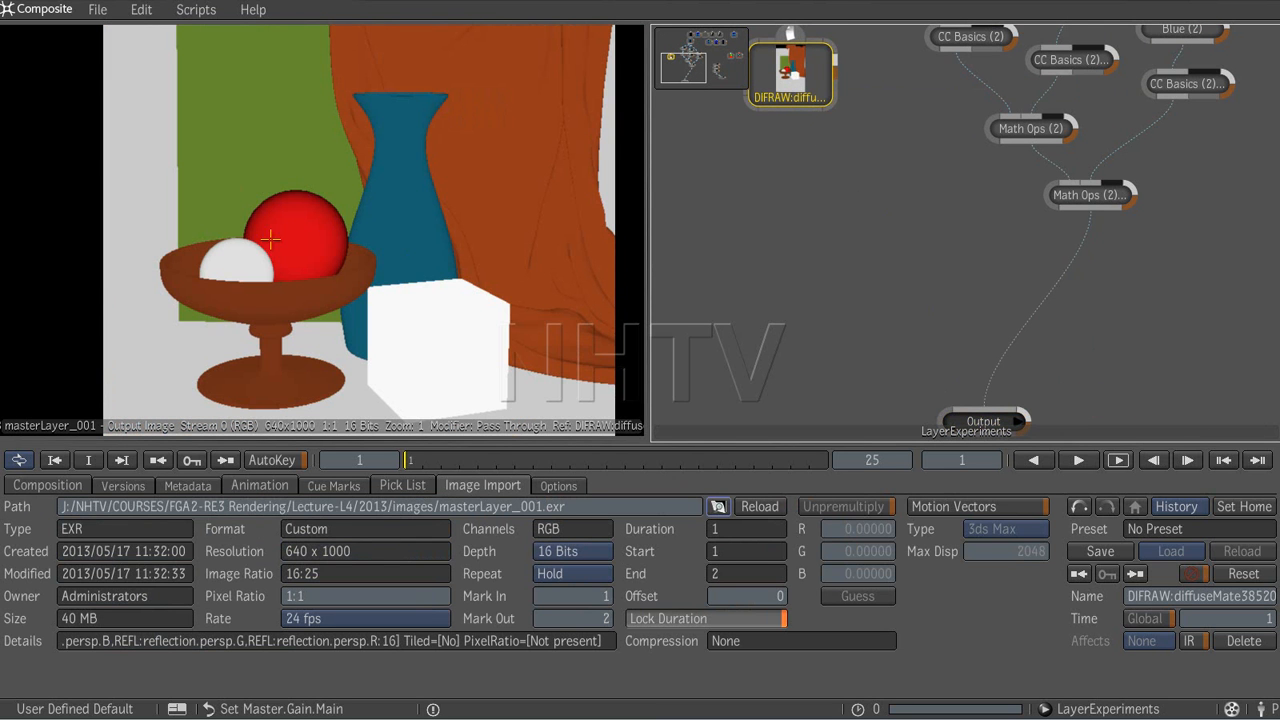
left_click(1072, 196)
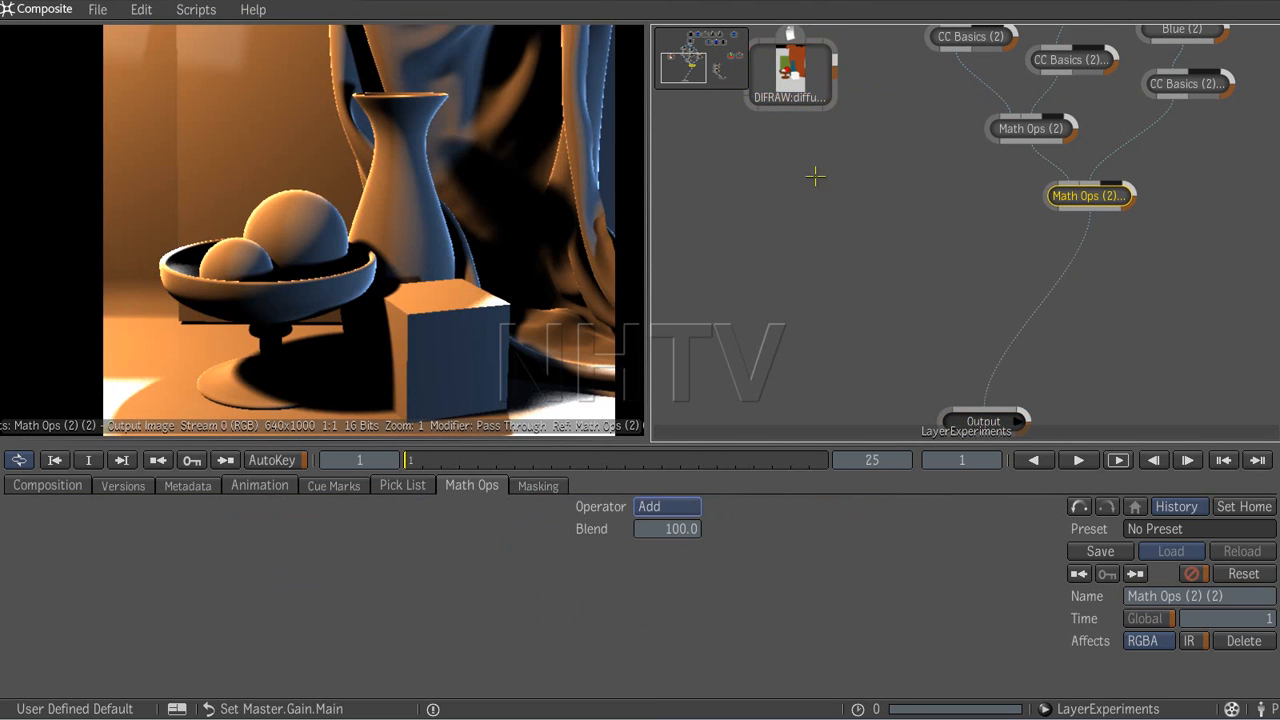
left_click(790, 75)
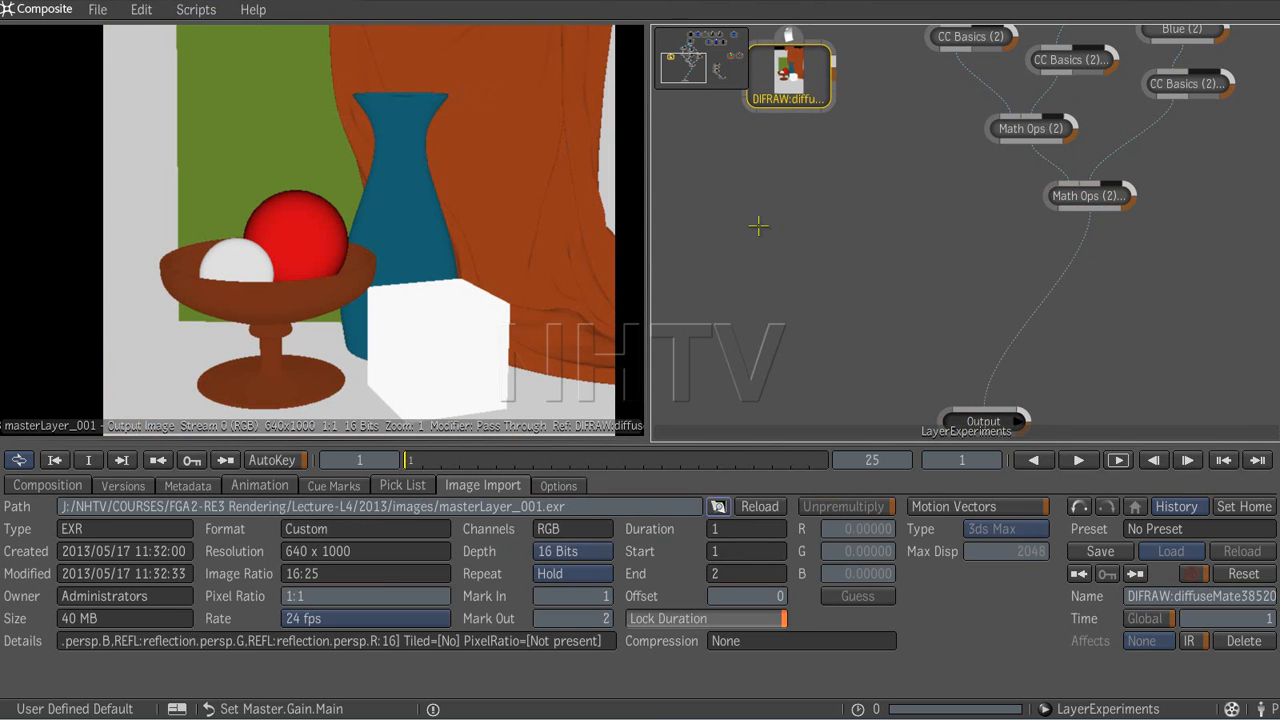
Step: Add a Math Ops node fed by the DIFRAW pass and the combined lights, with its operator set to Mult
middle_click(731, 223)
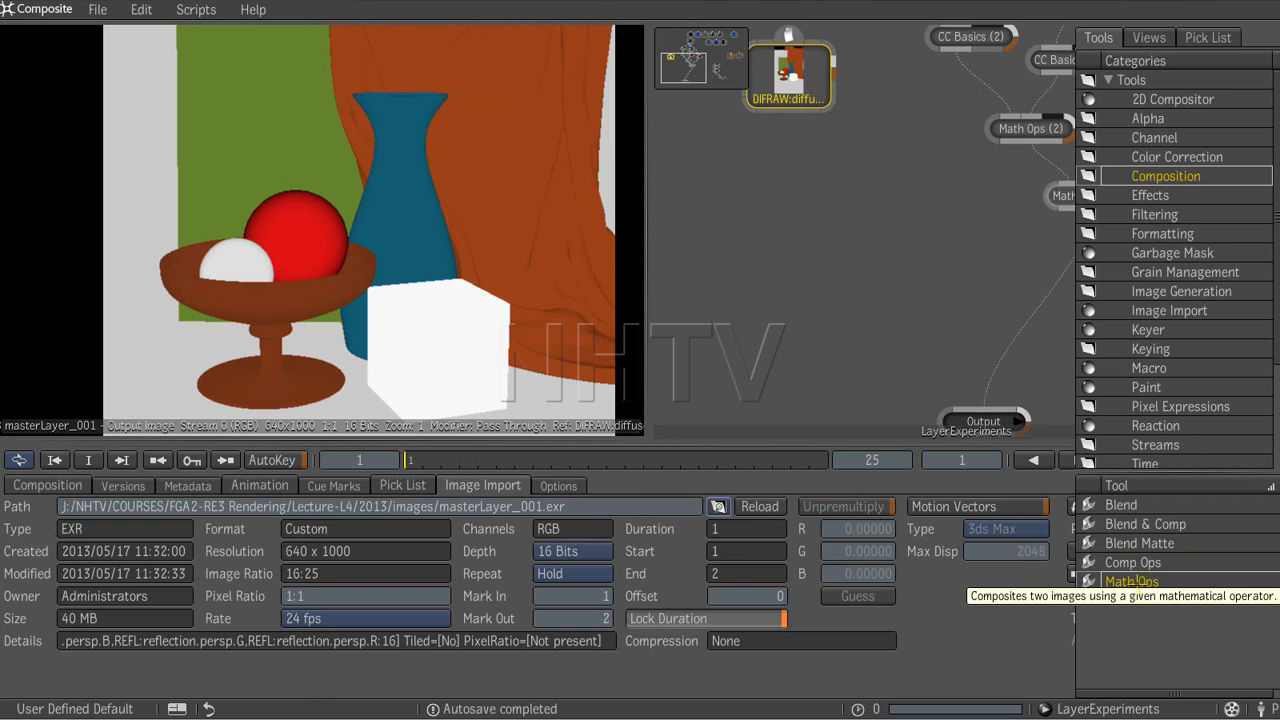
left_click_drag(1132, 582, 893, 360)
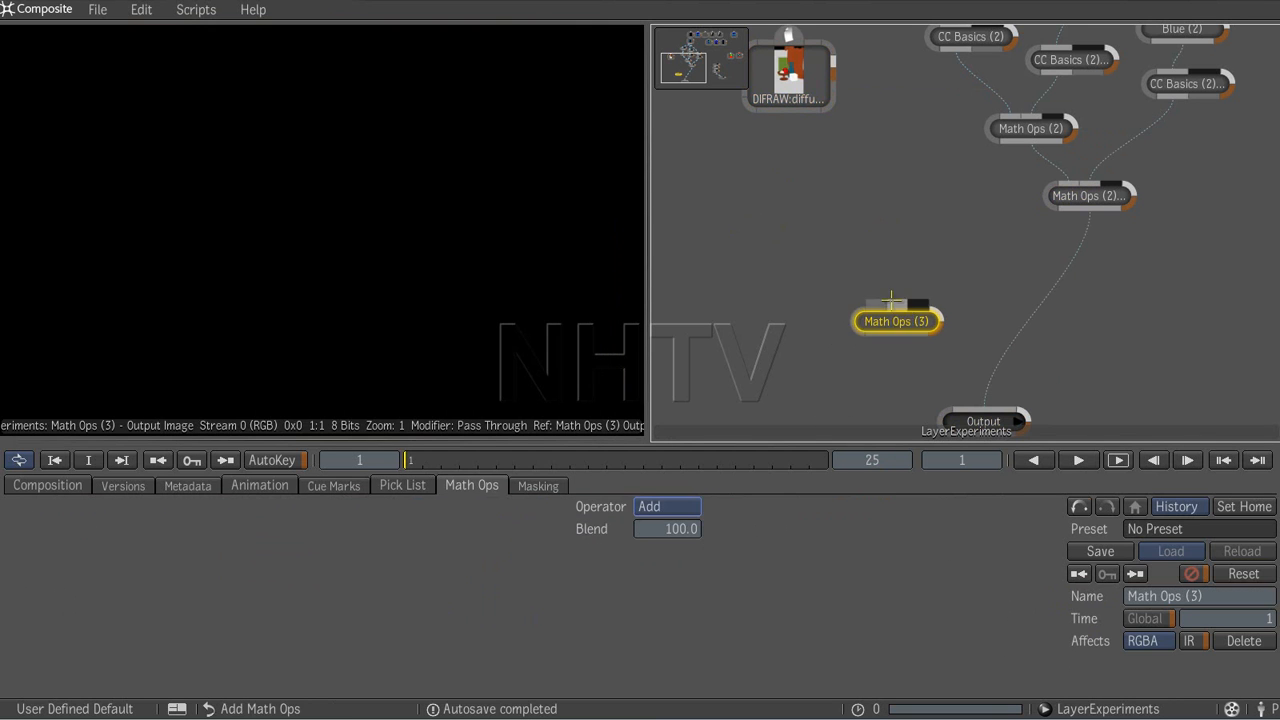
left_click_drag(876, 306, 781, 119)
left_click_drag(898, 308, 1088, 206)
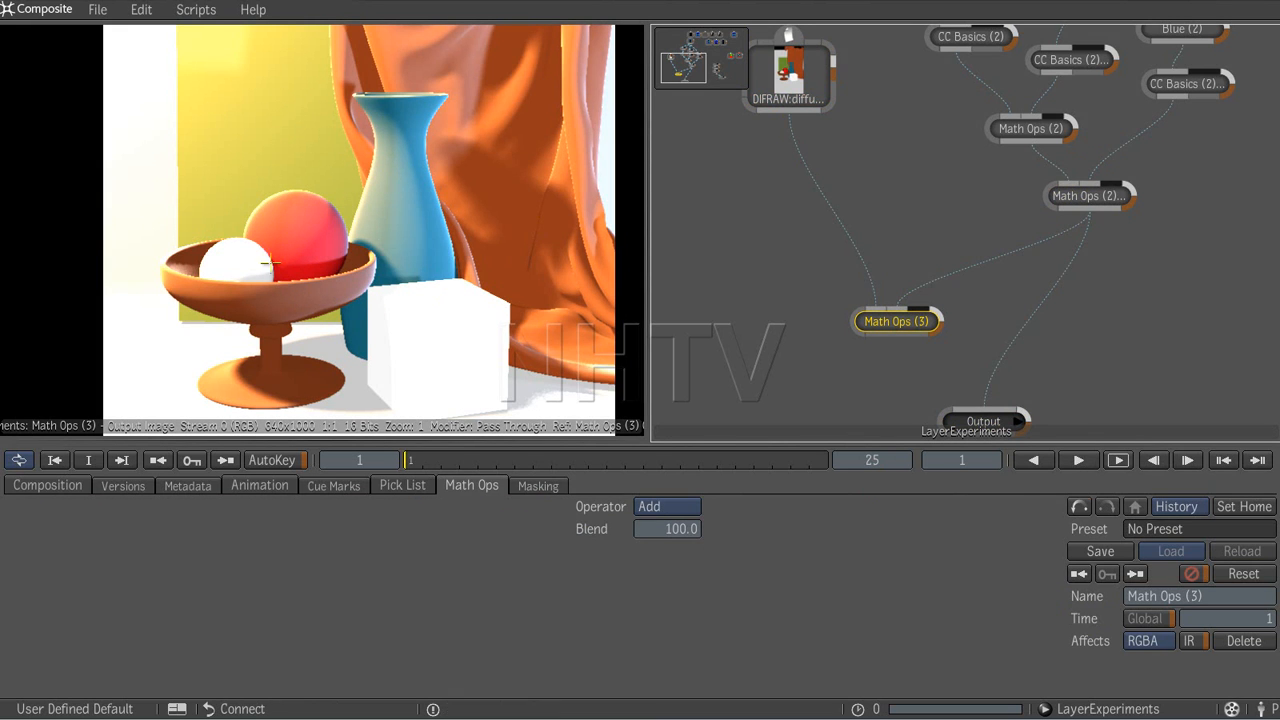
left_click_drag(895, 322, 928, 272)
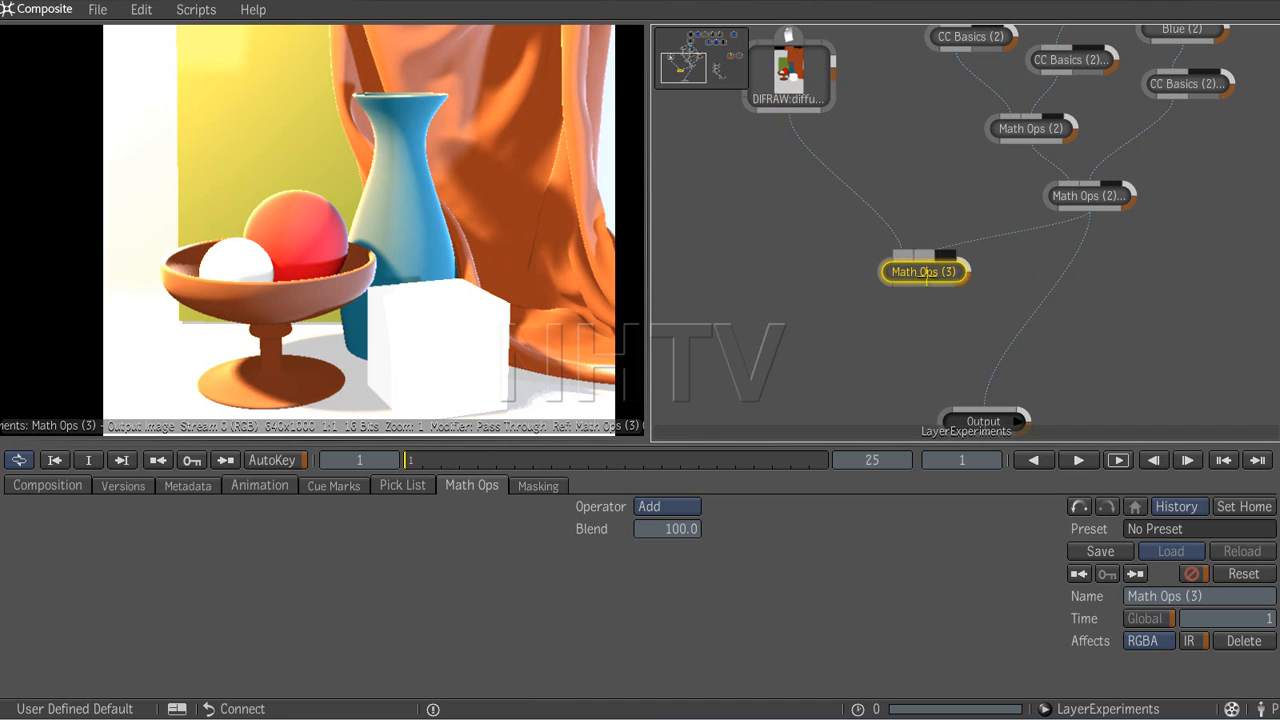
left_click(650, 507)
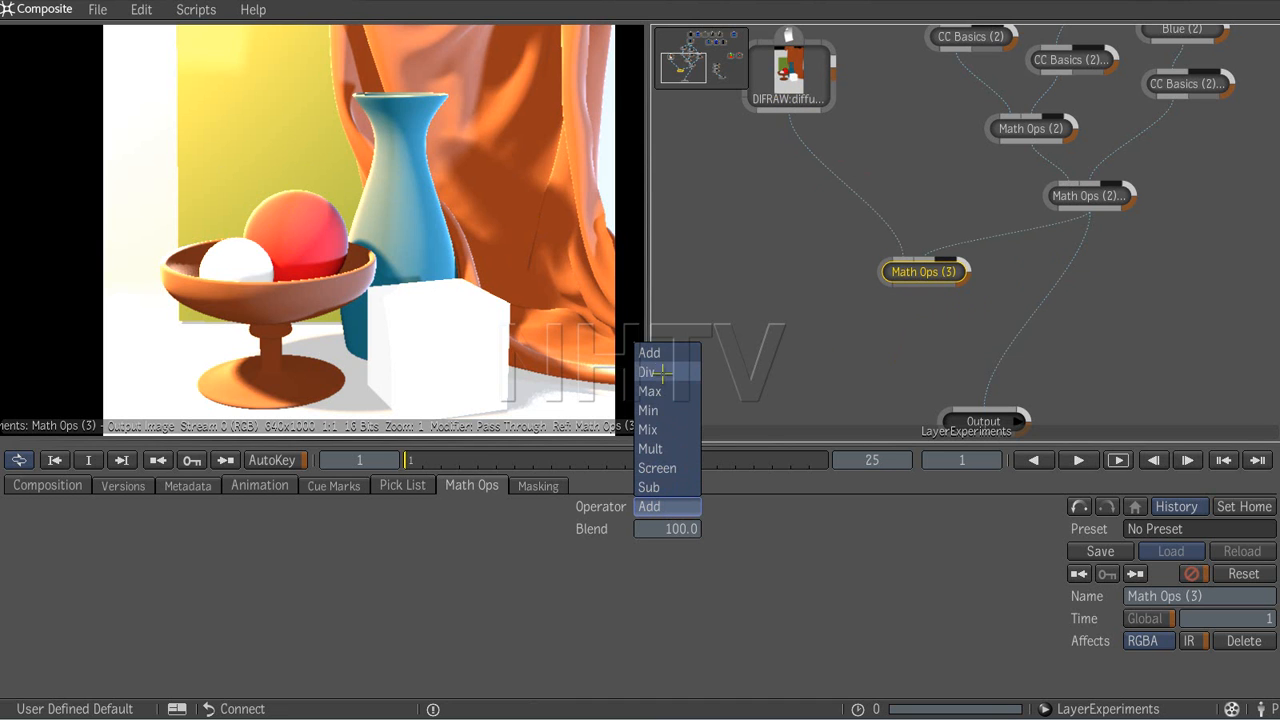
left_click(651, 448)
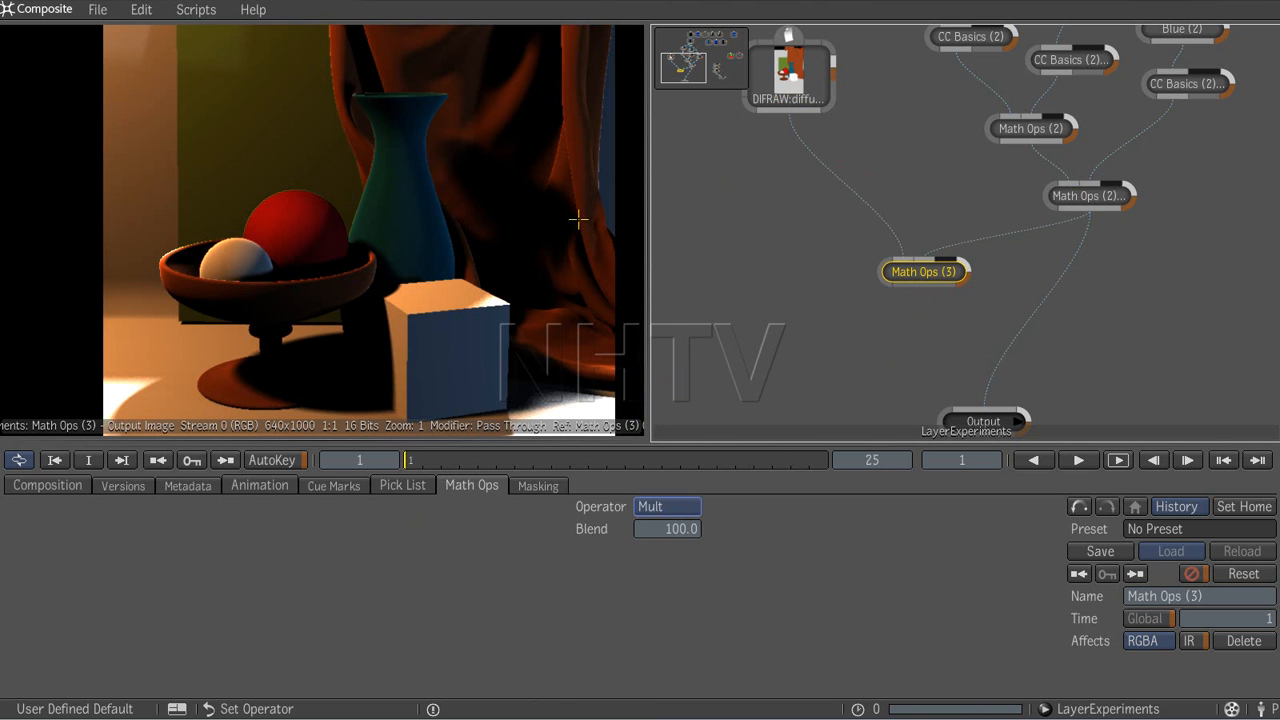
Step: Connect the multiplying Math Ops node to Output, align Output beneath it, and display the composition output
left_click_drag(978, 400, 922, 272)
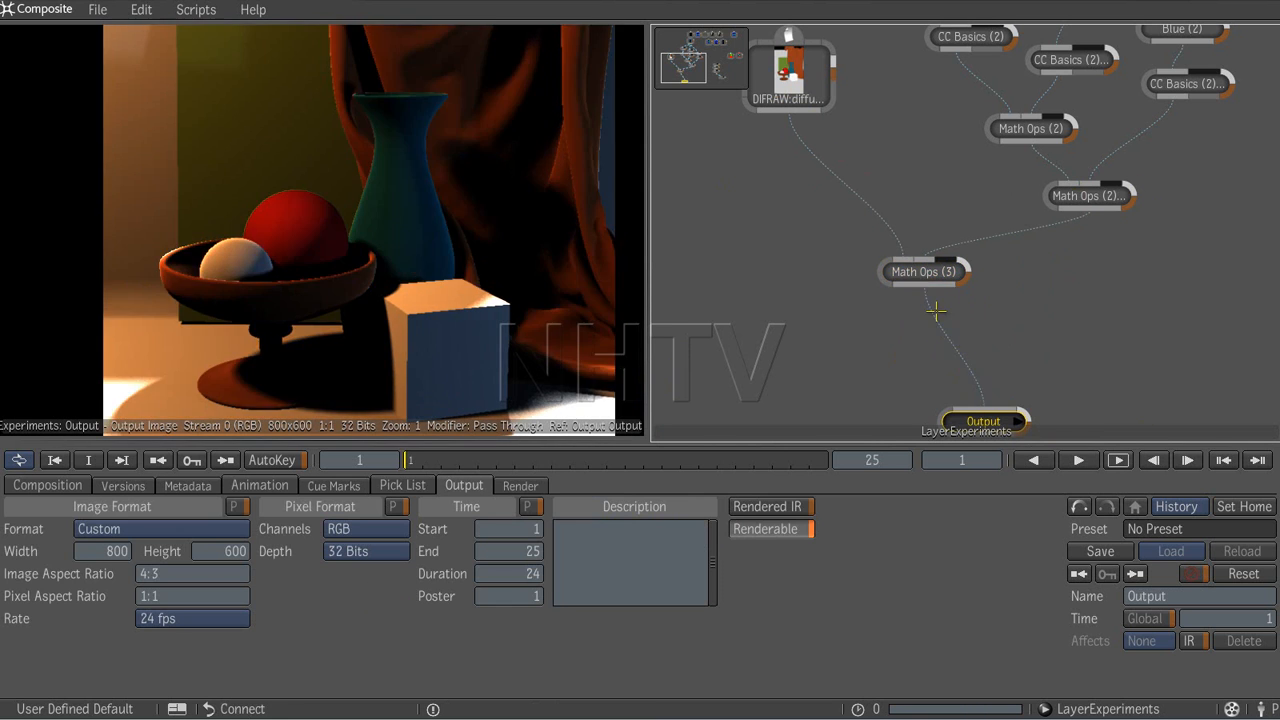
left_click_drag(983, 421, 922, 405)
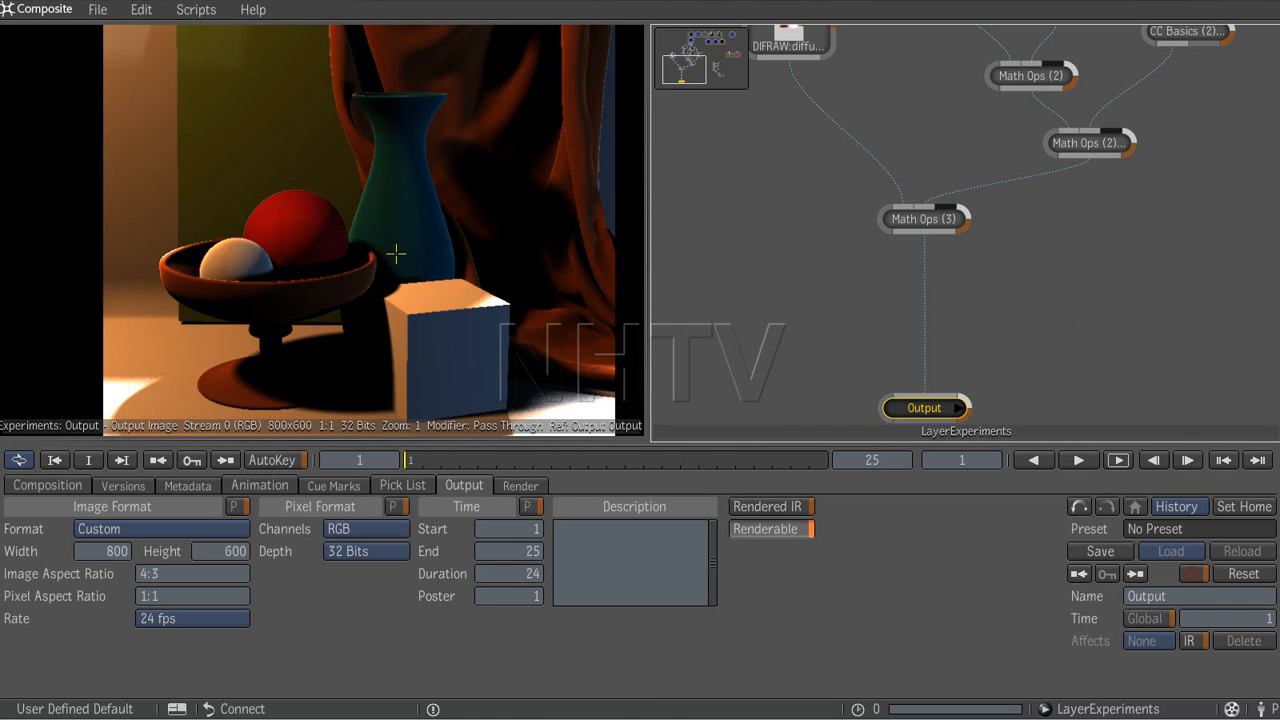
key("F4")
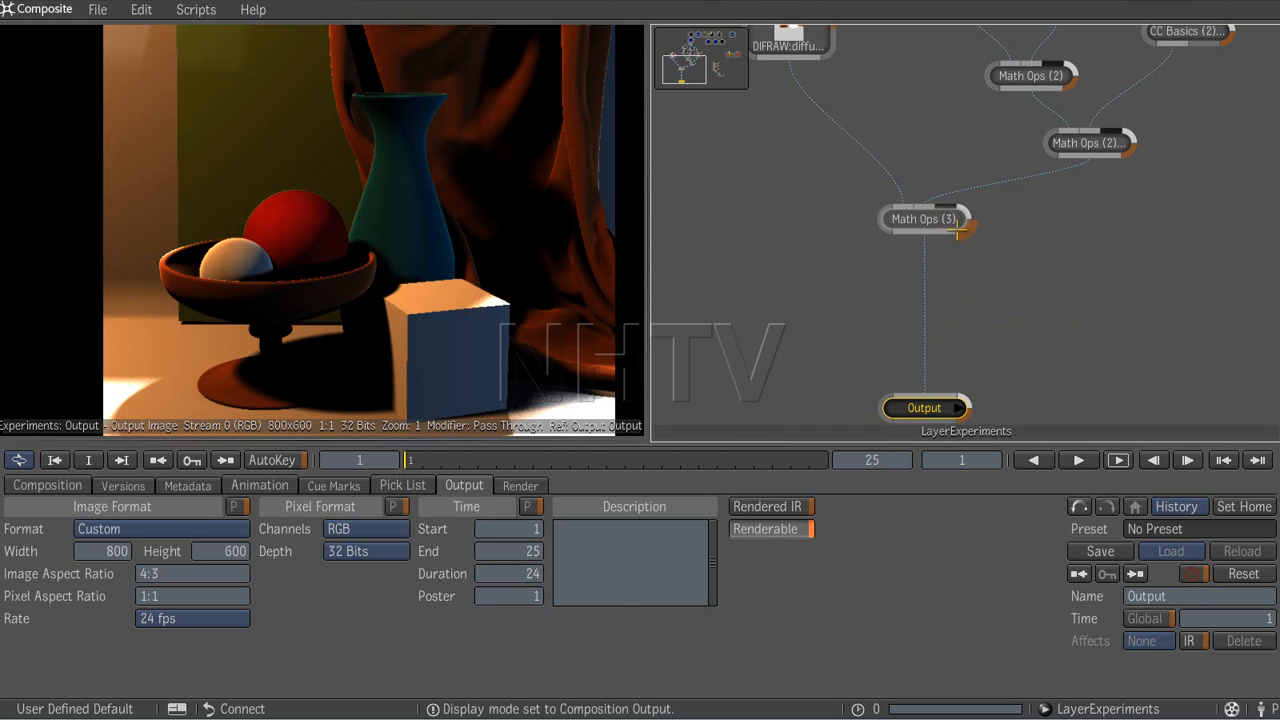
left_click(924, 219)
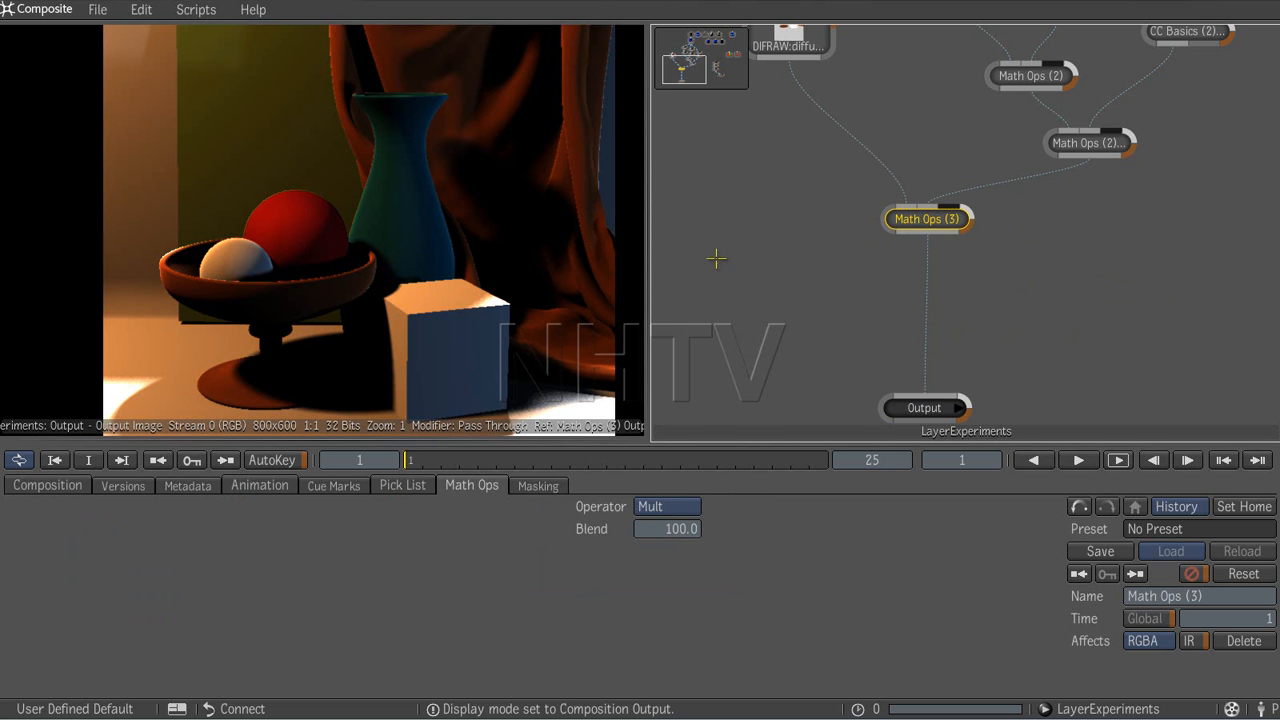
left_click_drag(928, 222, 925, 217)
Step: Paste an Add Math Ops node that combines the DIFRAW pass with the multiplied result, and connect it to Output
left_click(1088, 145)
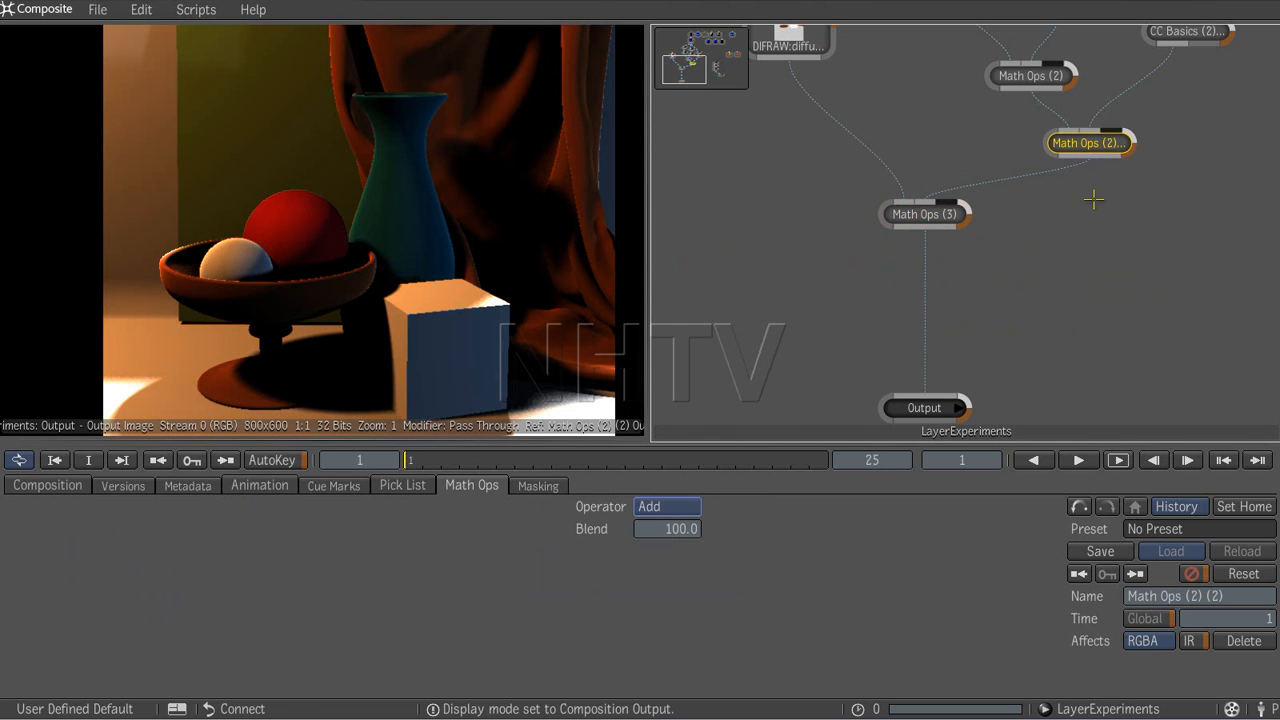
key("ctrl+v")
left_click_drag(1116, 238, 868, 307)
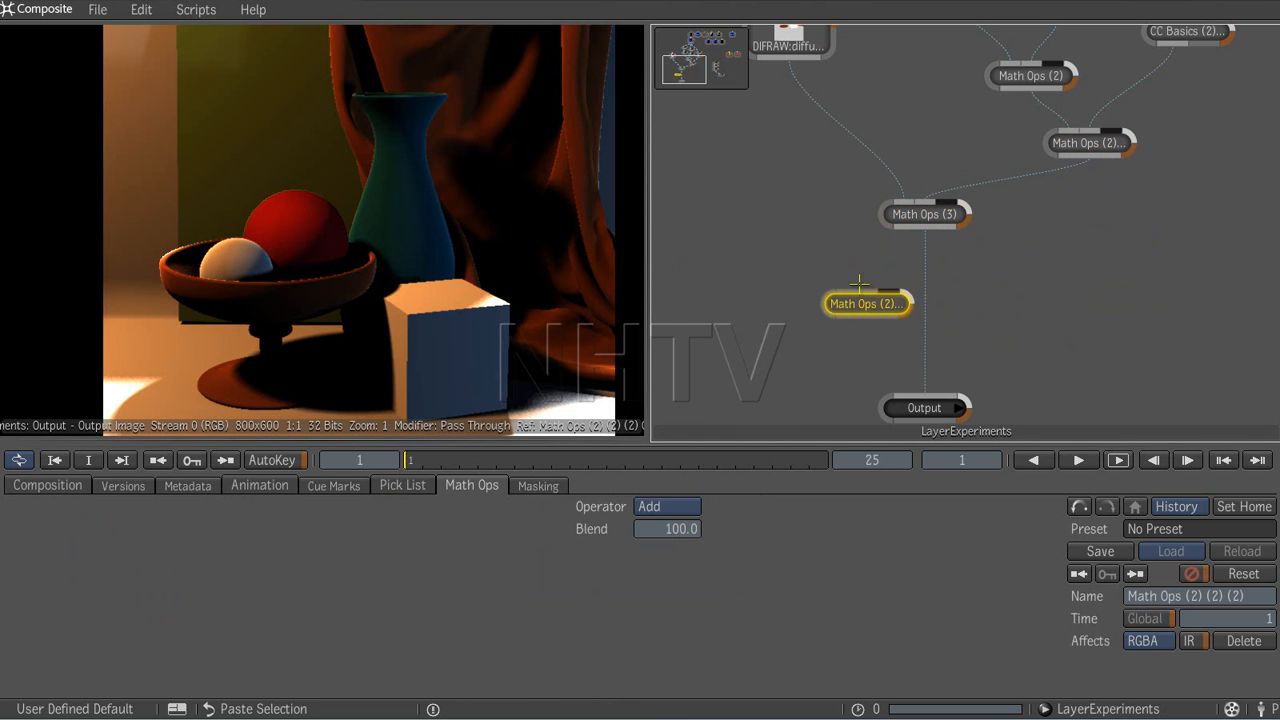
left_click_drag(781, 66, 868, 290)
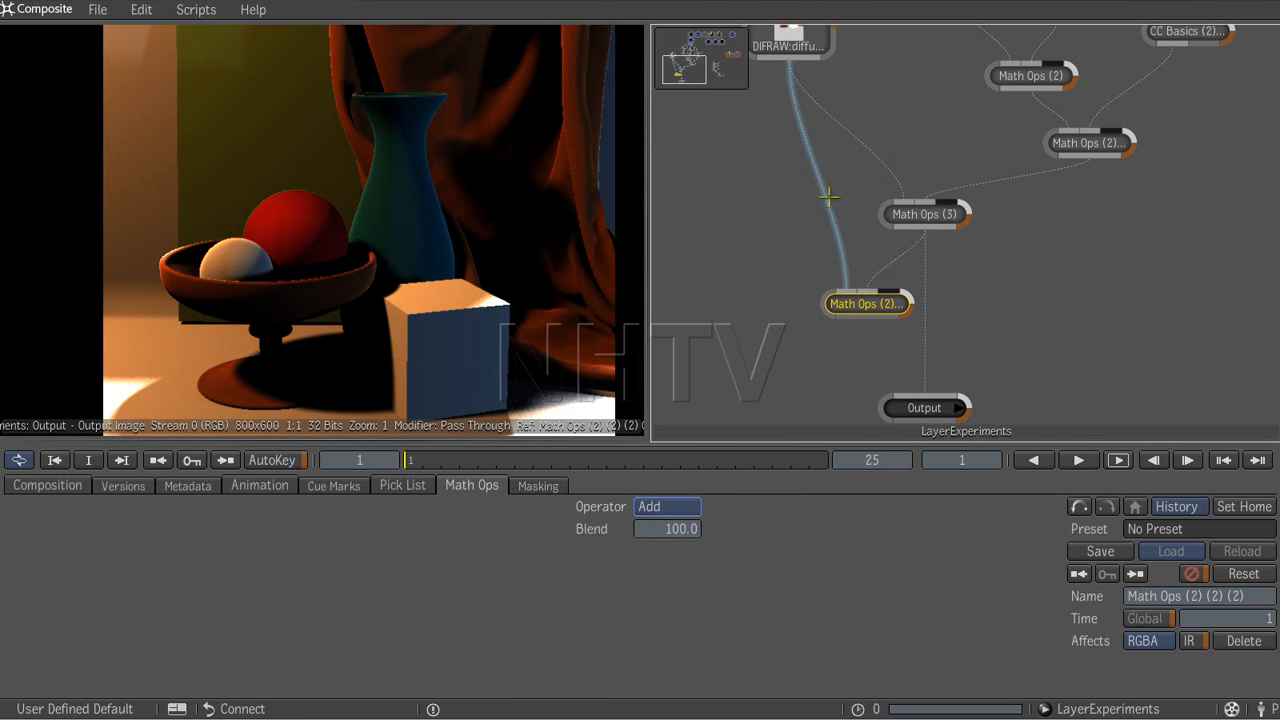
left_click(790, 47)
left_click(868, 304)
left_click_drag(869, 318, 919, 390)
mouse_move(869, 305)
left_mouse_down()
mouse_move(926, 297)
mouse_move(882, 311)
left_mouse_up()
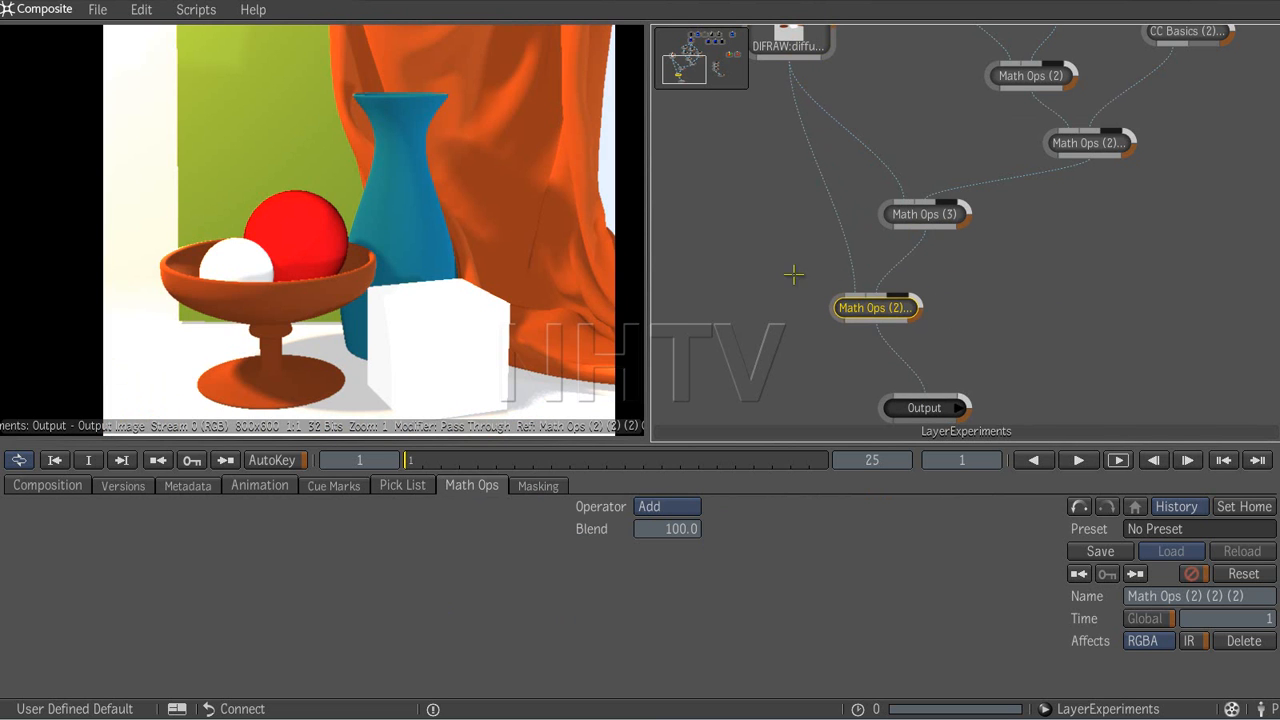
Step: Insert a CC Basics node between the DIFRAW pass and the Add Math Ops node, with a master gain of 0.2
middle_click(725, 228)
left_click(1183, 158)
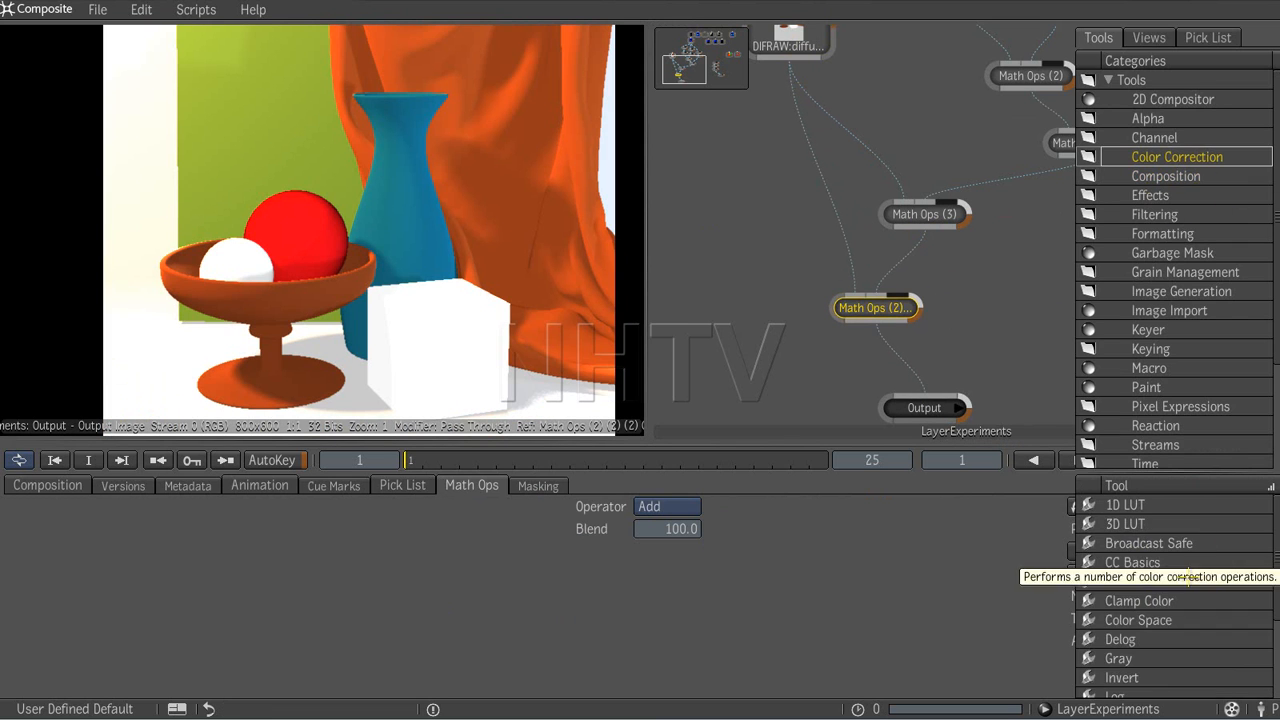
left_click_drag(1140, 562, 827, 195)
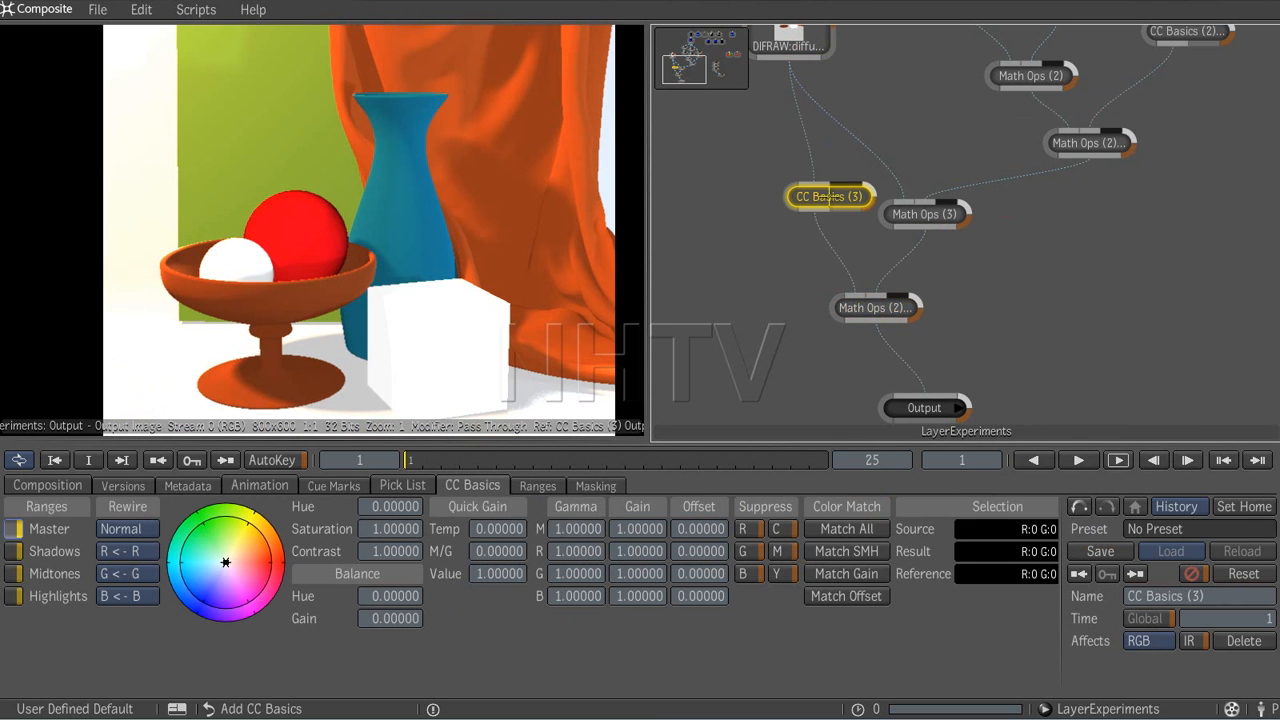
left_click_drag(651, 527, 576, 527)
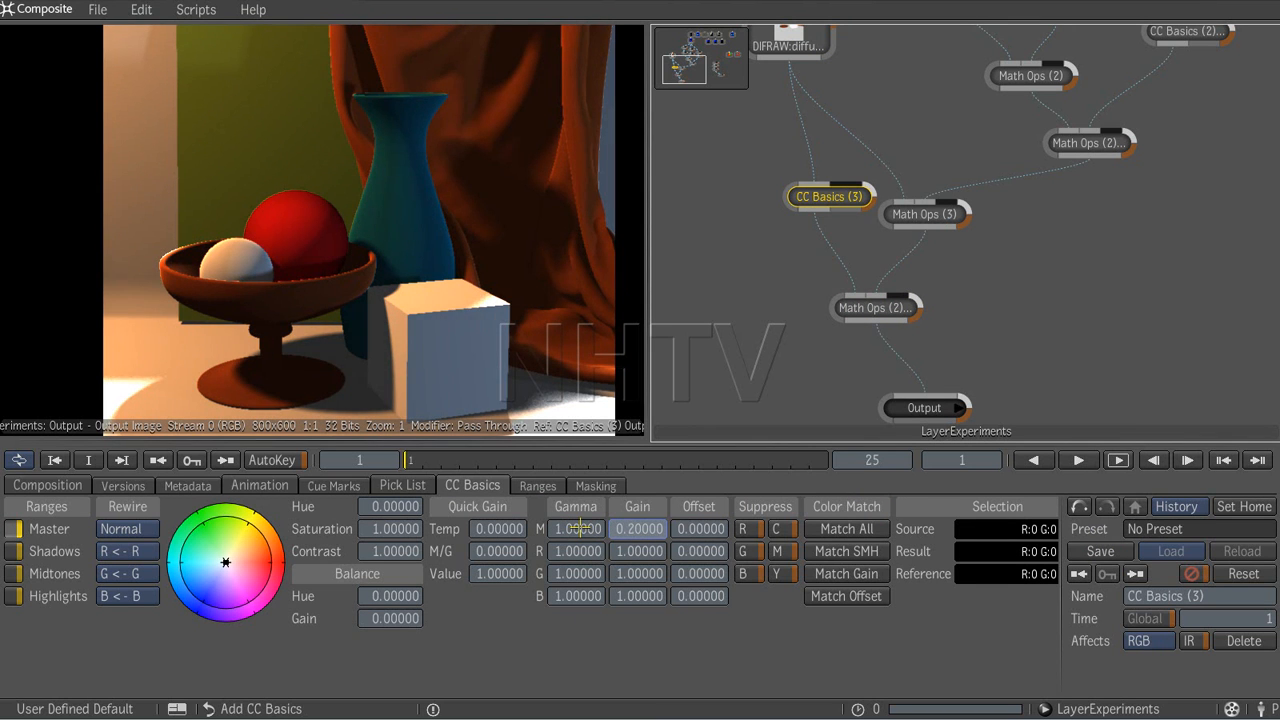
Step: Set the master gain of the CC Basics node to 0.25 and align Output beneath the final Math Ops node
left_click_drag(582, 527, 582, 528)
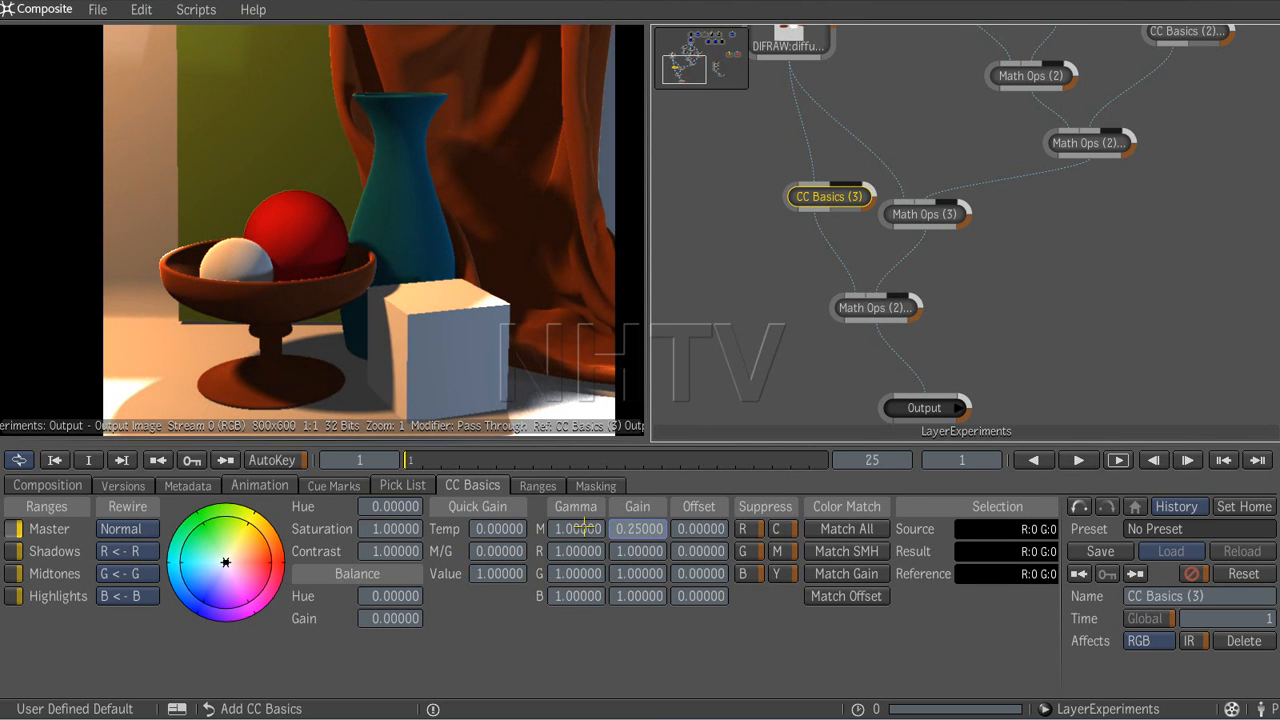
left_click_drag(920, 408, 869, 398)
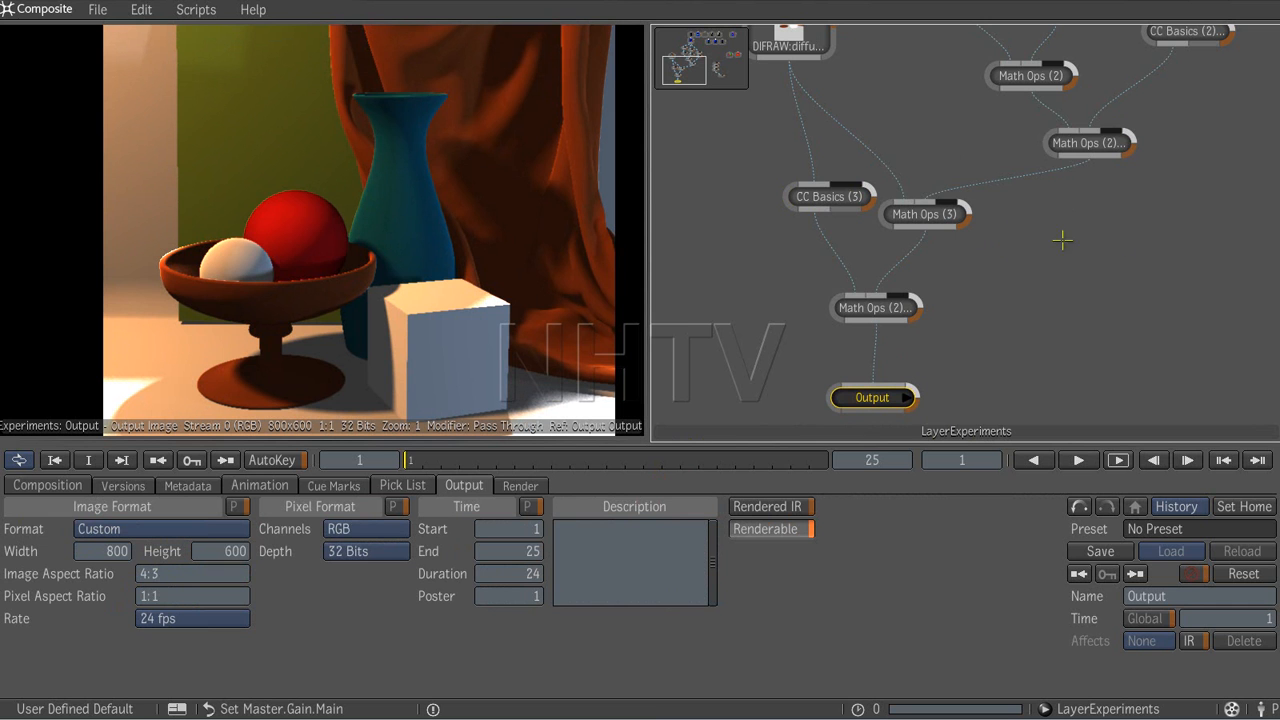
Step: Set the display mode to Tool Output and compare the DIFF pass with the full Default View of masterLayer_001
mouse_move(1100, 217)
left_mouse_down()
mouse_move(971, 369)
mouse_move(857, 451)
left_mouse_up()
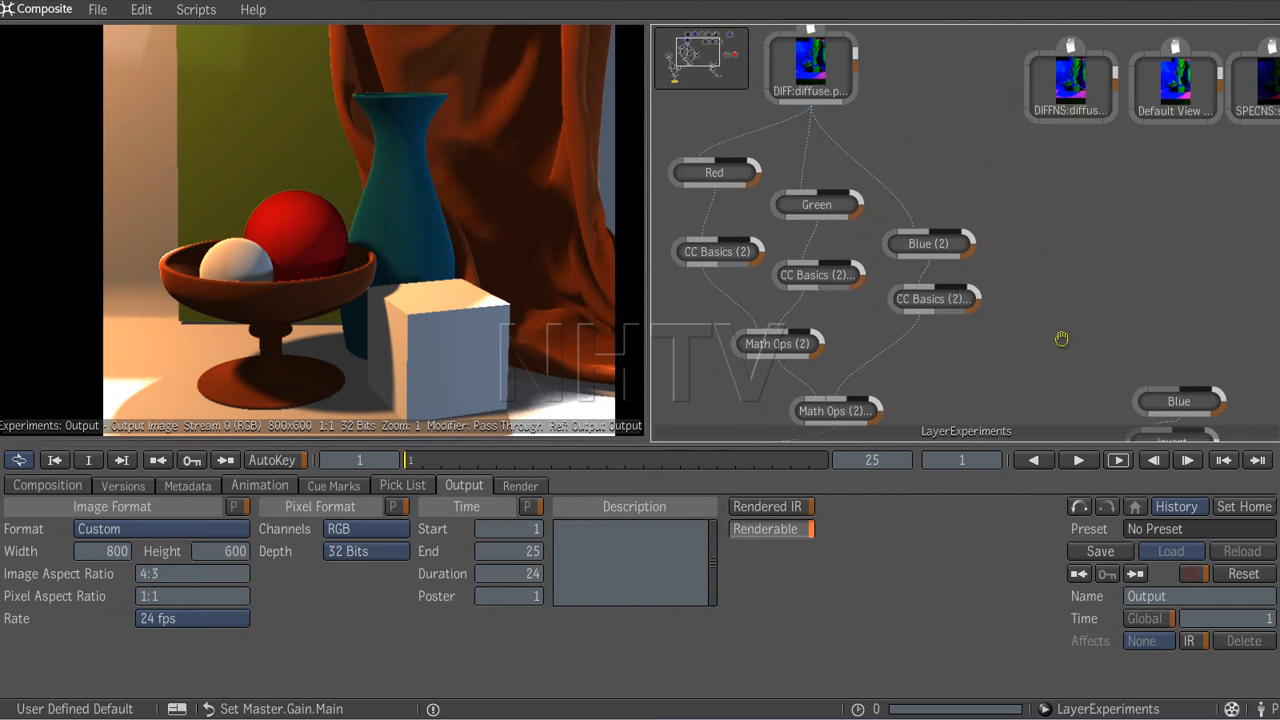
left_click_drag(1074, 289, 926, 450)
mouse_move(1022, 336)
left_mouse_down()
mouse_move(999, 366)
mouse_move(1126, 370)
mouse_move(978, 350)
left_mouse_up()
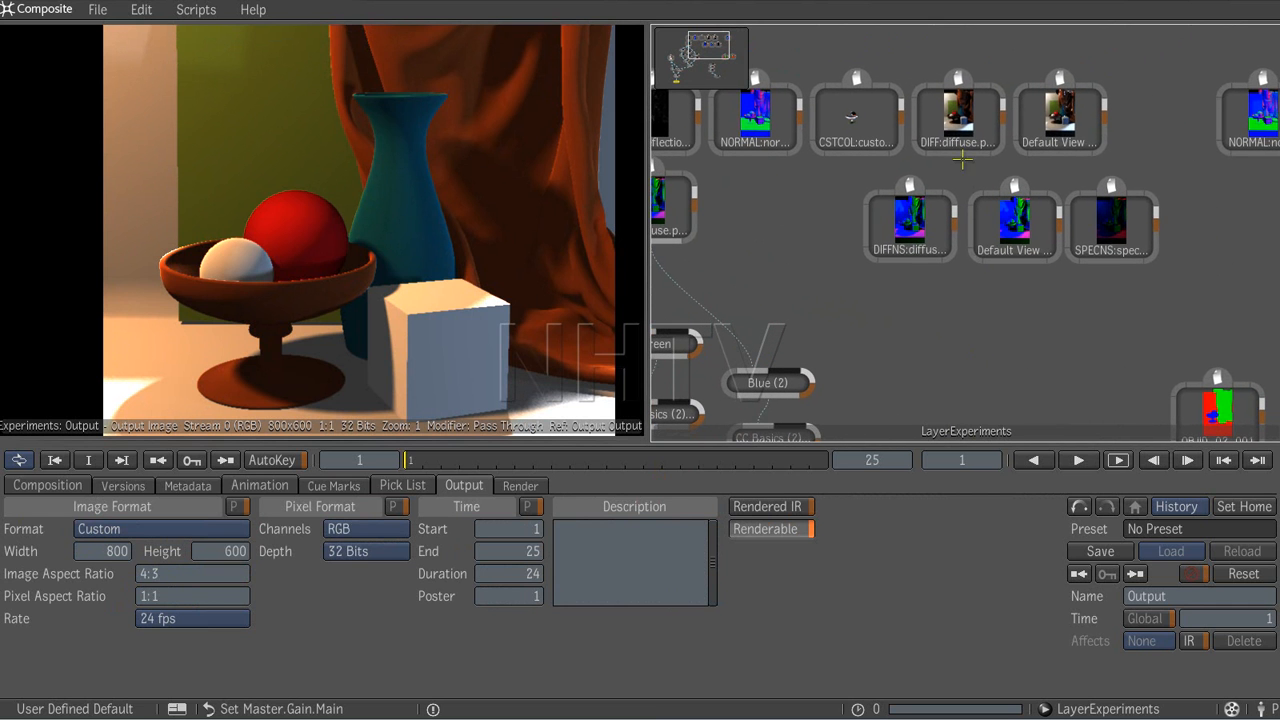
left_click(964, 117)
key("F4")
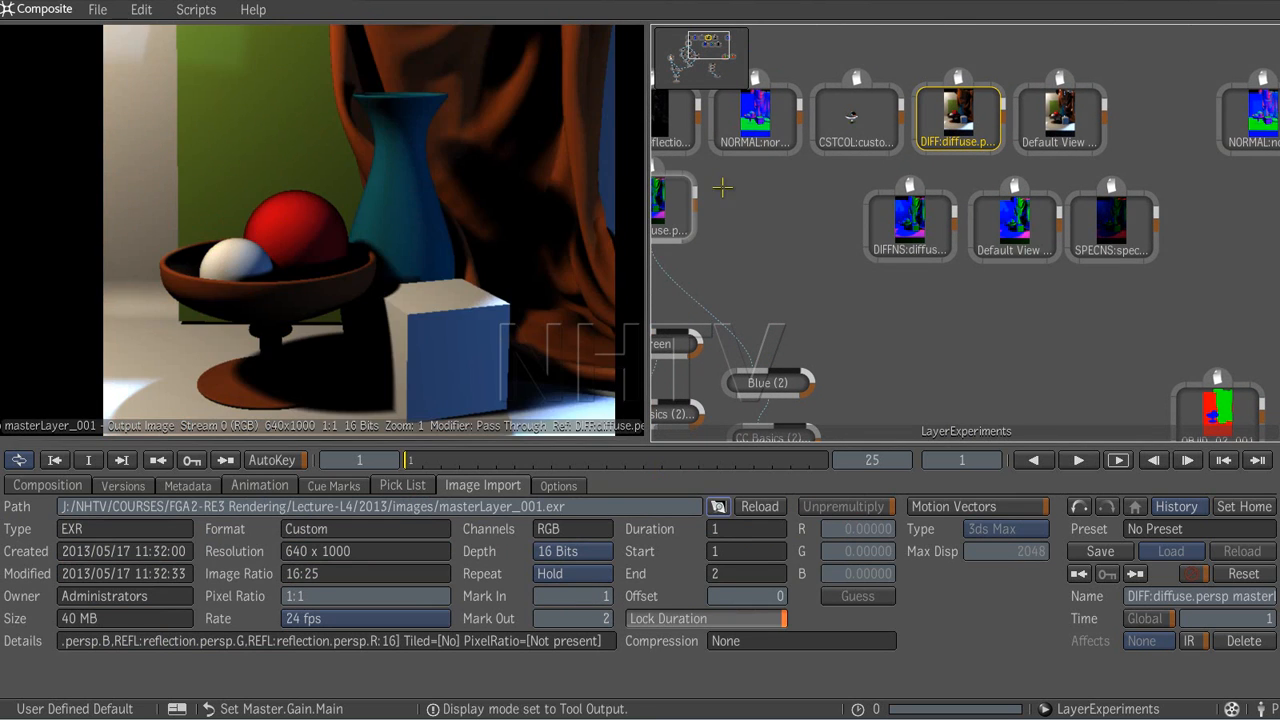
left_click(1061, 117)
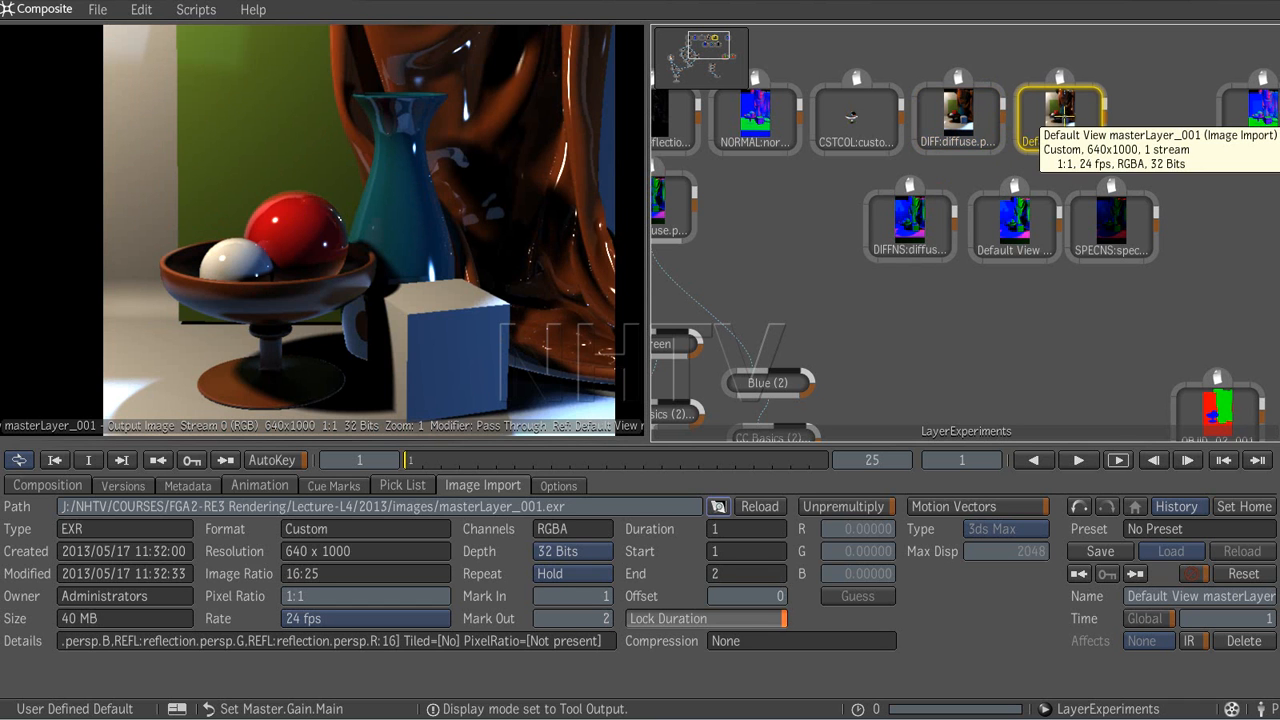
left_click(960, 117)
left_click(1059, 115)
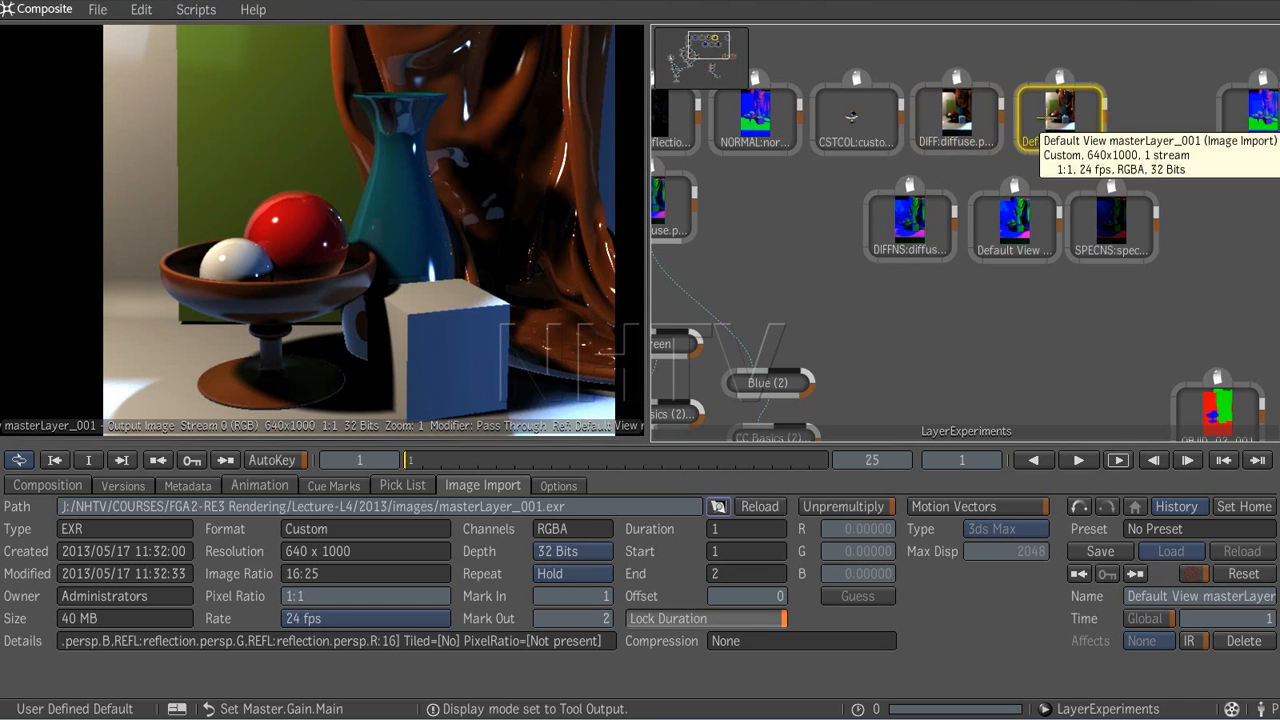
Step: Compare the REFL reflection pass with the CSTCOL custom color pass
middle_click_drag(784, 213, 917, 223)
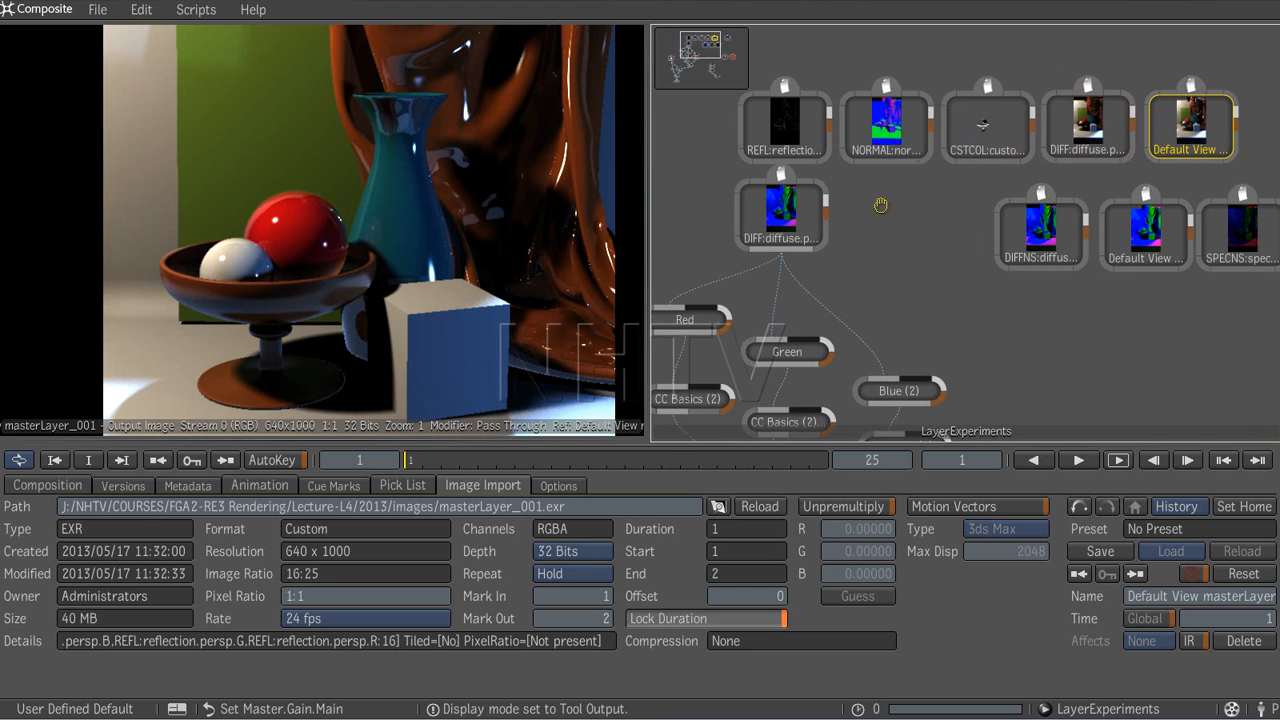
left_click(781, 121)
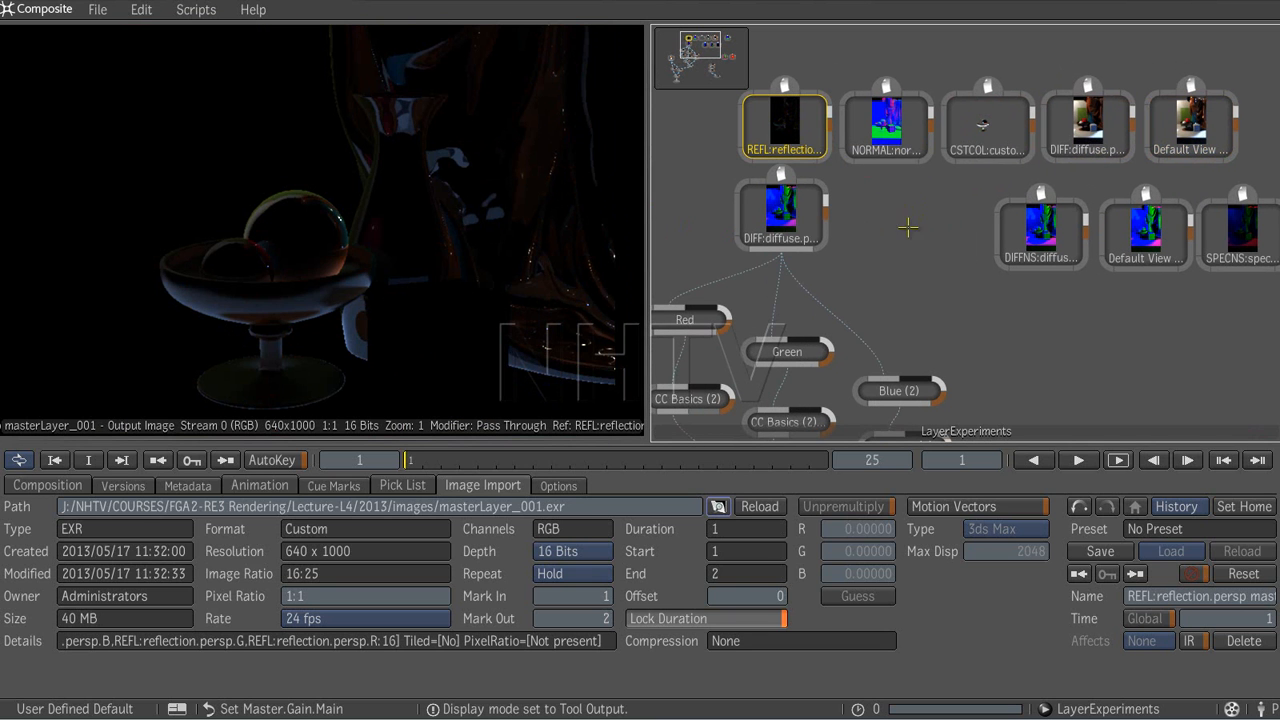
left_click(983, 128)
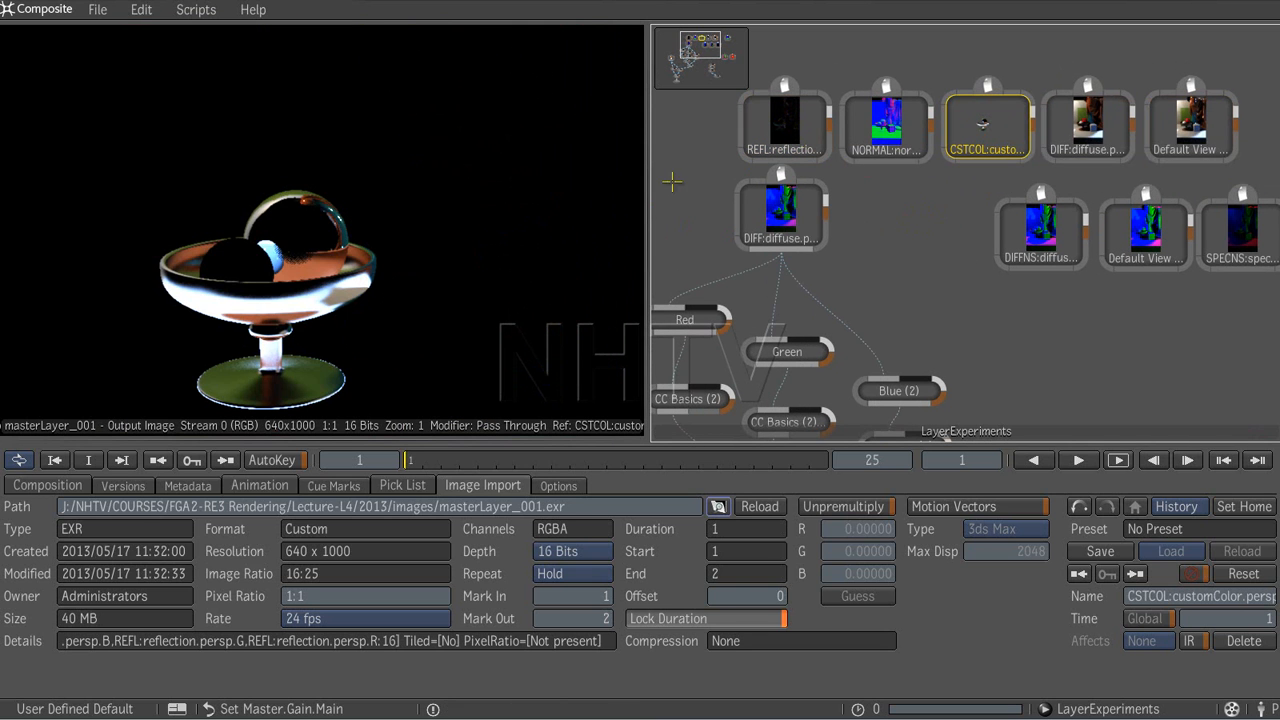
left_click(807, 129)
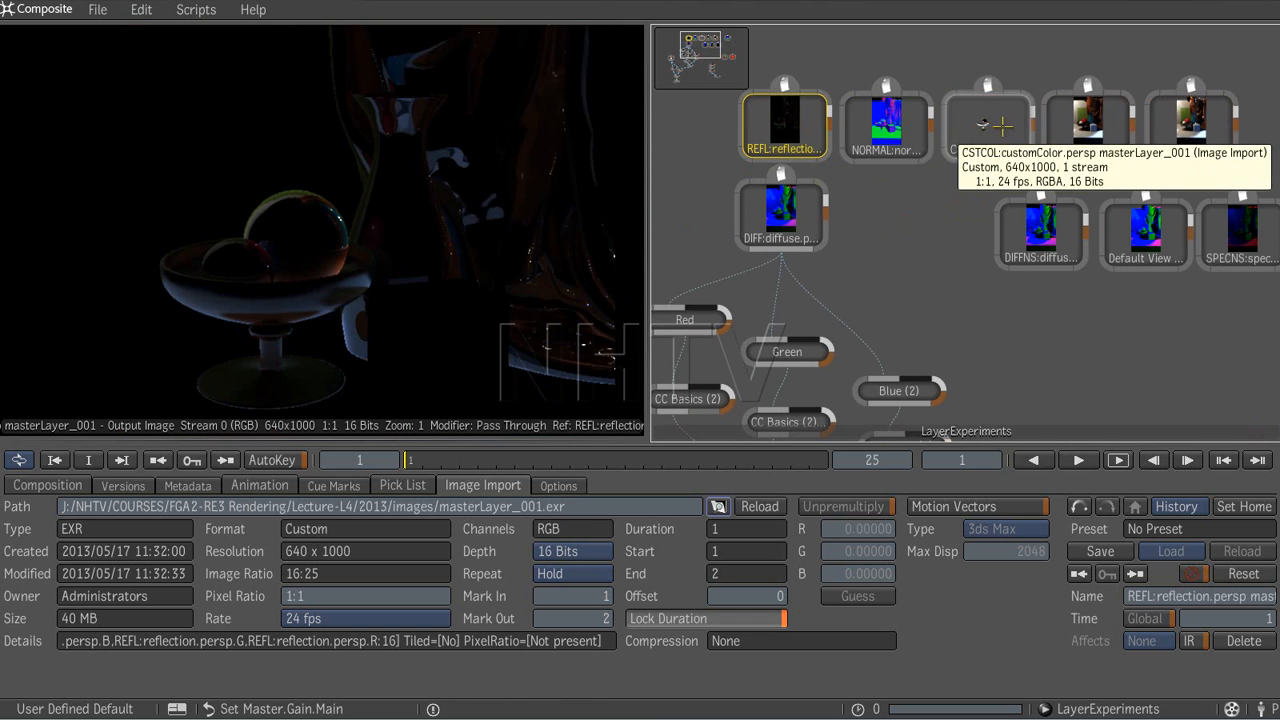
left_click(1003, 127)
left_click(810, 127)
left_click(985, 128)
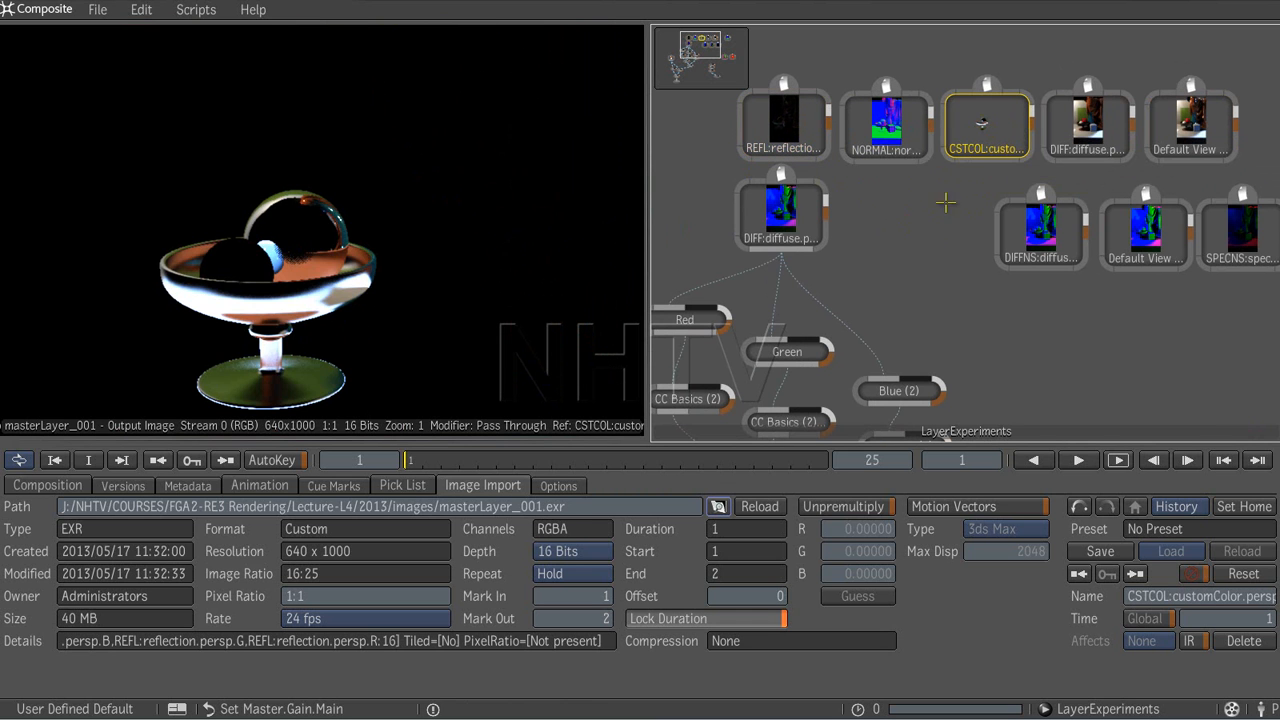
left_click(810, 128)
Step: Examine the OBJID_02_001 and OBJID_01_001 object ID images and the REFL pass
middle_click_drag(976, 280, 801, 118)
middle_click_drag(976, 213, 814, 223)
left_click(1105, 262)
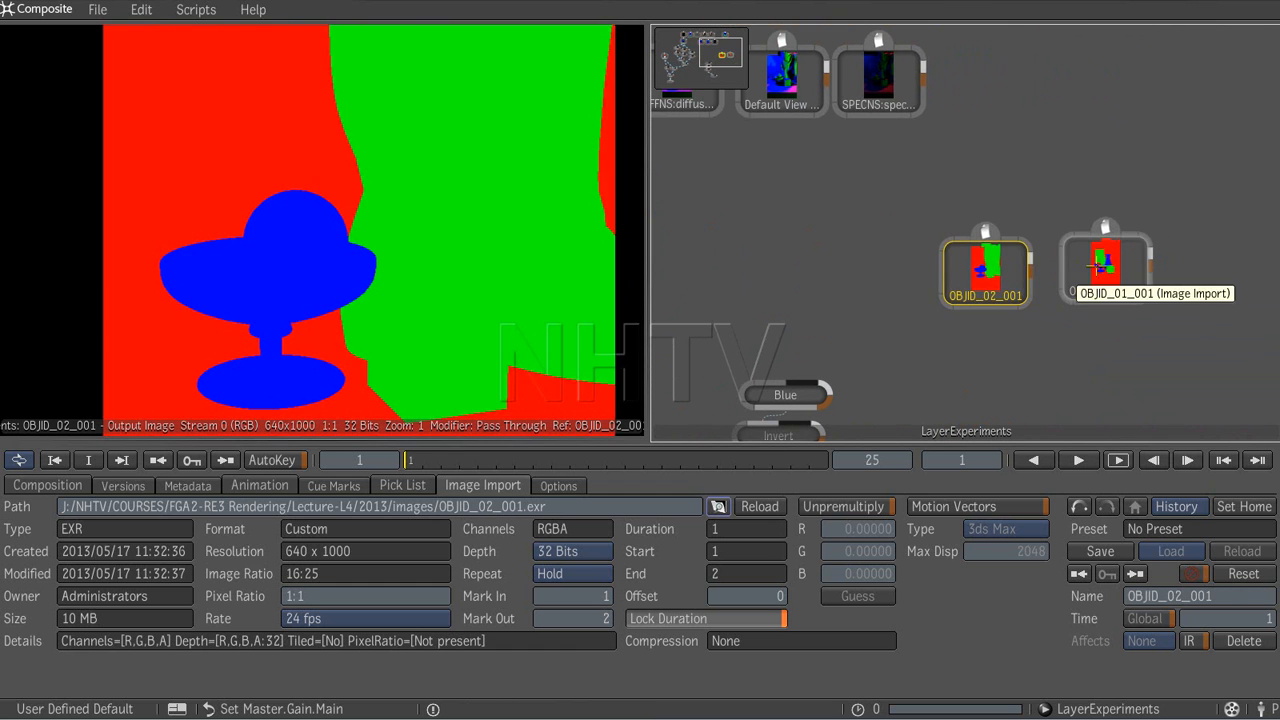
left_click(990, 282)
left_click(1083, 277)
middle_click_drag(831, 223, 1088, 398)
left_click(686, 148)
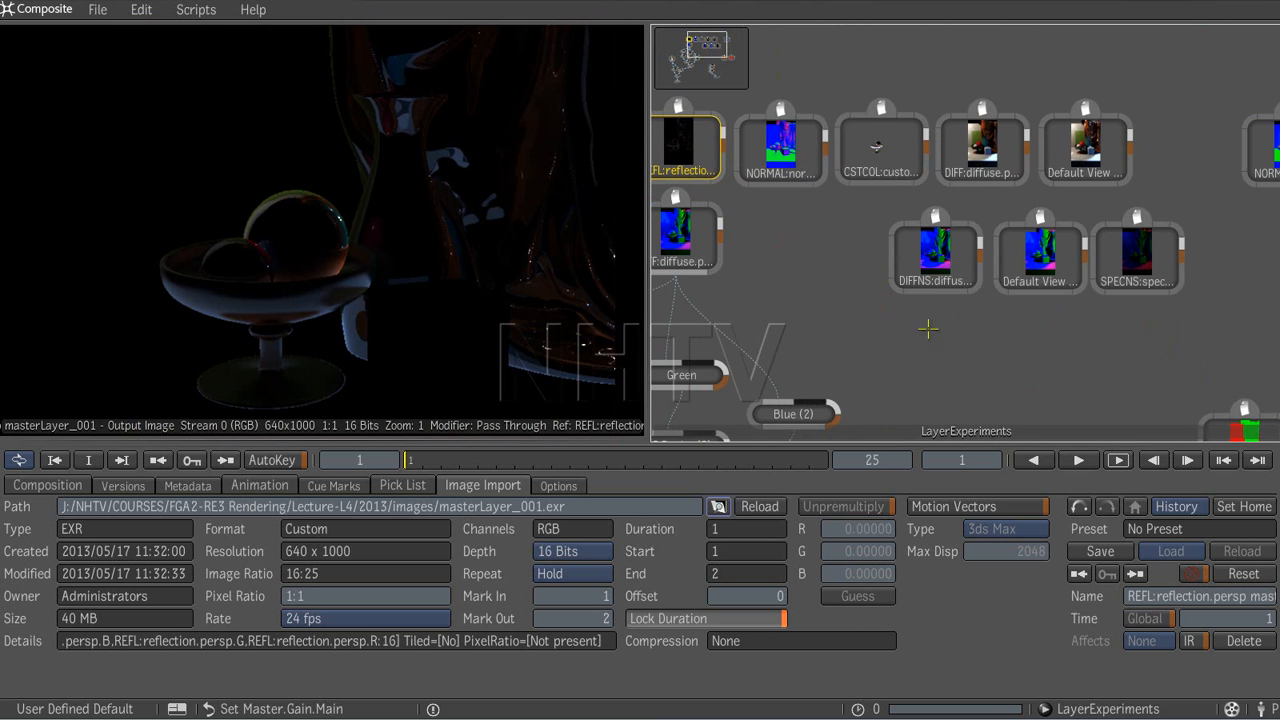
Step: Move the OBJID_02_001 and OBJID_01_001 nodes up side by side and view each object ID image
middle_click_drag(1005, 358, 750, 125)
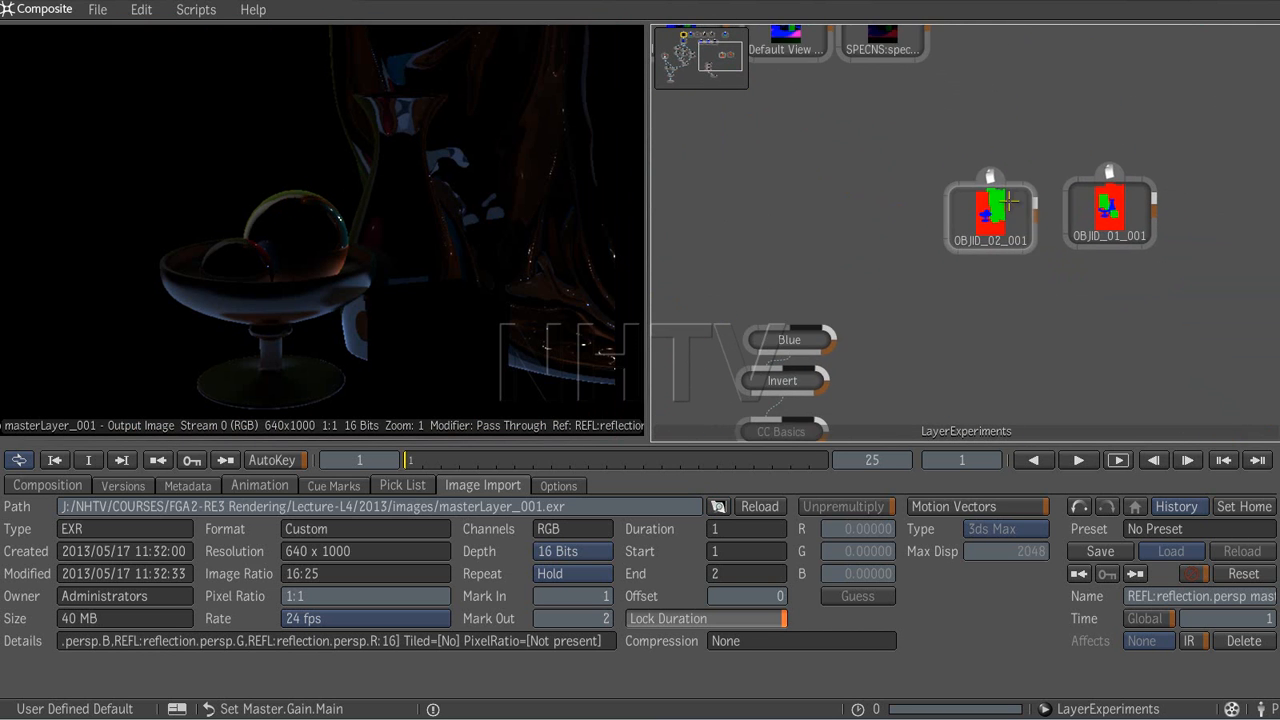
left_click(1000, 175)
left_click_drag(1000, 175, 1043, 112)
left_click_drag(1106, 203, 1172, 110)
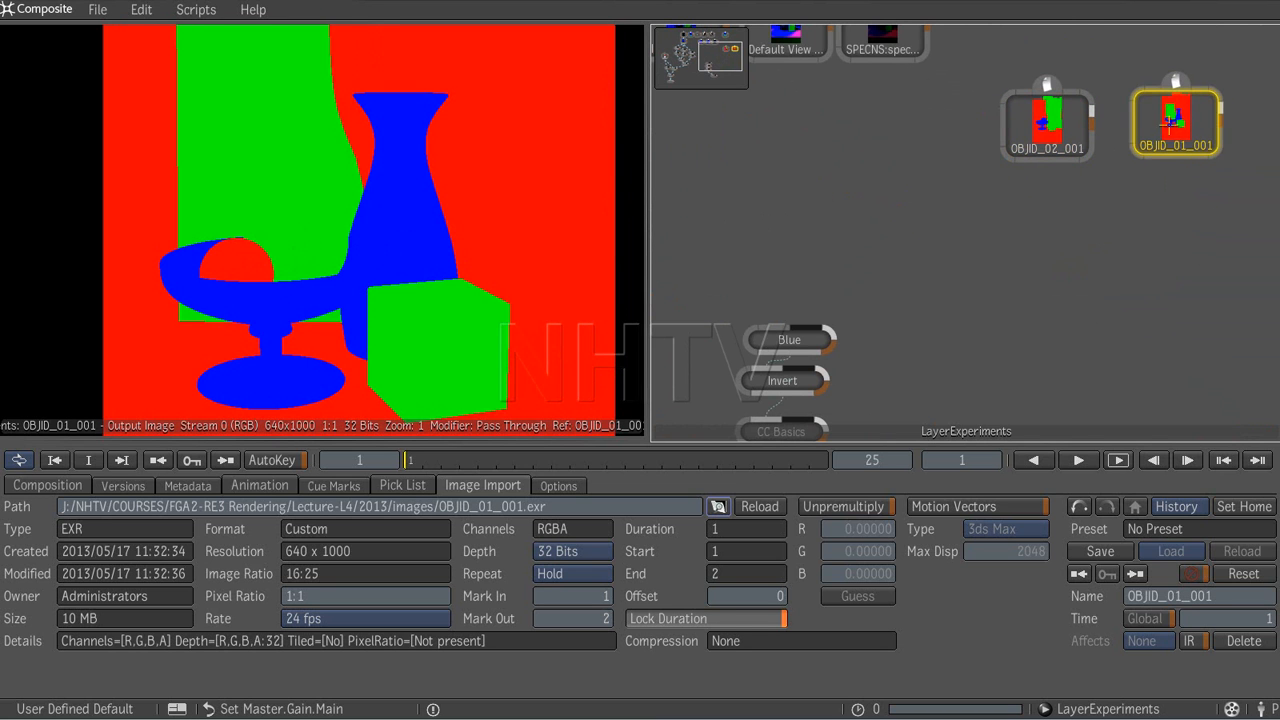
left_click(1028, 128)
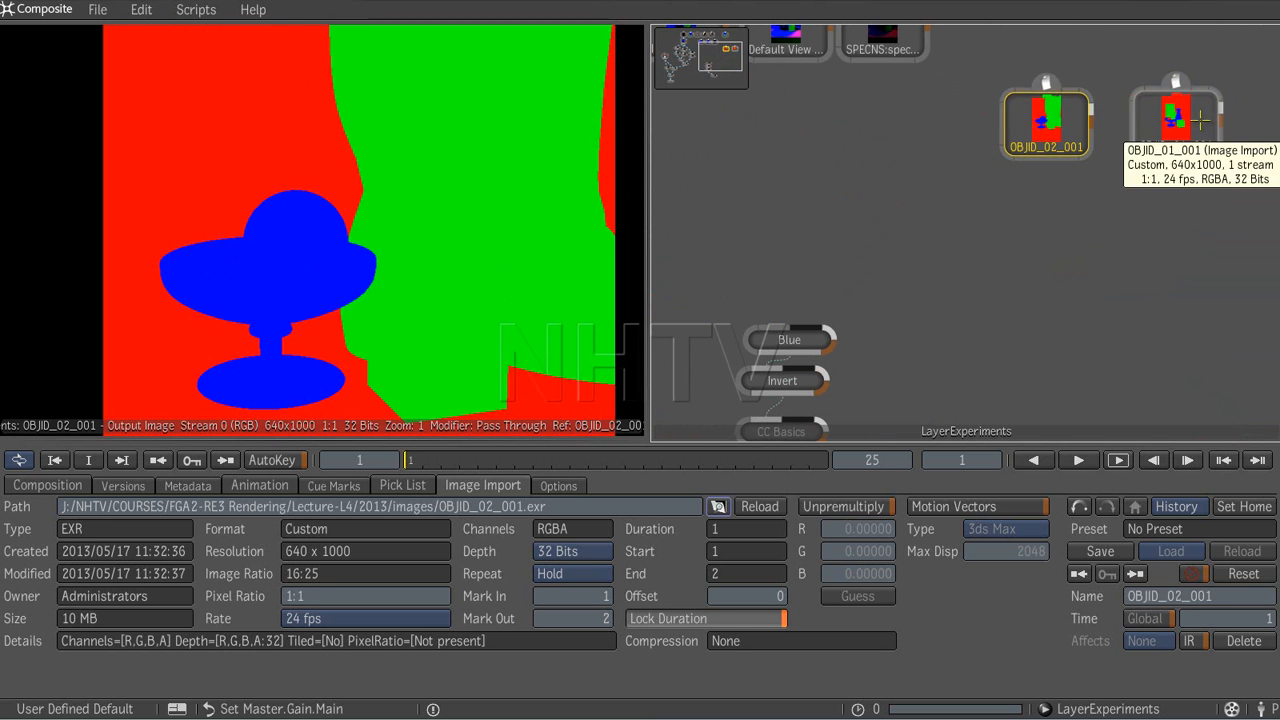
left_click(1175, 118)
Step: Feed the Blue rewire node from OBJID_02_001, and paste a copy fed from OBJID_01_001 with the Green preset loaded
left_click_drag(786, 340, 1031, 166)
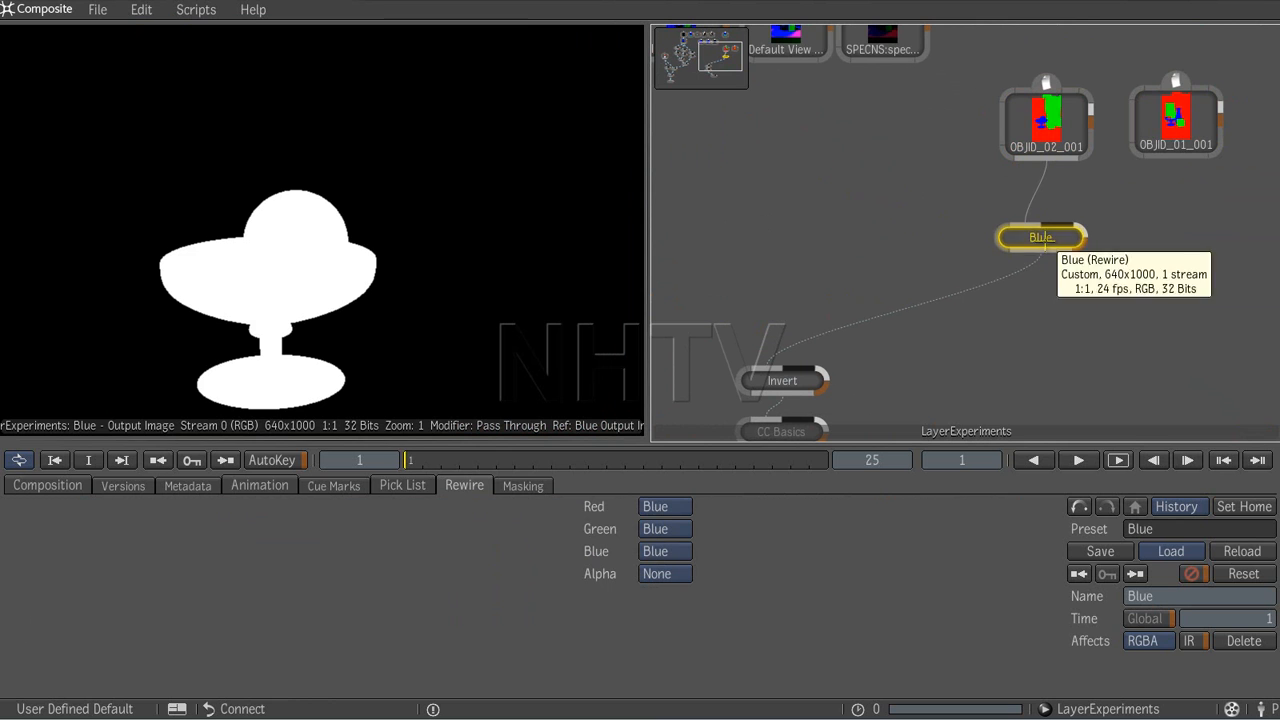
key("ctrl+v")
left_click_drag(1145, 243, 1172, 125)
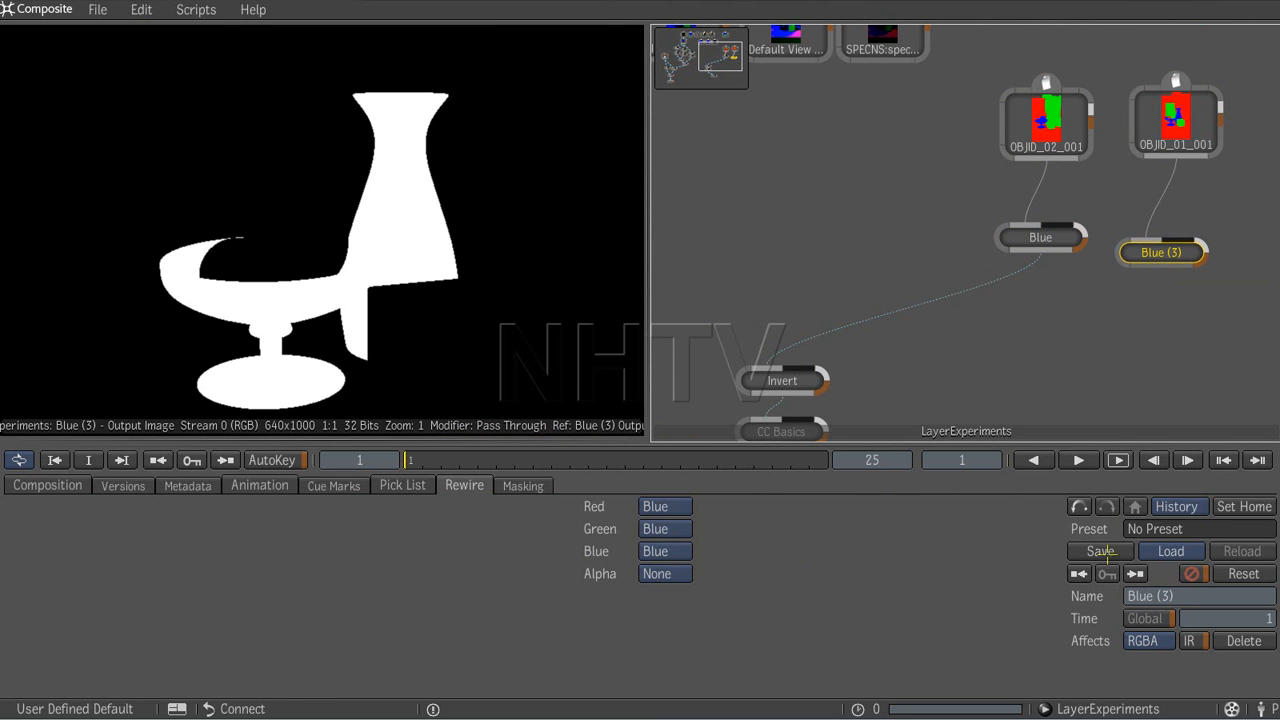
left_click(1172, 551)
left_click(1170, 519)
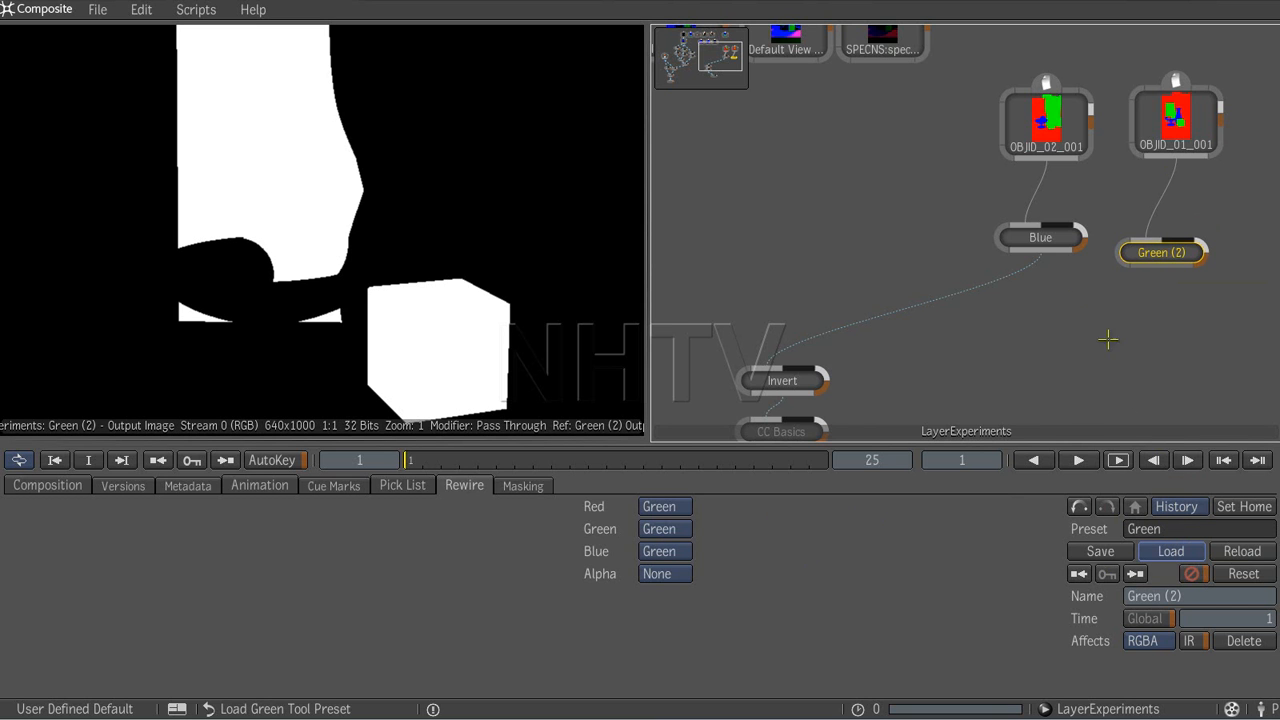
Step: Add a Math Ops node fed by the Blue and Green object ID masks, with its operator set to Mult
middle_click(882, 269)
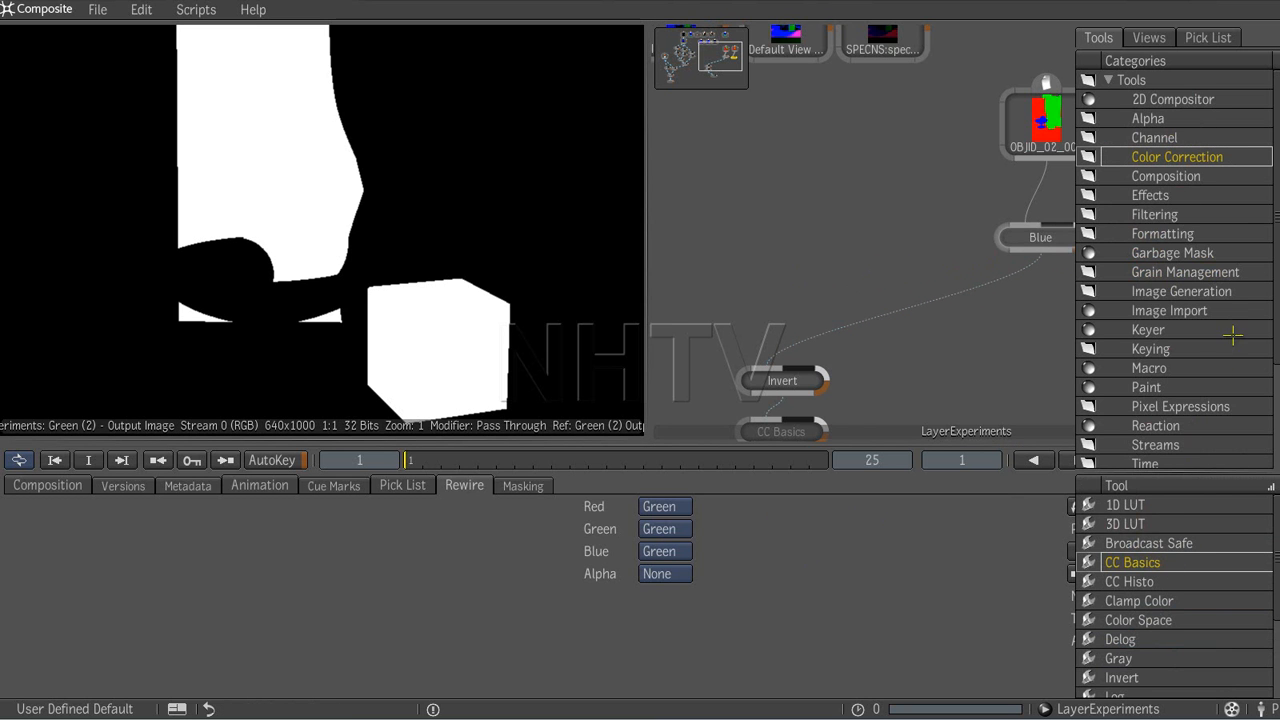
scroll(1271, 196, "down", 5)
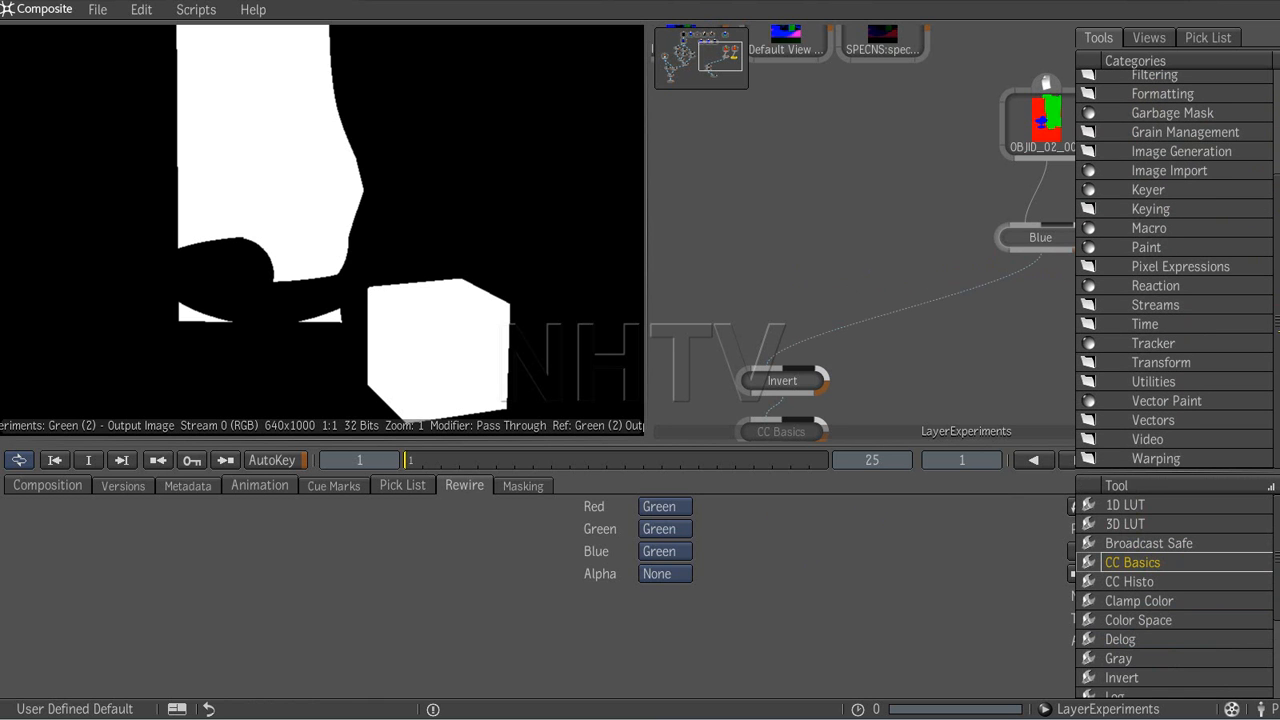
scroll(1178, 268, "up", 5)
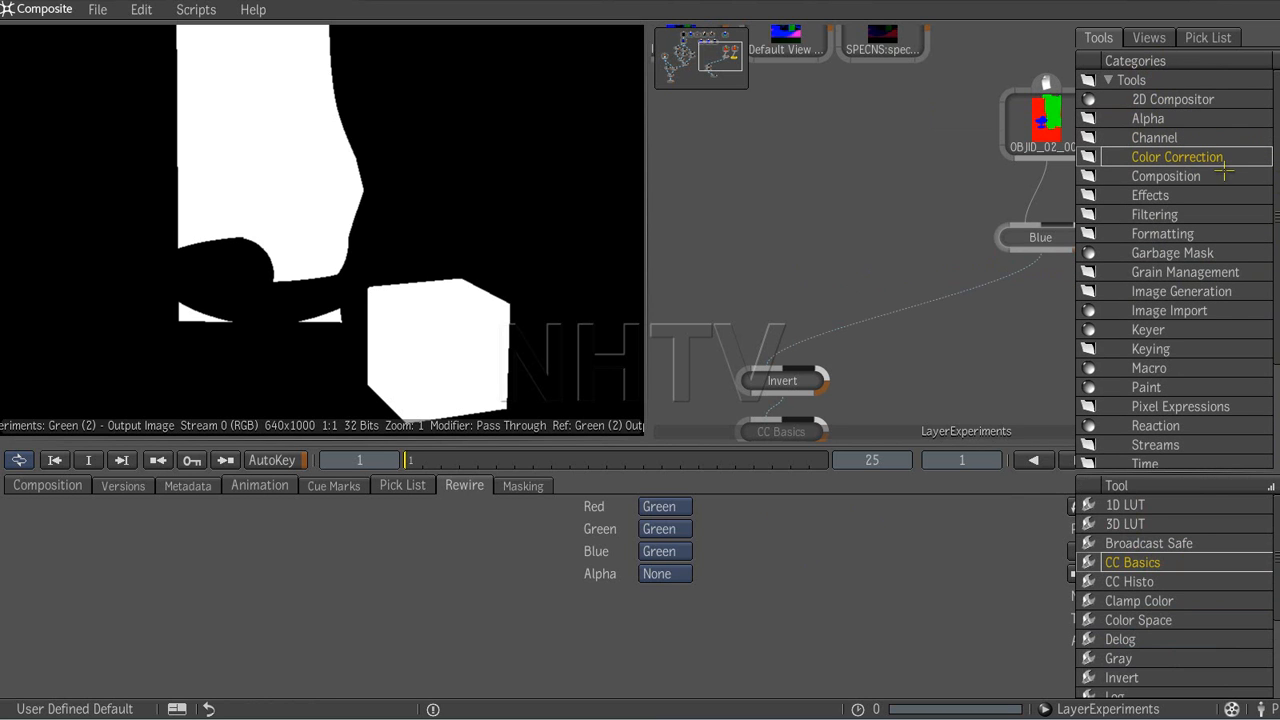
scroll(1262, 248, "down", 5)
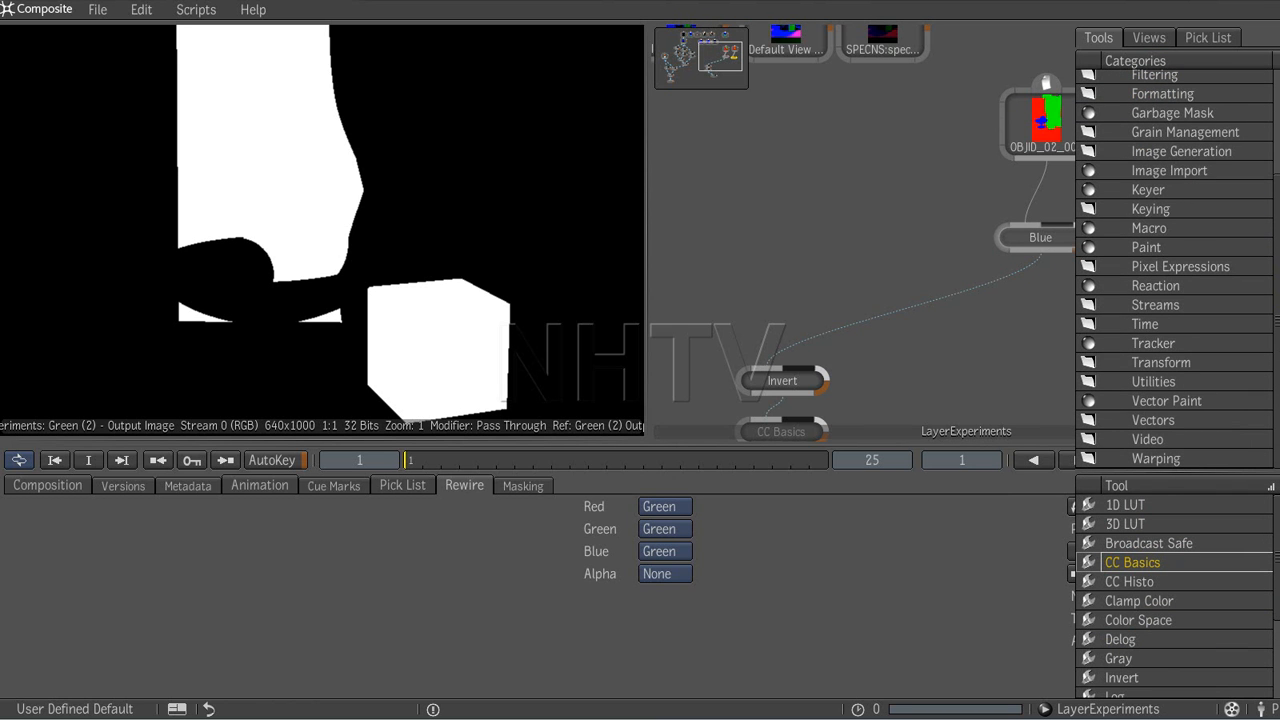
scroll(1192, 200, "up", 5)
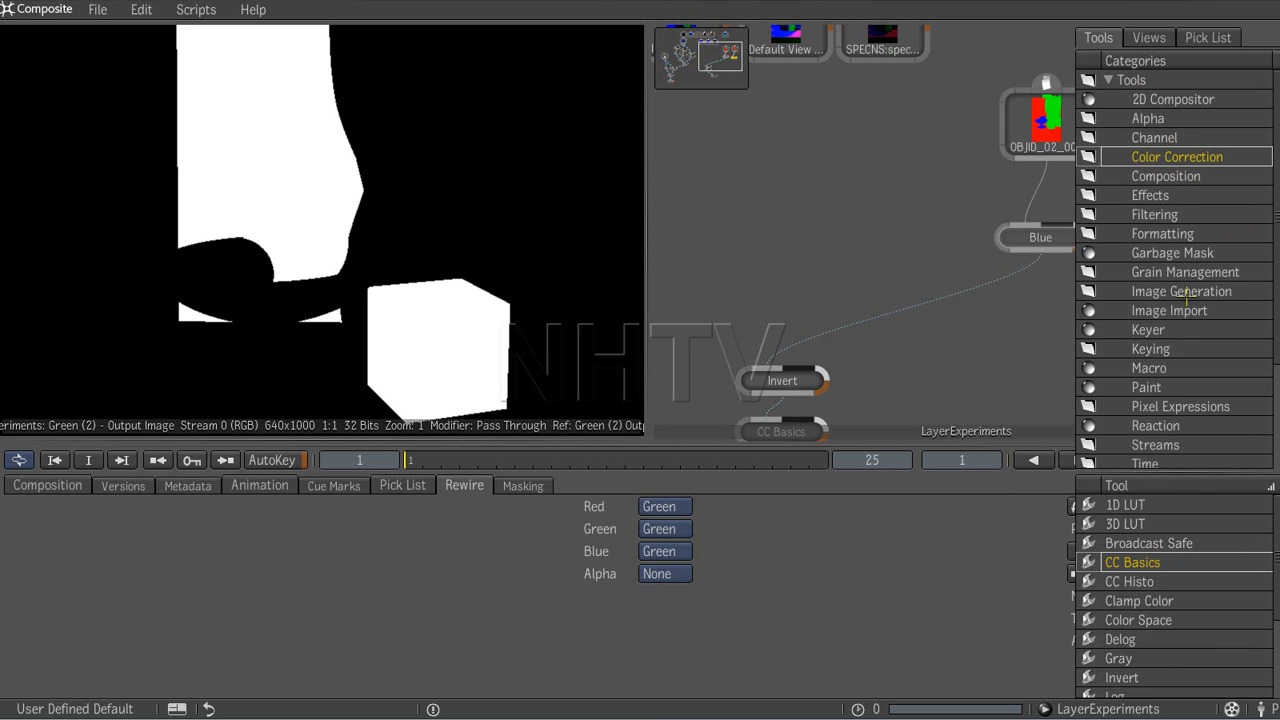
left_click(1167, 176)
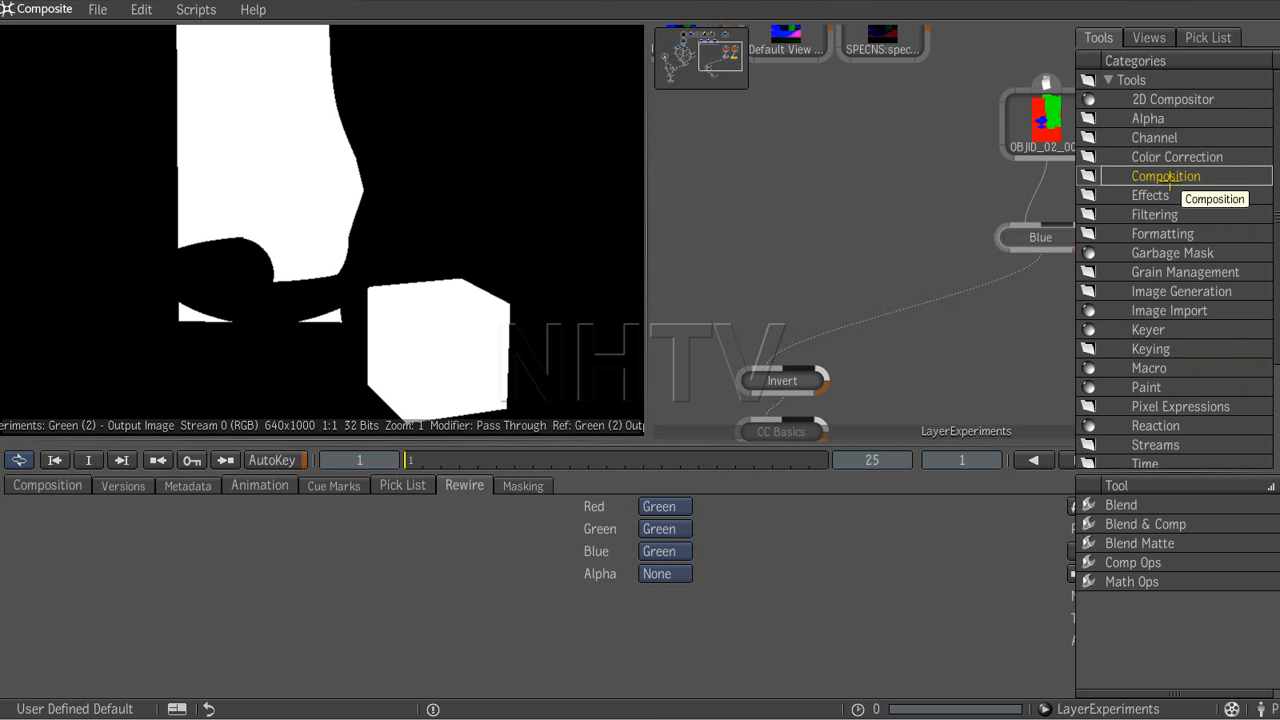
left_click(1124, 582)
left_click(1085, 340)
left_click_drag(1085, 340, 1040, 238)
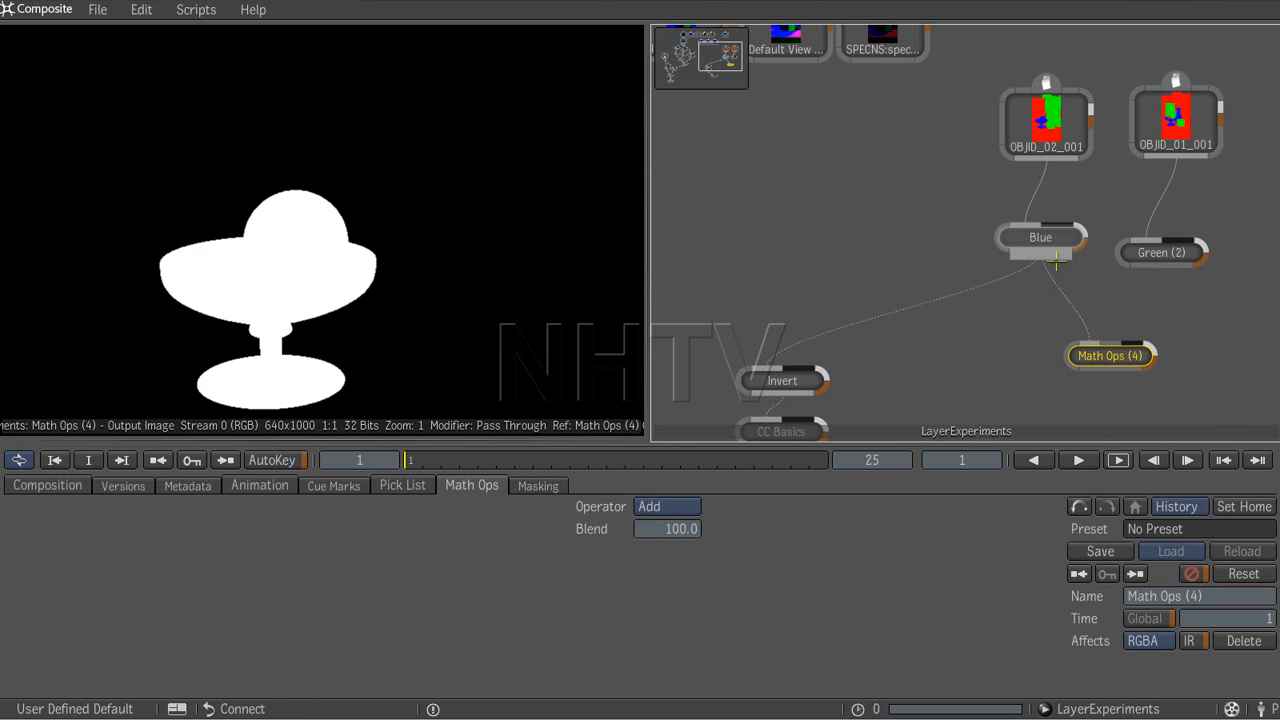
left_click_drag(1112, 340, 1160, 252)
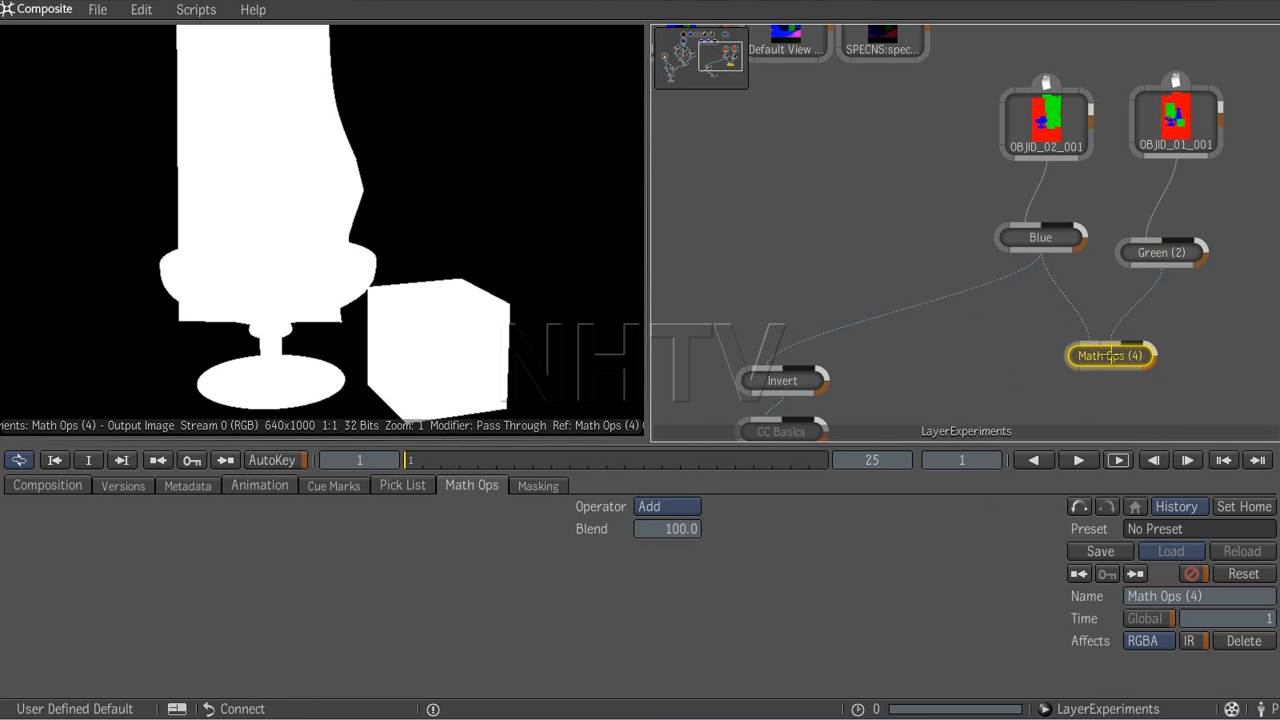
left_click(660, 506)
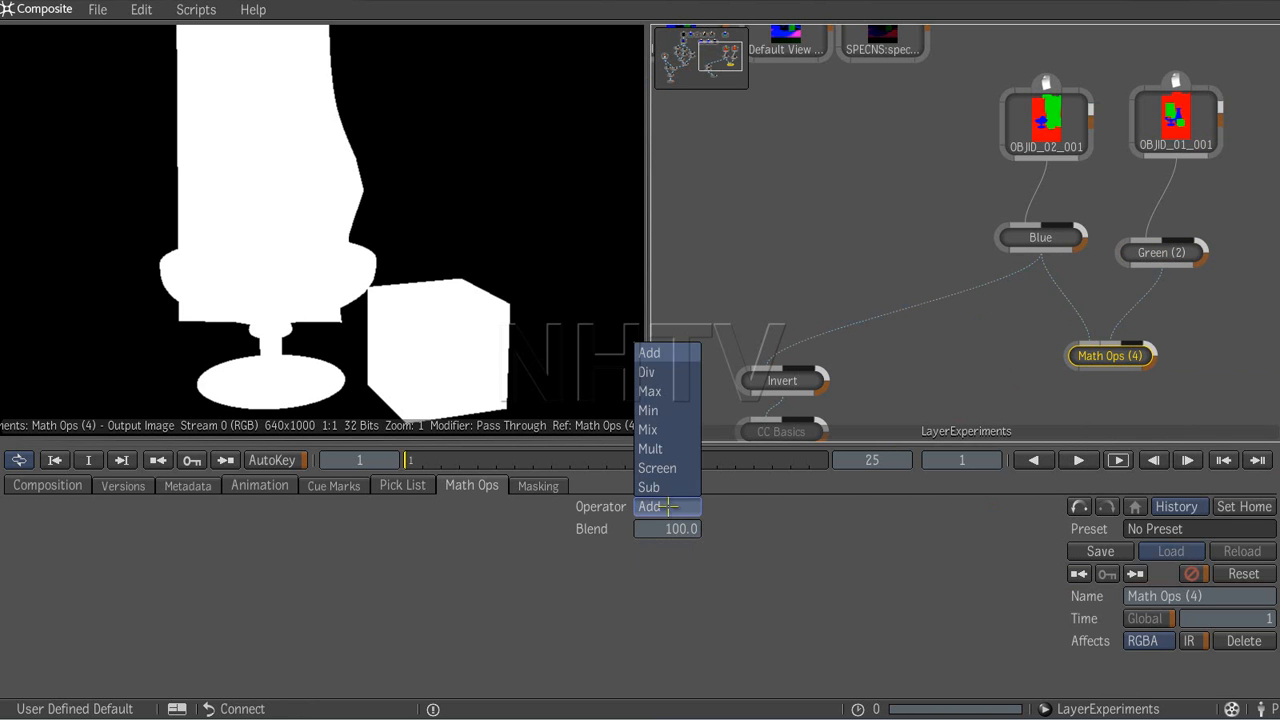
left_click(655, 449)
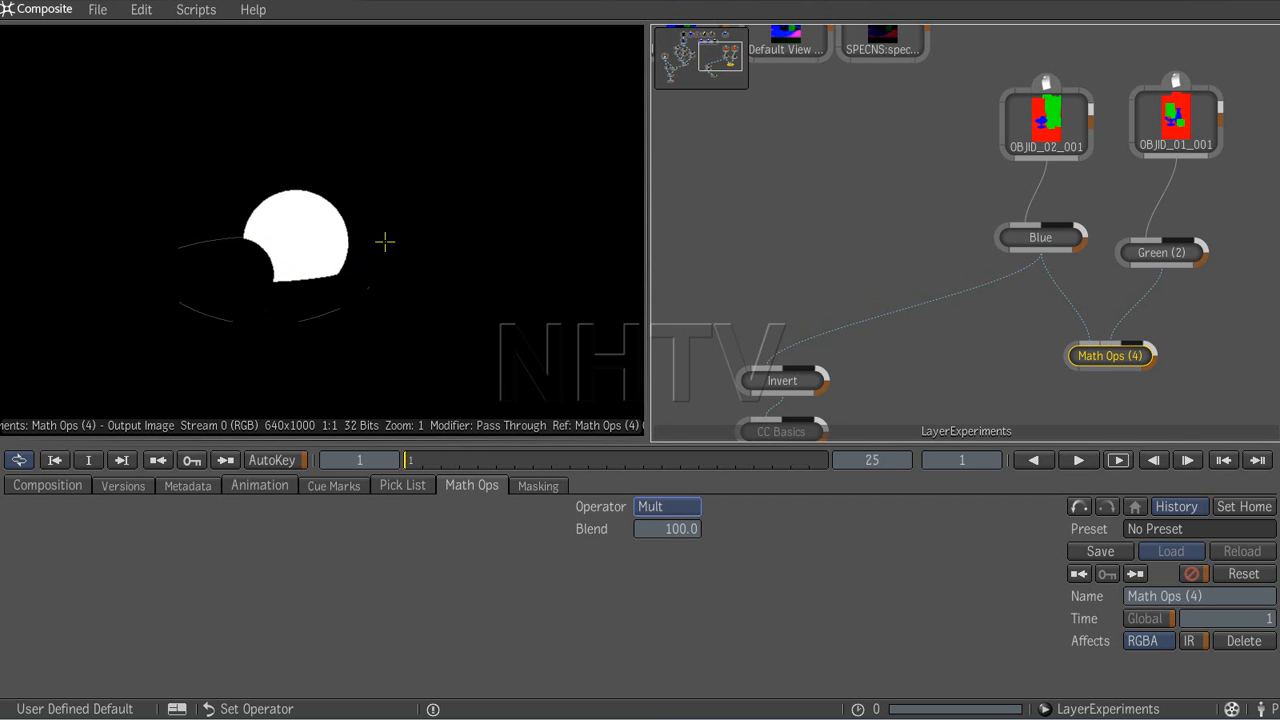
Step: Examine the edges of the multiplied sphere mask close up, and return the viewer to its normal zoom
middle_click_drag(377, 249, 694, 214)
middle_click_drag(293, 288, 751, 182, "ctrl")
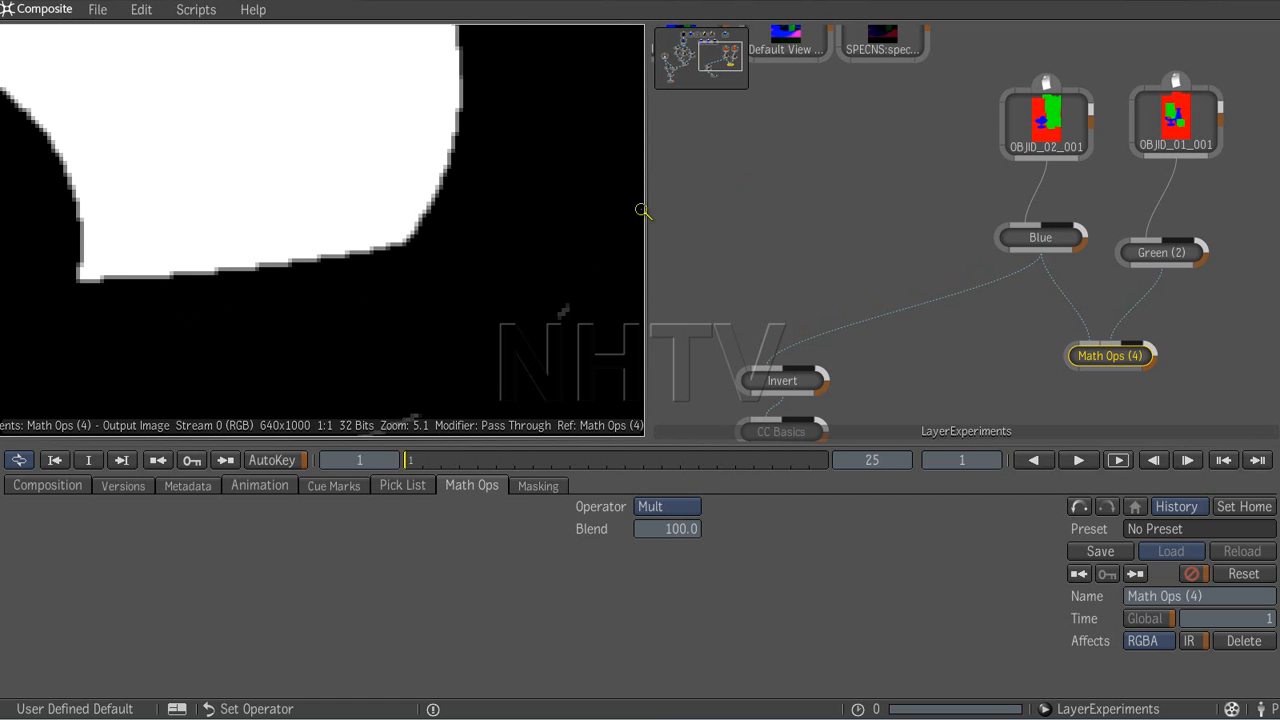
middle_click_drag(369, 315, 405, 251)
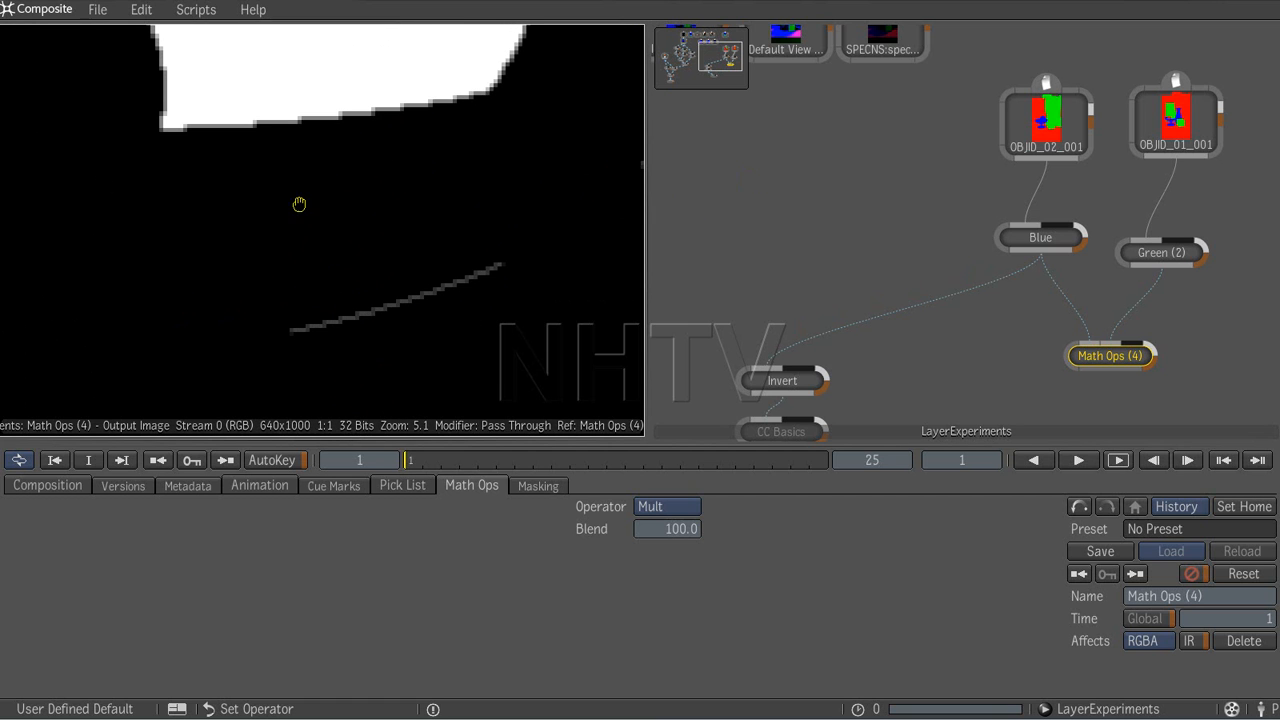
middle_click_drag(465, 190, 100, 267, "ctrl")
middle_click_drag(345, 203, 256, 222, "ctrl")
middle_click_drag(403, 197, 389, 317)
middle_click_drag(460, 287, 435, 308, "ctrl")
key("Home")
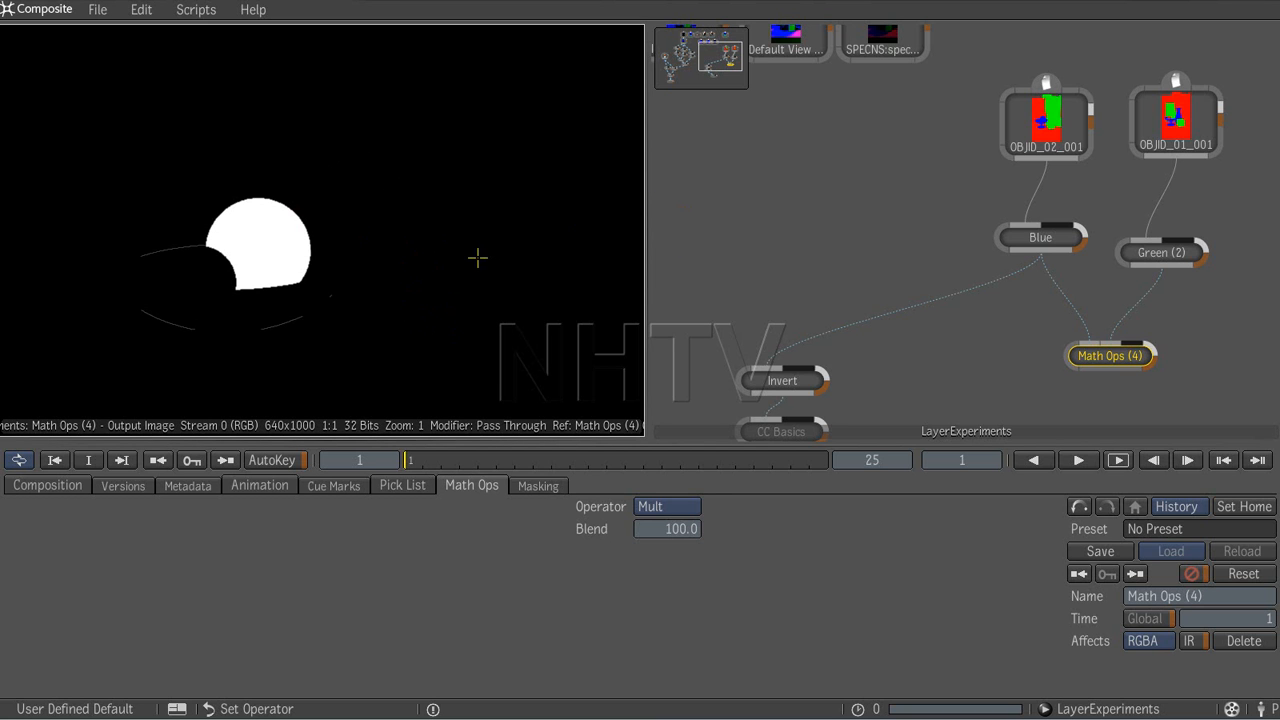
Step: Add another Math Ops node beside the diffuse lighting branch and feed it from the REFL reflection pass
left_click_drag(1108, 356, 1082, 330)
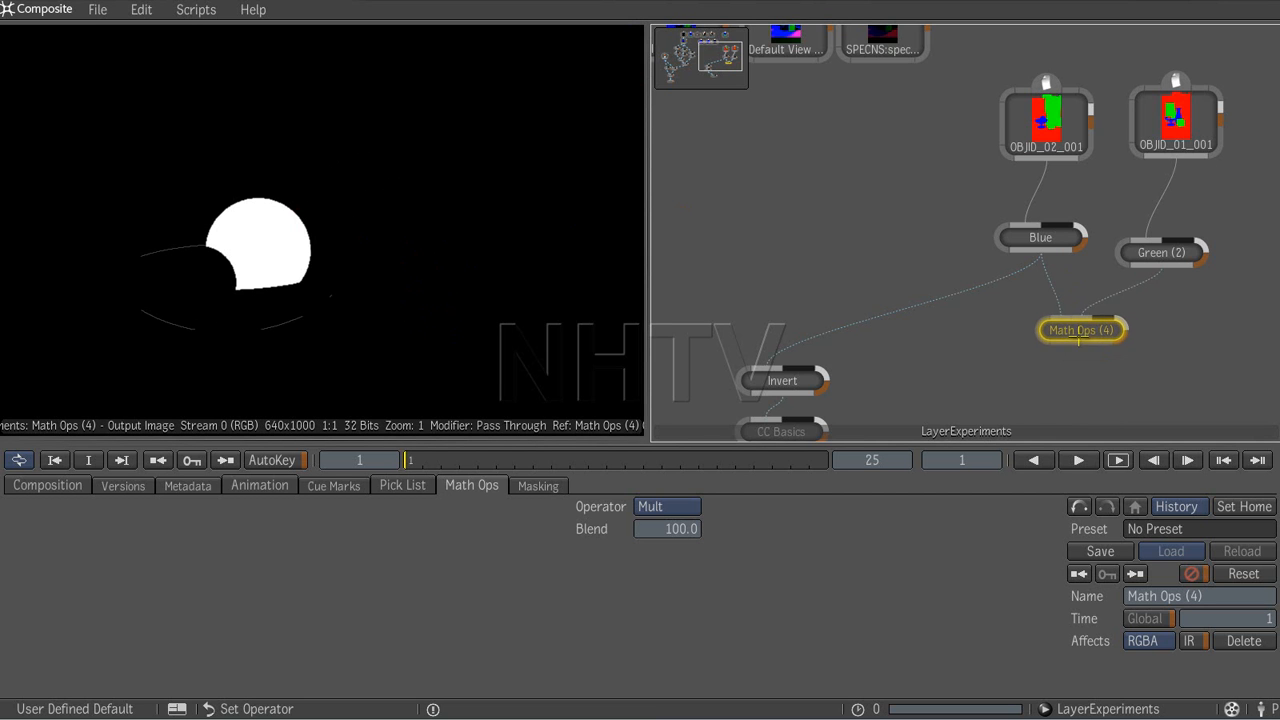
left_click_drag(801, 259, 908, 291)
middle_click(1007, 253)
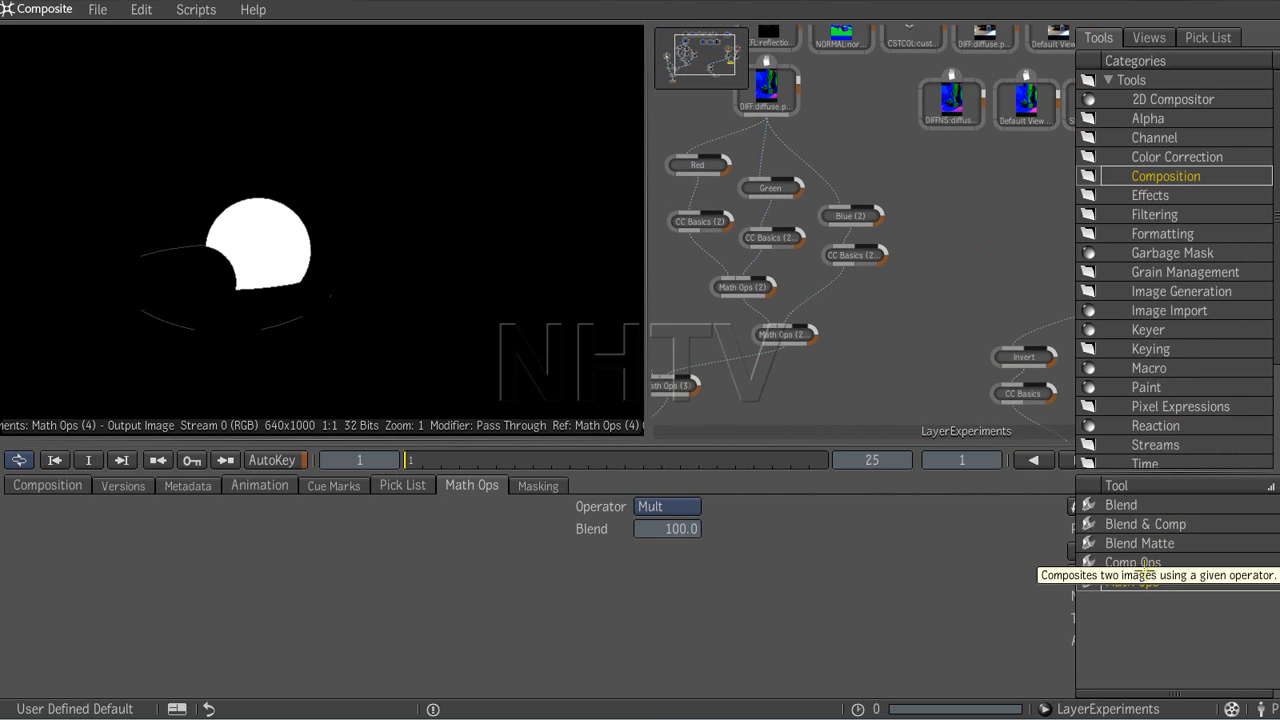
left_click_drag(1132, 581, 964, 314)
middle_click_drag(1032, 282, 1038, 262)
left_click(845, 95)
left_click_drag(1026, 358, 1030, 368)
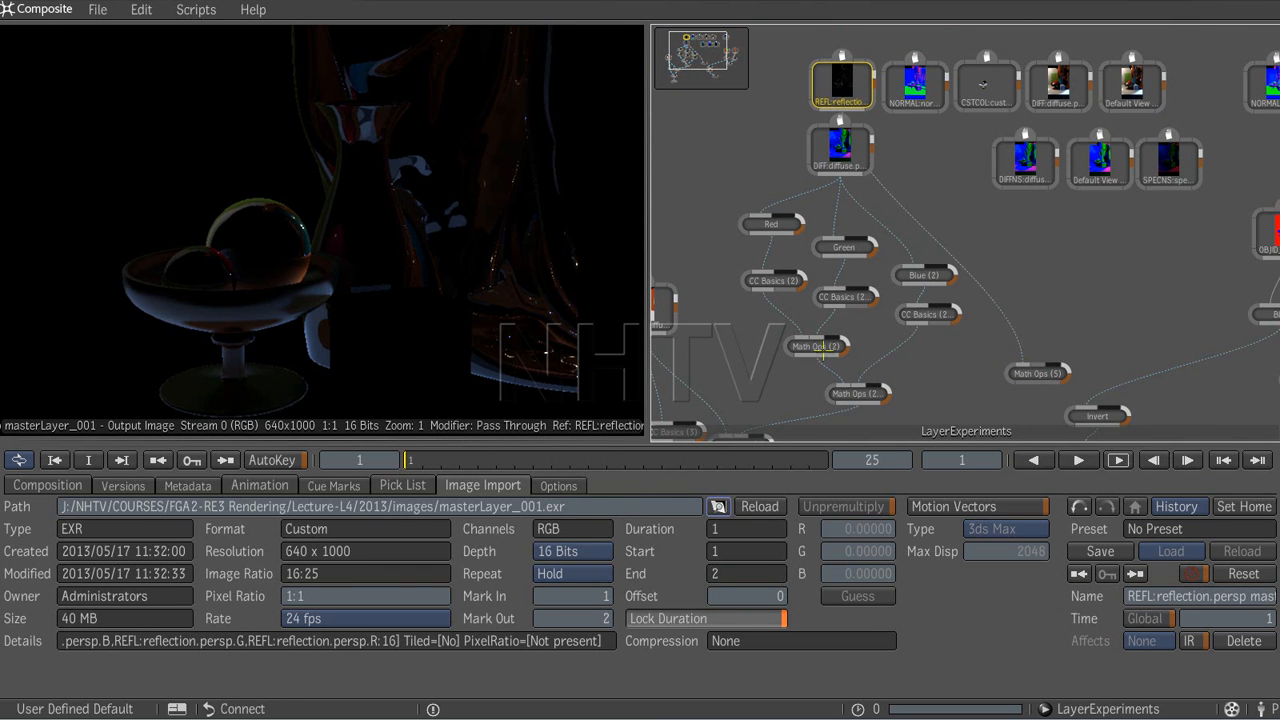
Step: Feed the Math Ops (4) sphere mask into the reflection's Math Ops node and set its operator to Mult
middle_click_drag(1140, 335, 1112, 302)
left_click_drag(1208, 310, 932, 282)
left_click(932, 291)
left_click(668, 507)
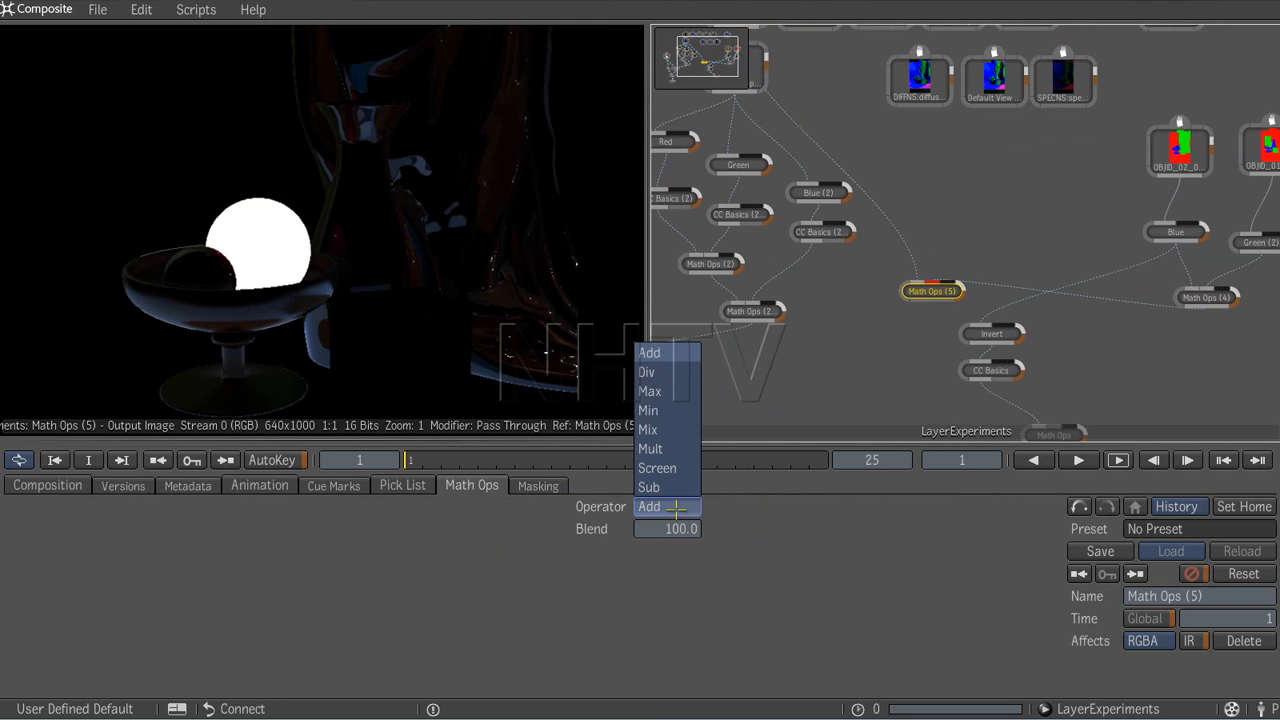
left_click(655, 449)
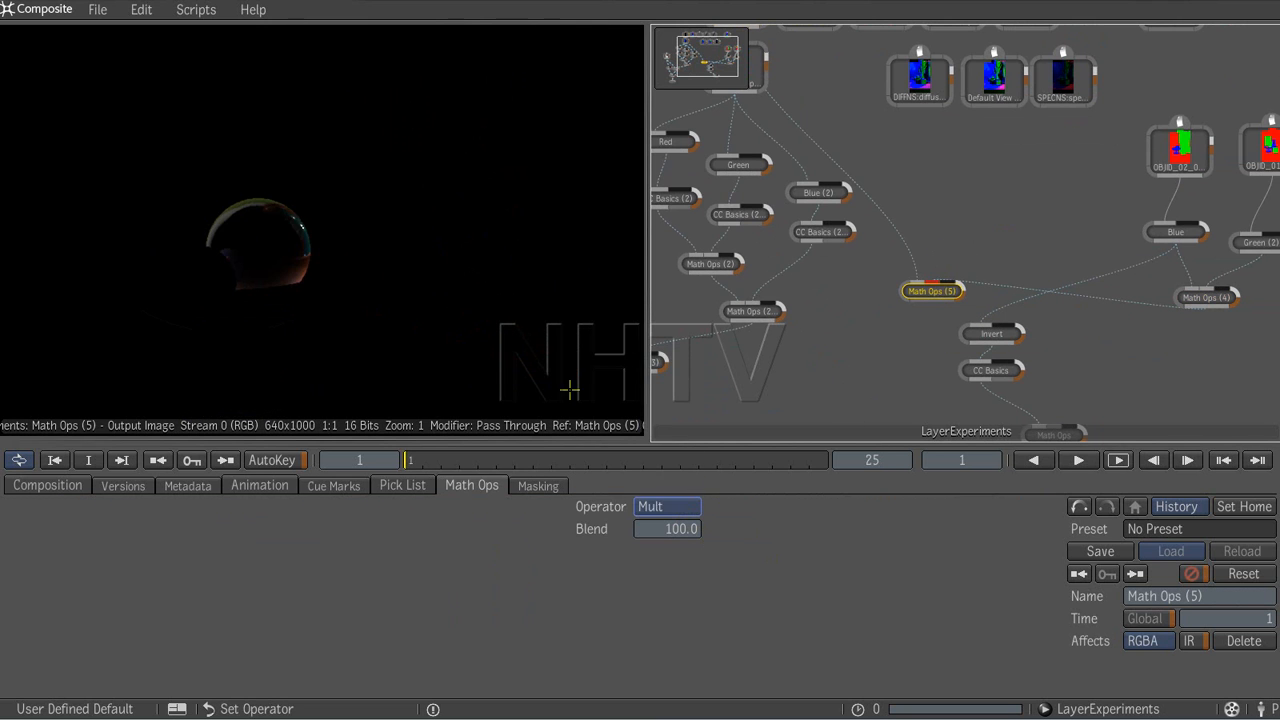
Step: Paste a Math Ops copy set to Add that combines the relit result with the masked reflection, feed it to Output, and view the composition output
middle_click_drag(829, 360, 1023, 214)
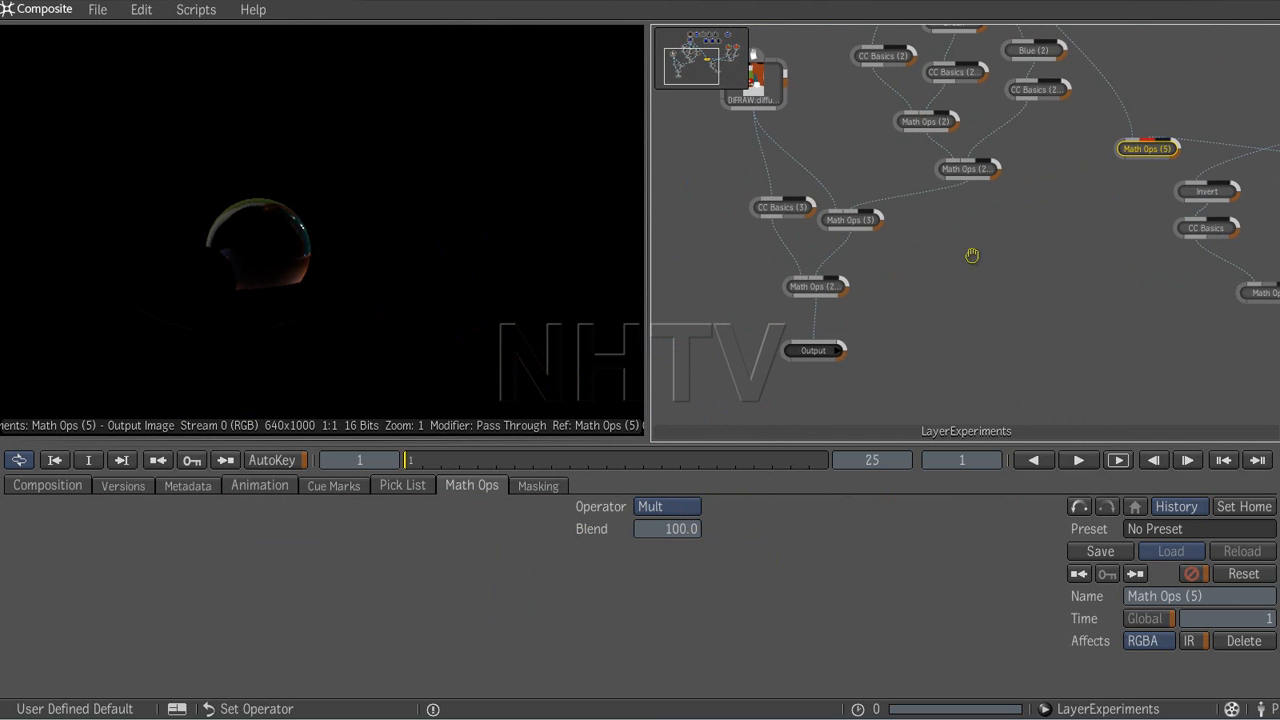
left_click(814, 350)
middle_click_drag(940, 234, 860, 308)
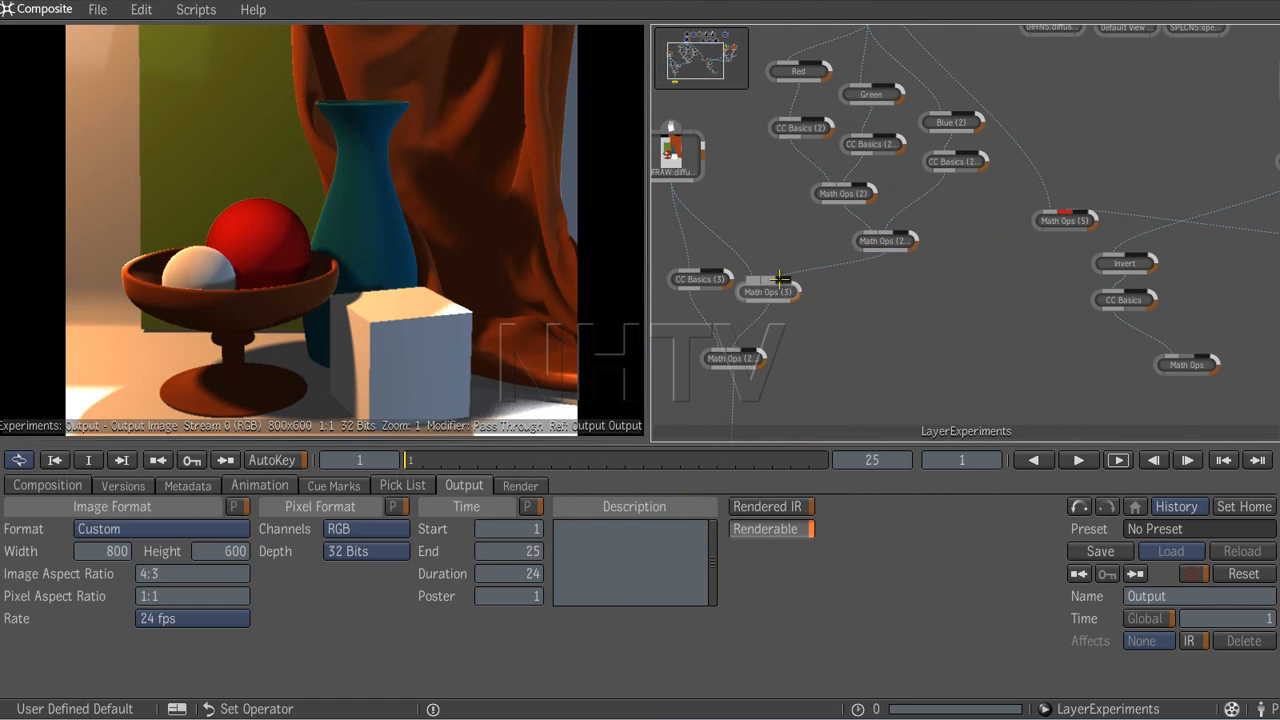
left_click(768, 291)
left_click(733, 358)
middle_click_drag(806, 376, 826, 283)
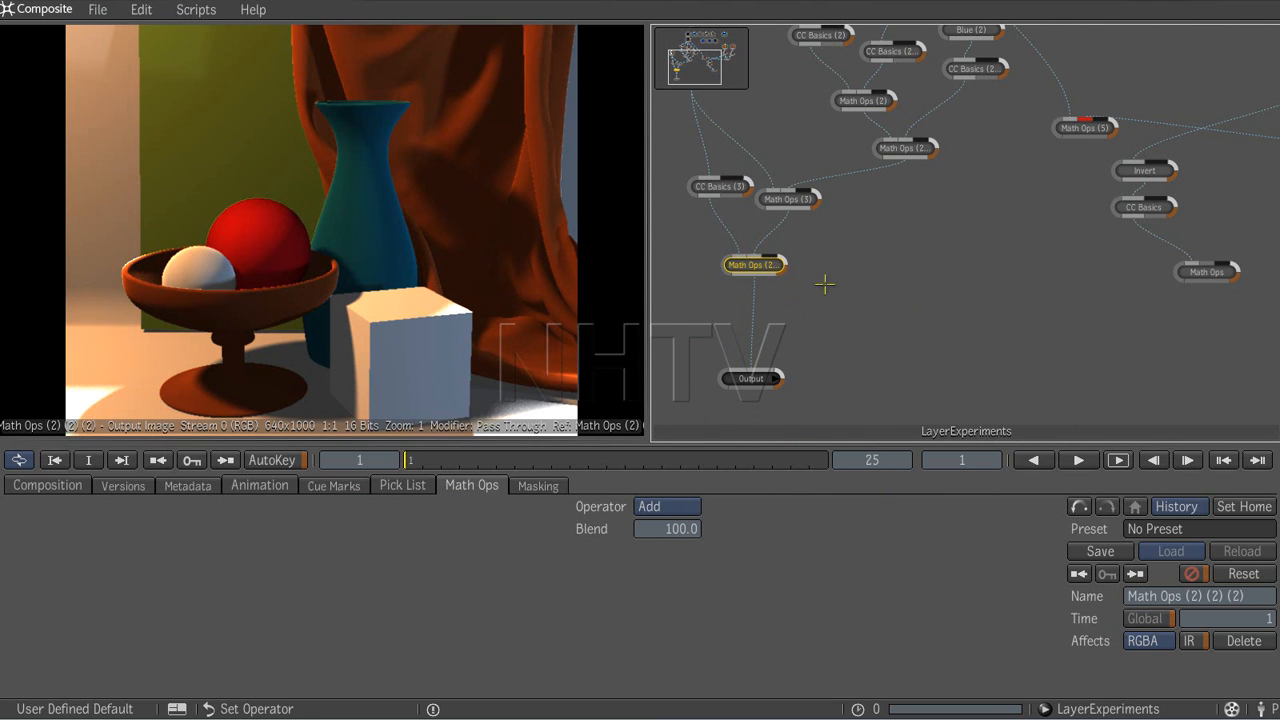
key("ctrl+v")
left_click_drag(857, 285, 748, 277)
left_click_drag(1078, 145, 790, 324)
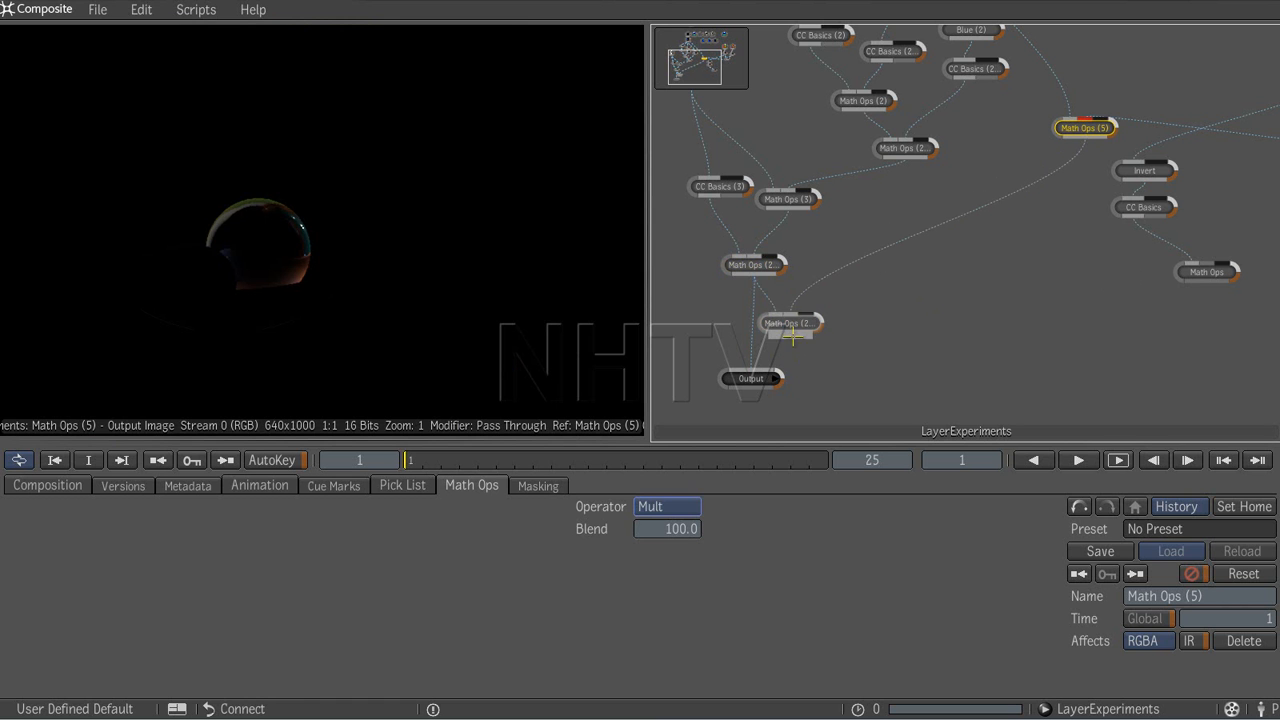
left_click(791, 324)
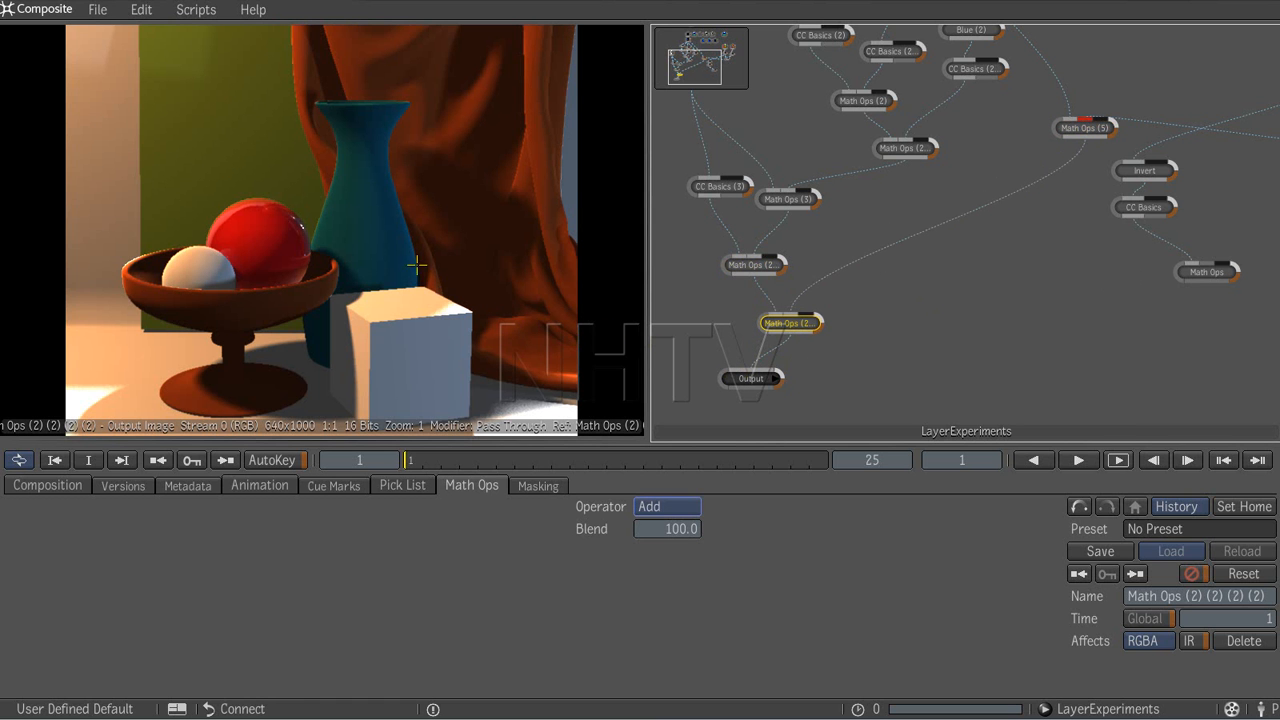
key("F4")
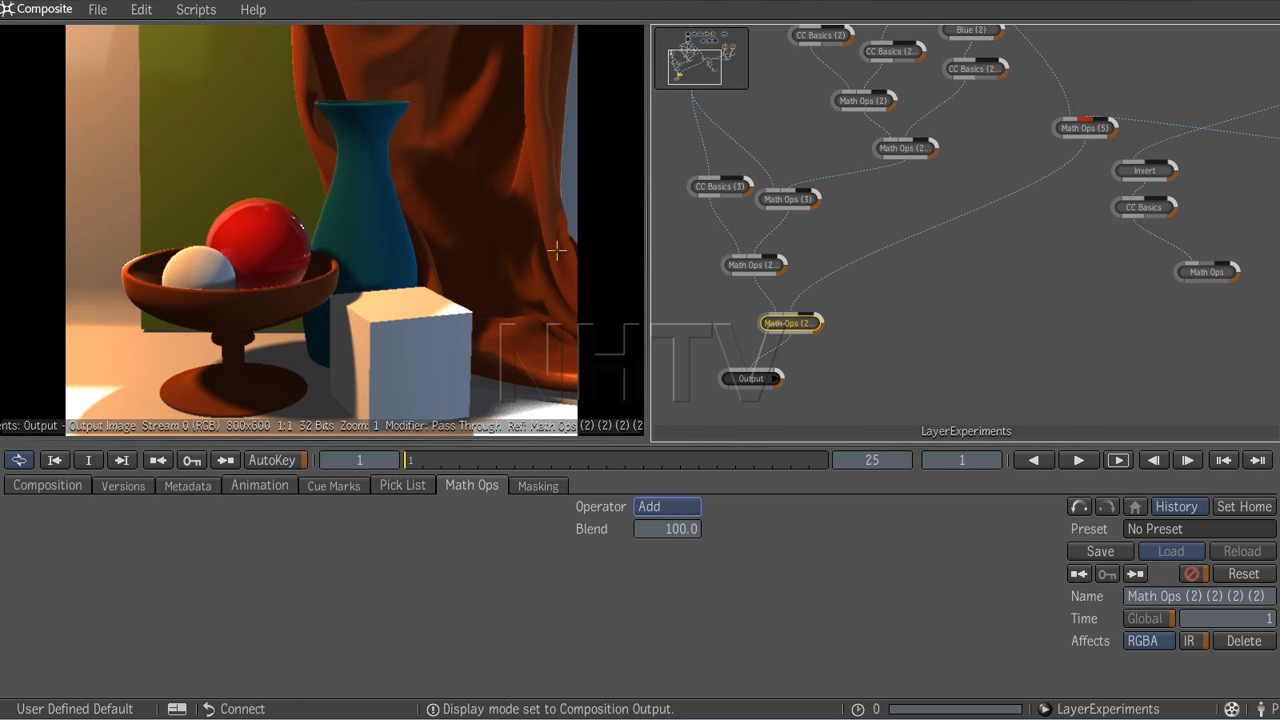
Step: Insert a CC Basics node after the masked reflection, with gain set to master 0.98, green 0.46 and blue 0.16
key("Tab")
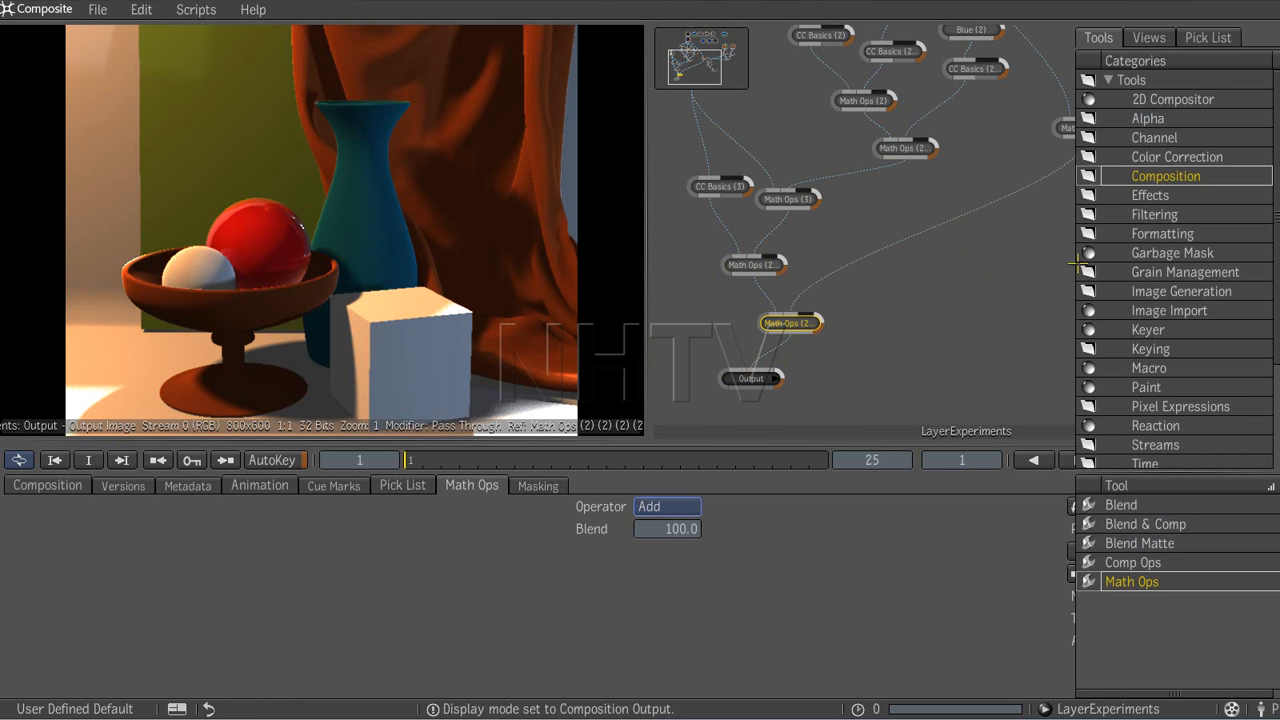
left_click(1177, 158)
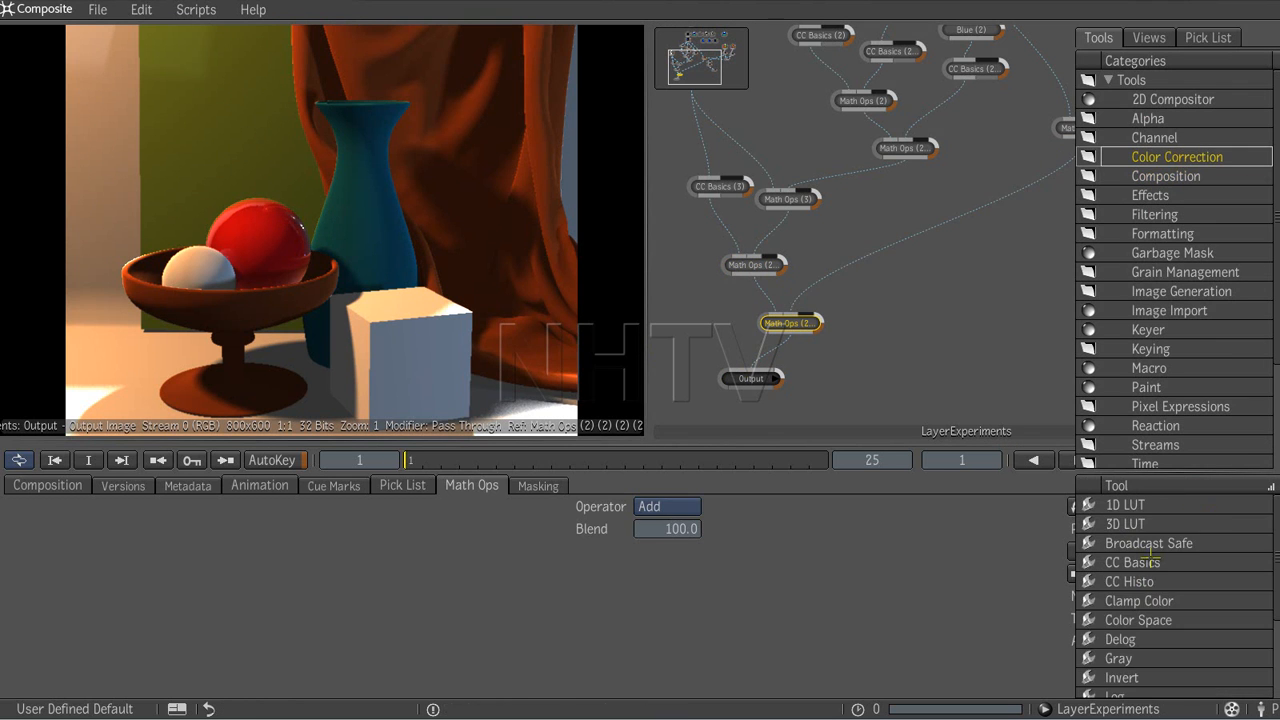
left_click_drag(1150, 566, 1044, 188)
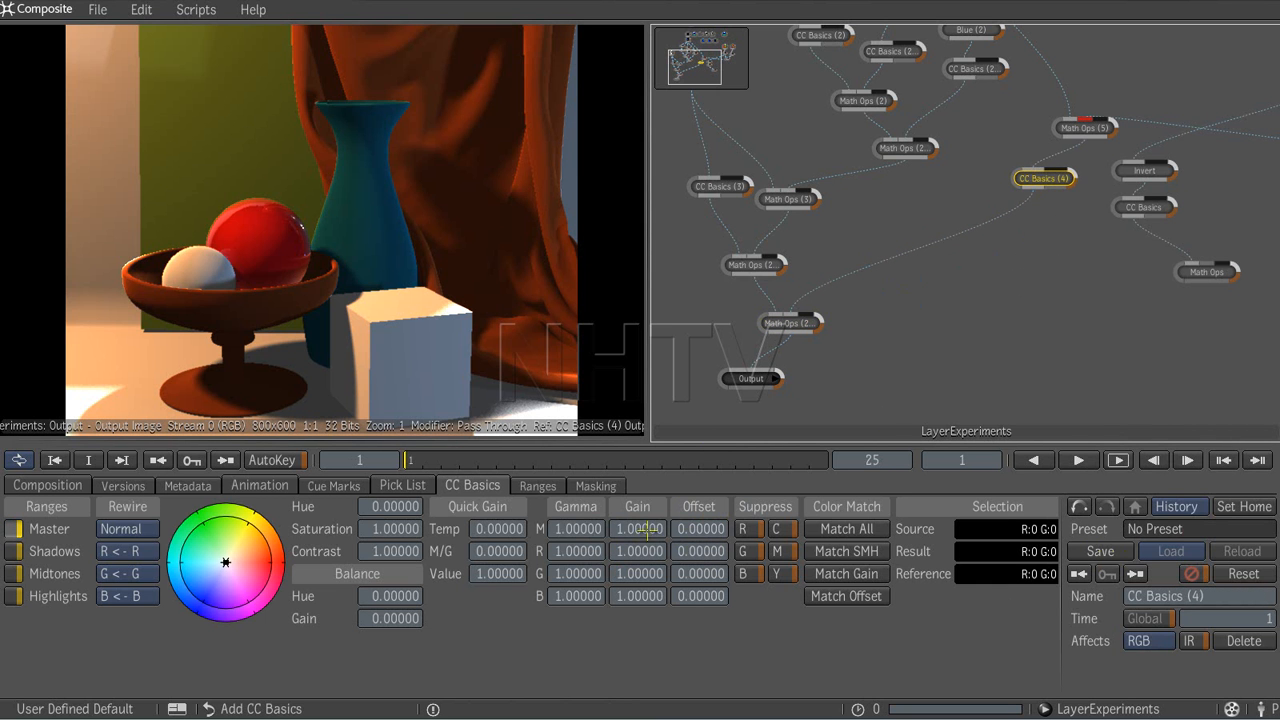
left_click_drag(637, 529, 630, 651)
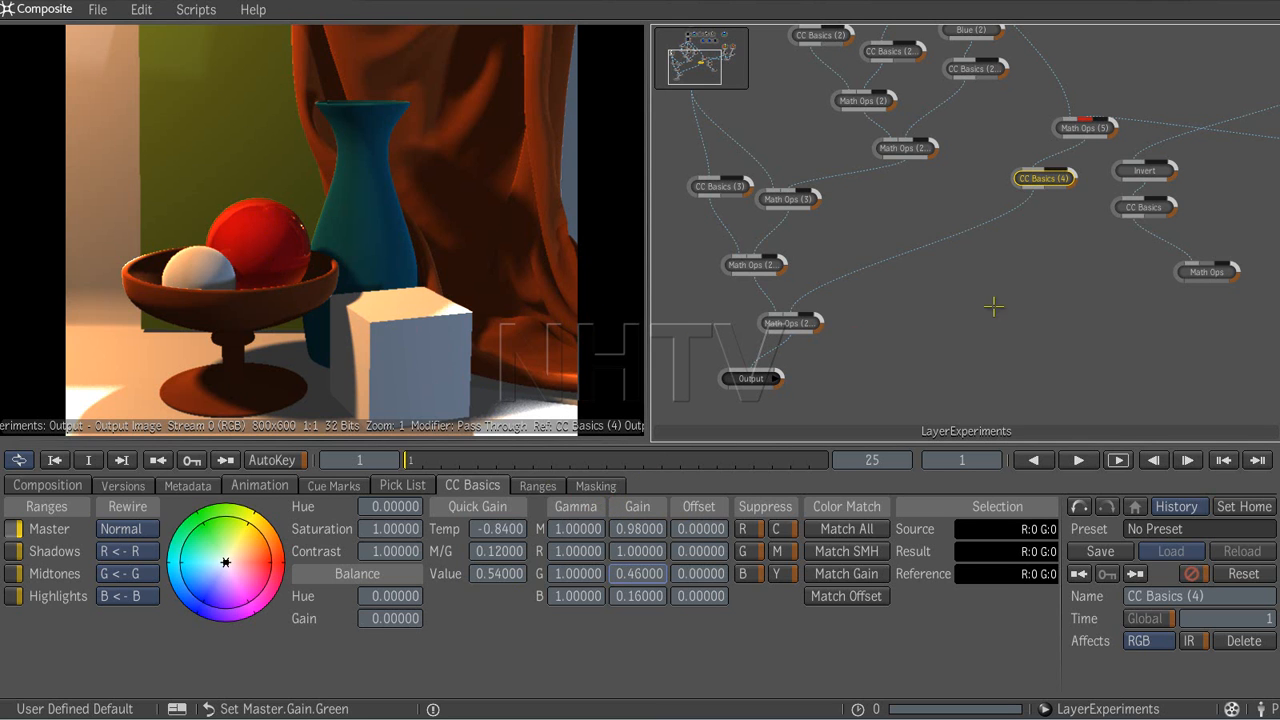
Step: Move the DIFRAW node up and insert a CC Basics node between it and the nodes it feeds
middle_click_drag(929, 304, 1002, 330)
left_click_drag(812, 124, 811, 74)
middle_click_drag(765, 199, 734, 274)
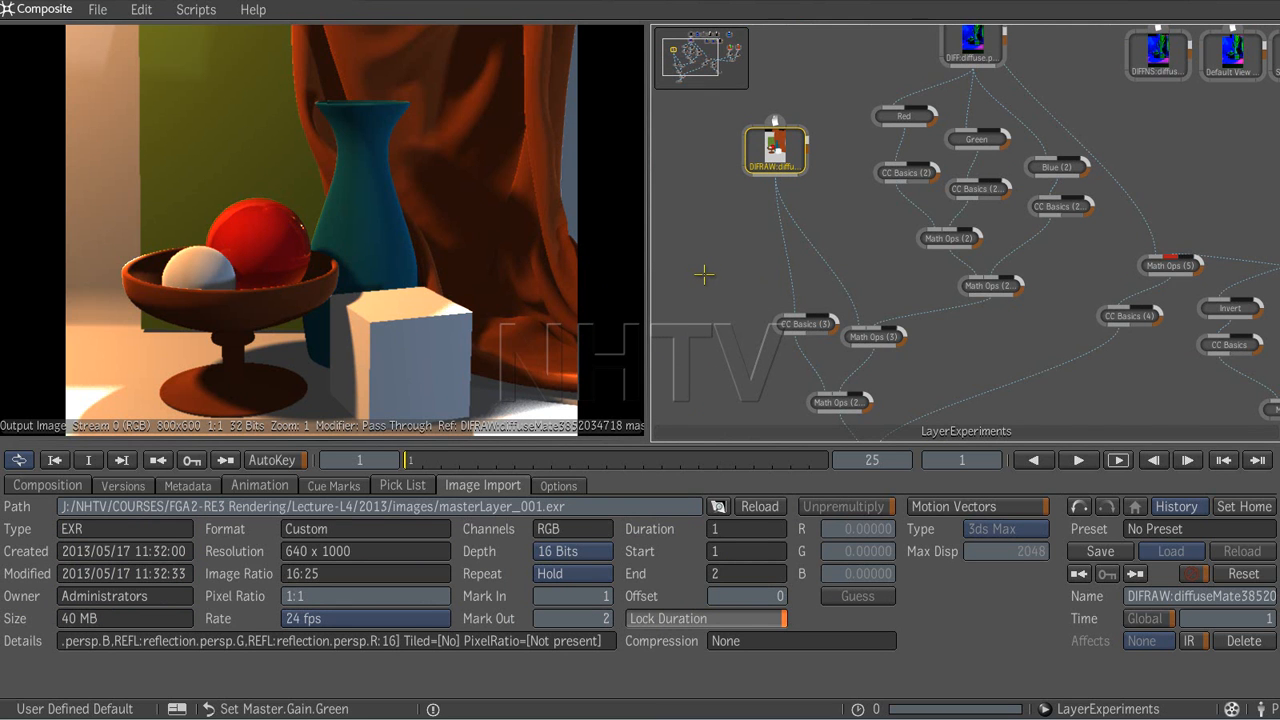
middle_click(738, 279)
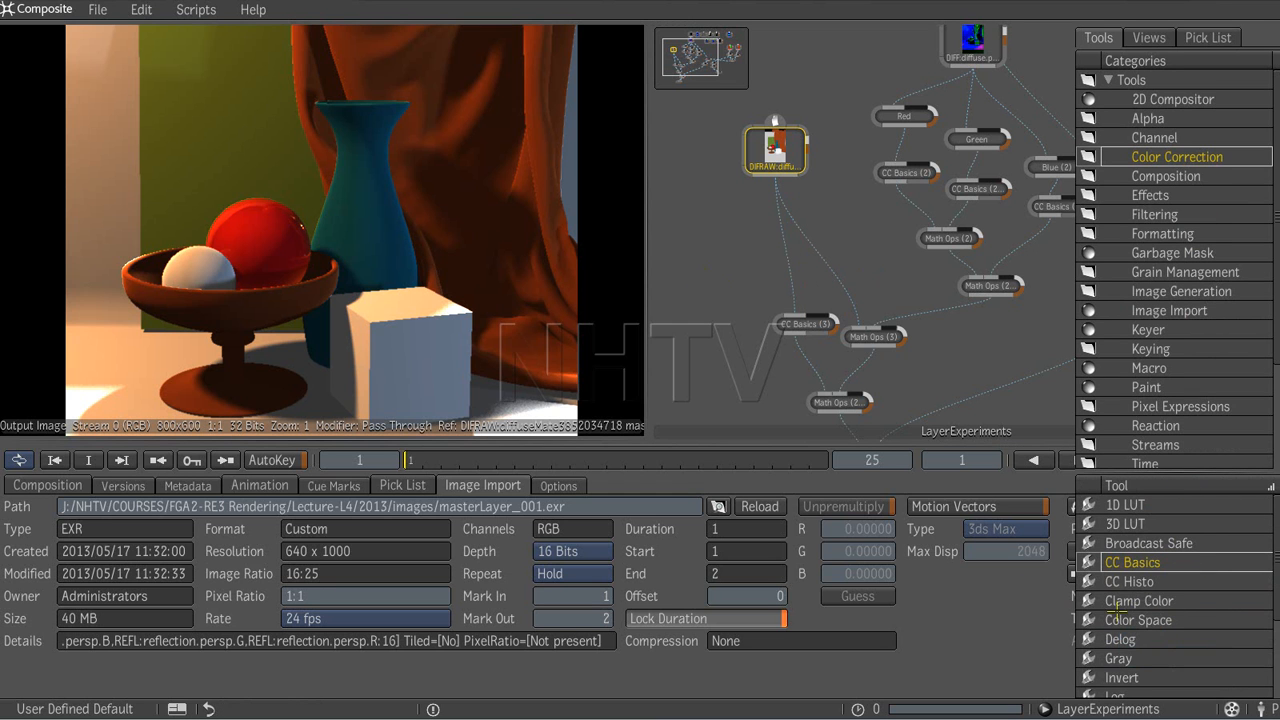
left_click_drag(1135, 563, 794, 313)
left_click_drag(805, 236, 806, 256)
middle_click_drag(876, 237, 819, 232)
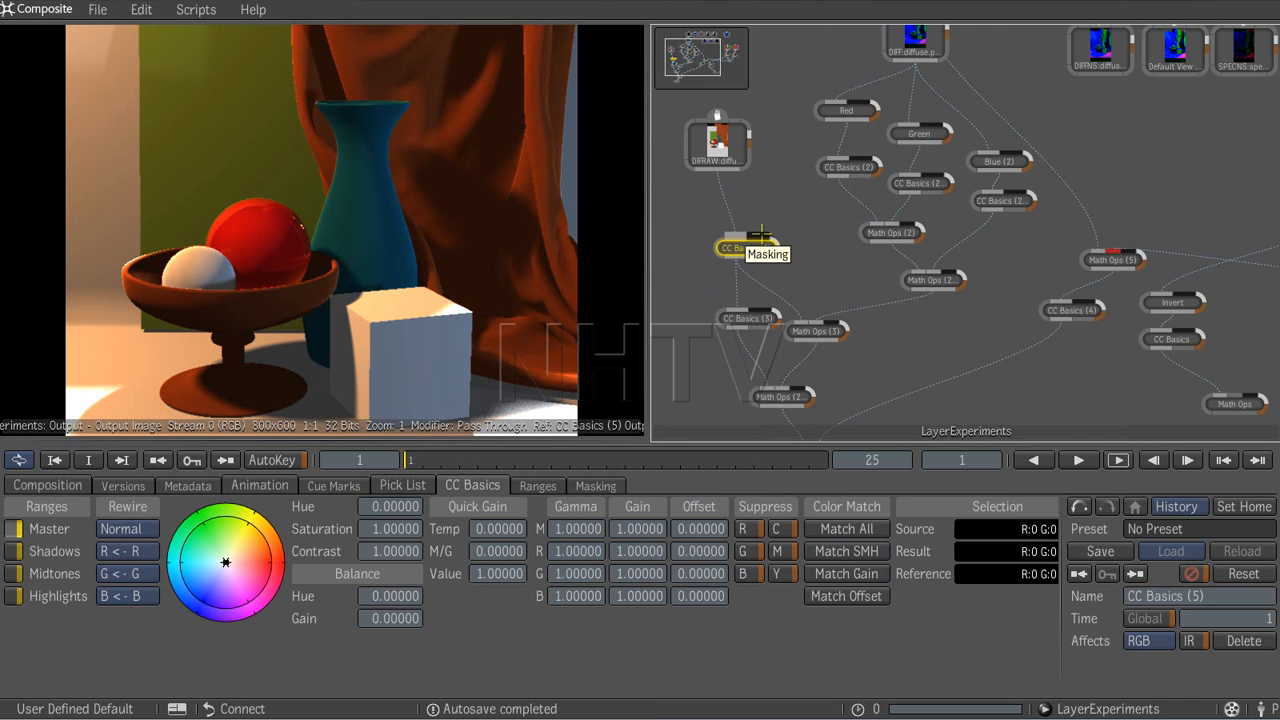
Step: Connect the Math Ops (4) sphere mask to the masking input of the CC Basics node below DIFRAW
middle_click_drag(1196, 191, 1053, 181)
left_click(1242, 257)
left_click_drag(1131, 282, 735, 235)
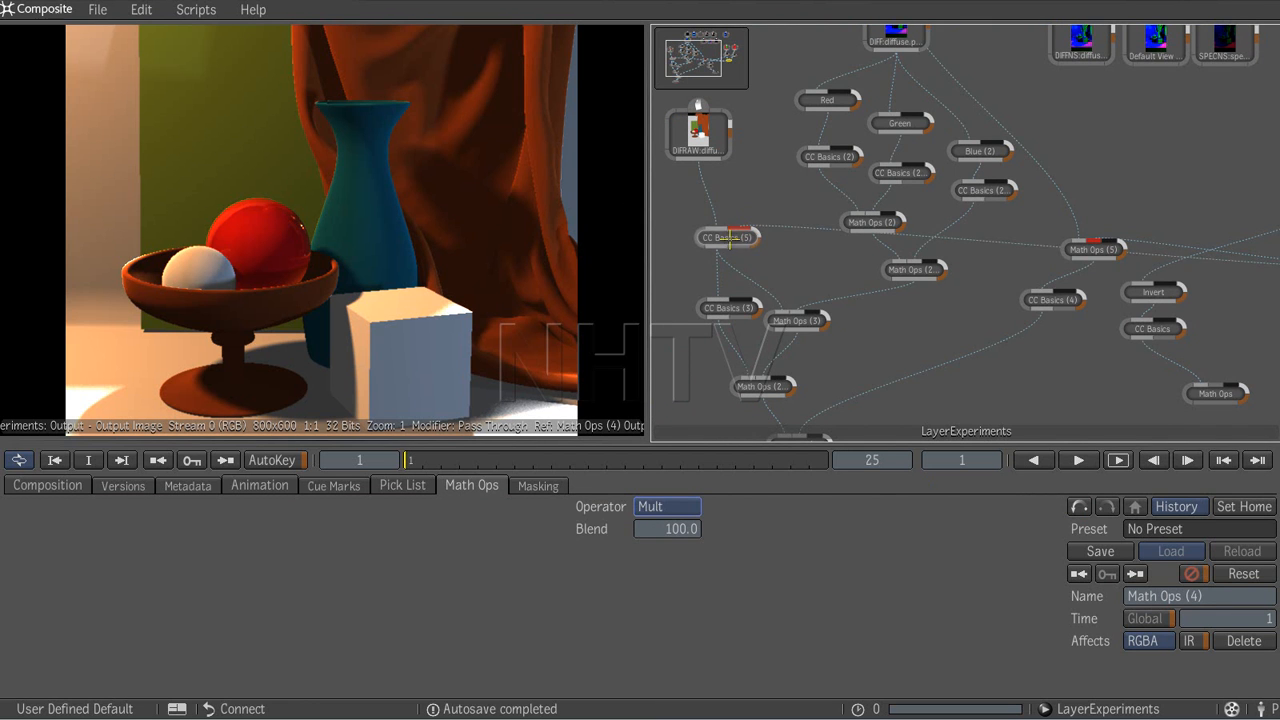
left_click(728, 238)
middle_click_drag(1157, 189, 835, 182)
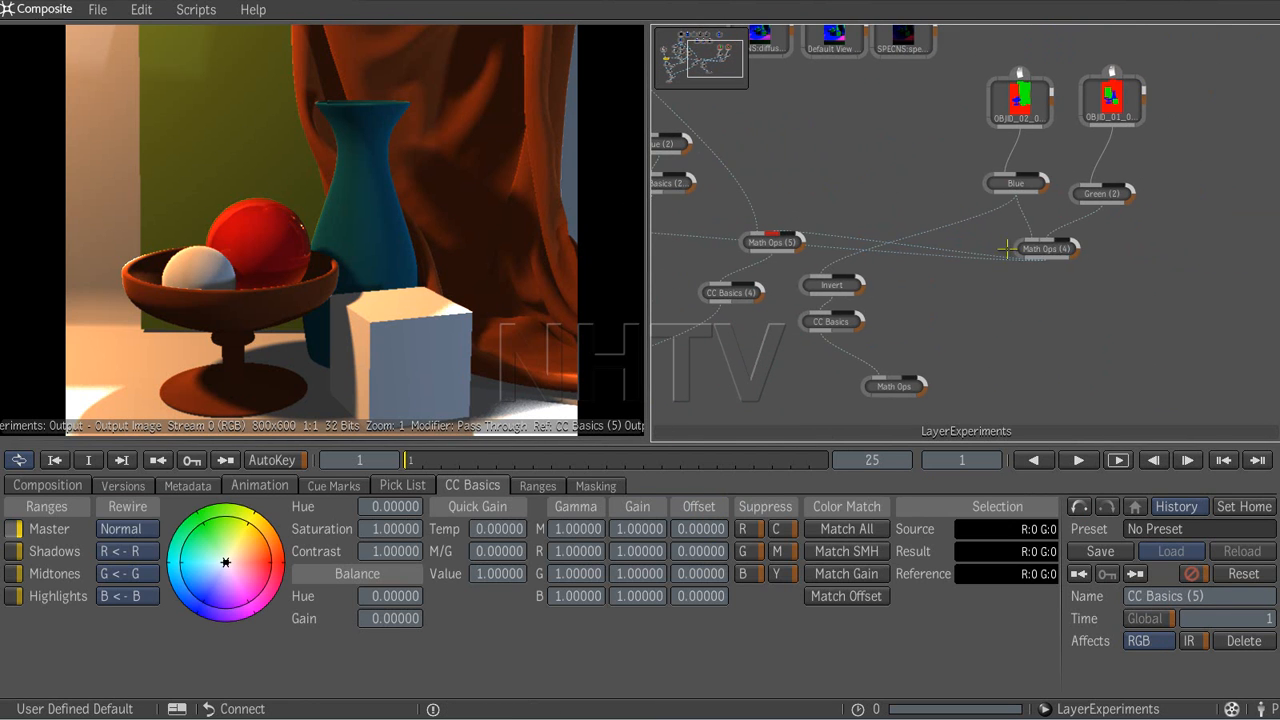
left_click(1047, 248)
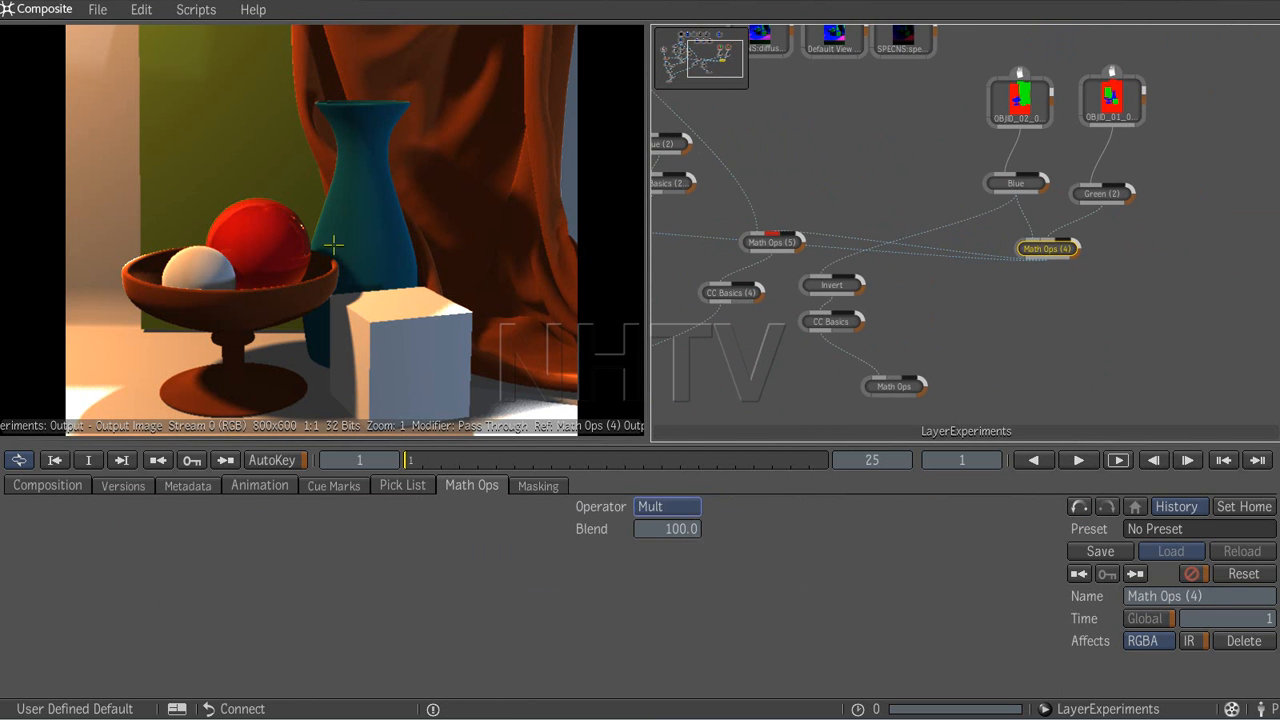
Step: Show the tool output, set the masked CC Basics node's mask channel to Red, and shift its hue to -122.51
key("F4")
middle_click_drag(844, 186, 1150, 170)
left_click(712, 224)
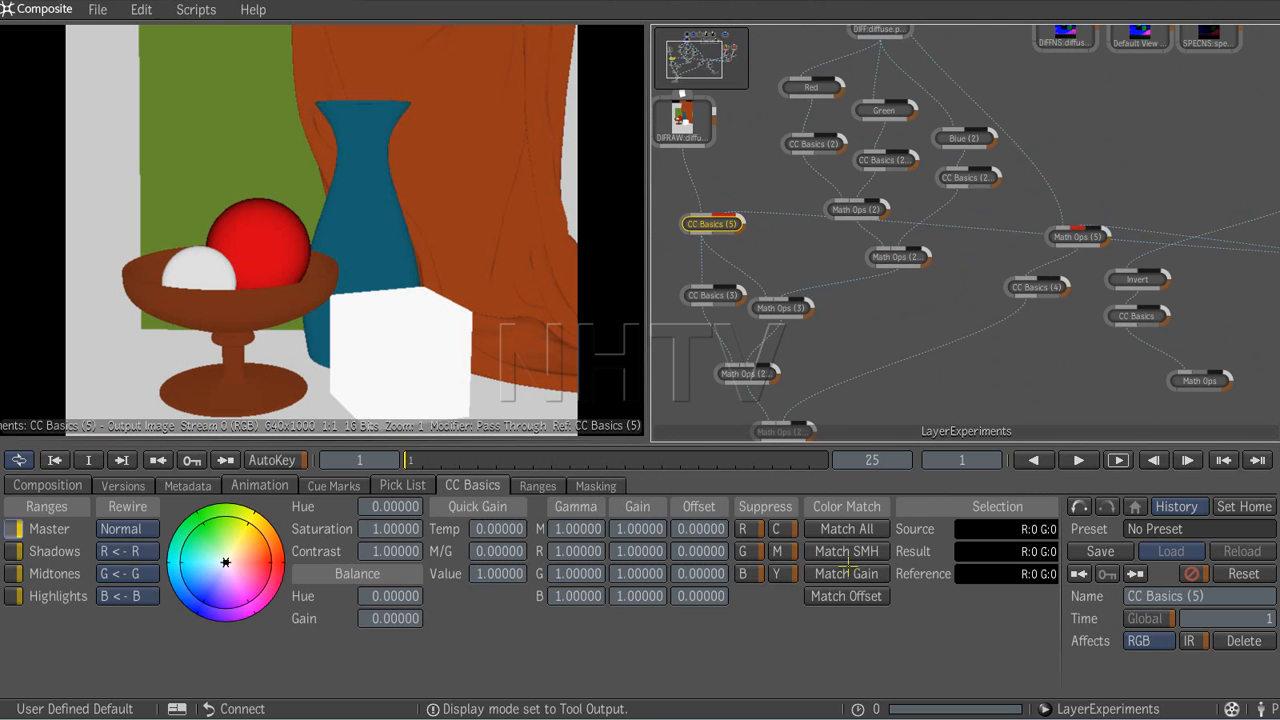
left_click(601, 487)
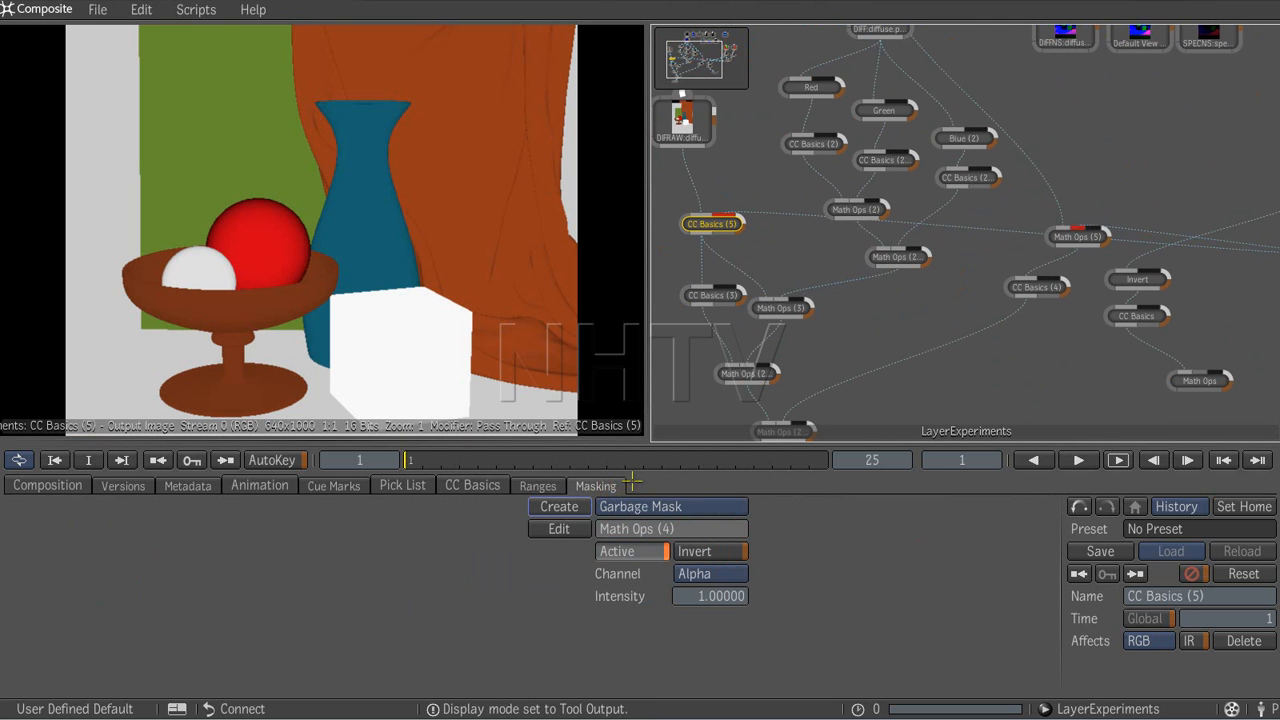
left_click(705, 574)
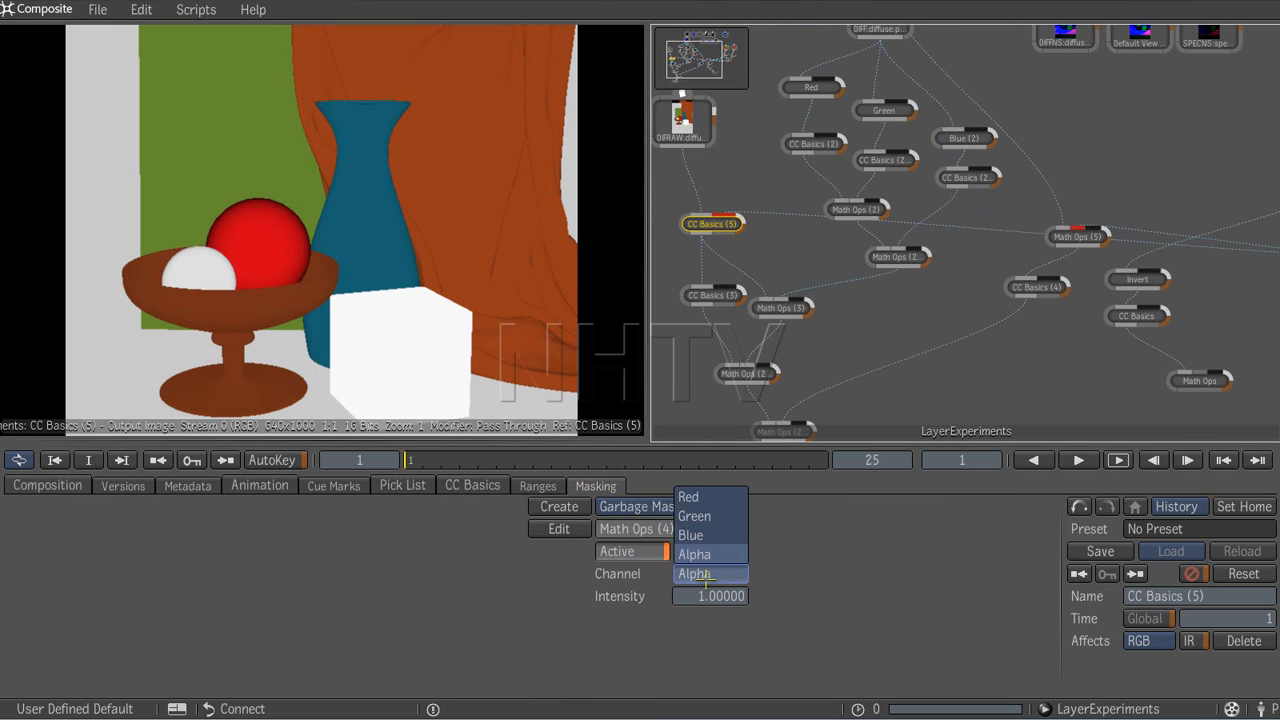
left_click(690, 497)
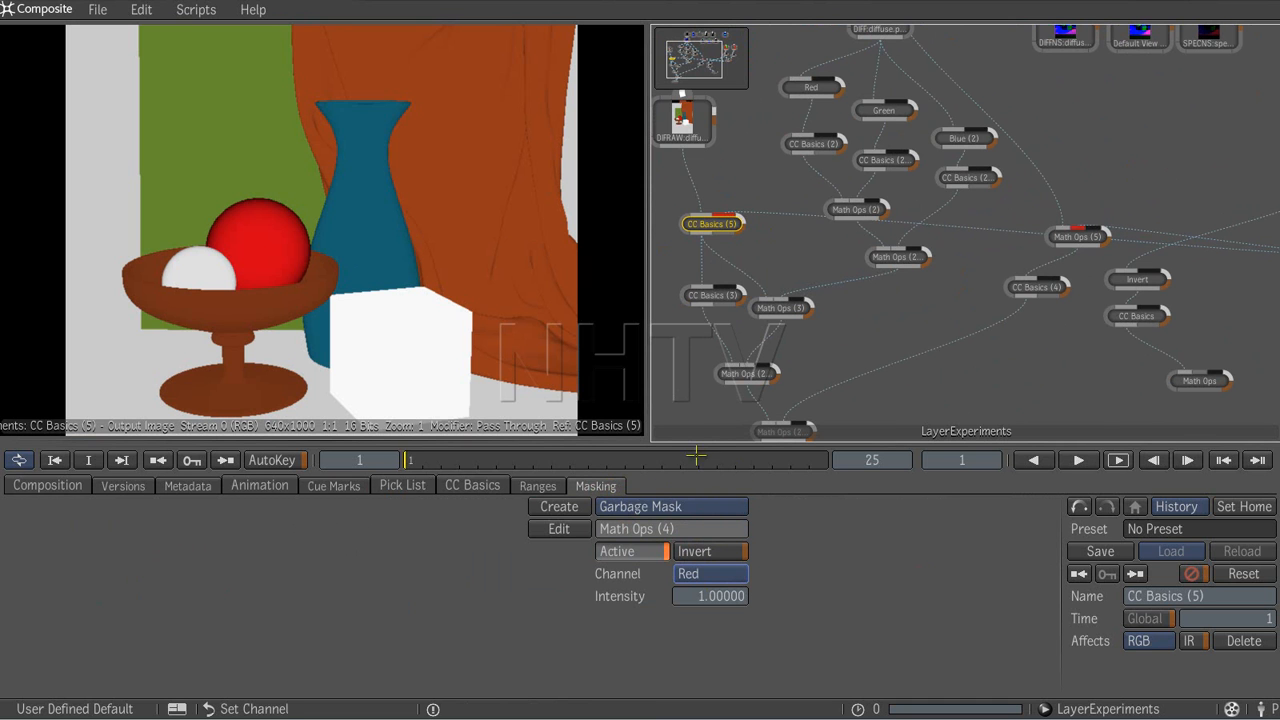
left_click(480, 488)
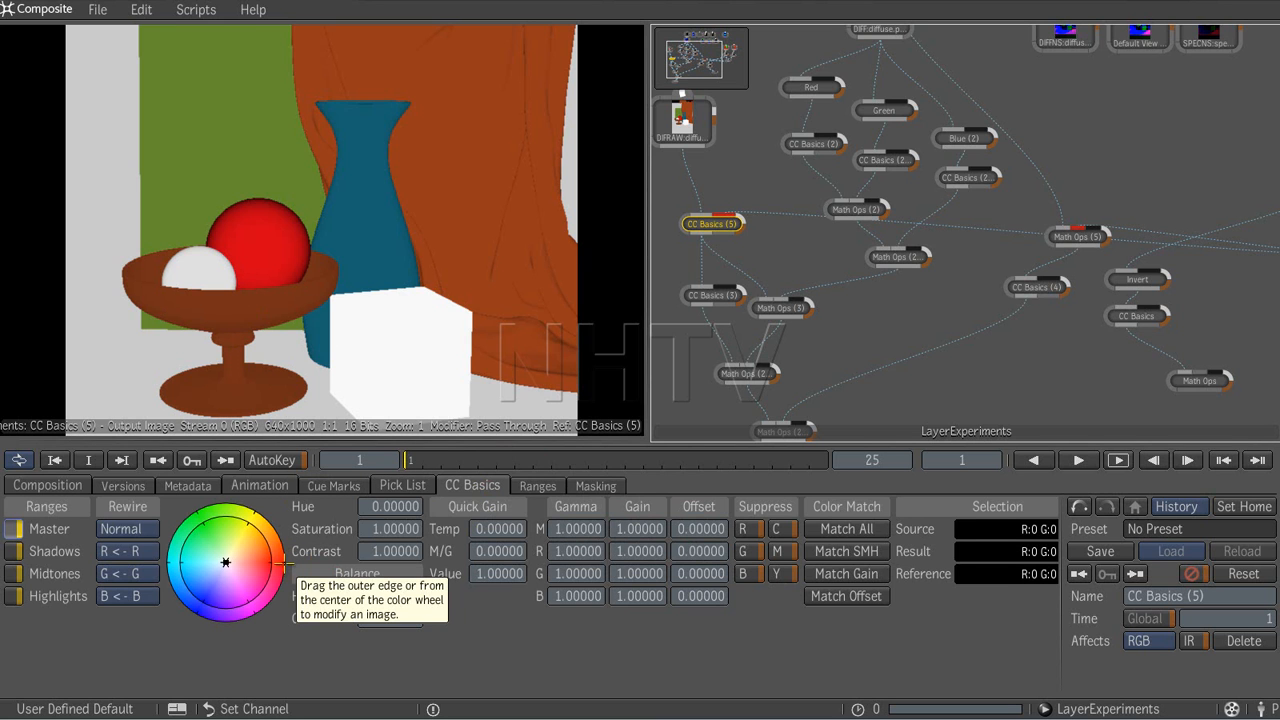
left_click_drag(283, 563, 190, 617)
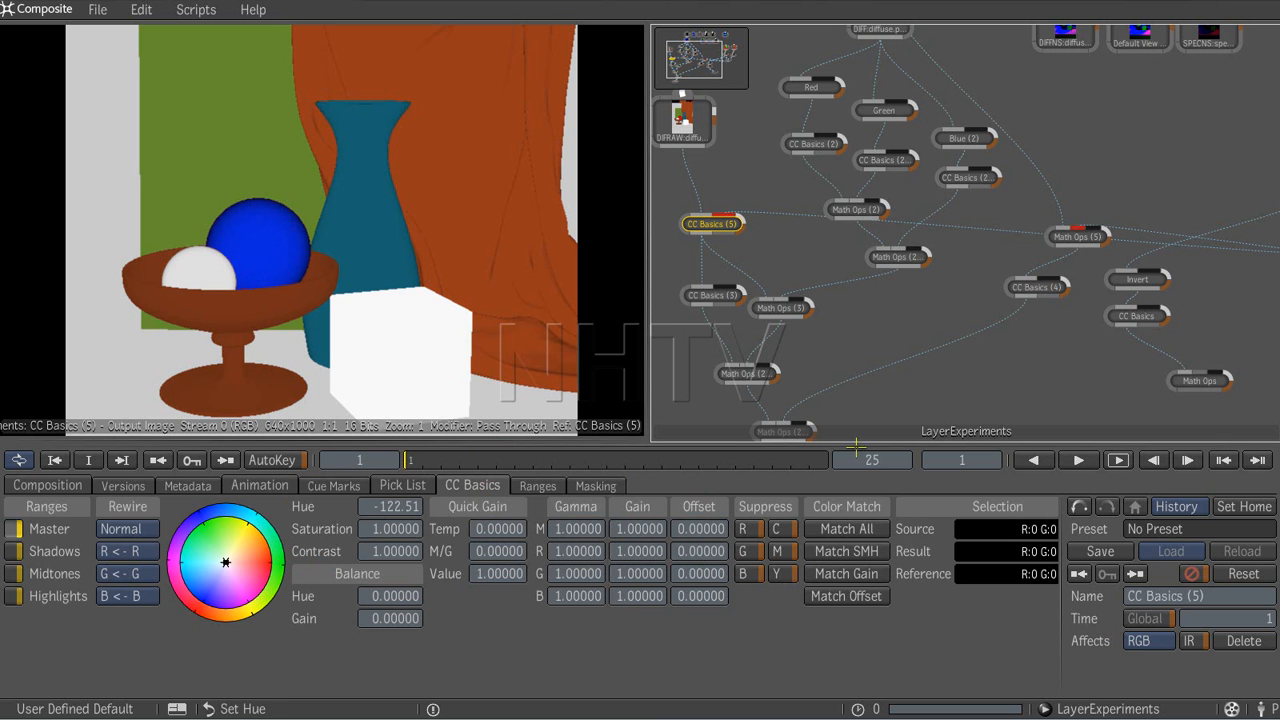
Step: Examine the object edges in the OBJID_02_001 image close up where the sphere, bowl and curtain areas meet
middle_click_drag(945, 385, 1003, 240)
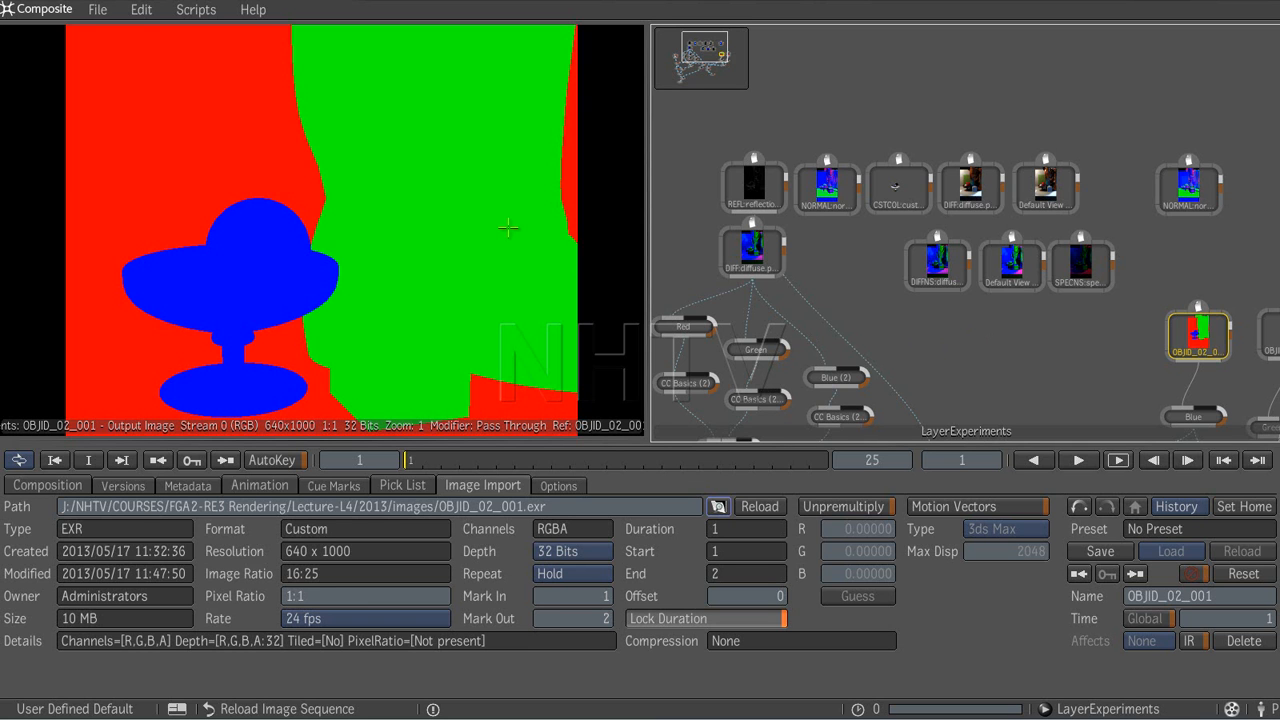
right_click(312, 230)
left_click(308, 235)
middle_click_drag(292, 237, 670, 190, "ctrl")
middle_click_drag(331, 263, 730, 165, "ctrl")
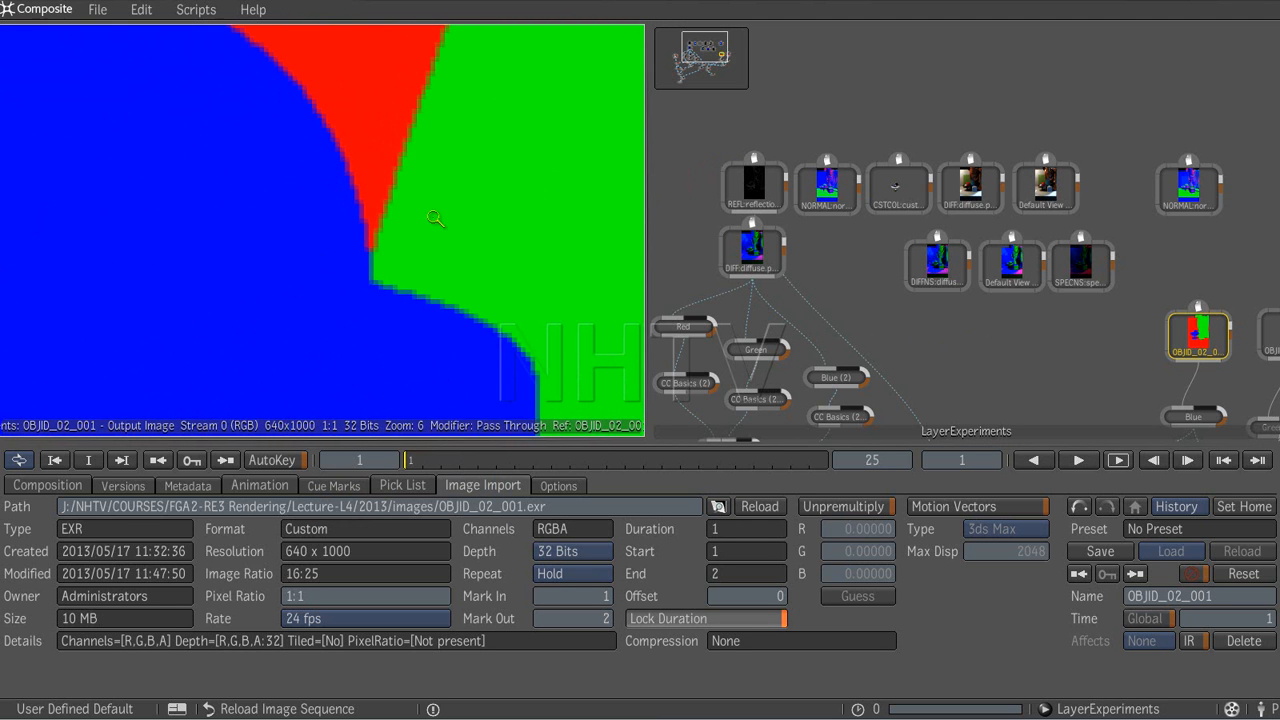
middle_click_drag(454, 163, 488, 164, "ctrl")
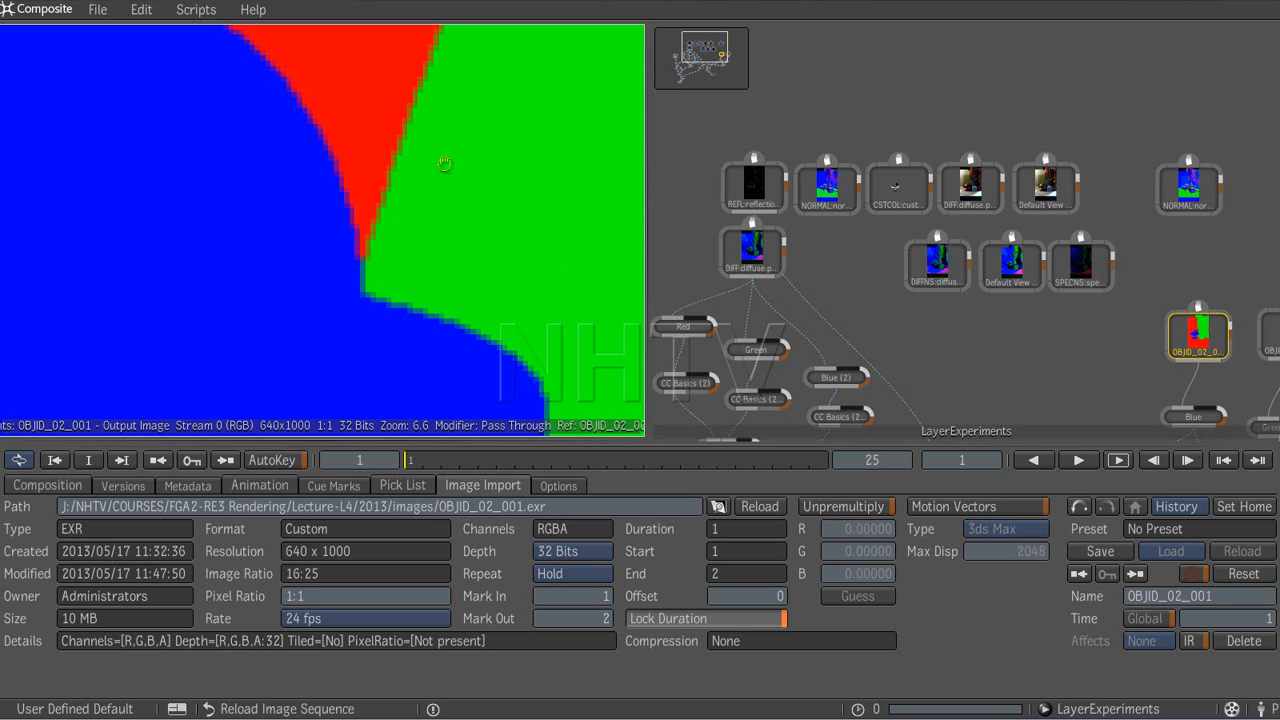
Step: Examine the sphere's edge close up in the output of the Blue rewire node
middle_click_drag(1093, 361, 978, 198)
left_click(1082, 264)
left_click_drag(425, 160, 632, 346)
left_click_drag(517, 243, 583, 276)
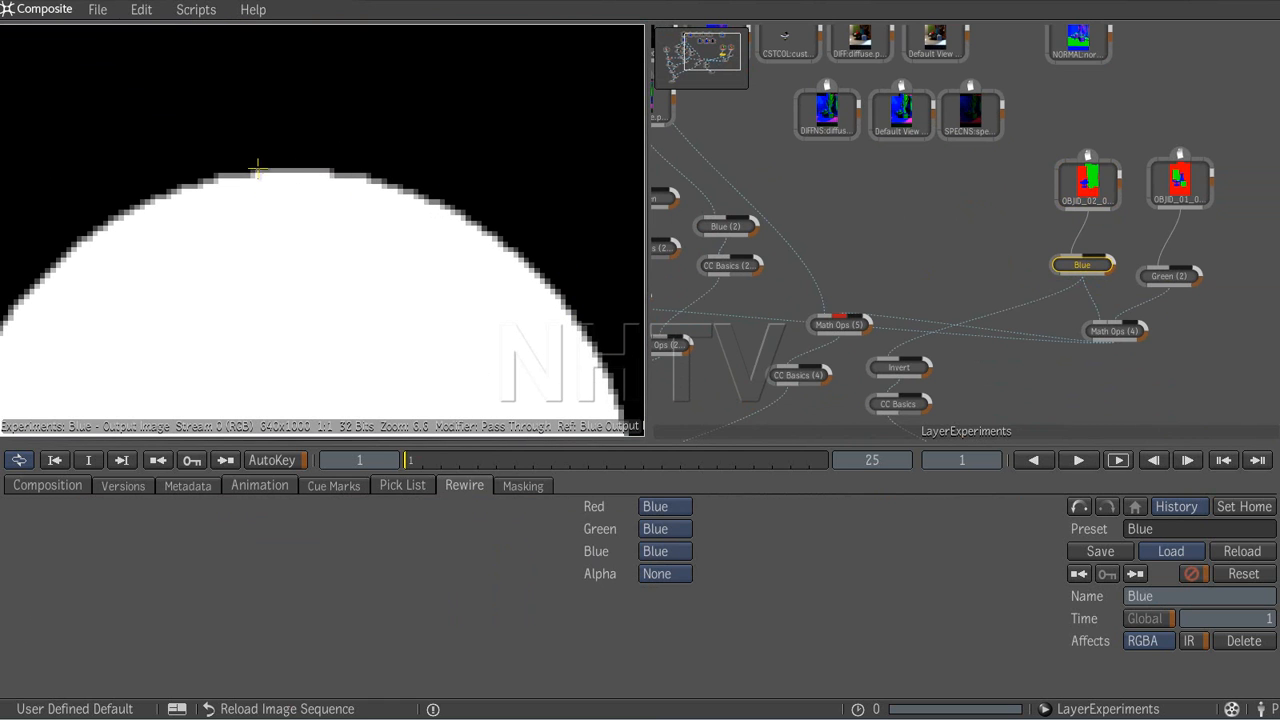
left_click_drag(491, 210, 573, 66)
left_click_drag(419, 203, 376, 268)
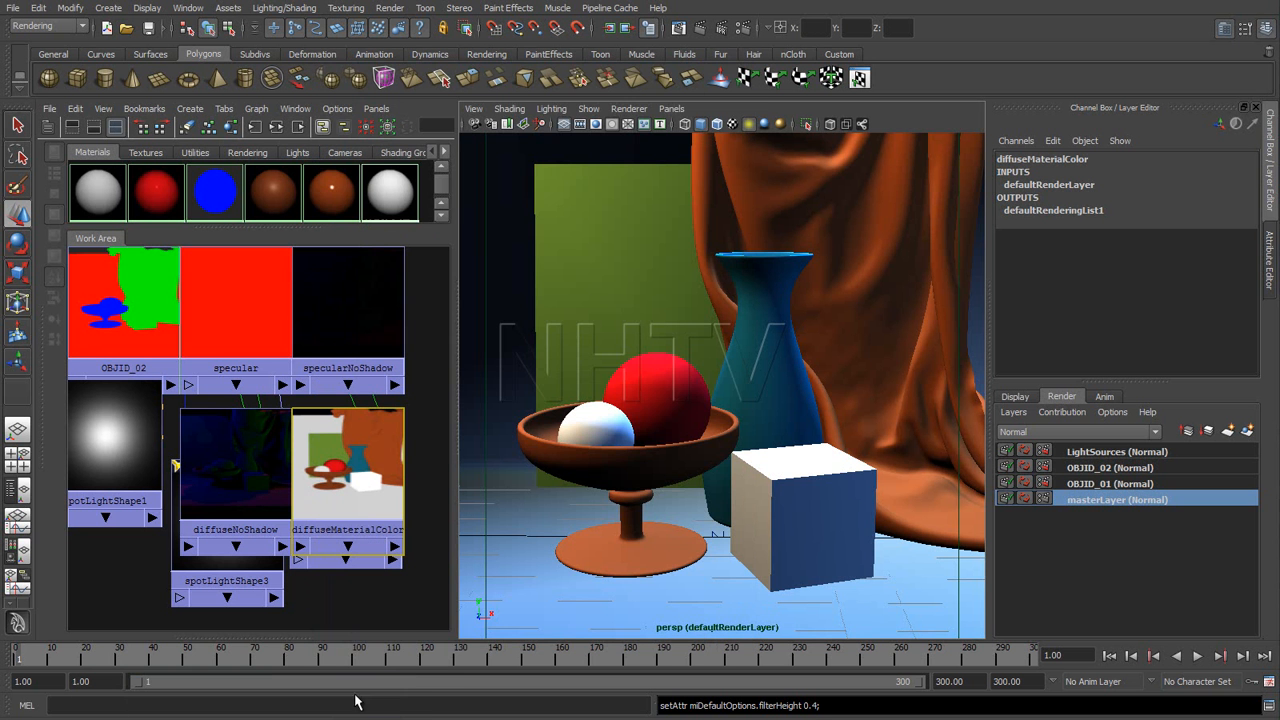
Step: Switch to Maya, open the masterLayer render settings, and review the mental ray Quality and Features options
left_click(348, 704)
left_click(741, 27)
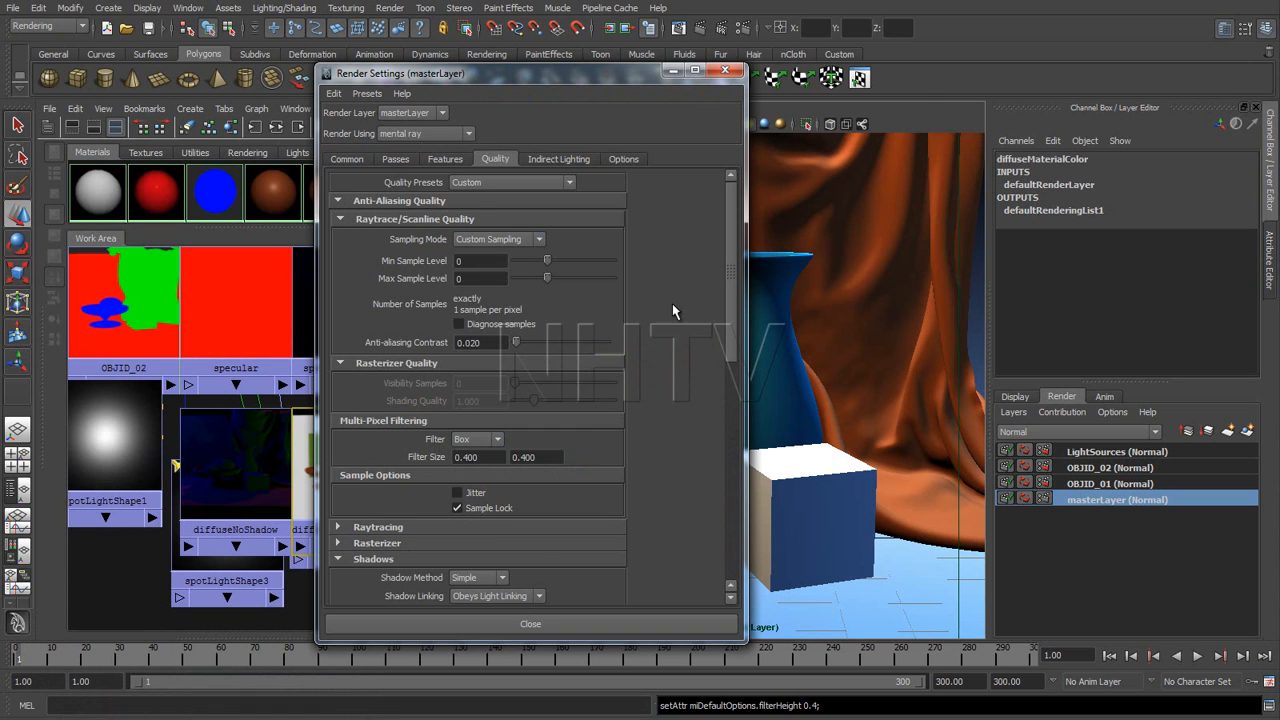
left_click(442, 160)
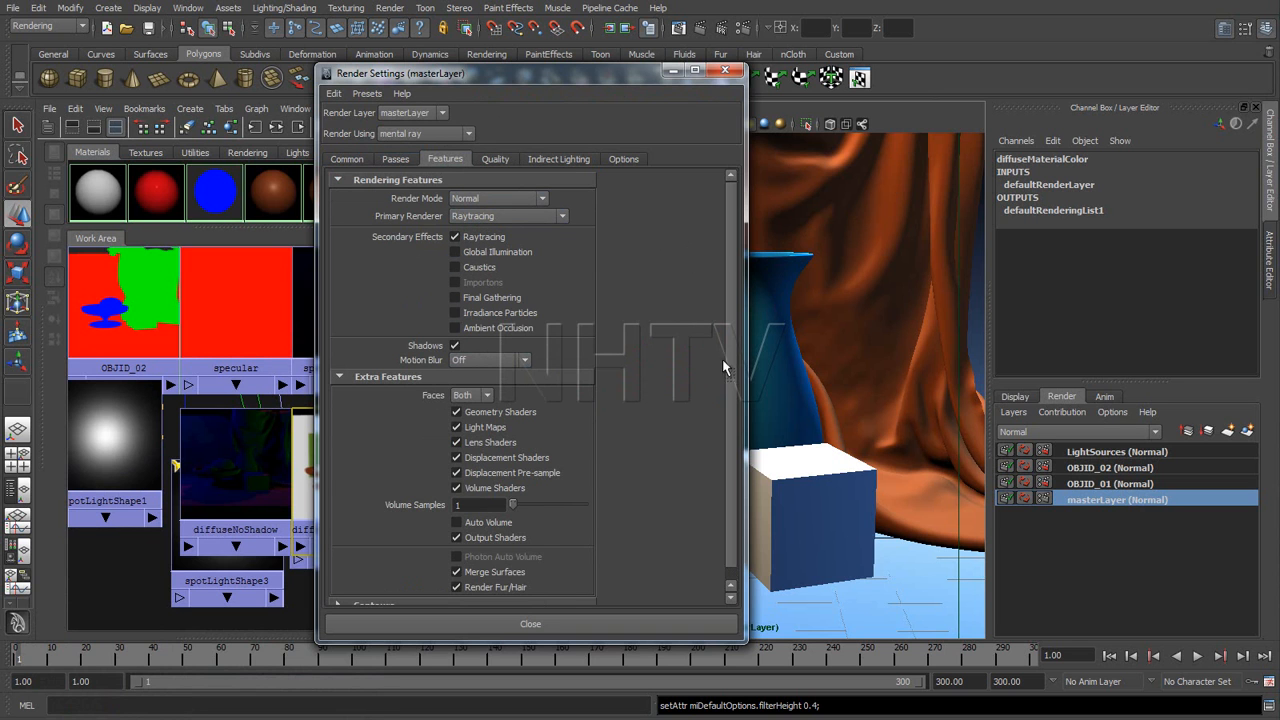
left_click_drag(732, 326, 732, 382)
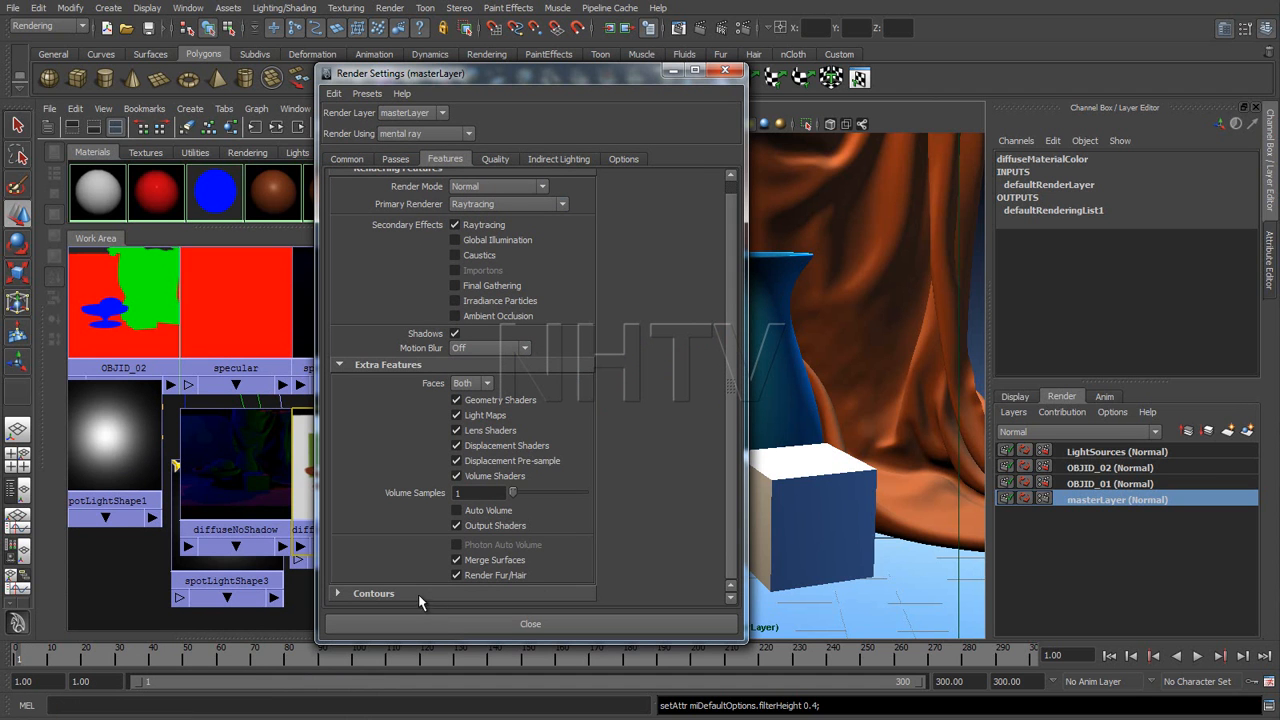
Step: Review the masterLayer's Extra Features and Contours options, including the Draw By Property Difference settings
left_click_drag(728, 435, 732, 546)
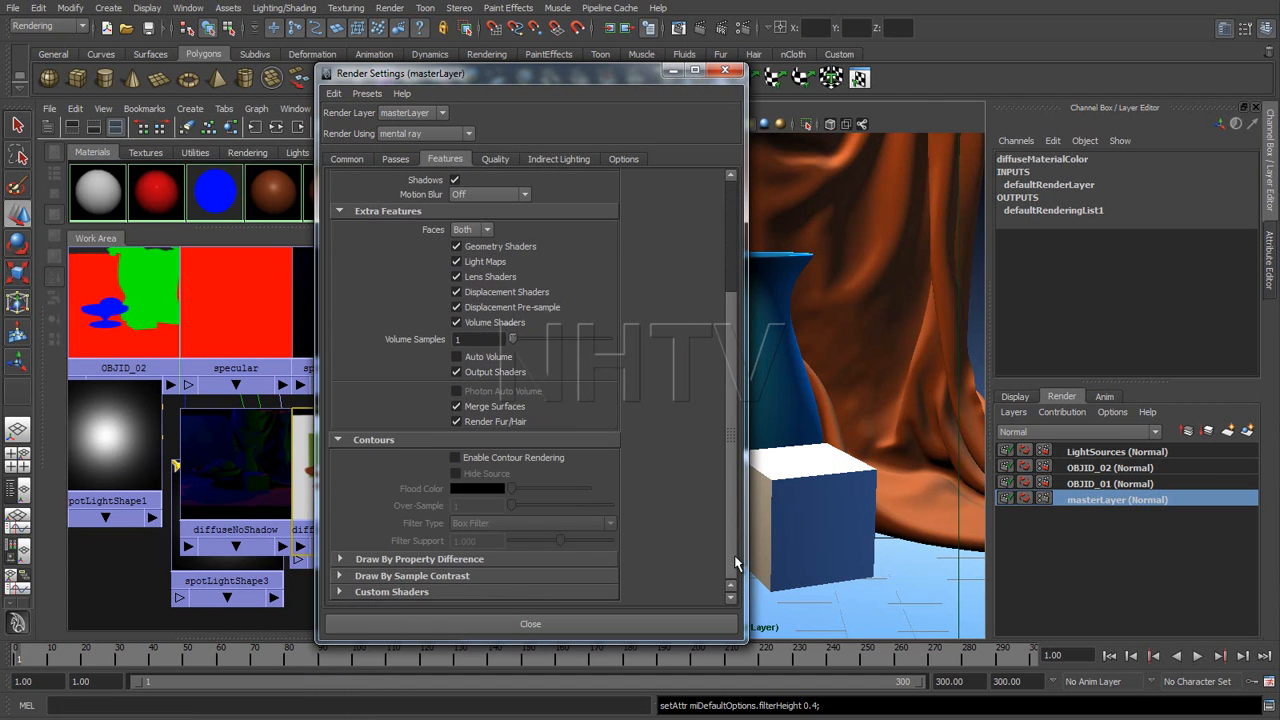
left_click(418, 576)
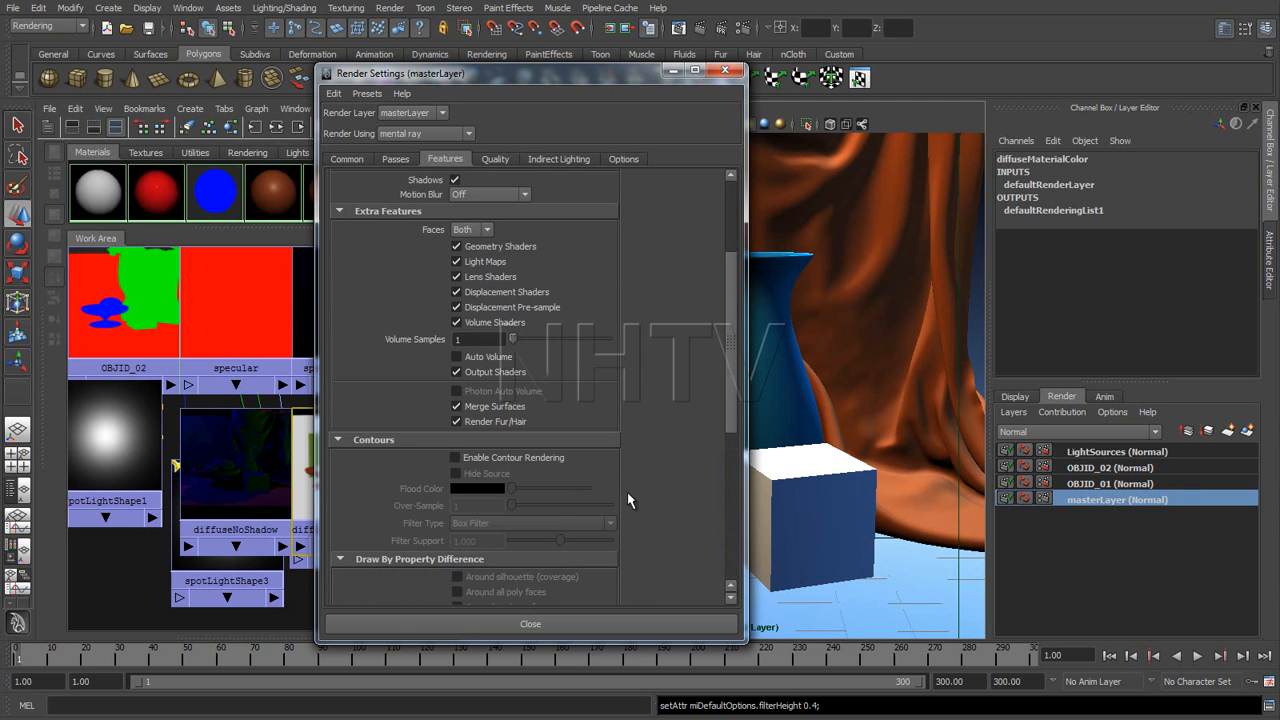
mouse_move(731, 435)
left_mouse_down()
mouse_move(740, 578)
mouse_move(762, 340)
left_mouse_up()
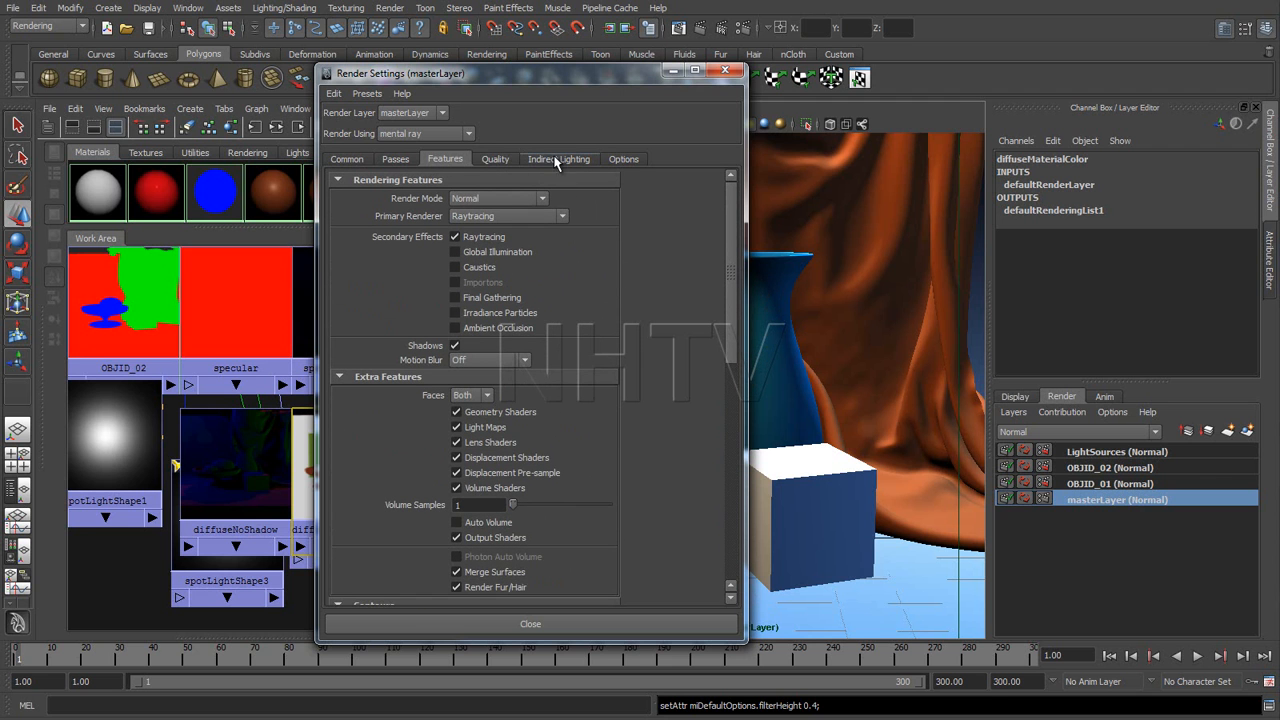
Step: Set the maximum sample level to 1 for the masterLayer, OBJID_01, OBJID_02 and LightSources render layers
left_click(503, 163)
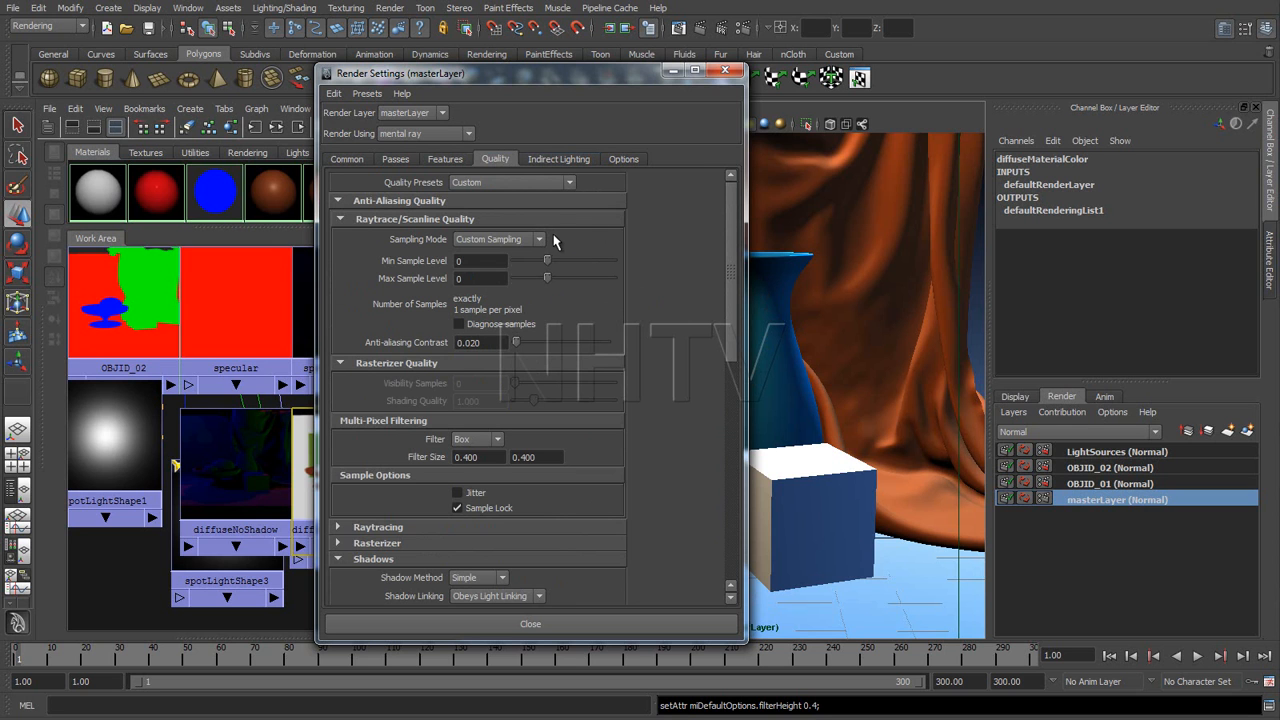
left_click_drag(548, 279, 563, 281)
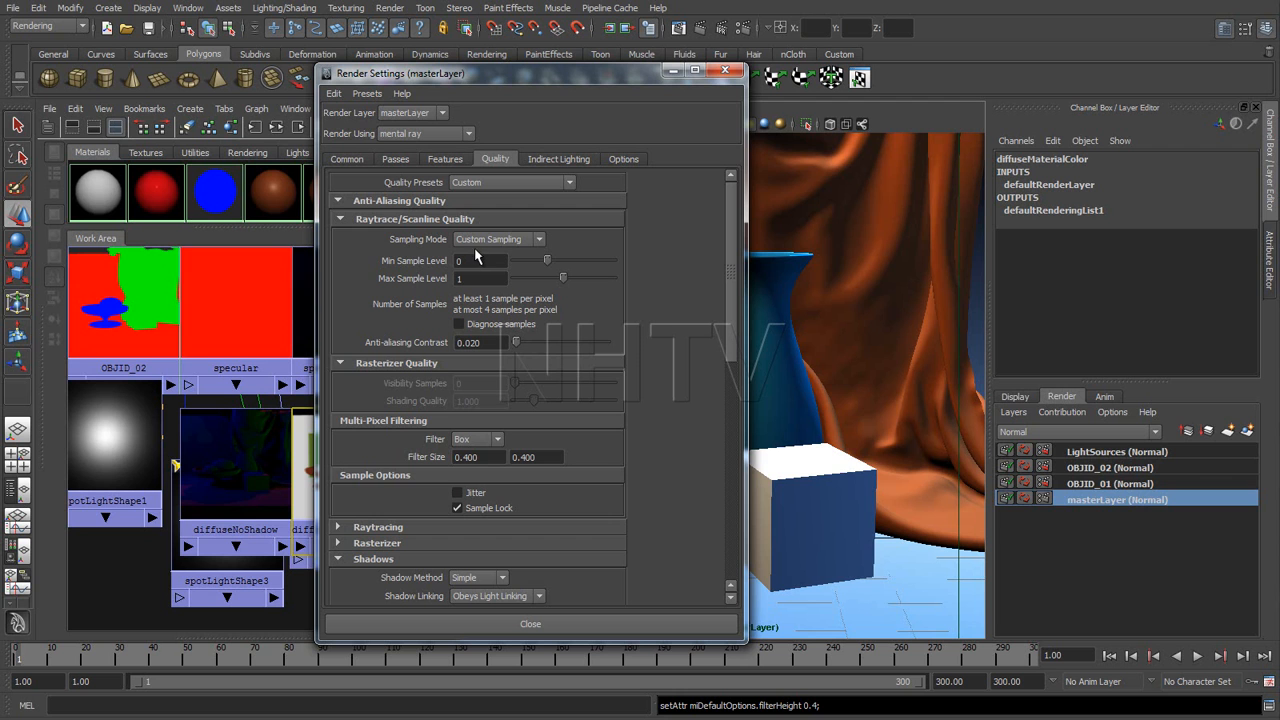
left_click(1068, 484)
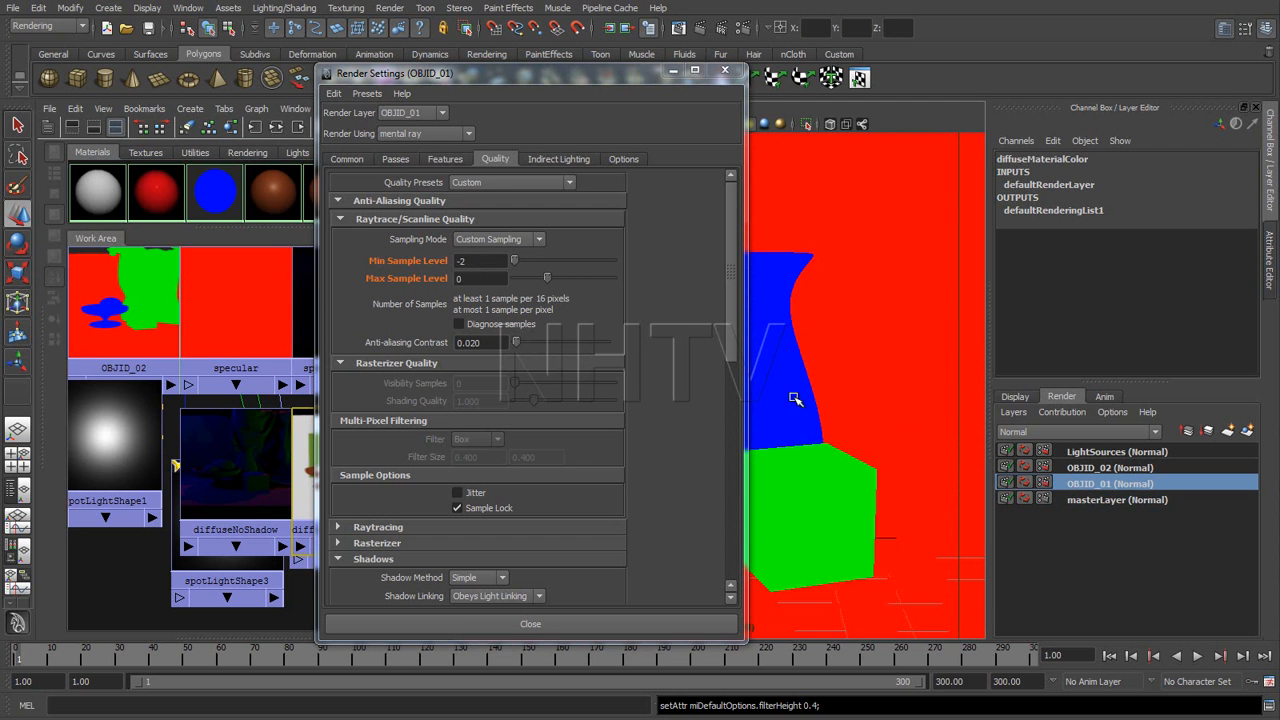
left_click_drag(550, 280, 564, 280)
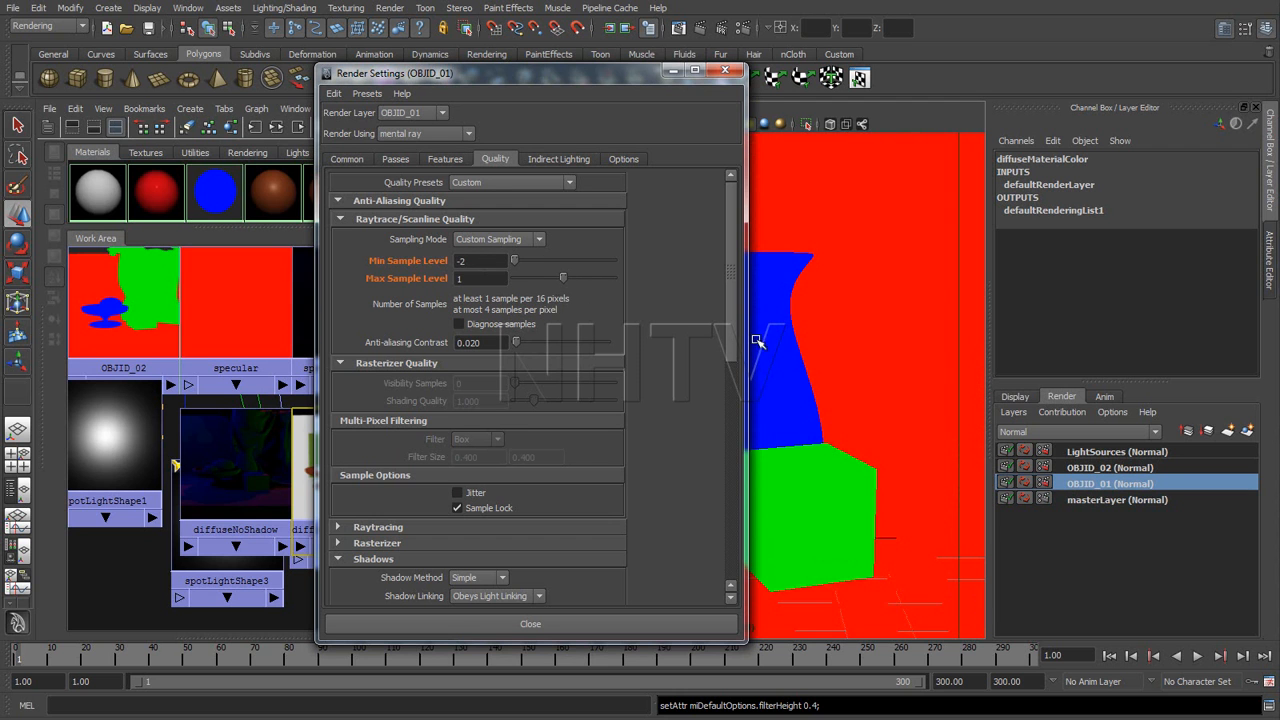
left_click(1080, 467)
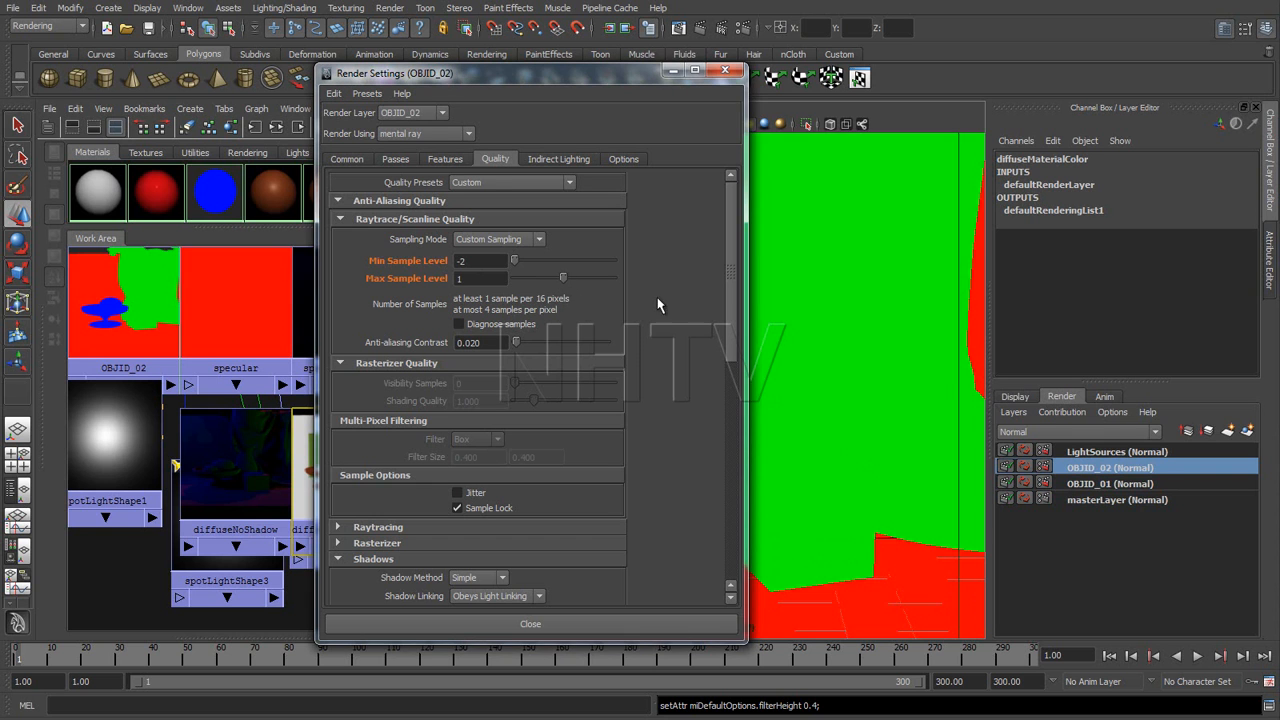
left_click(1090, 451)
left_click_drag(556, 285, 564, 280)
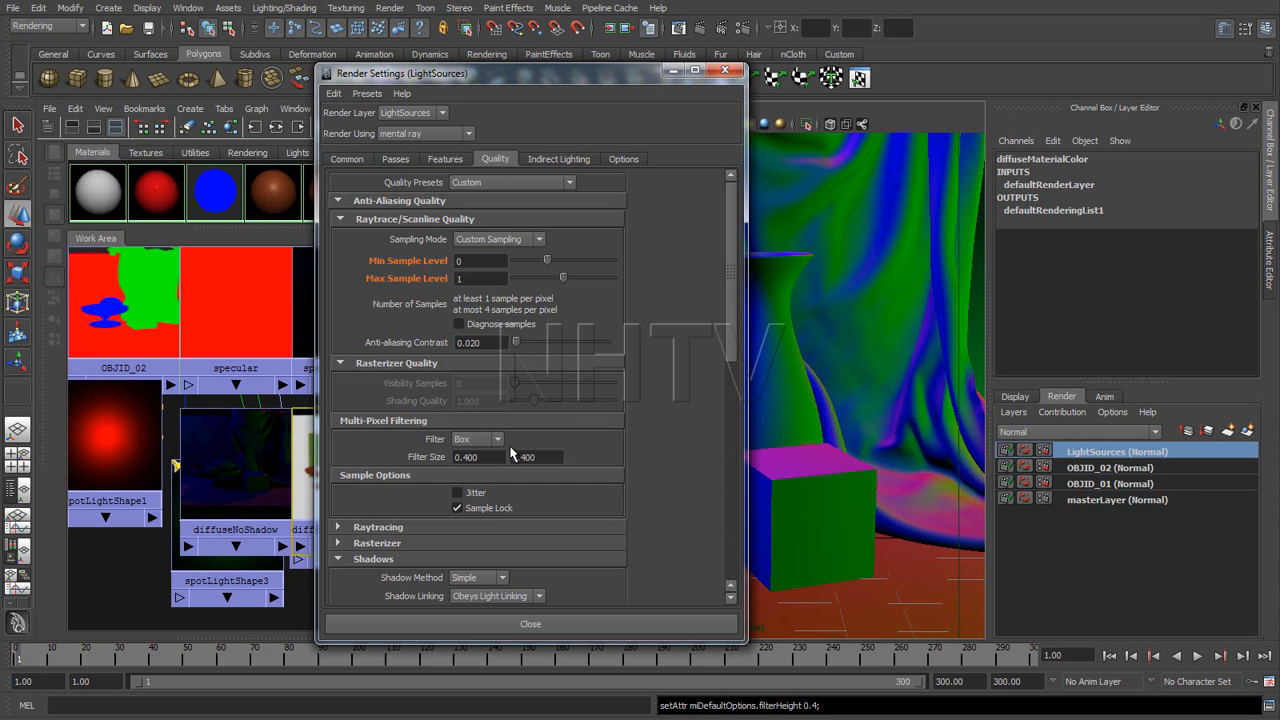
Step: Set both multi-pixel filter size values to 0.010 and start a batch render of the scene
left_click(492, 458)
type("0.")
key("Tab")
type("0.")
left_click_drag(557, 72, 473, 72)
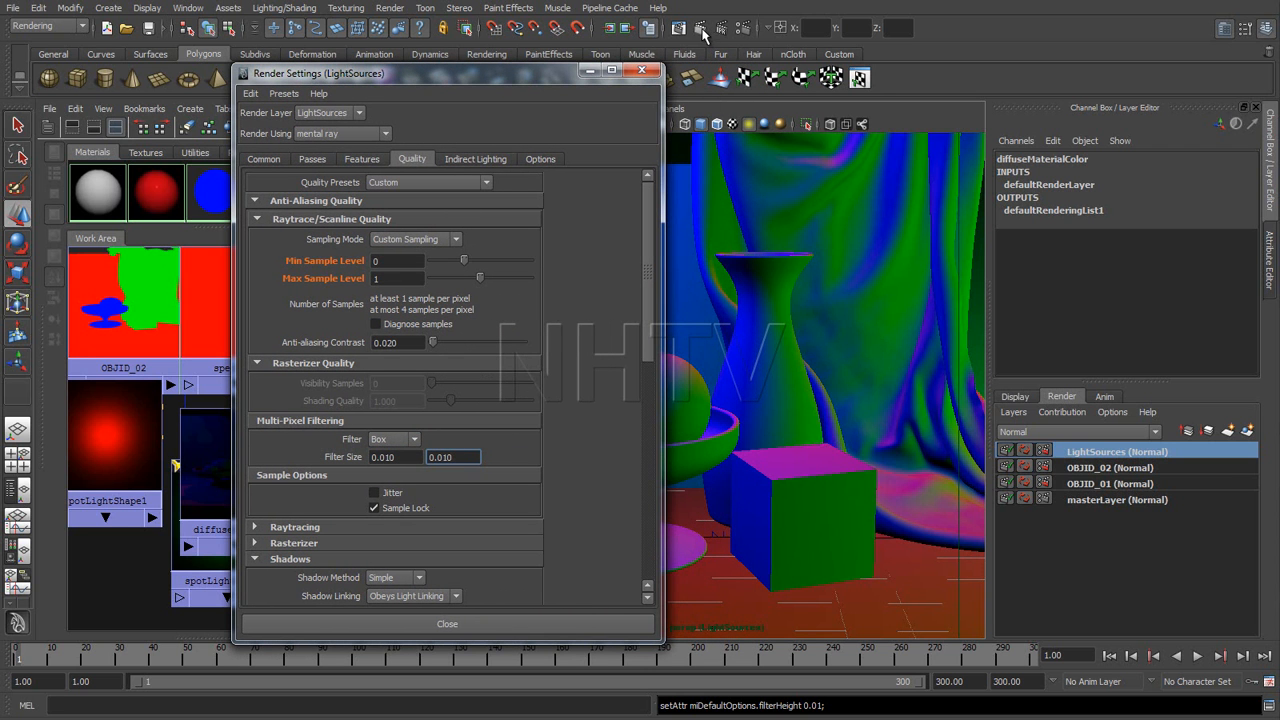
left_click(394, 12)
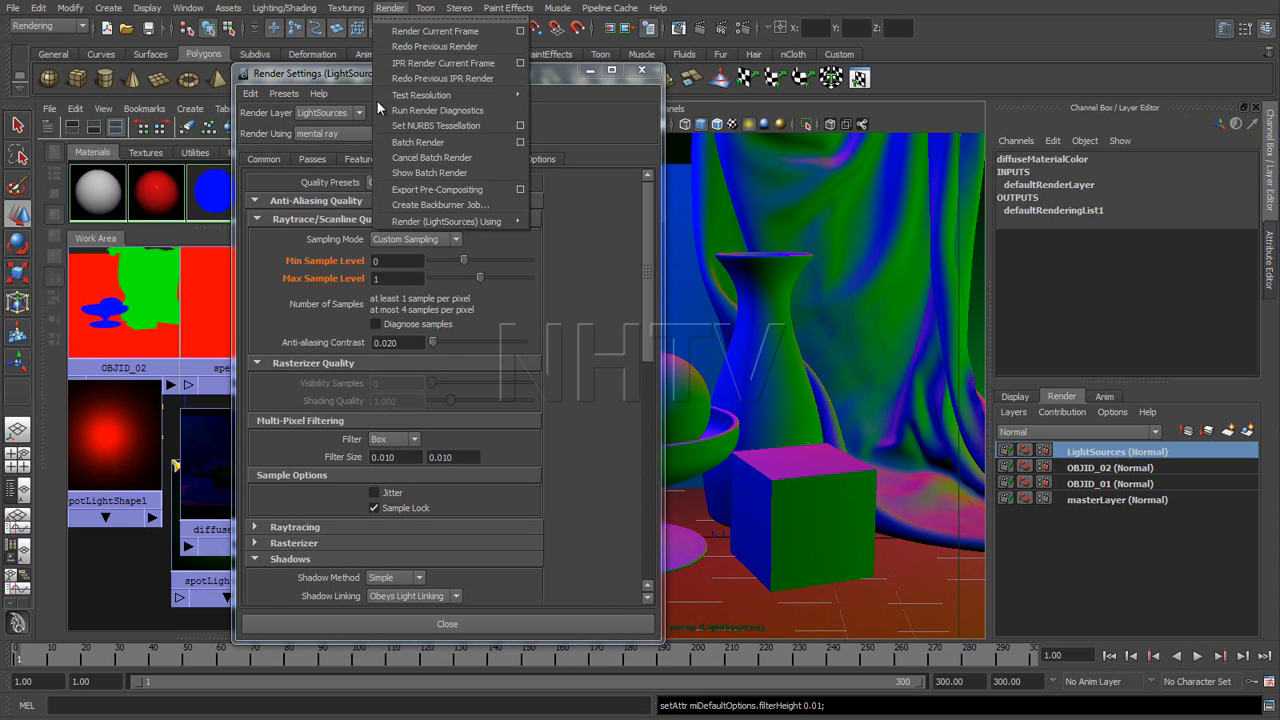
left_click(457, 142)
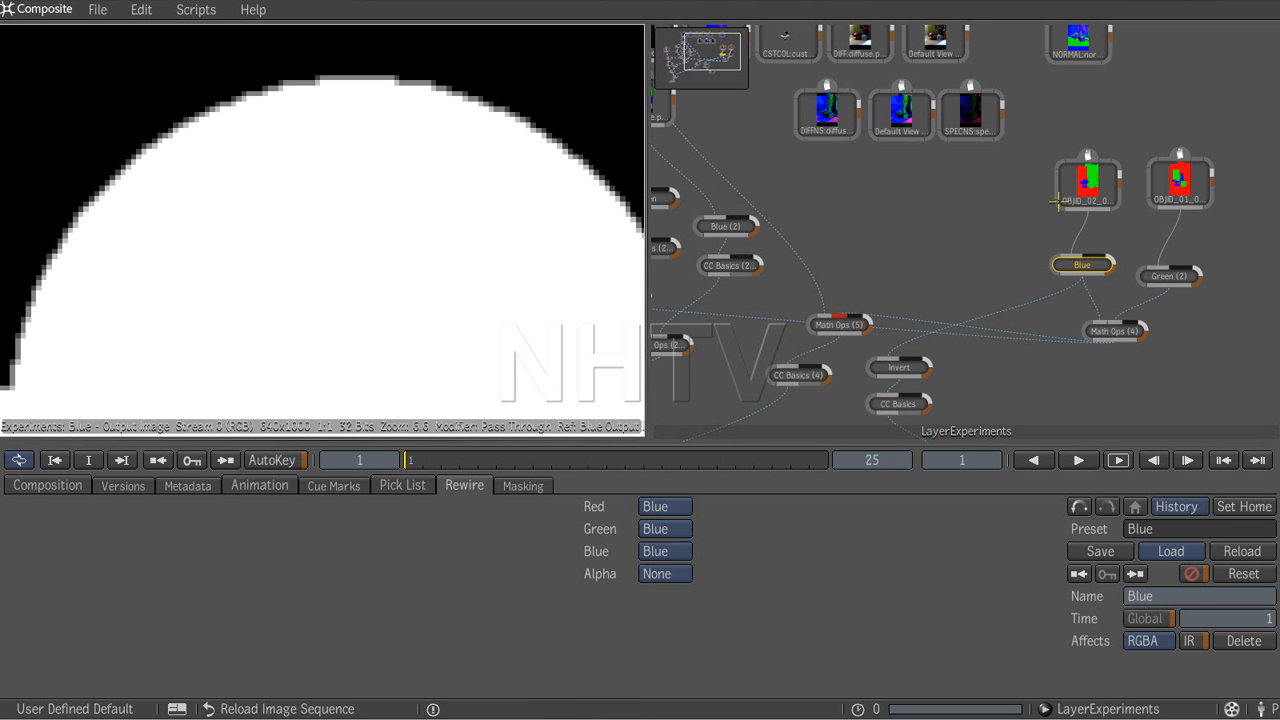
Step: Switch to Composite and reload the re-rendered OBJID_02_001 and OBJID_01_001 images, checking the sphere's edges close up
left_click(1084, 185)
left_click(760, 507)
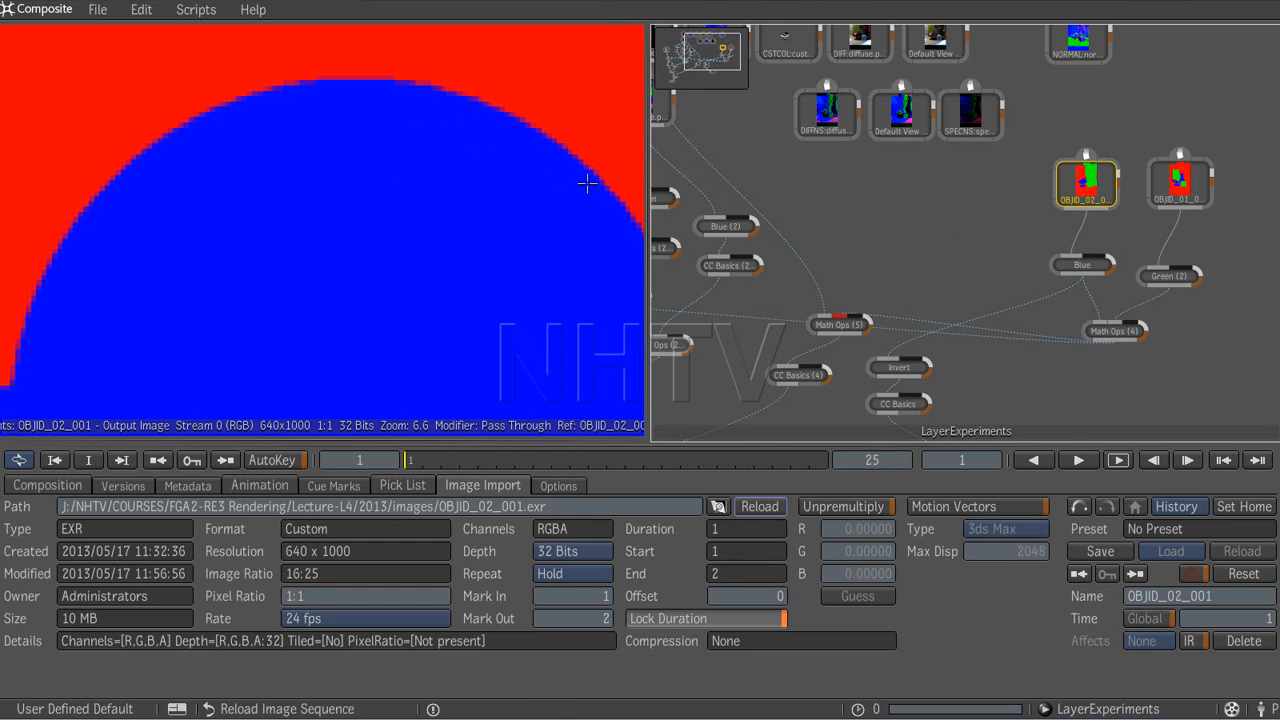
left_click(1180, 182)
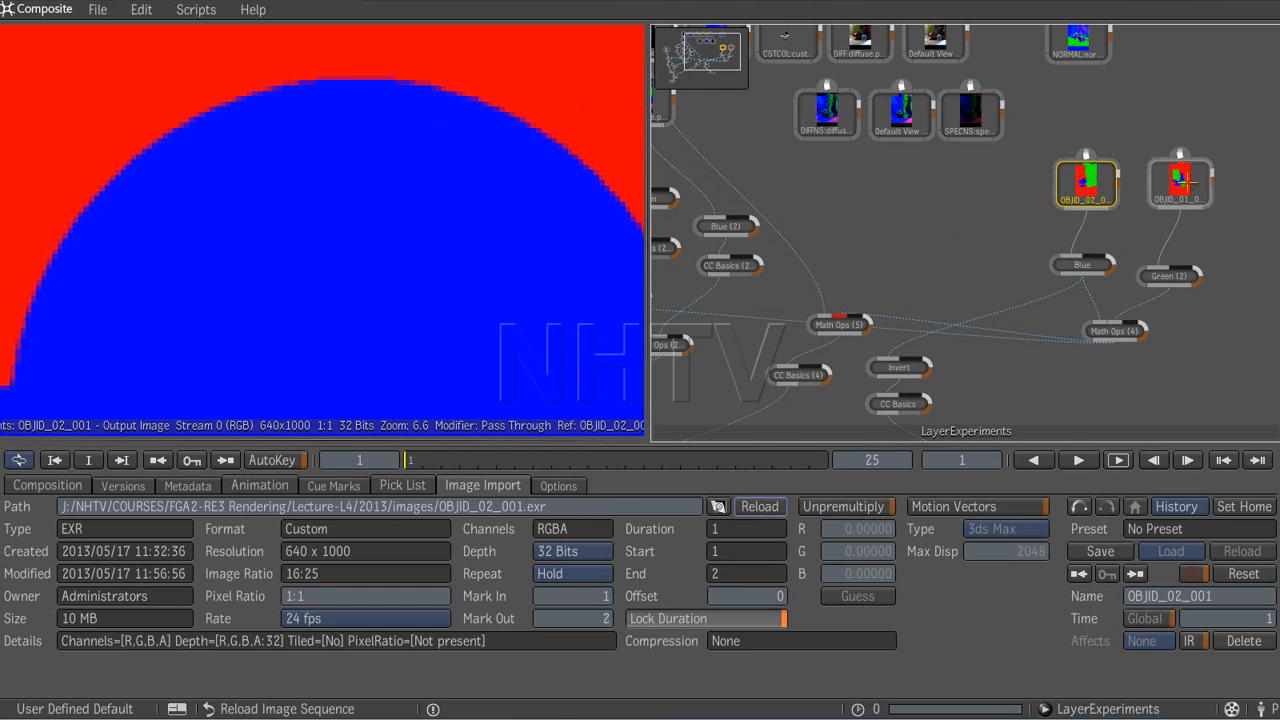
middle_click_drag(165, 322, 482, 75)
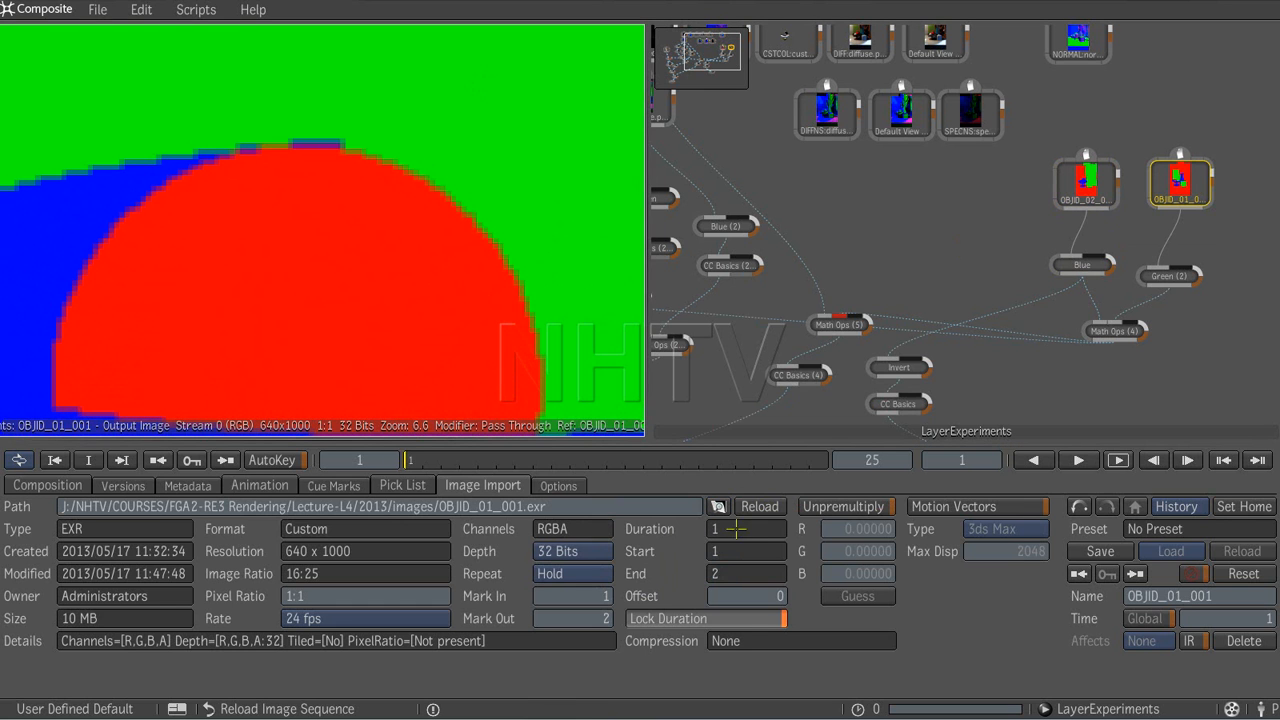
left_click(768, 507)
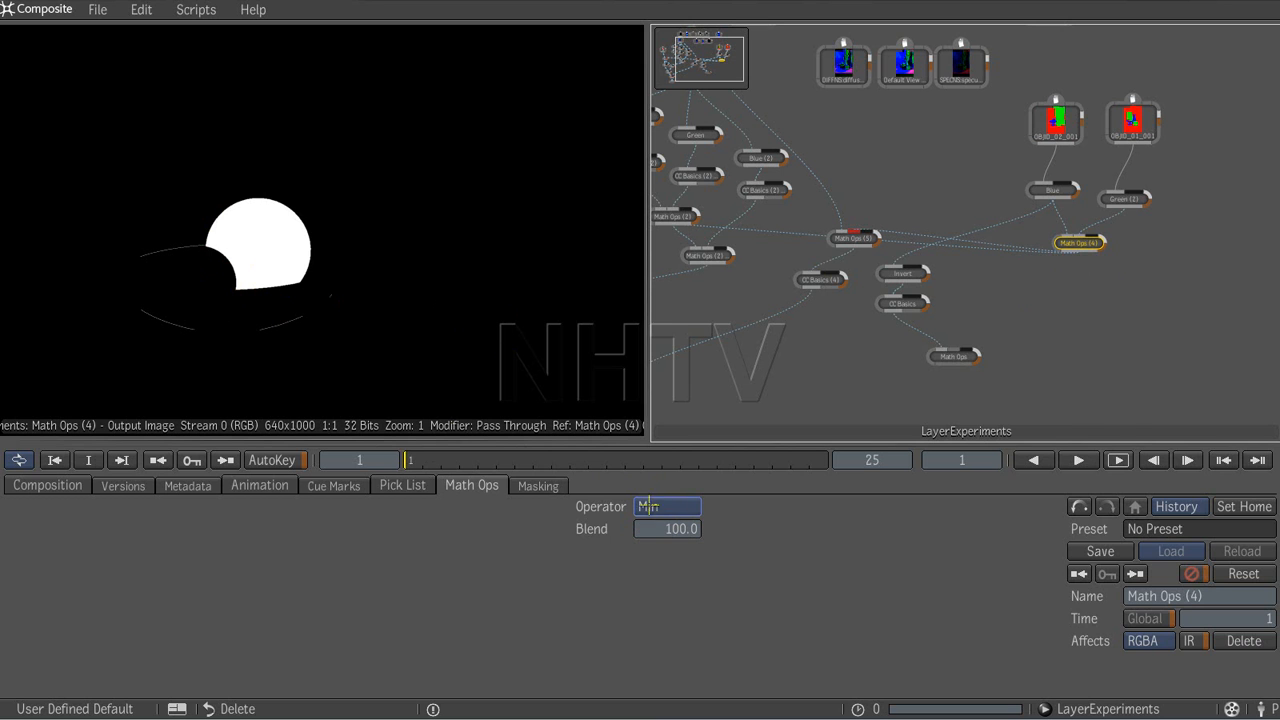
Step: Add a Median filter node after the Math Ops (4) mask and feed its output to the mask inputs that node supplied
middle_click(1071, 296)
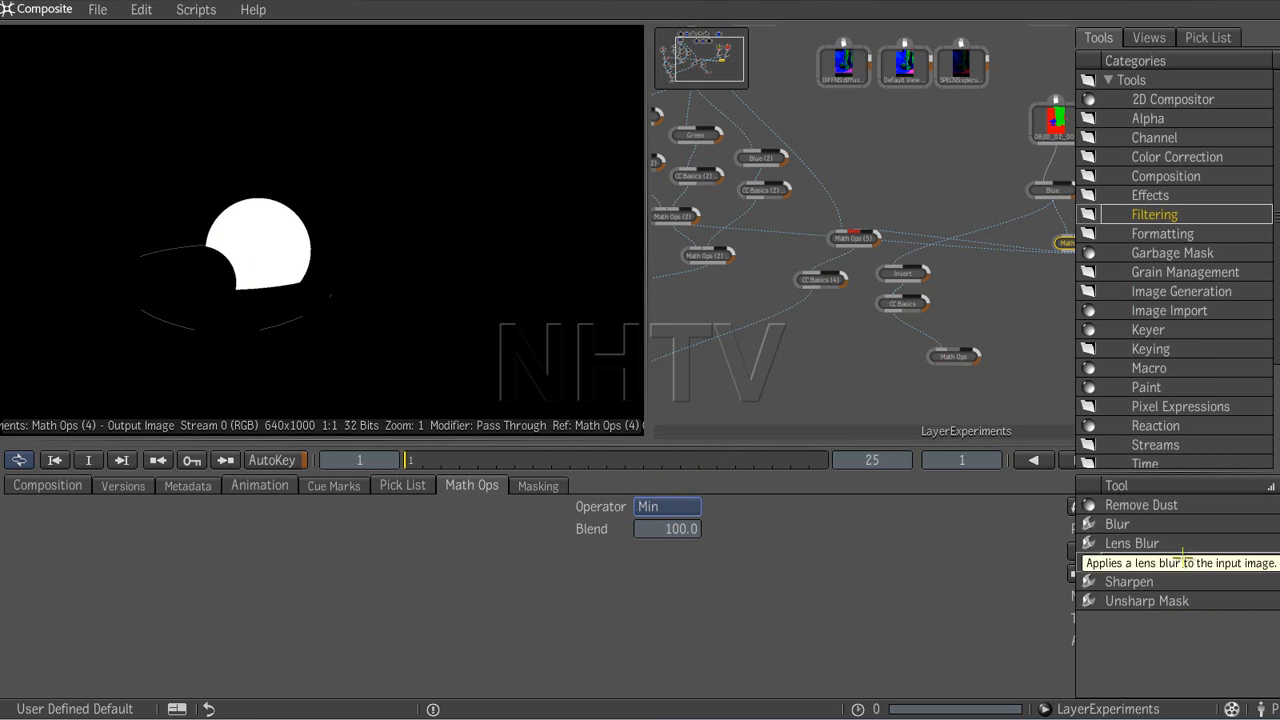
left_click(1125, 564)
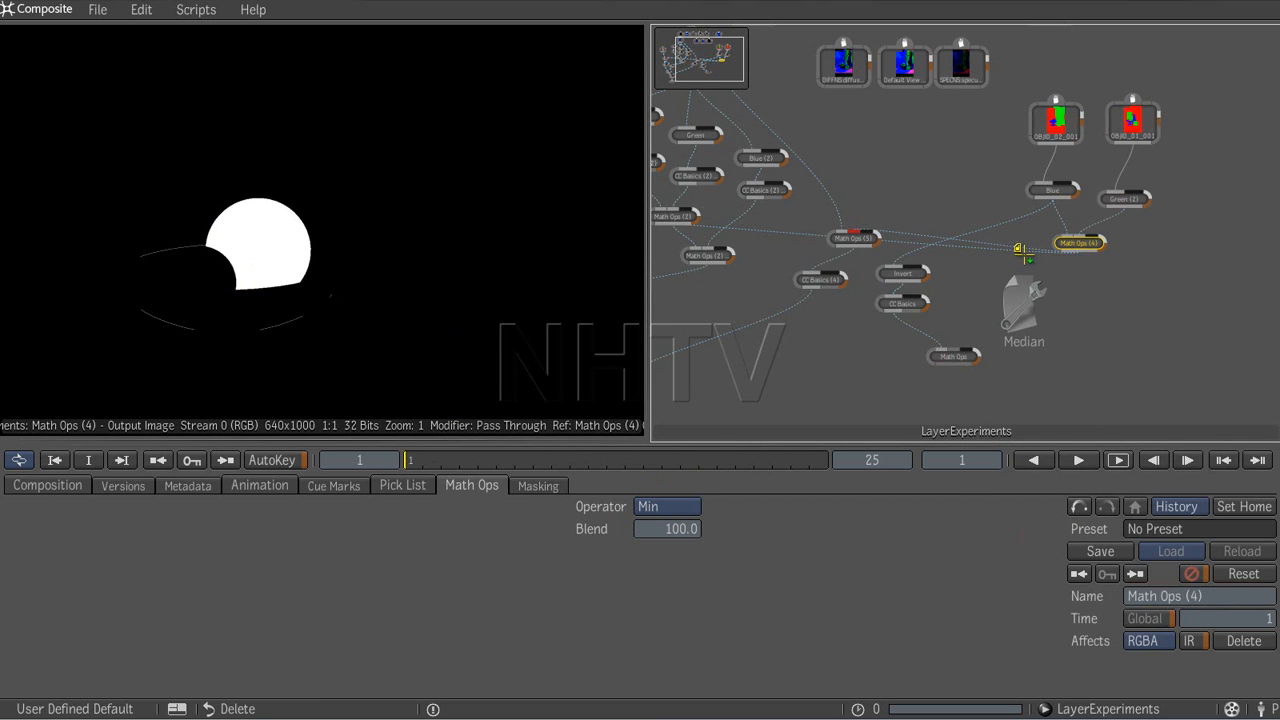
left_click(1020, 250)
left_click_drag(1020, 250, 853, 238)
left_click(1030, 248)
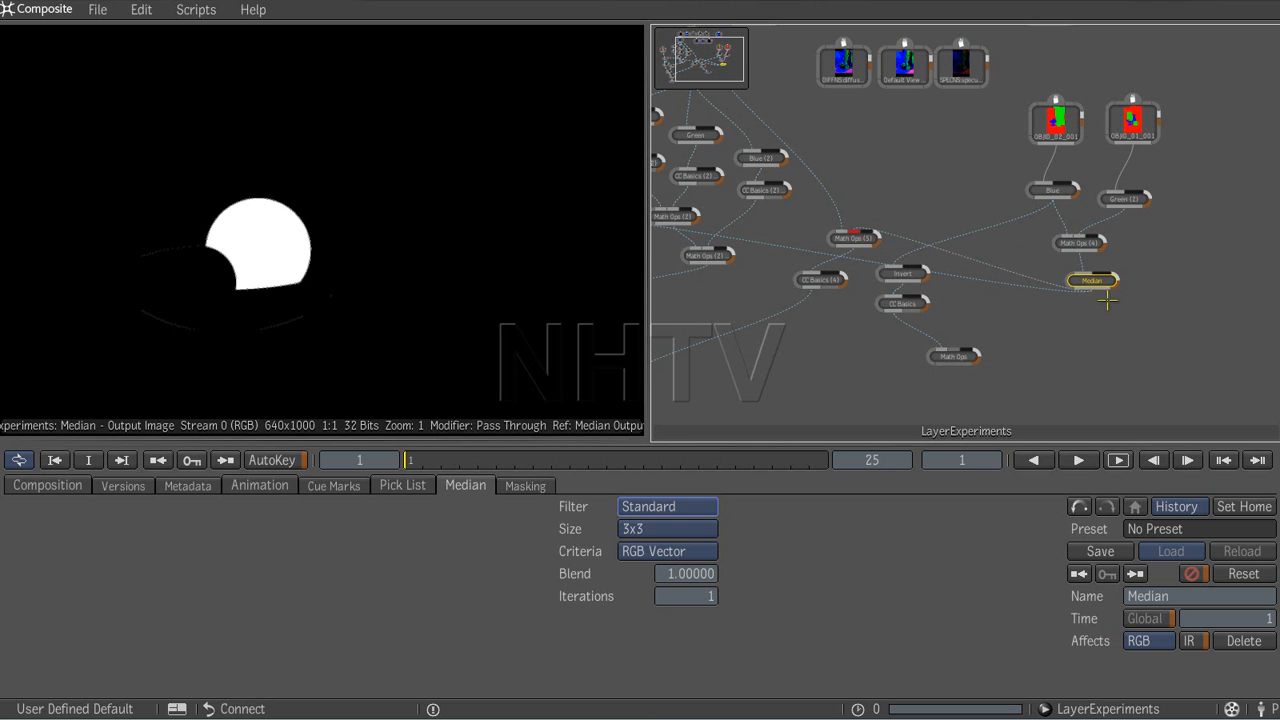
Step: Set the Median node's criteria to Luminance, its iterations to 9 and its filter to Hybrid
left_click(651, 552)
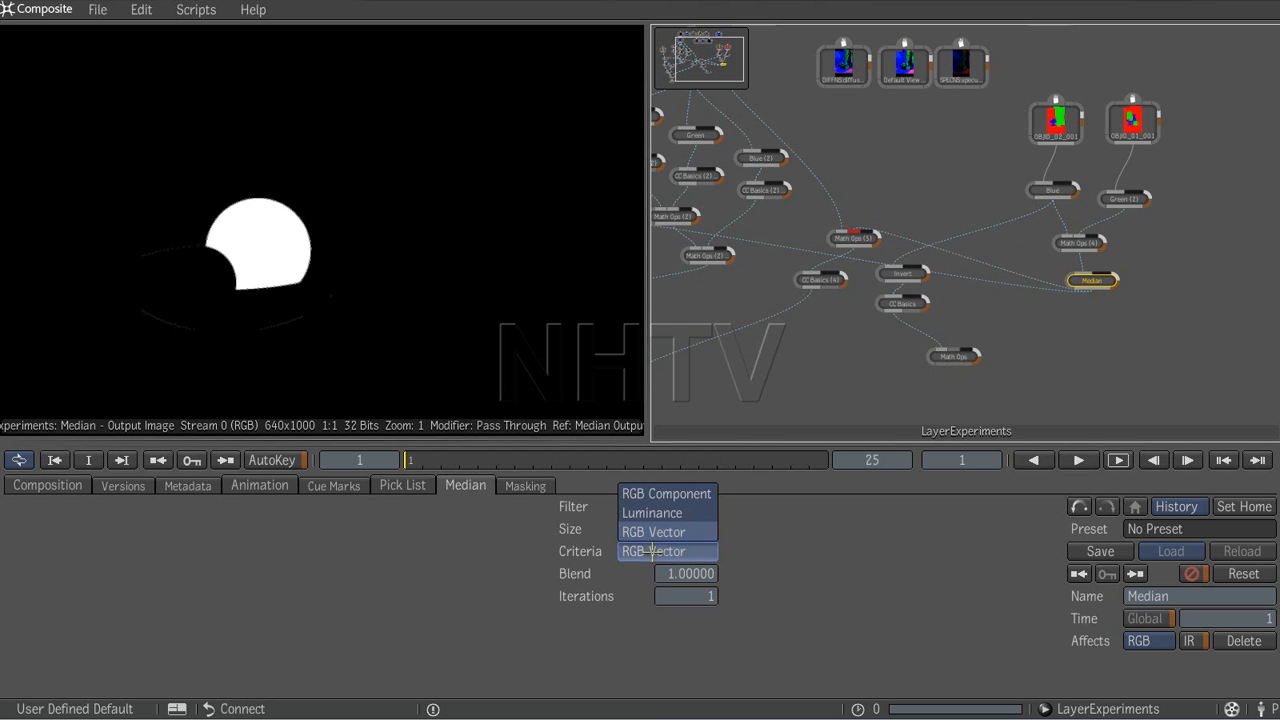
left_click(650, 516)
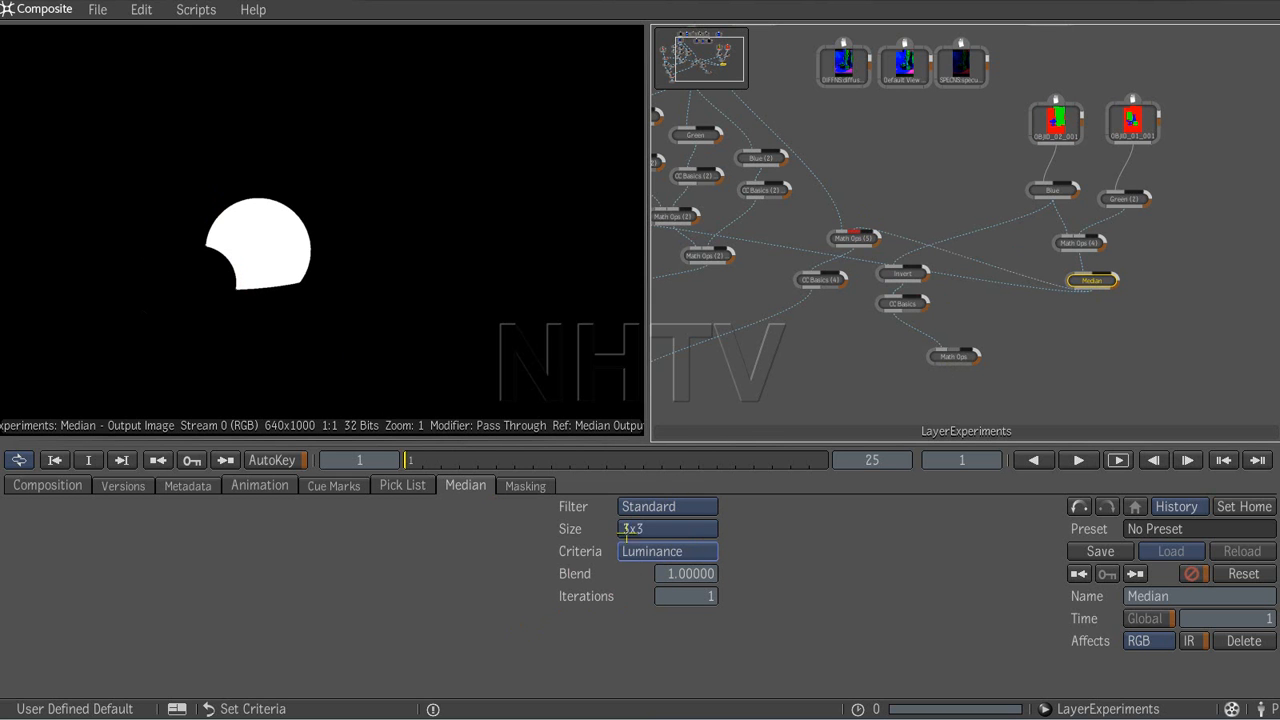
left_click_drag(703, 596, 940, 575)
left_click(678, 507)
left_click(648, 487)
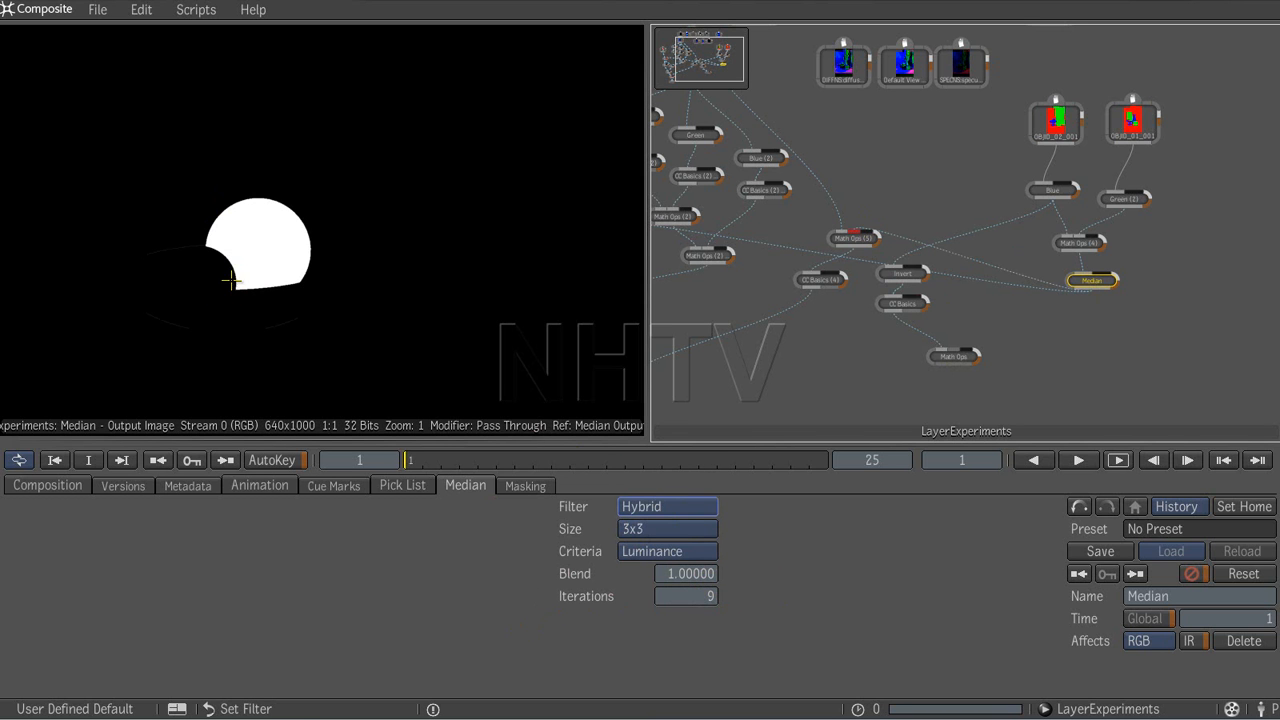
Step: Show the final Add Math Ops result and the Output node to check the finished composite
middle_click_drag(766, 368, 1081, 261)
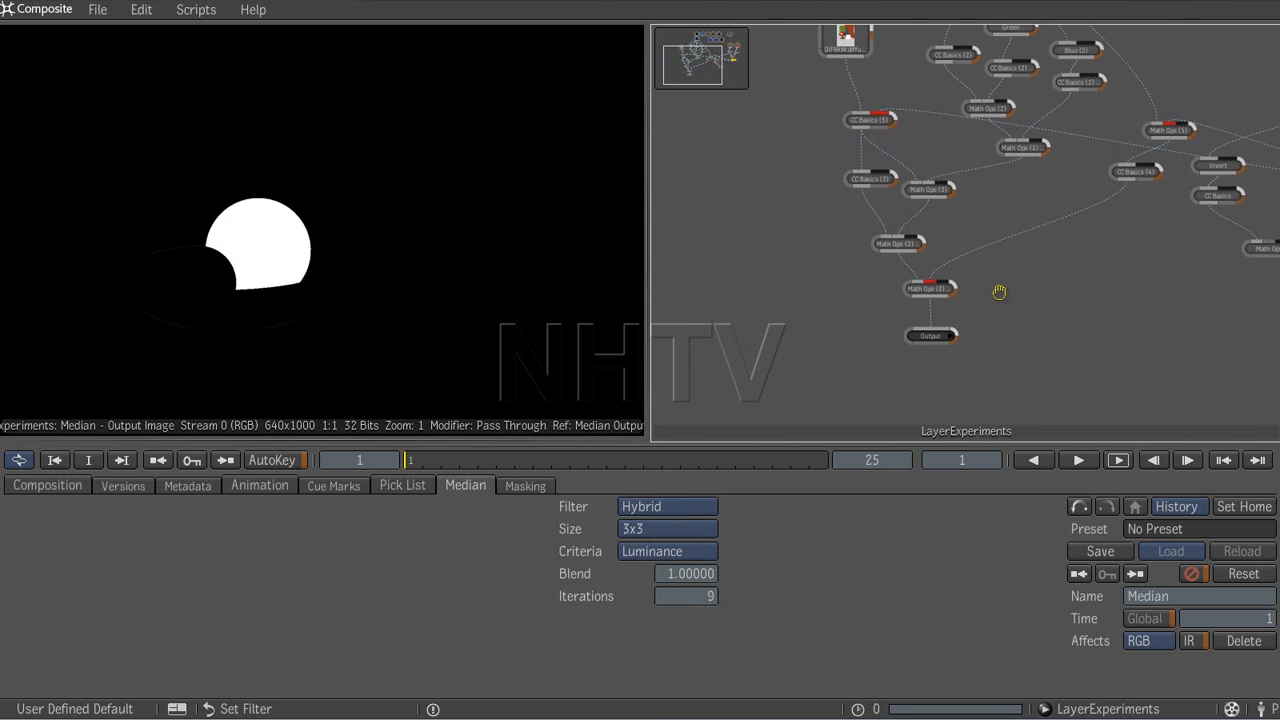
left_click(930, 289)
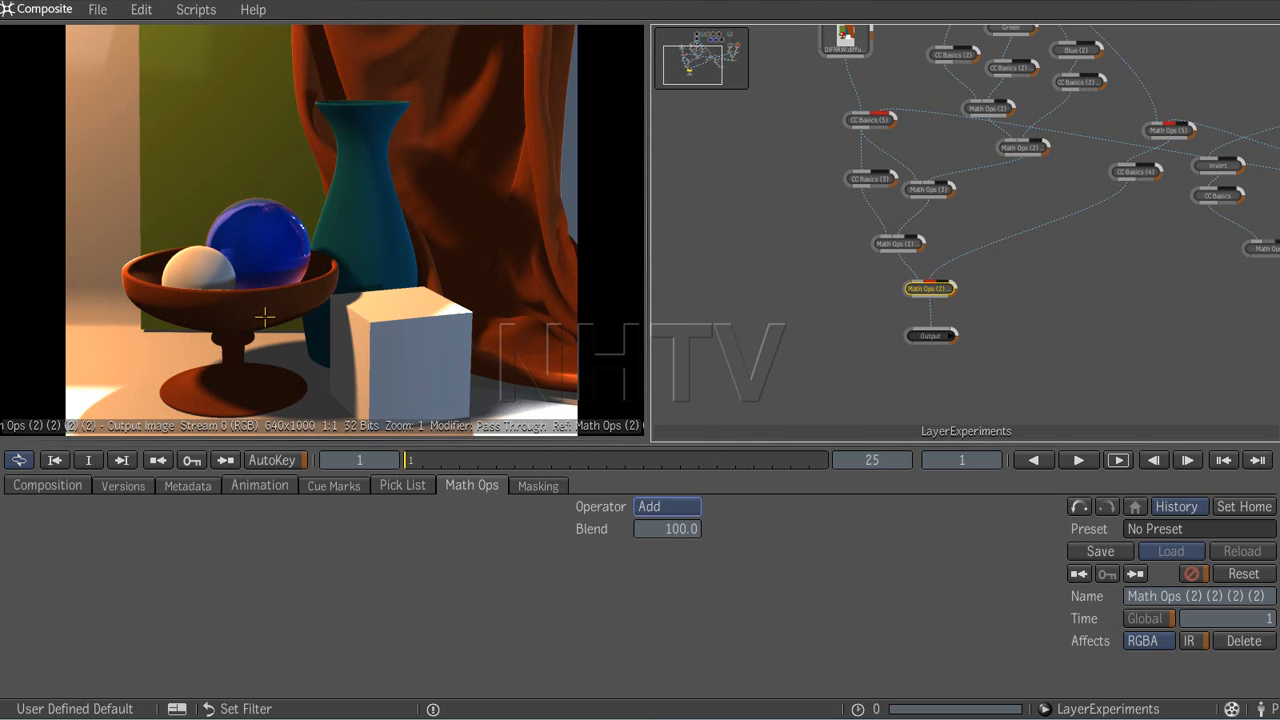
key("Page_Down")
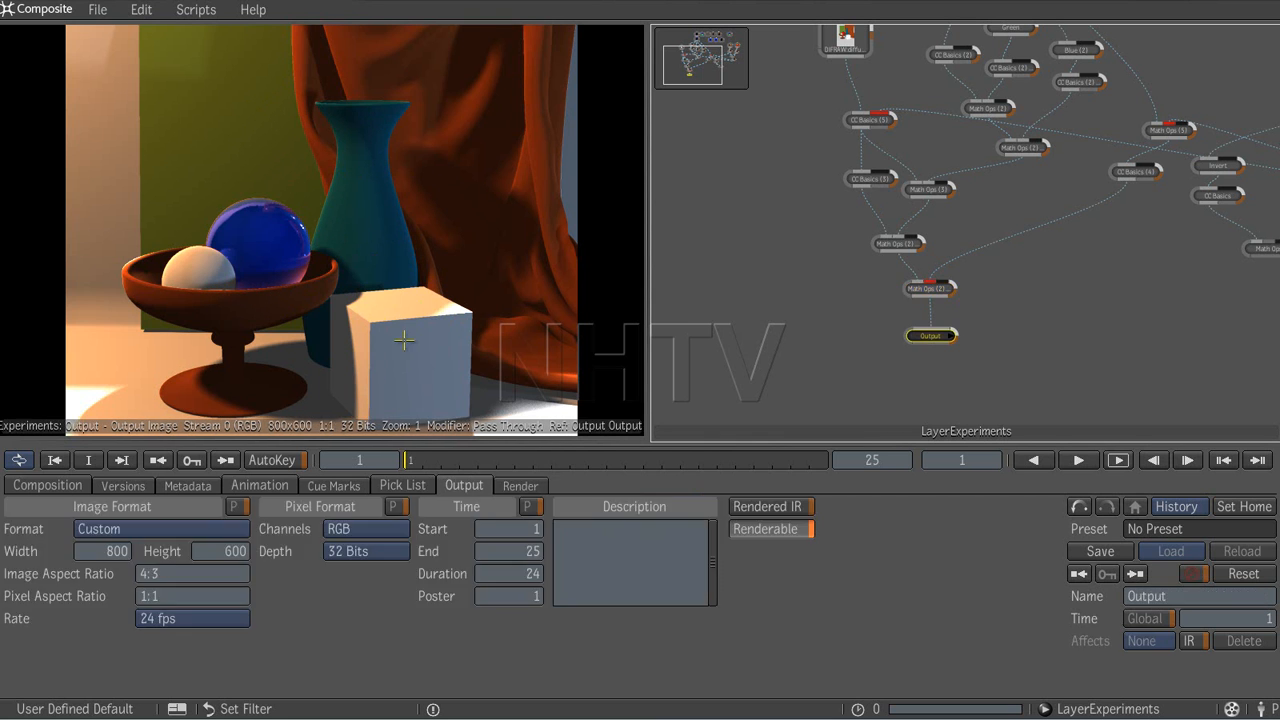